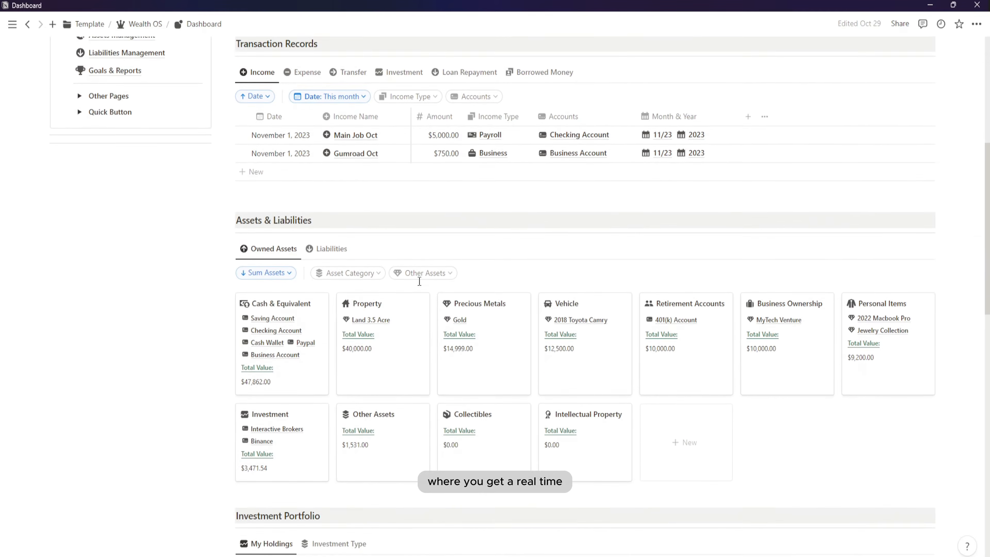
Step: Look through the Dashboard's assets, investment, goals and resources sections, checking the To Review view of Resources before returning to its default view
scroll(419, 281, down, 12)
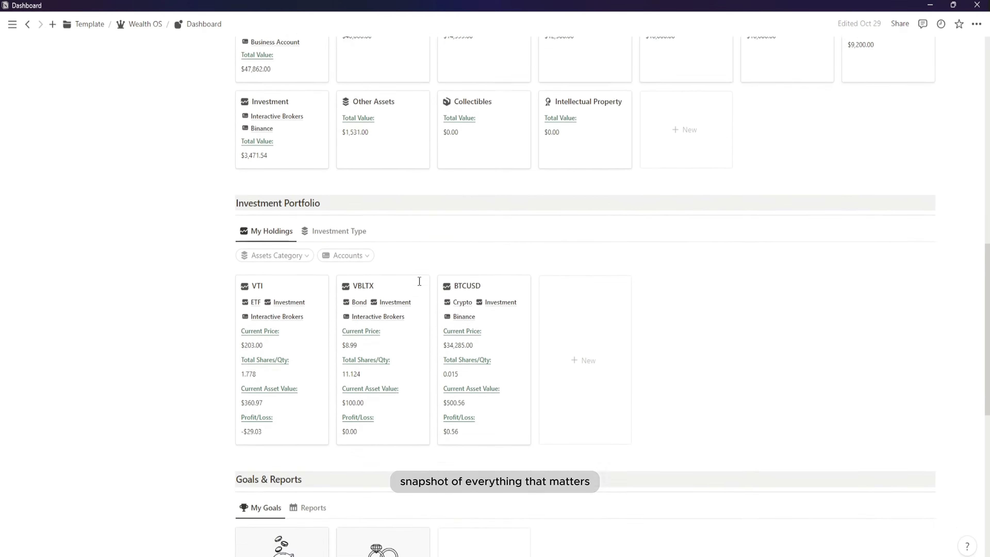
scroll(419, 281, down, 1)
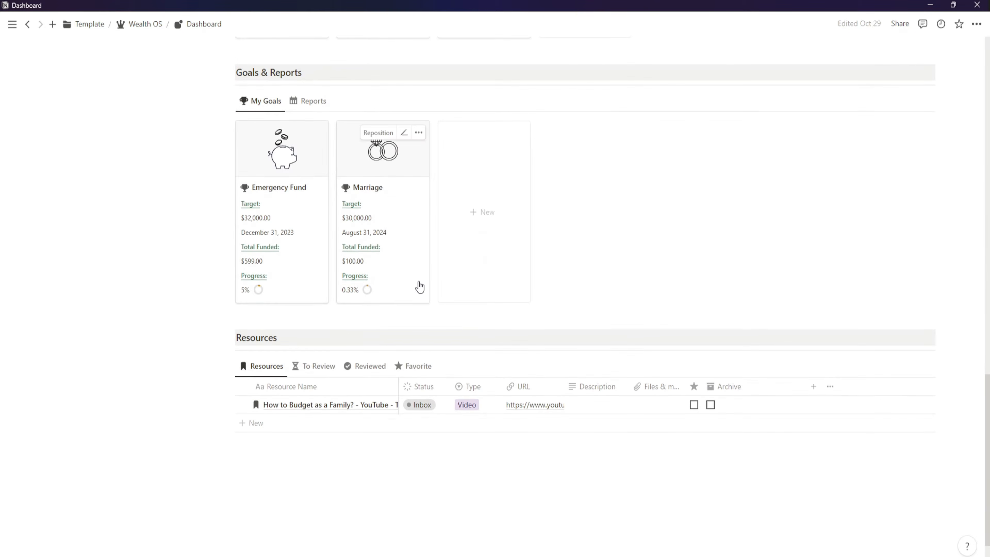
click(319, 365)
click(266, 365)
Step: Open the Accounts & Net Worth page, show Basic Accounts in the Accounts view, and examine the cards through My Net Worth
scroll(266, 369, up, 11)
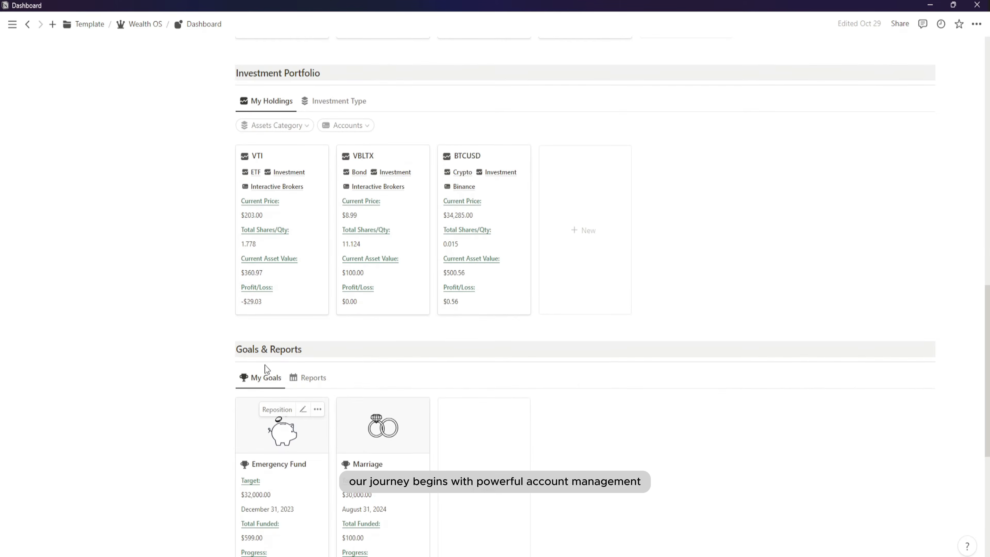
scroll(265, 365, up, 15)
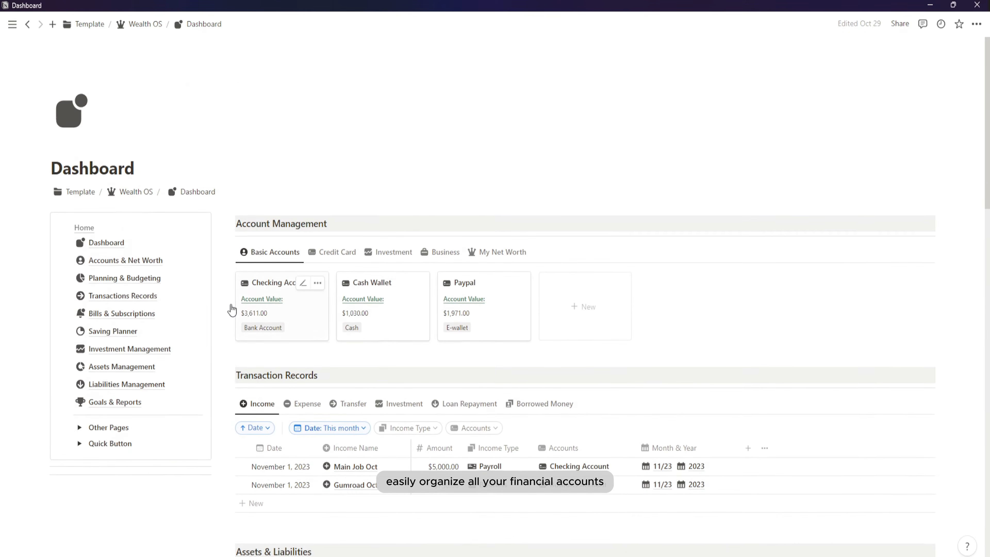
click(161, 266)
scroll(397, 309, down, 4)
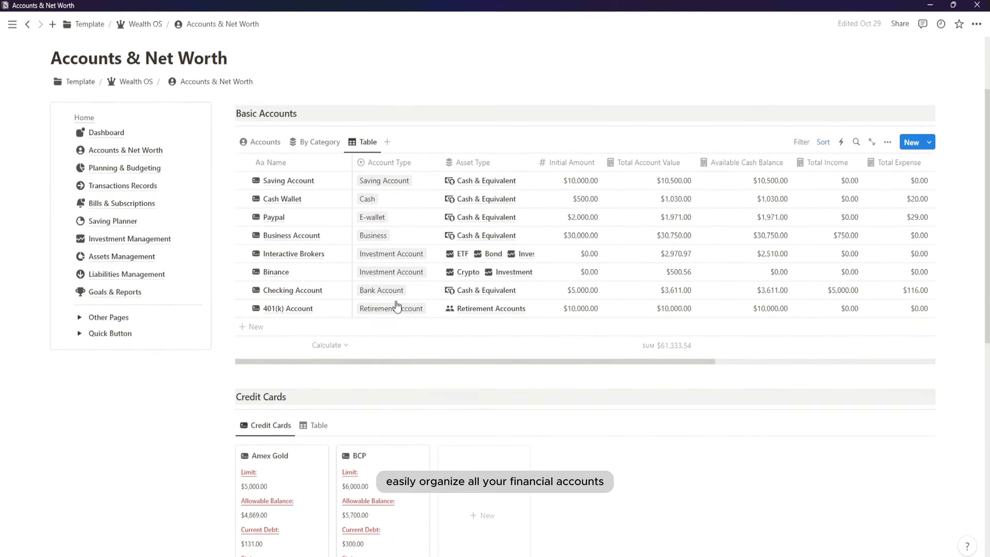
click(265, 142)
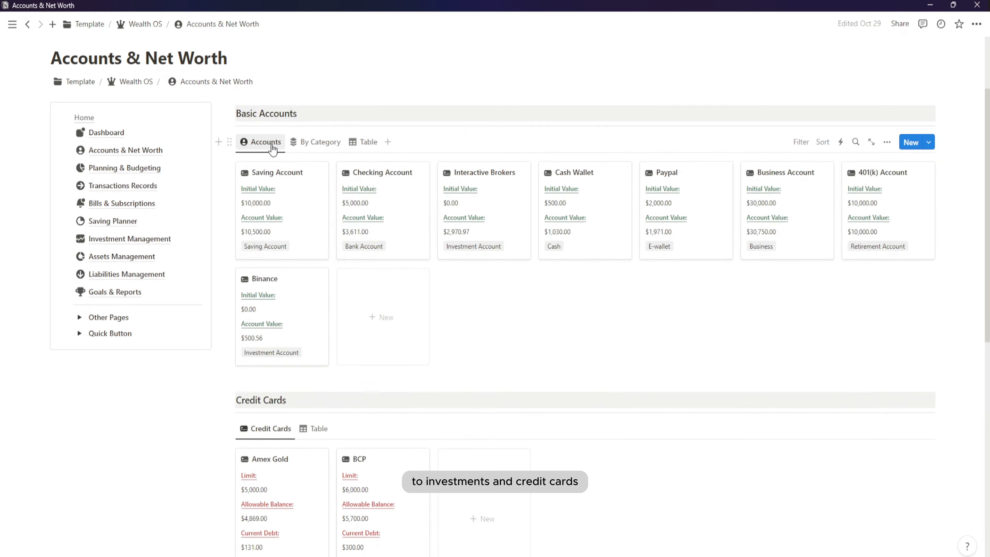
scroll(485, 287, down, 6)
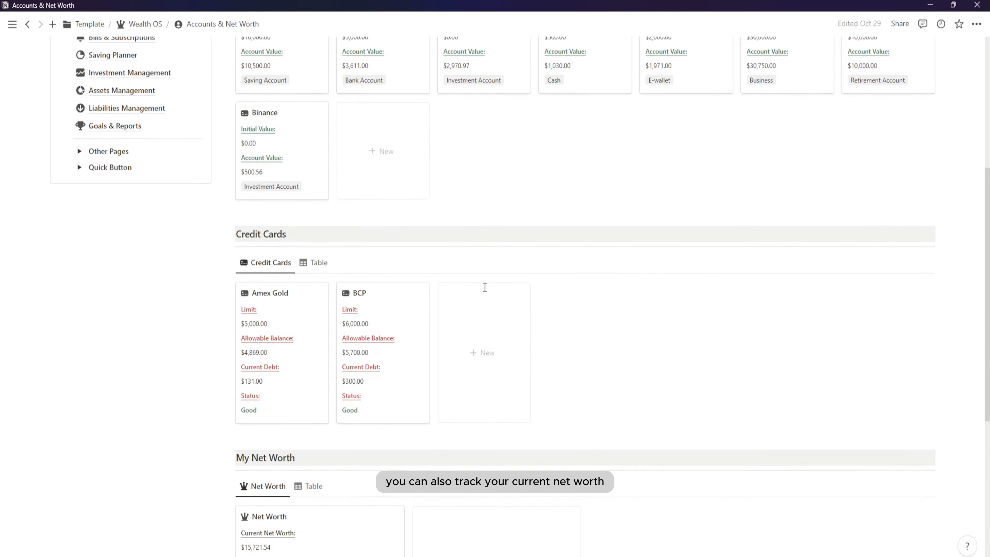
scroll(485, 288, down, 5)
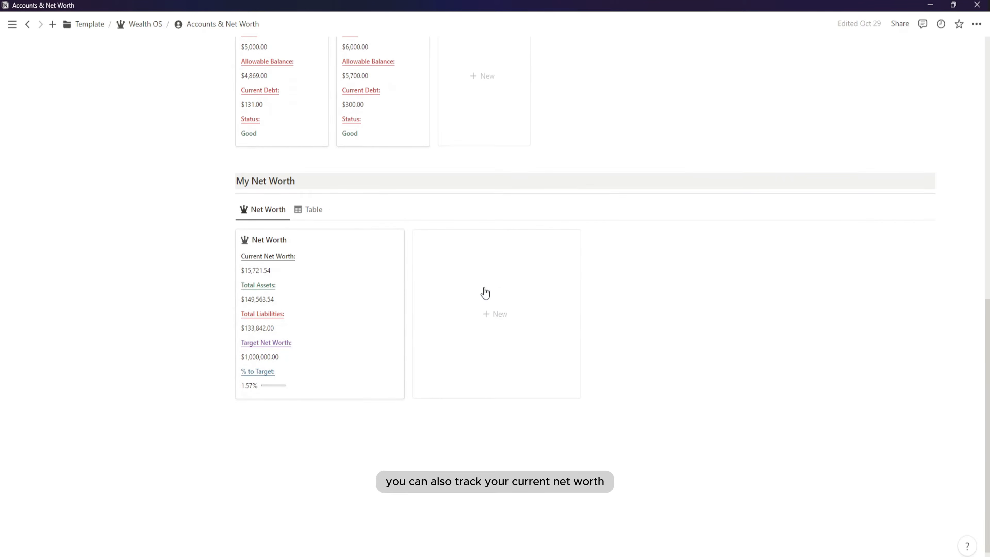
Step: Open the Planning & Budgeting page and examine the Expense Budget in its Top Spending view before returning to the Budget view
scroll(155, 332, up, 5)
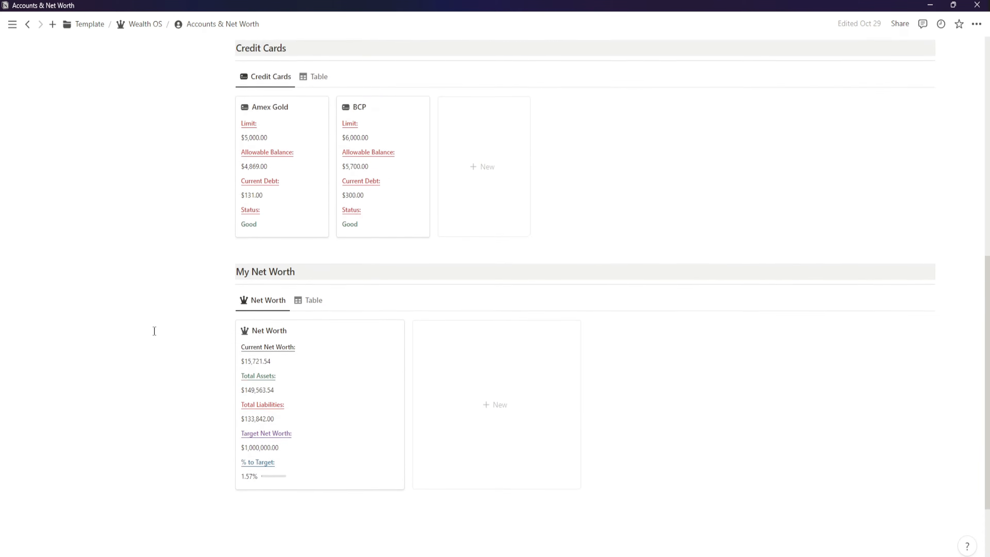
scroll(154, 332, up, 8)
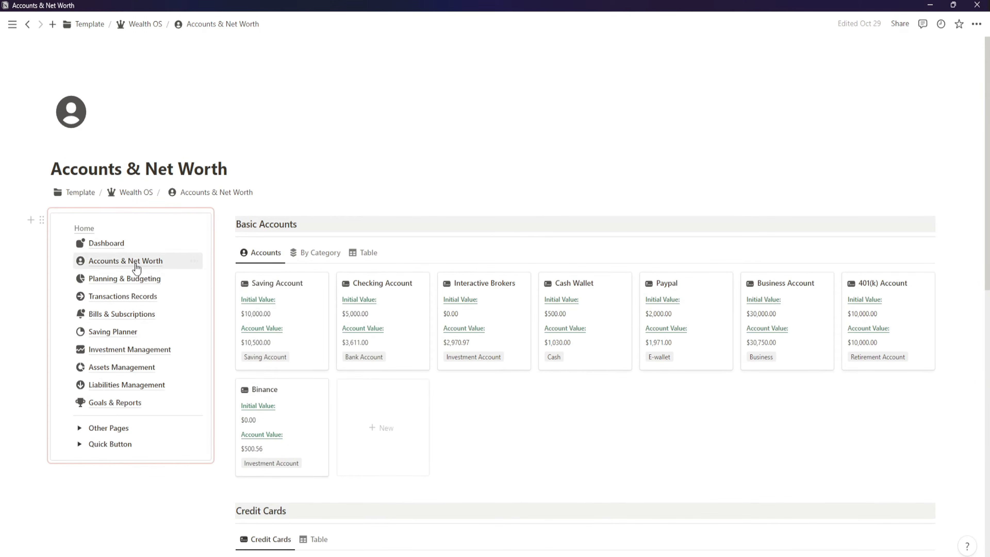
click(118, 279)
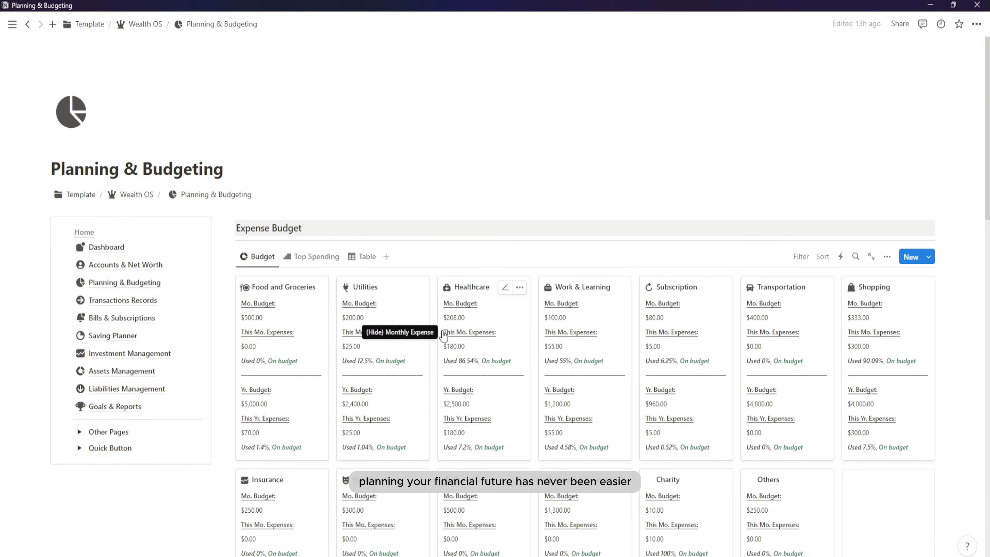
scroll(443, 334, down, 4)
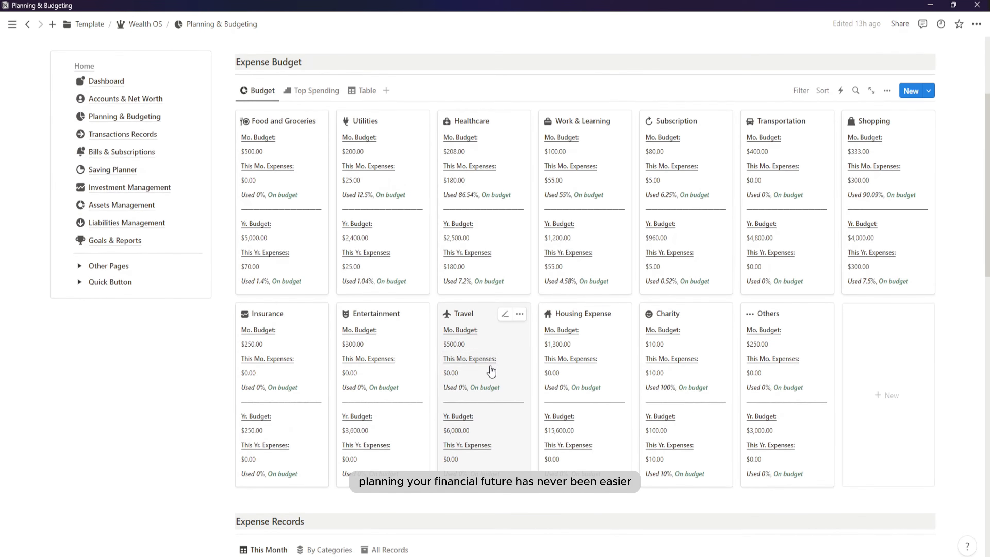
scroll(465, 367, up, 2)
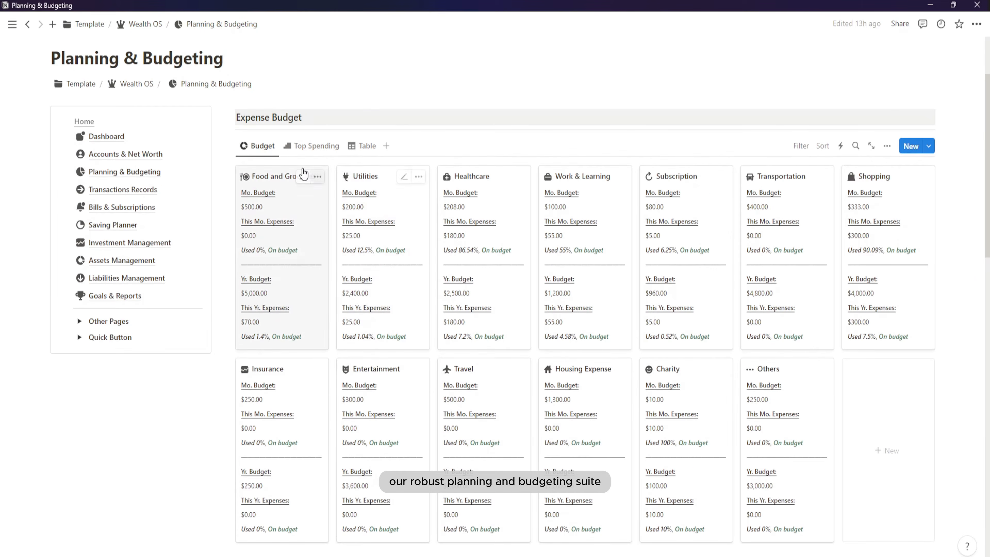
click(296, 153)
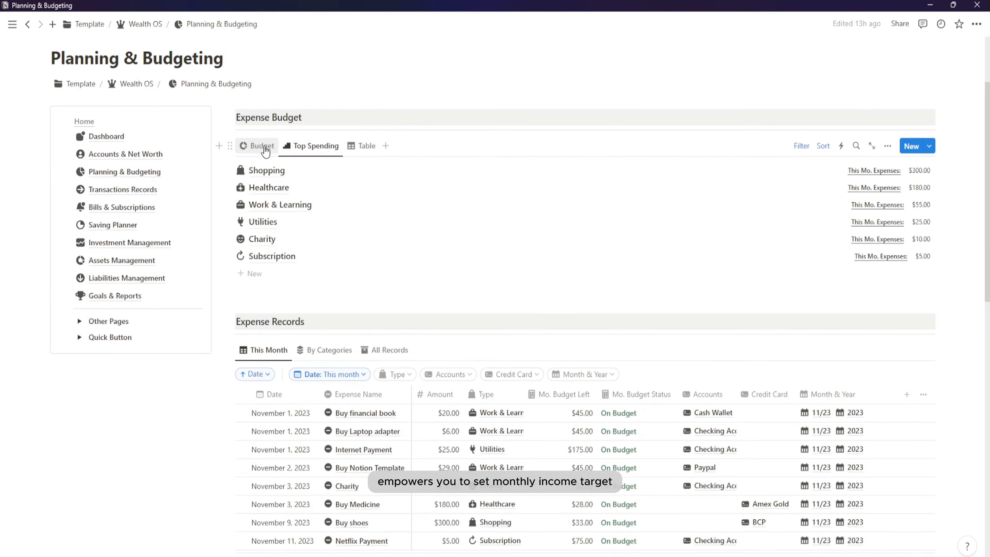
click(265, 150)
Step: Review the Expense Records, Income Planning and Income Records sections of the Planning & Budgeting page
scroll(495, 343, down, 5)
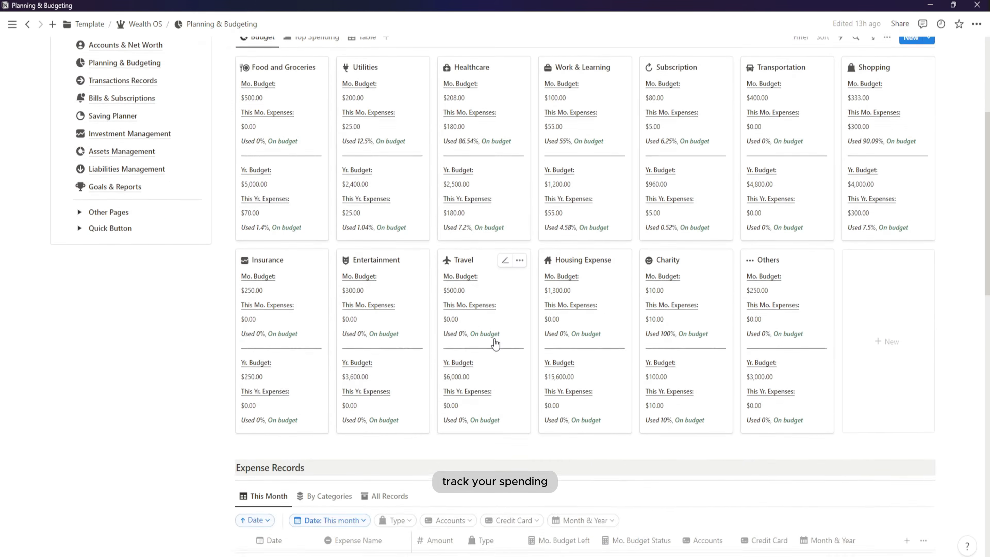
scroll(495, 343, down, 5)
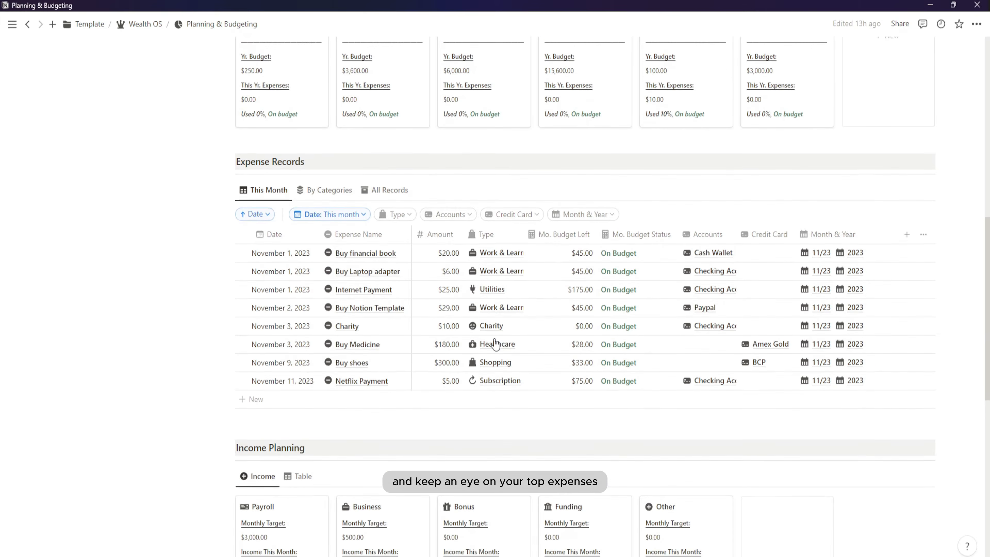
scroll(495, 344, down, 1)
scroll(495, 344, down, 7)
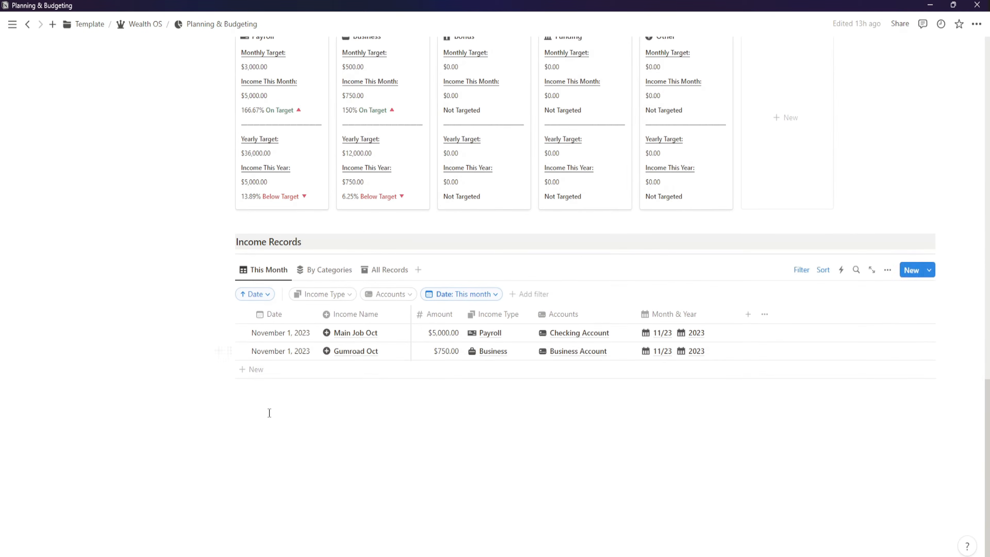
Step: Open the Transactions Records page and review its sections from Income Records through Borrowed Money Payment Records
scroll(265, 417, up, 15)
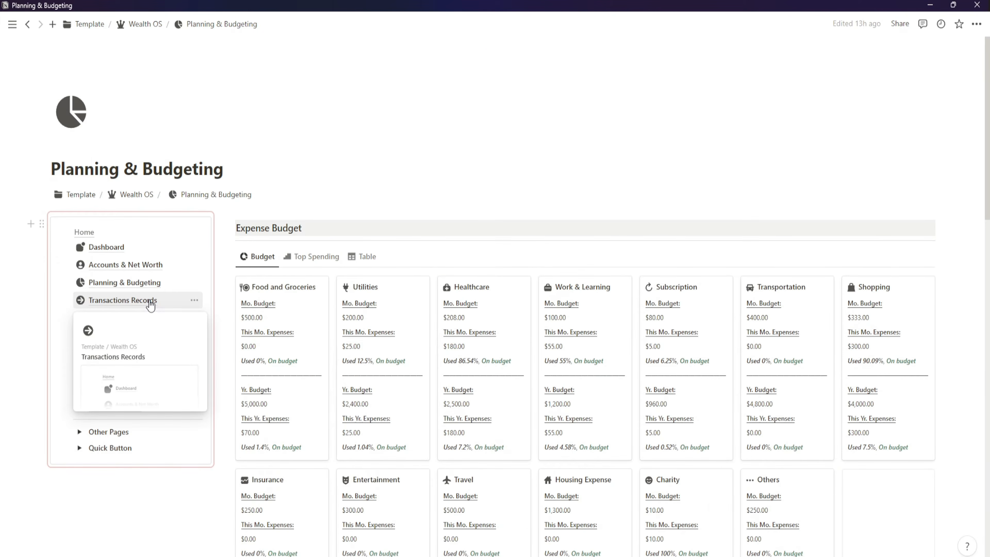
click(150, 301)
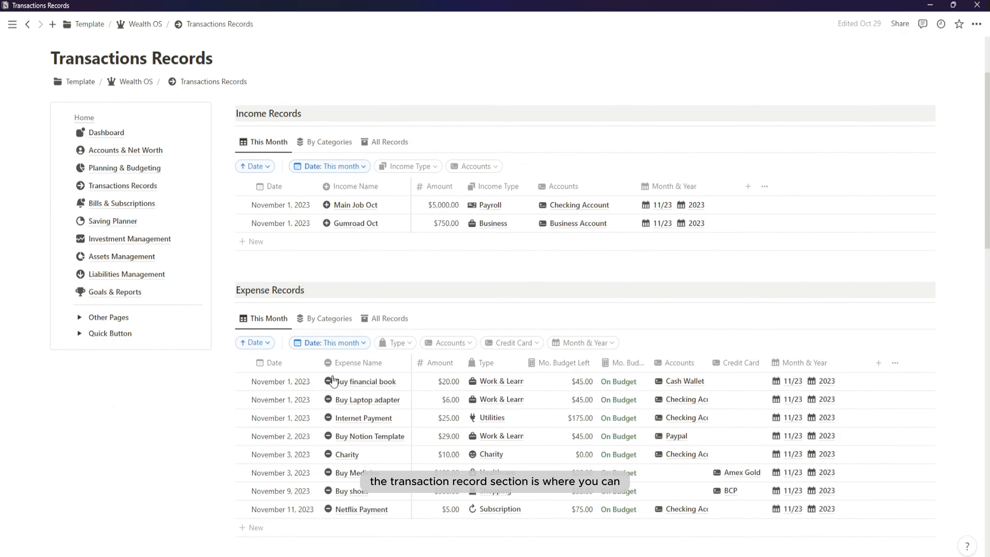
scroll(333, 381, down, 4)
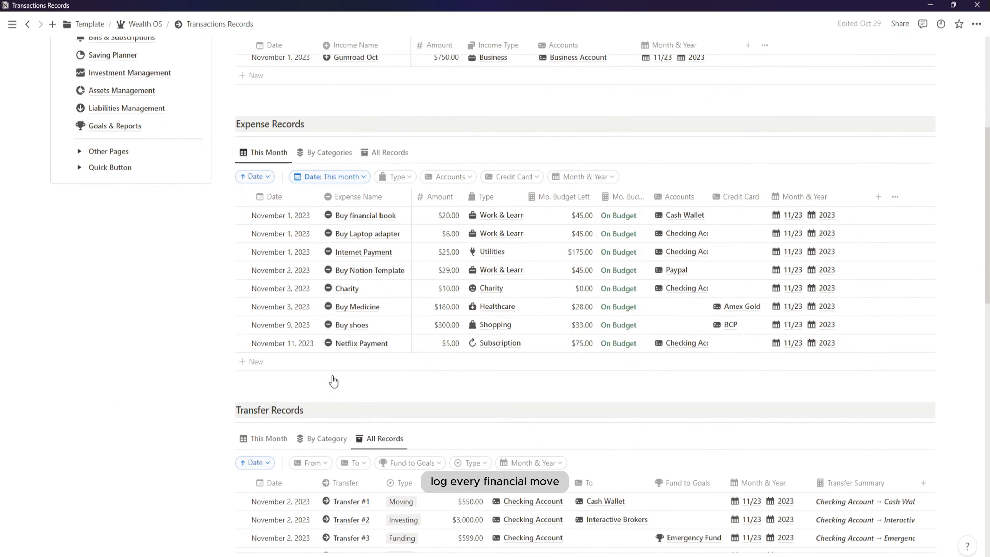
scroll(333, 382, down, 10)
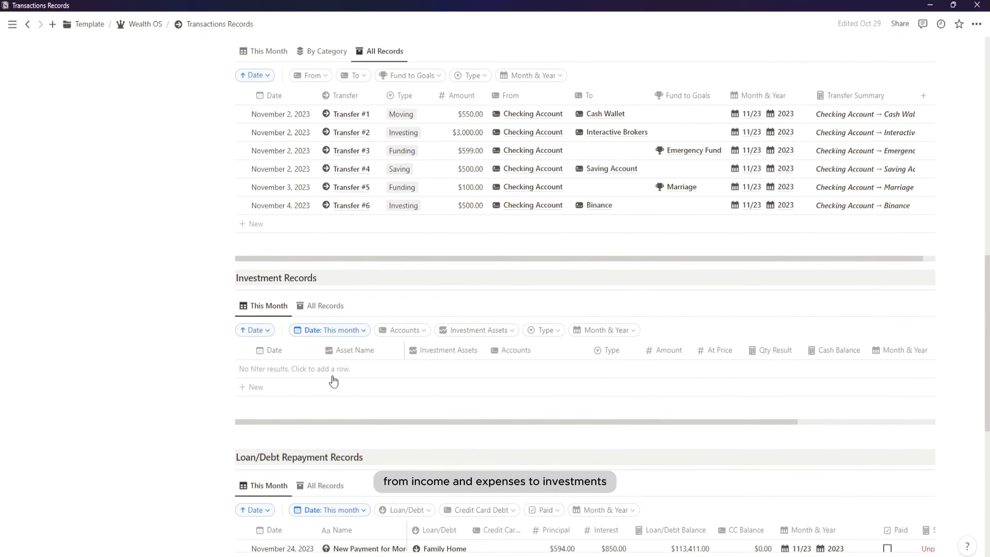
scroll(333, 381, down, 10)
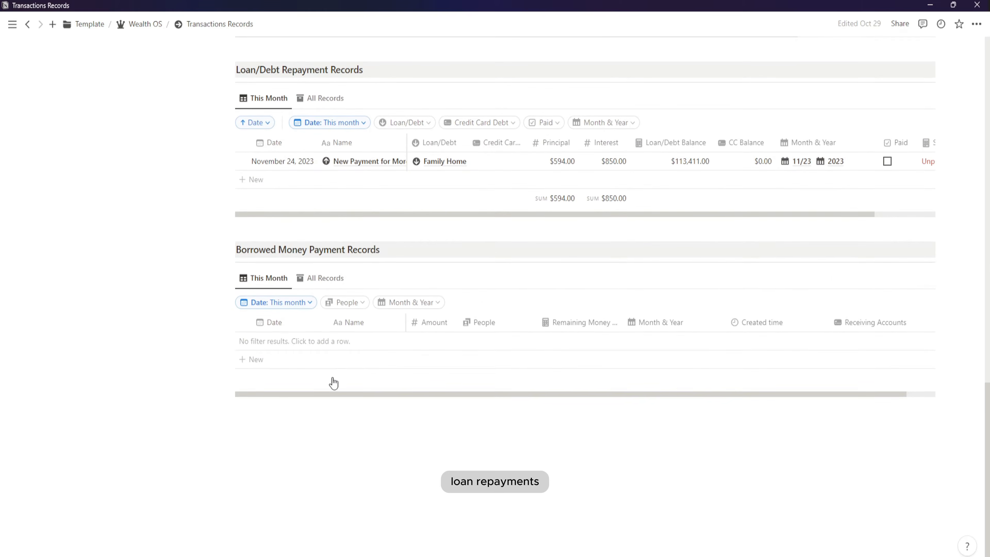
Step: Open the Bills & Subscriptions page and review the payment reminders, the bills table and the expense records
scroll(431, 463, up, 20)
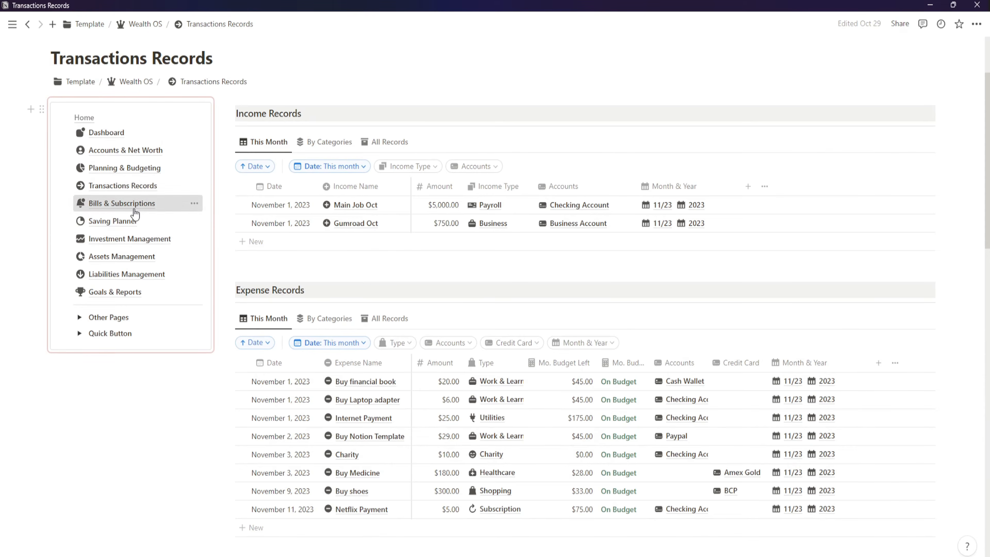
click(121, 203)
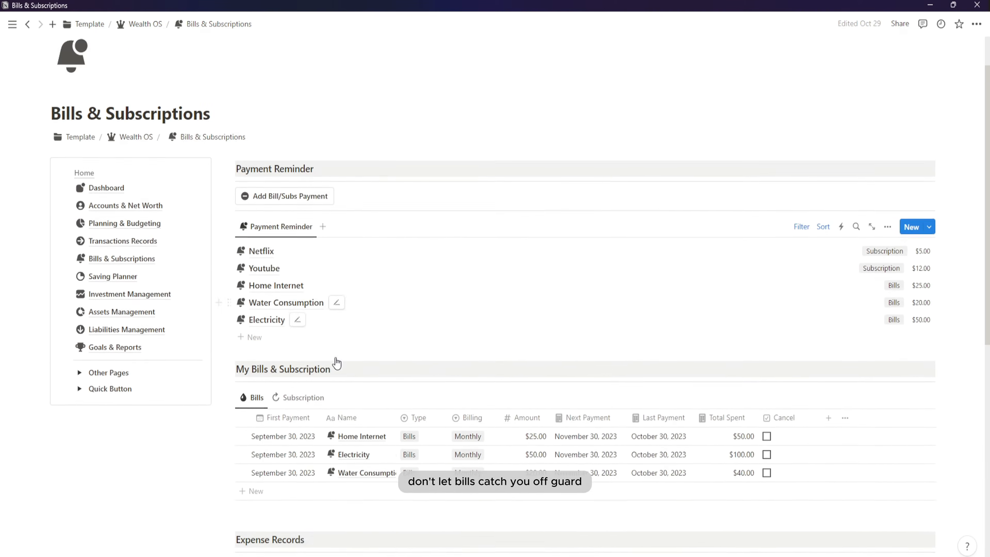
scroll(336, 363, down, 7)
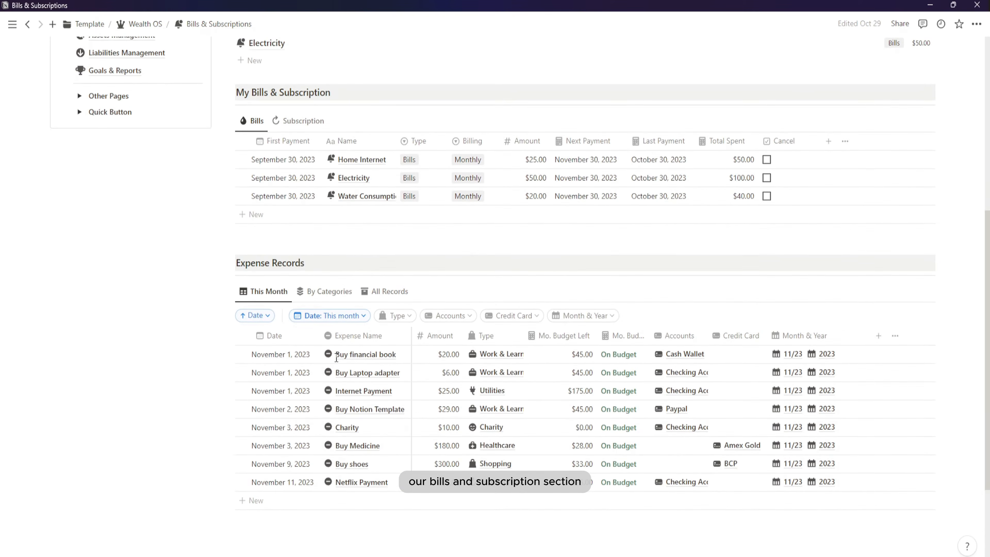
scroll(259, 367, down, 1)
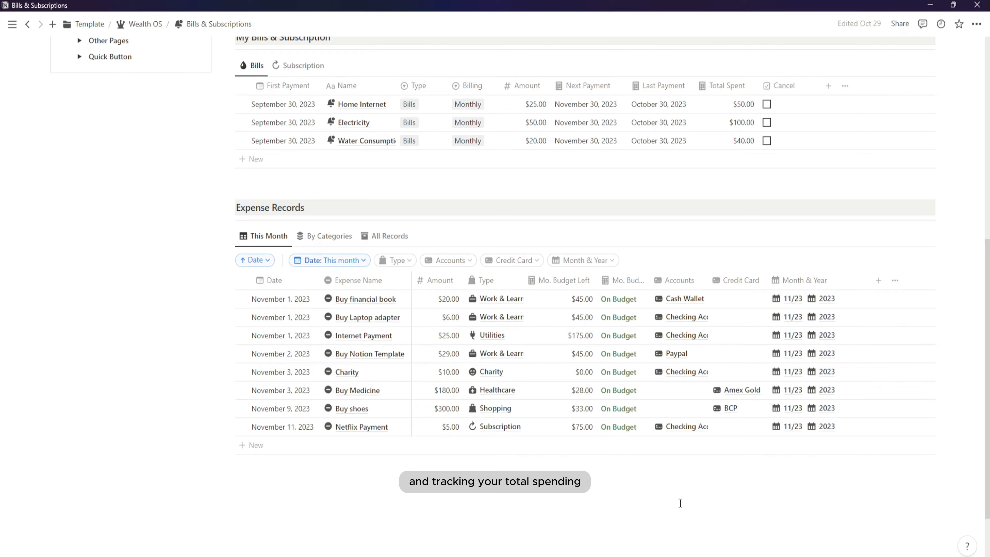
Step: Open the Saving Planner page and review the saving account, the monthly savings cards and the Saving Records
scroll(265, 411, up, 6)
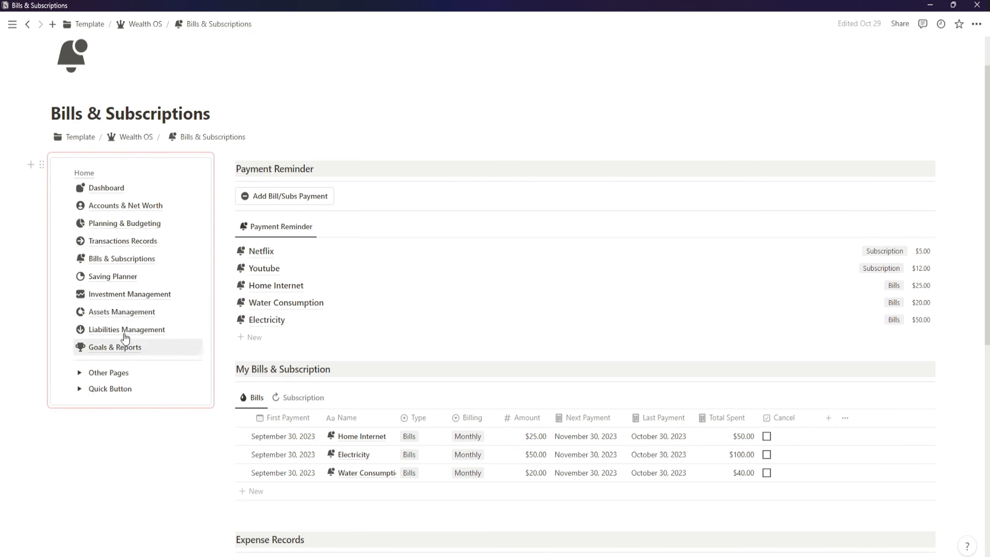
click(131, 279)
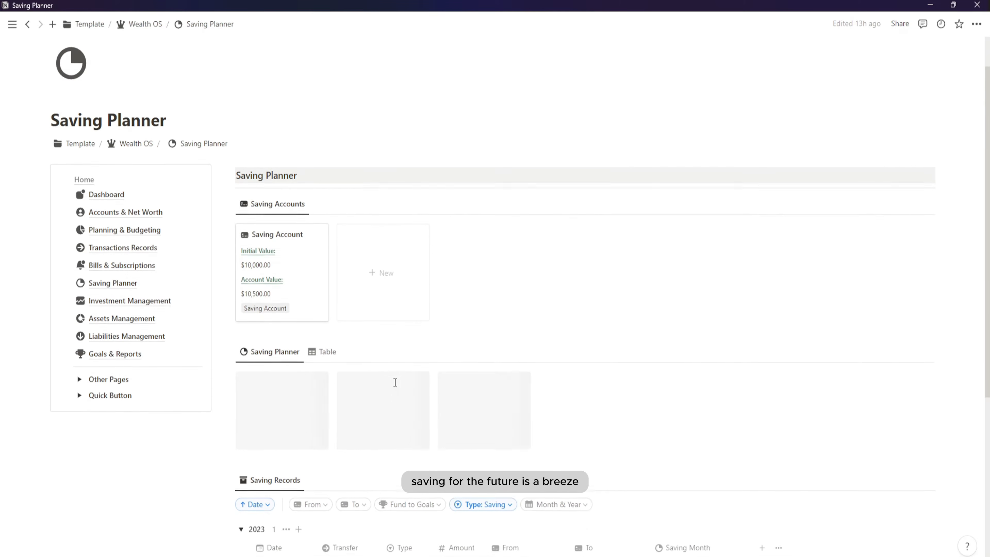
scroll(395, 382, down, 2)
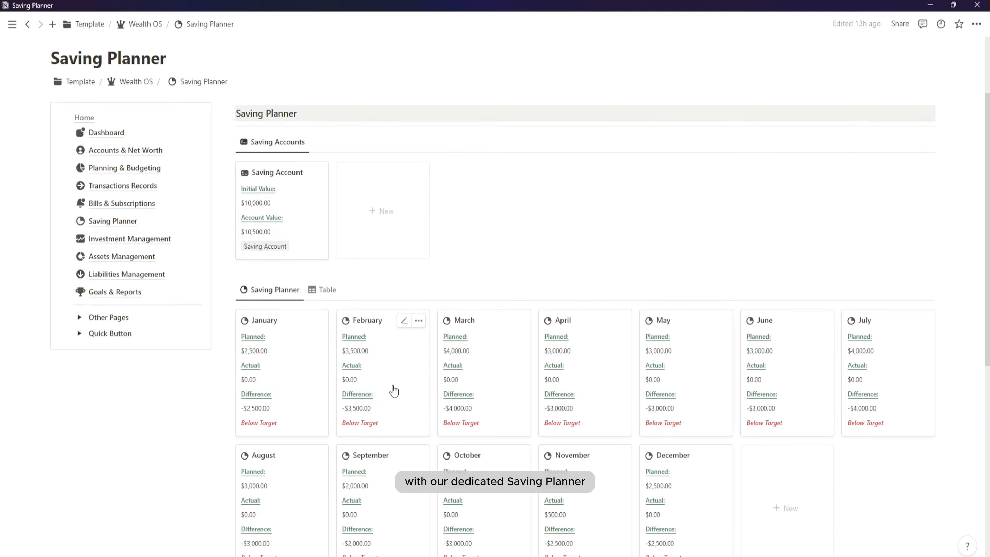
scroll(393, 391, down, 2)
scroll(386, 404, down, 2)
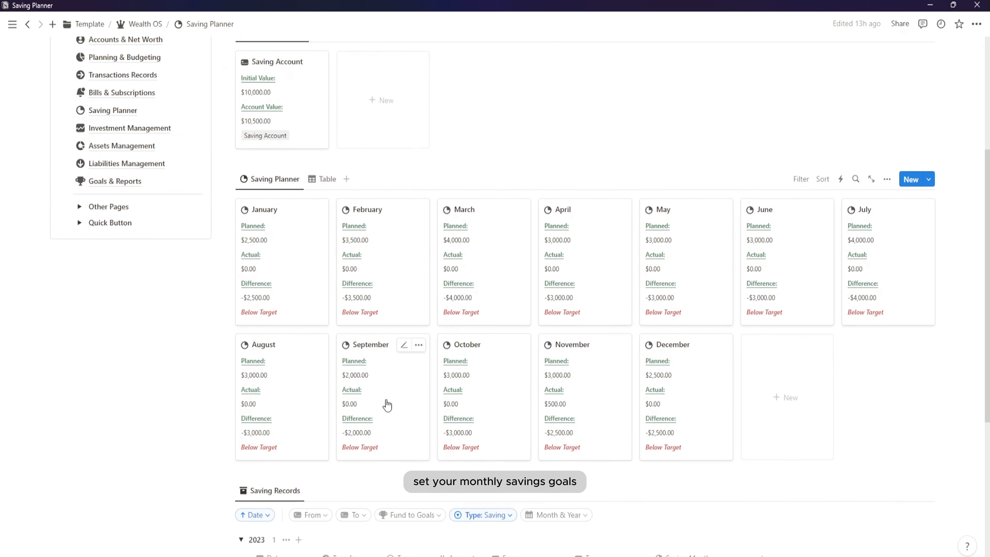
scroll(387, 405, down, 8)
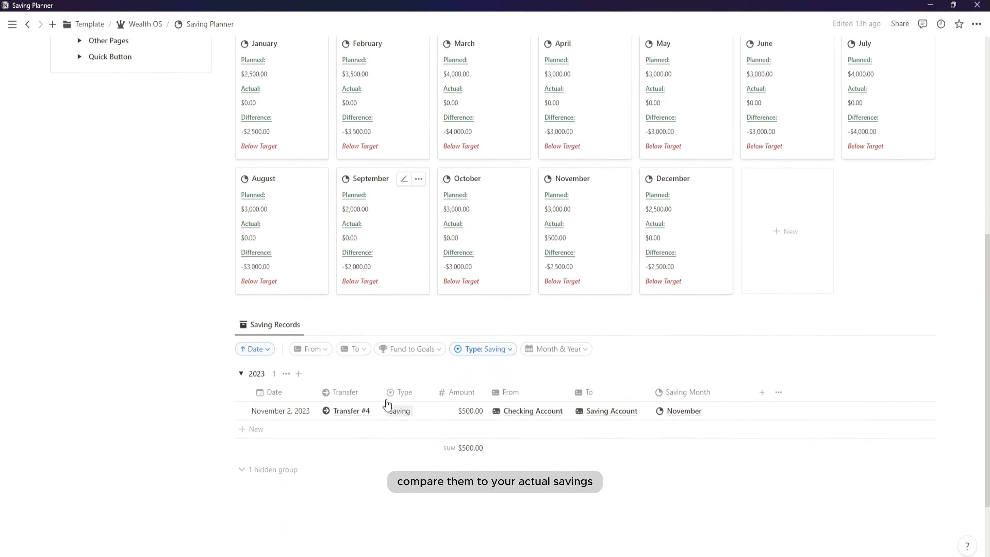
scroll(387, 405, down, 2)
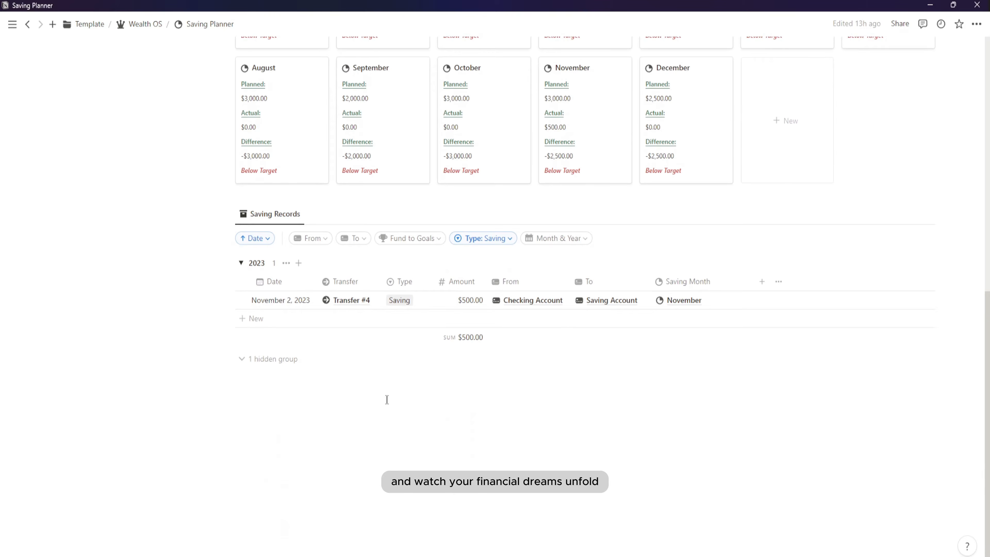
Step: Open the Investment Management page from the Saving Planner page
scroll(386, 400, up, 8)
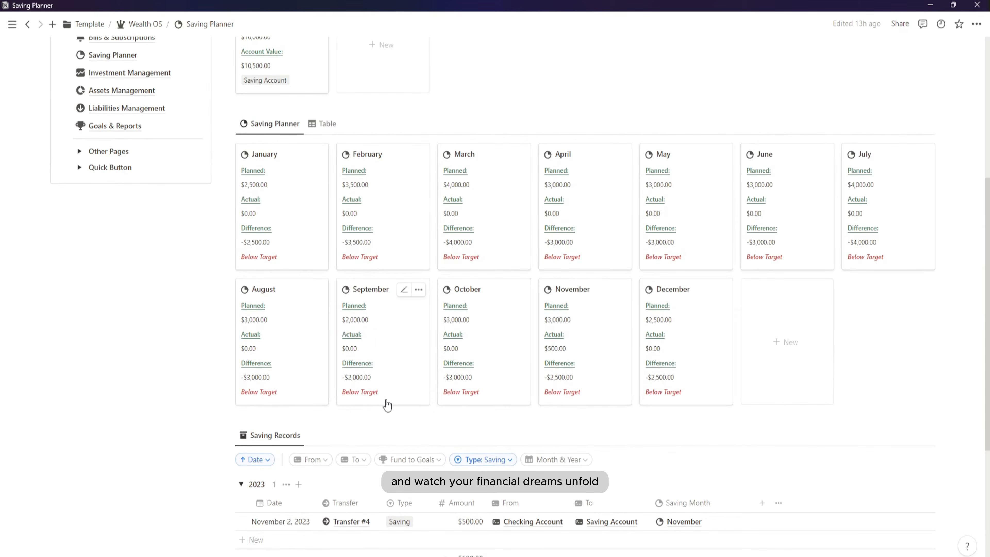
scroll(387, 405, up, 8)
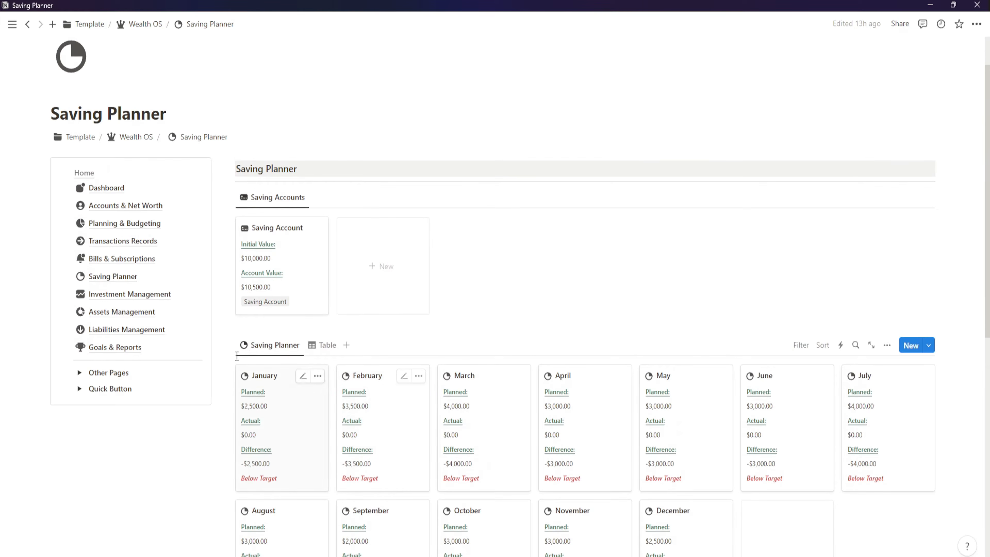
click(155, 295)
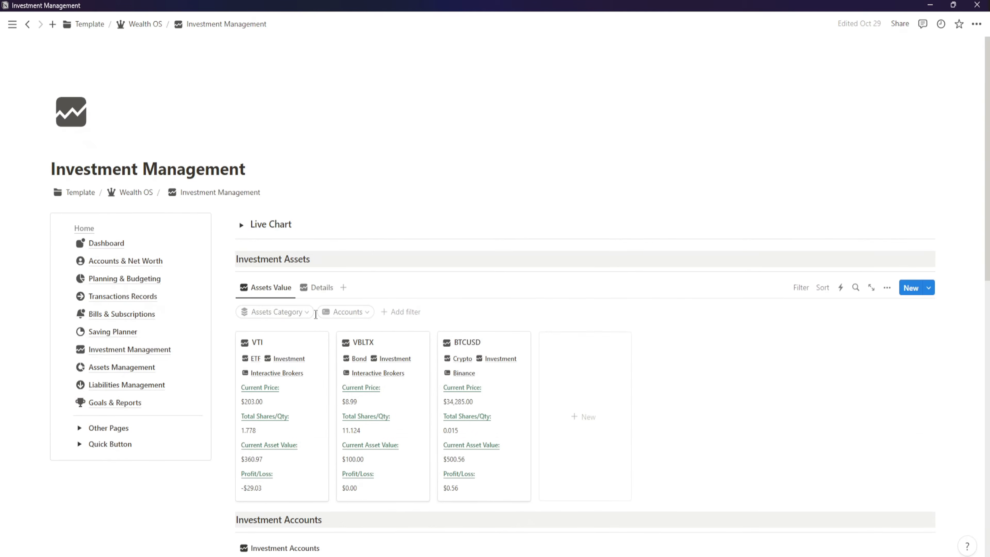
Step: Expand the Live Chart on the Investment Management page and review the investment assets, accounts, Investment Records and Funding Records
click(241, 225)
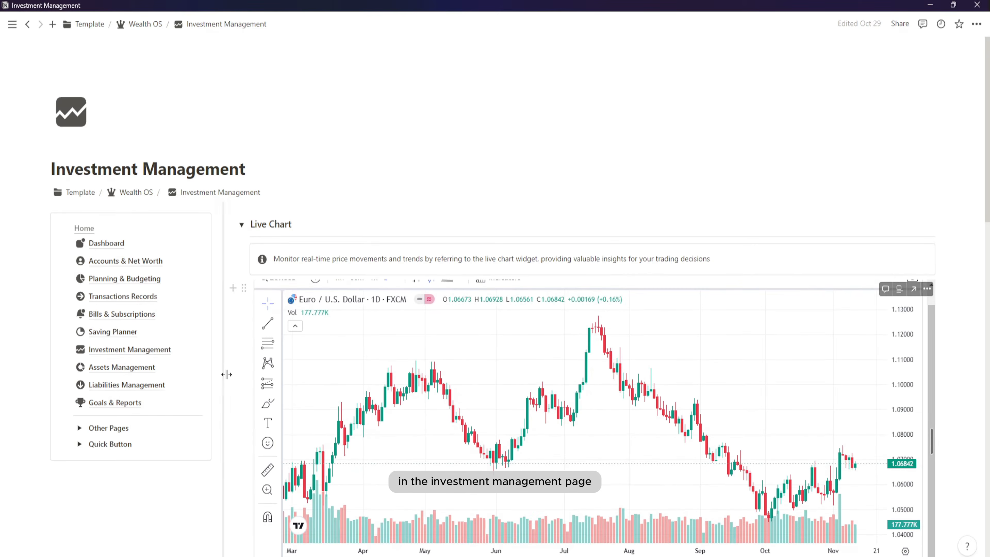
scroll(226, 375, down, 10)
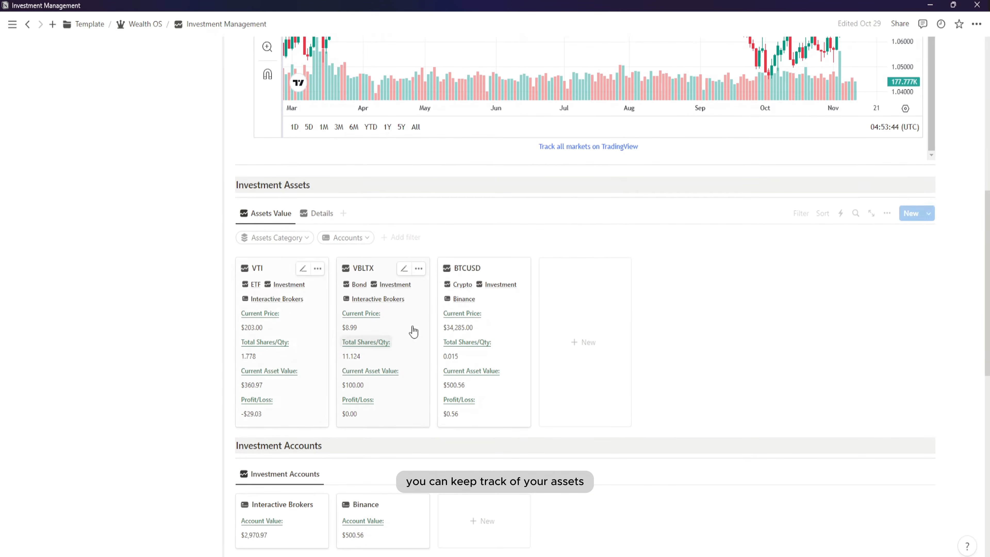
scroll(458, 404, down, 1)
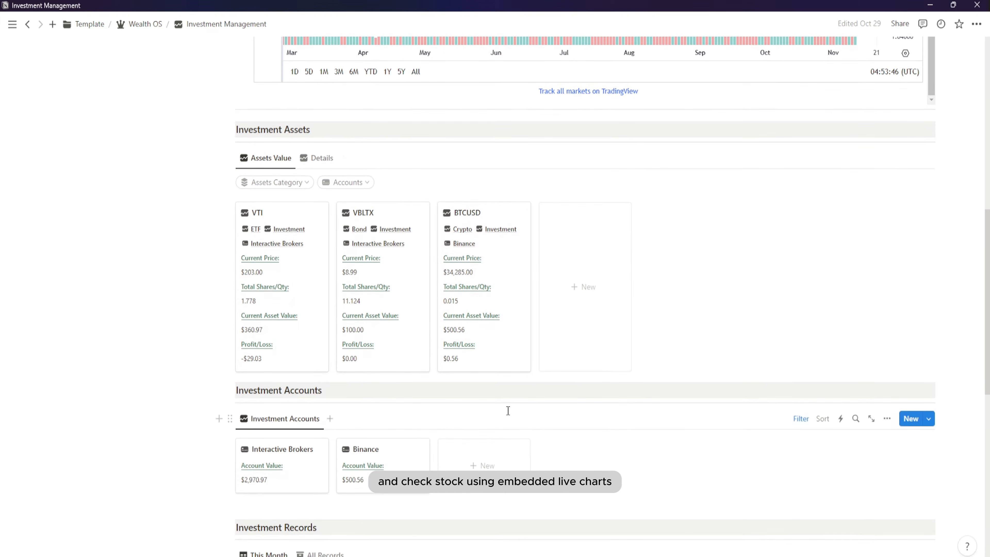
scroll(629, 413, down, 10)
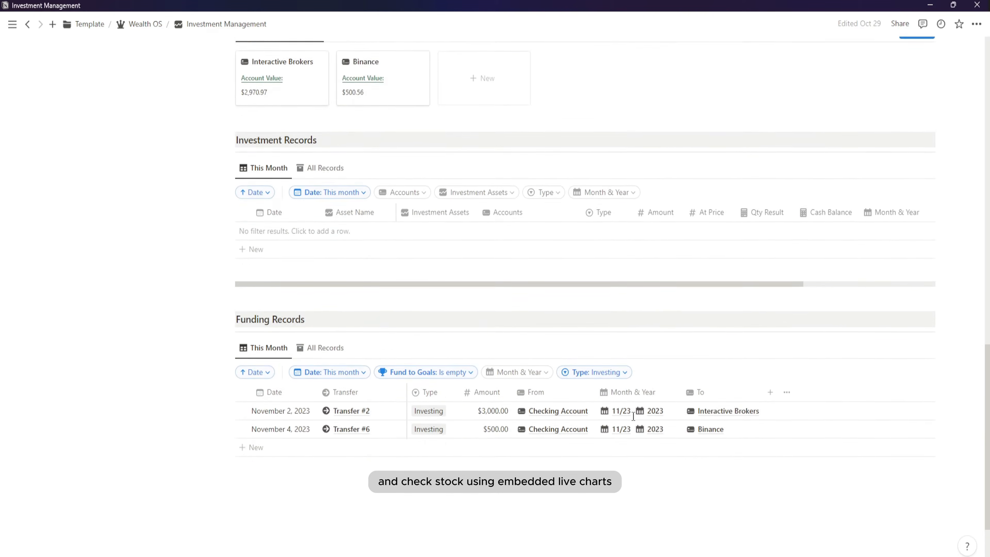
scroll(633, 416, down, 1)
Step: Open the Assets Management page and review the All Assets cards, the Physical Assets table and the People Owe Me Money records
scroll(451, 466, up, 17)
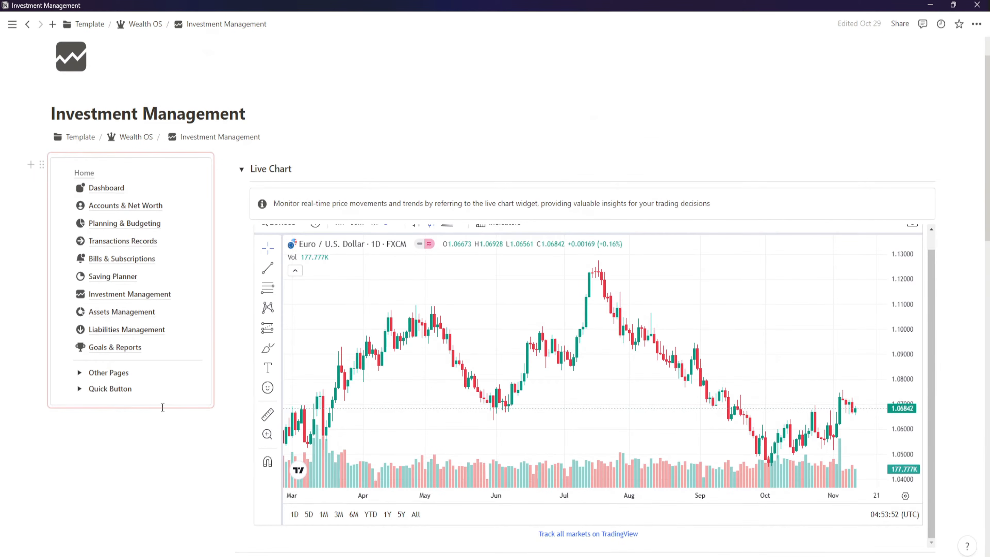
click(141, 311)
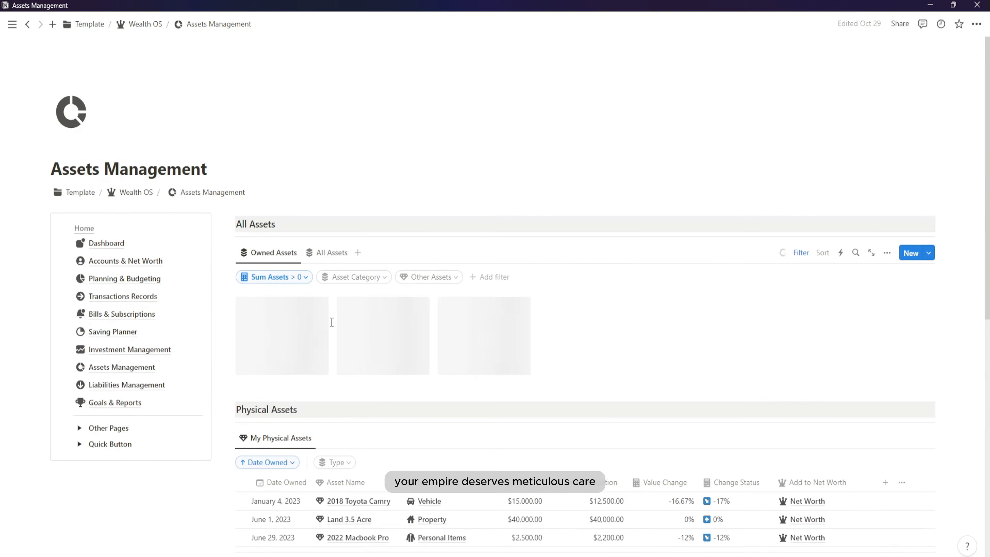
scroll(289, 331, down, 1)
scroll(289, 331, down, 3)
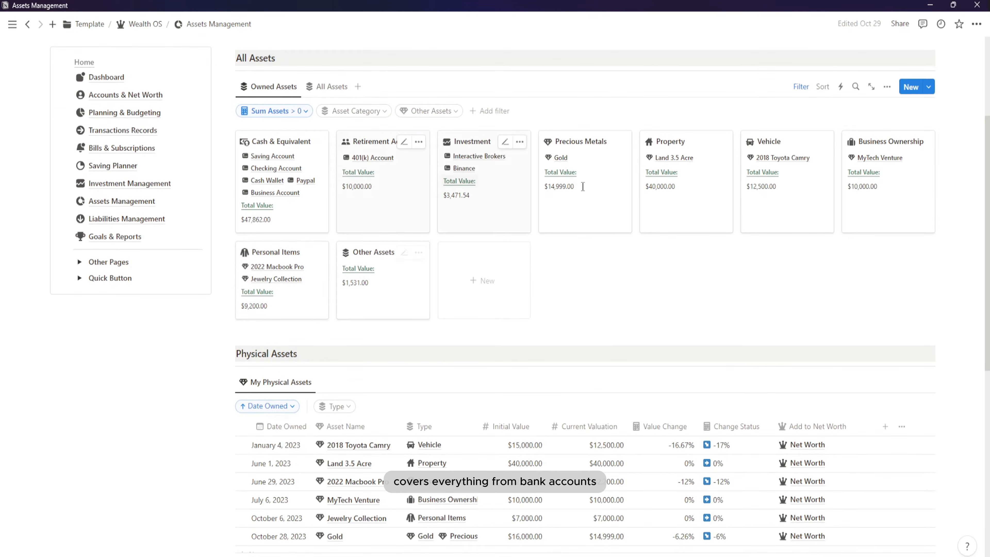
scroll(827, 273, up, 2)
scroll(779, 349, down, 2)
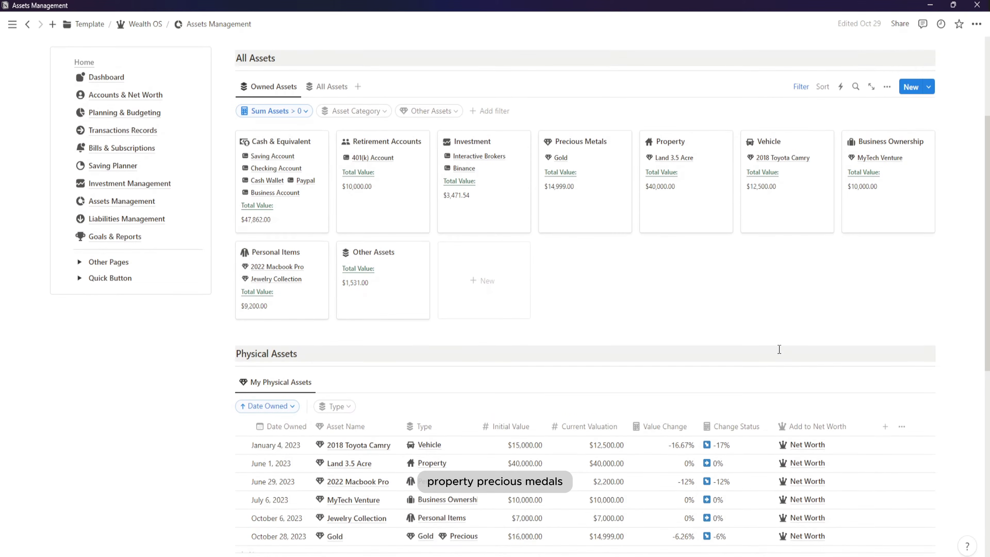
scroll(779, 350, down, 7)
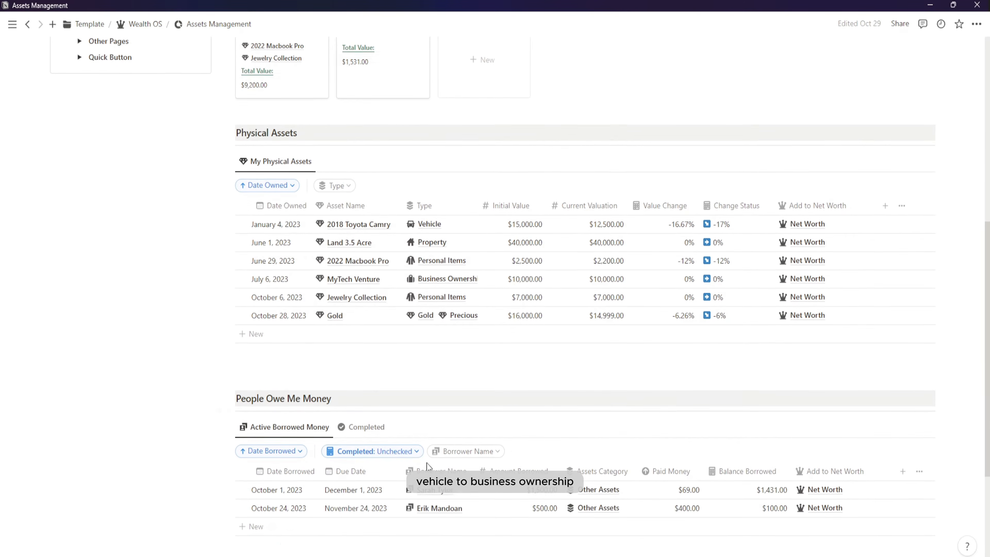
scroll(390, 451, down, 4)
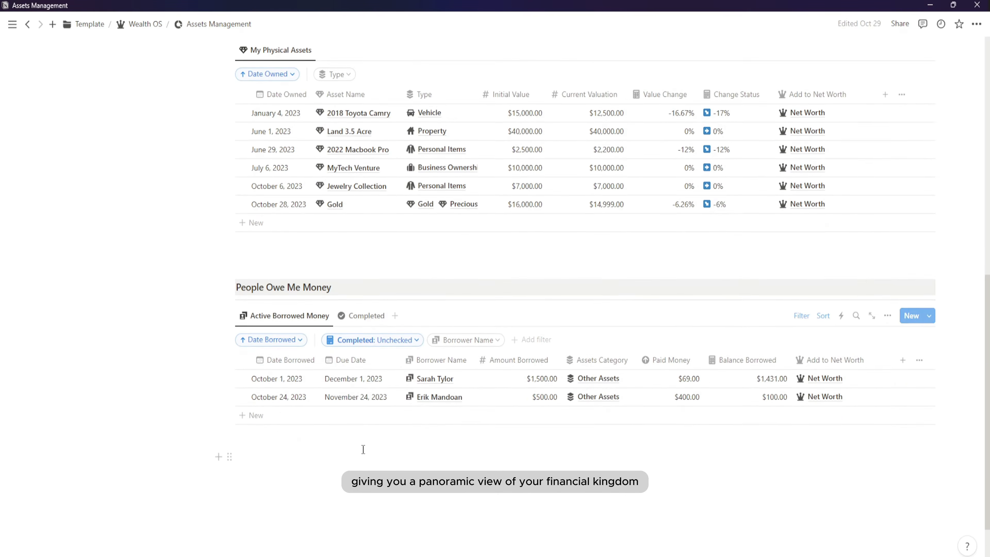
scroll(363, 449, down, 2)
Step: Open the Liabilities Management page and review My Liabilities, the Liability Categories and the Loan/Debt Repayment Records
scroll(378, 451, up, 15)
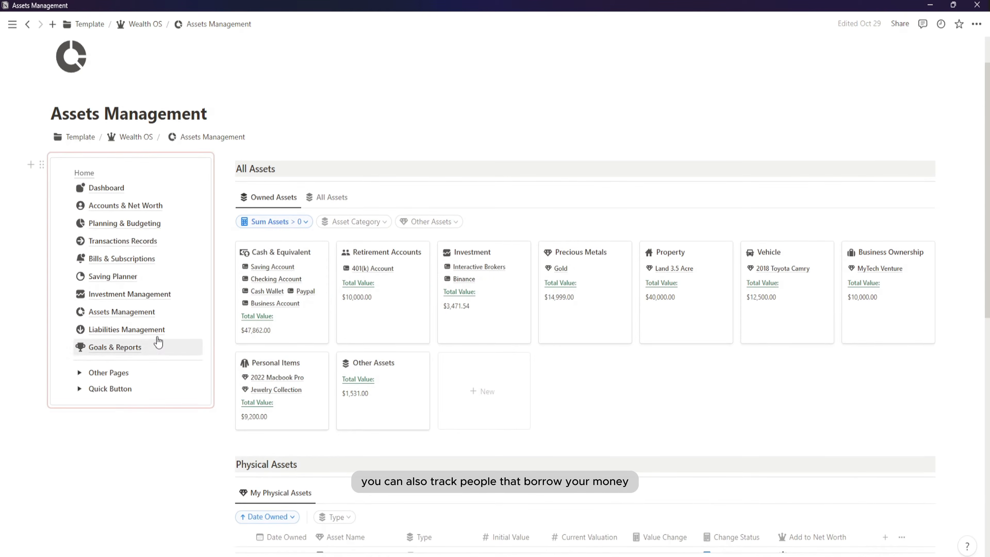
click(144, 329)
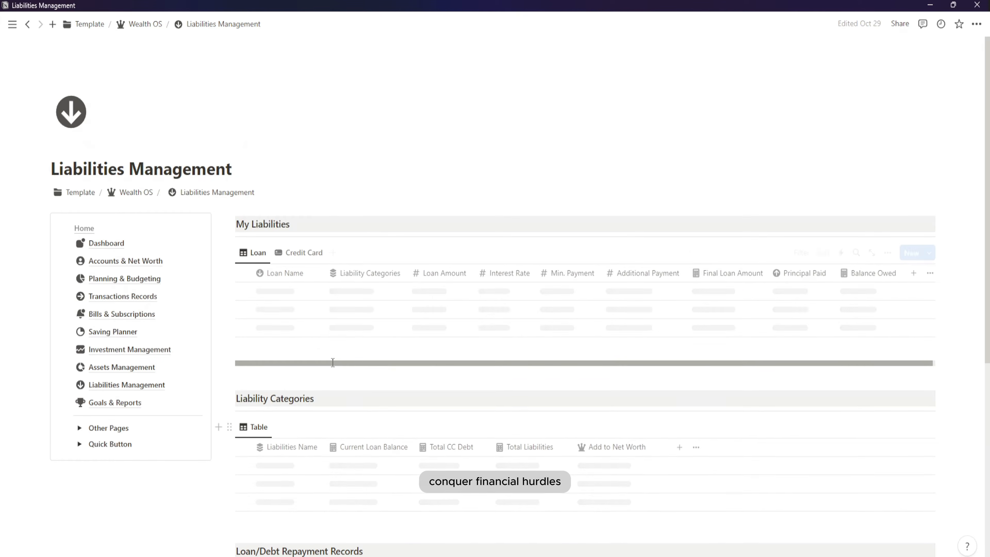
scroll(316, 371, down, 4)
scroll(307, 385, down, 5)
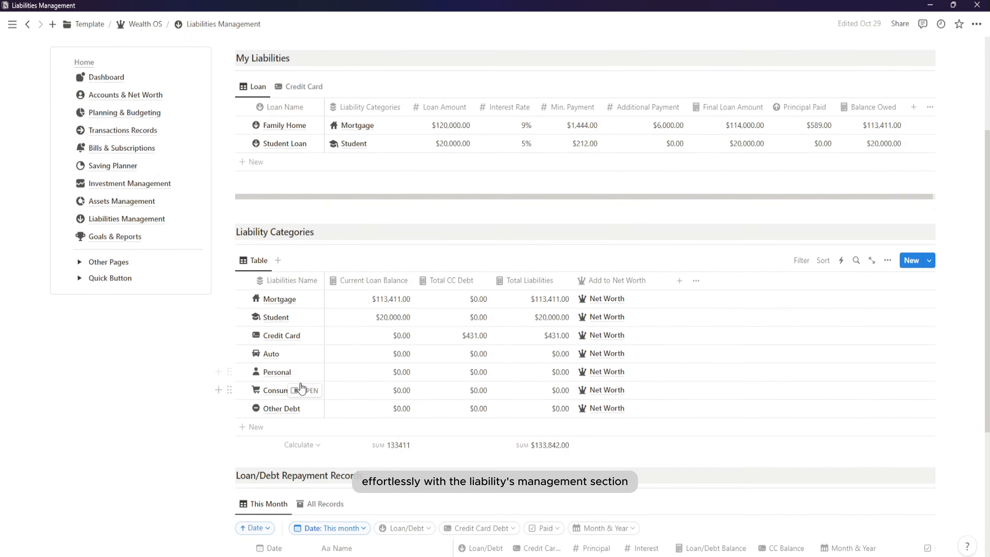
scroll(297, 393, down, 2)
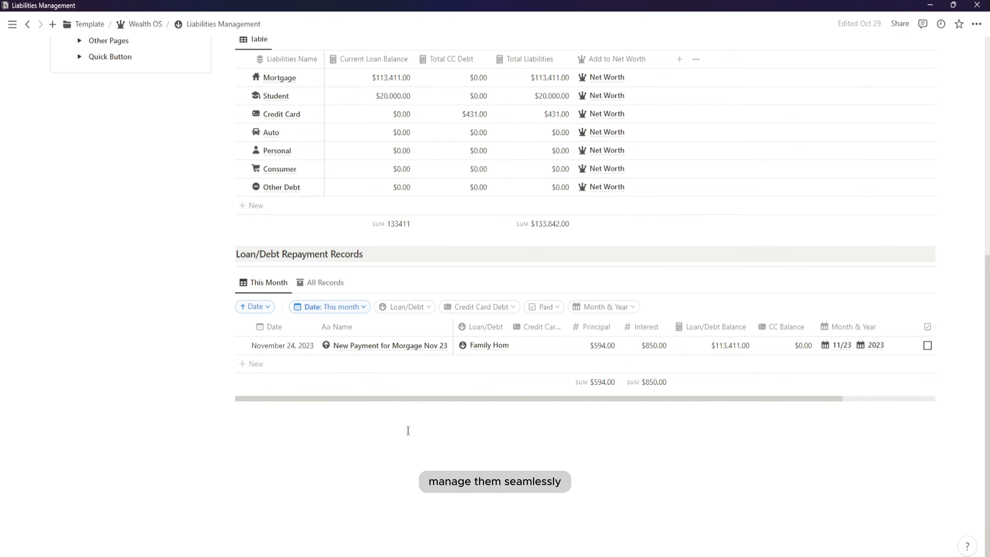
Step: Open the Goals & Reports page and review the goal cards, the Funding Records and the Monthly & Yearly Reports
scroll(407, 431, up, 10)
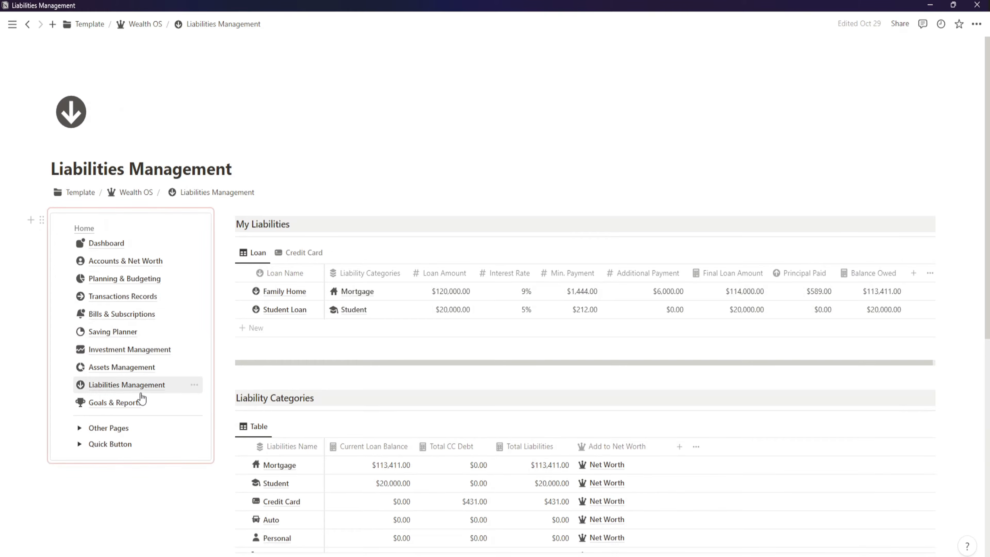
click(143, 400)
scroll(383, 356, down, 3)
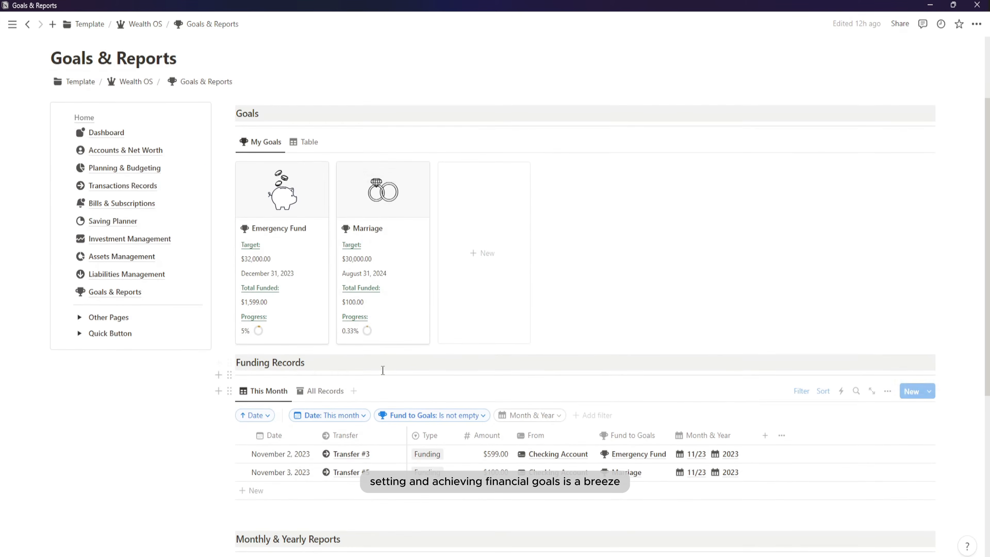
scroll(381, 370, down, 3)
scroll(380, 374, down, 3)
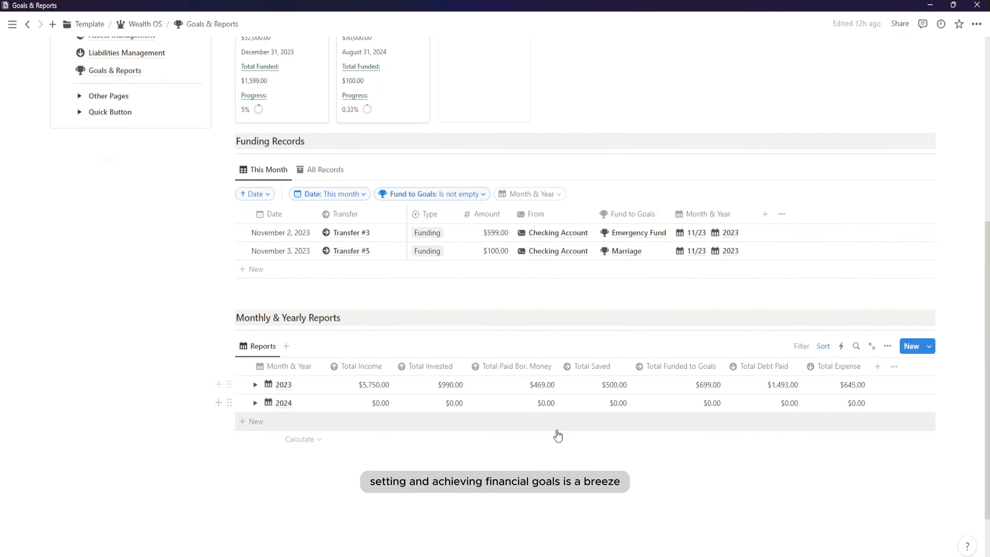
scroll(337, 366, up, 4)
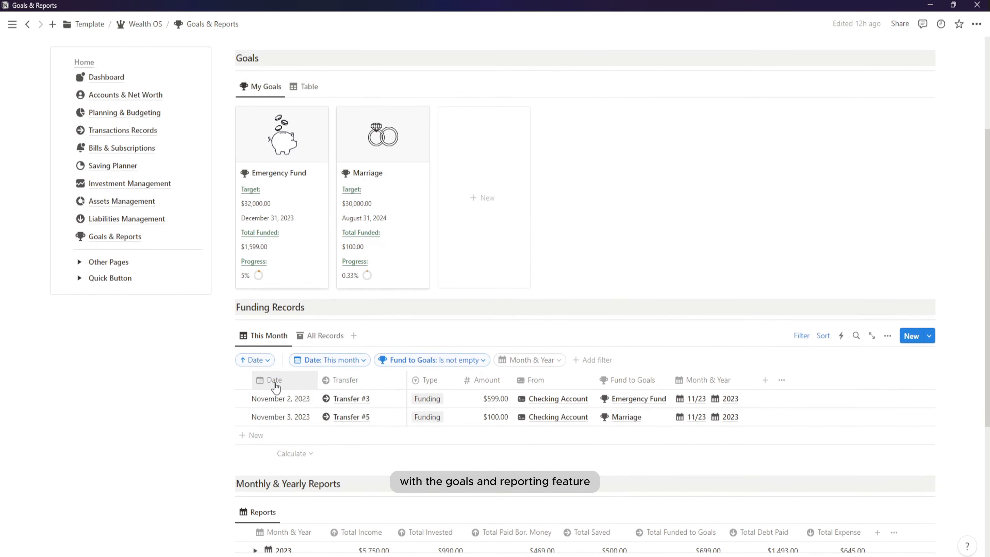
Step: Expand the 2023 row in the Monthly & Yearly Reports, review its monthly entries and collapse it again
scroll(273, 384, down, 1)
scroll(277, 385, down, 3)
click(255, 385)
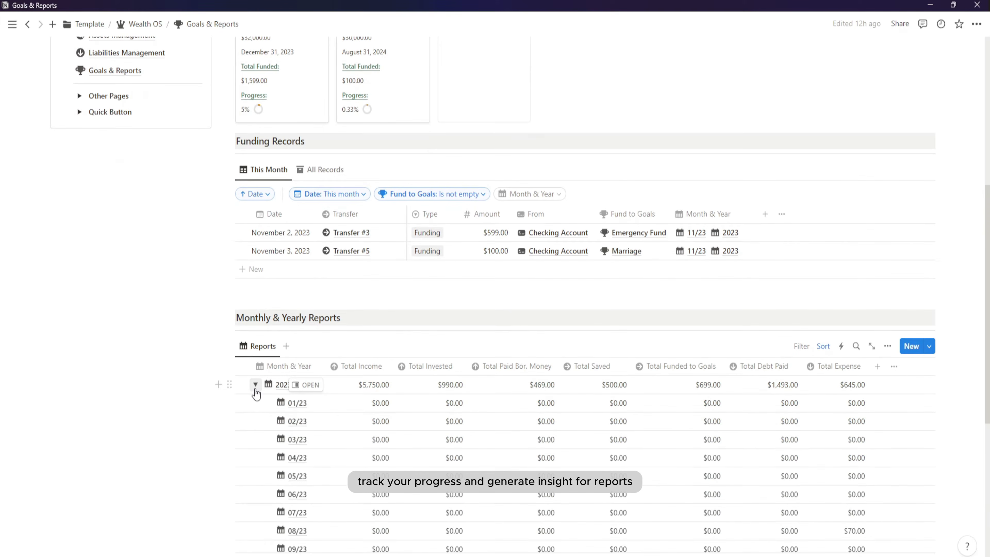
scroll(256, 390, down, 4)
scroll(266, 343, up, 3)
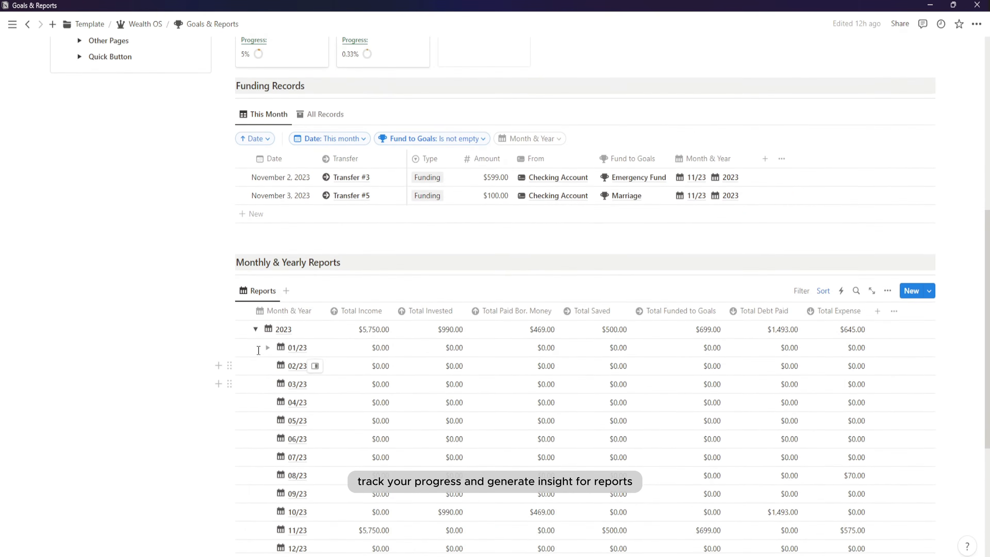
click(254, 331)
Step: Expand the Other Pages list, open the Financial Event page and review its Financial Calendar
scroll(316, 346, up, 10)
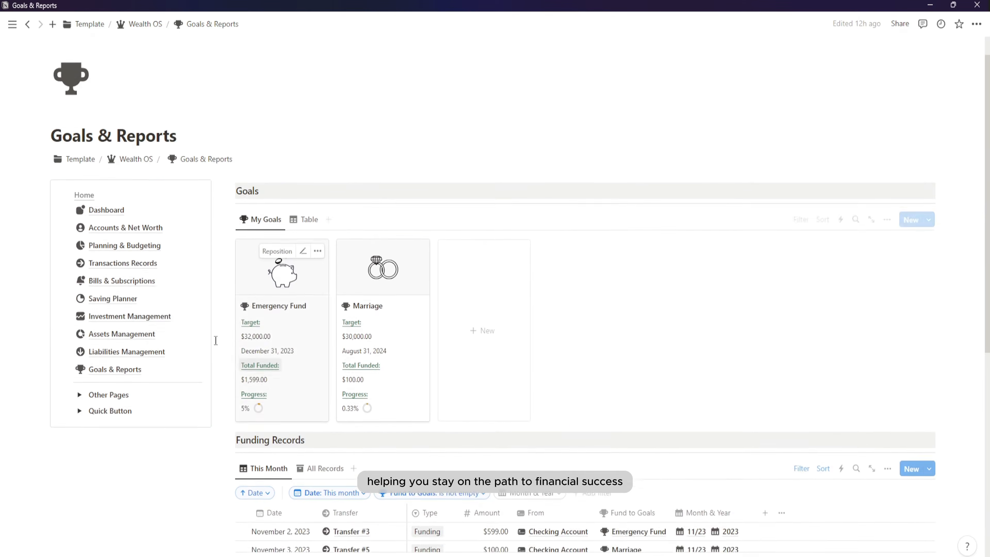
scroll(98, 397, down, 4)
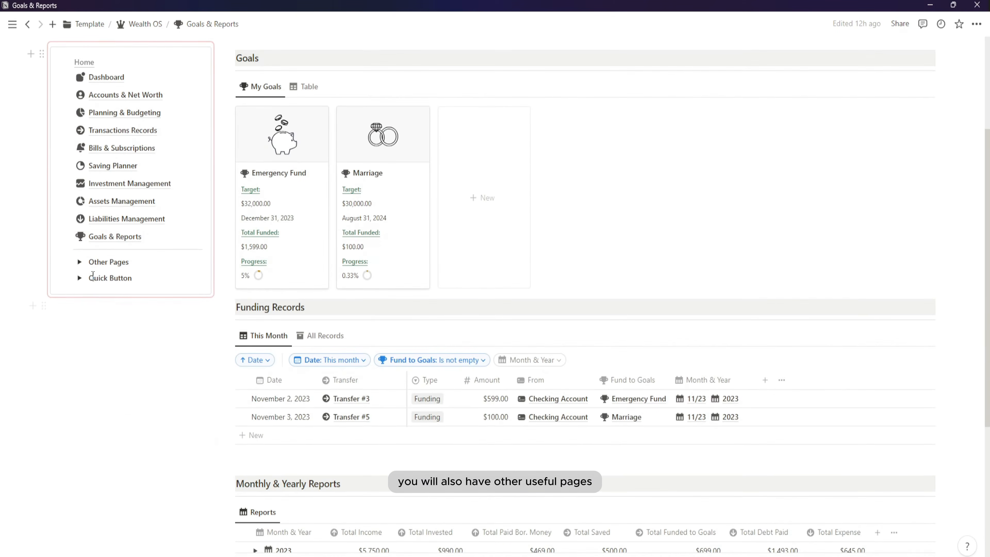
click(83, 264)
click(132, 278)
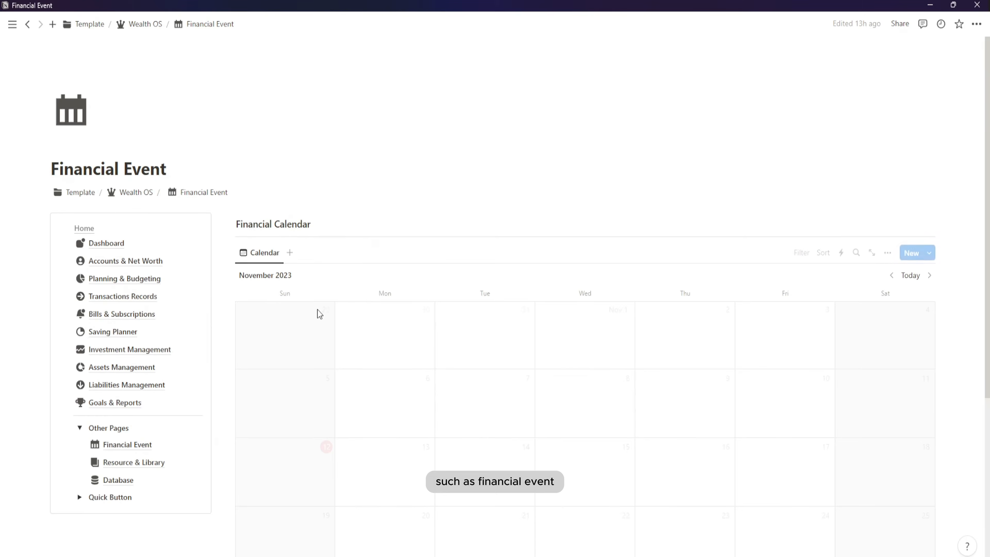
scroll(318, 312, down, 5)
scroll(407, 336, up, 1)
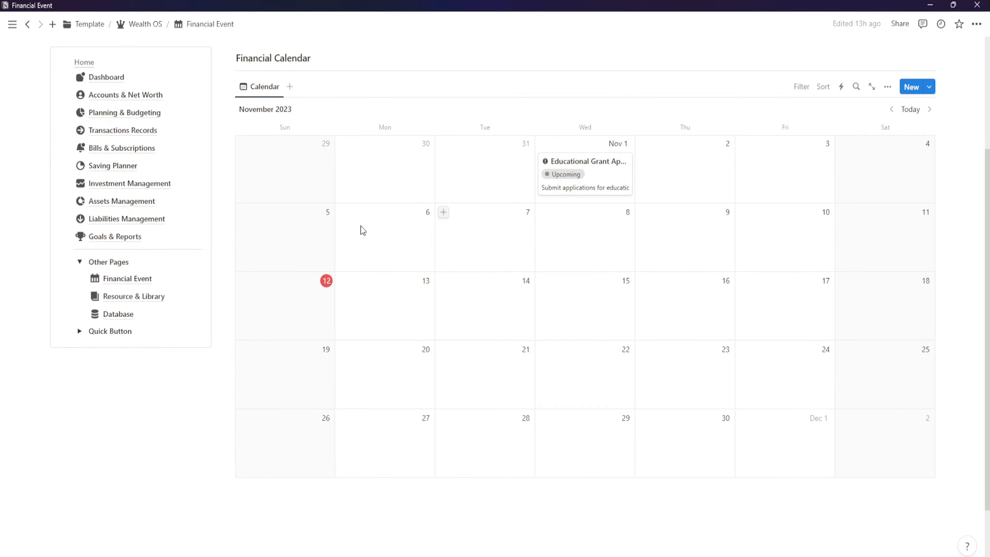
Step: Open the Resource & Library page, review its resources and takeaways, and view the Library's Reading and Read lists
click(158, 301)
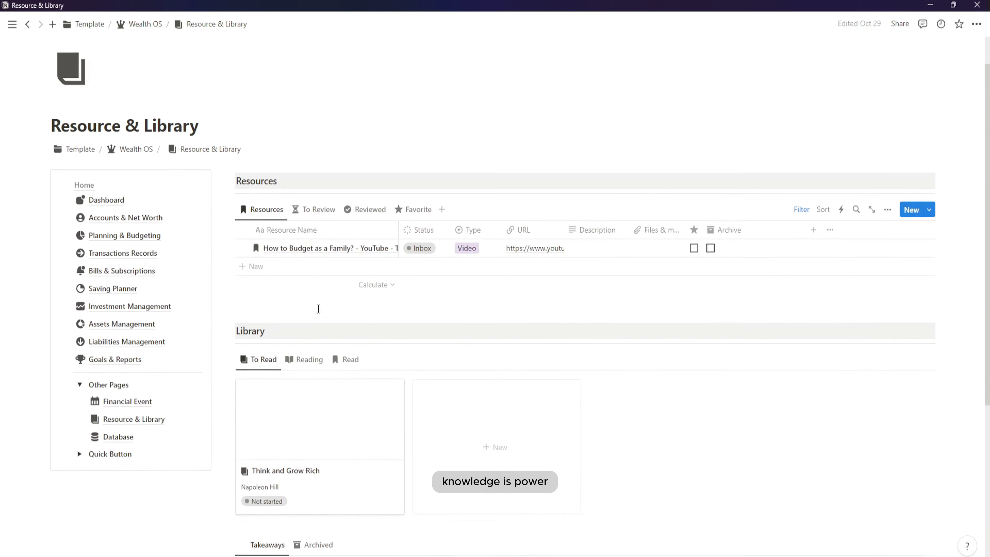
scroll(318, 308, down, 6)
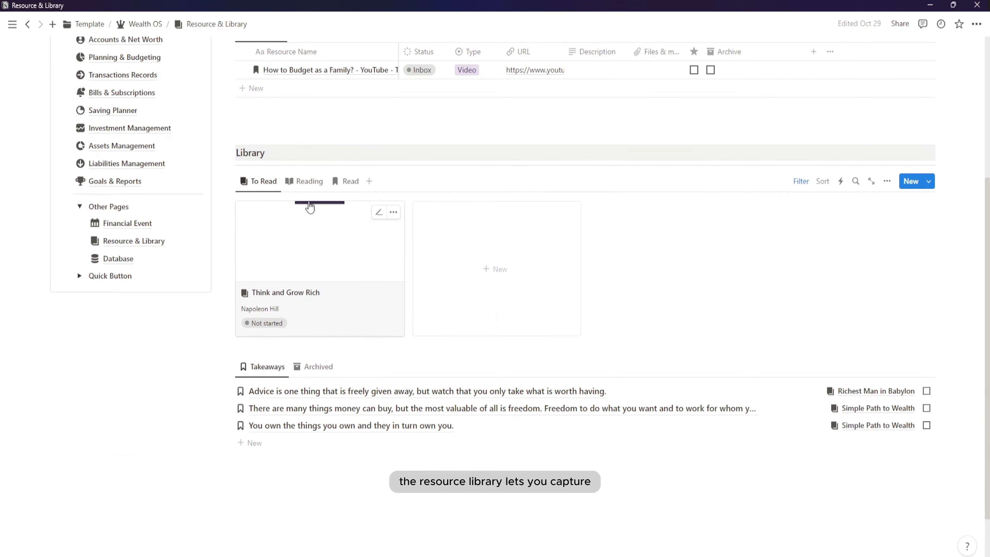
click(309, 186)
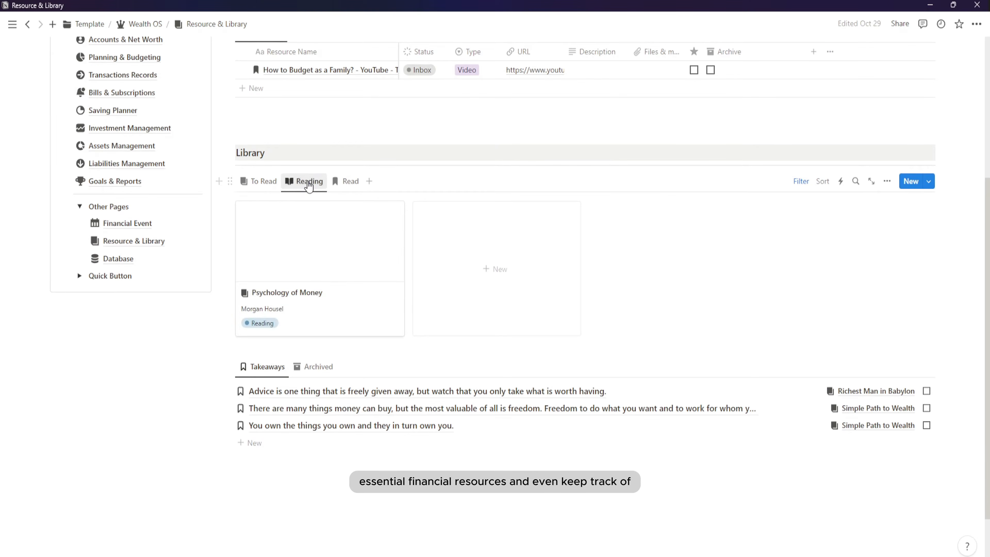
click(349, 184)
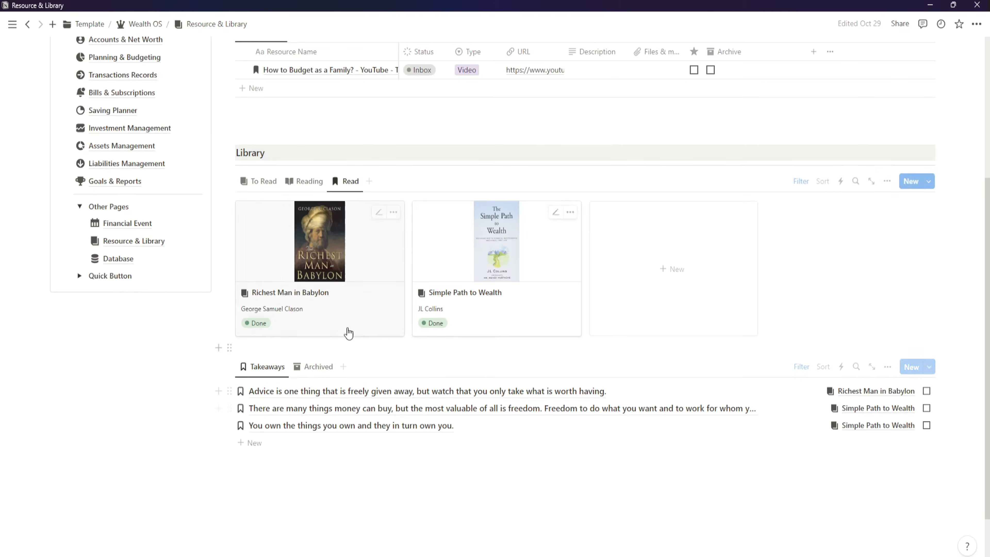
Step: Expand the Quick Button list in the page navigation and review its record-adding buttons
scroll(393, 451, up, 6)
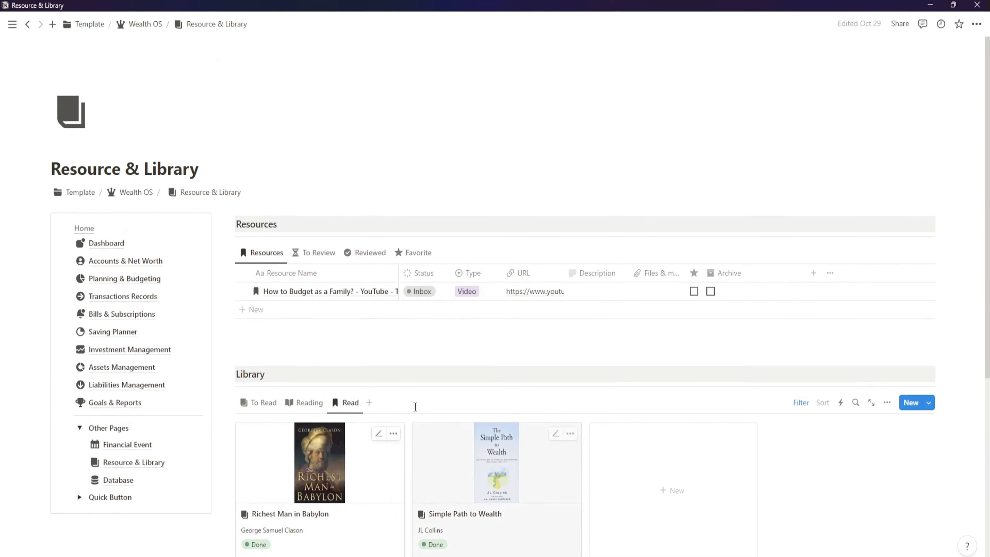
click(79, 498)
scroll(115, 439, down, 5)
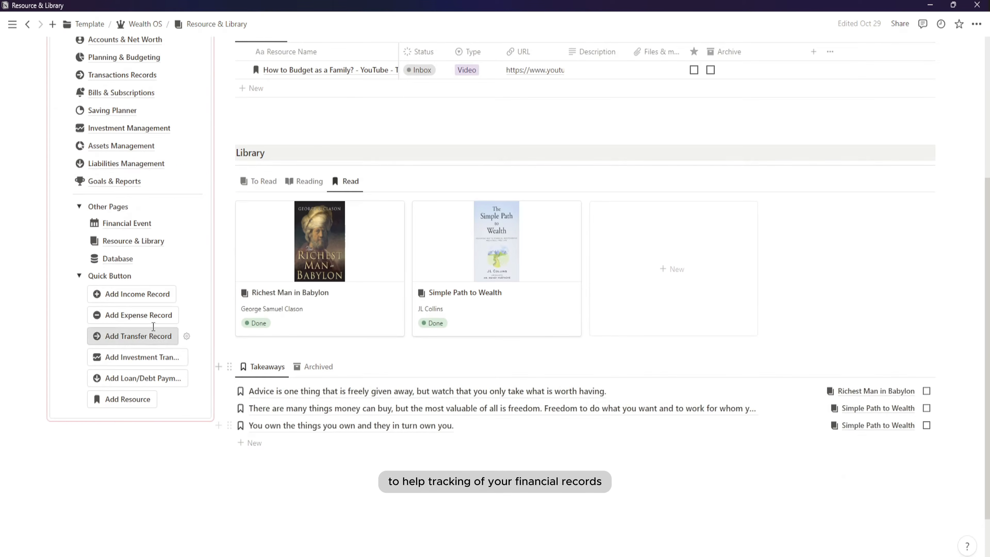
Step: Return to the Wealth OS home page and collapse its Other Pages and Quick Button lists
scroll(130, 340, up, 5)
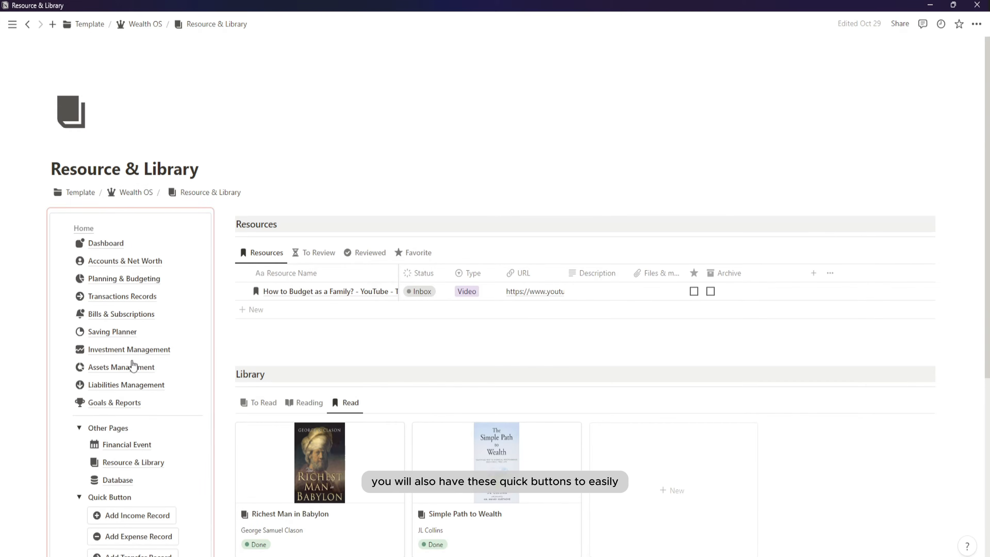
click(135, 192)
scroll(462, 347, down, 5)
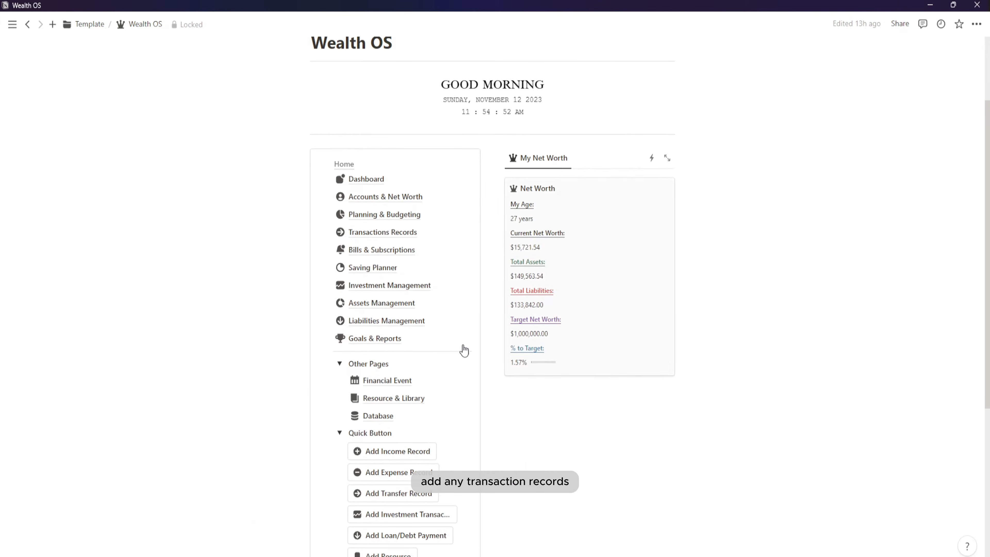
click(340, 267)
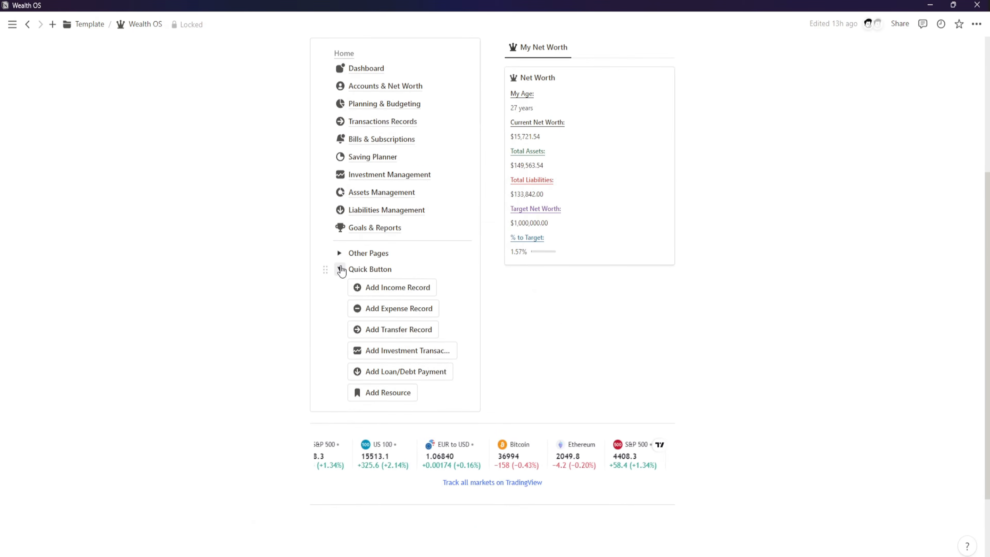
click(339, 282)
scroll(441, 327, up, 5)
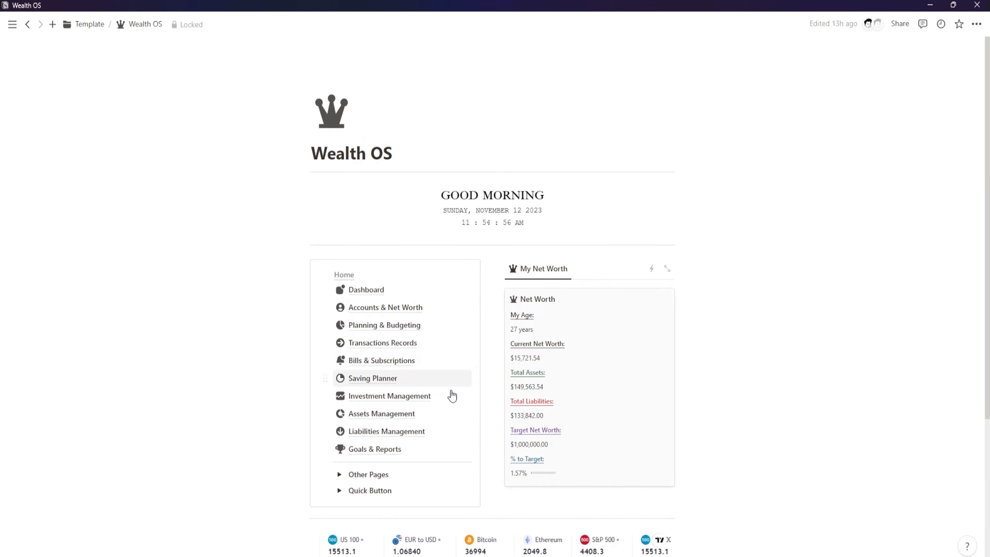
scroll(486, 410, down, 1)
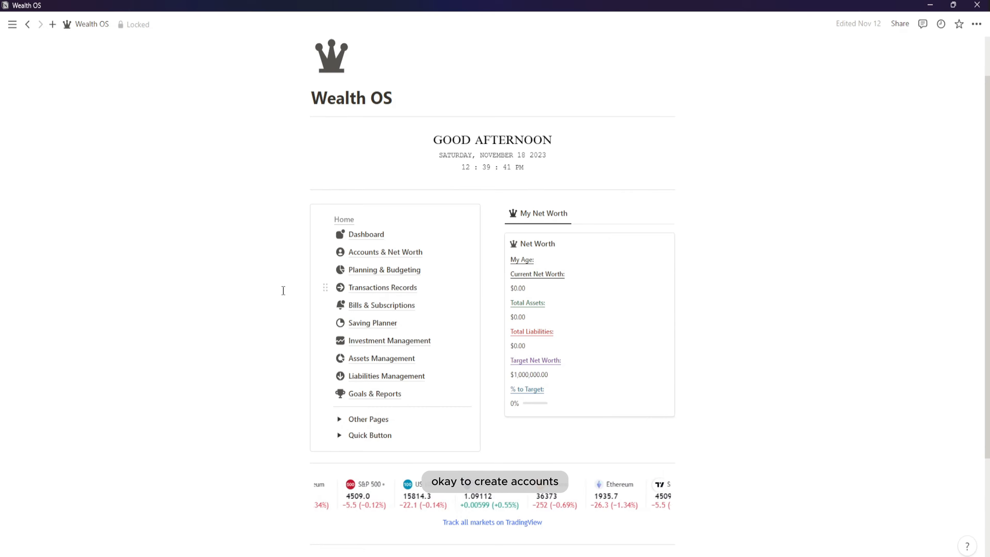
Step: Open the Accounts & Net Worth page and add a basic account named "Capital One"
scroll(400, 336, down, 2)
scroll(400, 336, up, 2)
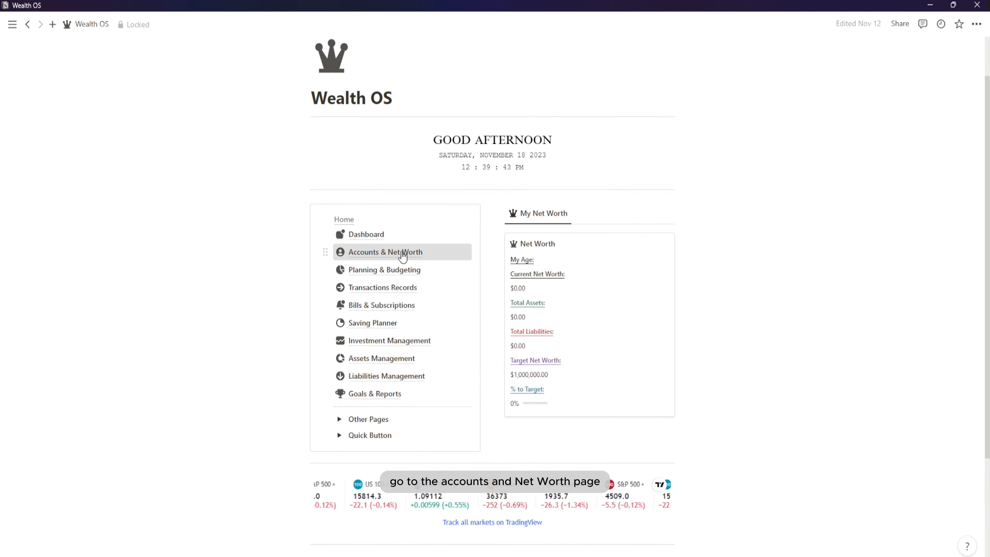
click(390, 253)
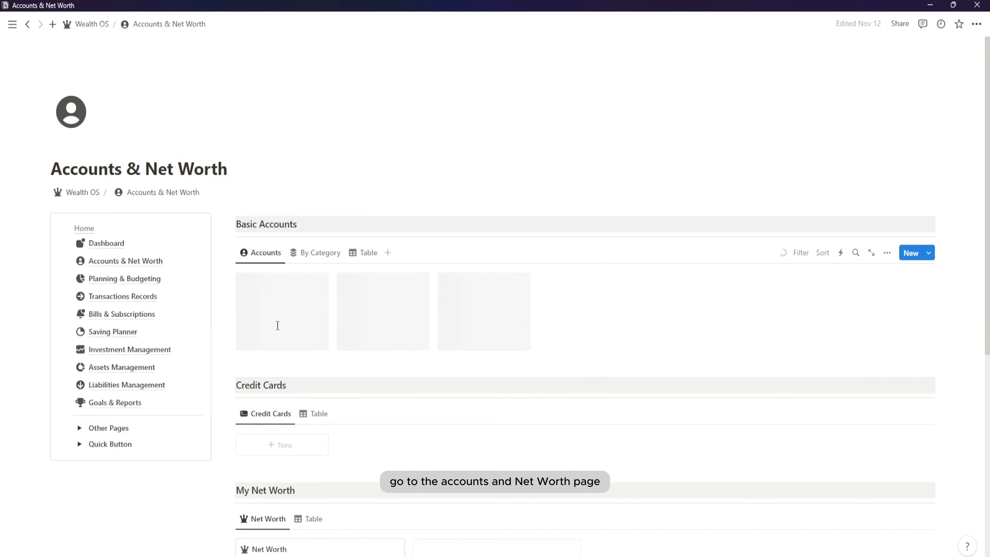
click(303, 293)
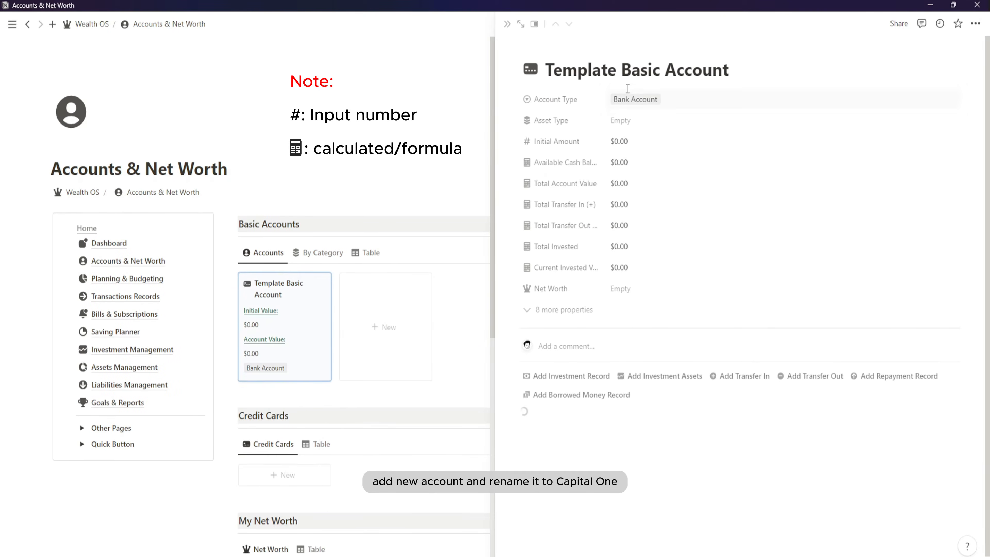
double_click(621, 75)
triple_click(621, 75)
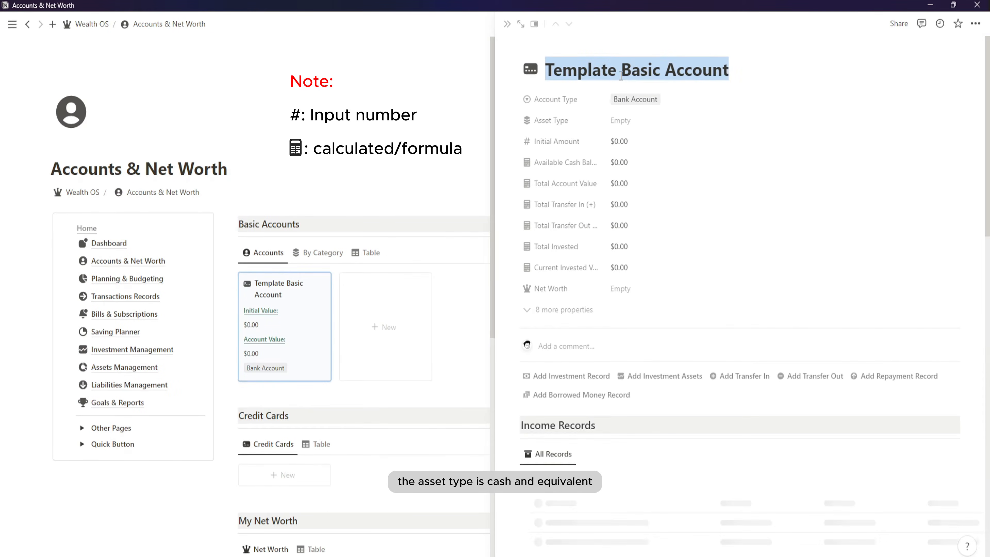
text(Capital)
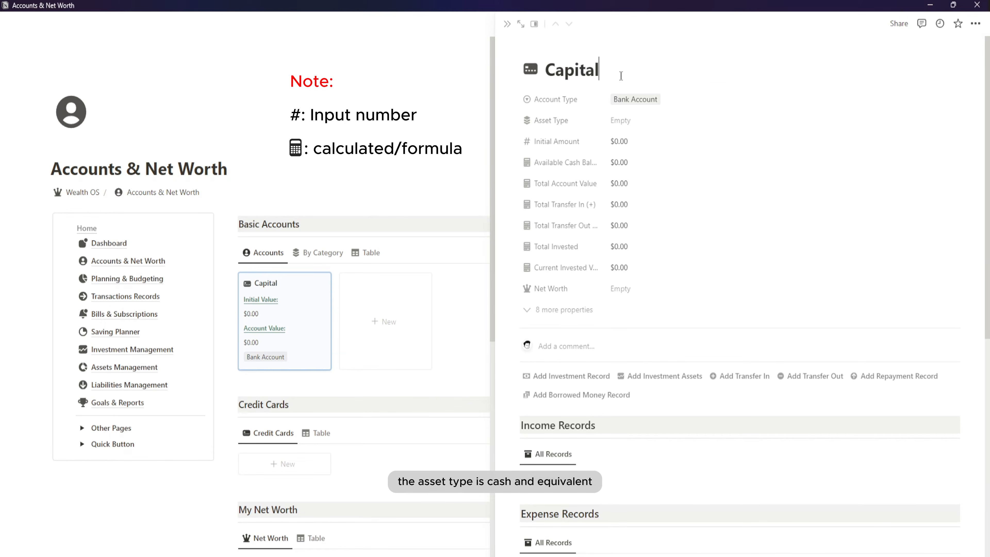
text( One)
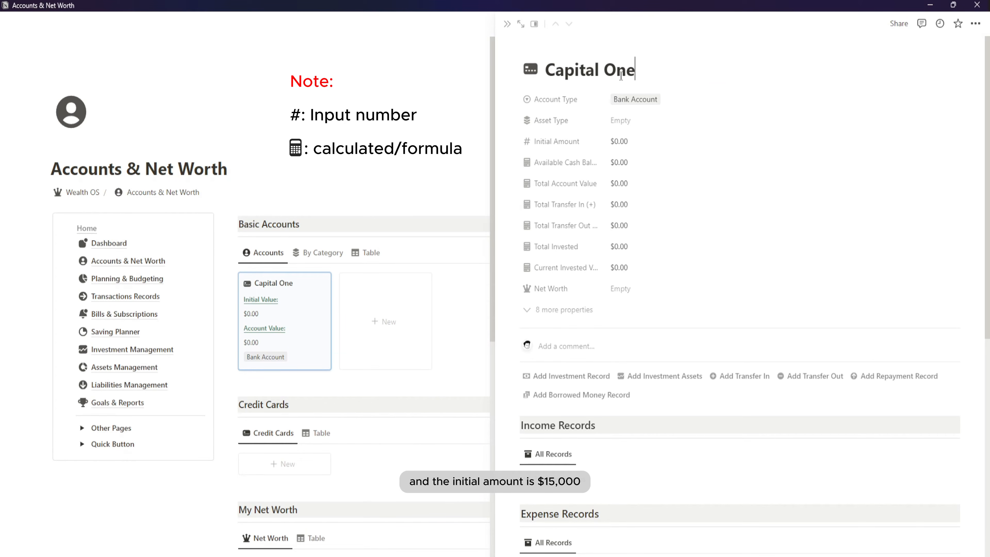
Step: Set the Capital One account's asset type to Cash & Equivalent and its initial amount to $15,000
click(634, 121)
click(667, 228)
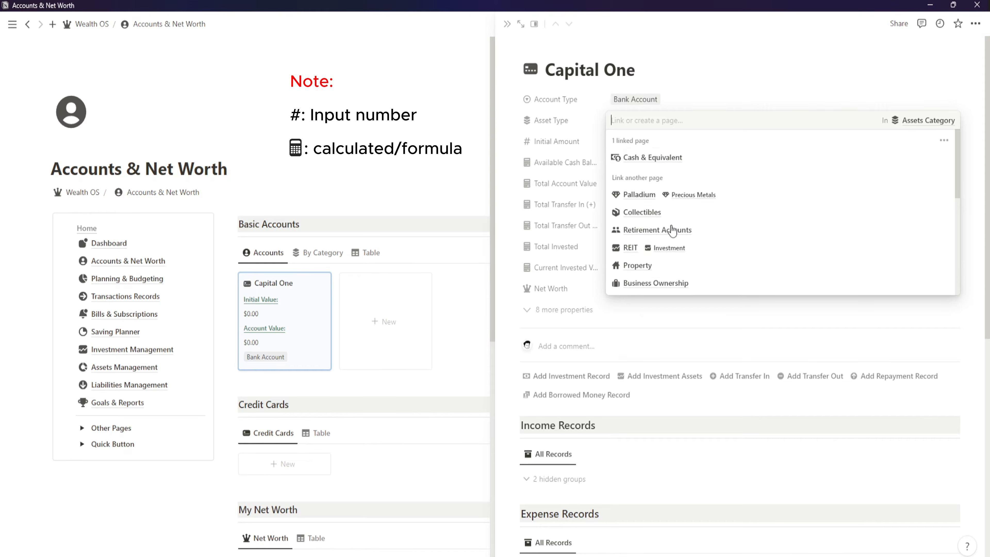
key(Escape)
click(636, 143)
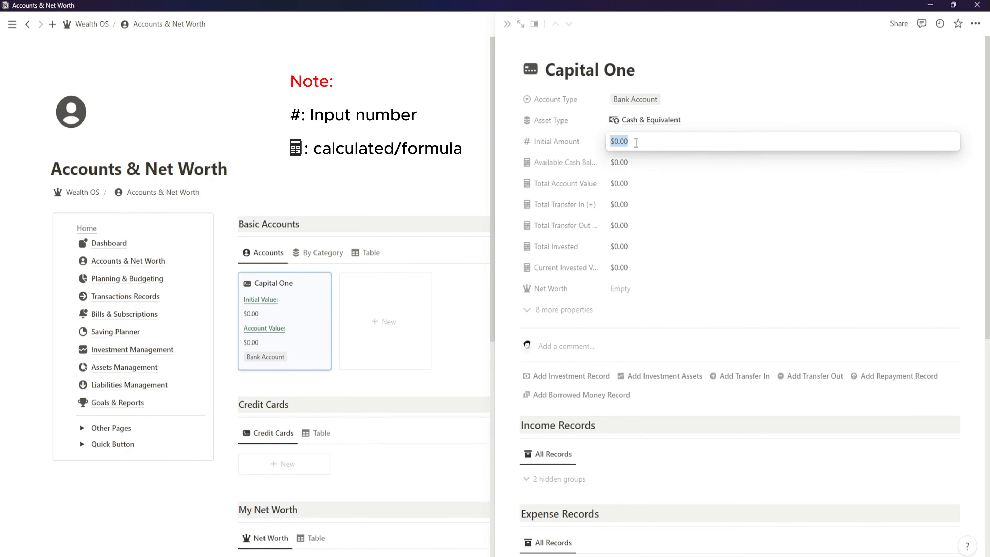
text(15000)
key(Return)
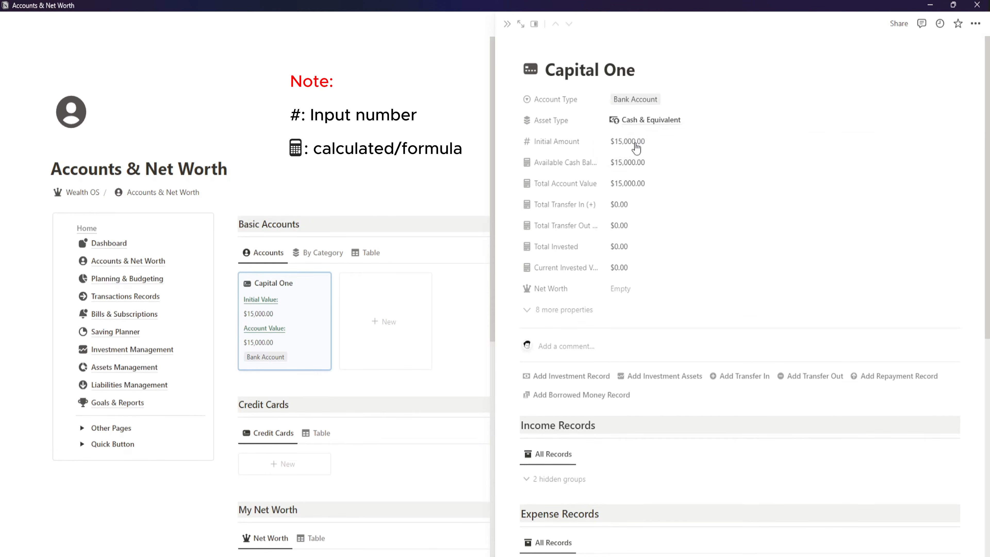
Step: Link the Capital One account to the Net Worth page and close its record
click(623, 289)
click(642, 326)
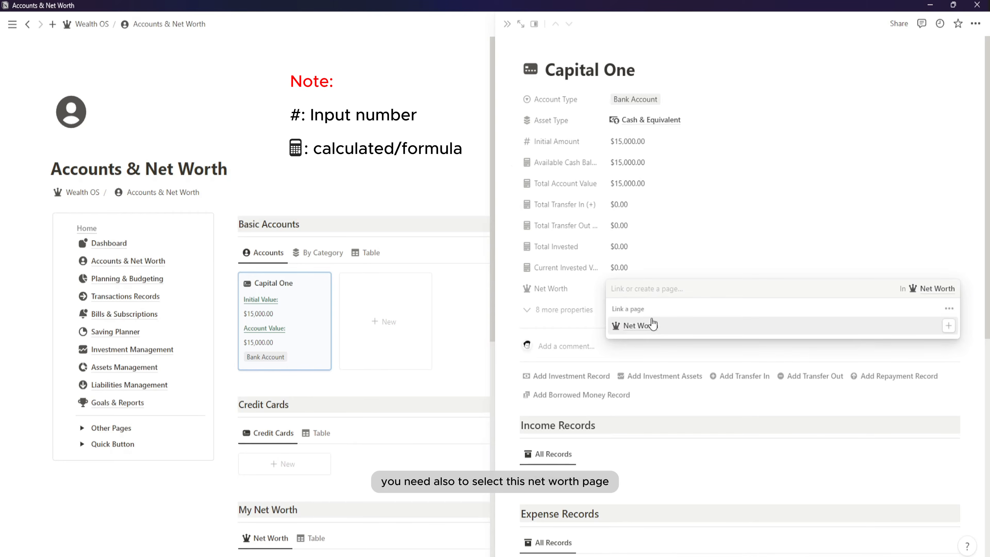
click(702, 55)
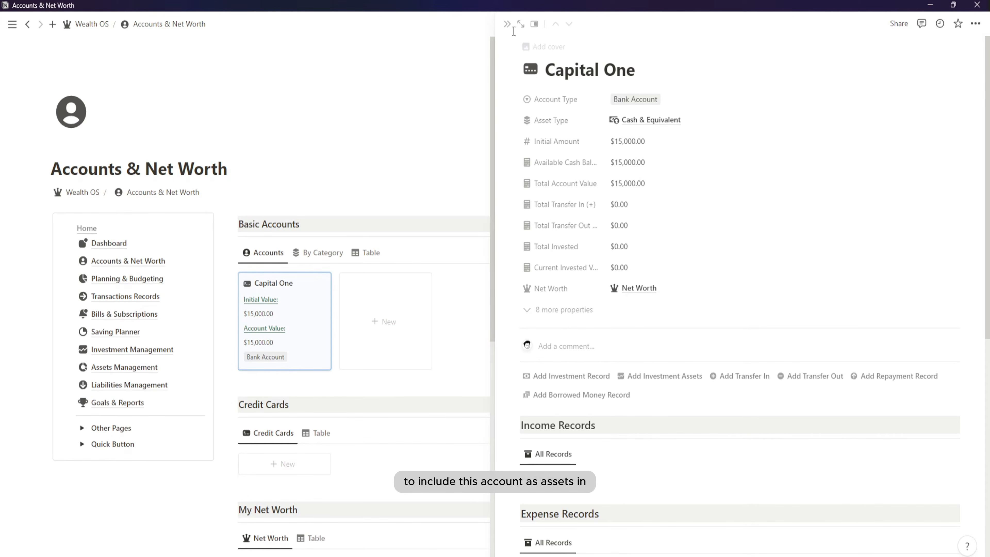
click(507, 24)
Step: Add a basic account named "Citibank" and set its account type to Saving Account
click(388, 324)
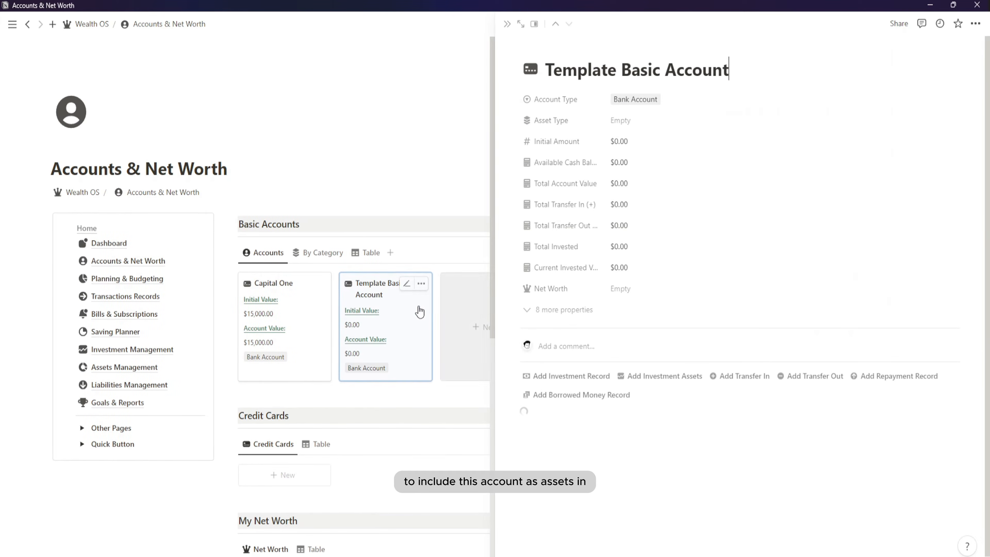
triple_click(592, 79)
text(C)
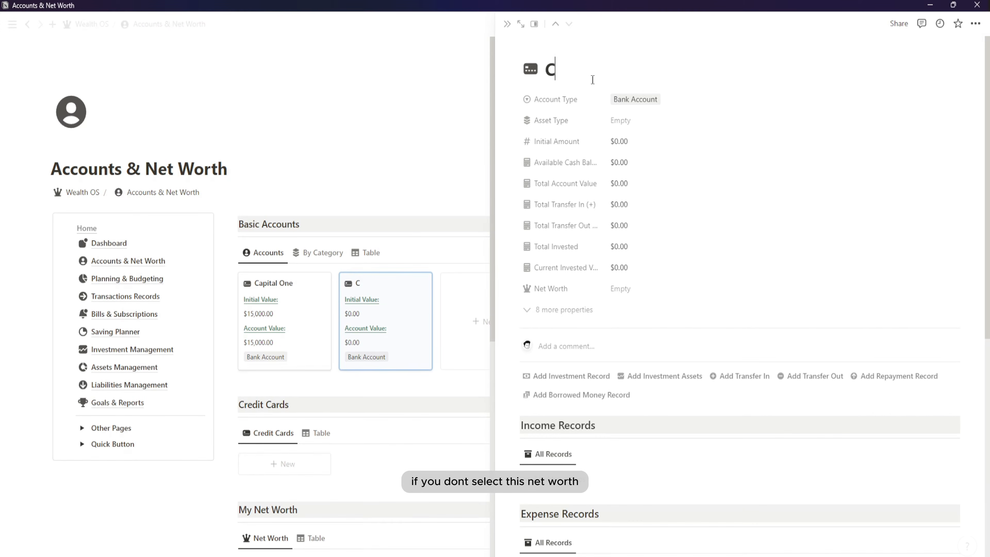
text(itibank)
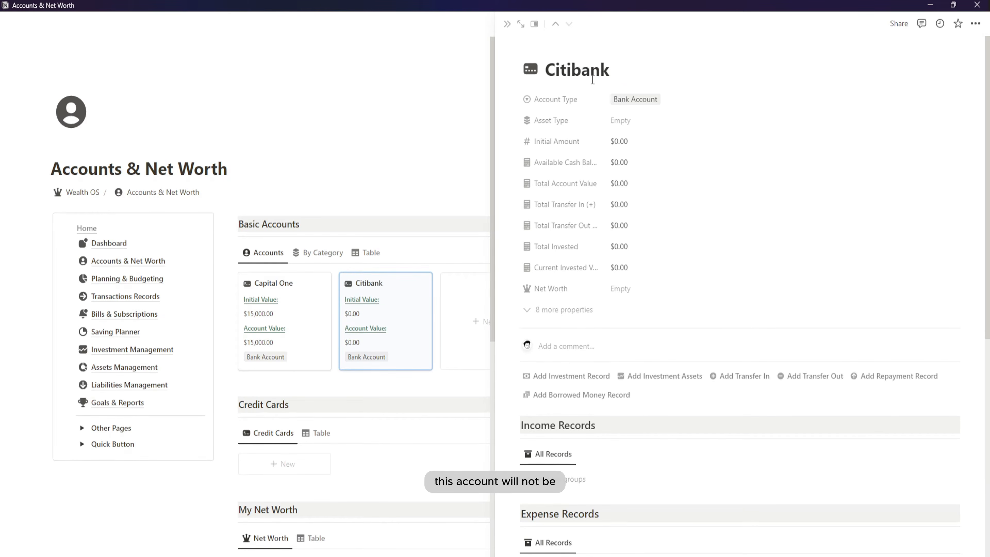
click(633, 100)
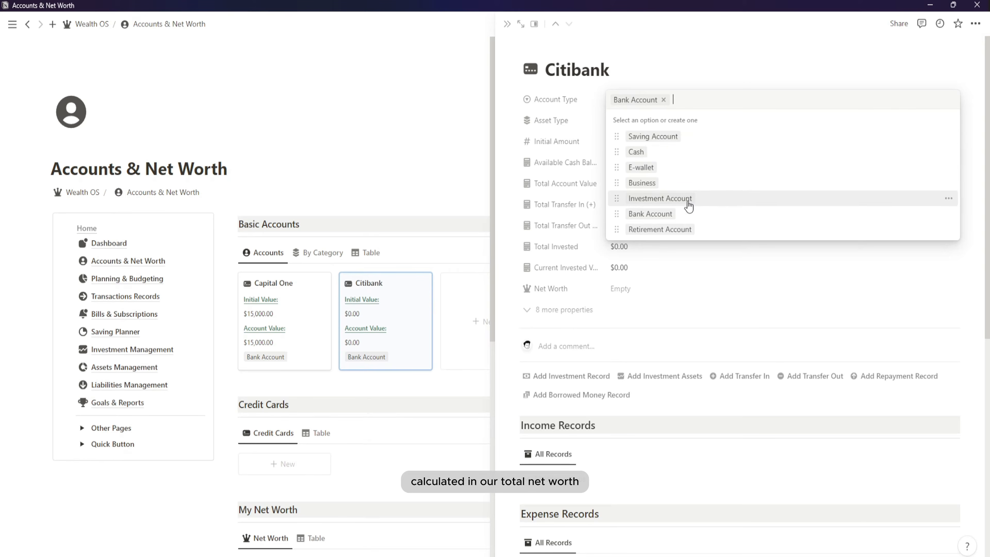
click(718, 138)
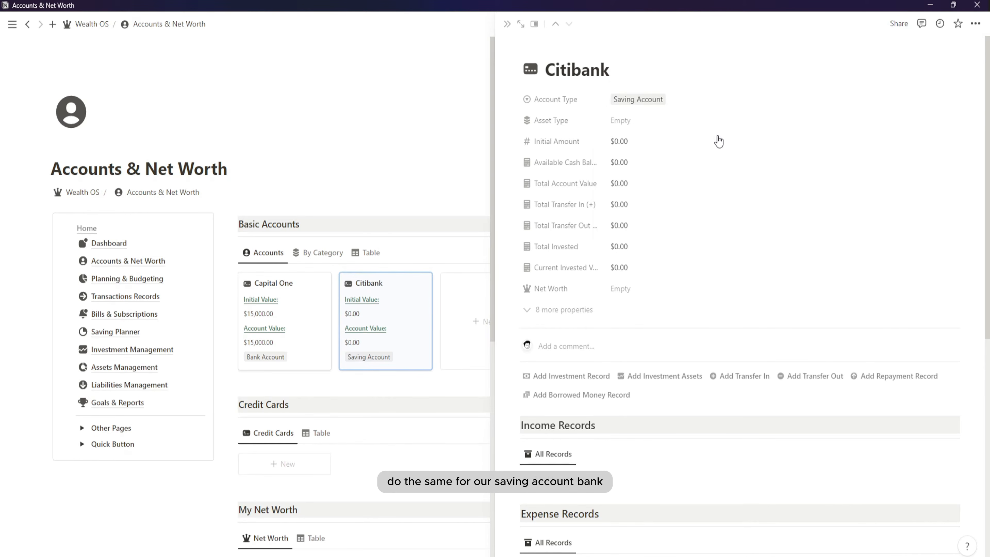
Step: Set the Citibank account's asset type to Cash & Equivalent and link it to the Net Worth page
click(645, 123)
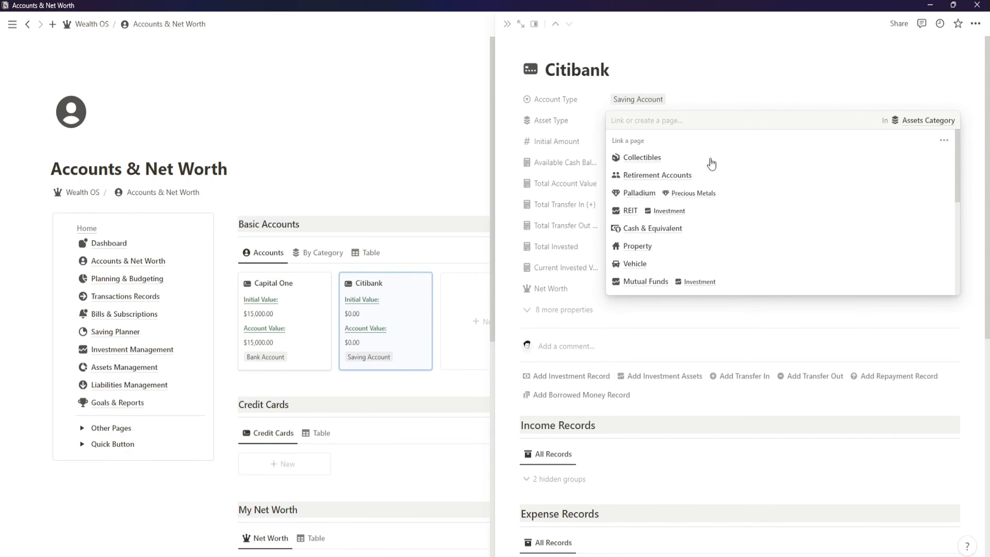
click(667, 234)
click(679, 52)
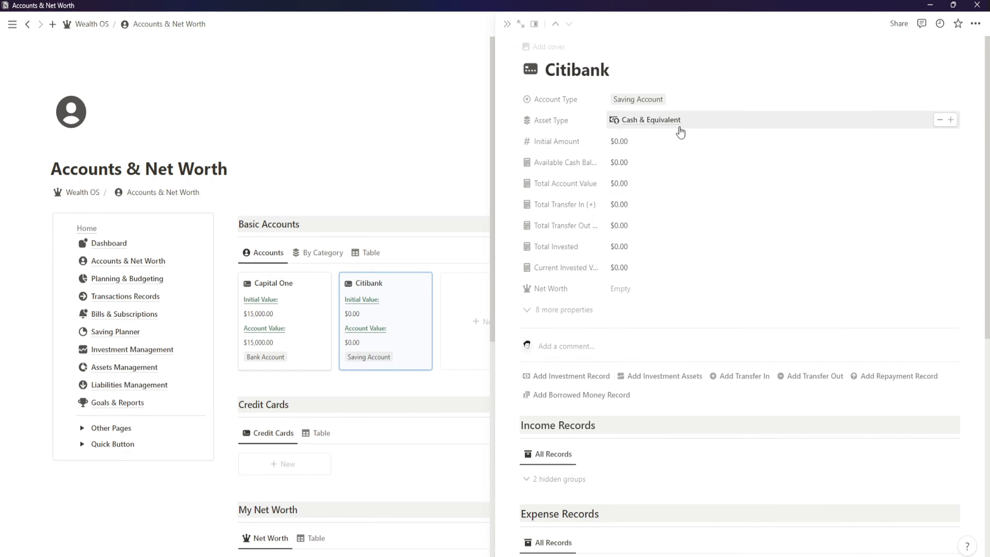
click(645, 288)
click(648, 142)
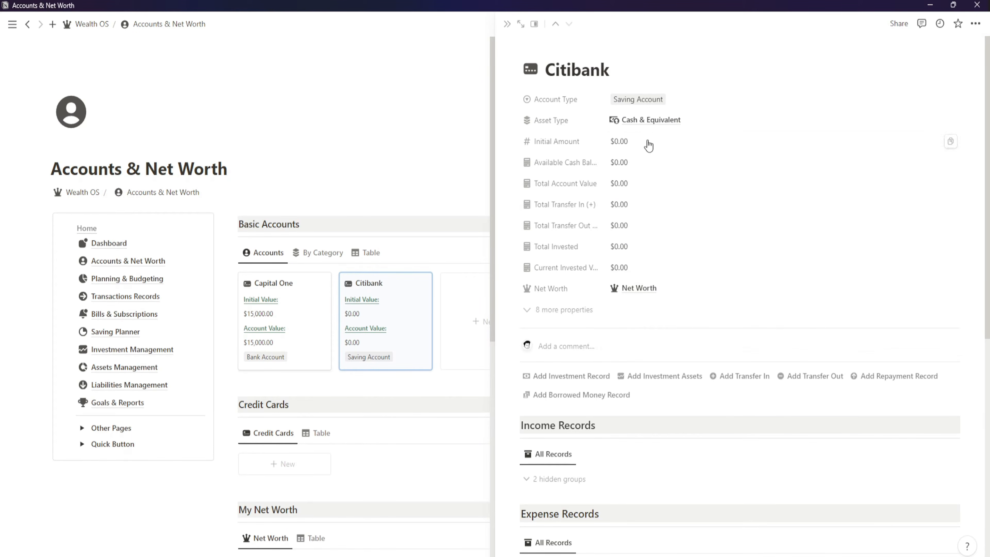
Step: Set the Citibank account's initial amount to $150,000 and close its record
click(648, 141)
text(150000)
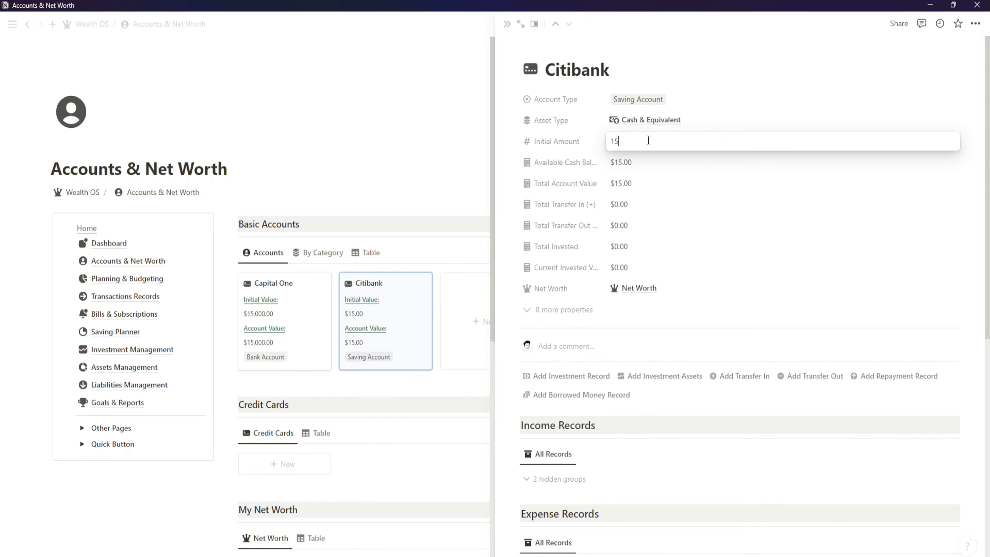
key(Return)
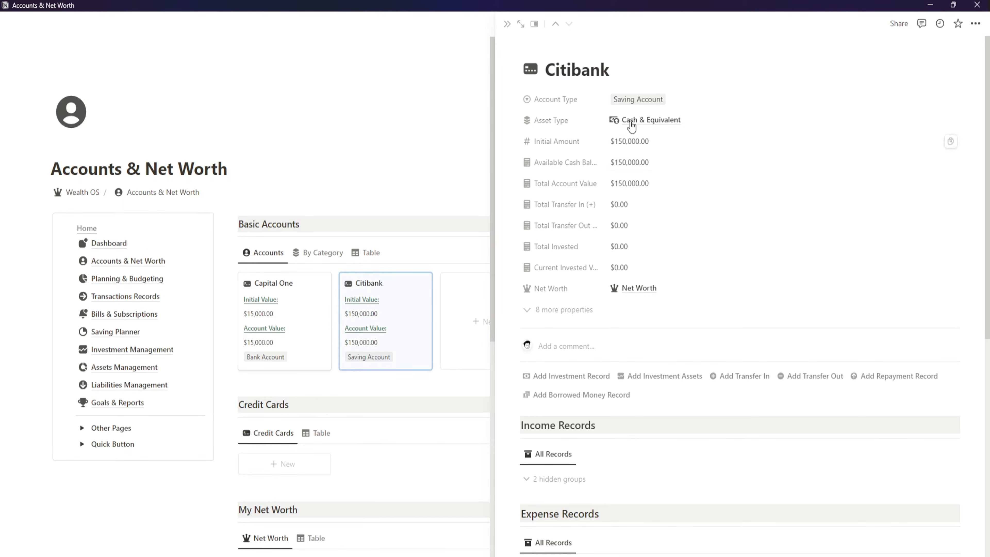
click(507, 24)
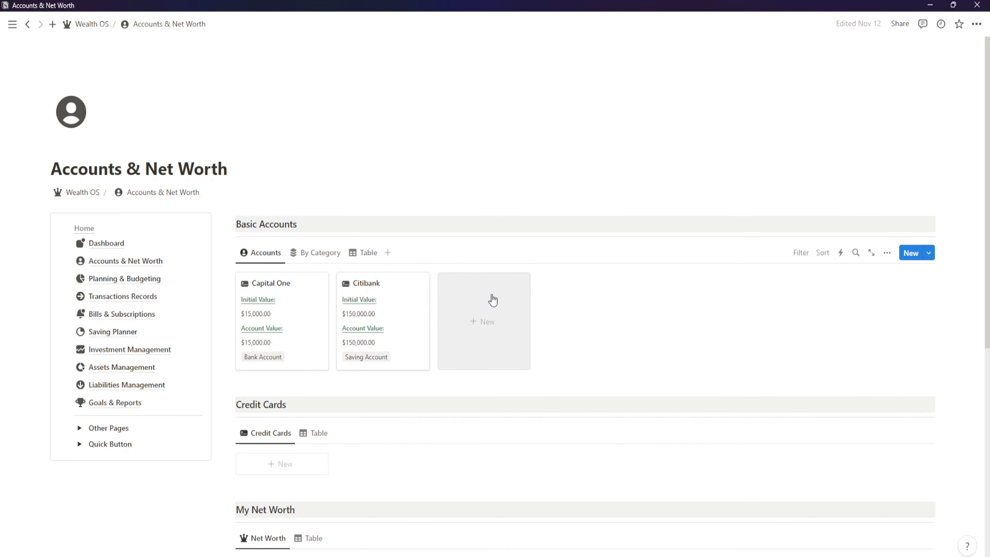
Step: Add a basic account named "Cash Wallet" and set its account type to Cash
click(492, 300)
triple_click(656, 71)
text(Ca)
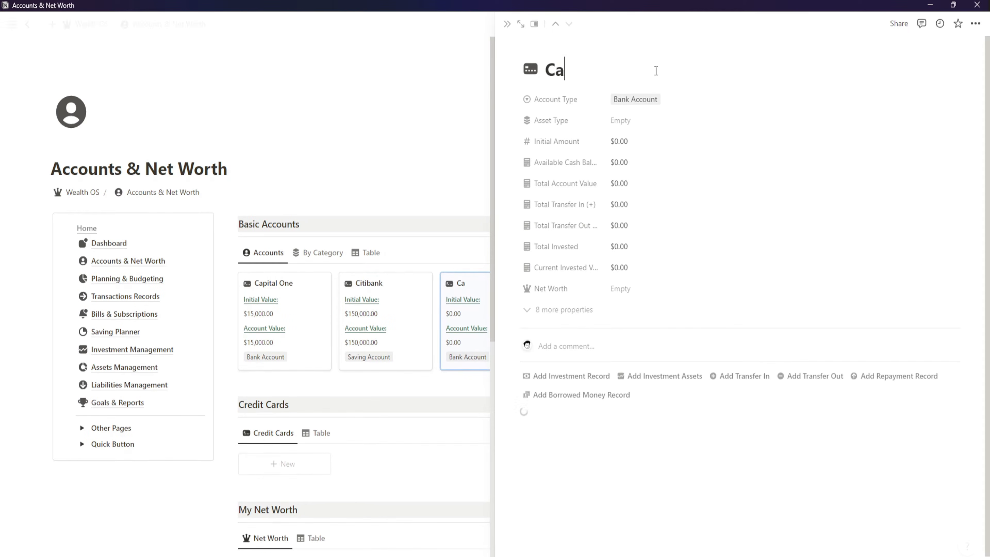
text(sh Wallet)
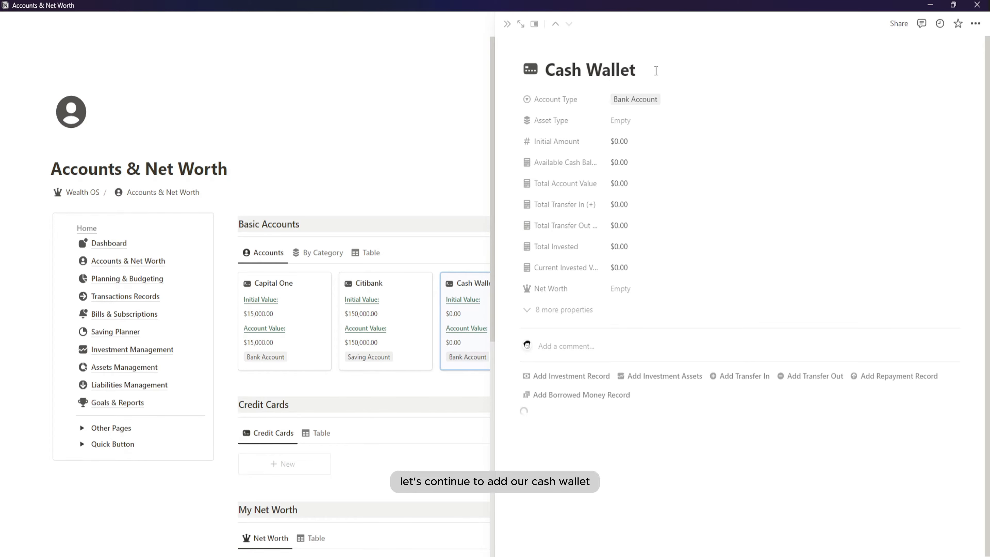
click(649, 99)
click(645, 150)
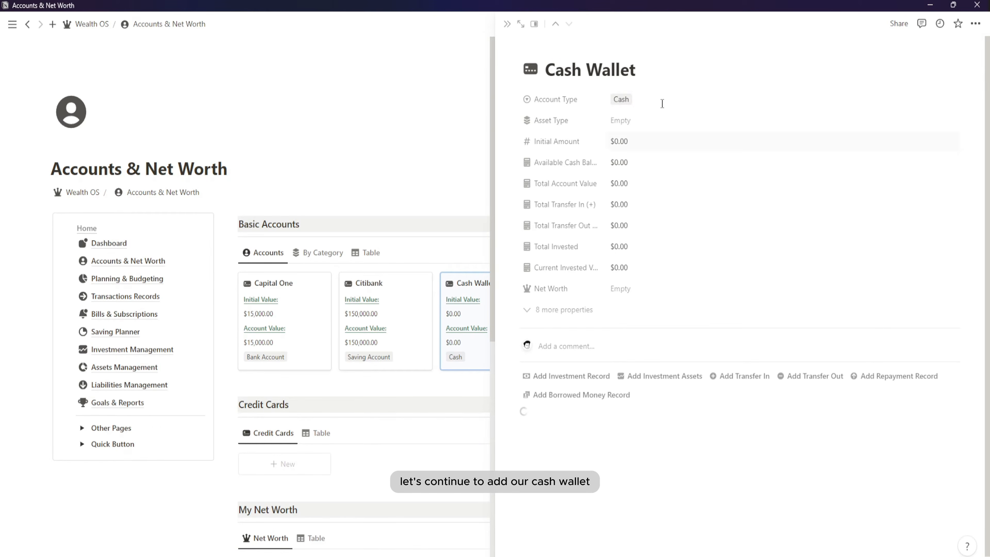
Step: Set the Cash Wallet account's asset type to Cash & Equivalent and link it to the Net Worth page
click(628, 124)
click(655, 230)
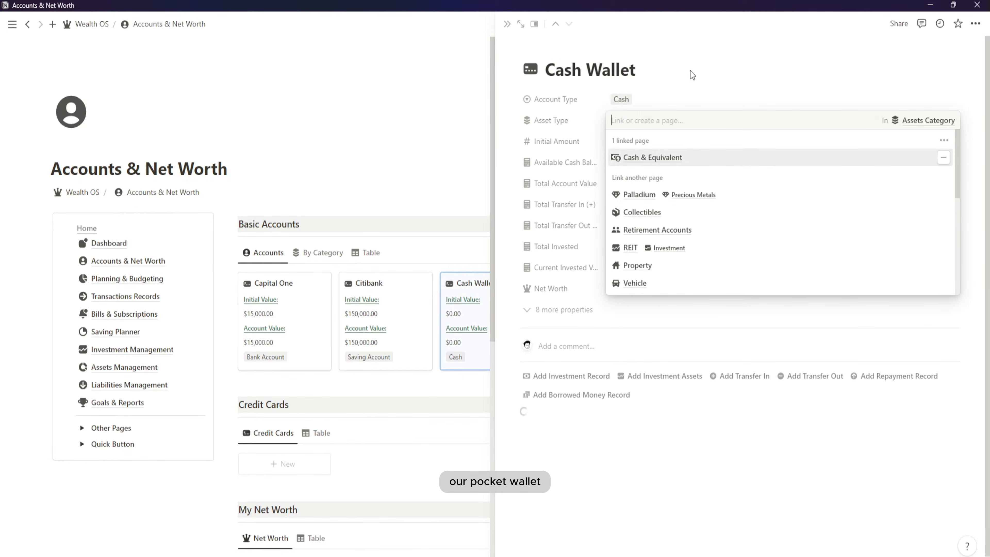
click(692, 75)
click(633, 288)
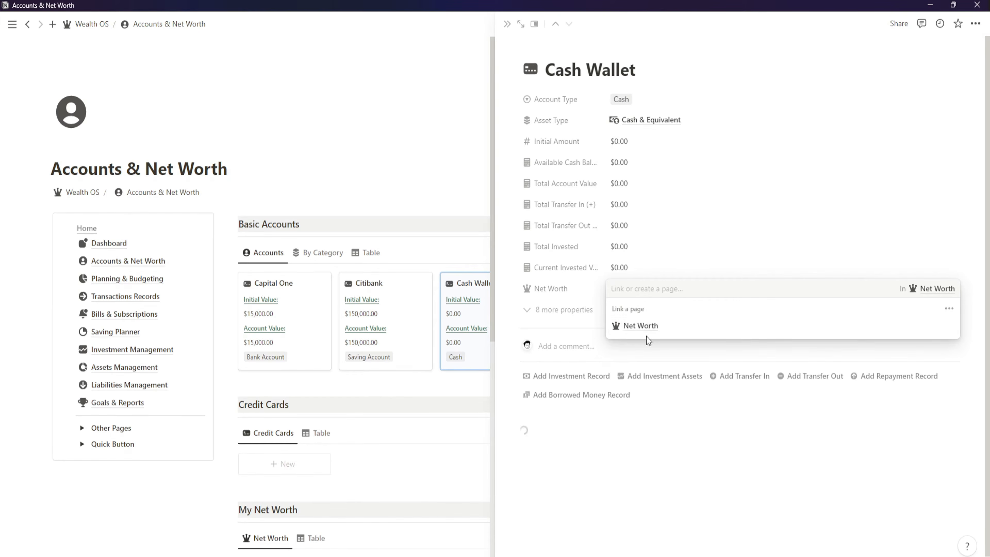
click(643, 326)
click(733, 163)
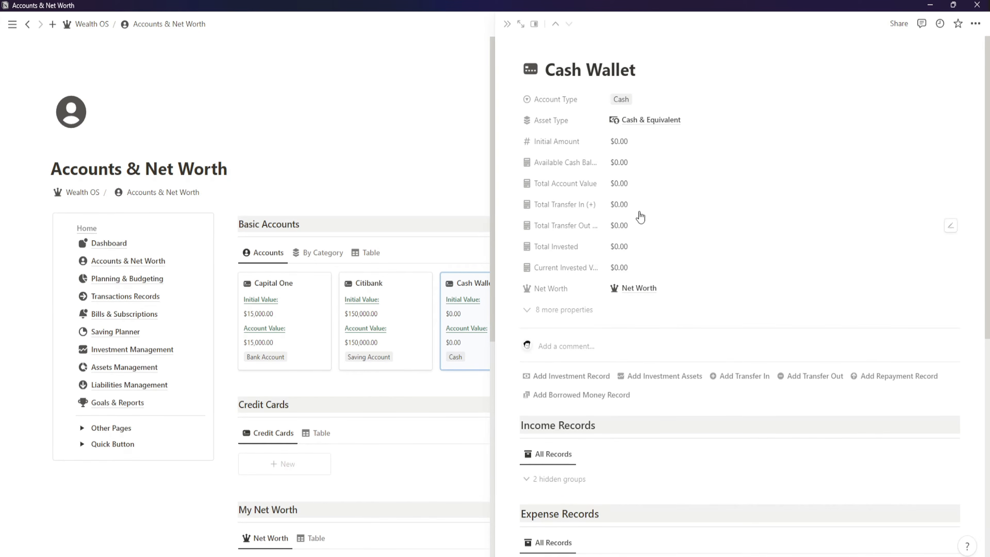
Step: Set the Cash Wallet account's initial amount to $500 and close its record
double_click(625, 141)
text(500)
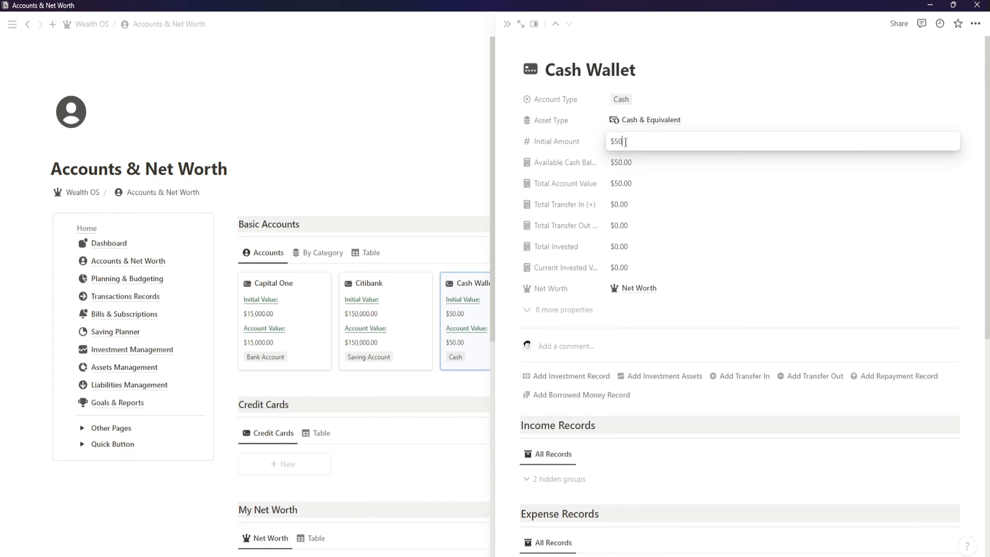
key(Return)
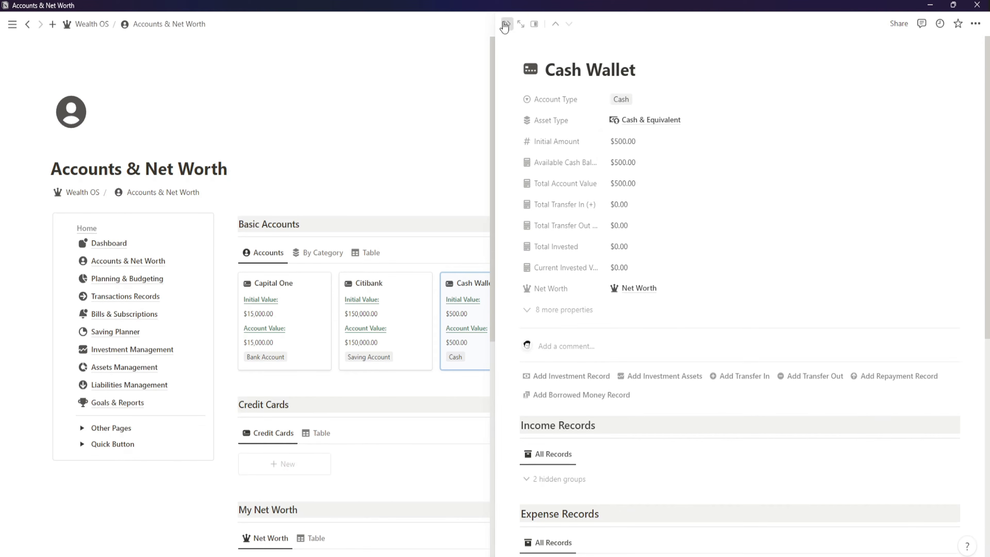
click(507, 24)
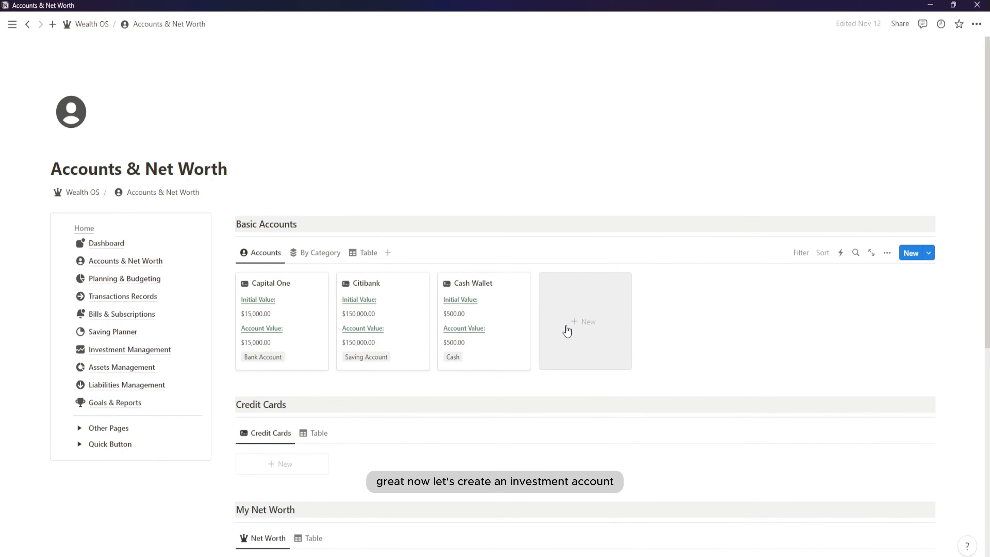
Step: Add another basic account and name it "Interactive Brokers"
click(567, 331)
triple_click(615, 65)
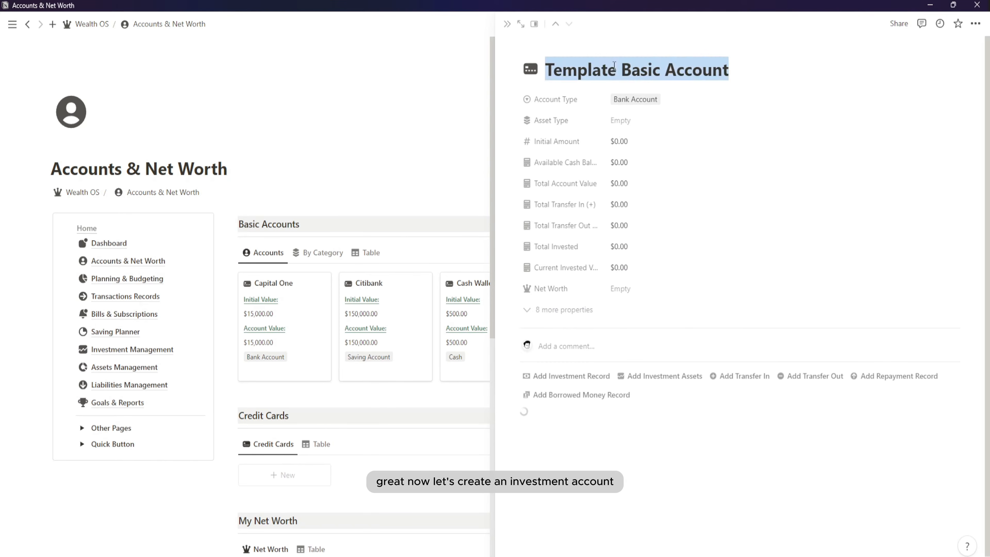
text(Interac)
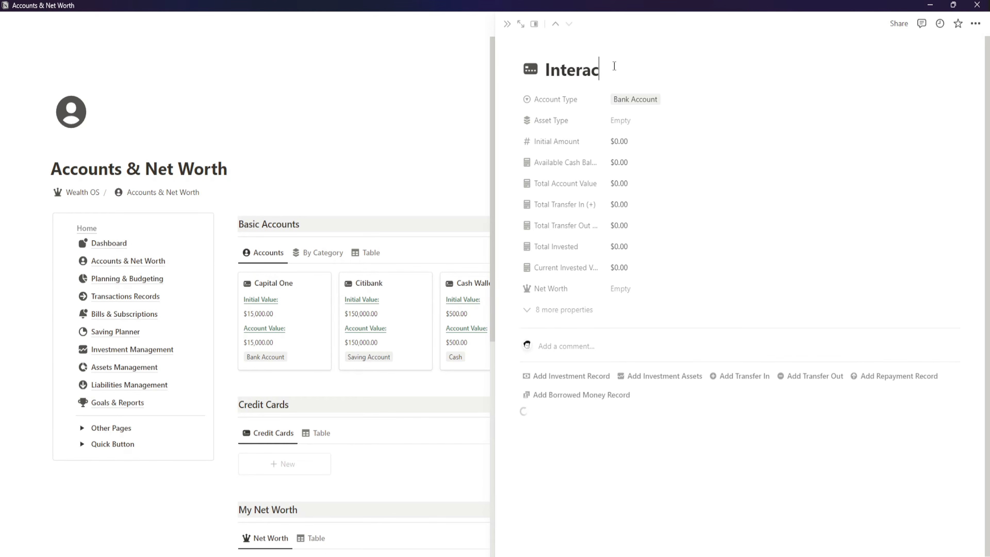
text(tive Broket)
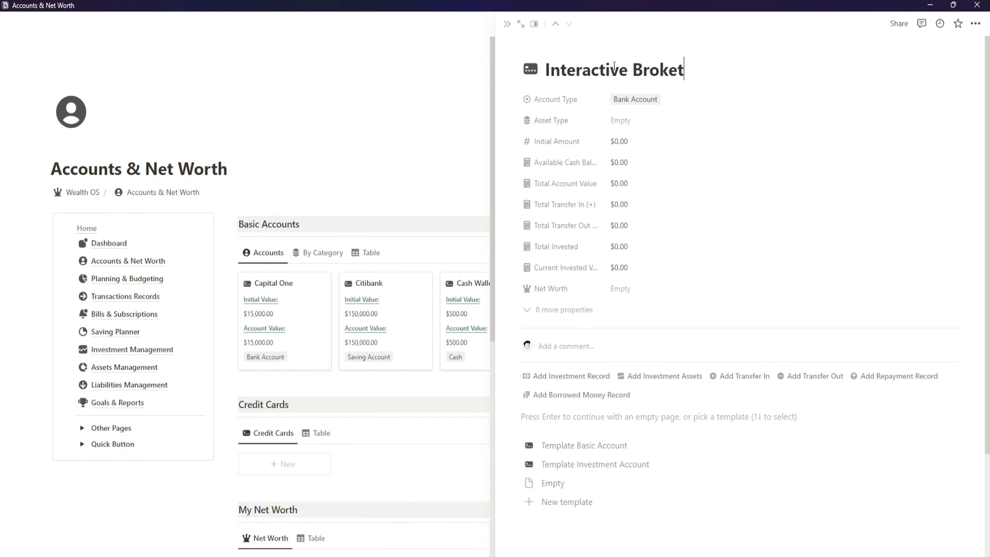
key(BackSpace)
text(rs)
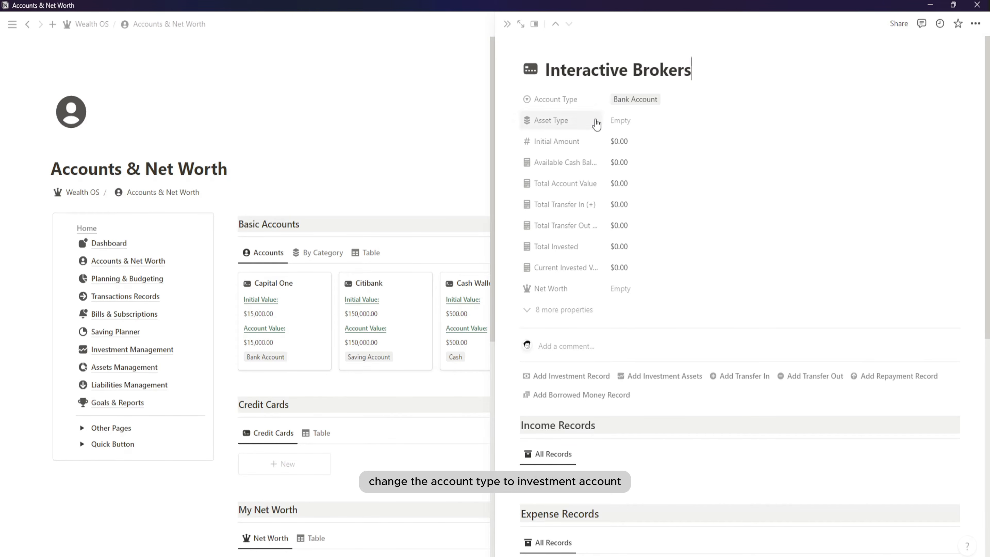
Step: Set the Interactive Brokers account's account type to Investment Account
click(621, 122)
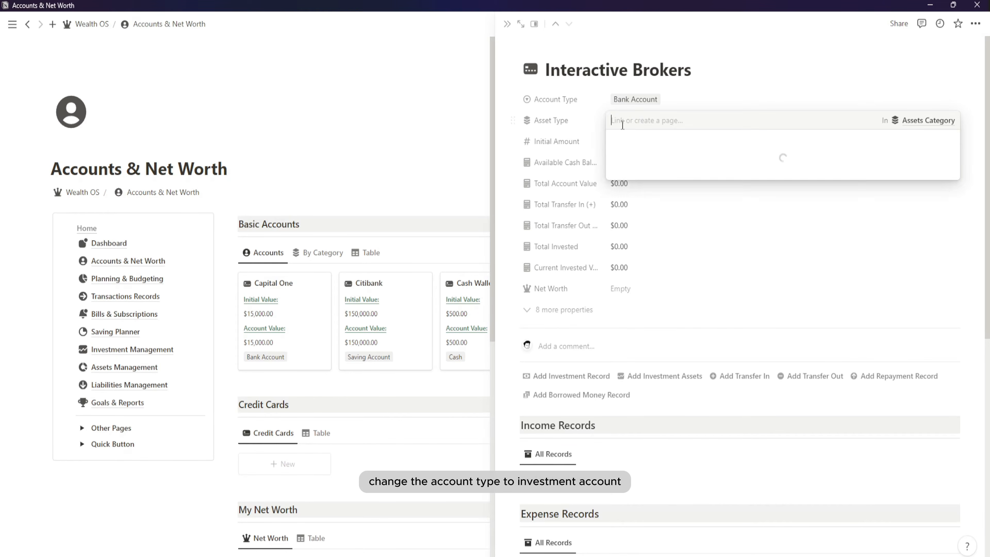
click(650, 103)
click(651, 104)
click(676, 200)
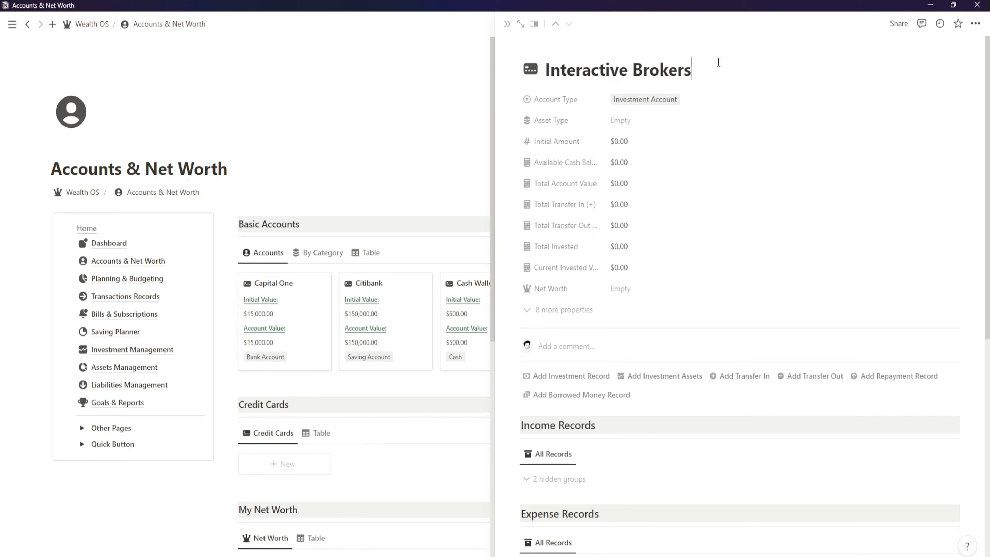
Step: Link the ETF, Stock and Bond categories as asset types of the Interactive Brokers account
click(644, 121)
scroll(692, 201, down, 2)
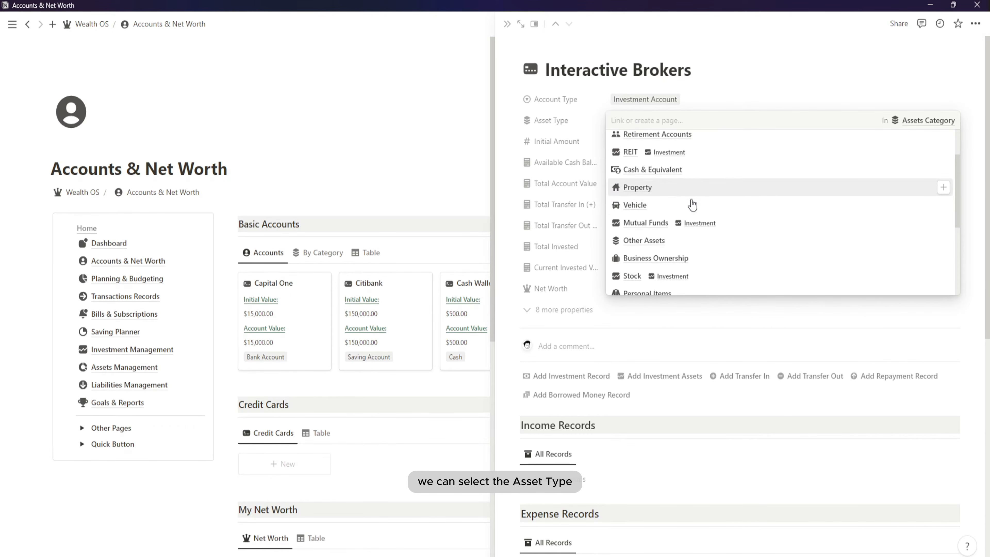
scroll(691, 203, down, 2)
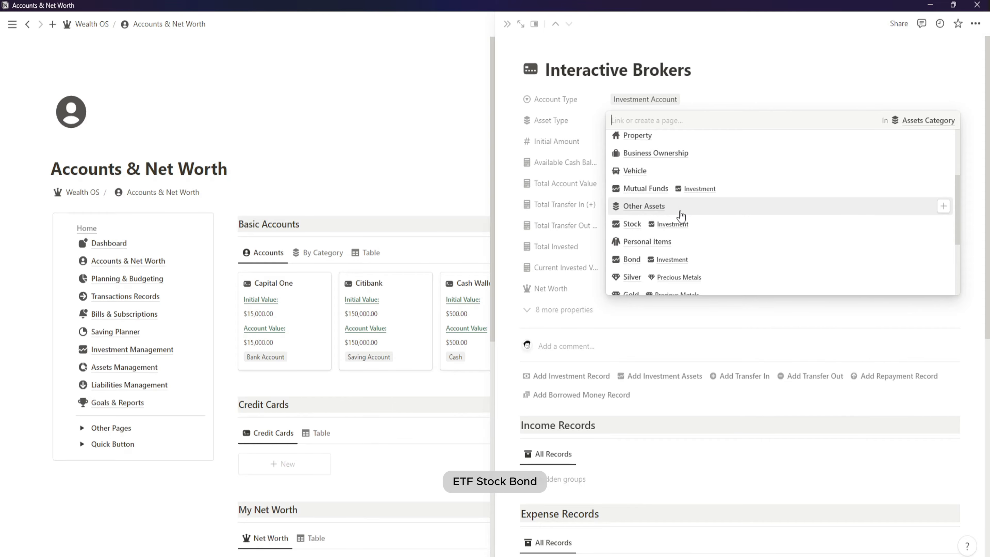
scroll(680, 216, down, 2)
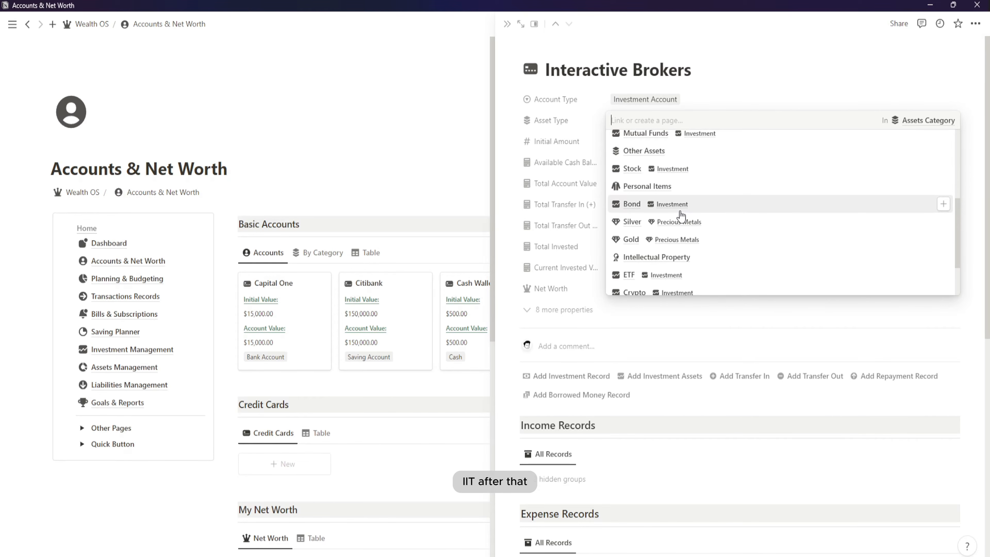
scroll(662, 242, down, 2)
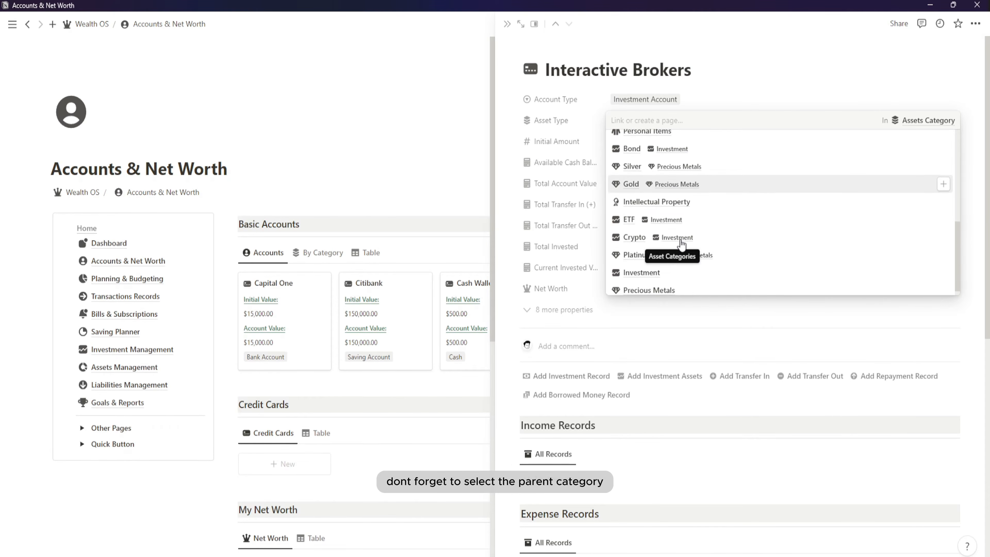
click(706, 220)
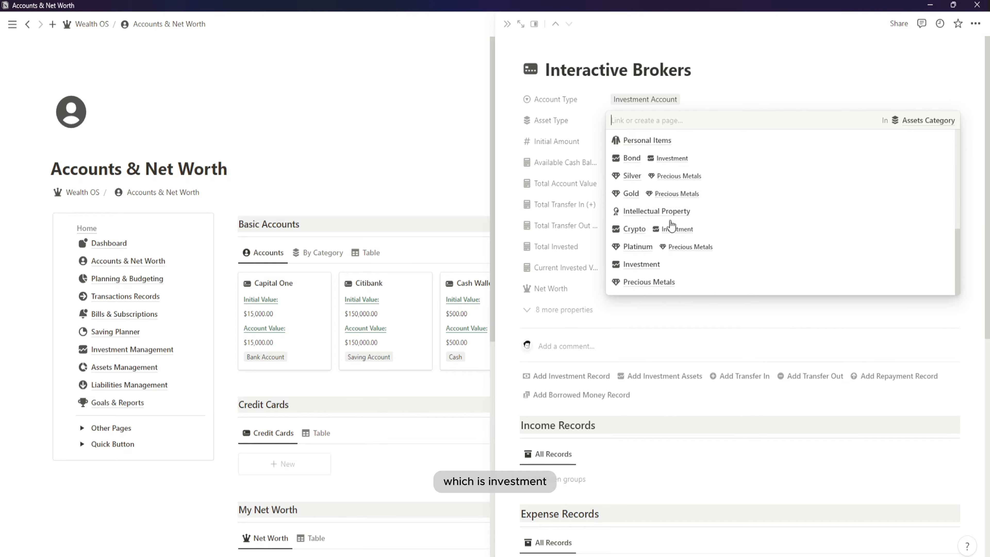
middle_click(669, 248)
scroll(695, 262, up, 2)
scroll(693, 268, down, 2)
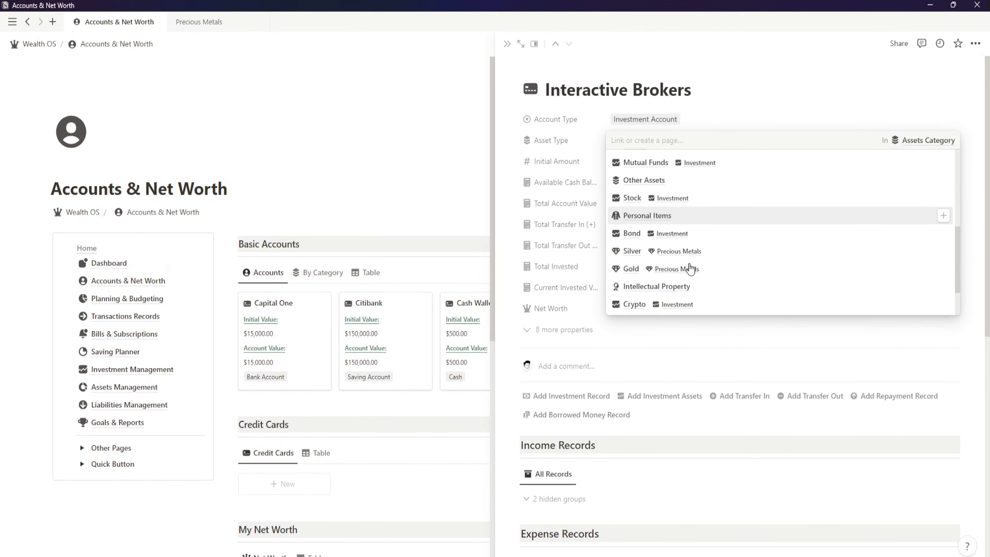
click(665, 197)
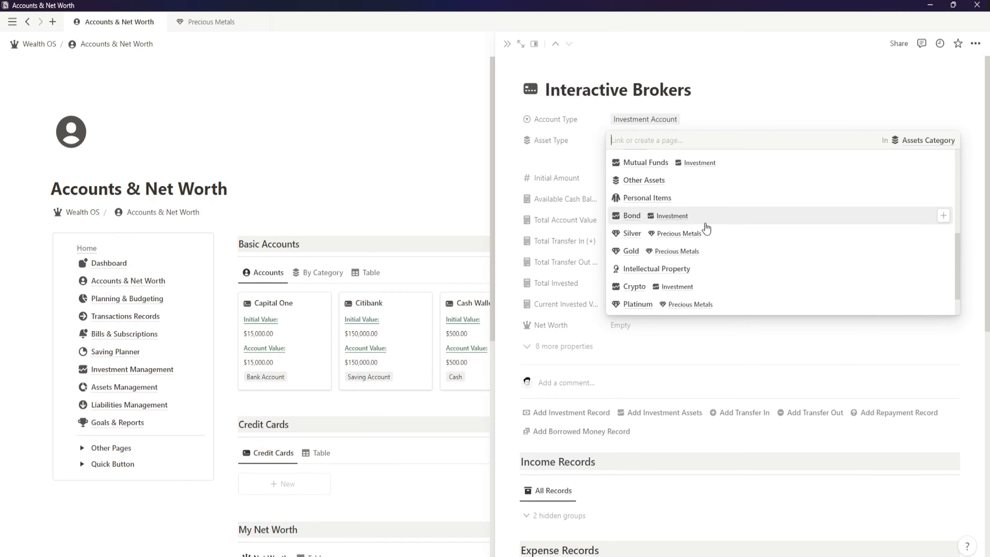
click(716, 221)
Step: Add REIT, Mutual Funds and the parent category Investment to the Interactive Brokers asset types, and review the full list of linked categories
scroll(691, 256, up, 3)
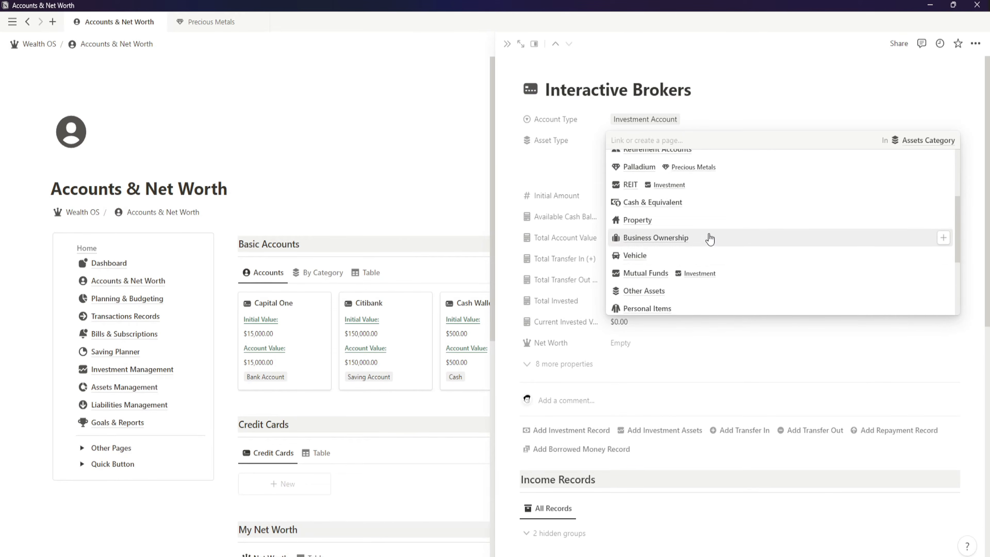
scroll(664, 271, up, 2)
click(722, 245)
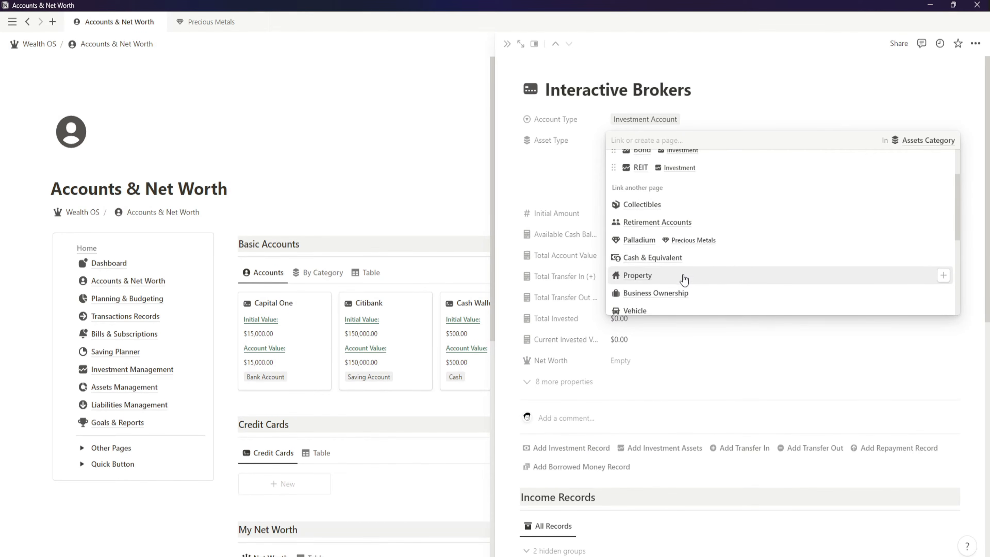
scroll(682, 278, down, 2)
scroll(693, 279, up, 2)
scroll(714, 279, down, 4)
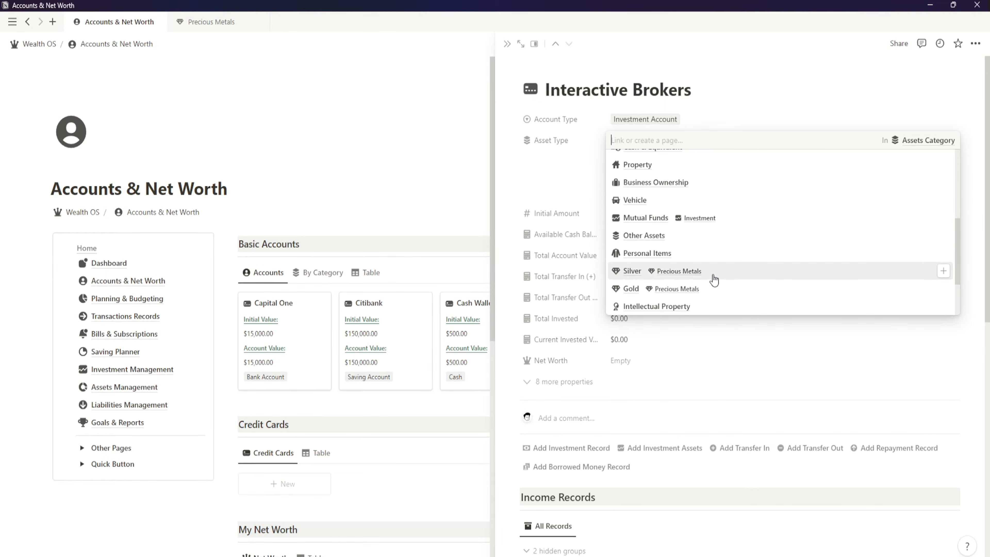
click(737, 221)
scroll(701, 278, down, 3)
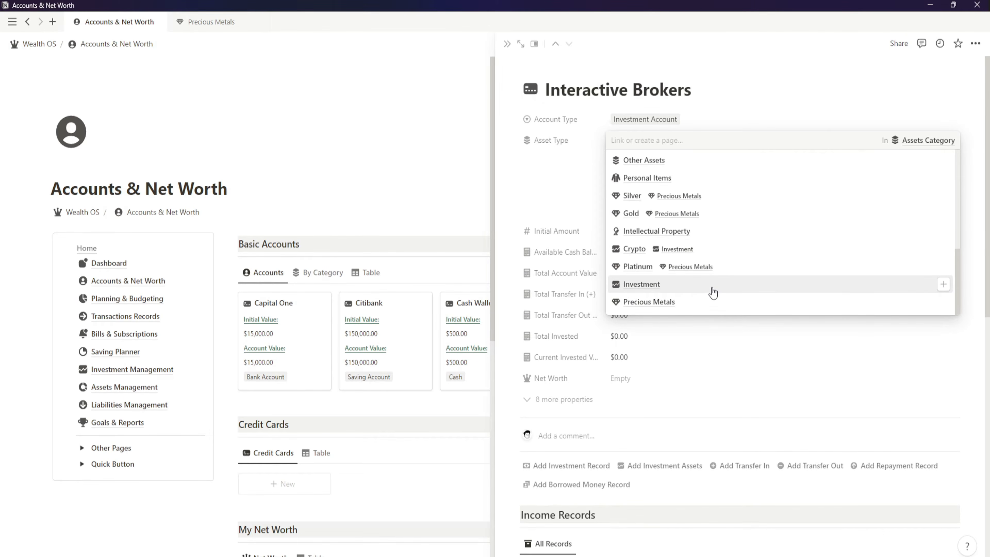
click(712, 288)
click(558, 209)
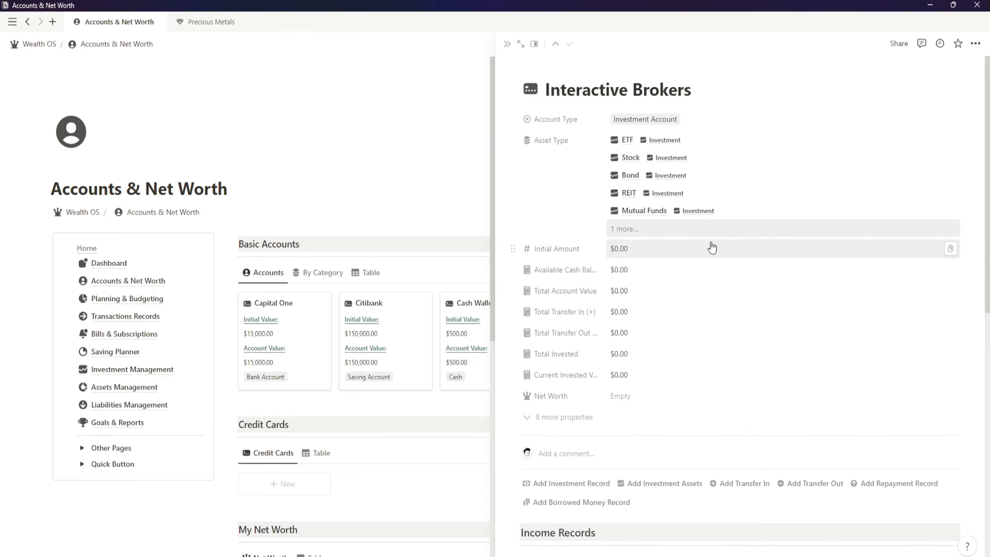
click(657, 233)
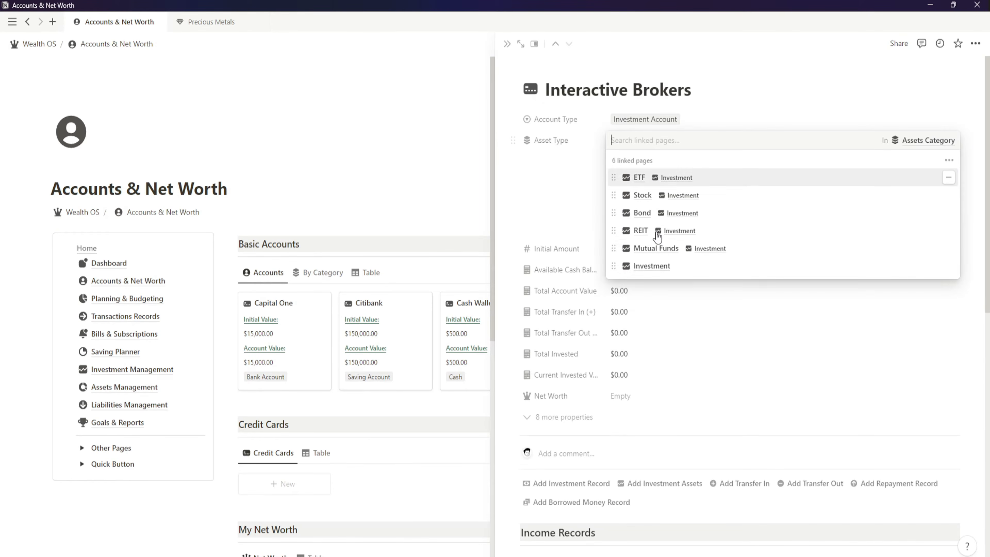
scroll(683, 269, down, 1)
click(558, 201)
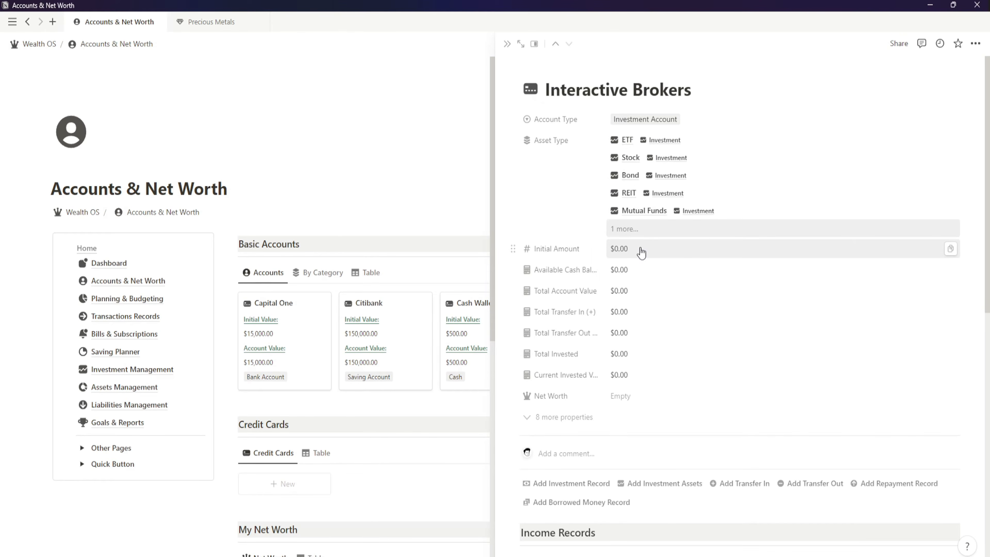
Step: Link the Interactive Brokers account to the Net Worth page and close its record
click(659, 395)
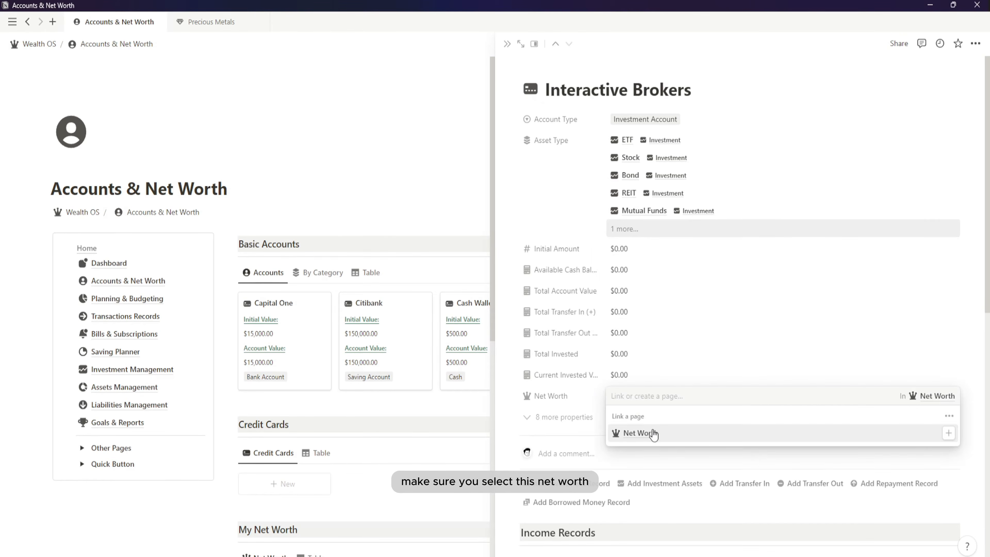
click(652, 433)
click(563, 228)
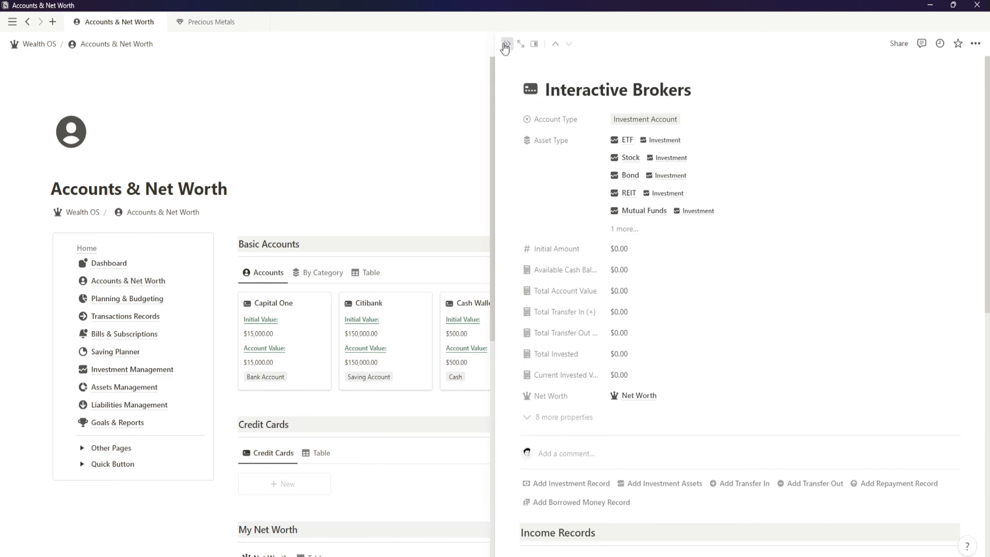
click(505, 45)
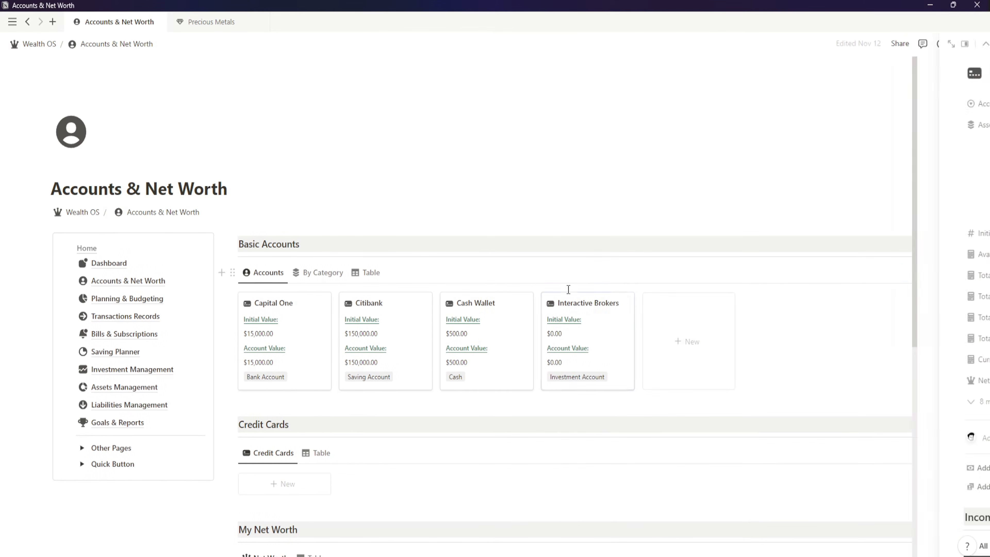
Step: Add another basic account and name it "401(k) Account"
click(688, 359)
triple_click(580, 90)
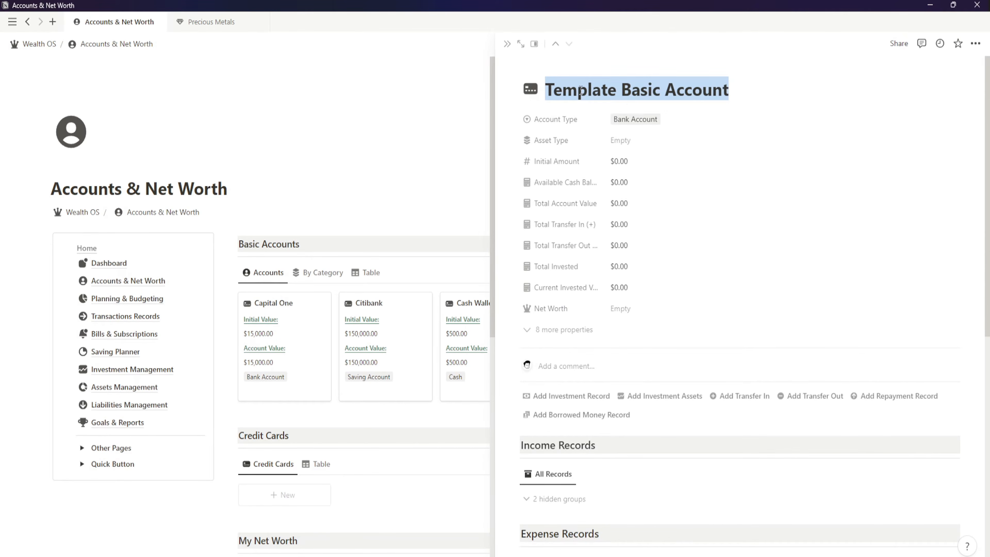
text(401(k)
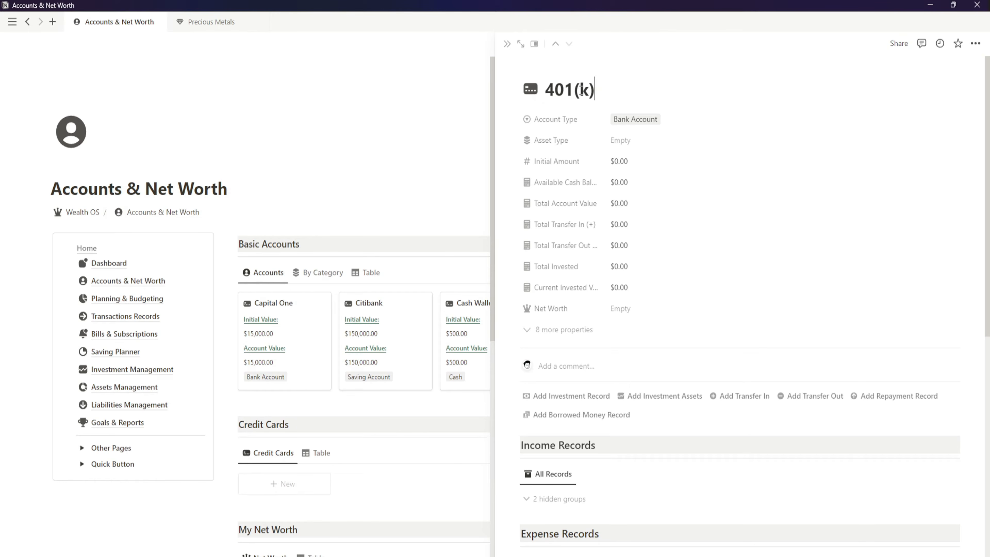
text() Accouunt)
key(Left)
key(BackSpace)
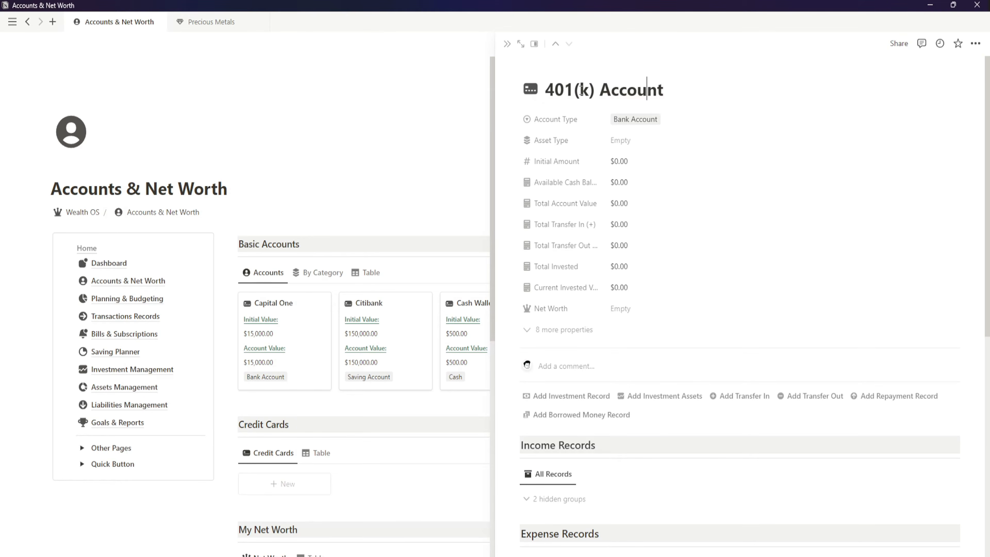
Step: Set the 401(k) account's account type to Retirement Account and its asset type to Retirement Accounts
click(640, 121)
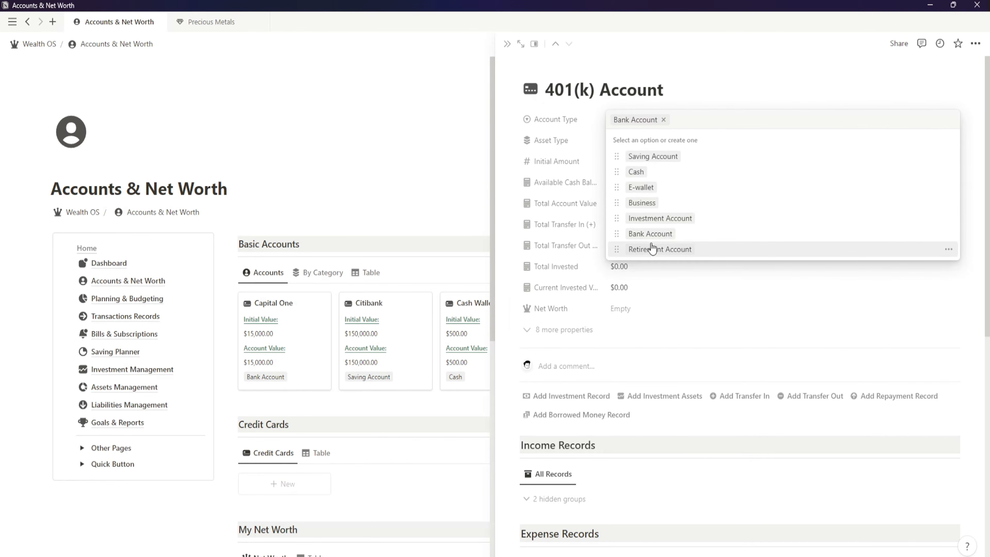
click(642, 248)
click(650, 140)
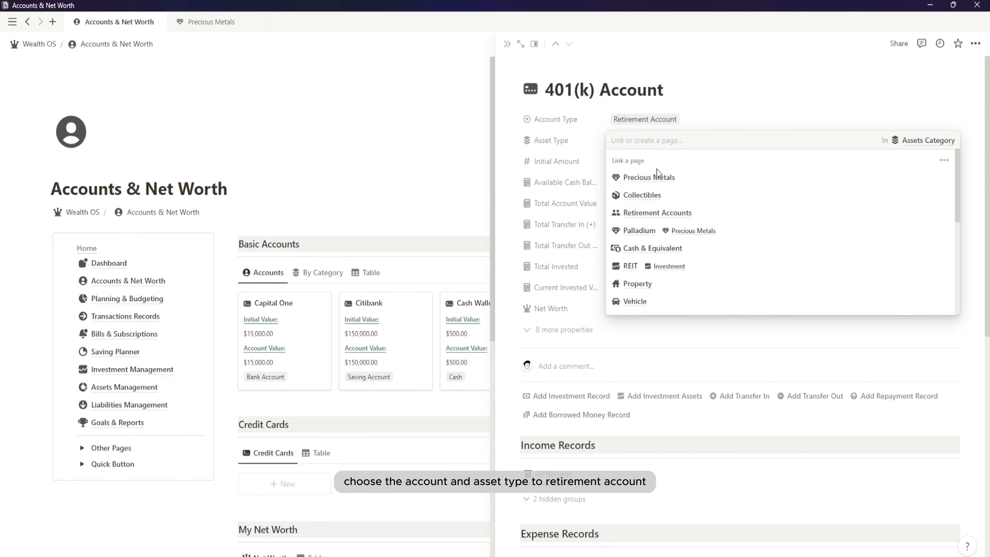
click(669, 212)
click(702, 122)
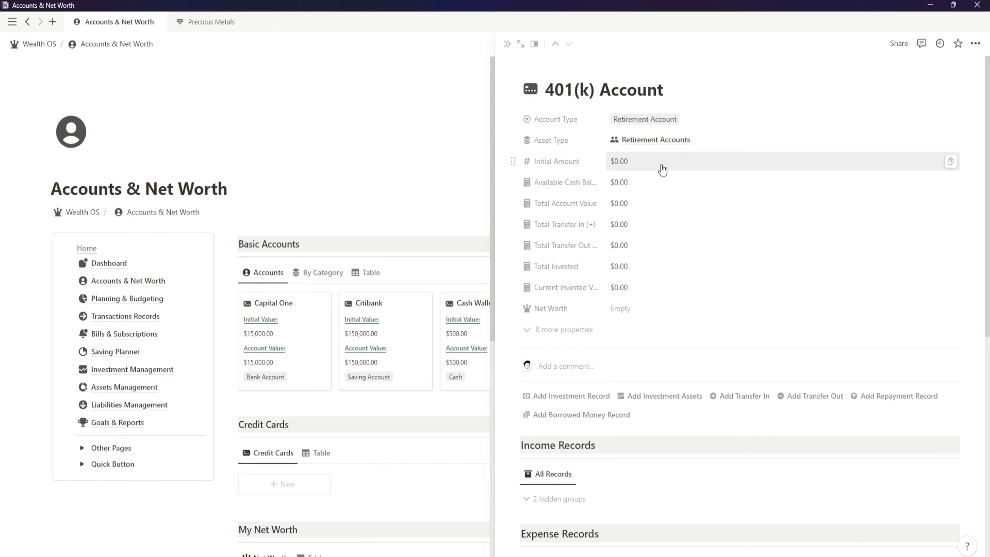
Step: Set the 401(k) account's initial amount to $10,000 and link it to the Net Worth page, closing its record
click(661, 164)
text(10000)
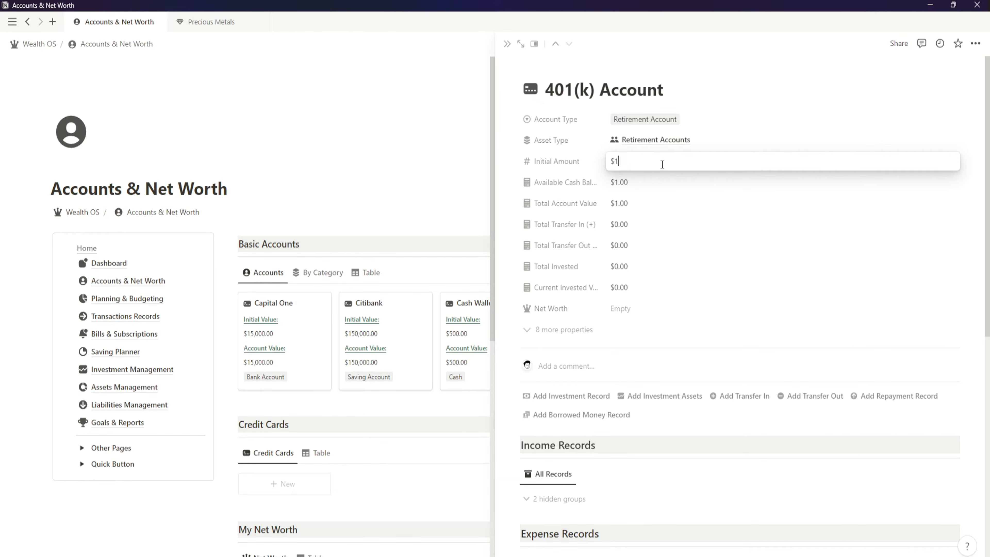
key(Return)
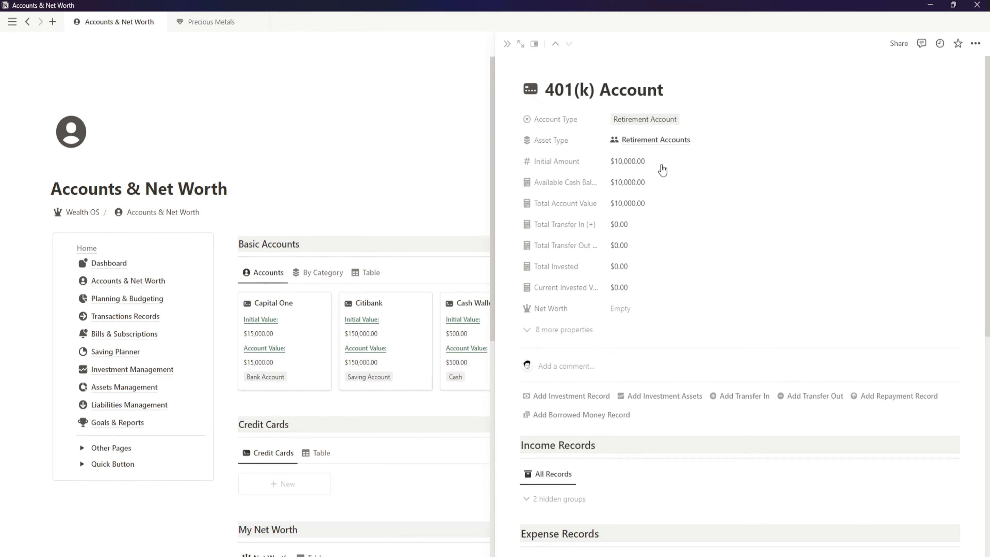
click(639, 308)
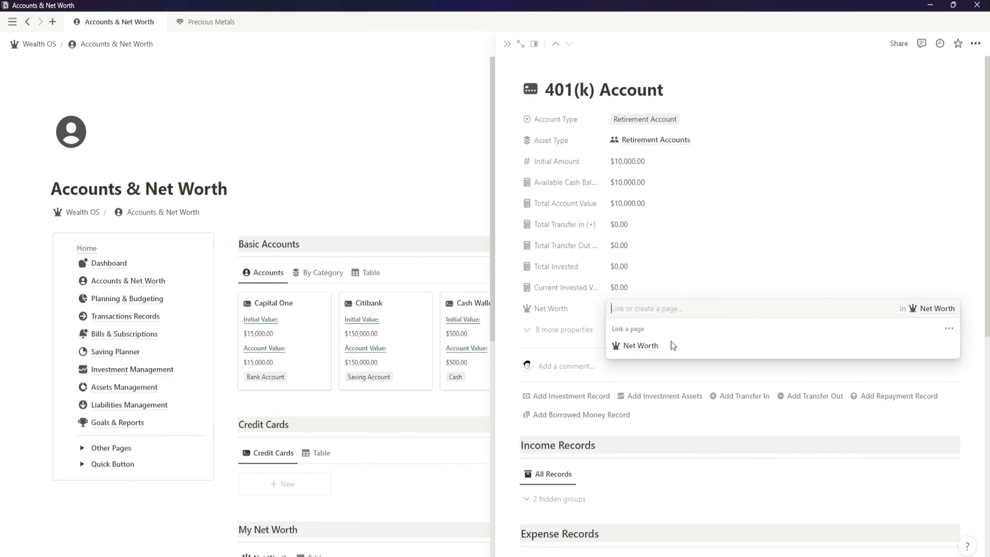
click(673, 345)
click(688, 258)
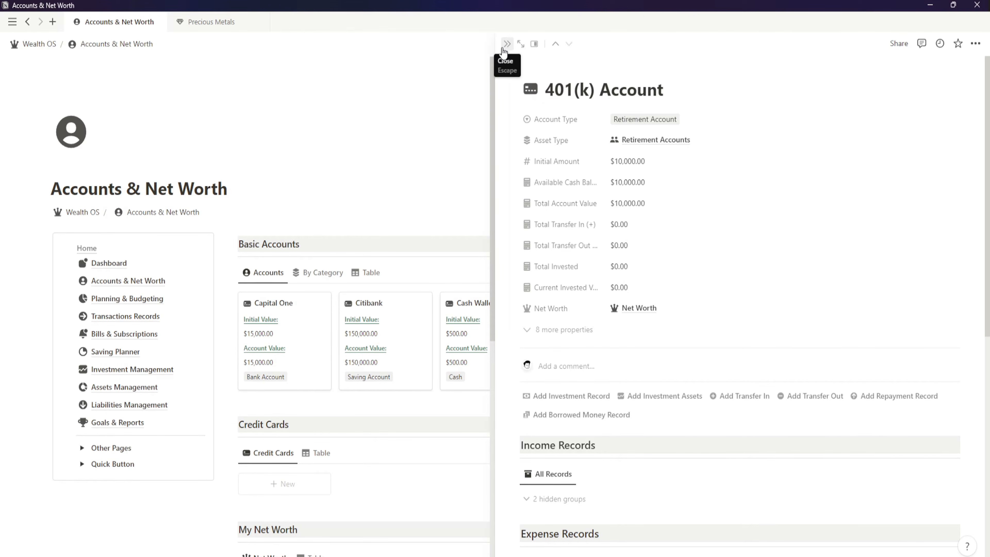
click(506, 44)
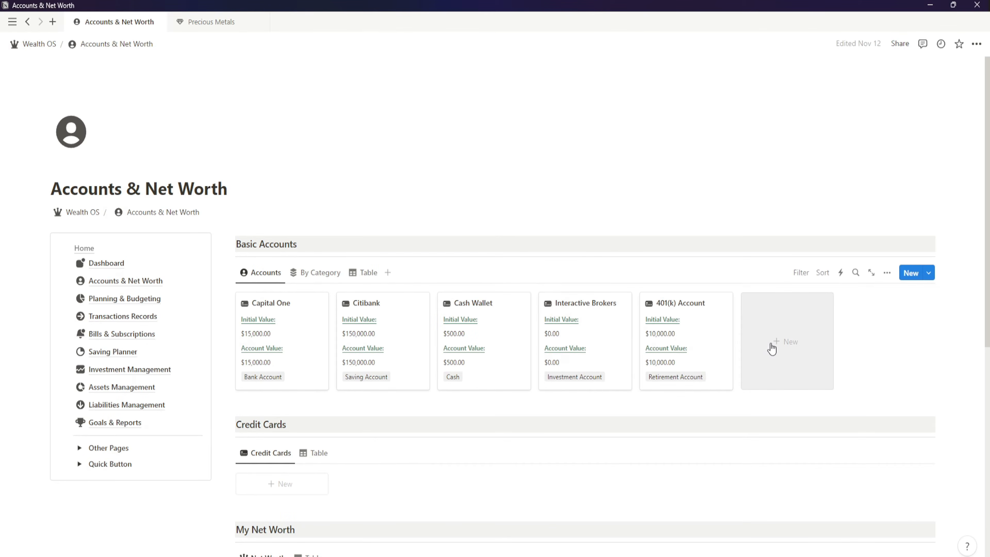
Step: Add a basic account named "Paypal" and set its account type to Business
click(772, 348)
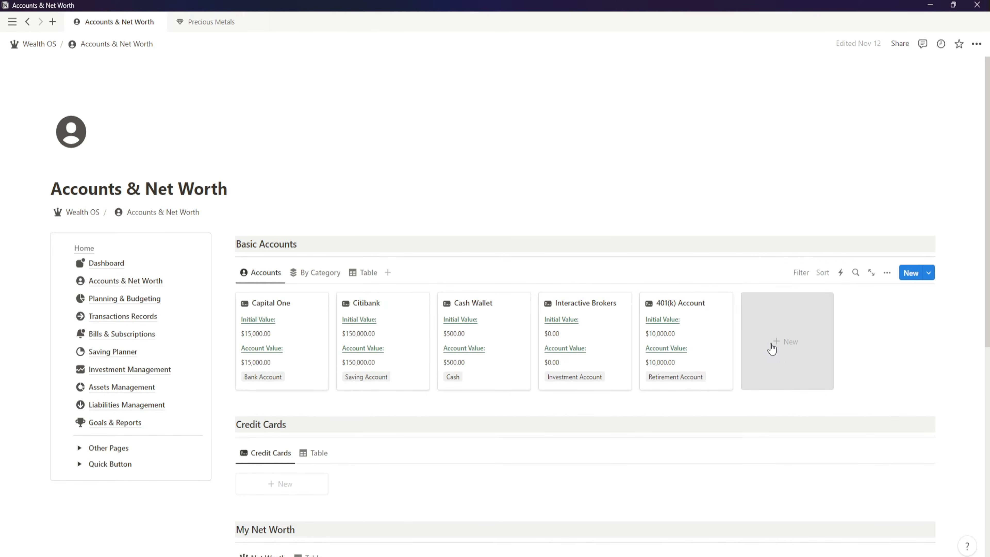
triple_click(623, 94)
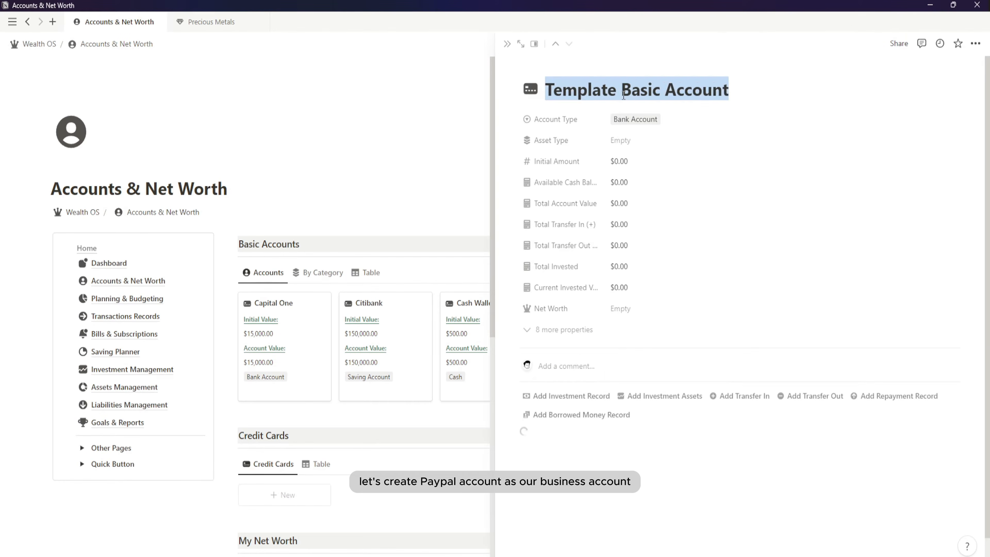
text(Paypal)
click(642, 117)
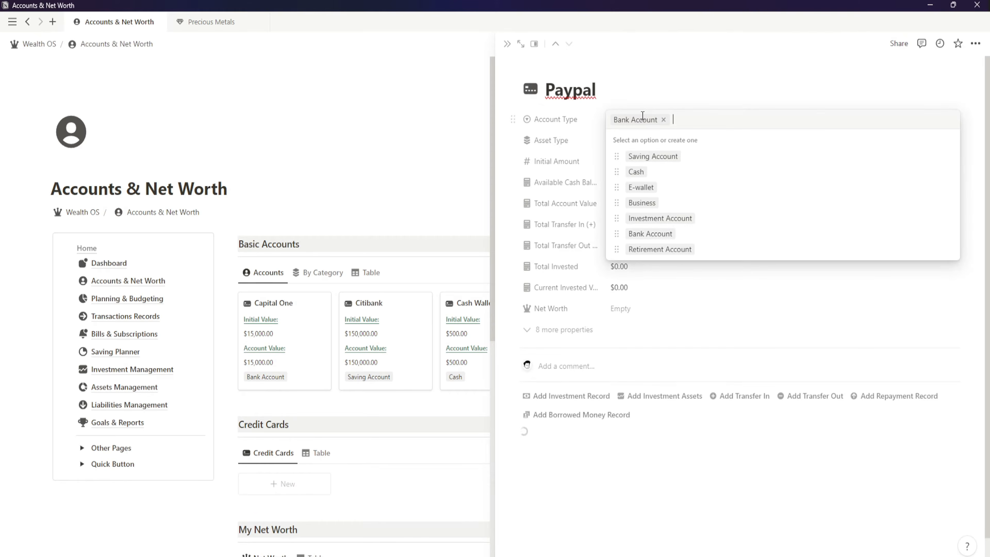
click(645, 203)
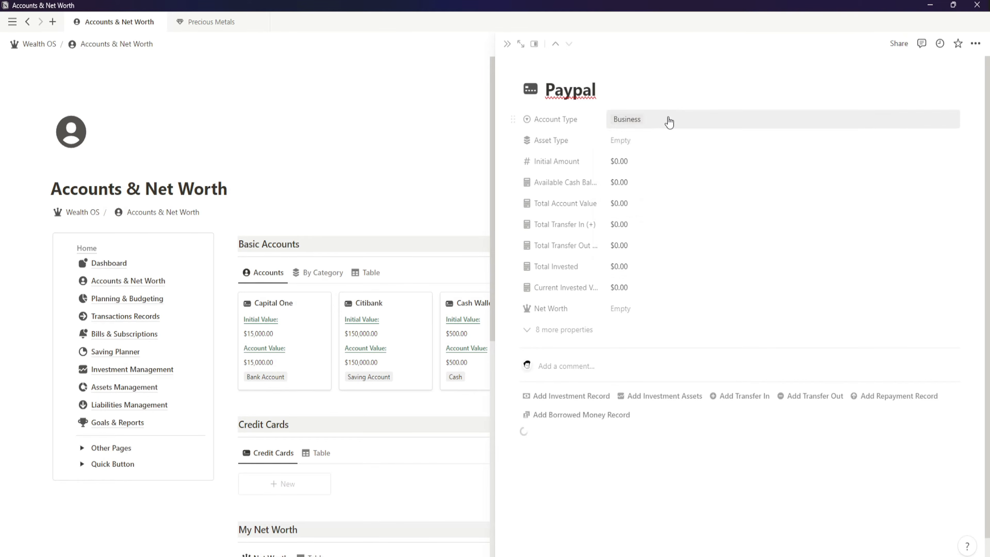
Step: Set the Paypal account's asset type to Cash & Equivalent
click(652, 141)
scroll(680, 212, down, 5)
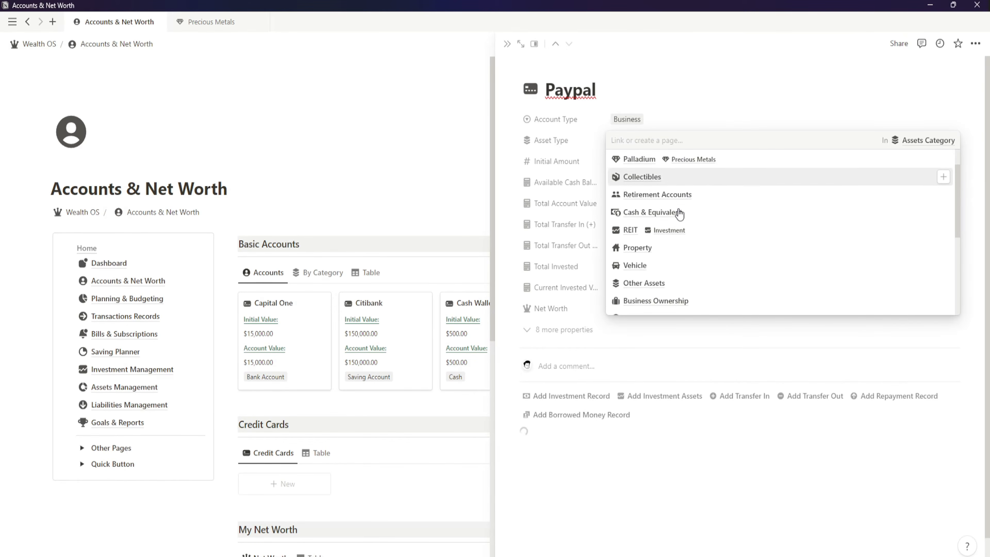
scroll(721, 240, down, 2)
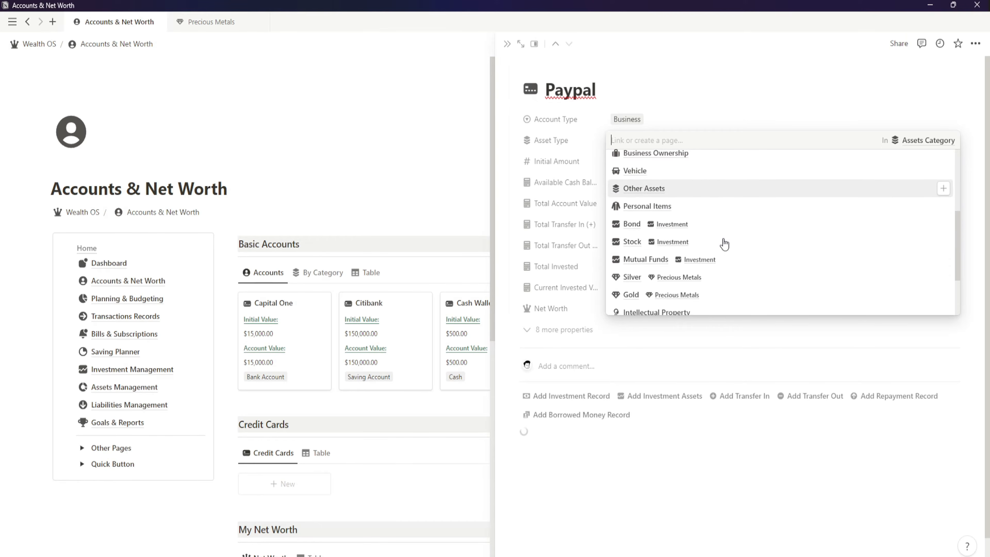
scroll(724, 244, down, 3)
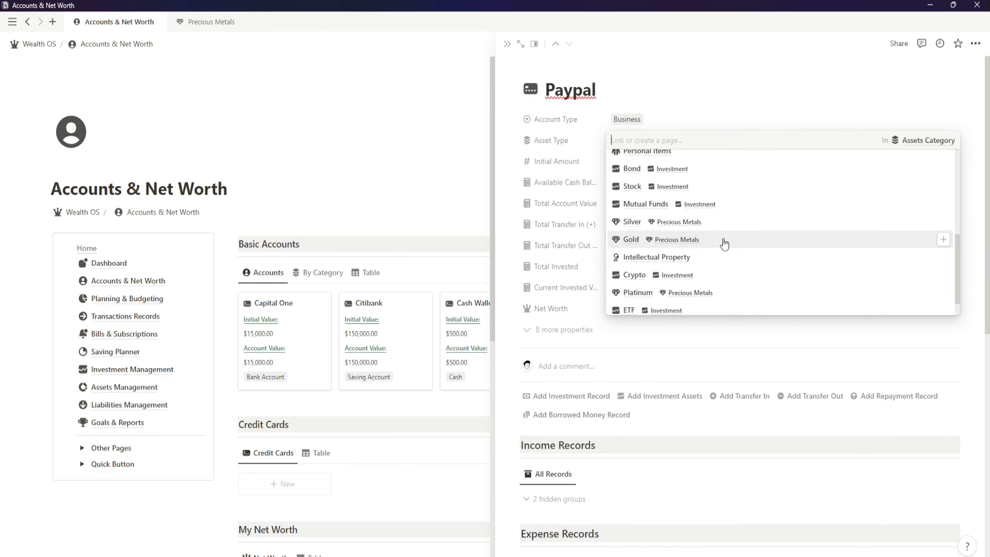
scroll(723, 246, up, 4)
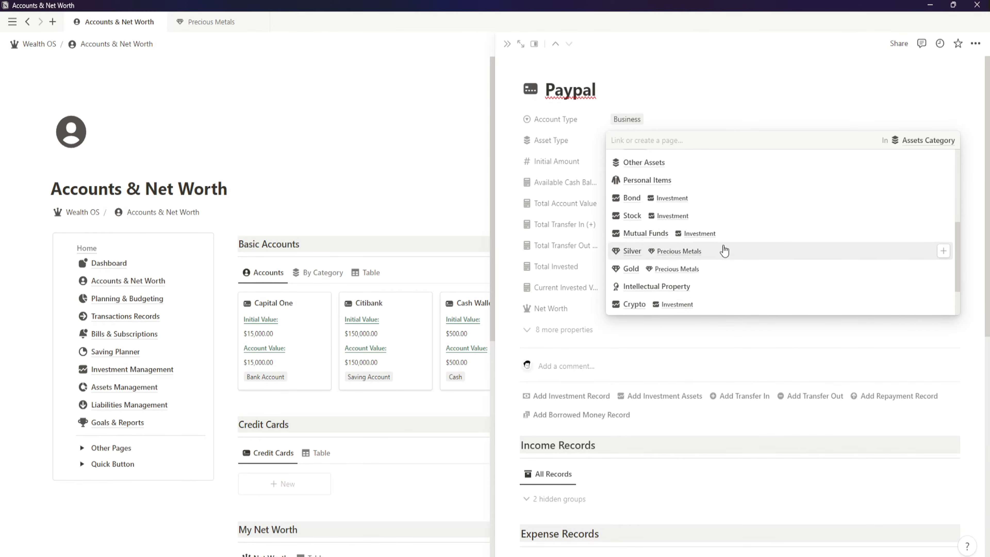
scroll(713, 238, up, 3)
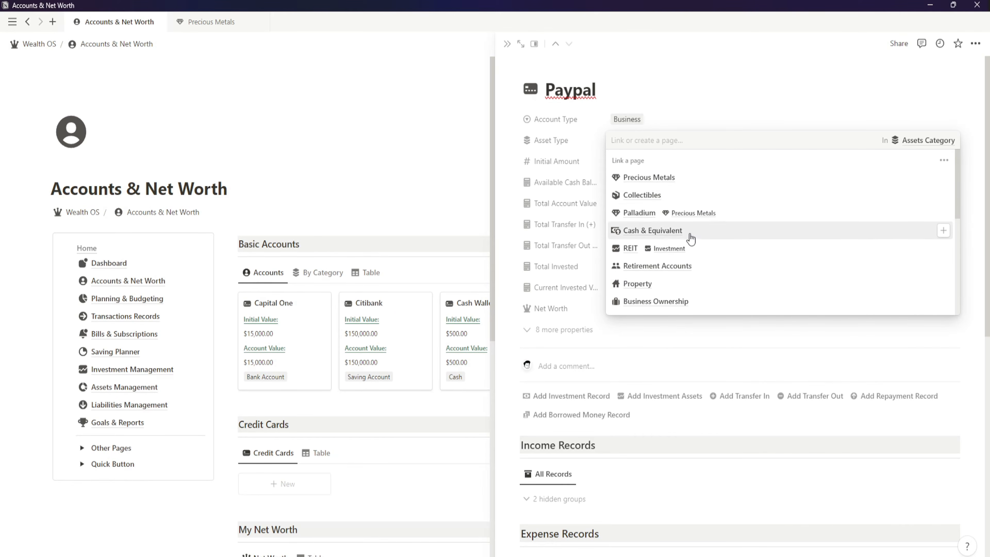
click(689, 230)
click(680, 80)
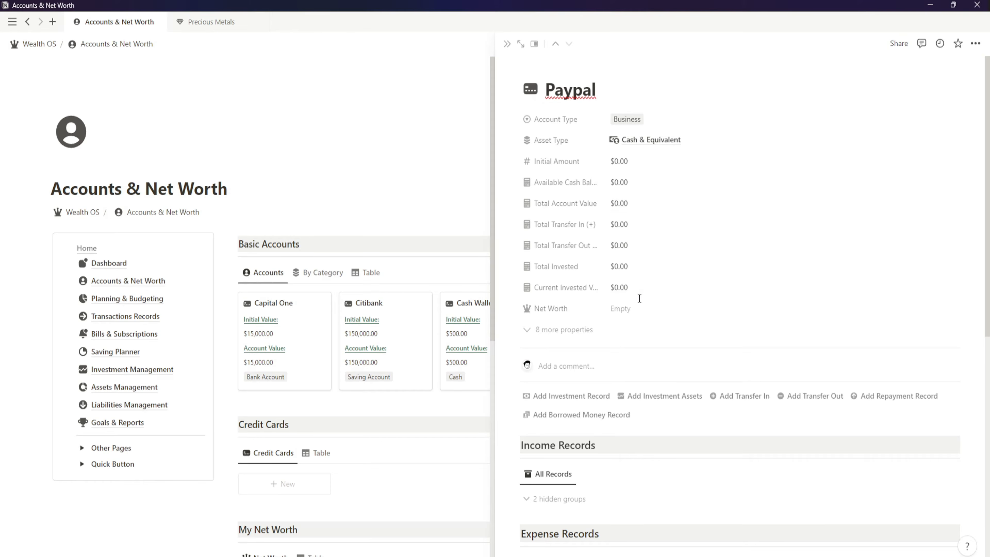
Step: Link the Paypal account to the Net Worth page and close its record
click(639, 306)
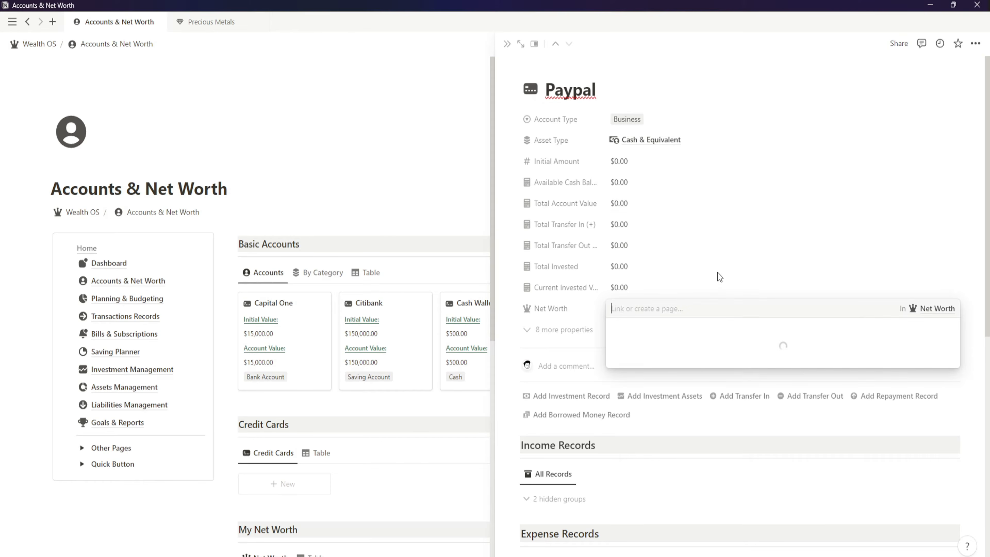
click(658, 175)
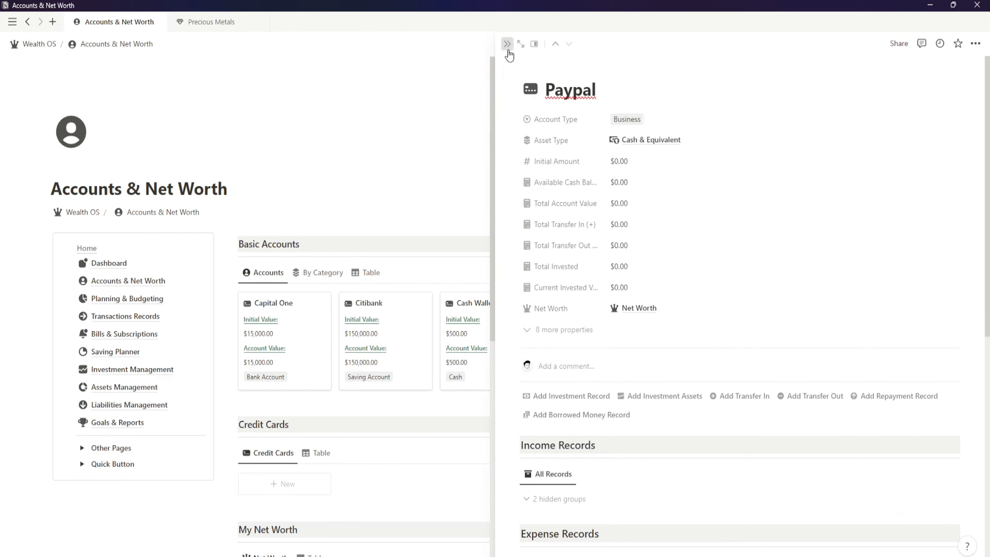
click(507, 43)
Step: Add a new credit card in the Credit Cards section and name it "Amex Gold"
scroll(822, 330, down, 2)
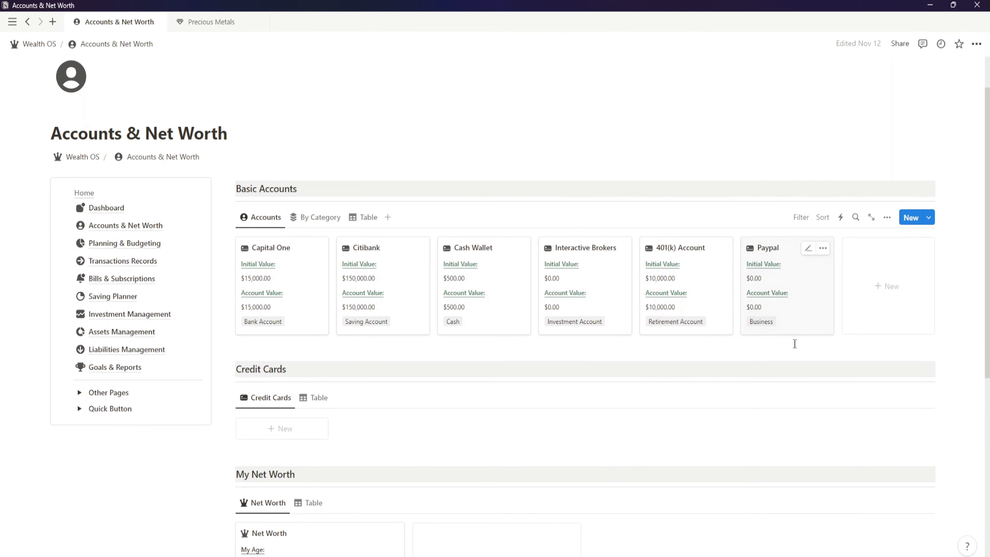
scroll(568, 308, down, 4)
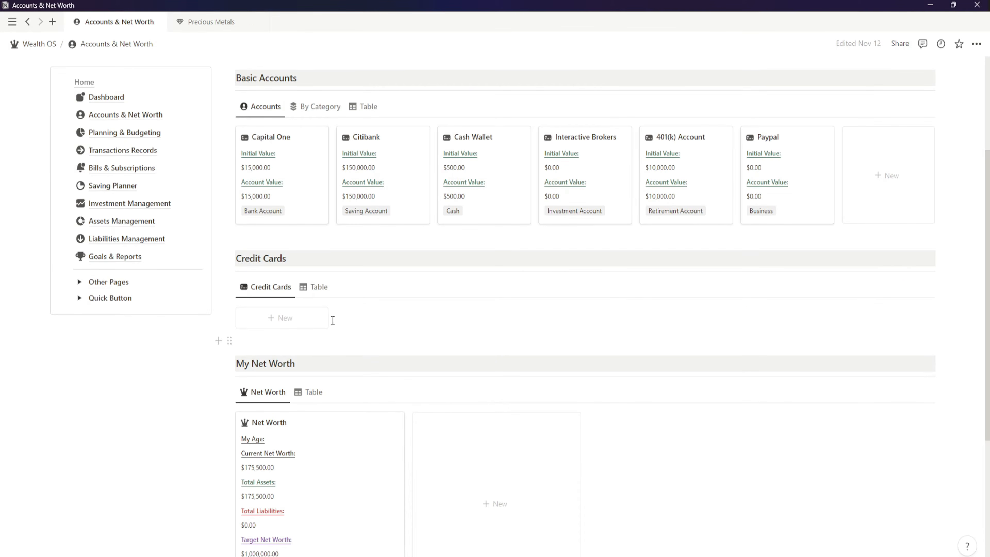
click(277, 317)
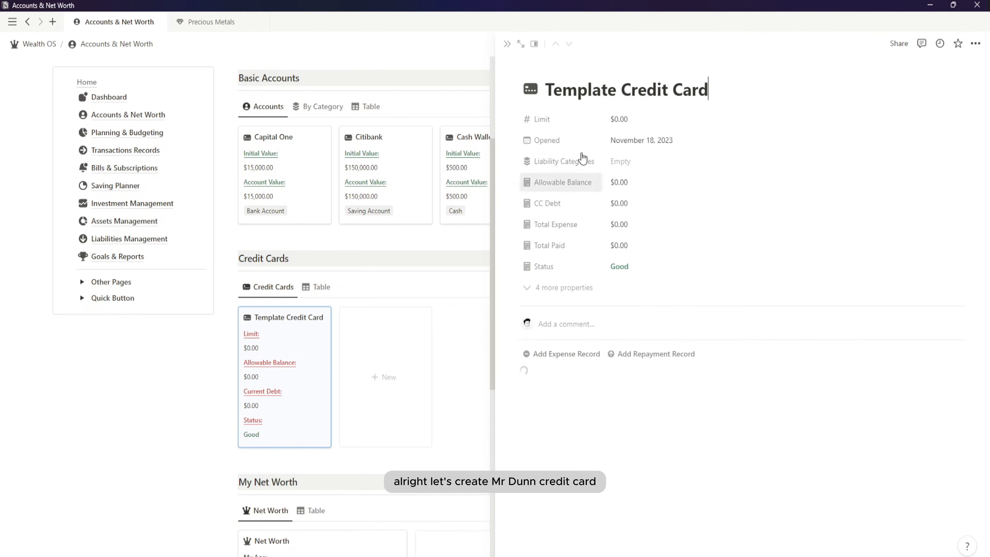
triple_click(594, 90)
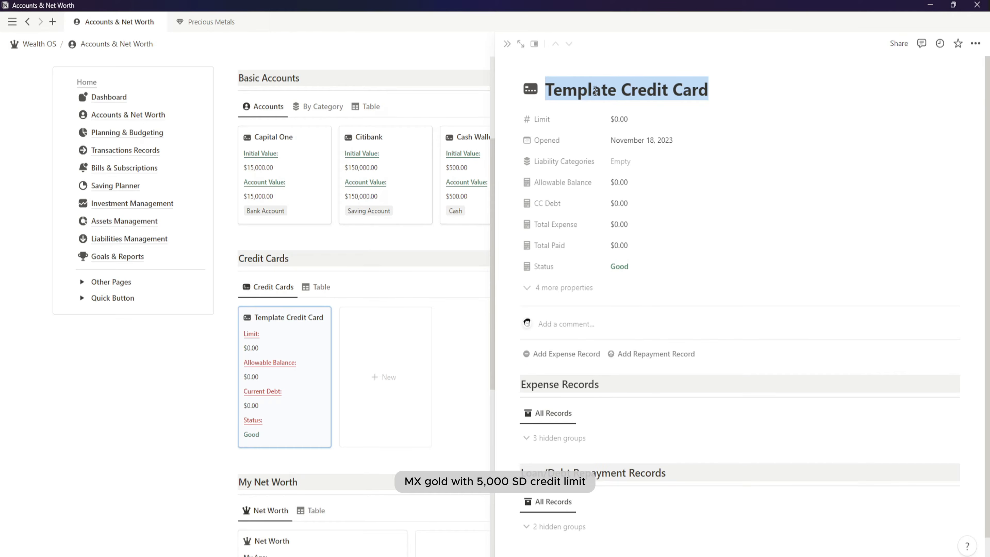
text(Ame)
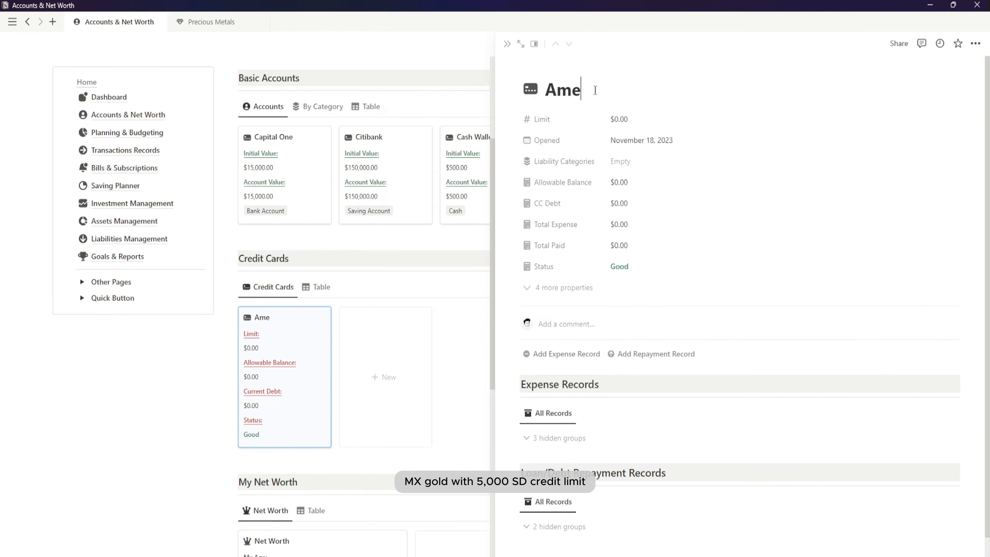
text(x Gold)
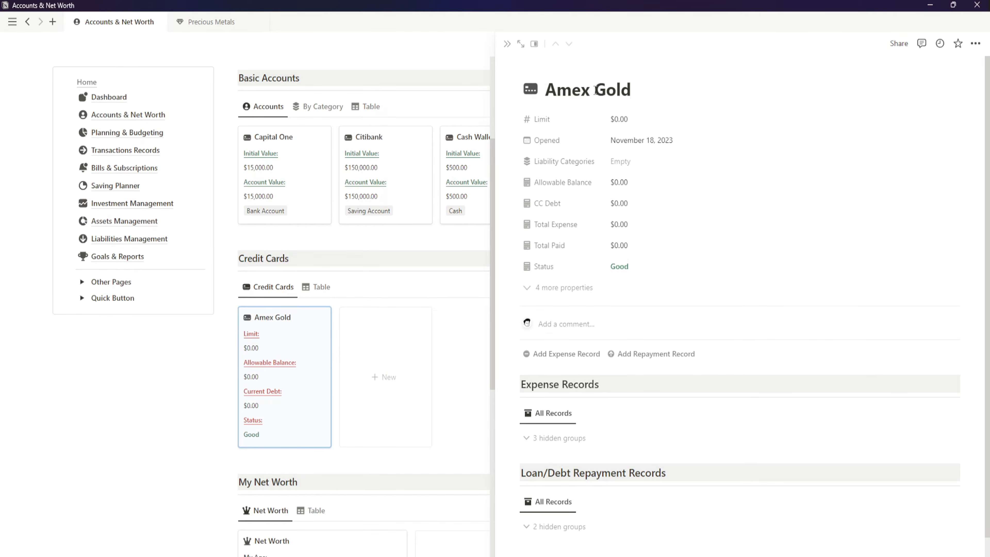
Step: Set the Amex Gold card's limit to $5,000 and its liability category to Credit Card, closing its record
click(628, 121)
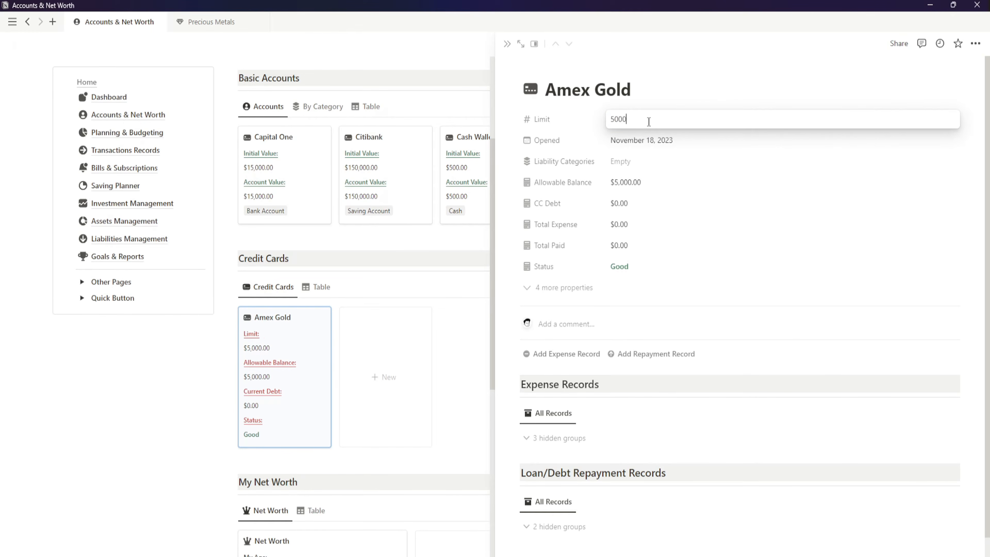
key(Return)
click(648, 161)
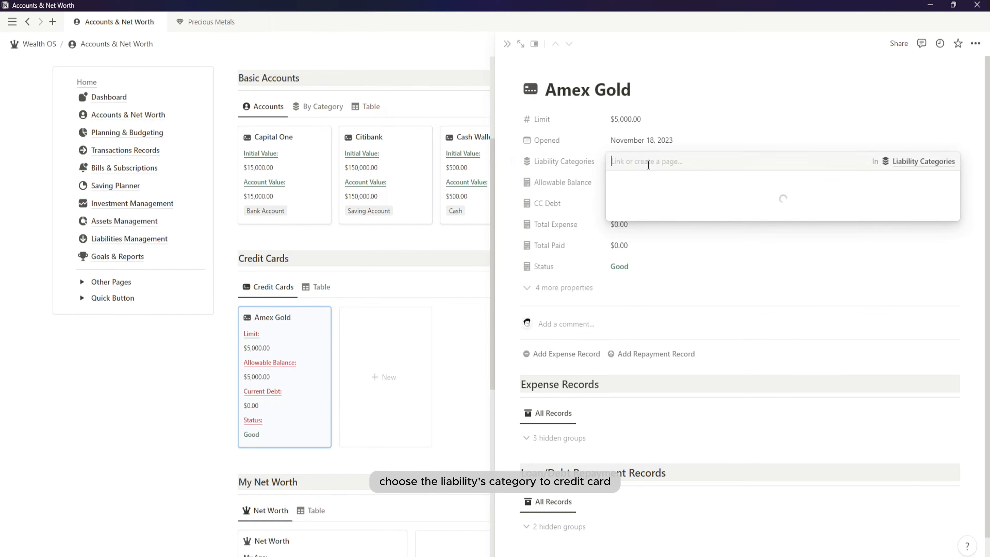
click(654, 235)
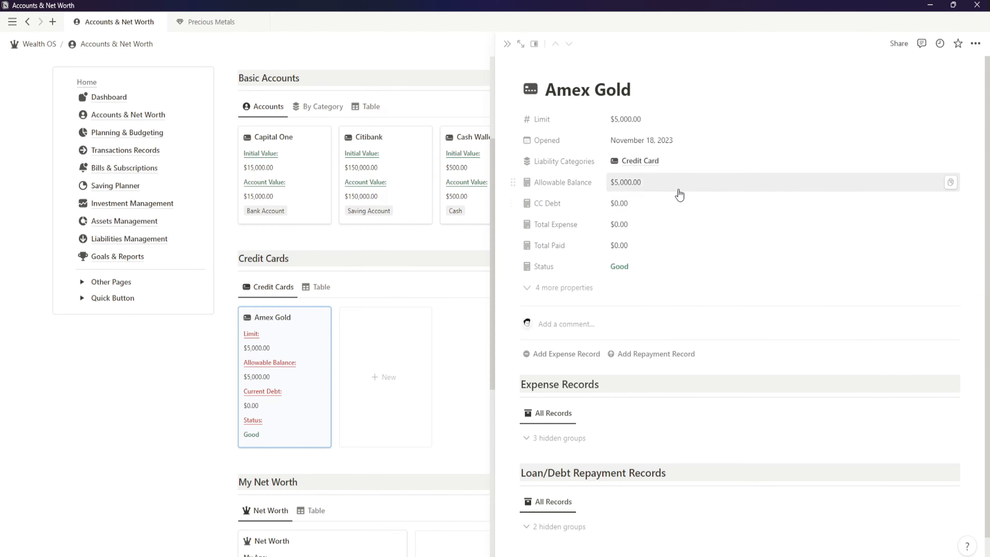
scroll(661, 217, down, 1)
click(583, 253)
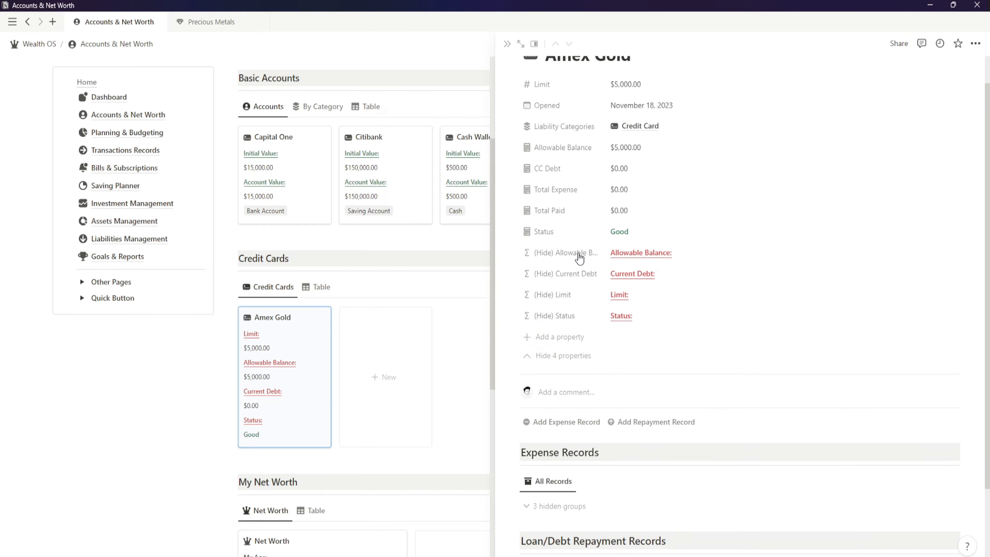
click(570, 346)
scroll(718, 215, up, 1)
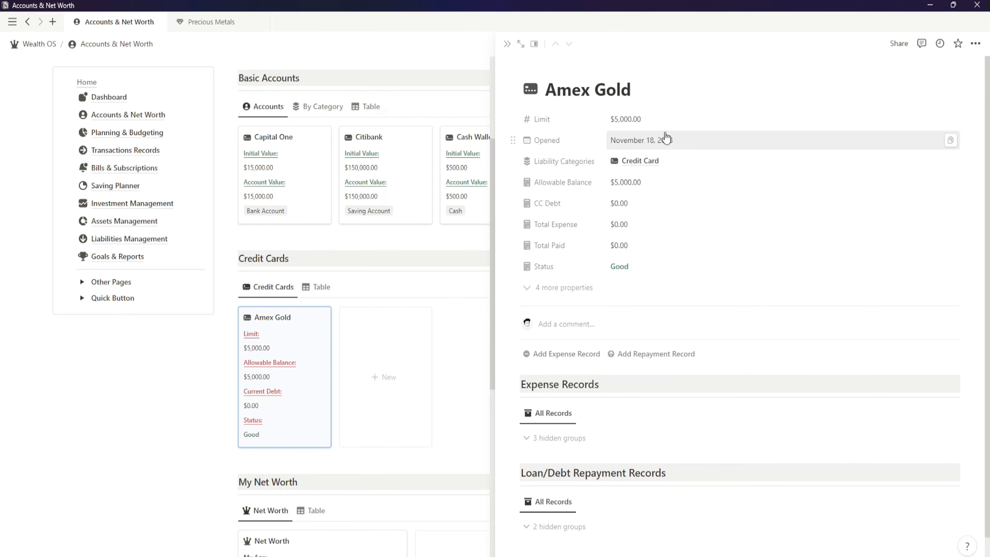
click(507, 43)
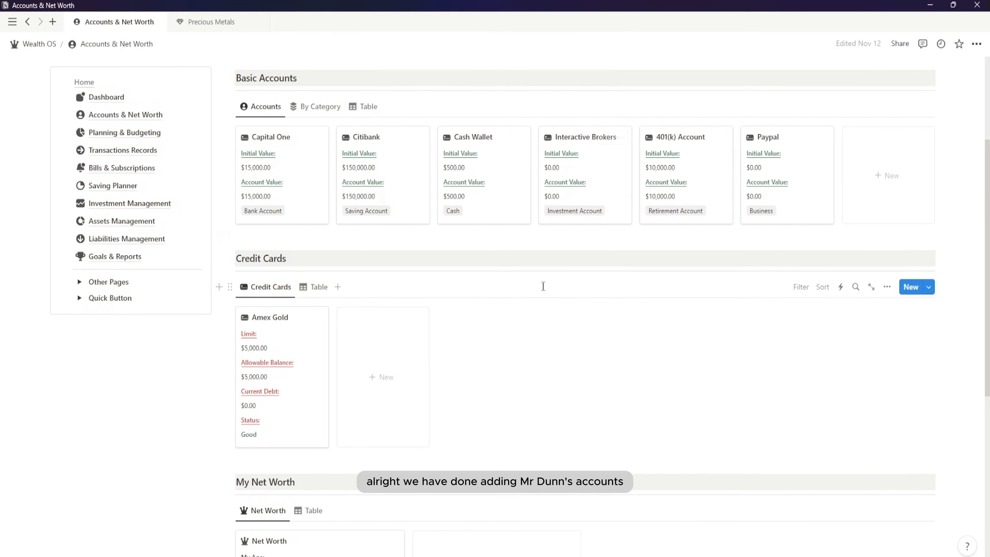
Step: Enter the owner's date of birth for the Net Worth entry in table view and return to the card view
scroll(543, 287, down, 3)
scroll(542, 286, down, 3)
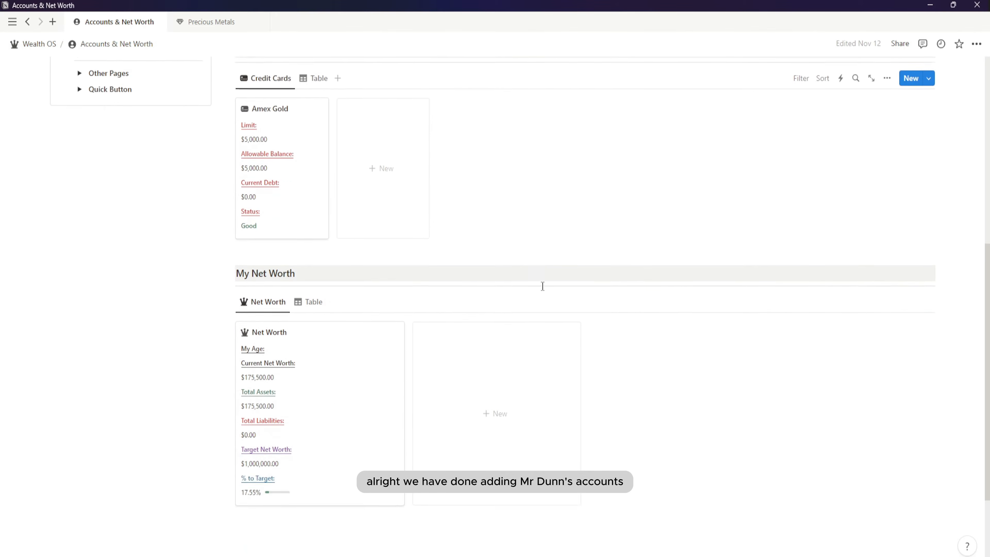
click(311, 289)
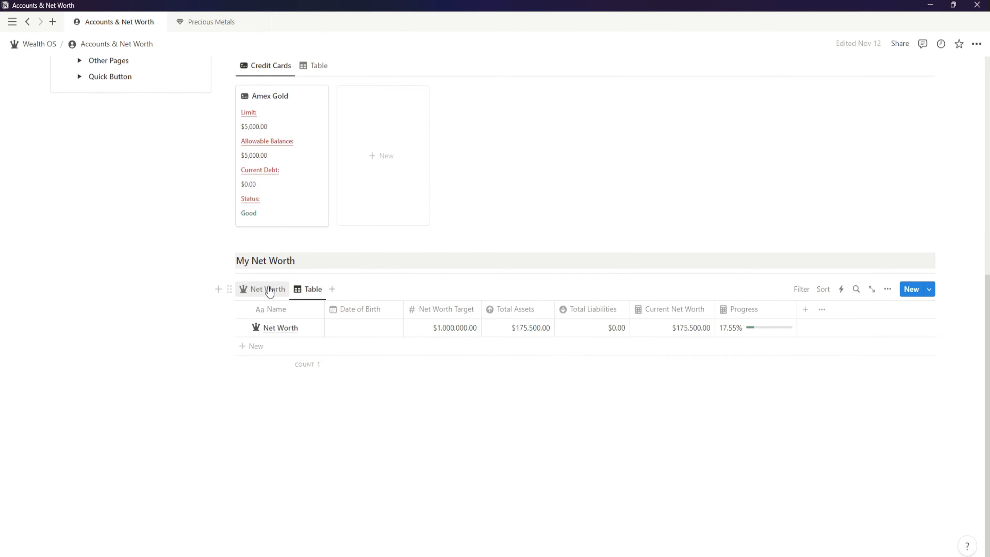
click(263, 290)
click(297, 289)
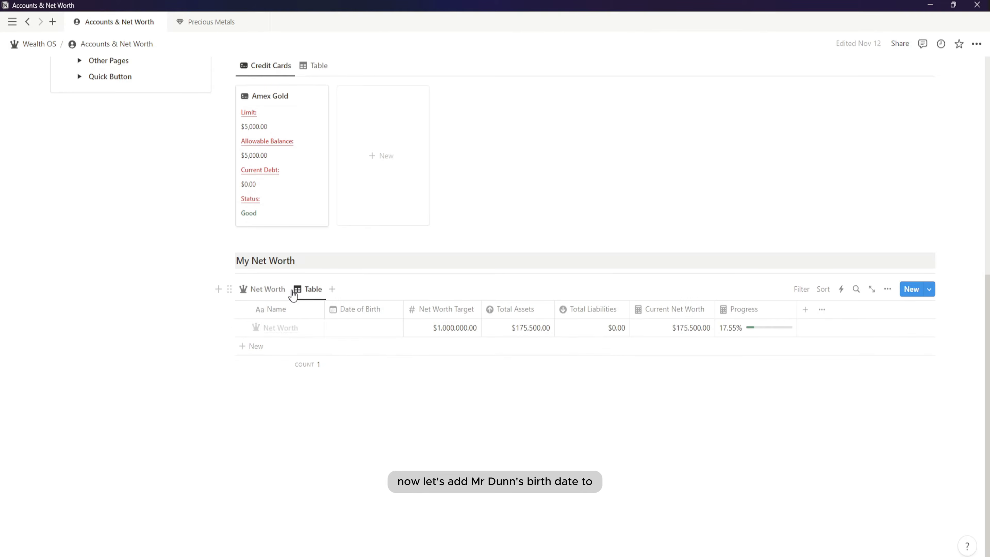
click(356, 330)
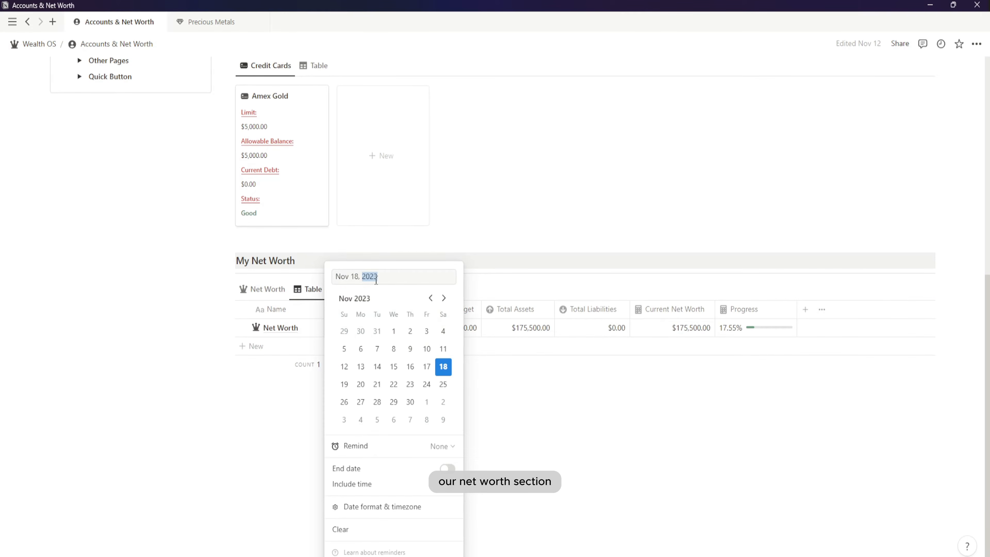
text(1986)
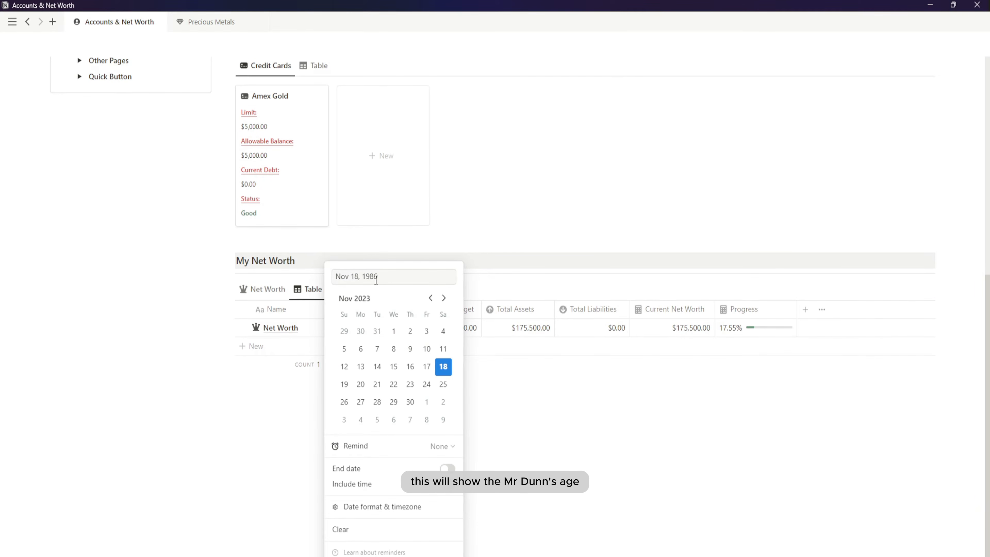
text(Feb)
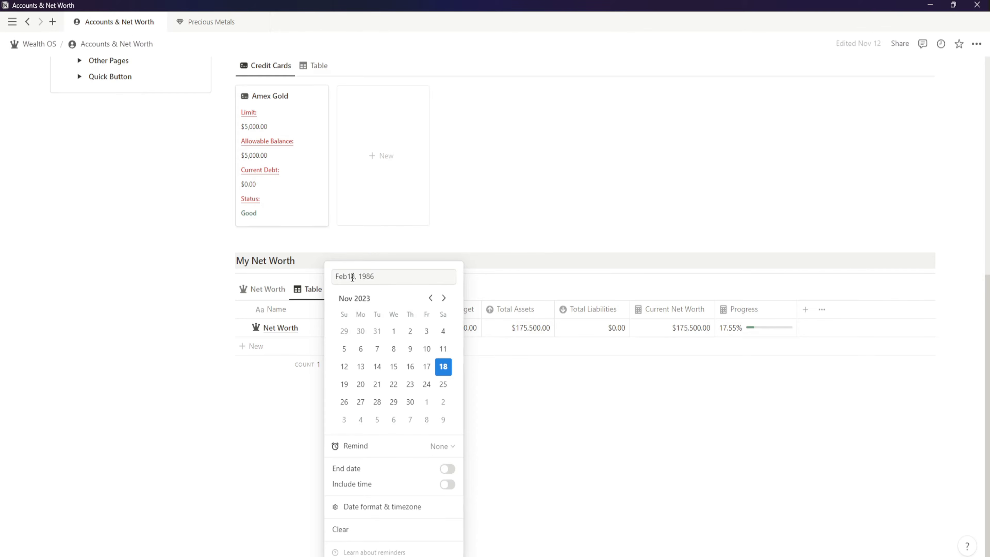
text(3)
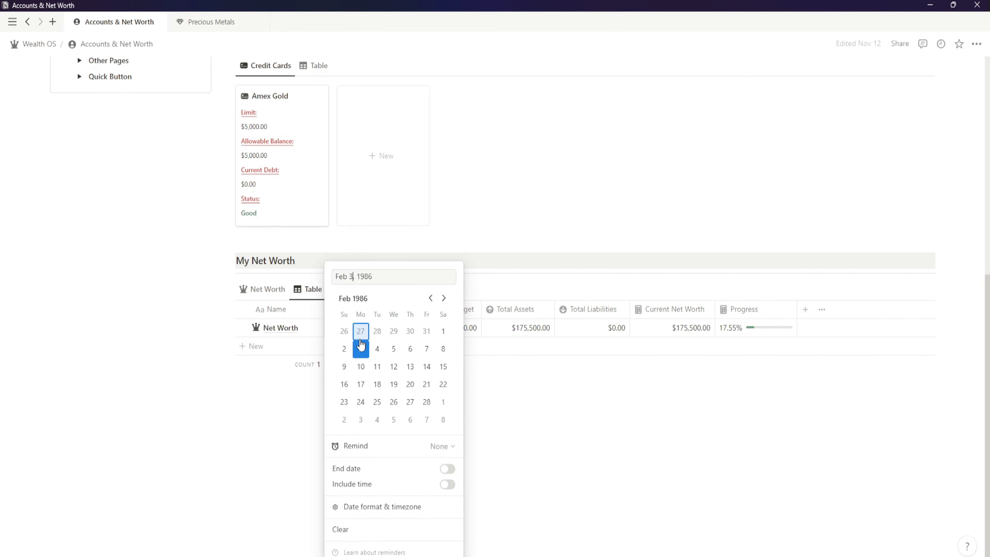
key(Return)
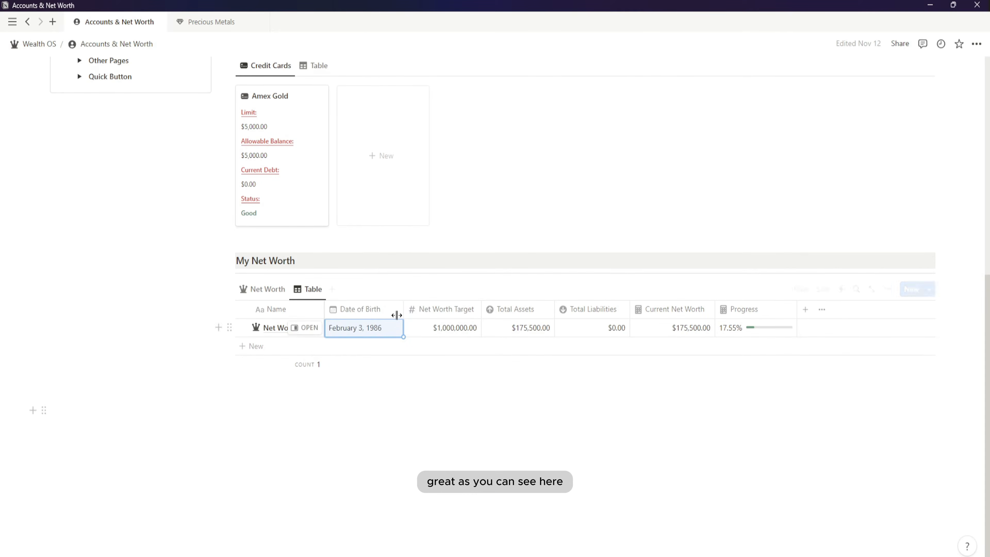
click(267, 289)
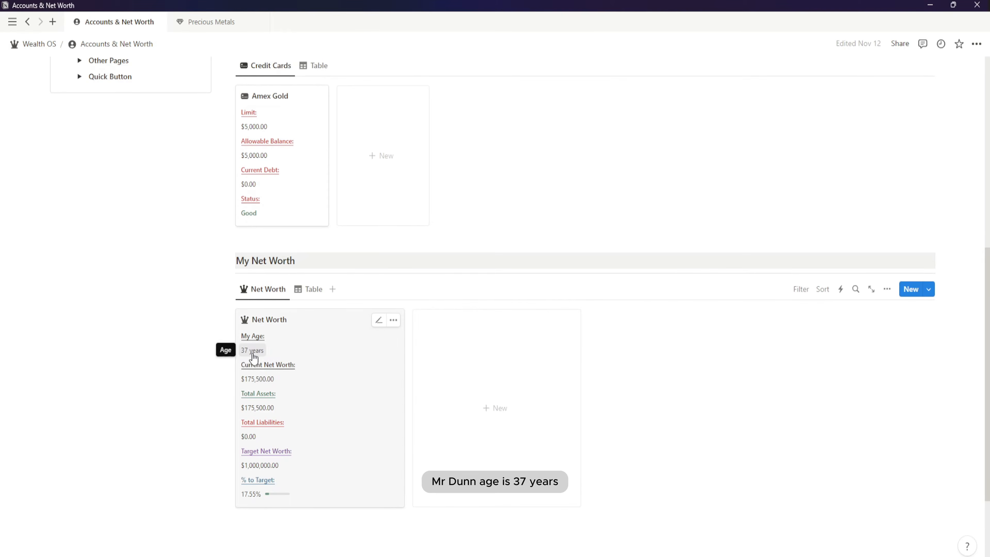
scroll(294, 471, up, 2)
scroll(294, 471, down, 2)
Step: Set the Net Worth entry's net worth target to $500,000 in table view and switch back to the card view
click(309, 289)
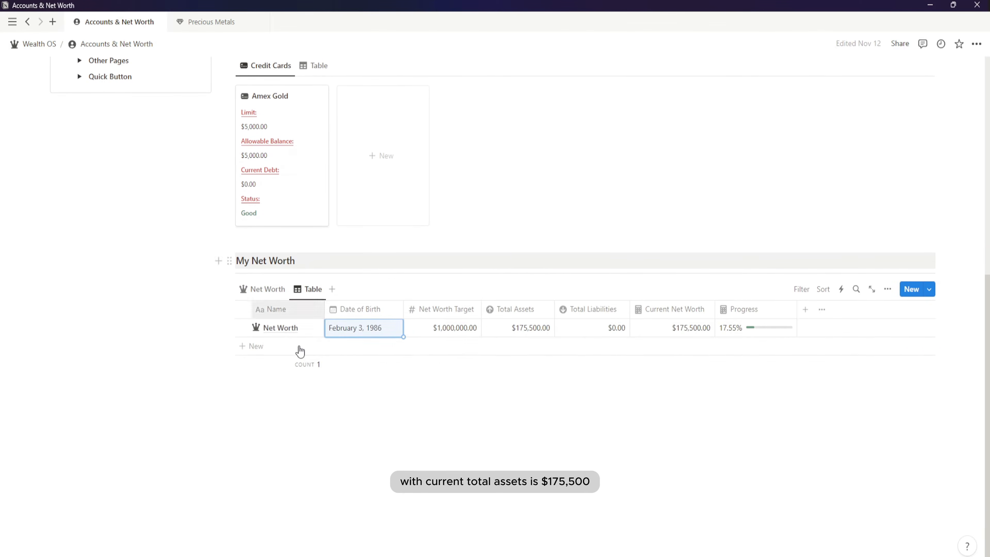
click(444, 327)
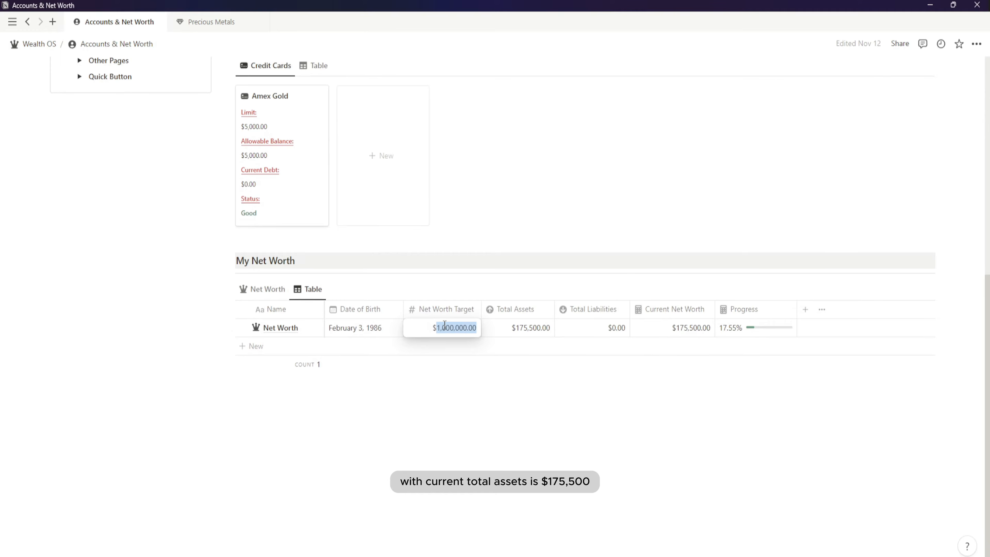
text(500000)
key(Return)
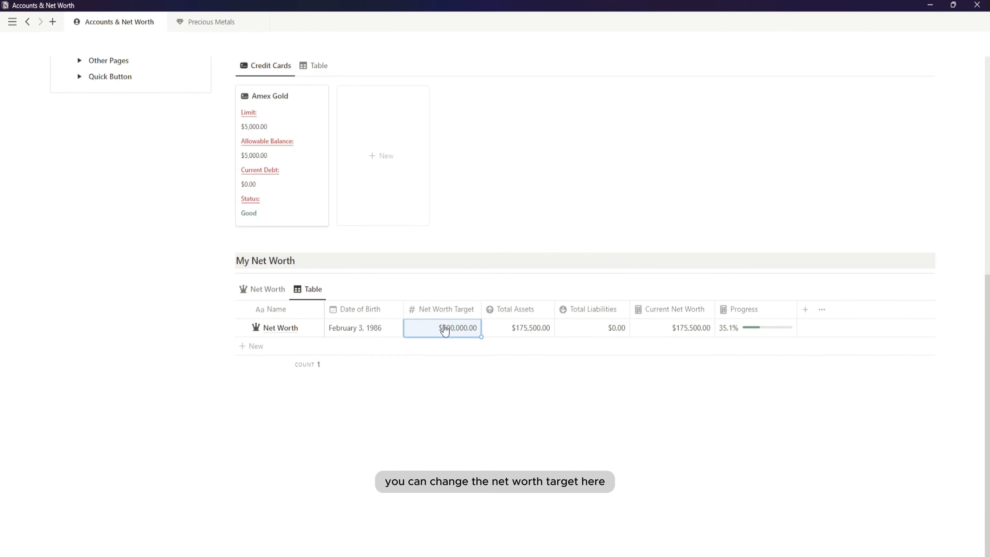
click(269, 290)
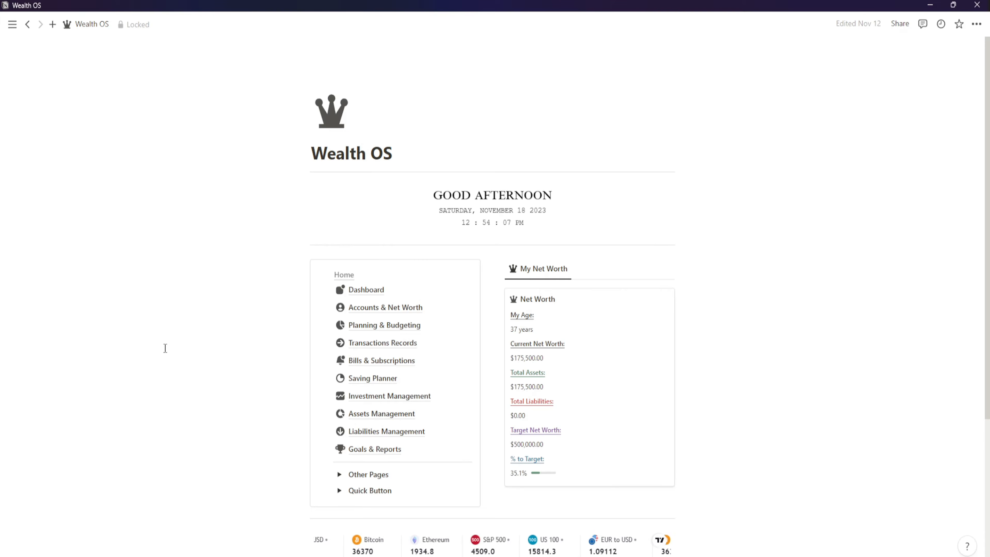
Step: Open the Assets Management page from the Wealth OS home page
scroll(165, 351, down, 1)
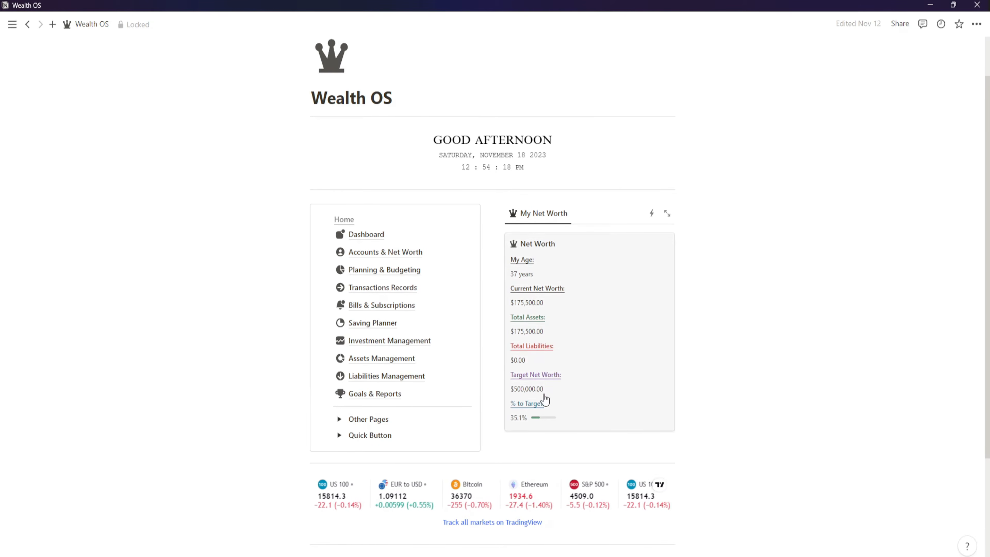
click(398, 358)
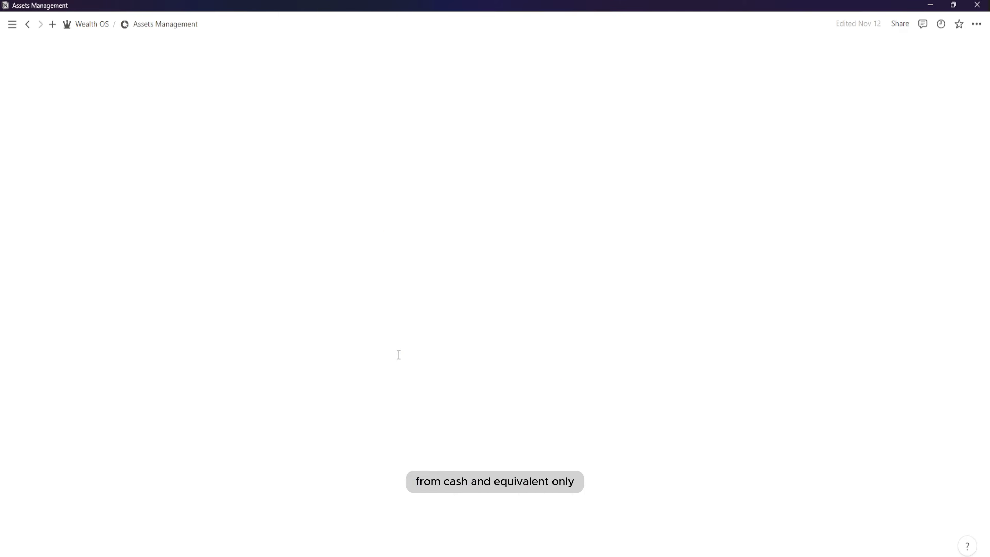
Step: Review the account values in the All Assets table, including the subcategories under Investment and Precious Metals
scroll(397, 358, down, 2)
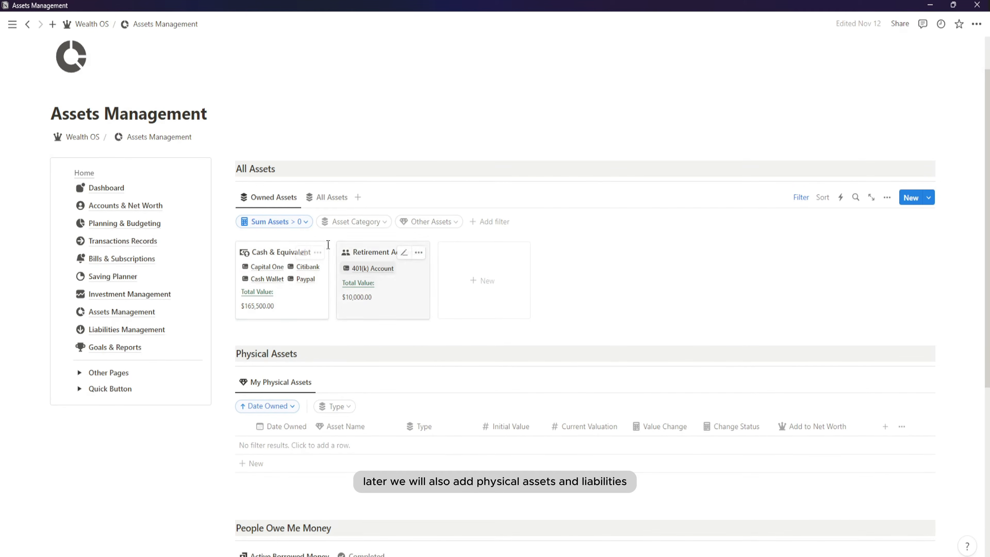
click(328, 196)
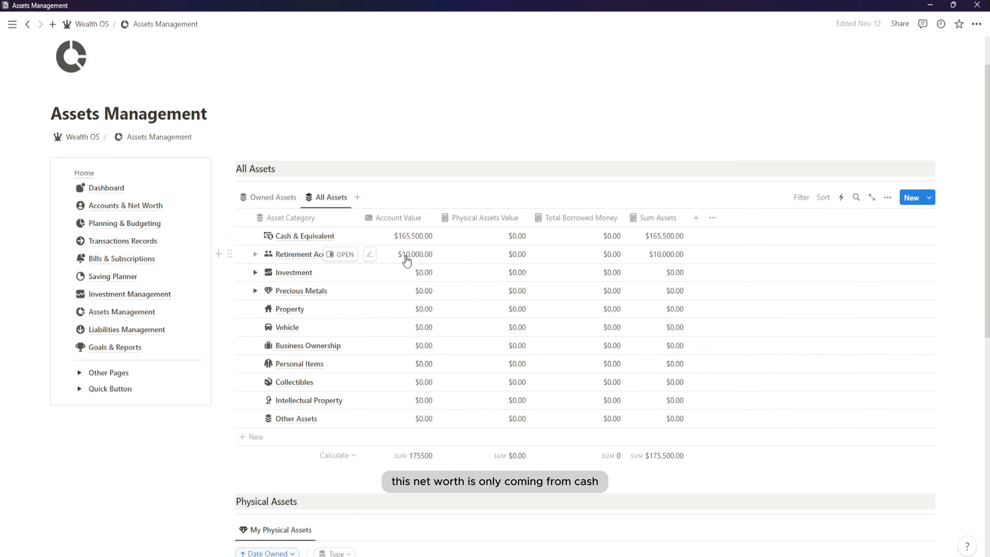
click(255, 272)
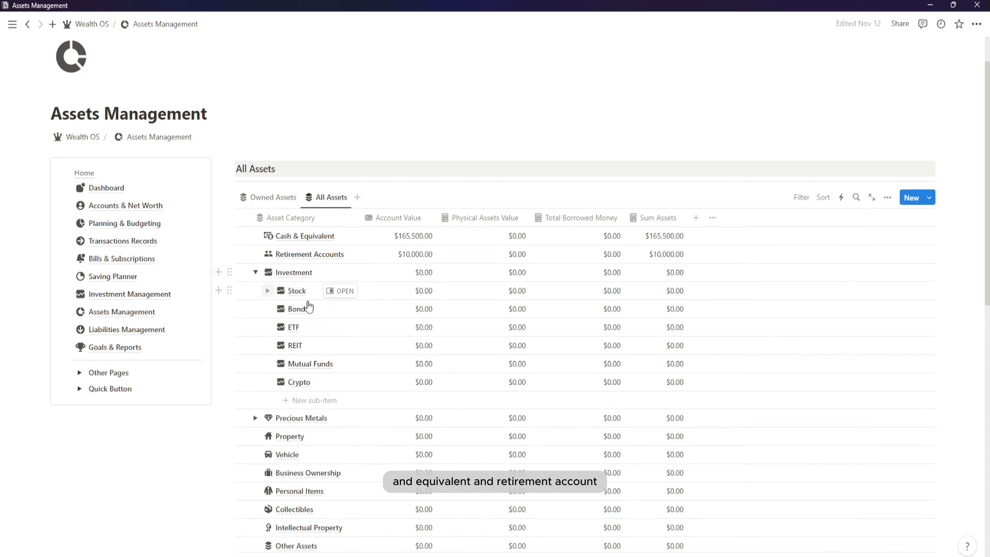
click(255, 272)
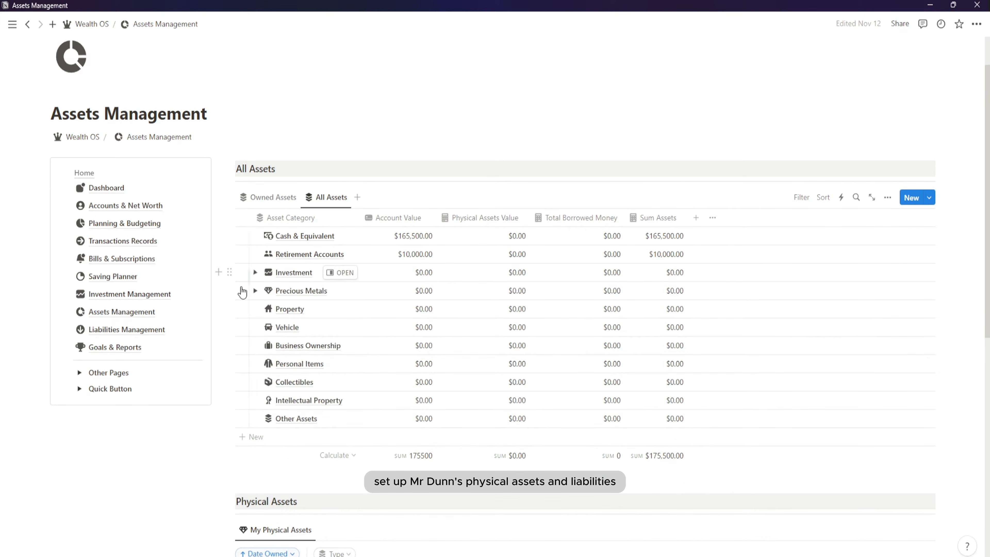
click(255, 291)
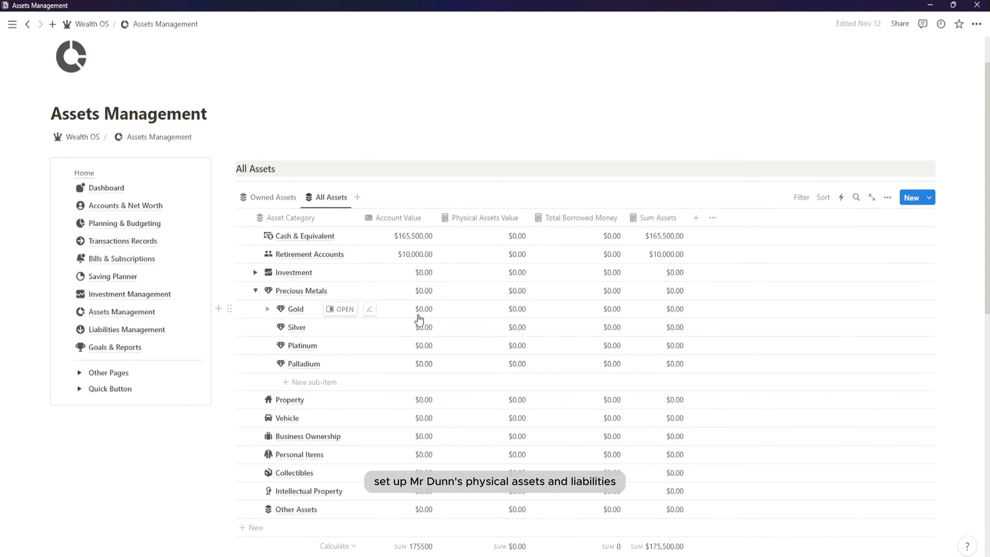
click(256, 290)
scroll(395, 308, down, 1)
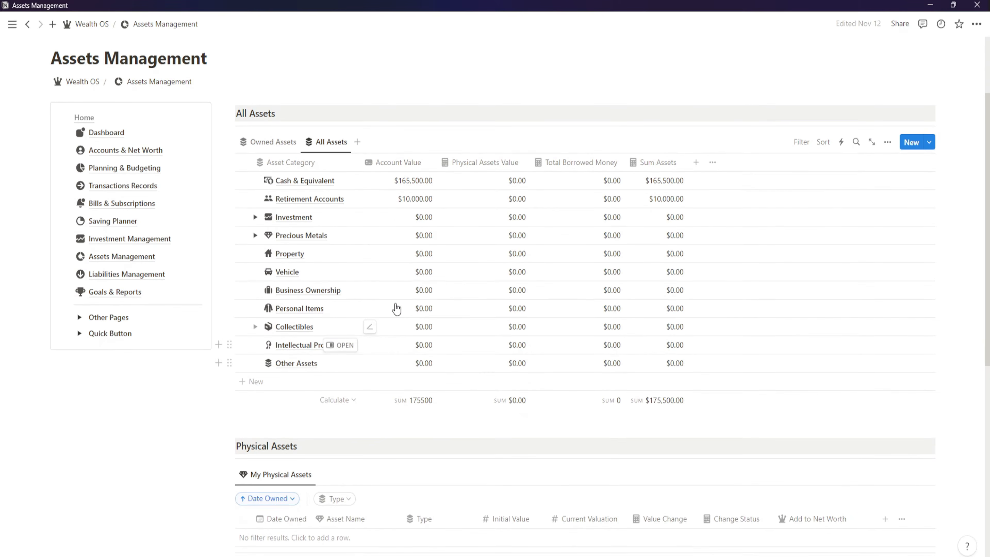
scroll(416, 329, down, 1)
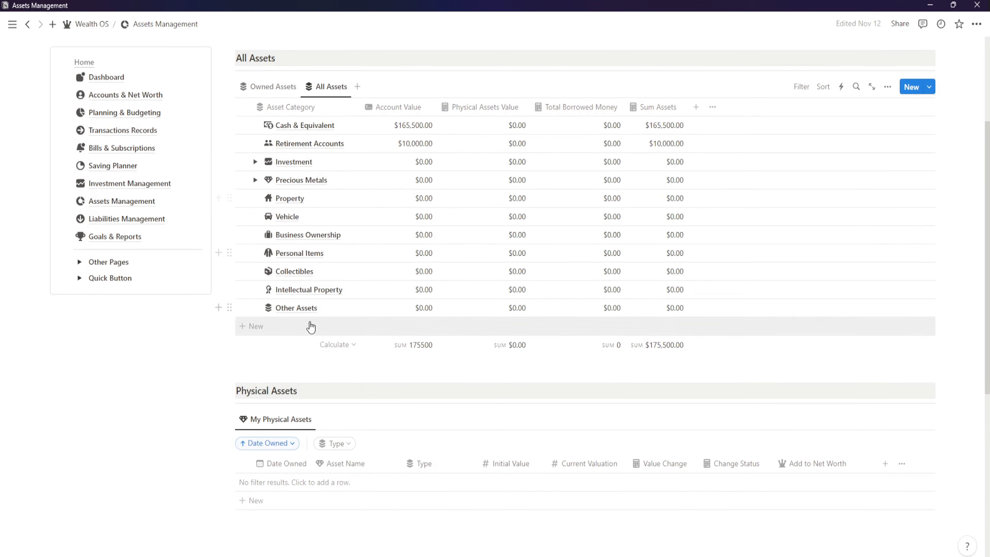
Step: Add a new entry named Land 3.5 Acre to the Physical Assets table
scroll(309, 325, down, 2)
scroll(285, 367, down, 1)
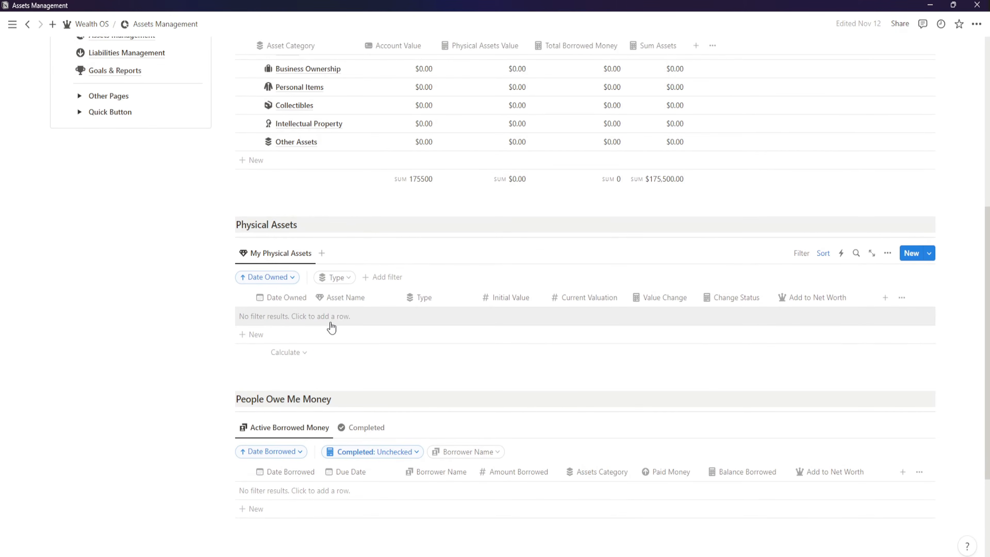
click(799, 254)
click(287, 299)
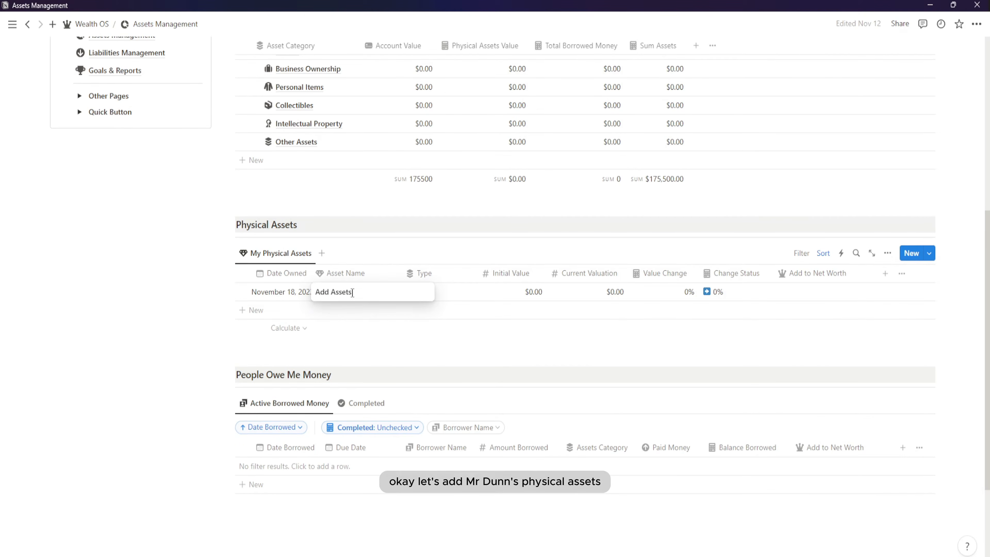
text(Land )
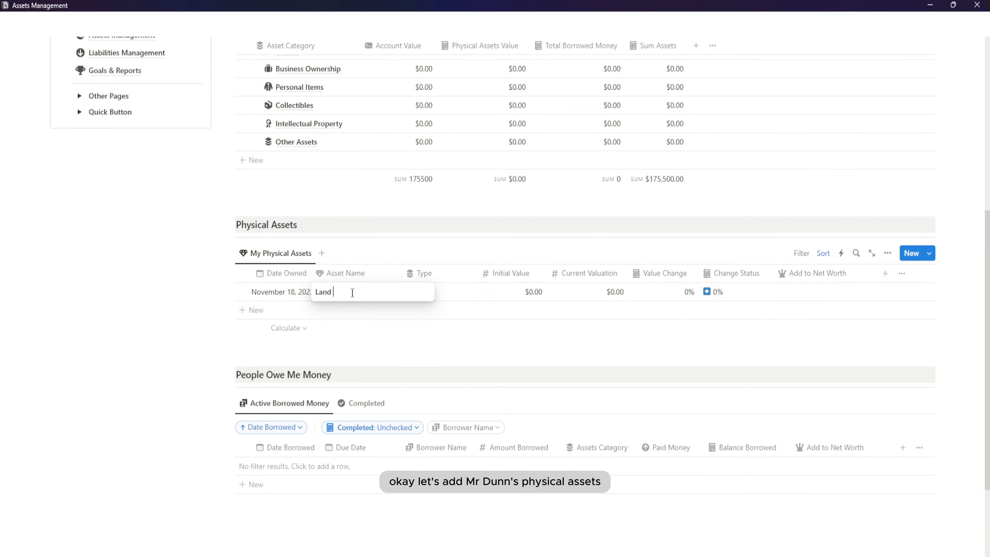
text(3.5 Ac)
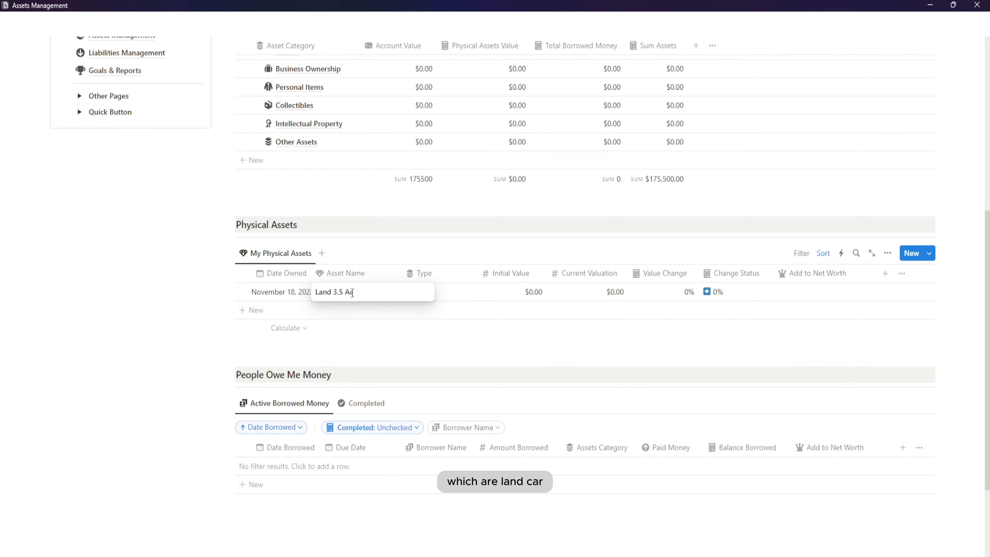
text(re)
key(Return)
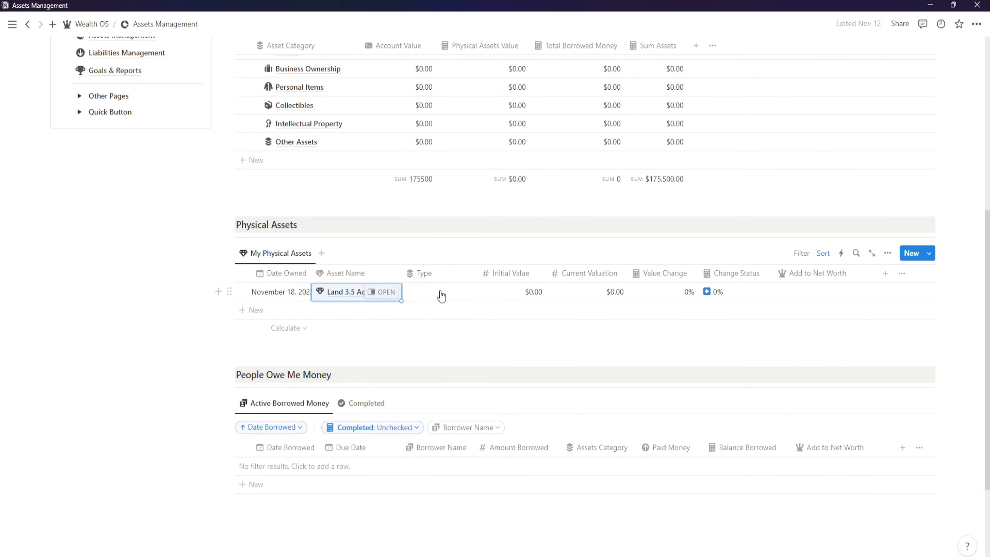
Step: Set the Land 3.5 Acre asset's type to Property
click(440, 294)
scroll(463, 359, down, 3)
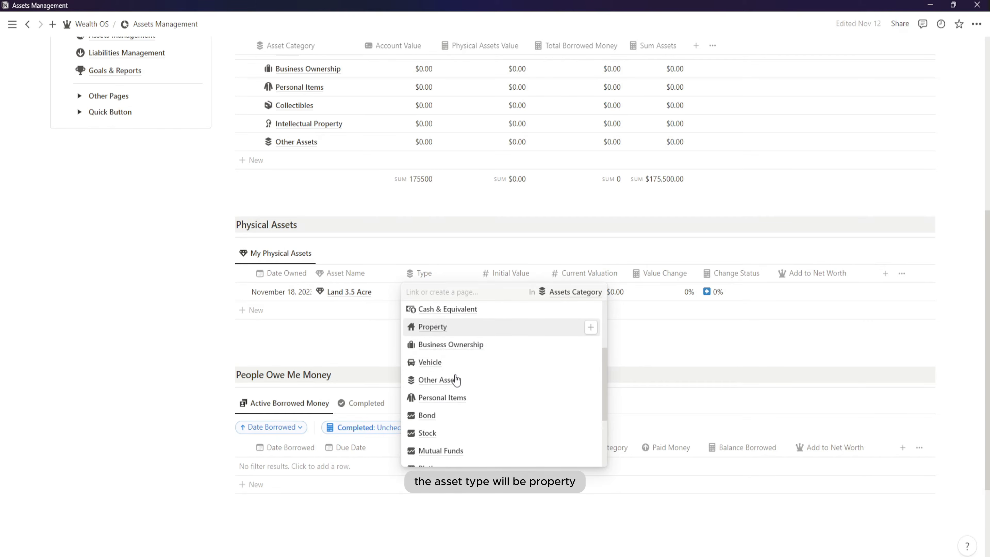
click(470, 333)
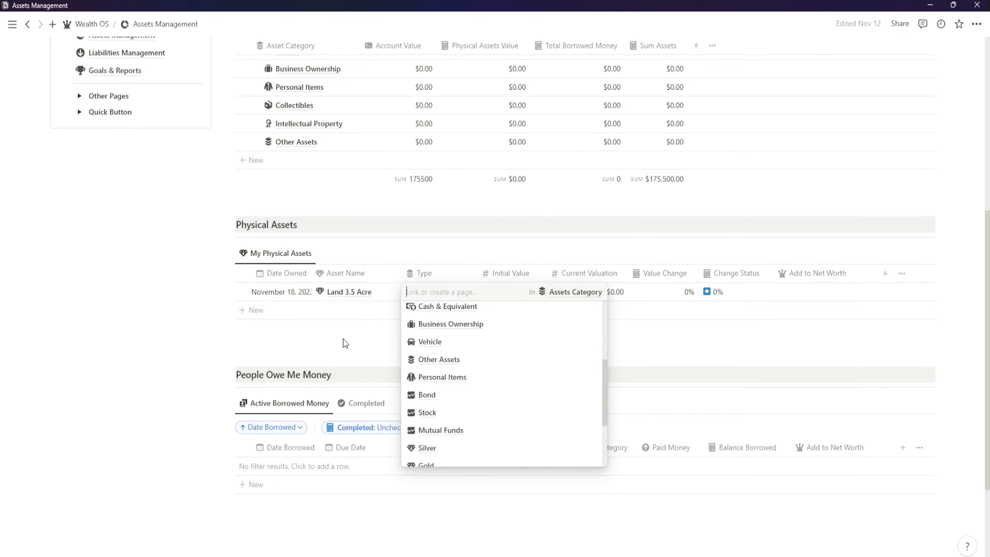
key(Escape)
Step: Set the land's initial value and current valuation to $40,000 each and link it to Net Worth
click(526, 292)
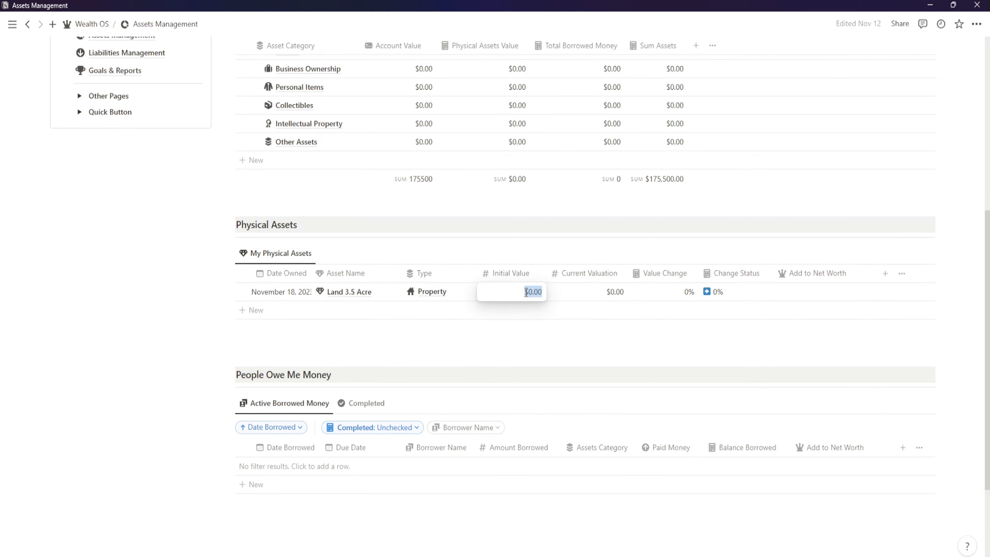
text(40000)
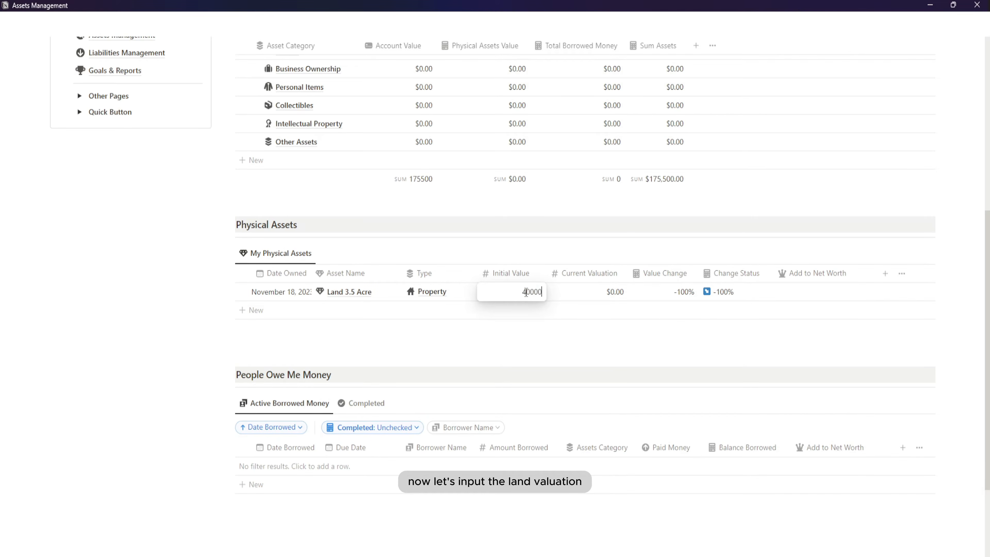
key(Return)
click(578, 291)
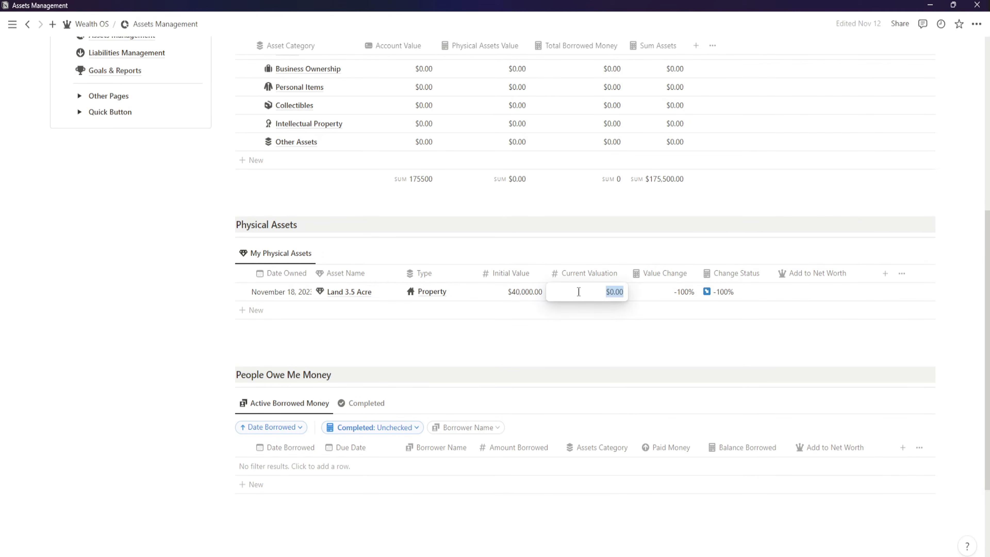
text(40,000)
key(Return)
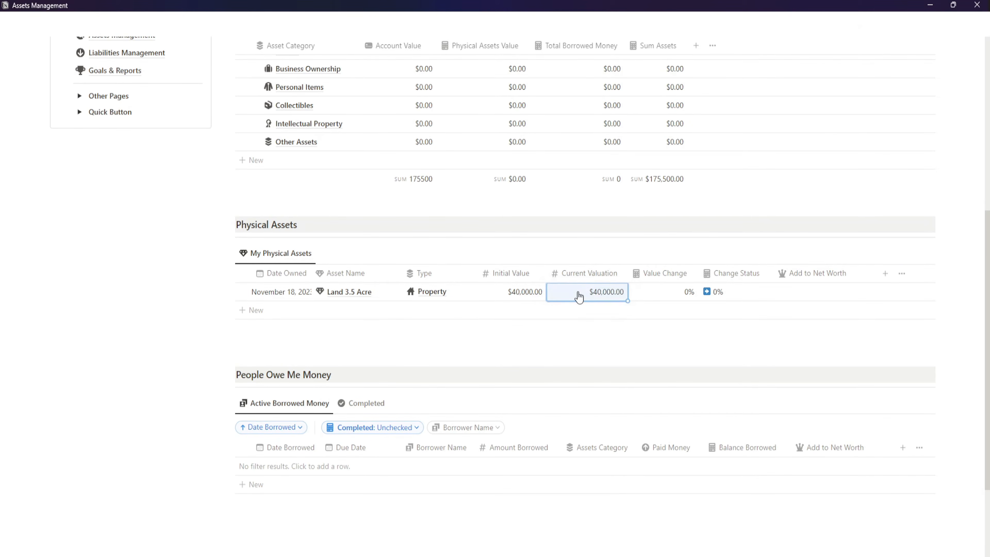
click(798, 292)
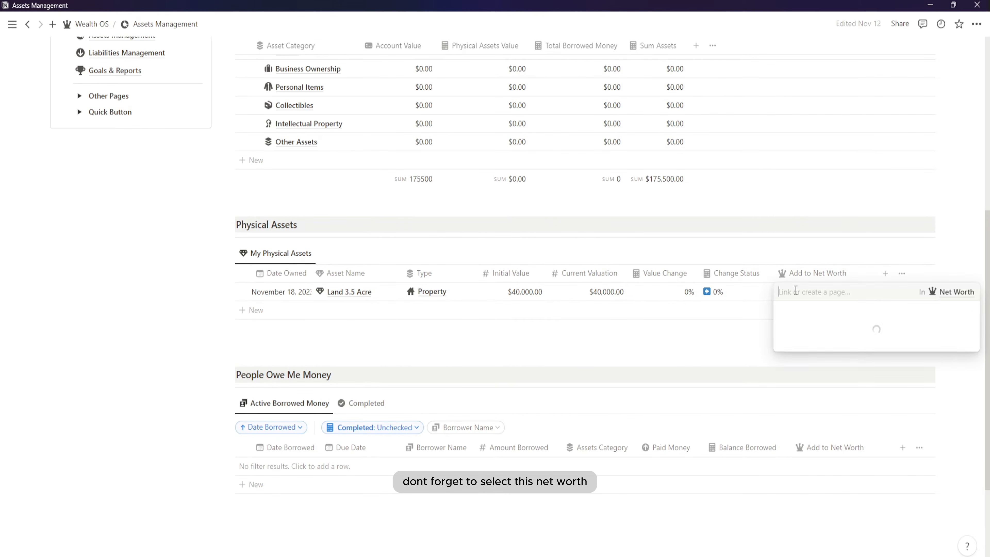
click(522, 336)
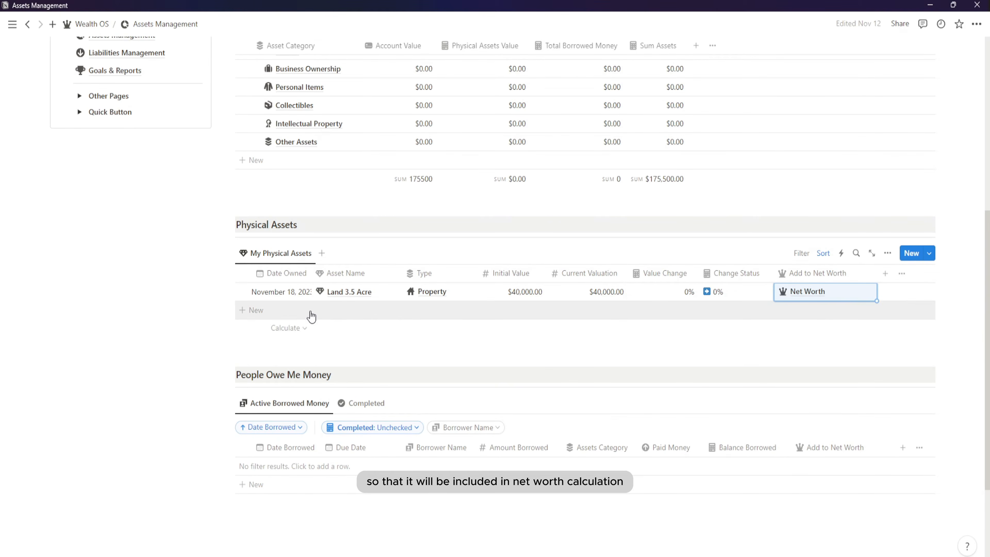
Step: Add a physical asset named Toyota Camry 2018 and set its type to Vehicle
click(338, 311)
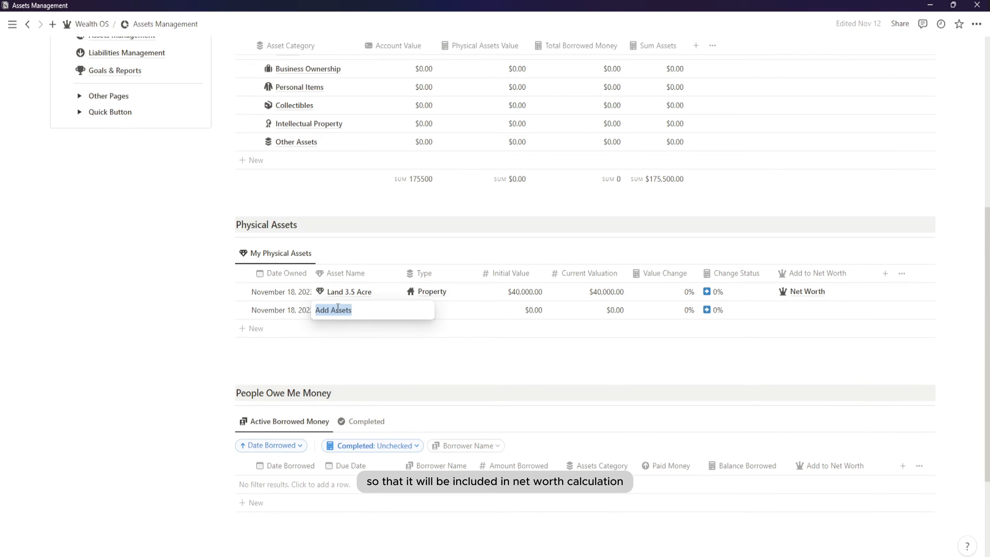
text(Toyota)
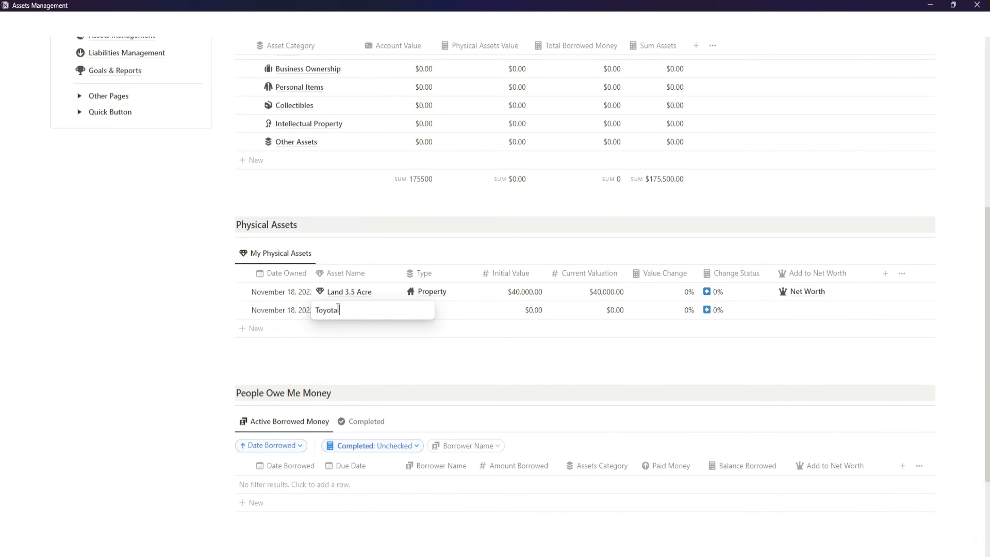
text( Cam)
key(Return)
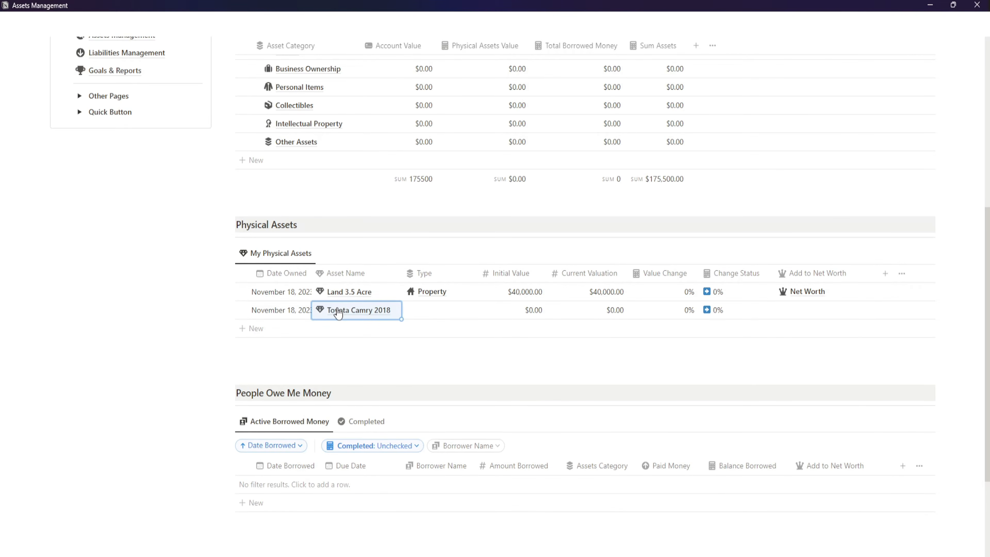
click(415, 314)
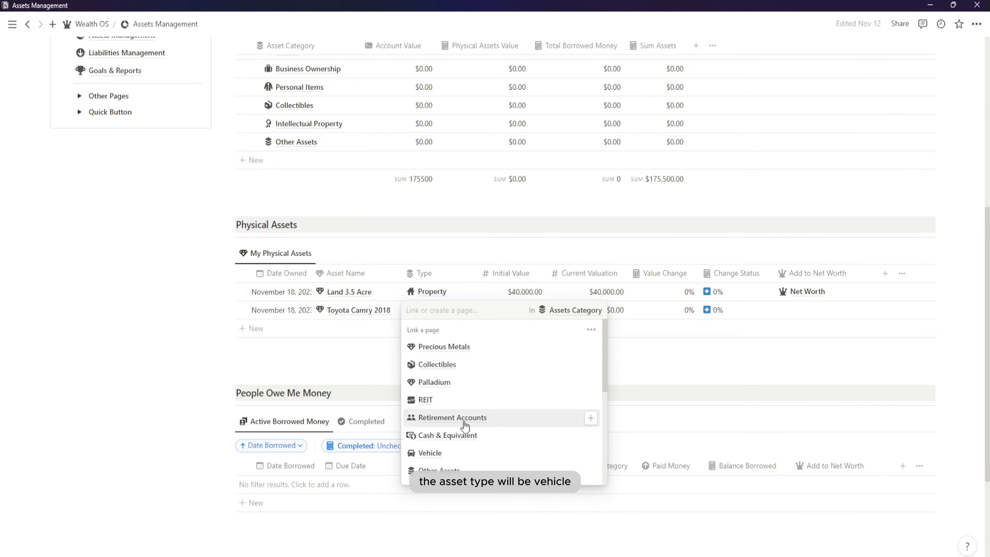
scroll(462, 423, down, 1)
click(442, 400)
click(343, 368)
Step: Set the Toyota Camry 2018's initial value and current valuation to $15,000 each
click(521, 309)
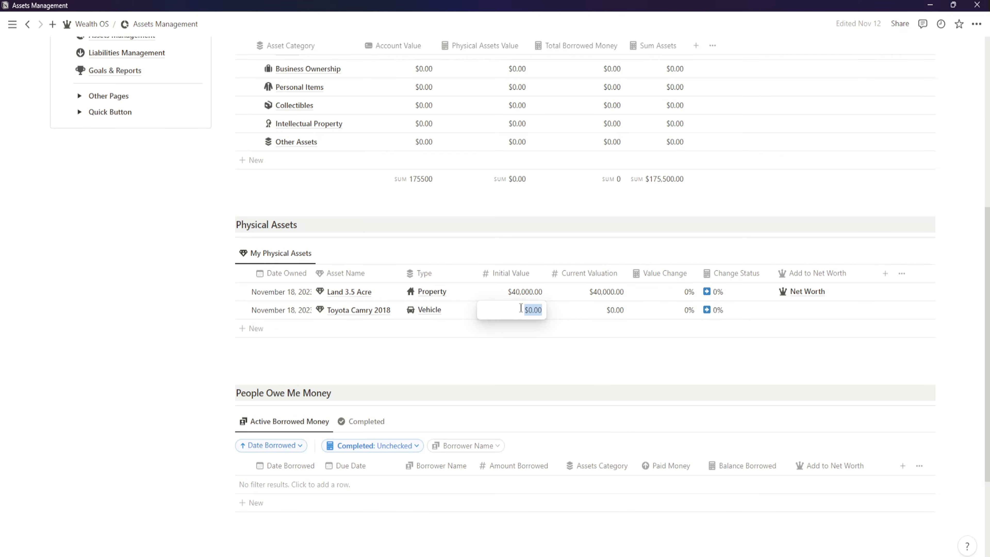
text(15000)
key(Return)
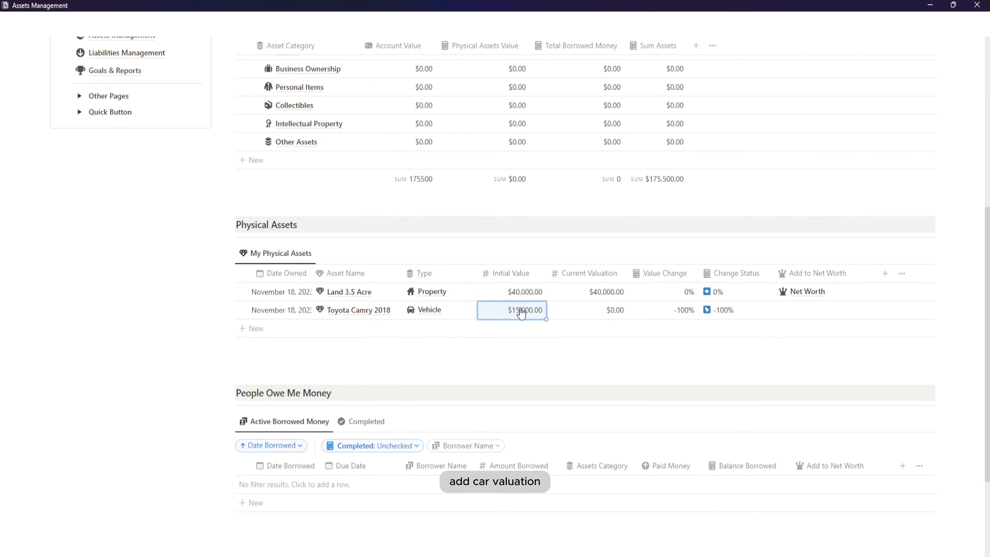
click(604, 310)
text(150)
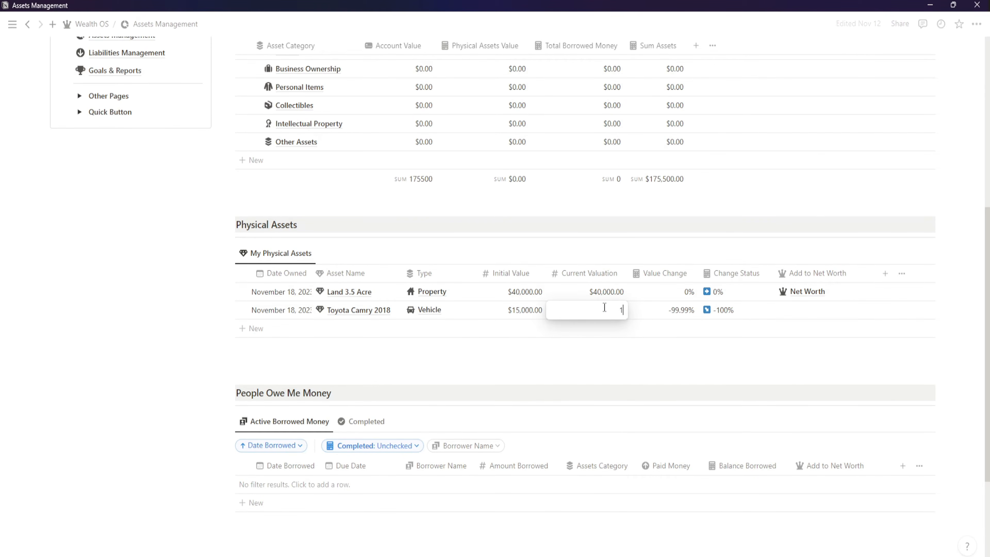
key(Return)
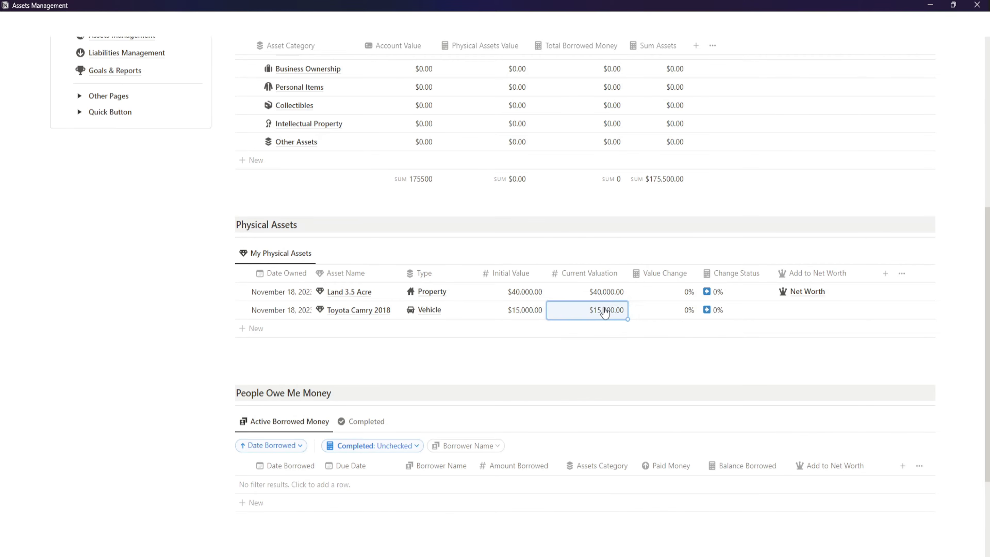
Step: Link the Toyota Camry 2018 to Net Worth and slightly widen the Date Owned column of the Physical Assets table
click(834, 312)
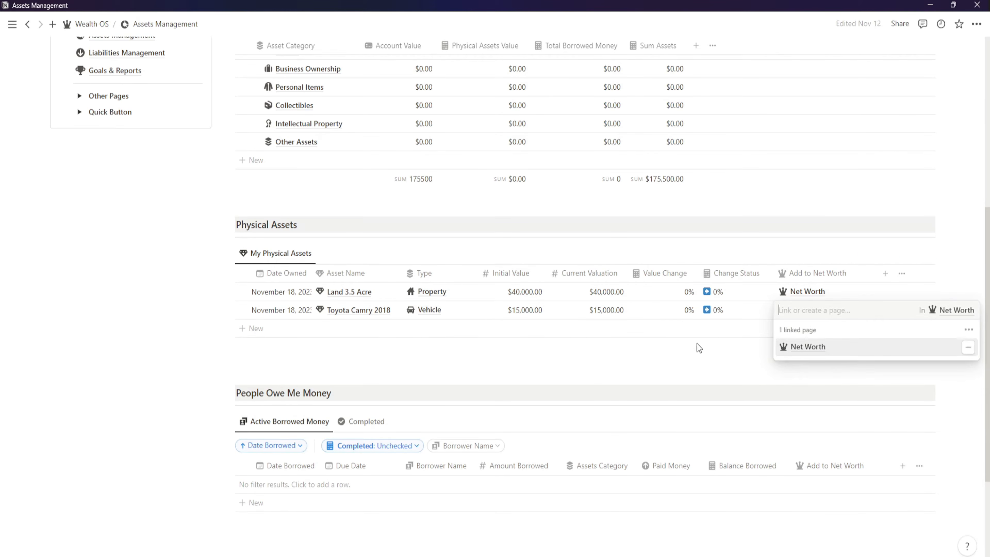
key(Escape)
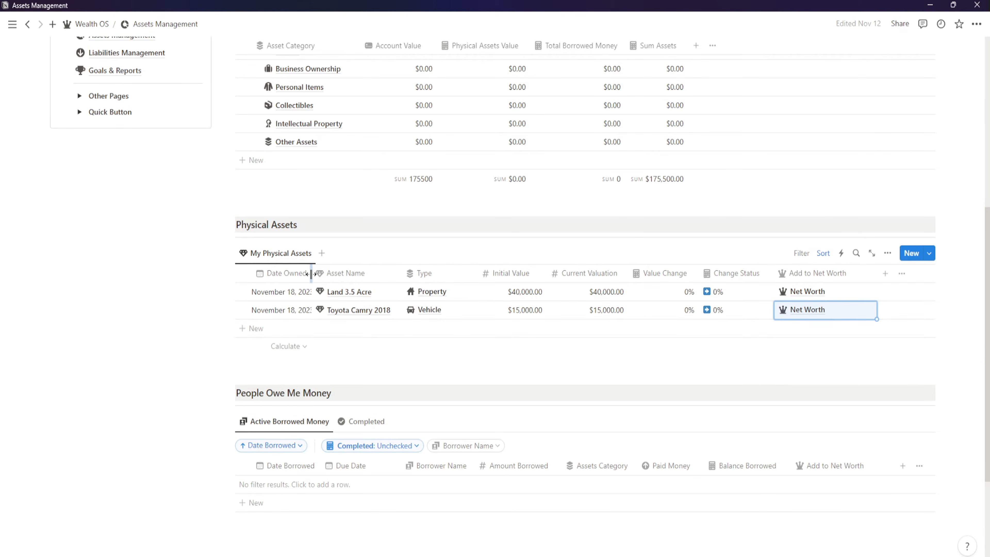
drag(314, 273, 322, 273)
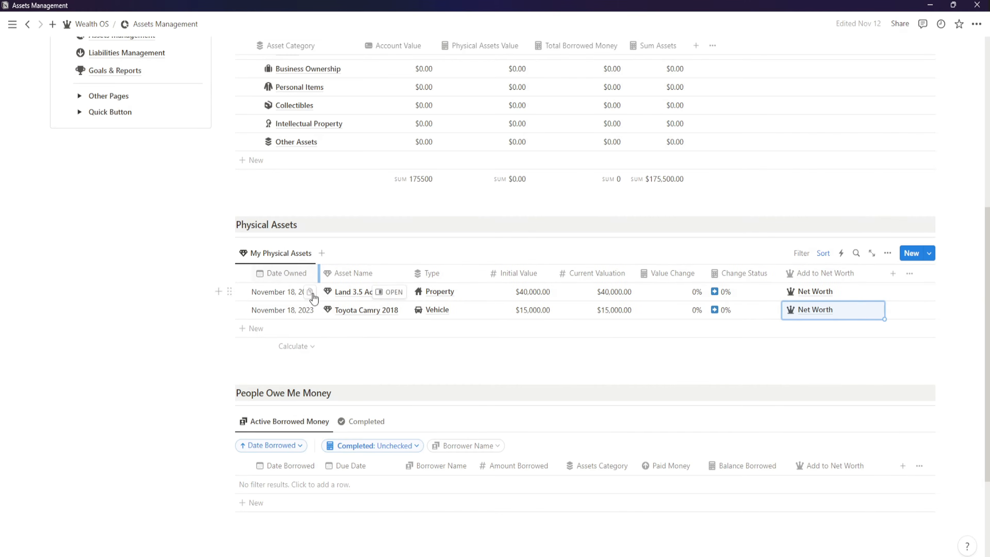
Step: Add a physical asset named Macbook Pro 2022 and set its type to Personal Items
click(357, 335)
text(Macb)
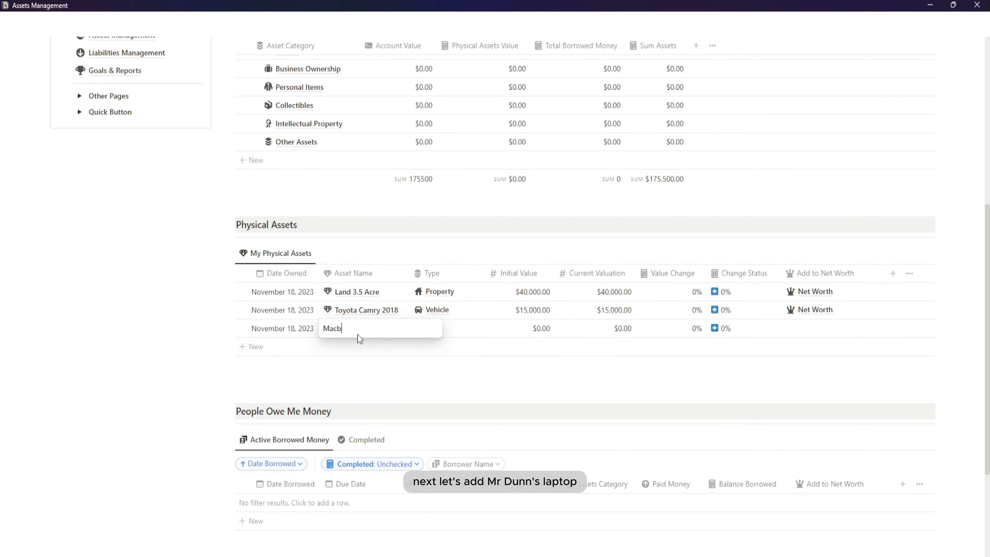
text(ook Pro)
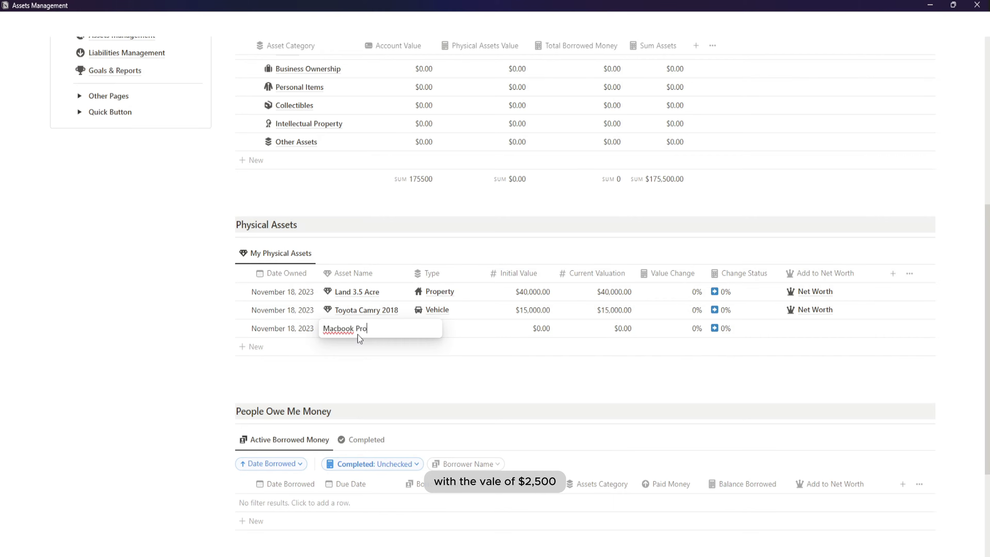
text( 2022)
click(444, 335)
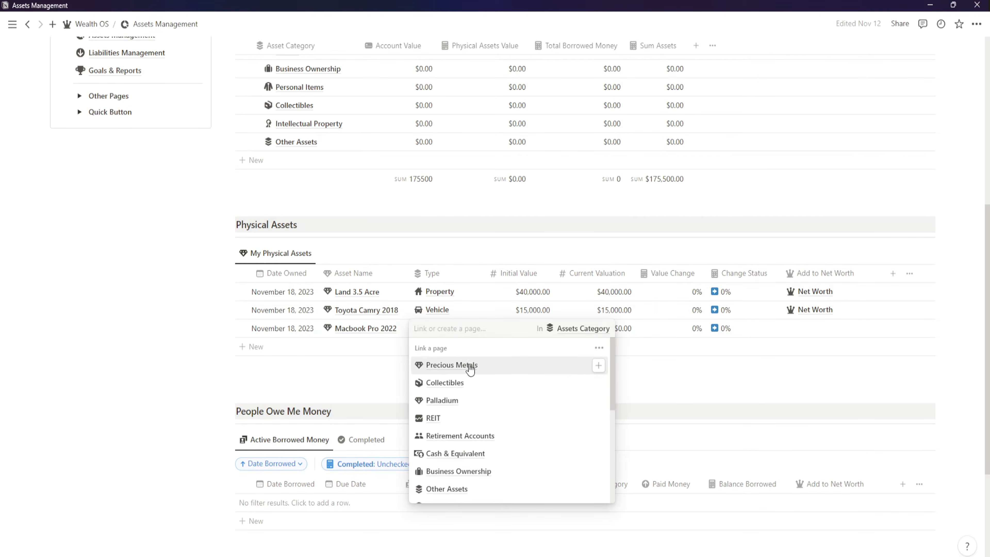
scroll(470, 374, down, 3)
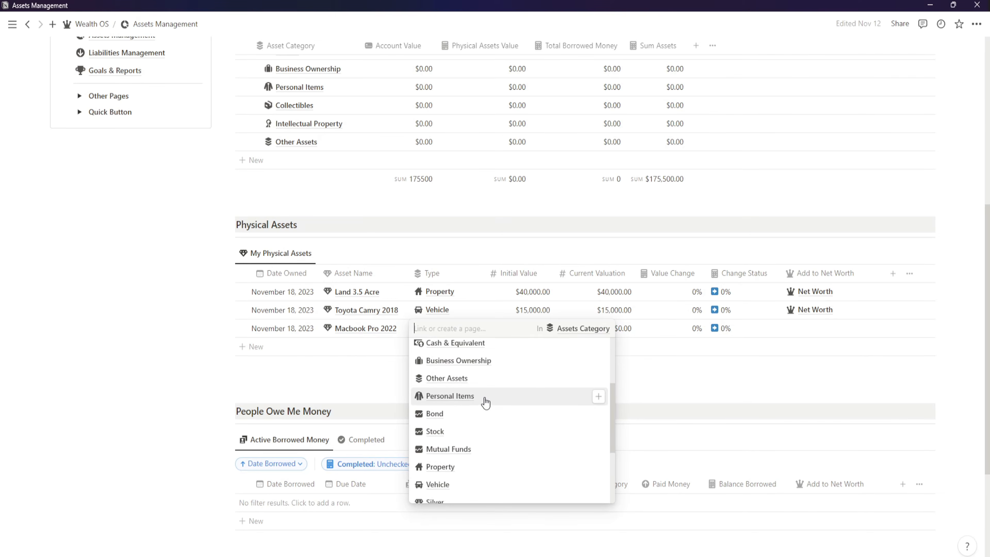
click(486, 403)
Step: Set the Macbook Pro 2022's initial value and current valuation to $2,500 each and link it to Net Worth
click(540, 331)
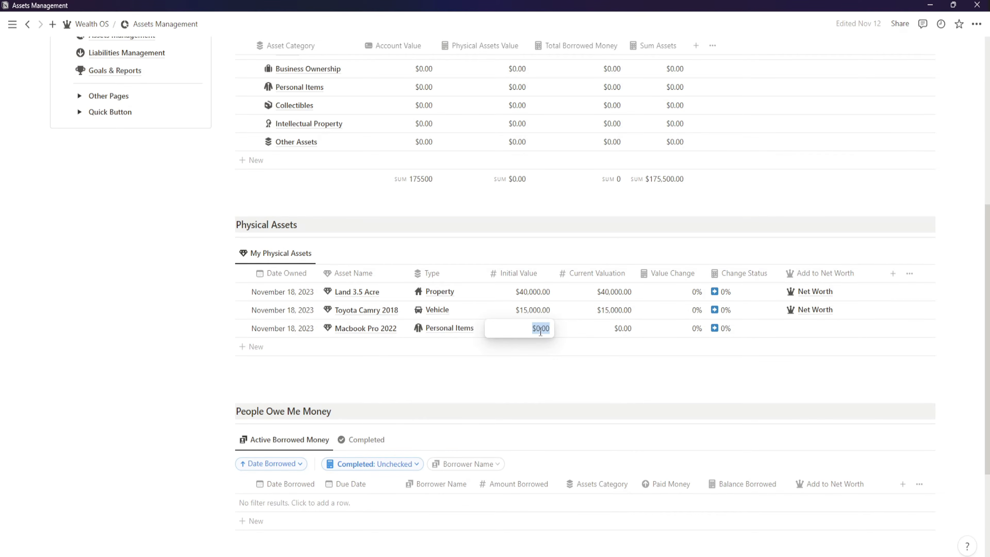
text(2500)
key(Return)
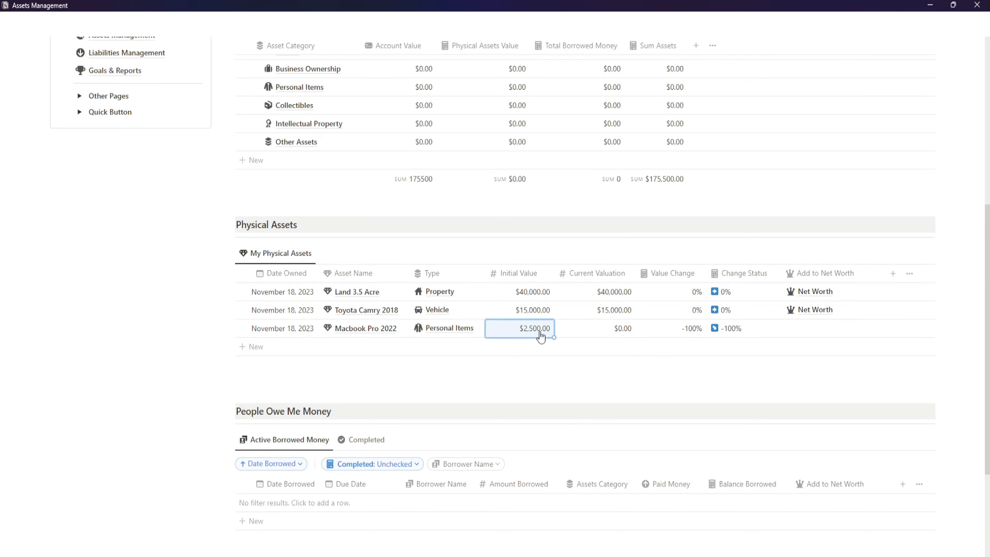
click(587, 332)
text(2,500)
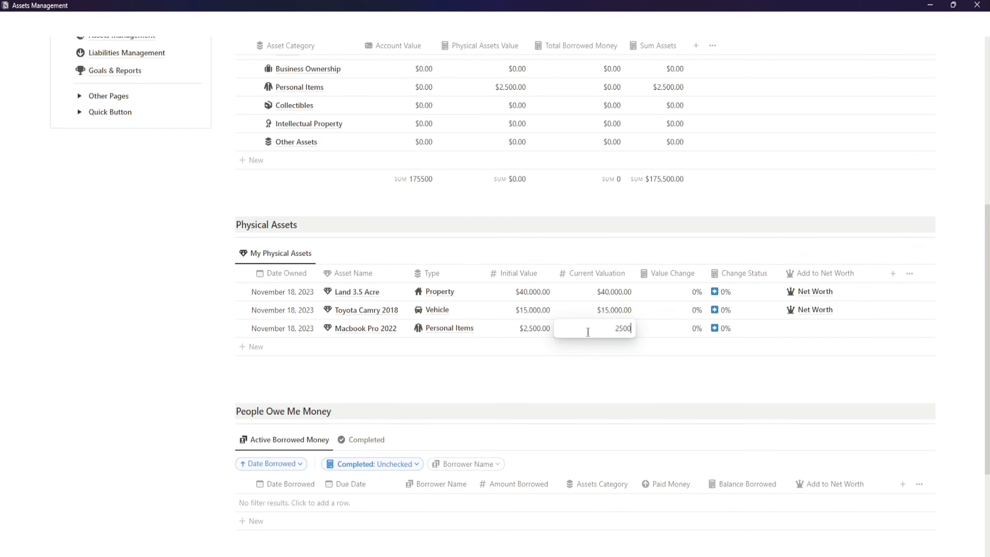
key(Return)
click(817, 327)
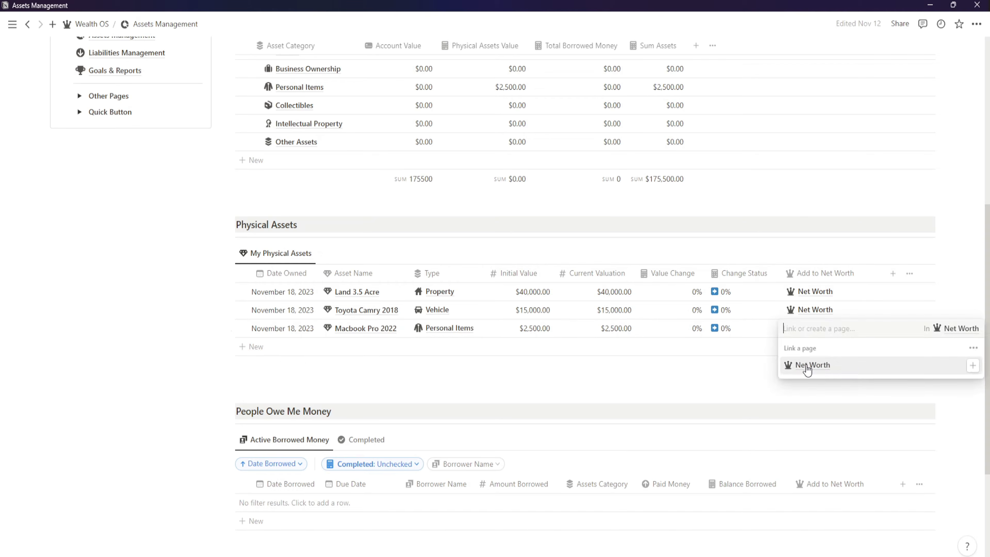
key(Escape)
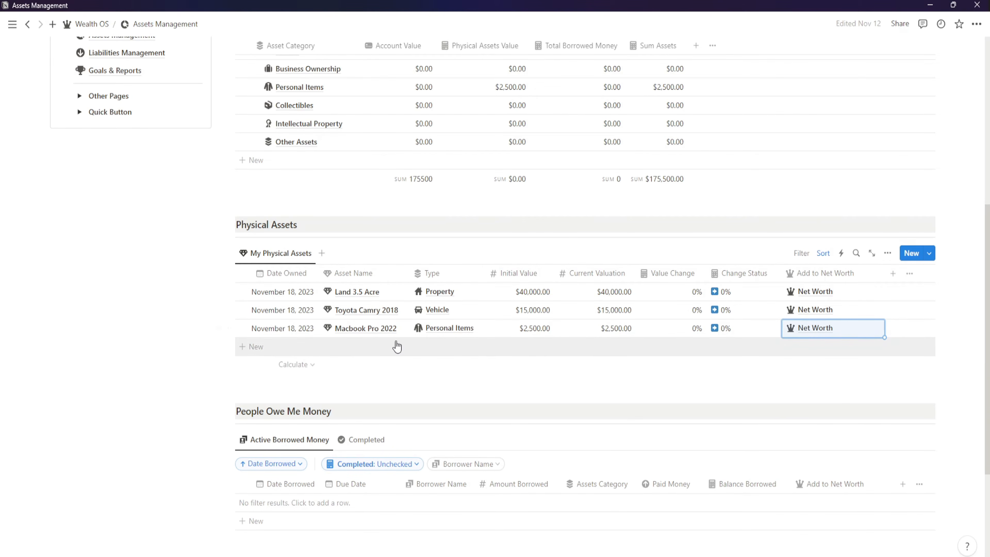
Step: Add a physical asset named Gold and assign it both the Gold and Precious Metals types
click(270, 353)
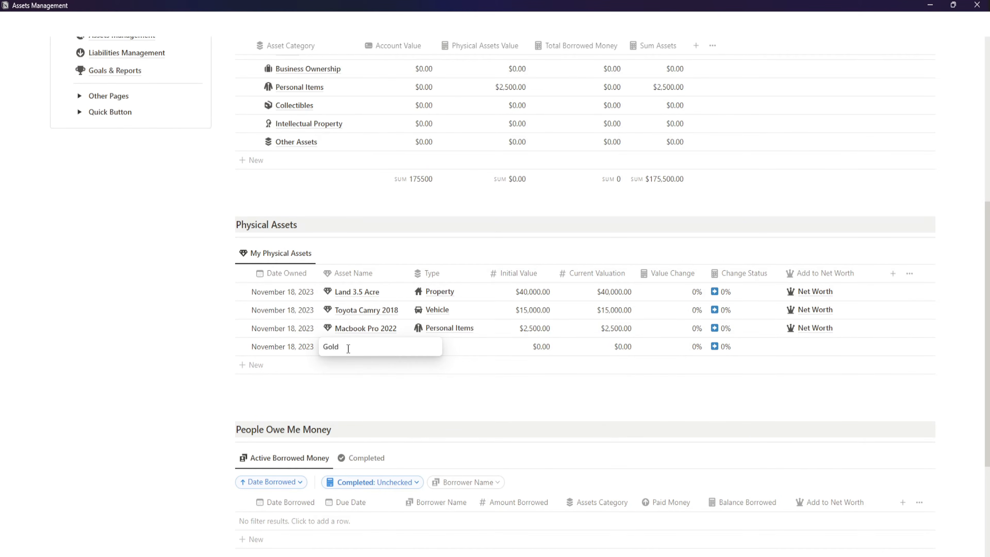
key(Return)
click(457, 348)
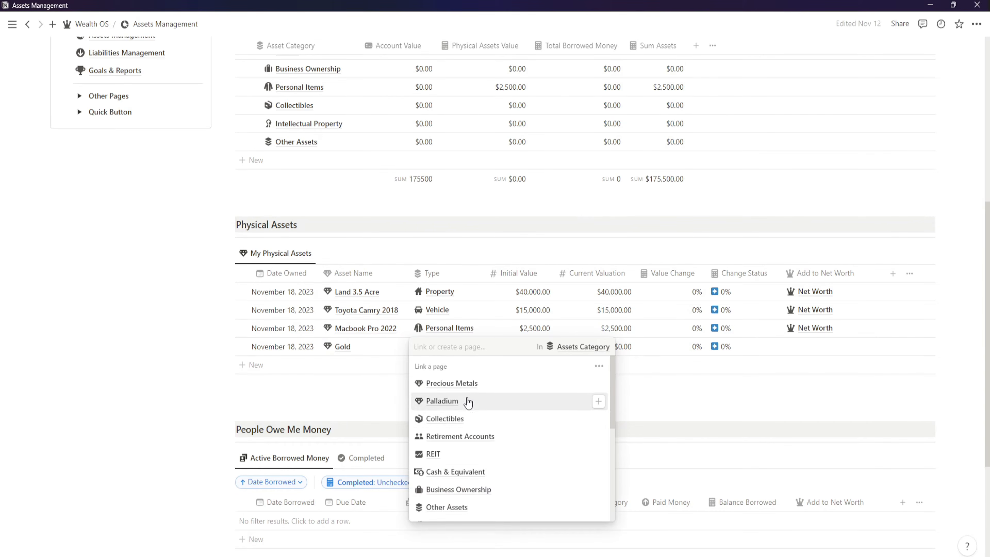
scroll(486, 452, down, 5)
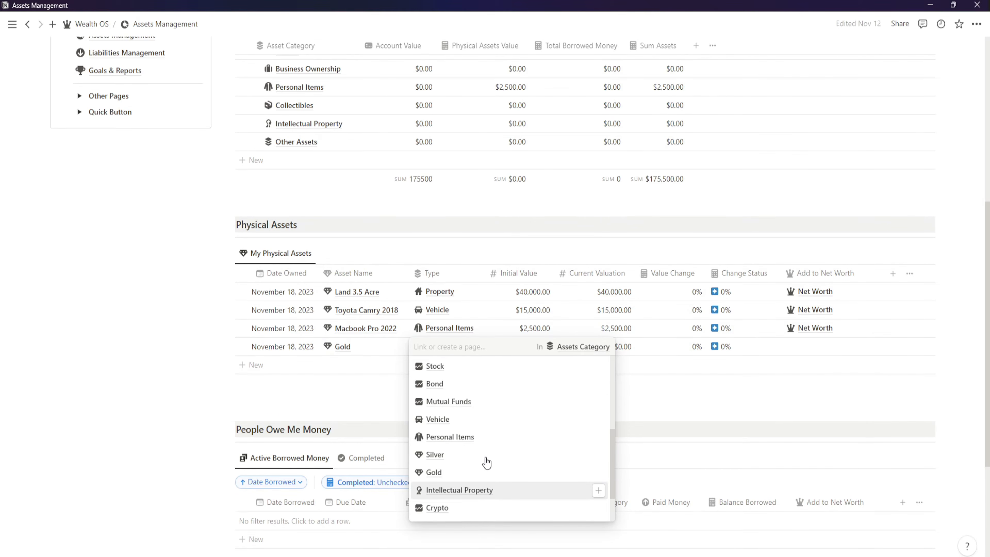
scroll(485, 464, down, 2)
scroll(482, 468, up, 2)
text(g)
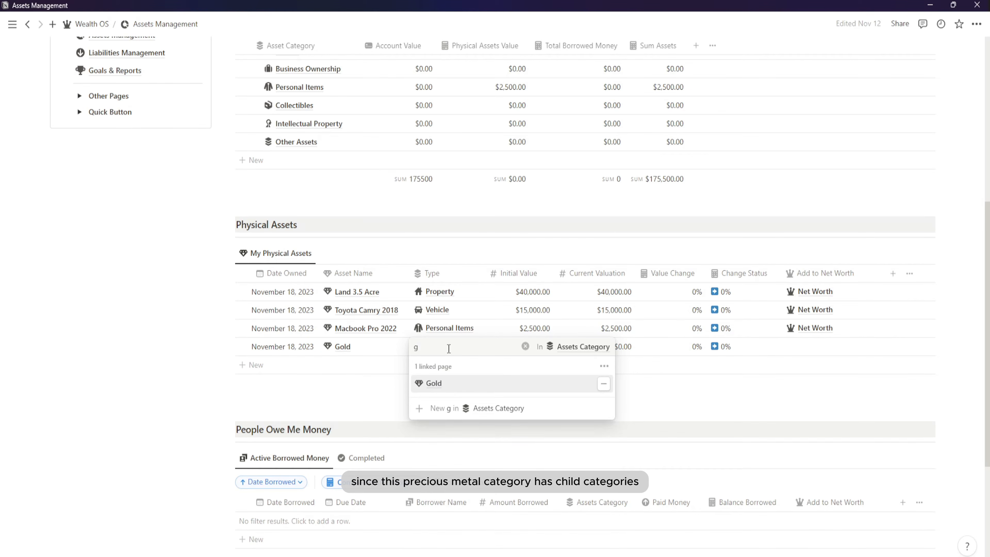
key(BackSpace)
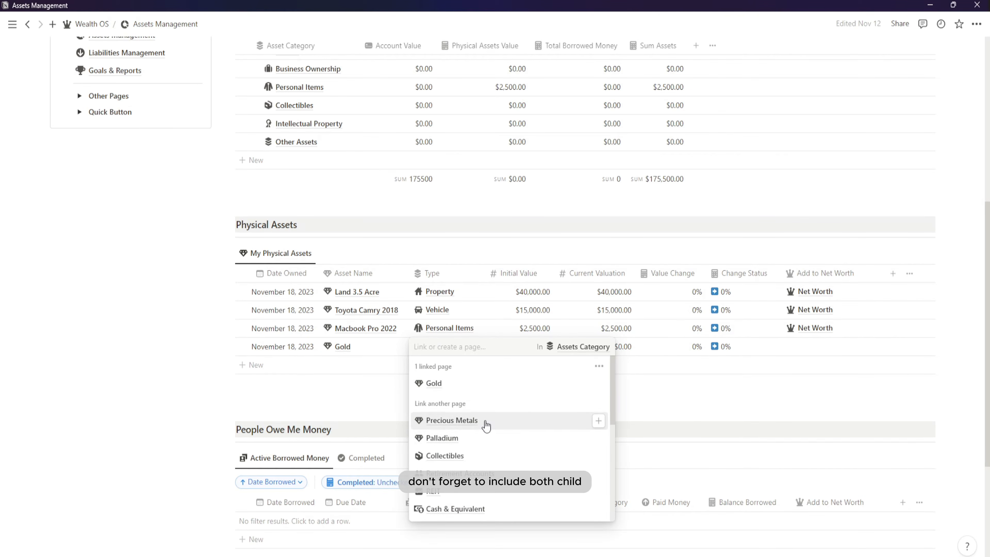
click(486, 423)
key(Escape)
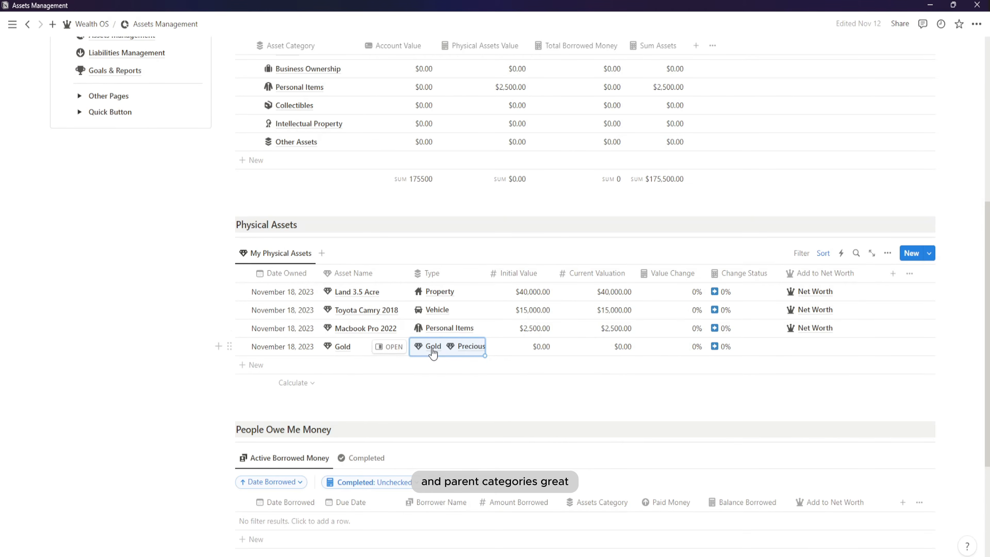
Step: Set the Gold asset's initial value and current valuation to $16,000 each and link it to Net Worth
click(537, 344)
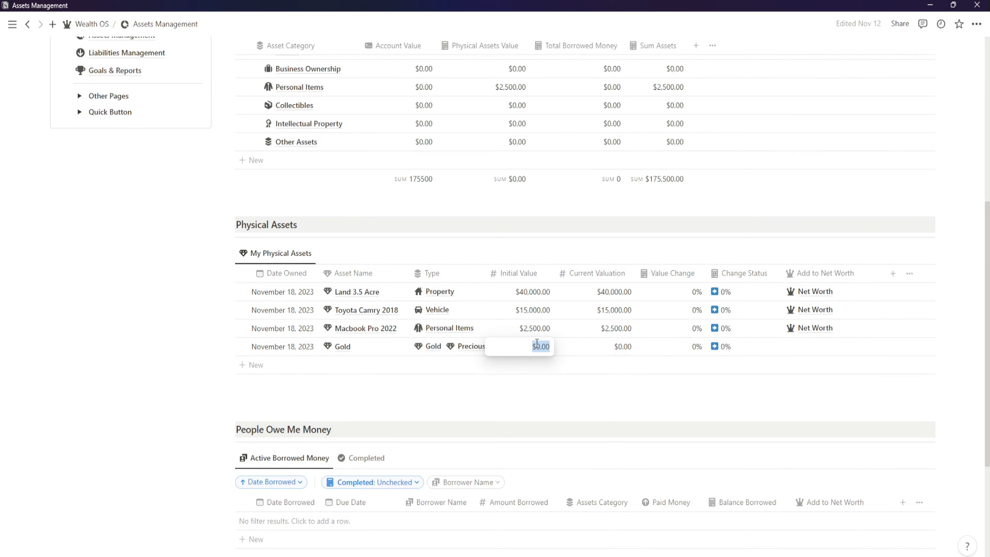
text(16)
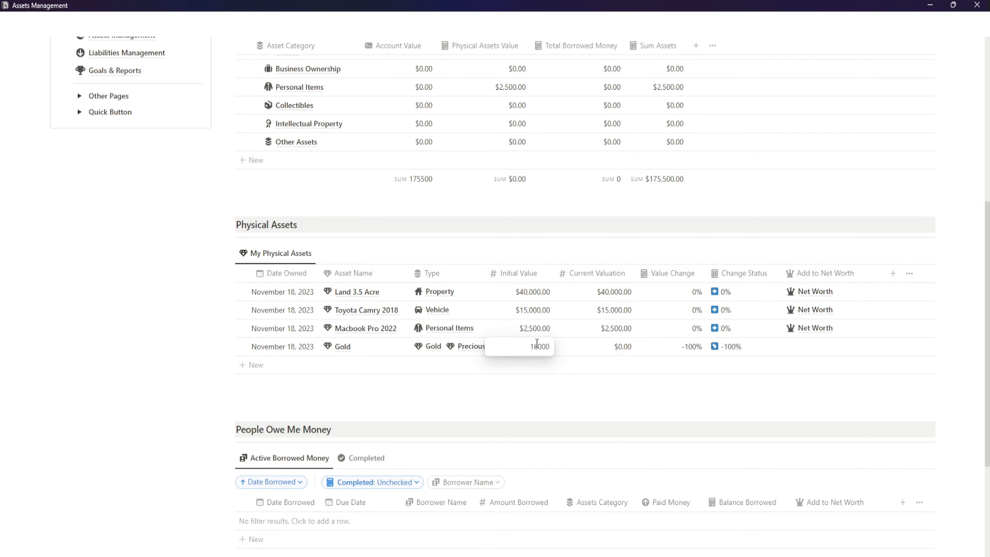
click(622, 347)
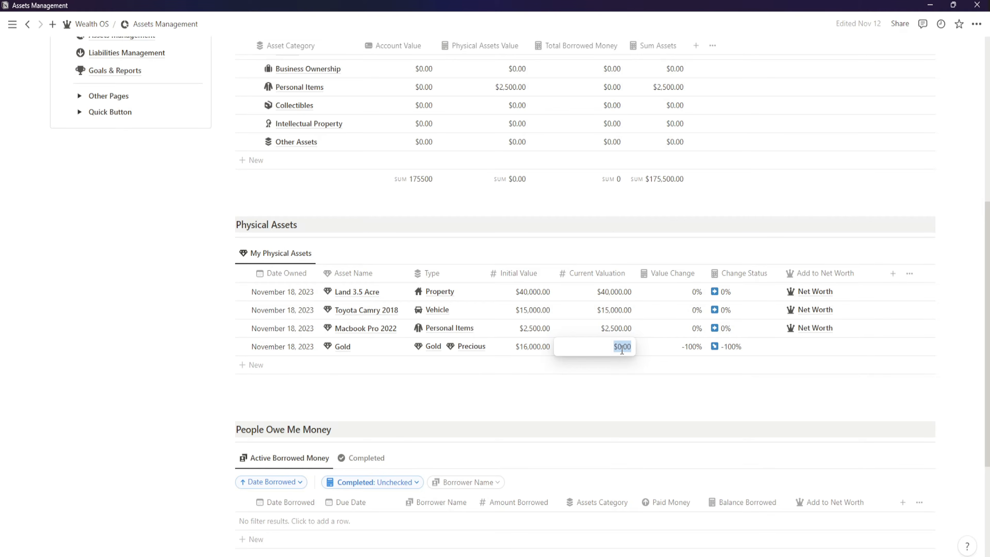
text(160)
key(Return)
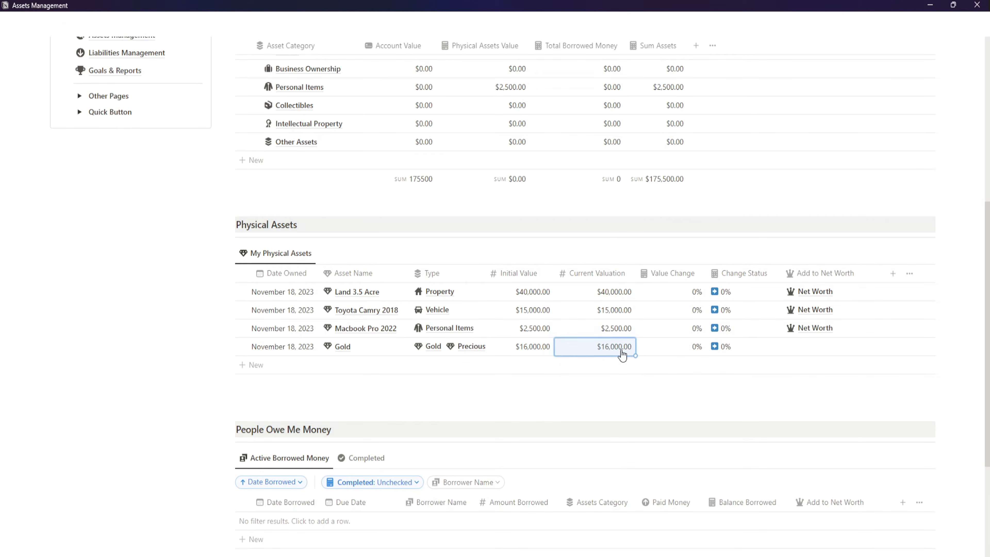
click(809, 347)
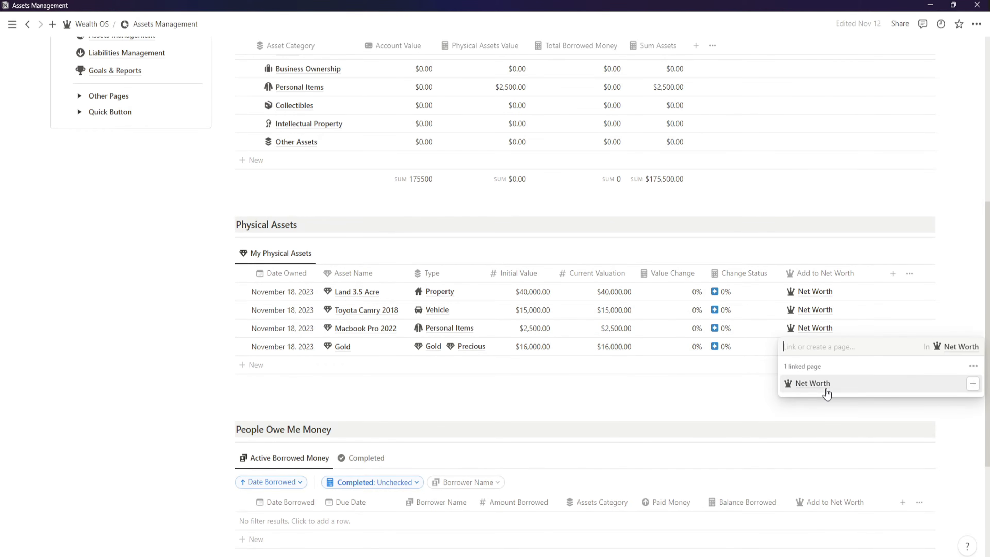
key(Escape)
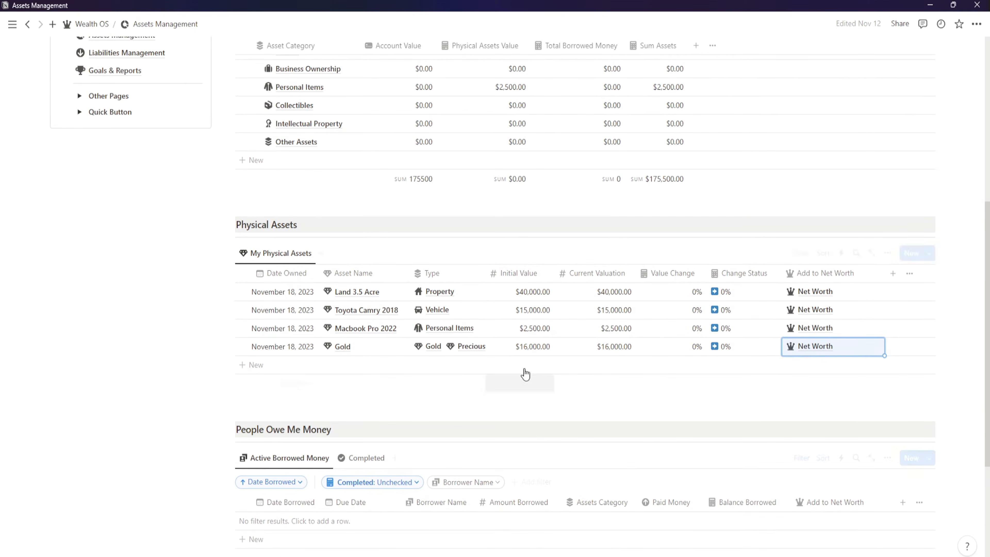
Step: Review the asset category values, then return to the Wealth OS home page and check the total assets and net worth
click(277, 253)
click(119, 347)
scroll(491, 397, up, 4)
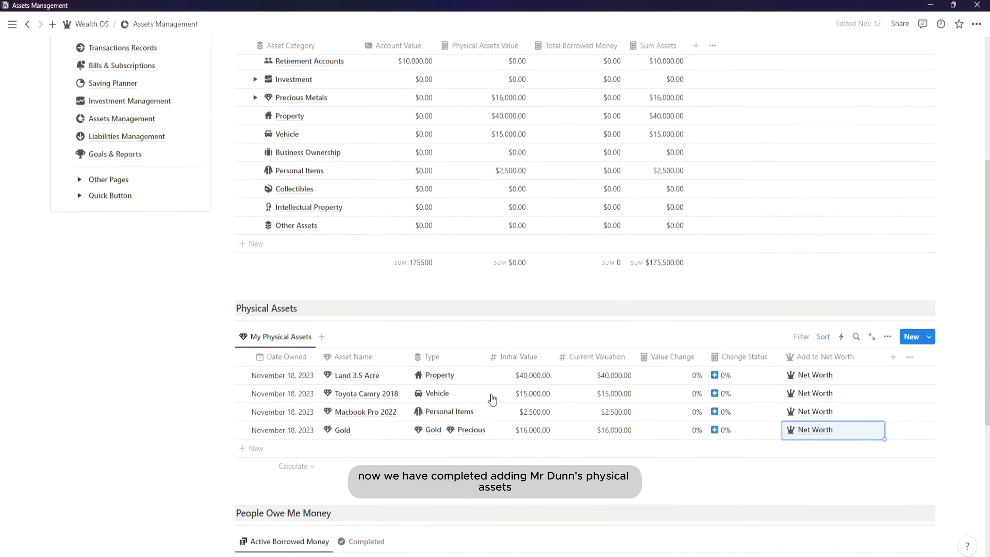
click(285, 93)
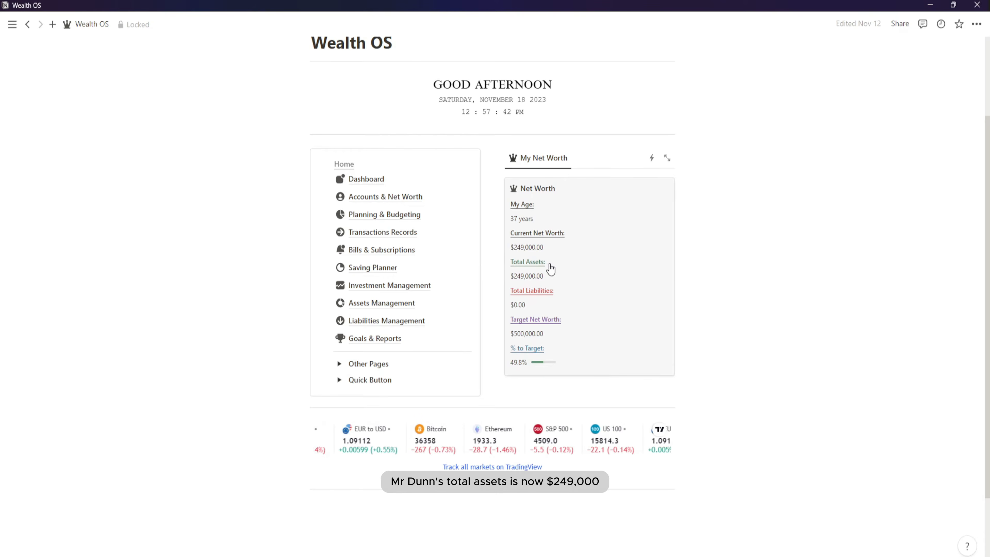
scroll(514, 309, up, 3)
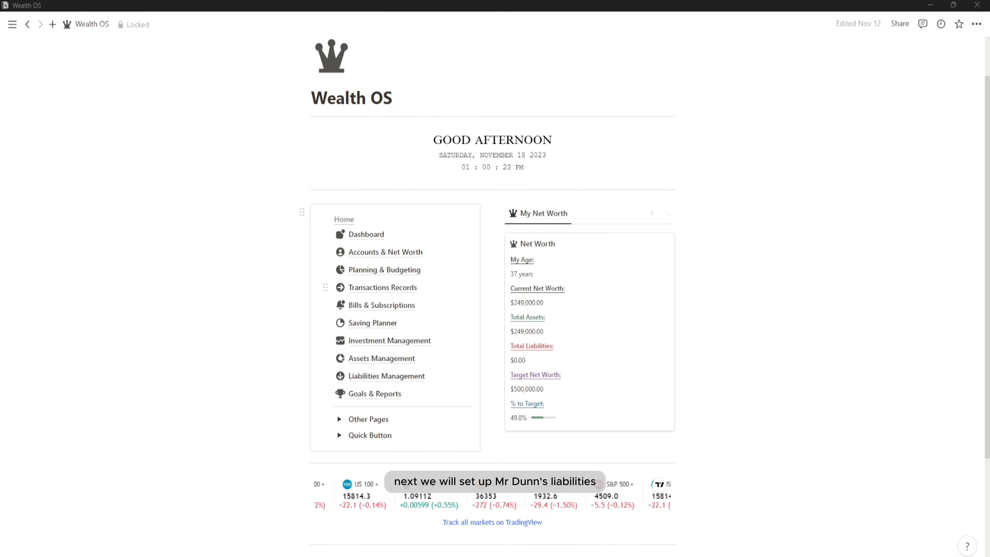
scroll(390, 284, down, 2)
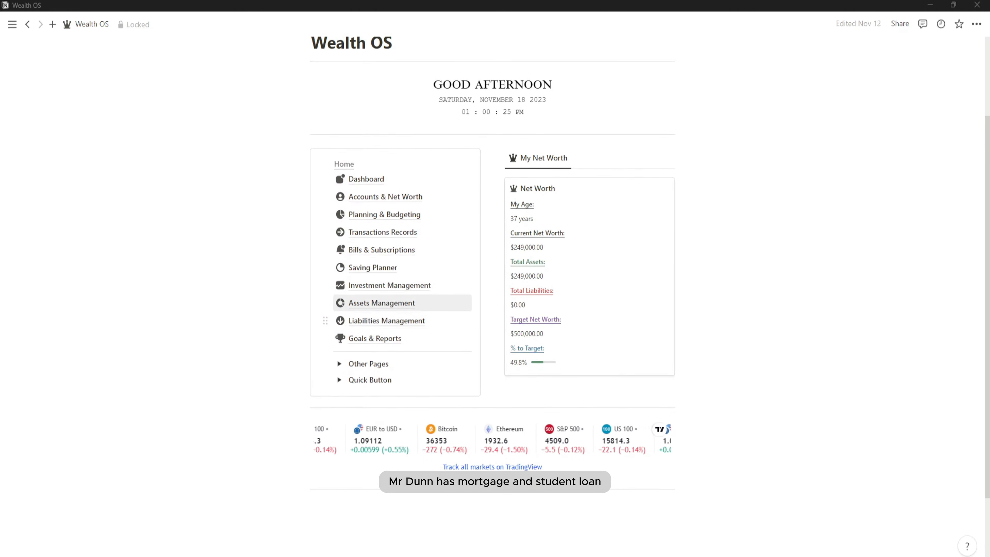
Step: On the Liabilities Management page, add a loan named Mortgage and set its liability category to Mortgage
click(399, 320)
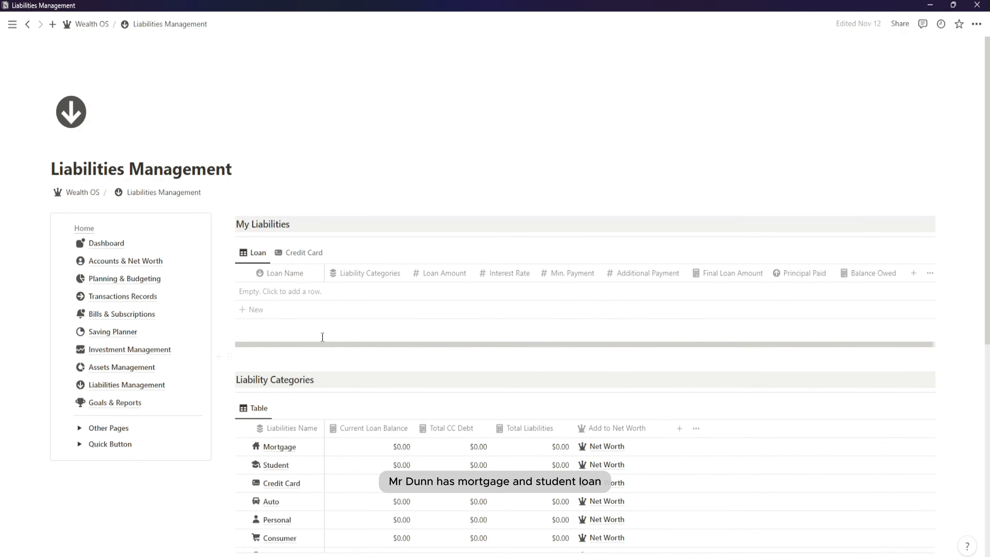
click(283, 292)
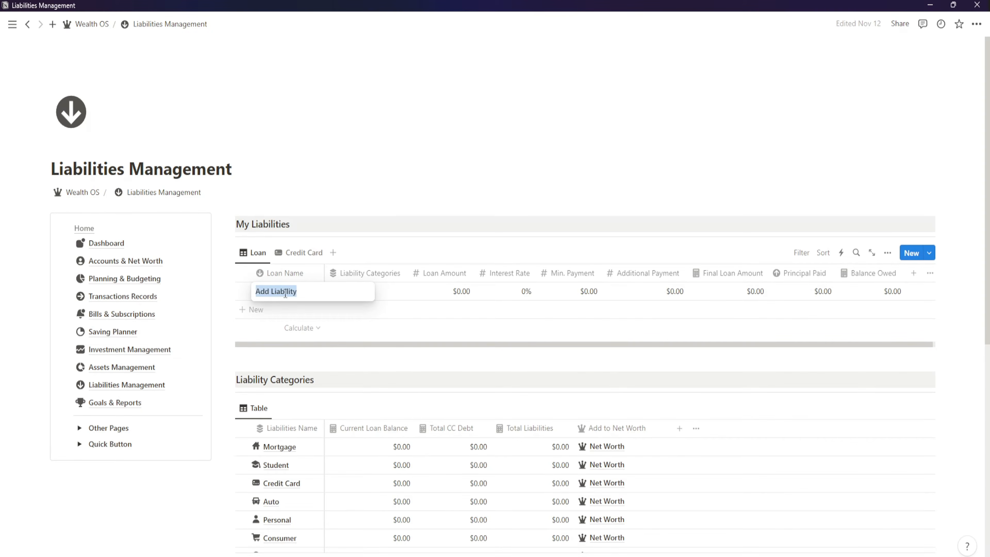
text(Mortgage)
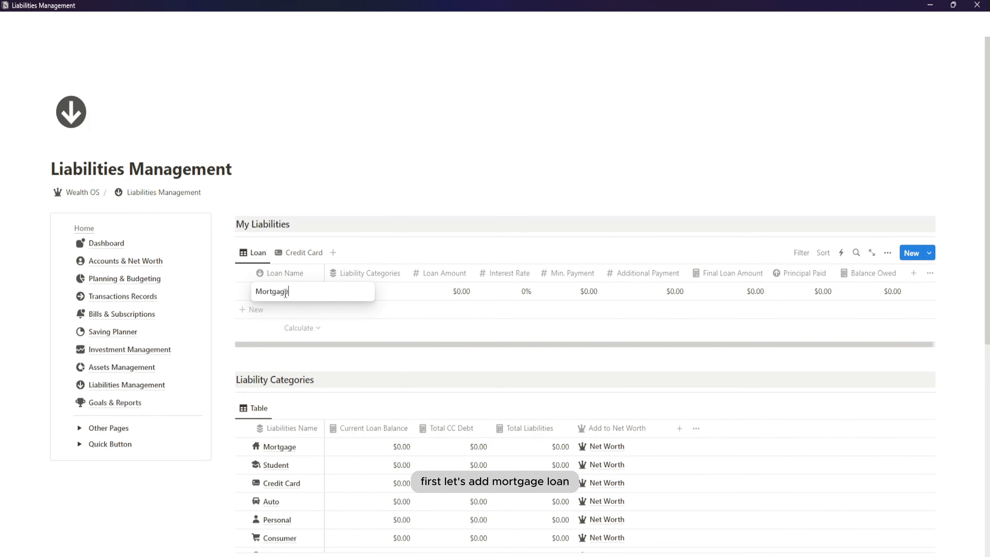
key(Return)
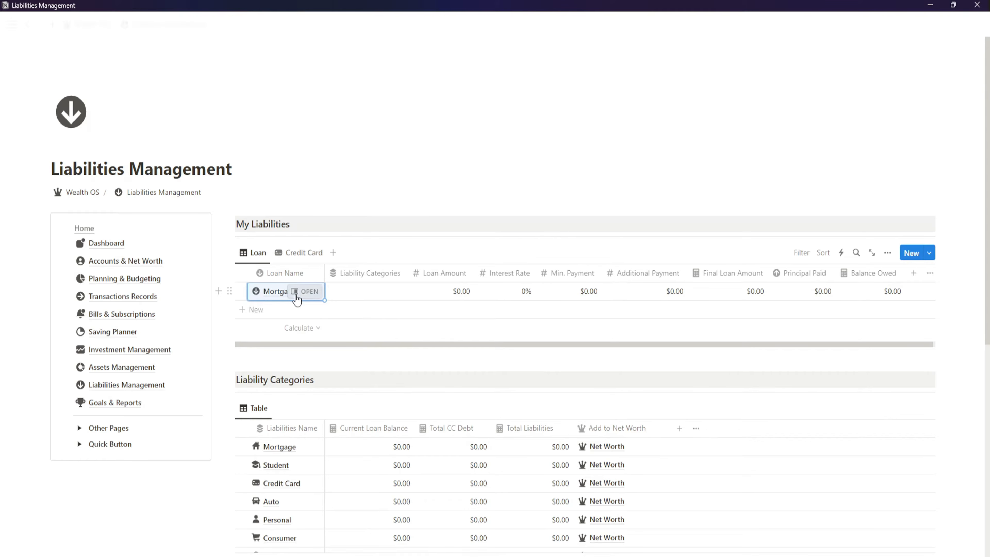
click(343, 293)
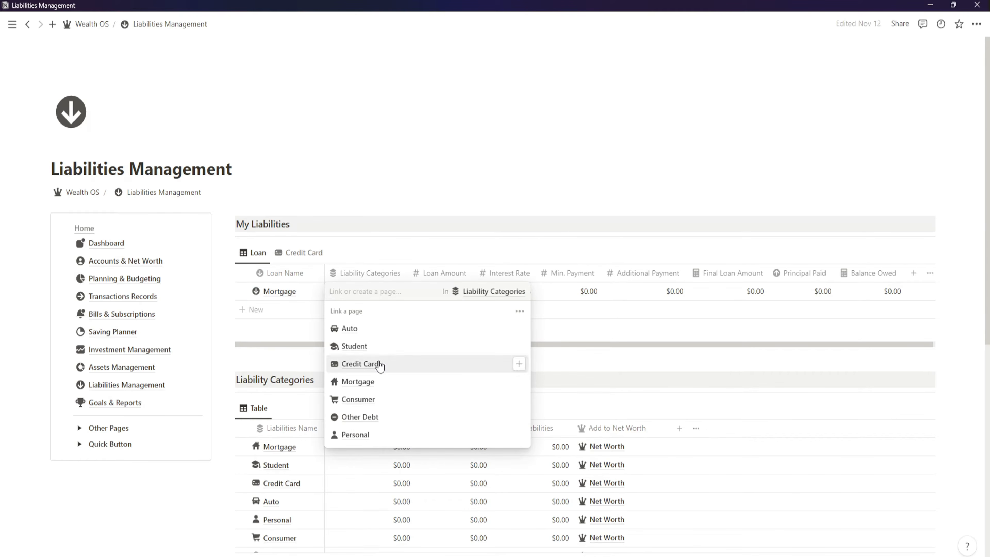
click(380, 382)
click(287, 343)
Step: Set the Mortgage loan's amount to $120,000 and its interest rate to 7%
click(455, 298)
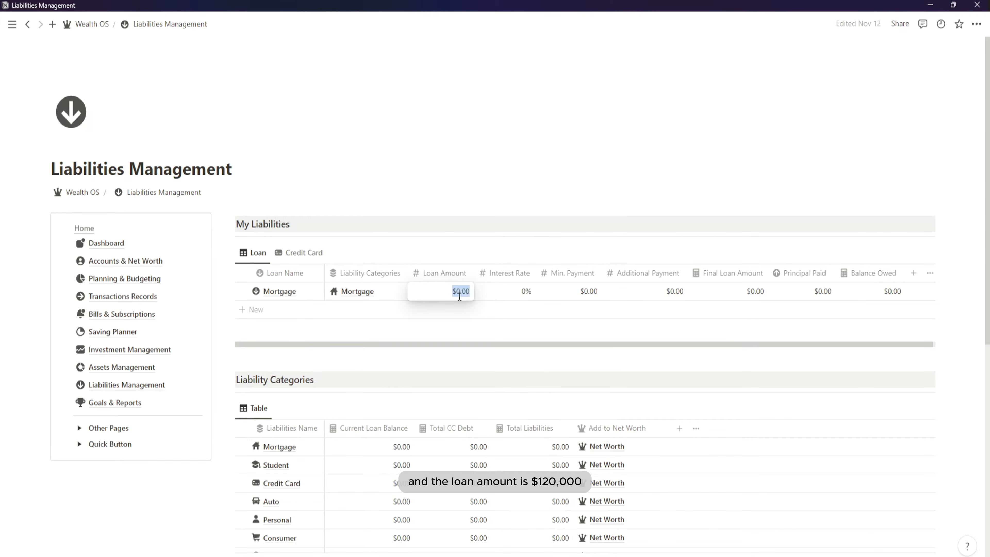
text(120)
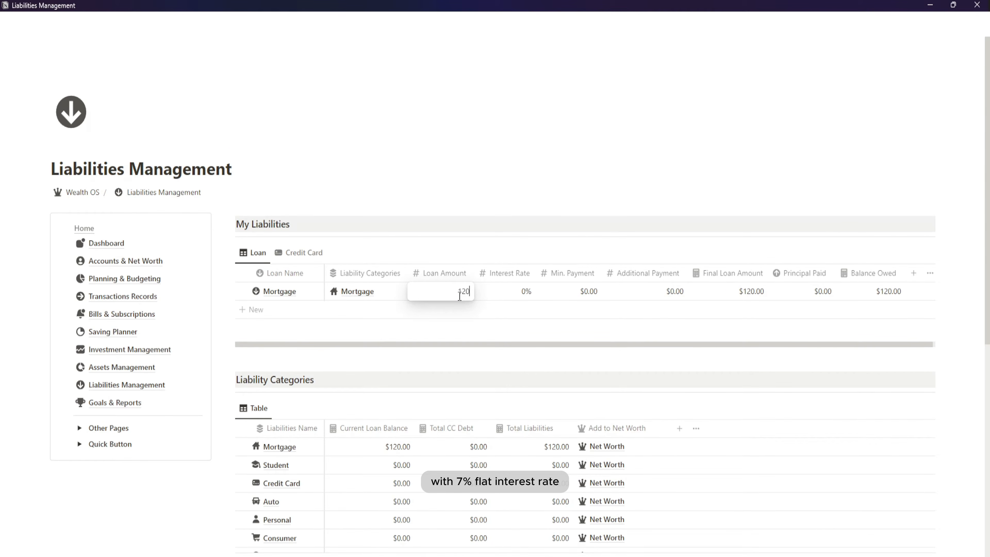
text(,000)
key(Return)
click(506, 295)
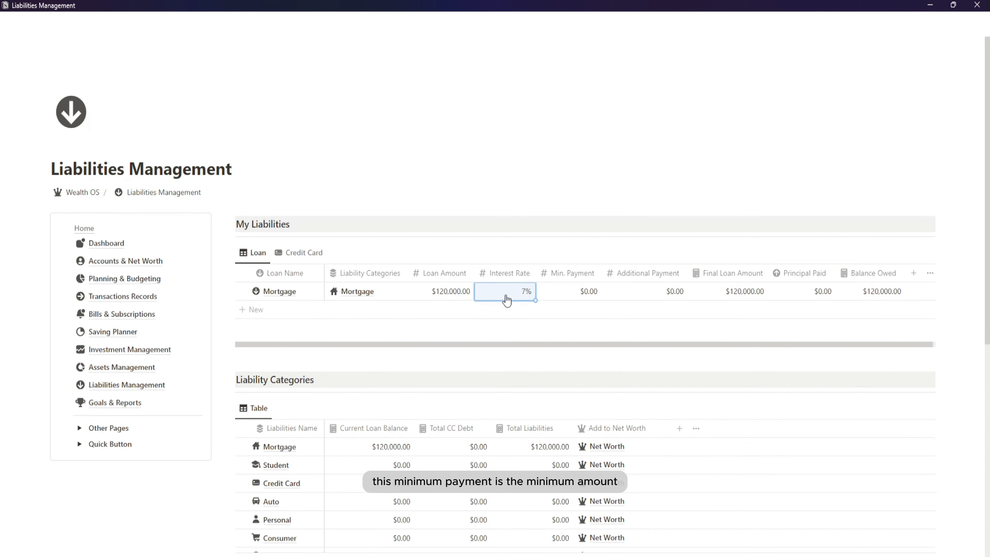
click(573, 292)
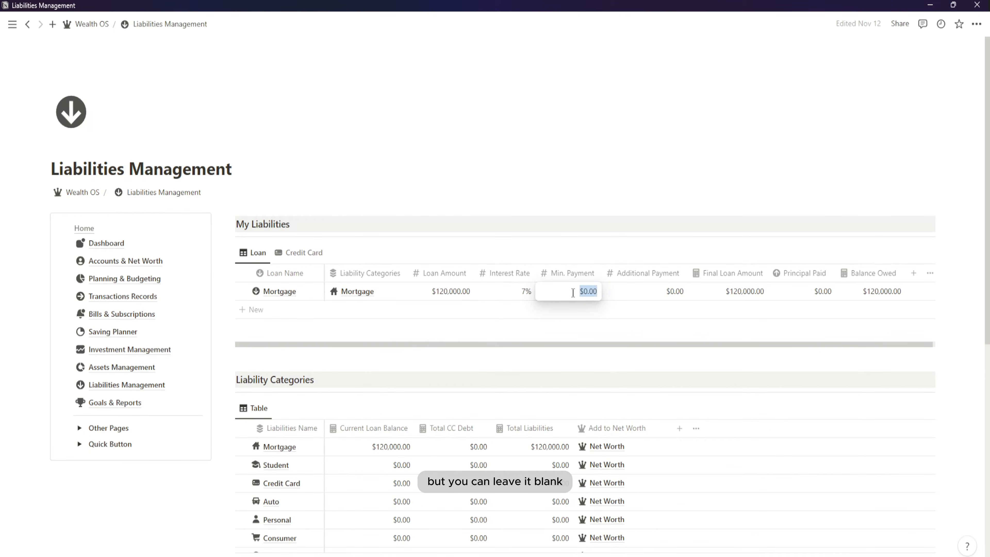
key(Return)
click(644, 292)
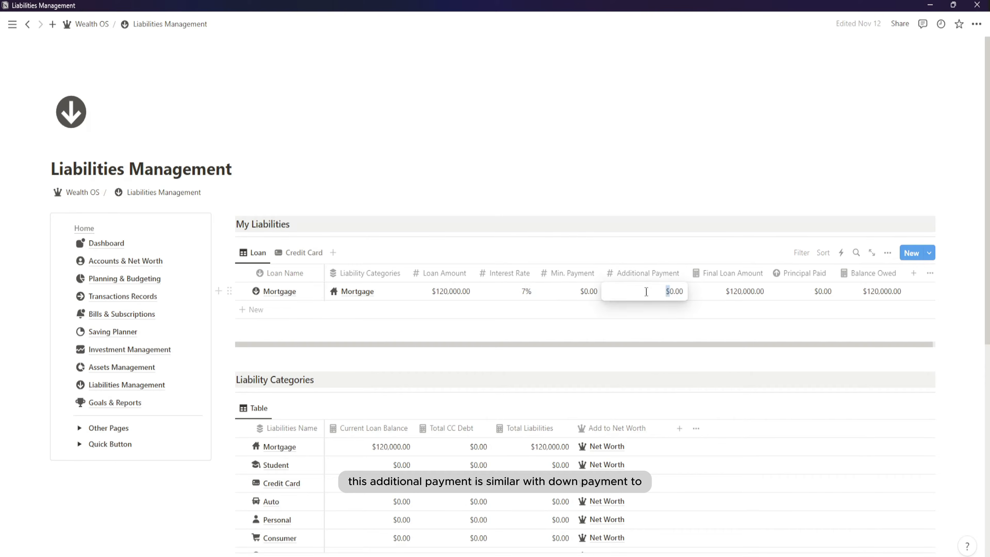
key(Return)
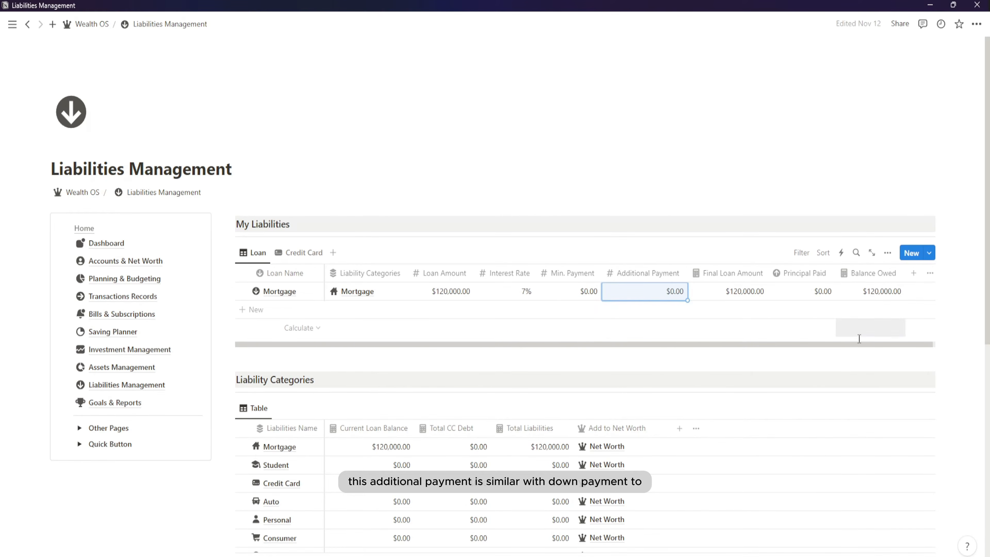
click(857, 338)
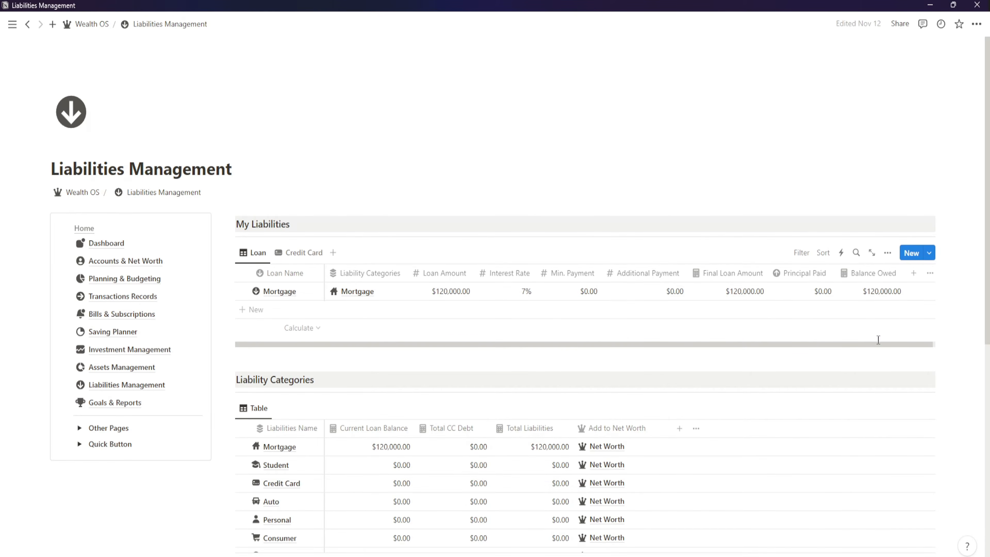
drag(878, 344, 855, 345)
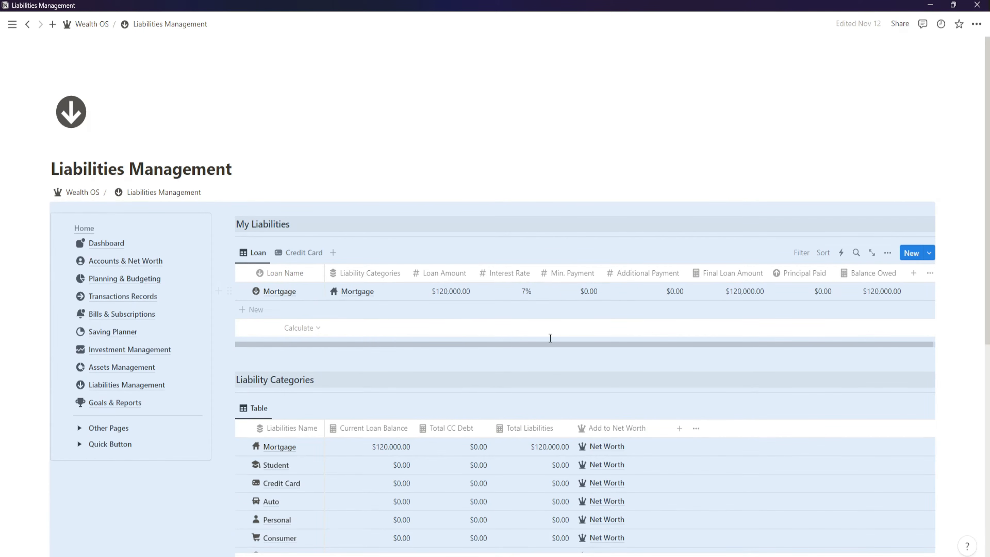
Step: Add a second loan named Student Loan and set its liability category to Student
click(273, 309)
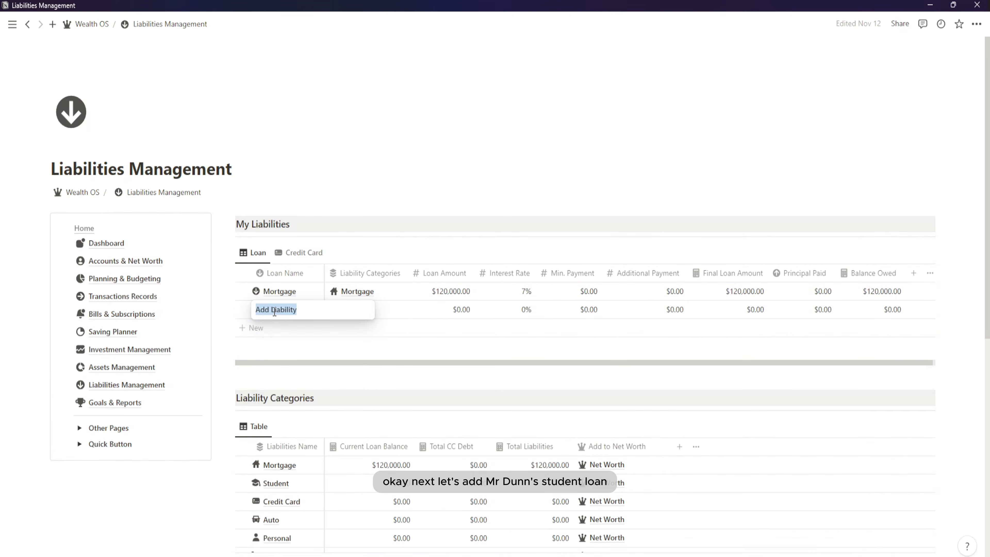
text(Student Loan)
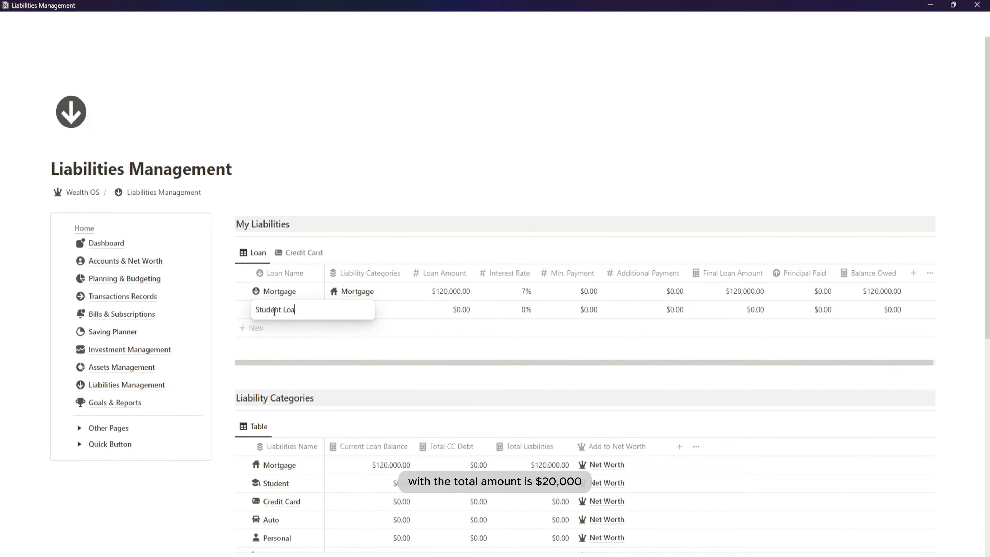
key(Return)
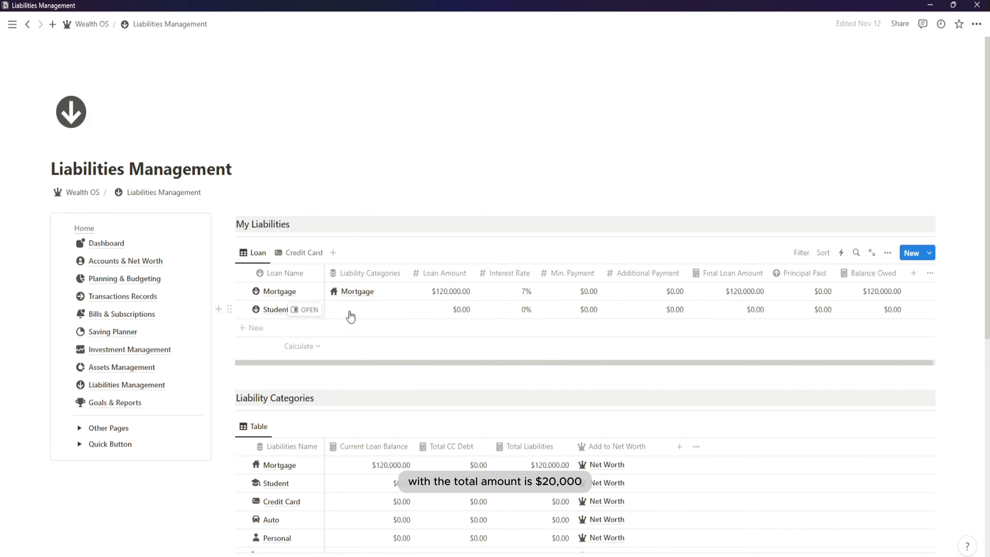
click(349, 315)
click(366, 363)
click(455, 310)
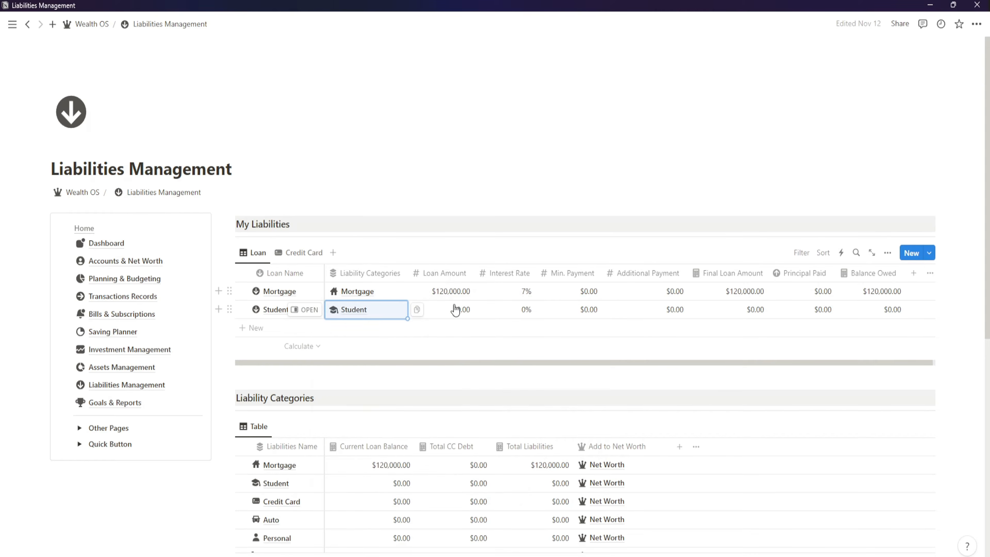
Step: Set the Student Loan's amount to $20,000 and its interest rate to 5%
double_click(464, 312)
text(20000)
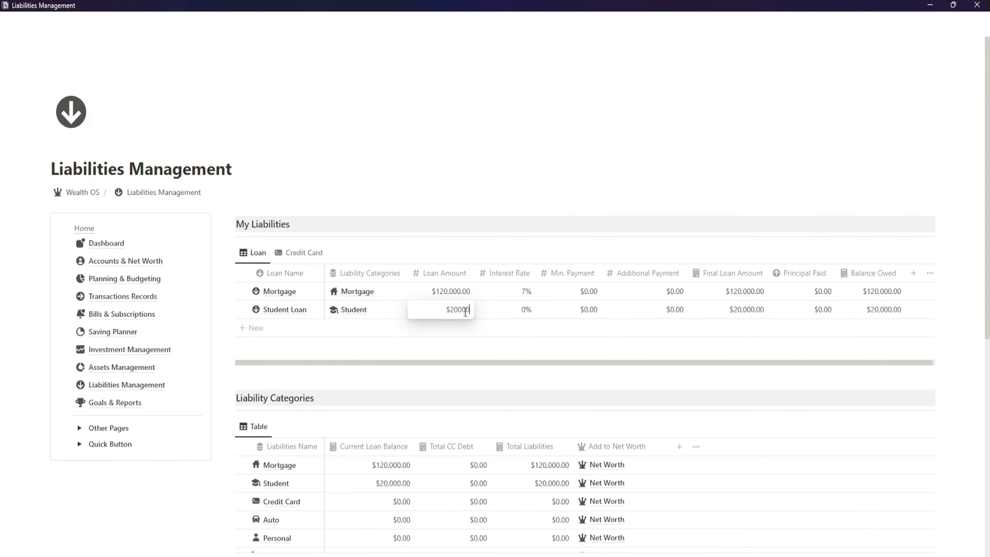
key(Return)
click(509, 309)
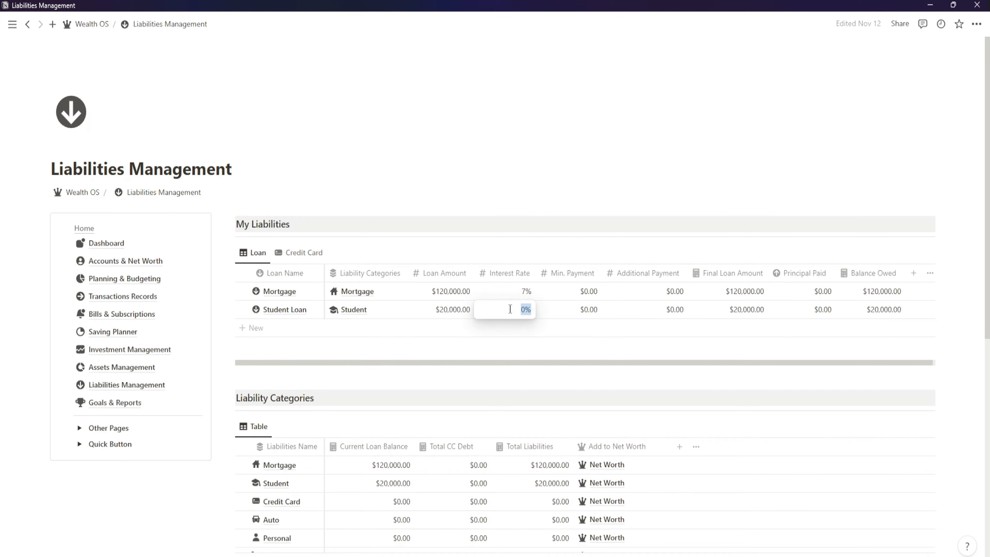
key(Return)
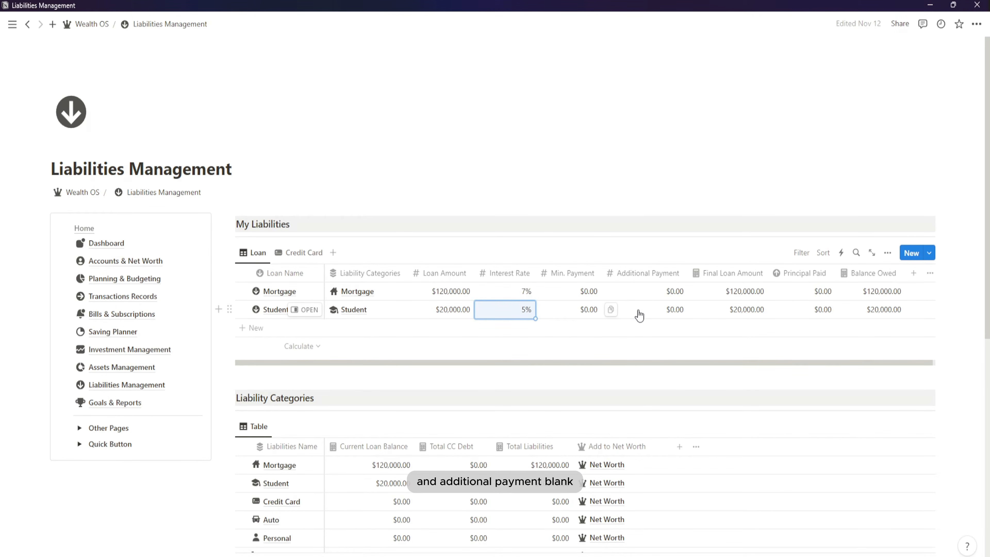
click(649, 315)
key(Escape)
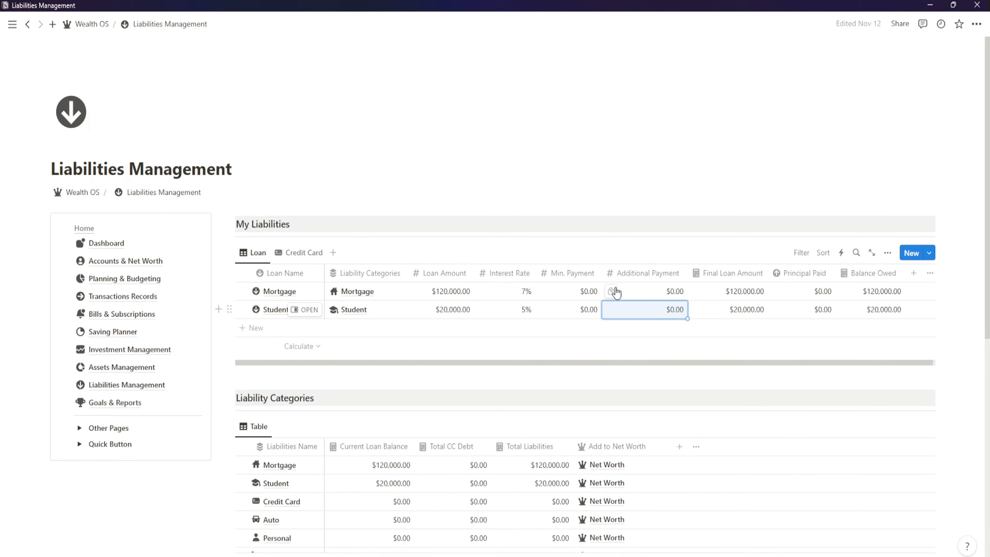
Step: Set the minimum payment to $1,200 for the Mortgage and $500 for the Student Loan
click(575, 290)
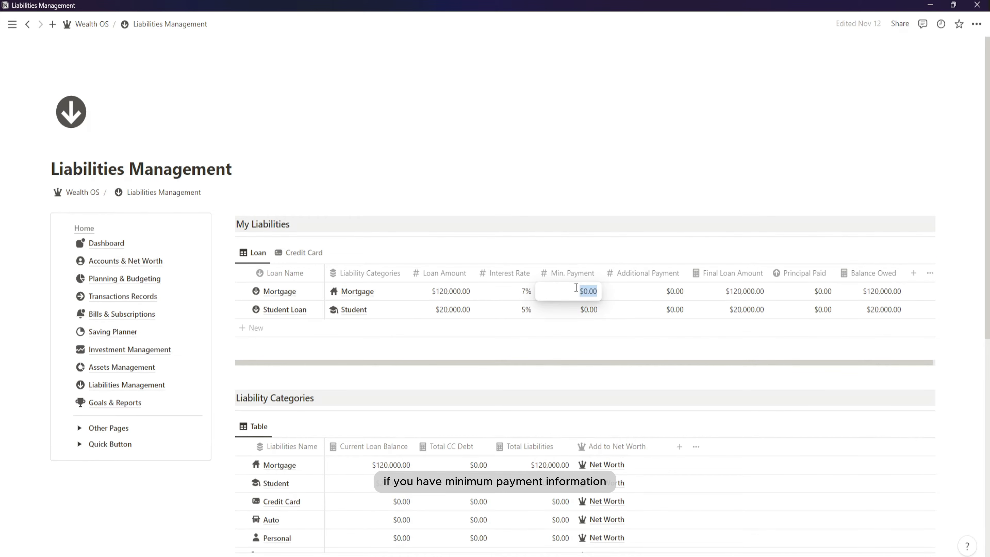
text(12)
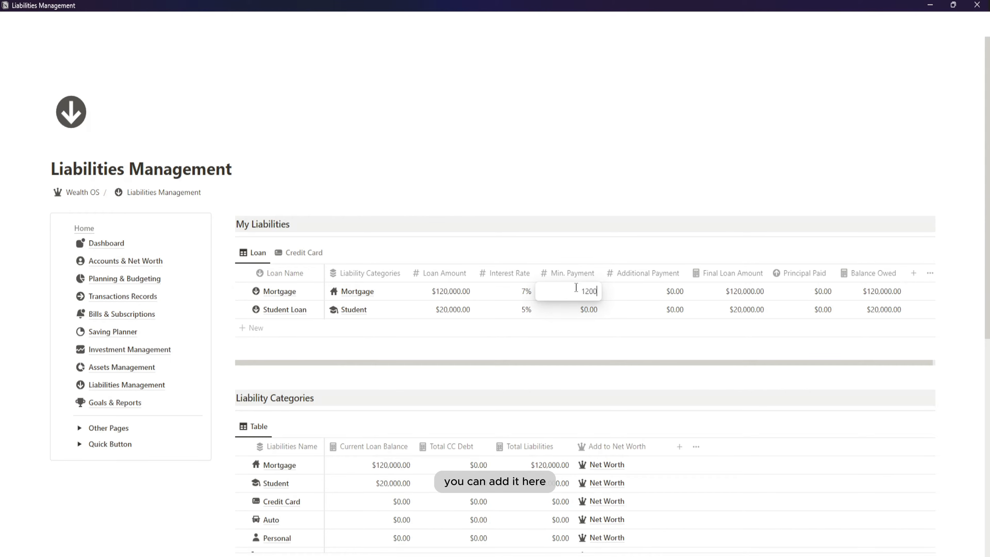
key(Return)
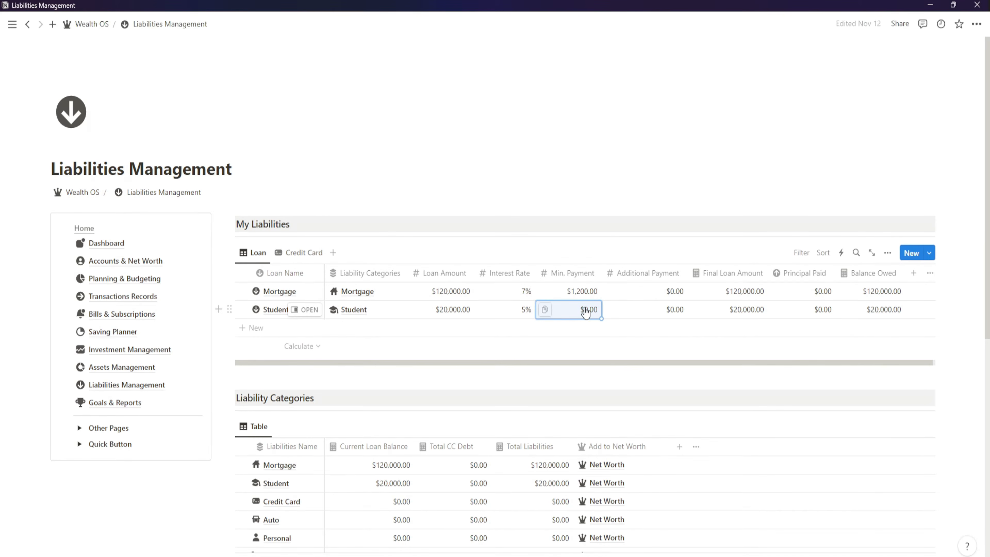
click(585, 309)
text(500)
key(Return)
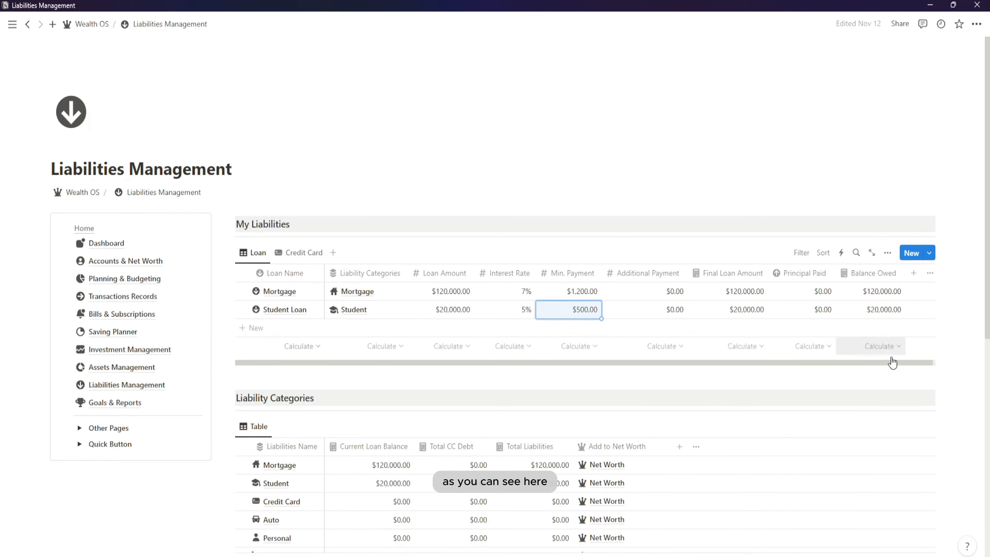
key(Escape)
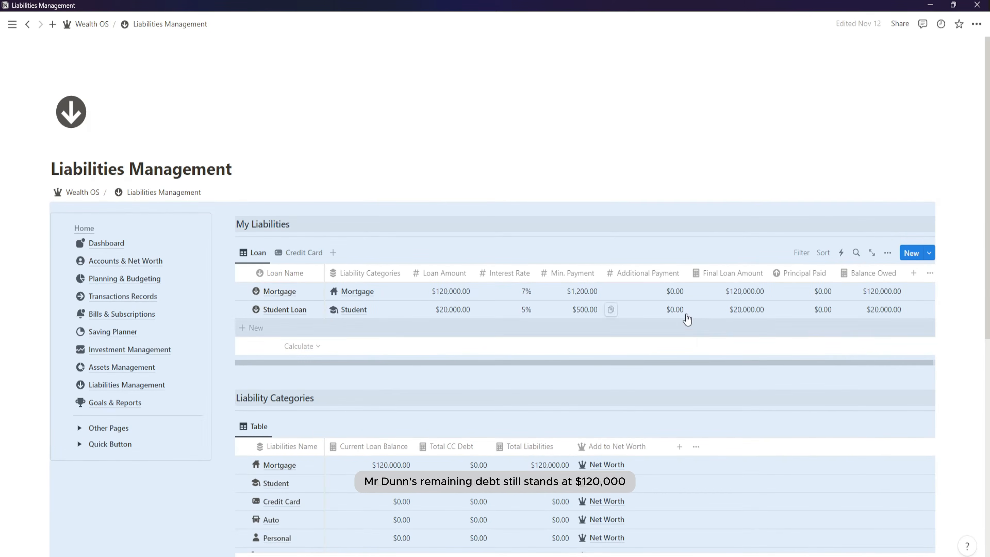
click(730, 245)
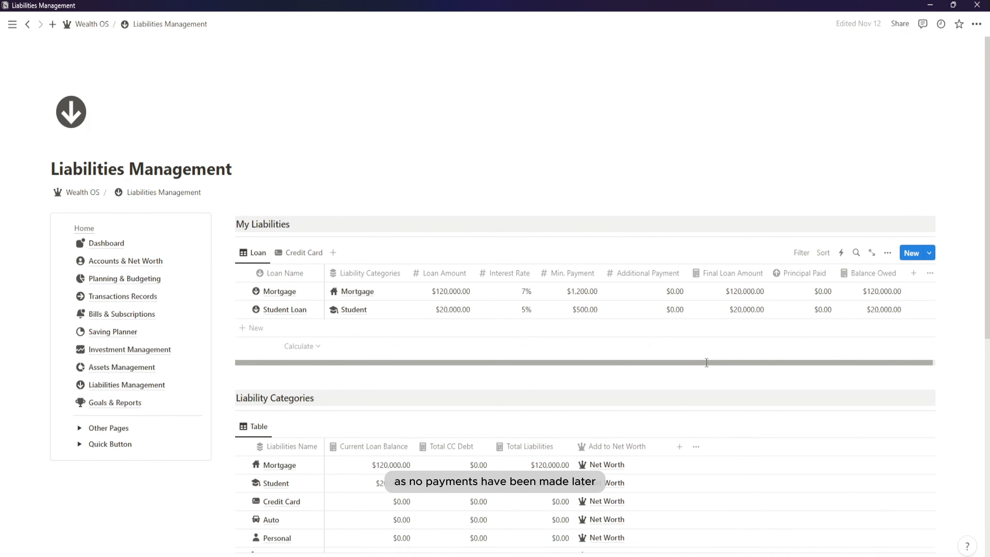
Step: Look over the liability categories and loan repayment records, and return to the Wealth OS home page to check the total liabilities
scroll(705, 360, down, 5)
scroll(629, 371, down, 1)
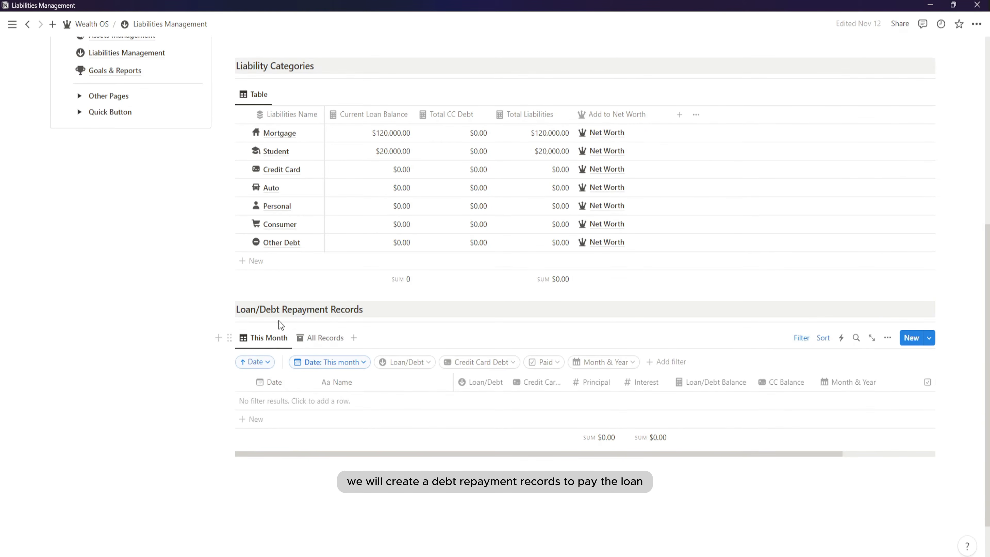
scroll(423, 406, up, 6)
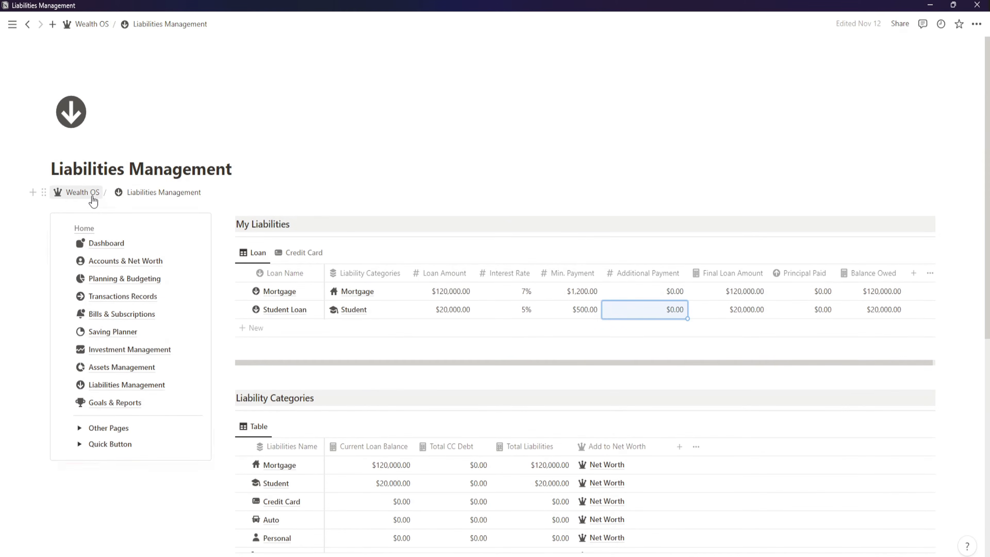
click(93, 195)
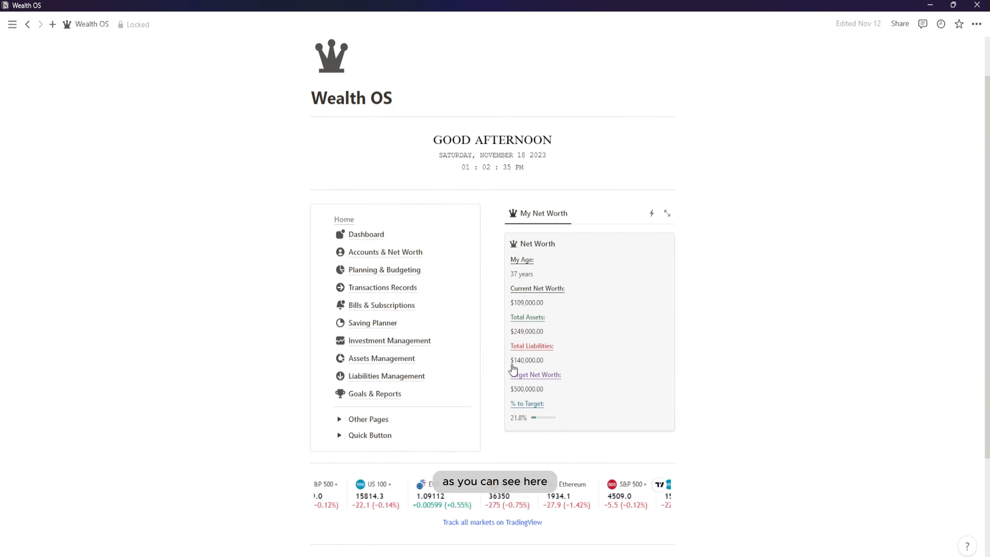
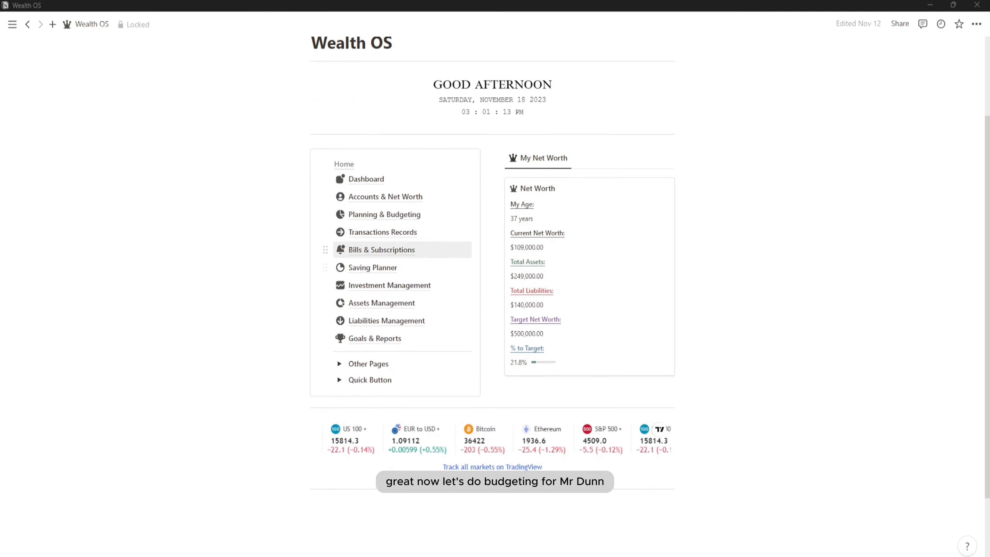
Step: Go to the Planning & Budgeting page, look at the budget cards, and show the Expense Budget as a table
click(384, 215)
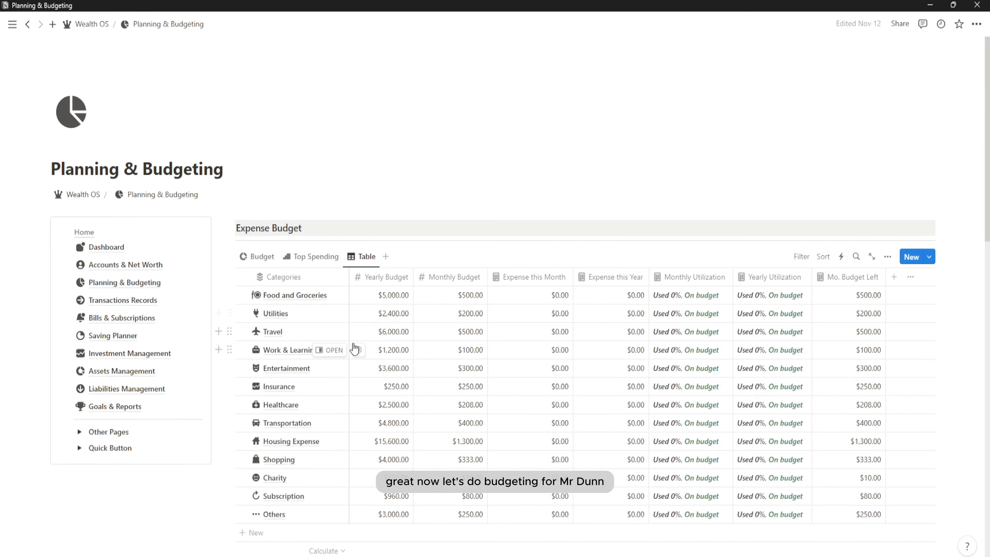
click(269, 258)
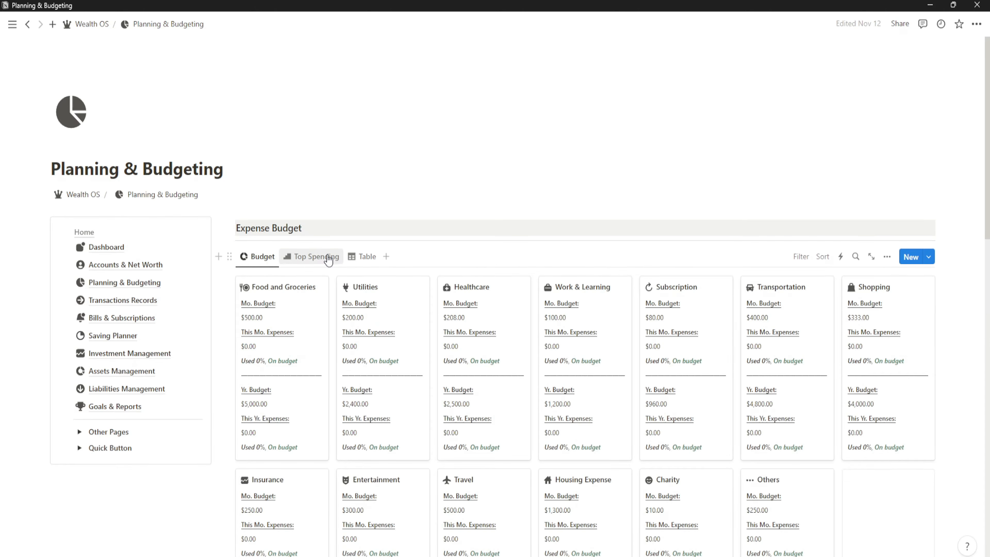
click(347, 258)
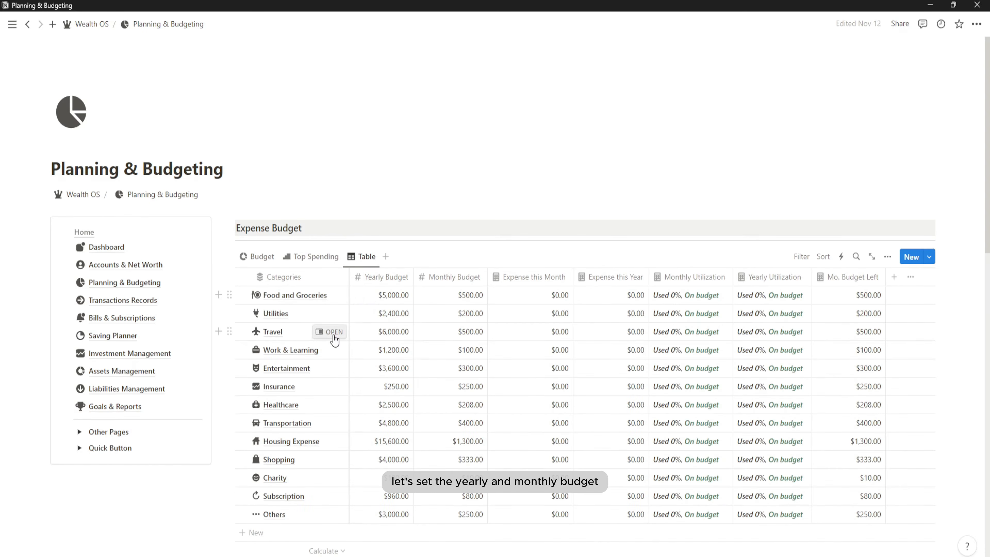
Step: Set the yearly budget to $6,000 for Food and Groceries and $1,000 for Travel
click(397, 298)
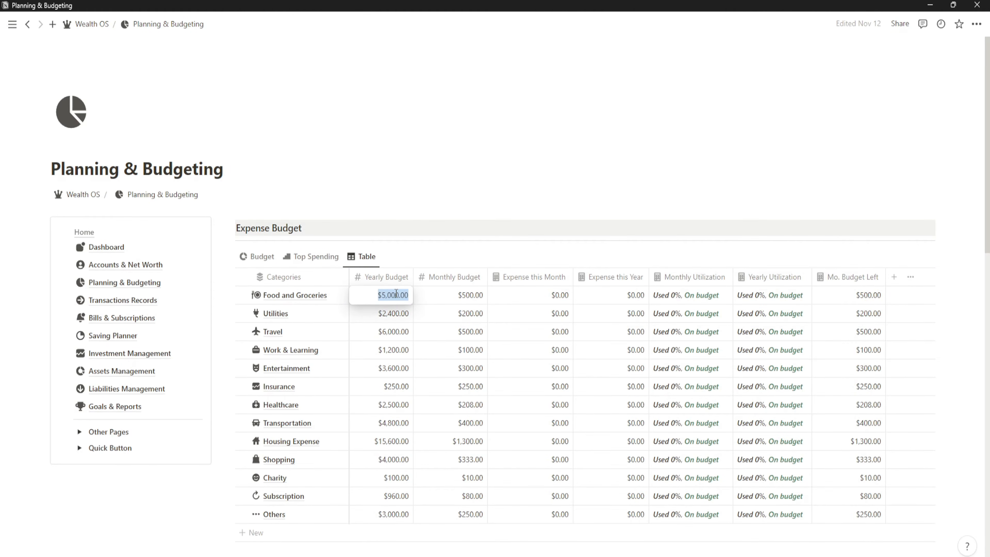
text(6,000)
key(Return)
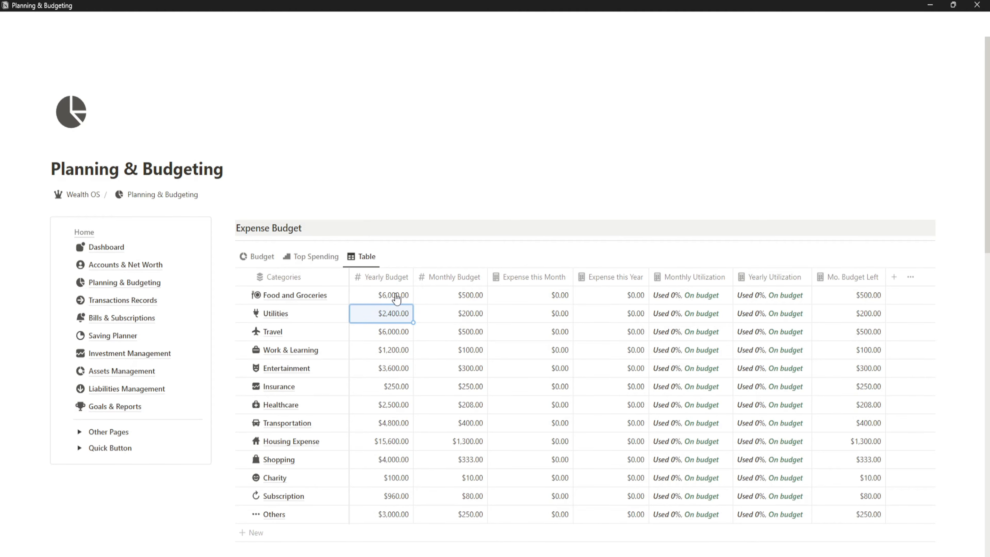
key(Return)
key(Return)
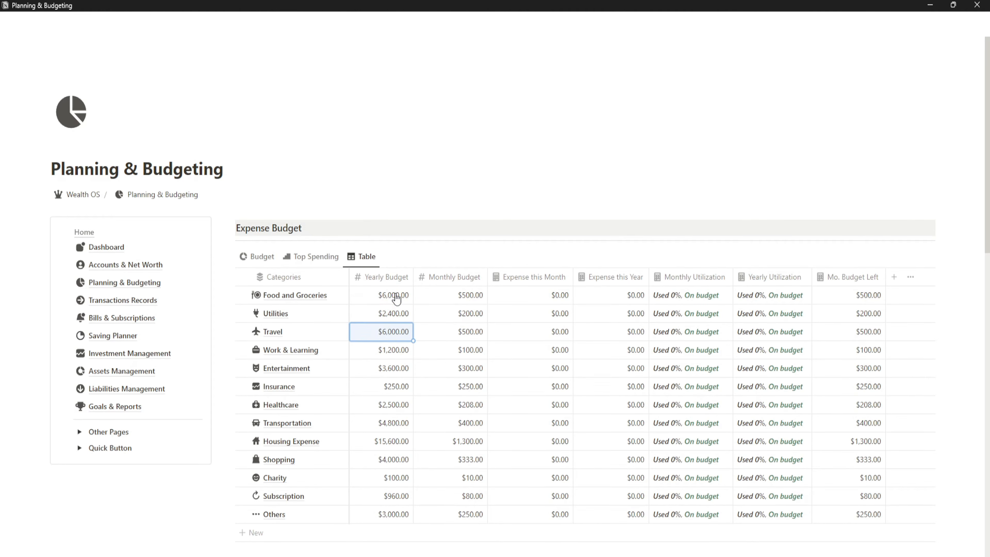
text(1000)
key(Return)
Step: Enter yearly budgets of $1,200 for Work & Learning and $2,400 for Insurance
key(Return)
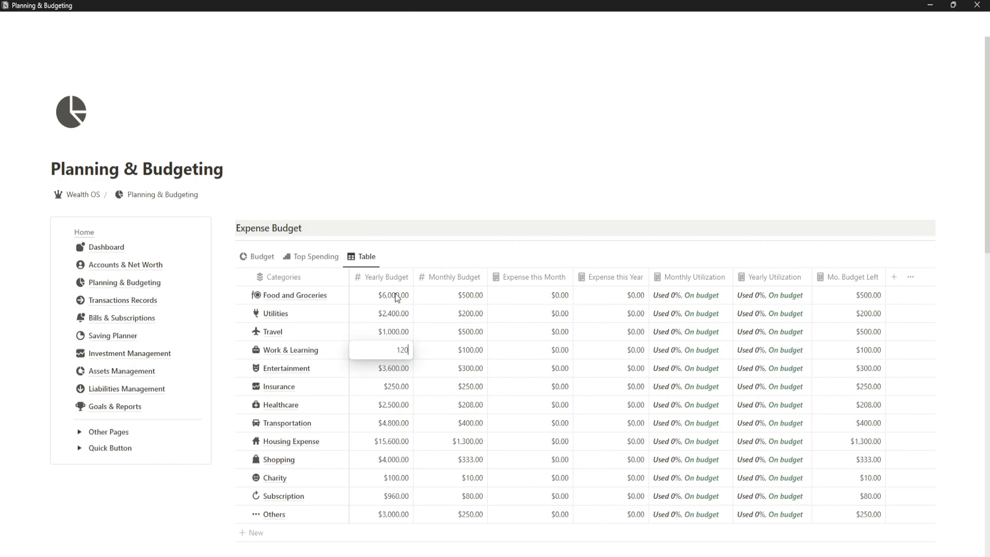
key(Return)
key(Return)
key(Return)
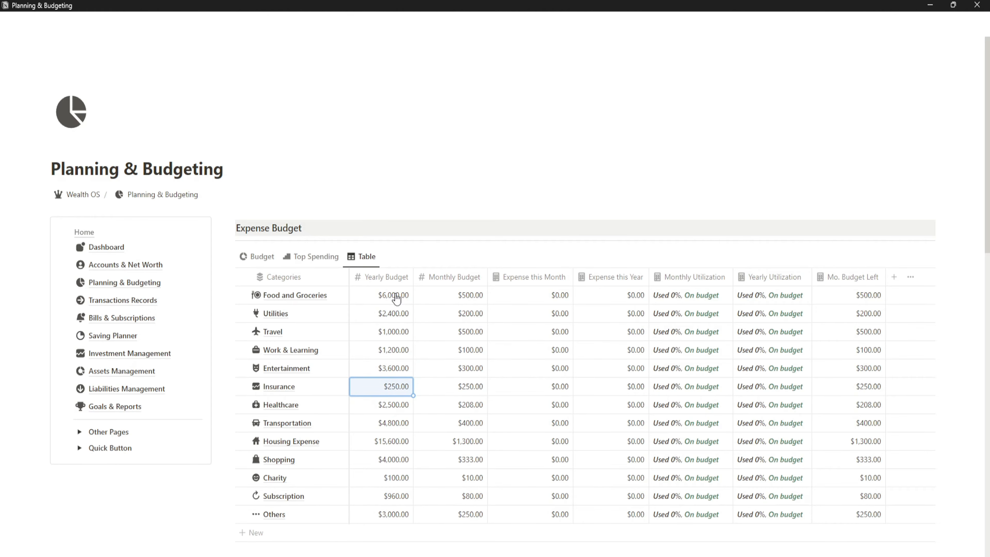
text(2400)
key(Return)
key(Return)
key(Return)
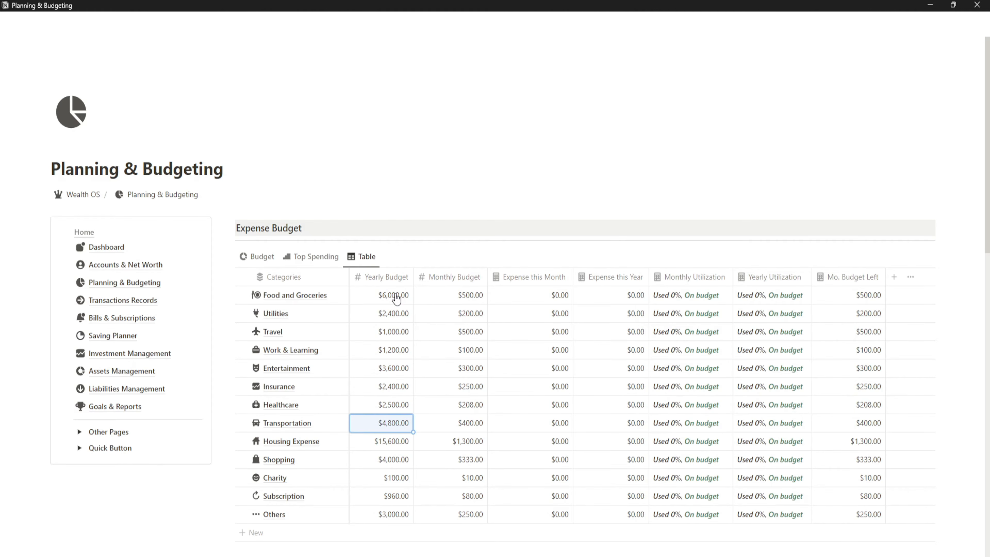
Step: Enter $15,600 as the yearly budget for Housing Expense and move on to the Charity category's yearly budget
key(Return)
key(Return)
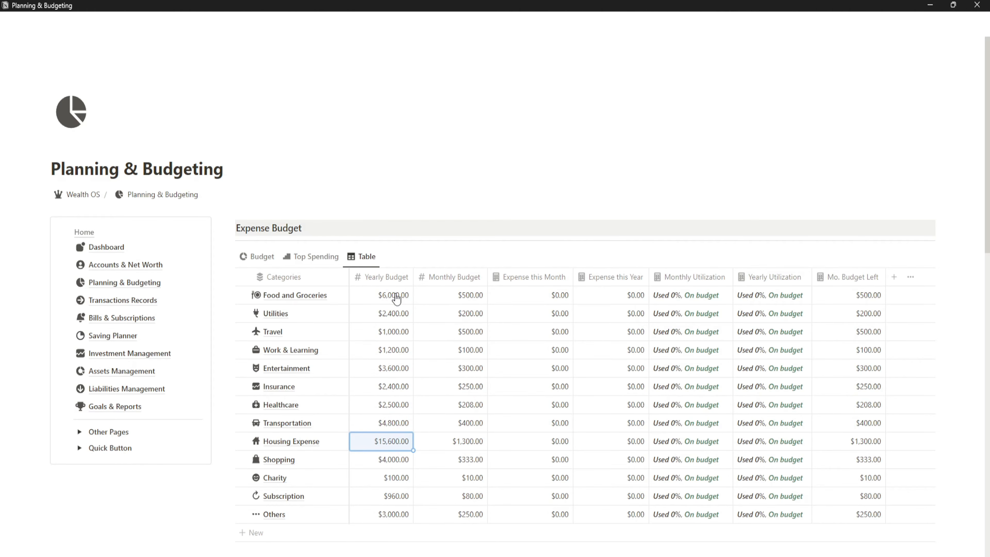
key(Return)
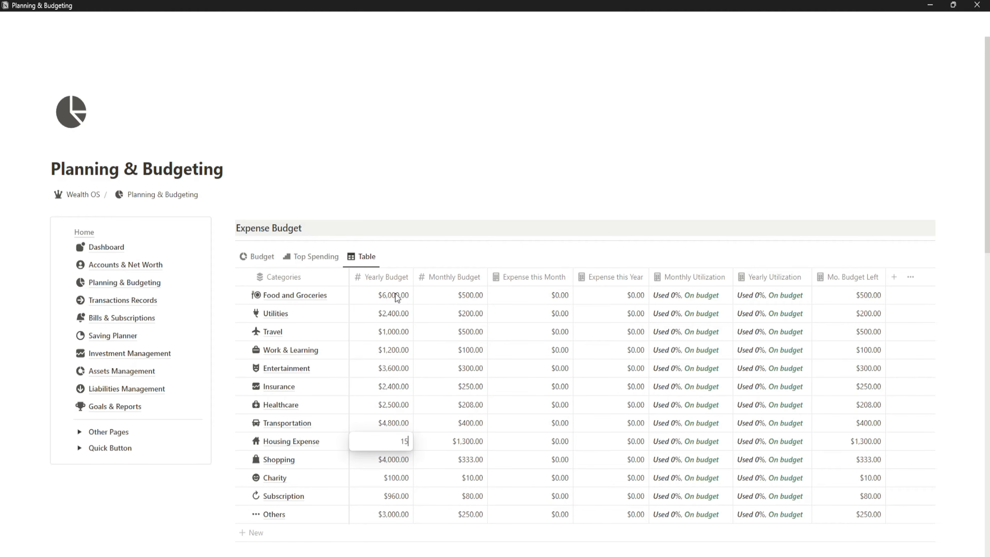
key(Return)
key(Return)
key(Return)
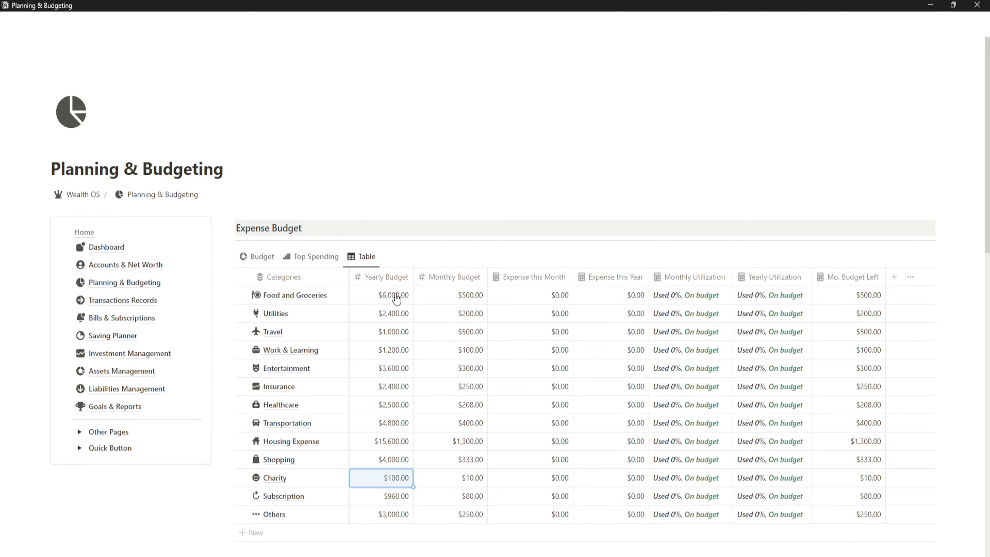
Step: Set the yearly budget to $1,200 for Charity and $960 for Subscription
text(1200)
key(Return)
key(Return)
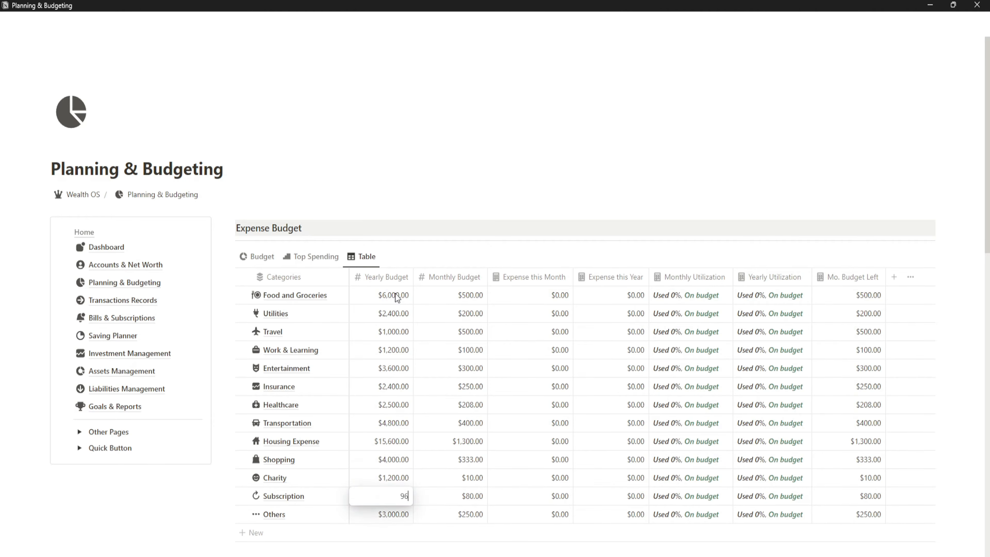
key(Return)
key(Return)
key(Return)
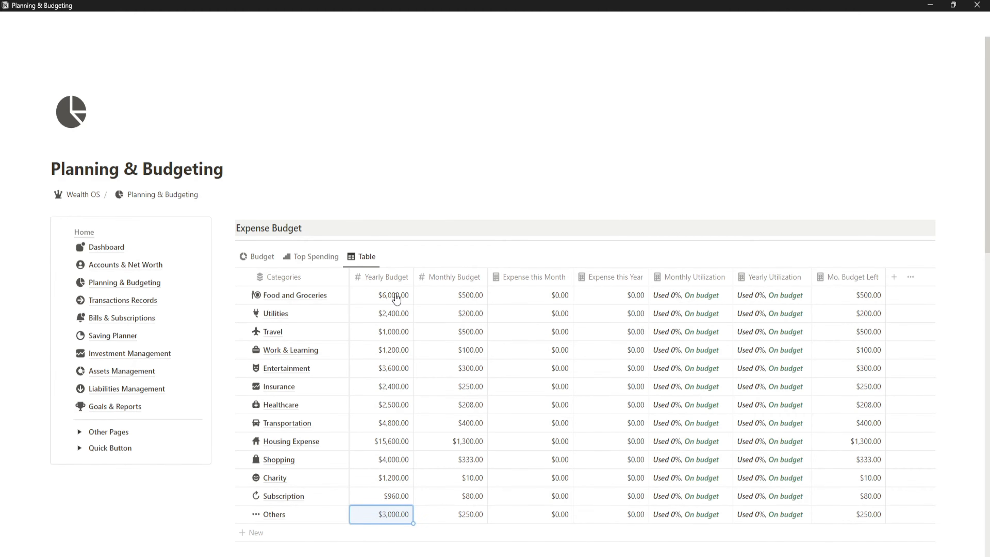
Step: Add a Sum calculation beneath the Yearly Budget column of the Expense Budget table
scroll(396, 299, down, 2)
click(384, 495)
click(370, 407)
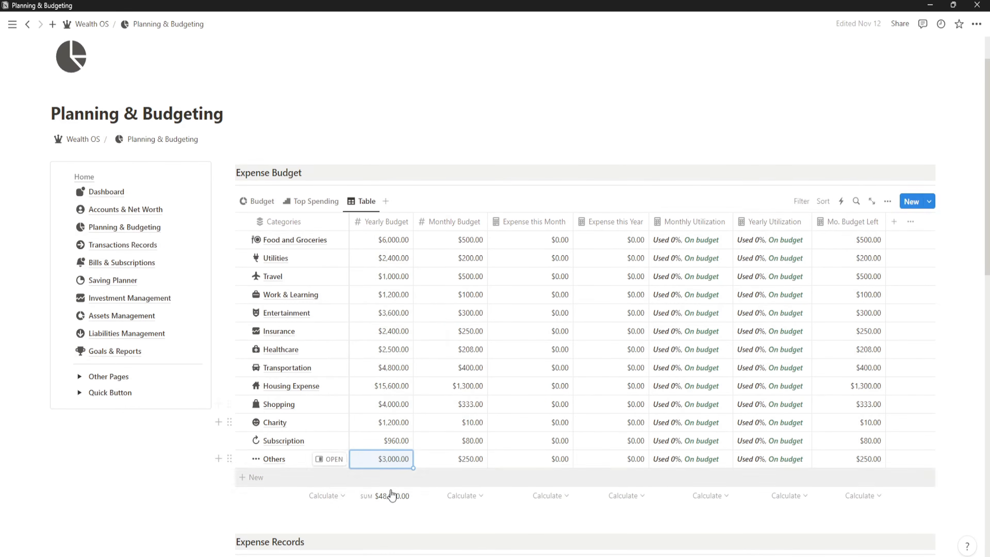
Step: Go through the monthly budgets from Food and Groceries down to Insurance, setting Travel to $100
double_click(473, 240)
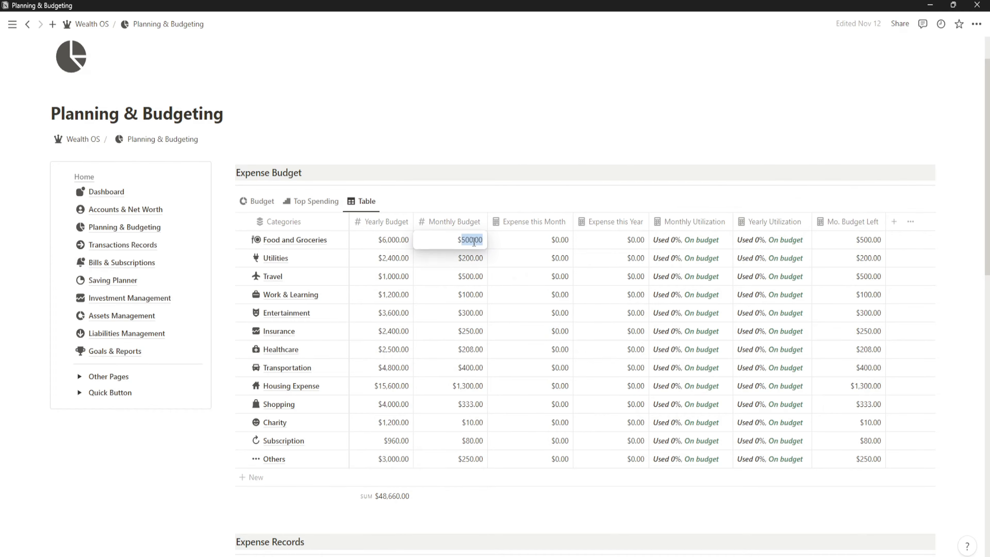
key(Return)
key(Down)
key(Down)
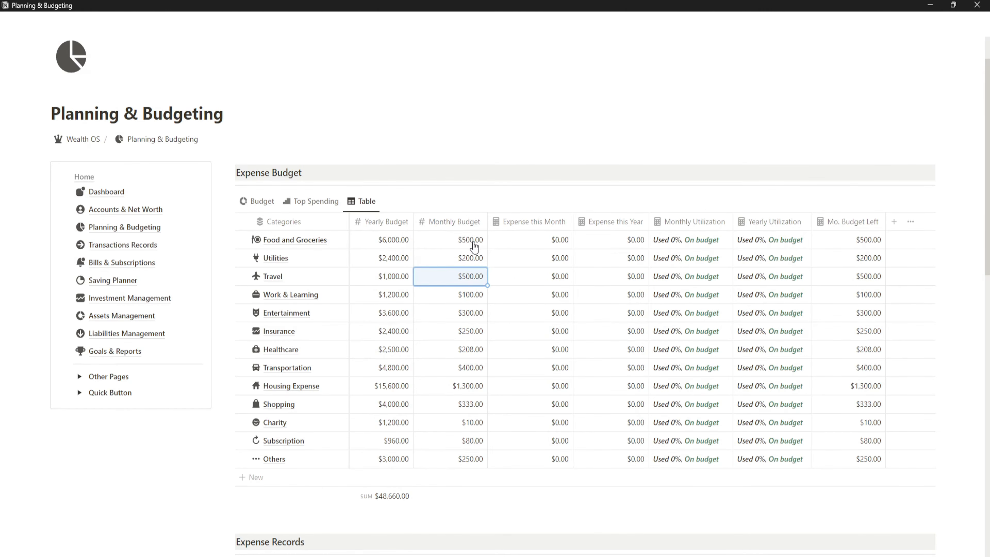
key(Down)
key(Down)
key(Down)
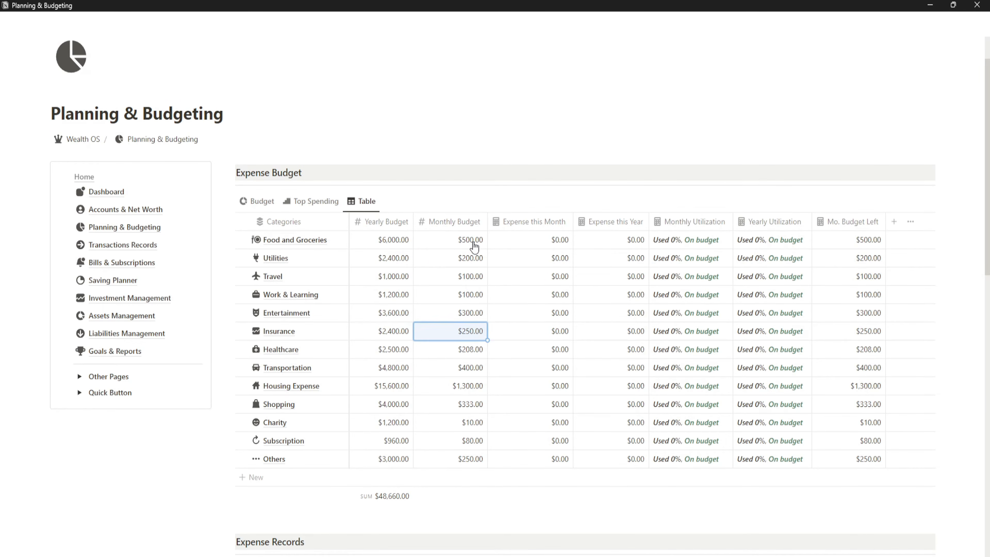
Step: Set the monthly budget to $200 for Insurance and $208 for Healthcare
text(200)
key(Return)
key(Down)
text(208)
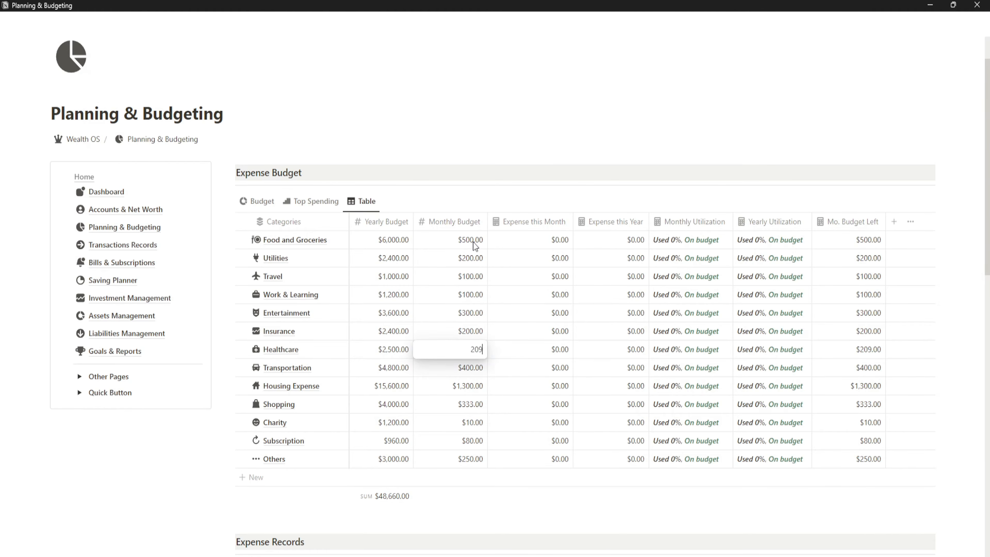
key(Return)
Step: Enter monthly budgets of $400 for Transportation, $1,300 for Housing Expense and $333 for Shopping
text(400)
key(Return)
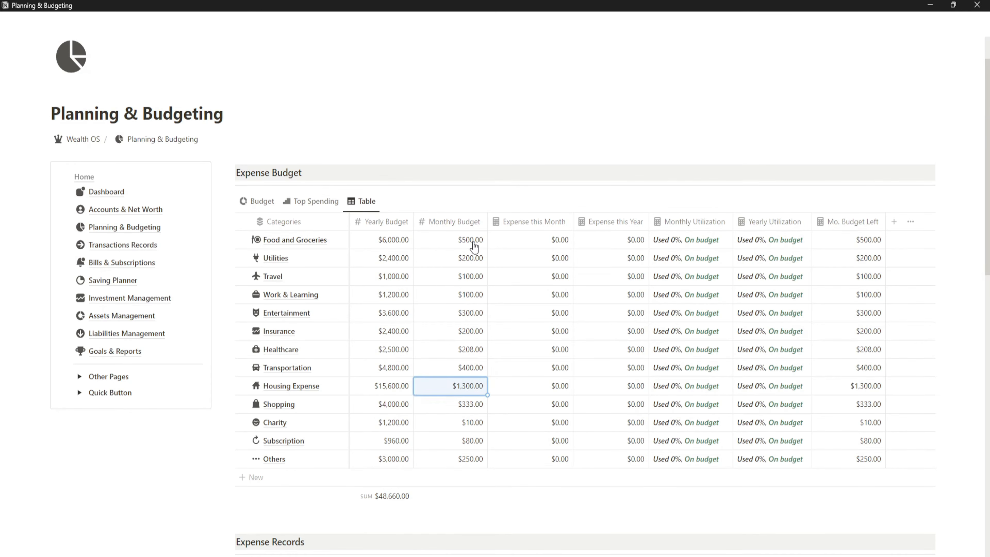
text(1300)
key(Return)
text(333)
key(Return)
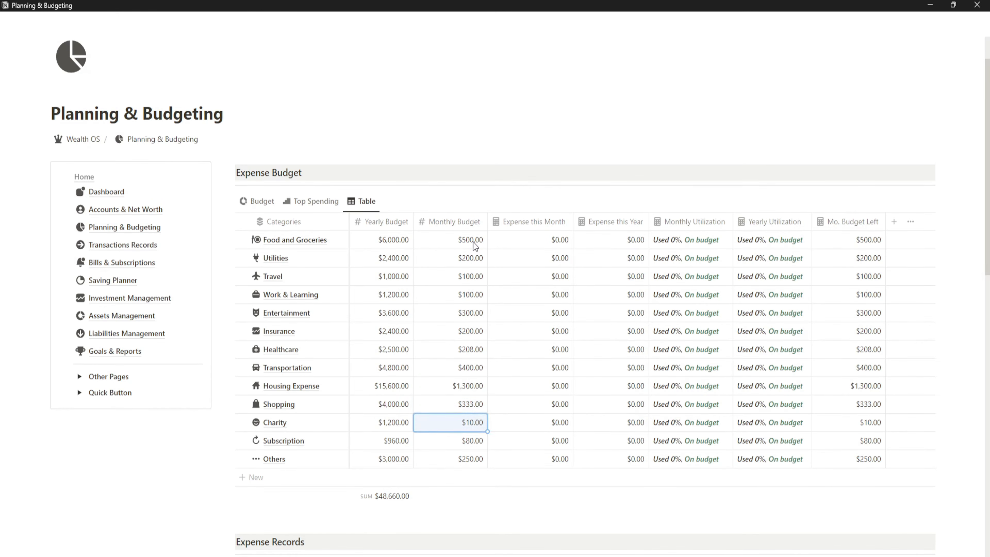
Step: Enter monthly budgets of $100 for Charity, $80 for Subscription and $250 for Others
text(100)
key(Return)
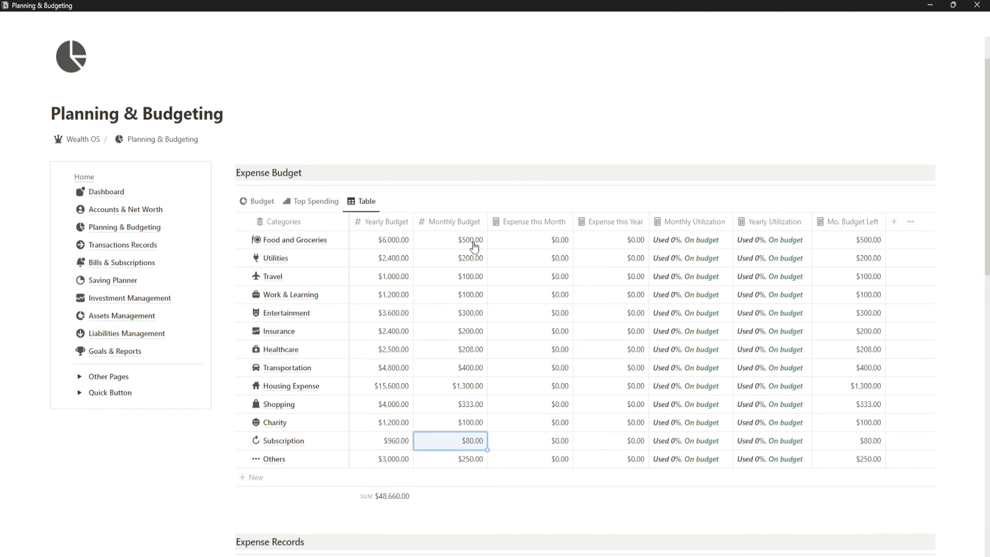
text(80)
key(Return)
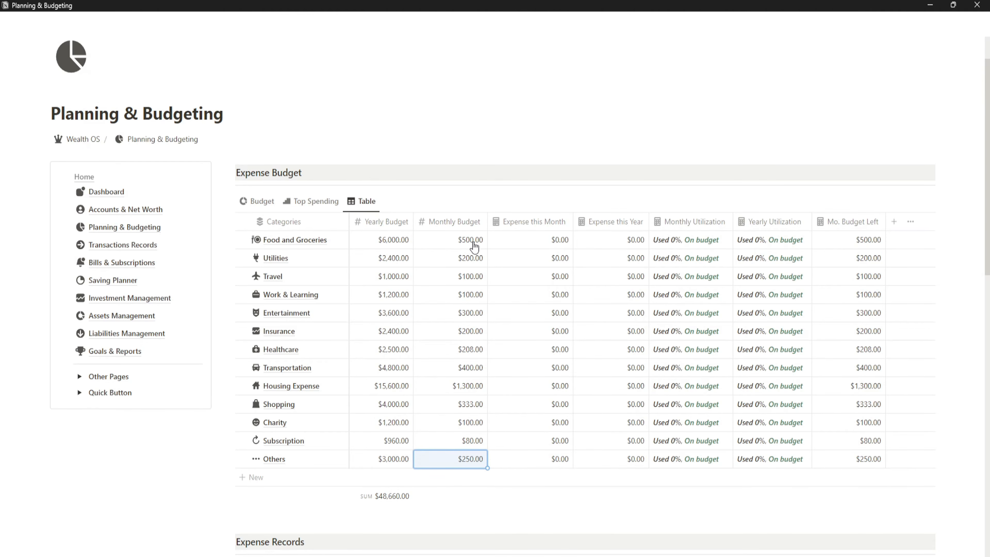
text(250)
key(Return)
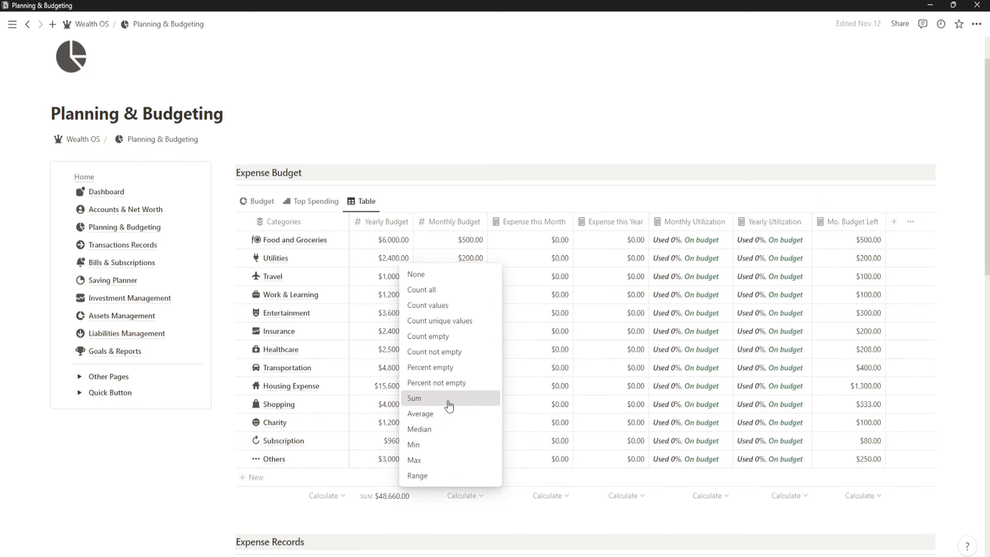
Step: Add a Sum calculation beneath the Monthly Budget column and look over the expense and utilization columns
click(449, 400)
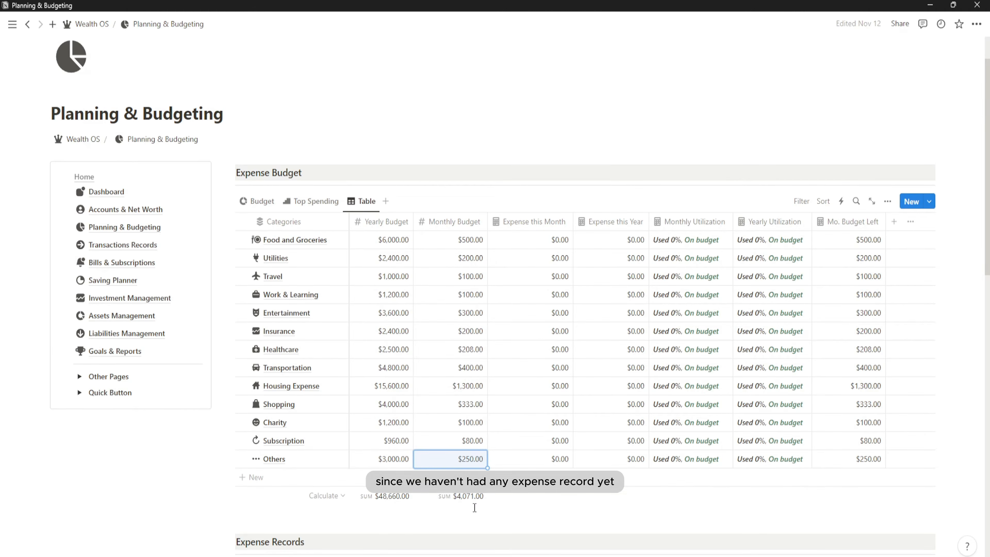
scroll(471, 505, down, 2)
scroll(560, 351, up, 2)
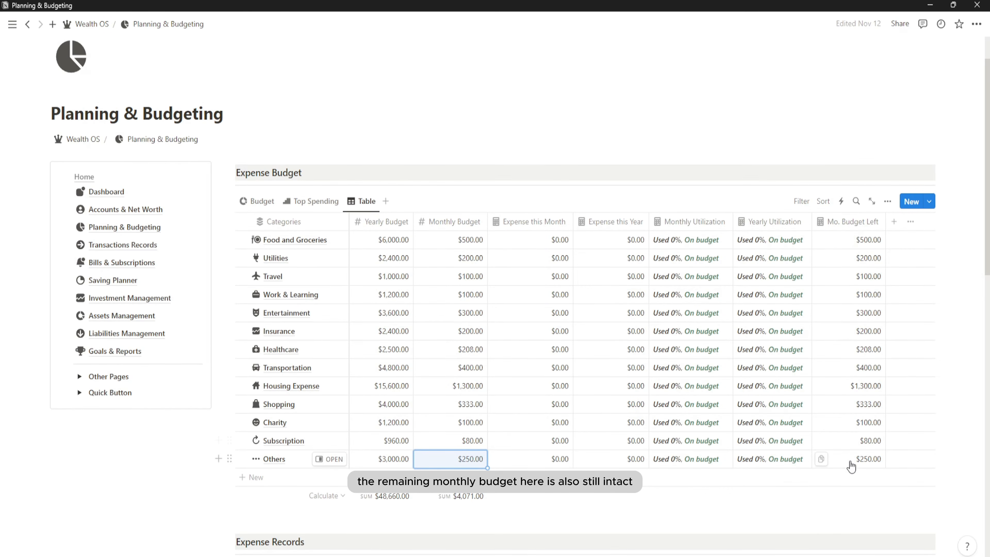
Step: Show the Expense Budget as Budget cards, review them, and go on to the Income Planning section
scroll(664, 471, down, 5)
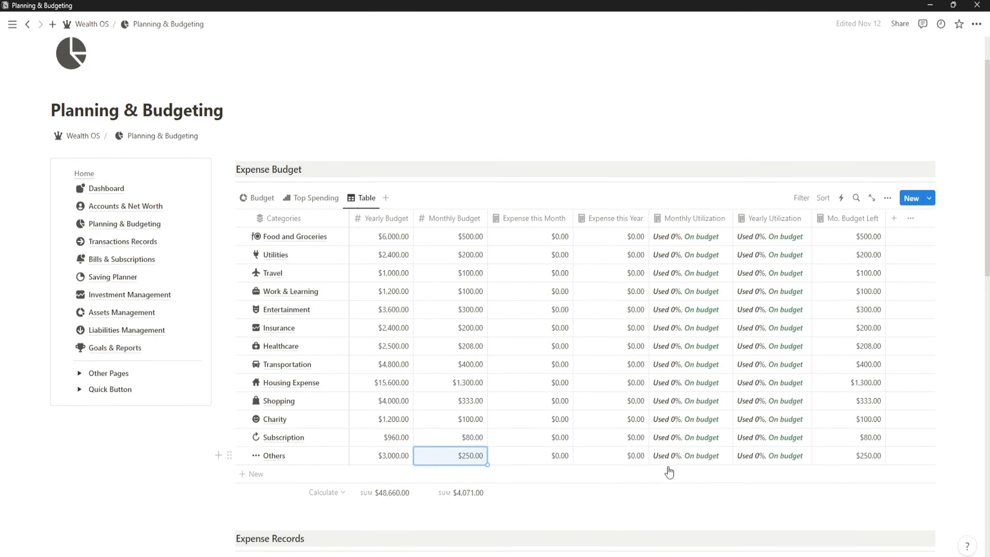
scroll(626, 464, up, 2)
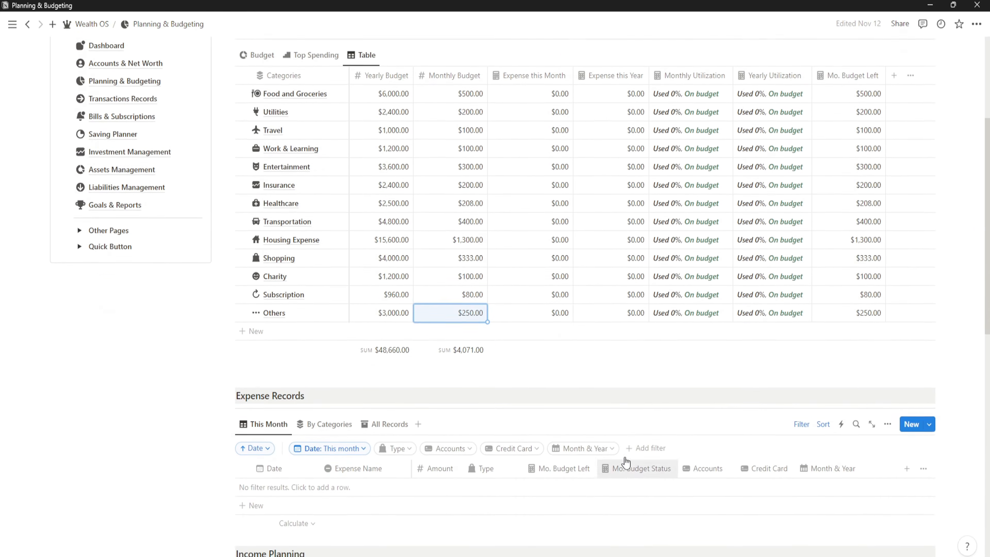
click(259, 91)
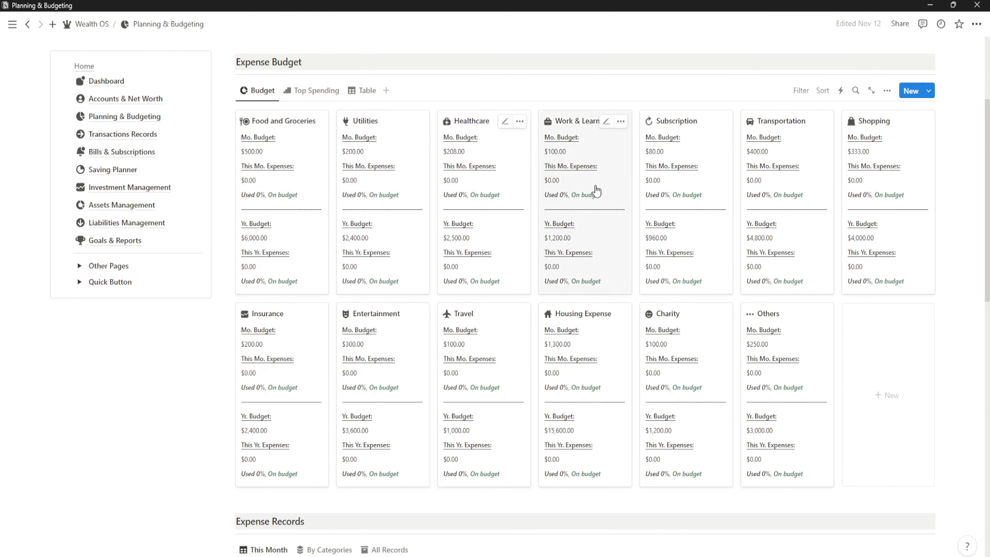
scroll(488, 336, down, 3)
scroll(219, 324, up, 5)
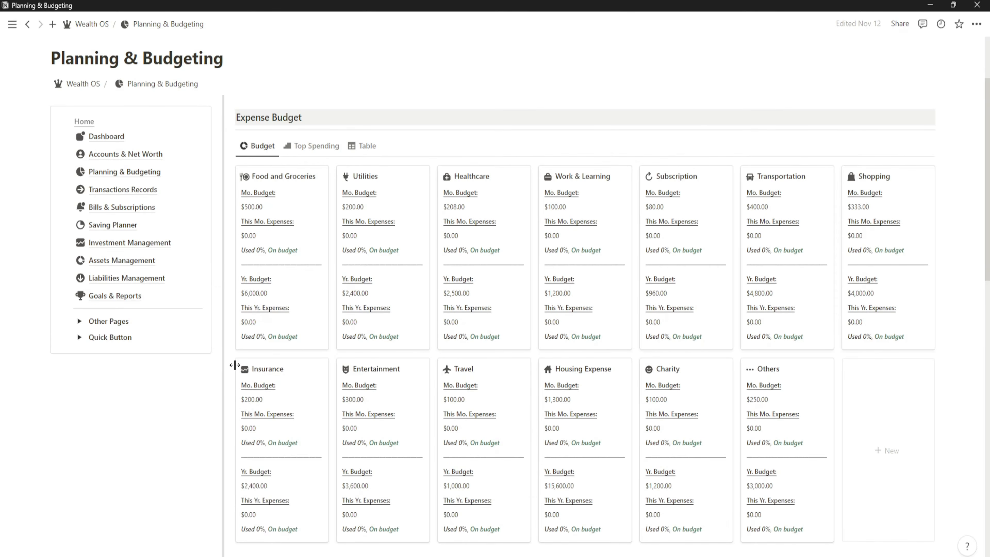
scroll(235, 366, down, 5)
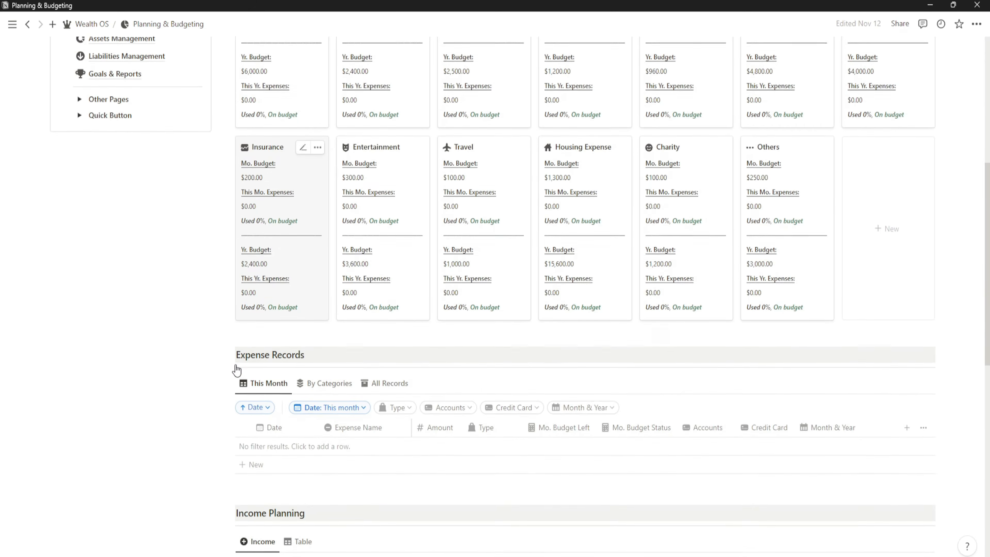
scroll(236, 369, down, 6)
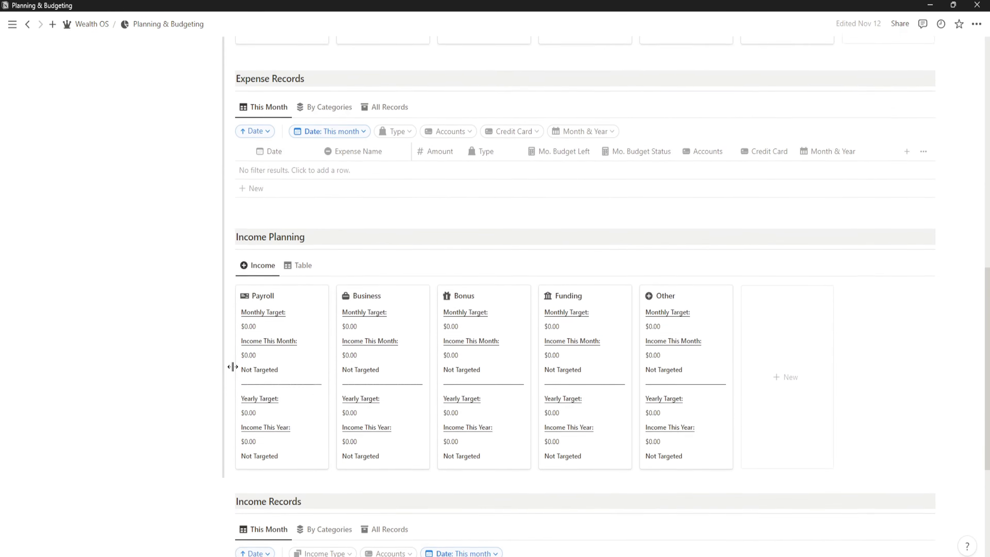
scroll(232, 367, down, 1)
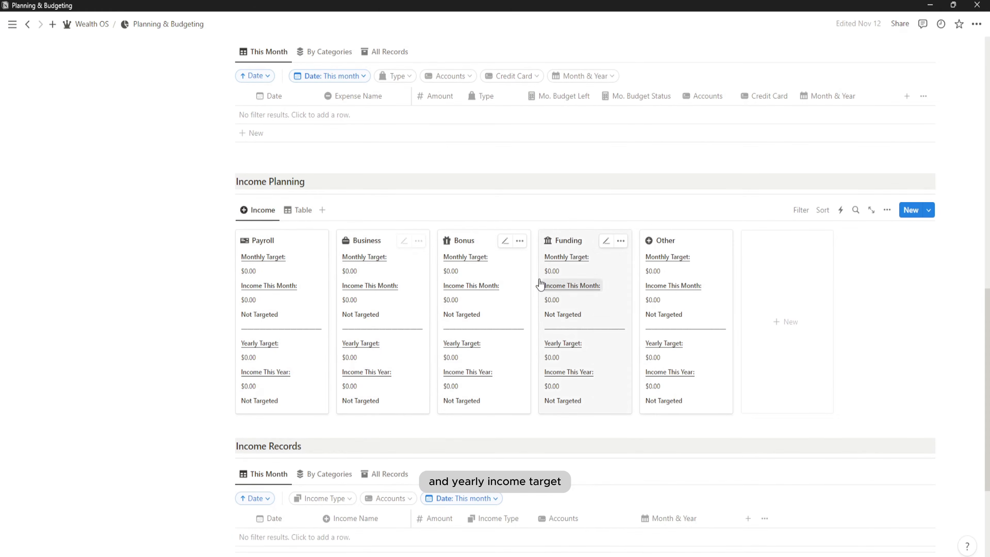
Step: Show Income Planning as a table and set yearly targets of $60,000 for Payroll and $18,000 for Business
click(304, 211)
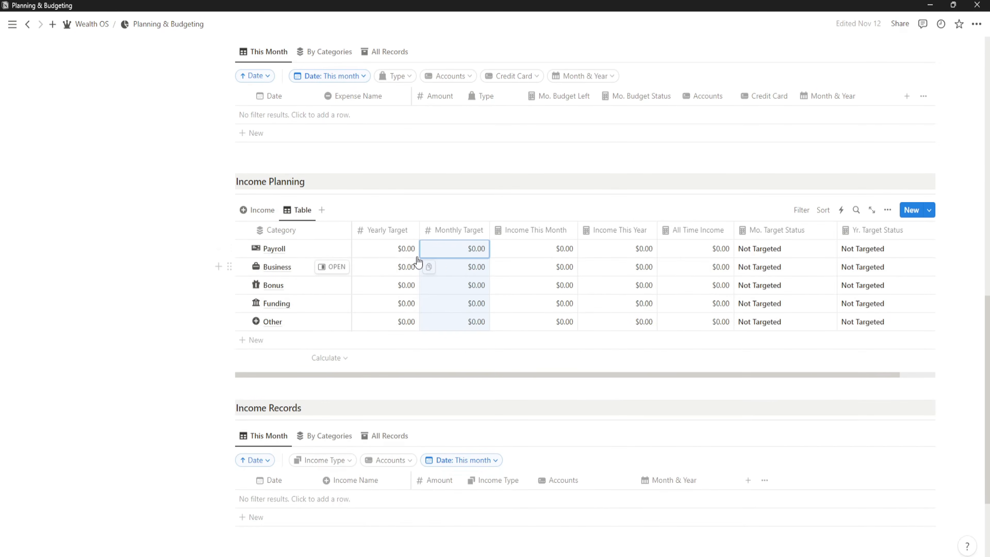
click(397, 250)
text(6)
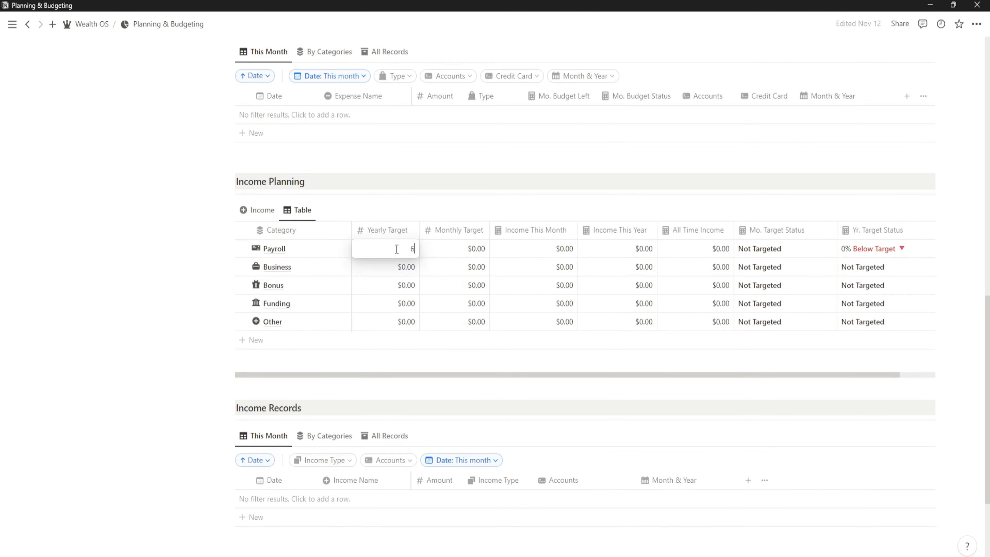
text(0000)
key(Return)
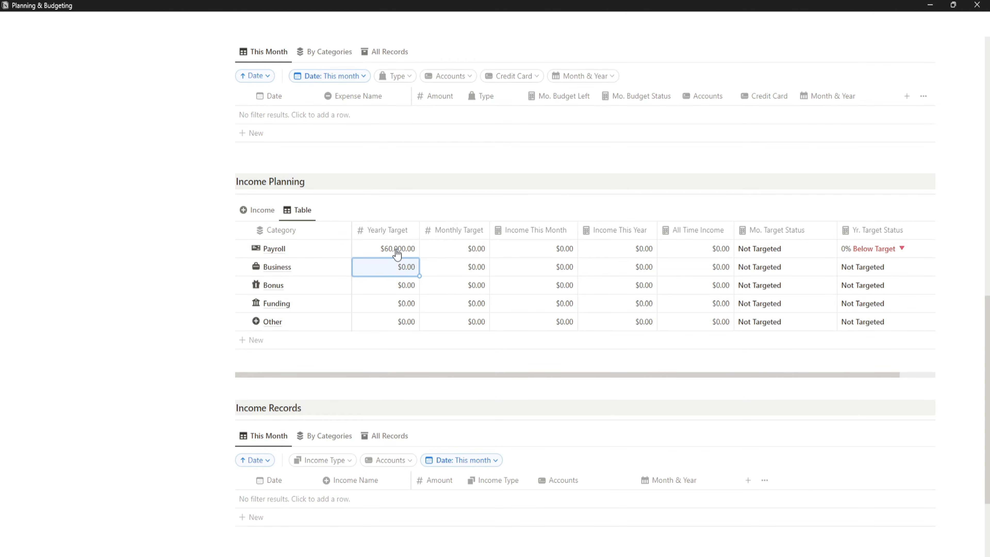
text(18,000)
key(Return)
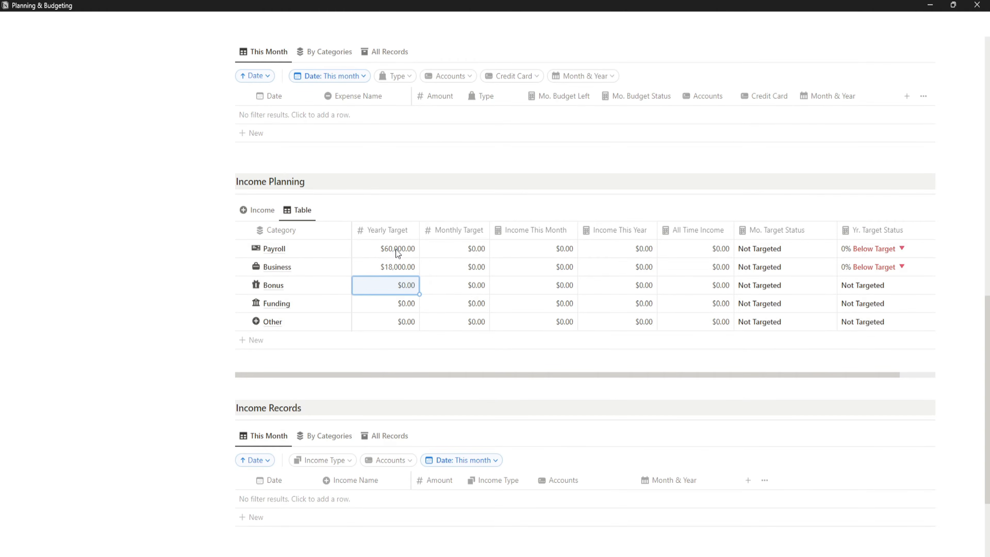
Step: Set the monthly income target to $5,000 for Payroll and $1,500 for Business
key(Down)
key(Up)
key(Right)
key(Up)
key(Up)
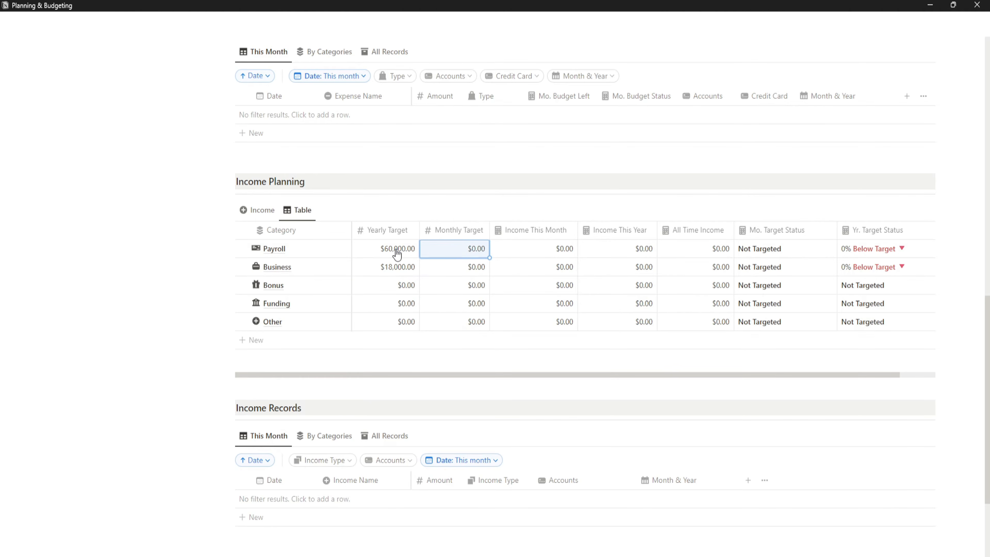
text(5000)
key(Return)
text(1500)
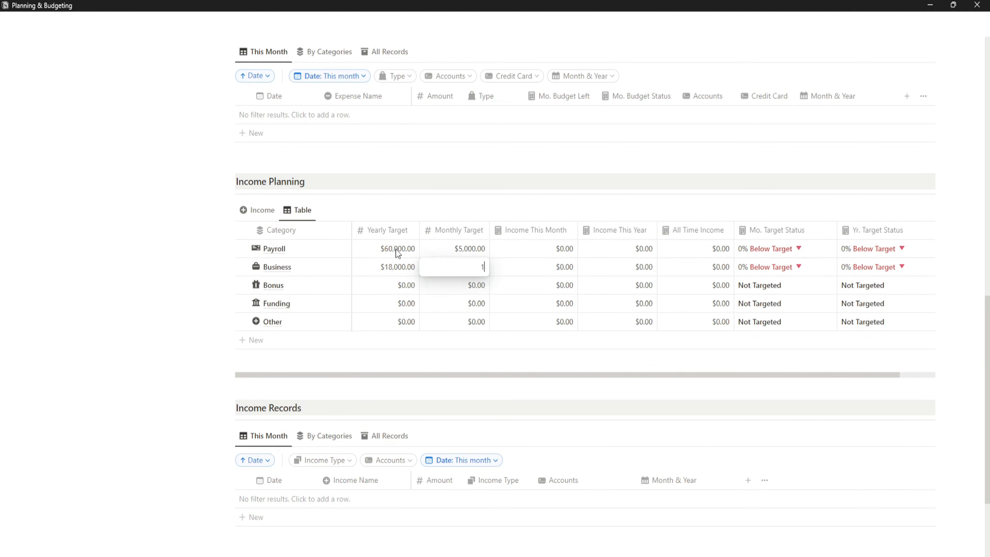
key(Return)
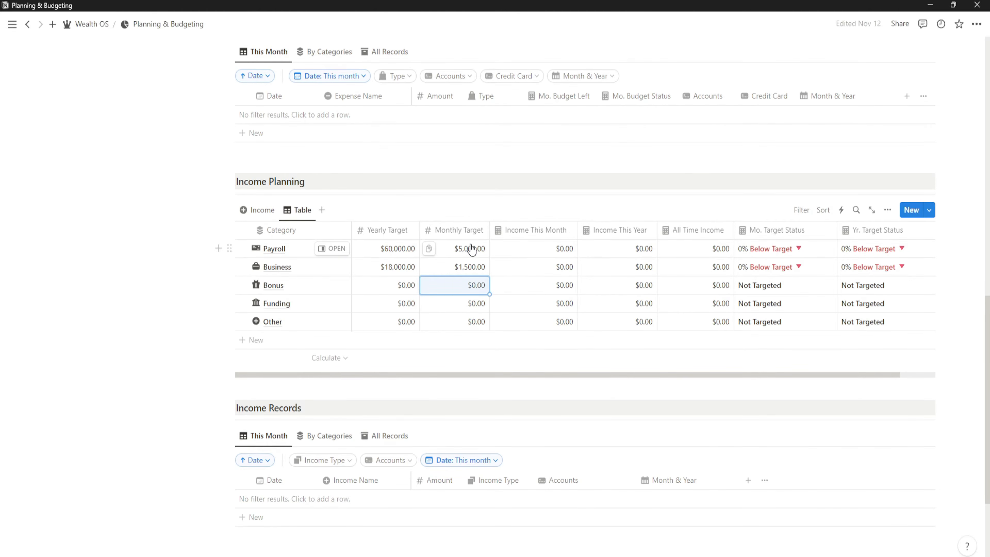
Step: Add Sum calculations beneath the Yearly Target and Monthly Target columns of the Income Planning table
click(391, 362)
click(376, 263)
click(469, 364)
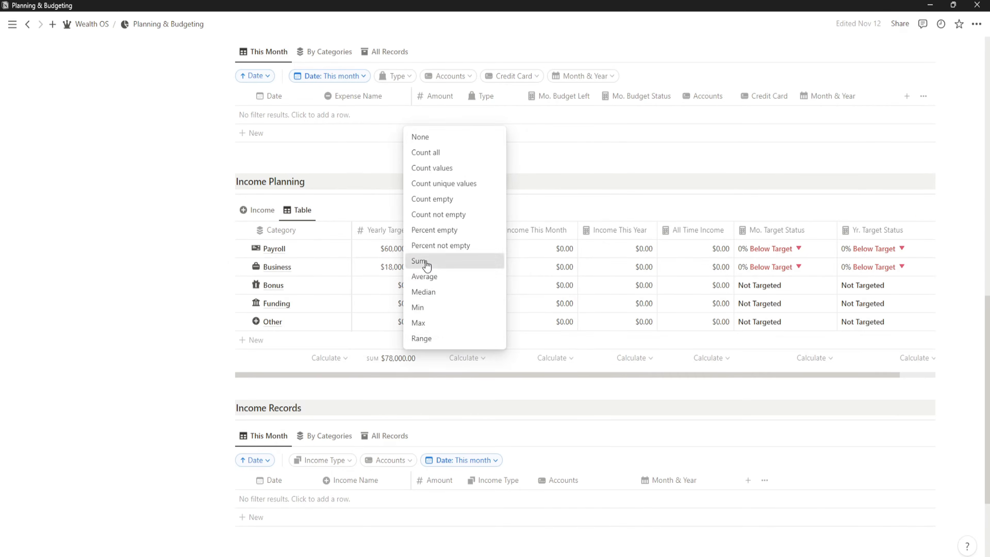
click(421, 261)
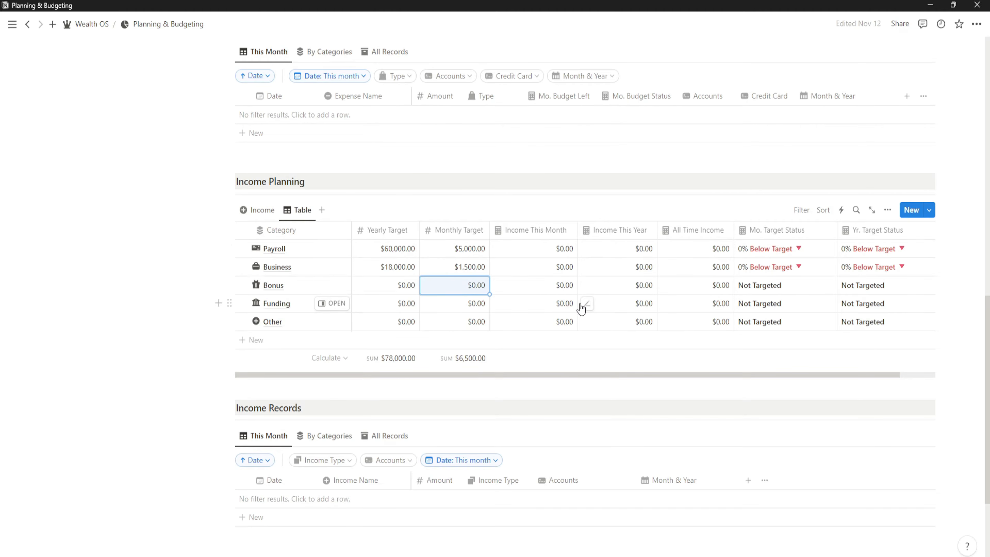
Step: Return Income Planning to its Income card view and review the income target and expense budget cards
scroll(522, 285, down, 3)
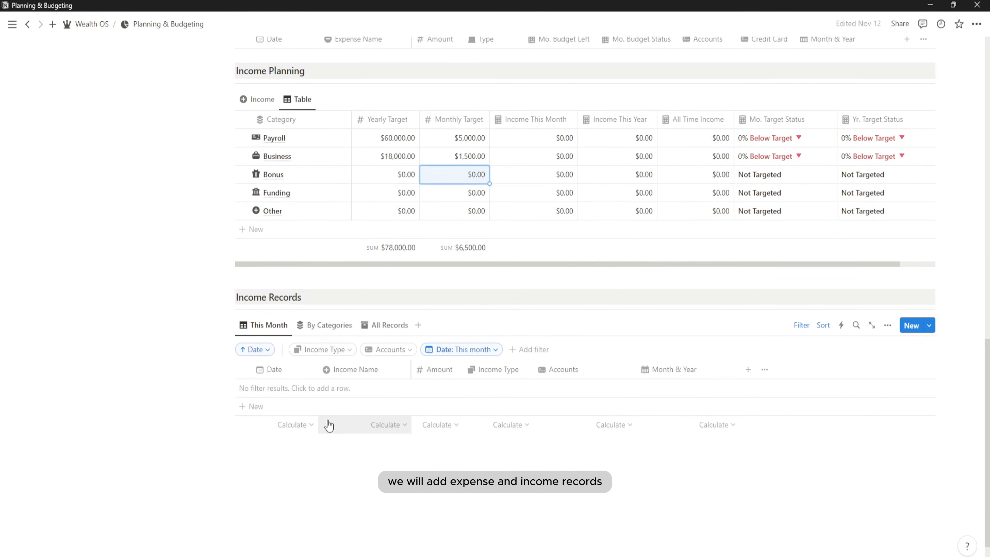
scroll(329, 425, up, 12)
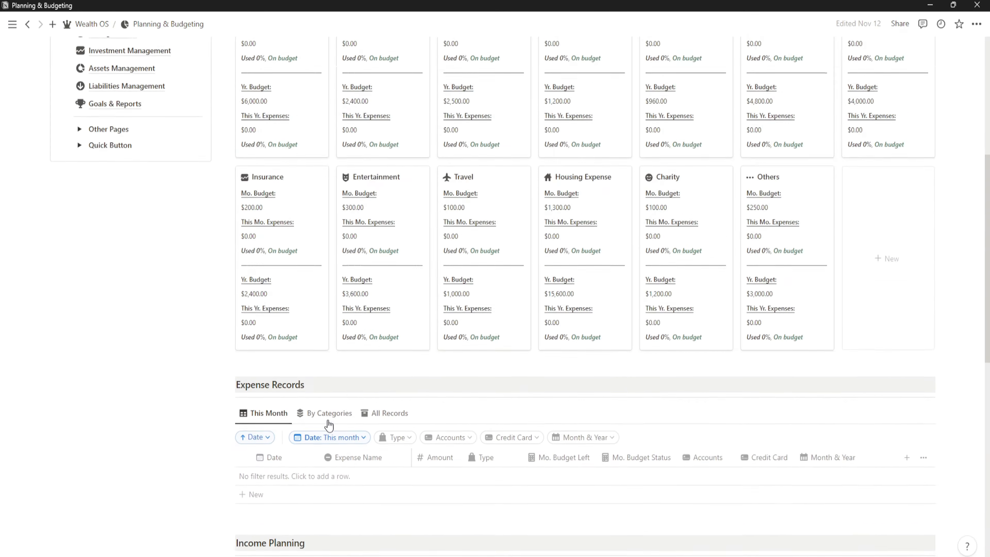
scroll(328, 425, up, 2)
scroll(327, 424, down, 8)
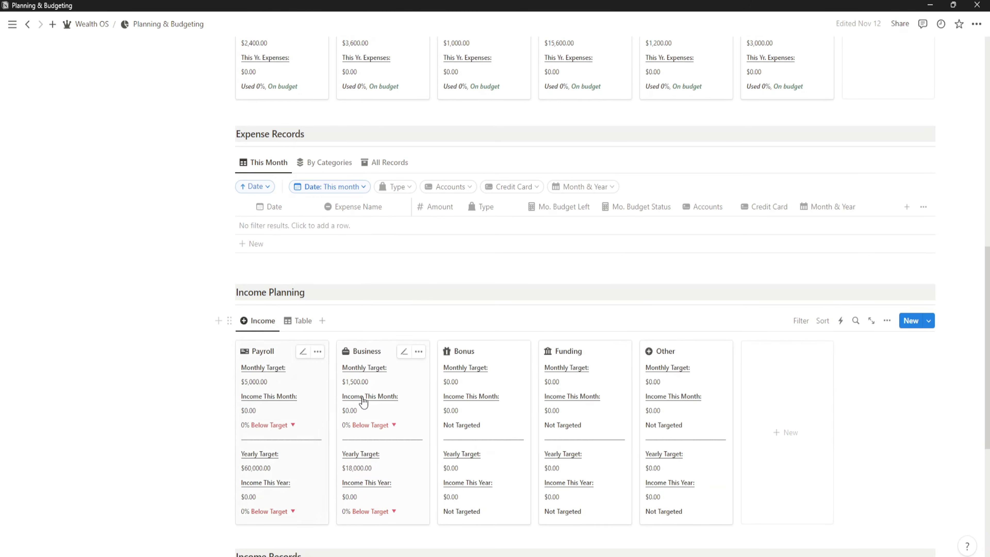
scroll(364, 405, down, 2)
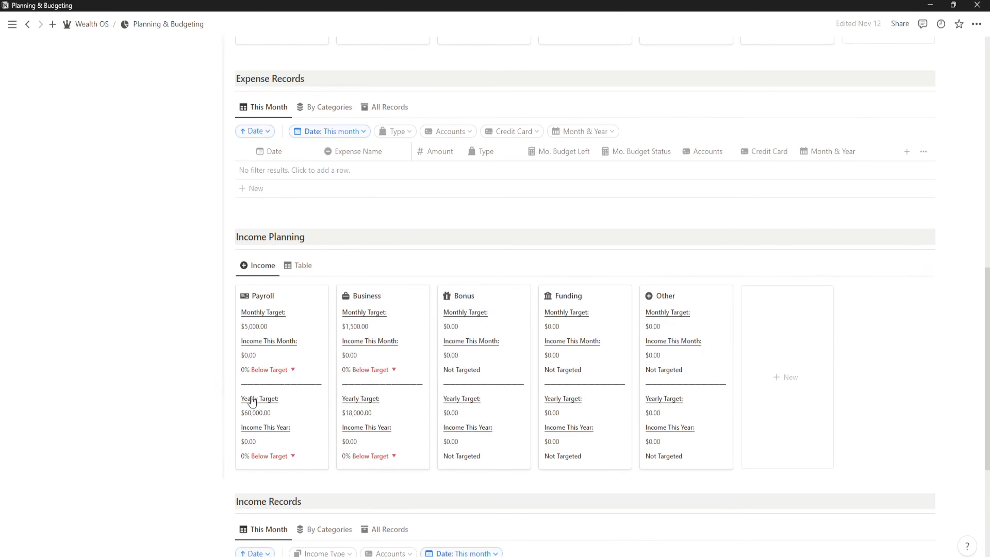
scroll(253, 401, up, 13)
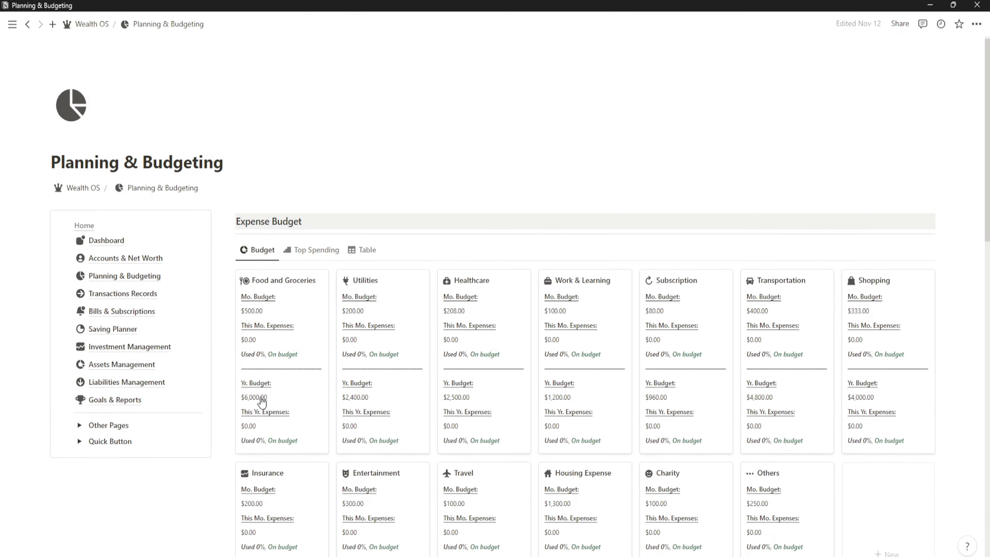
Step: Open the Transactions Records page from the Wealth OS home page and hide the filter bar of Income Records
scroll(259, 404, down, 2)
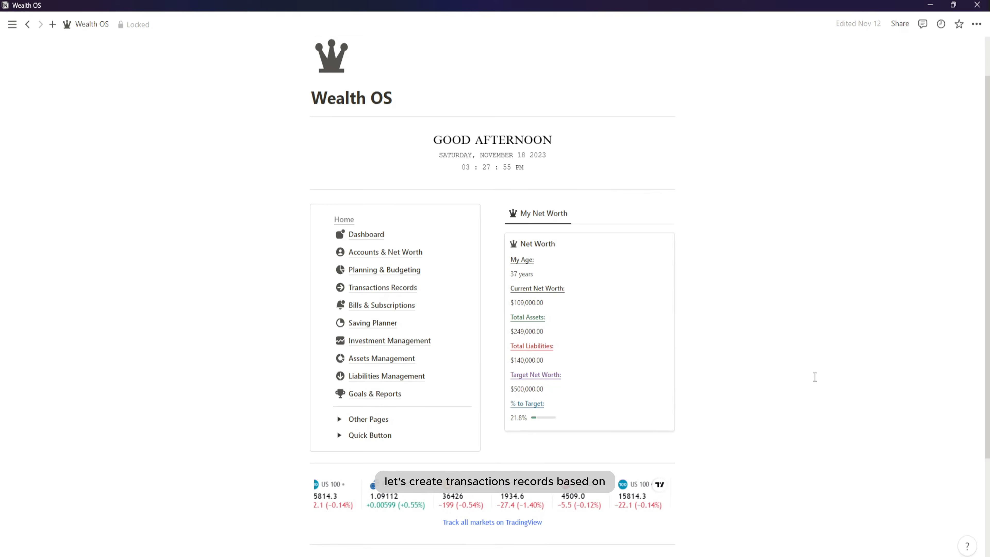
scroll(813, 375, down, 3)
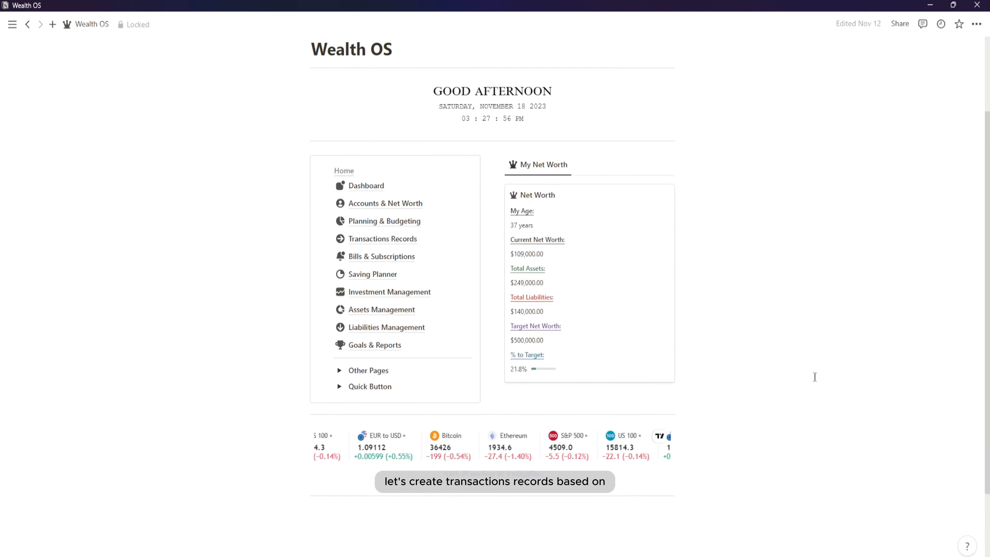
click(382, 231)
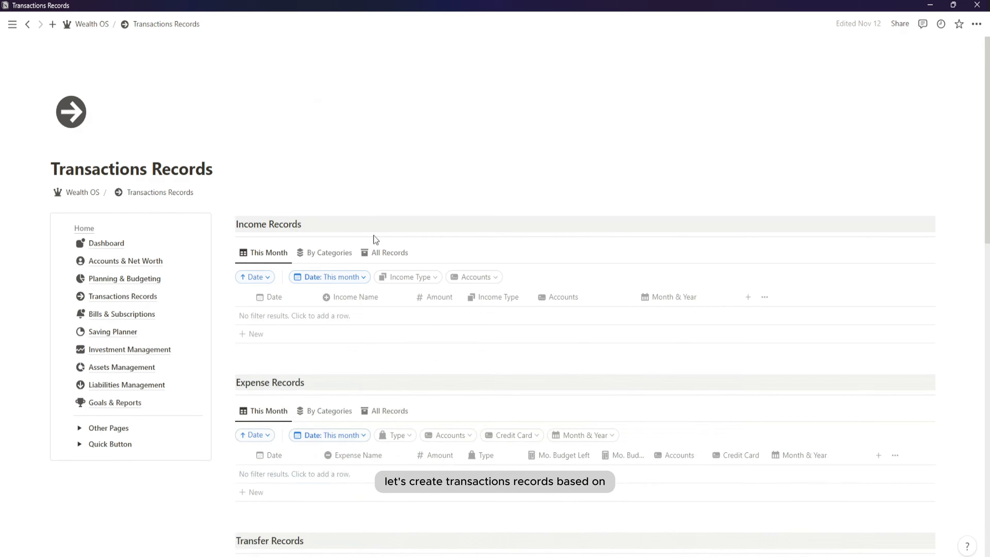
scroll(243, 163, down, 2)
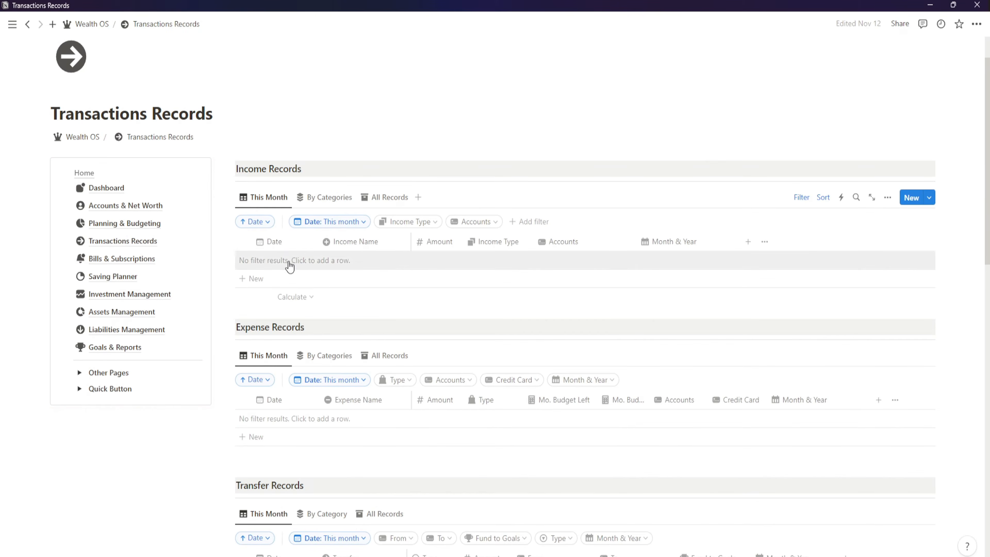
click(808, 203)
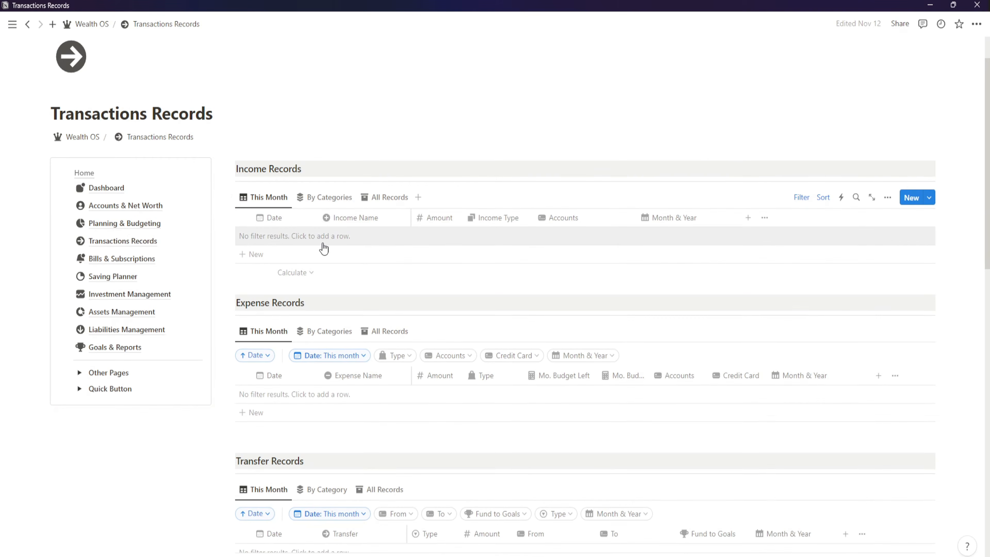
Step: Add an income record for this month named "Monthly Salary Nov" and date it November 1, 2023
click(275, 254)
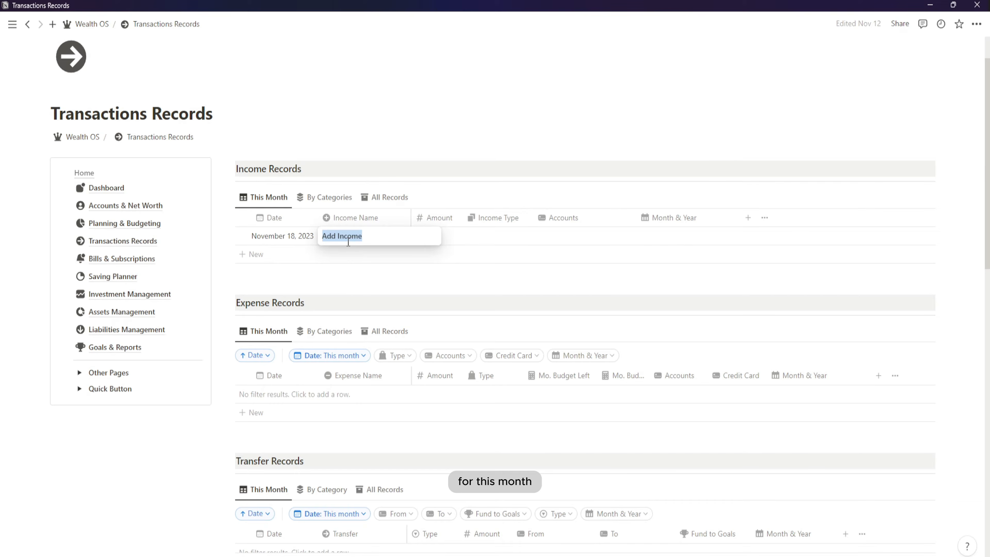
text(Monthly Salary Nov)
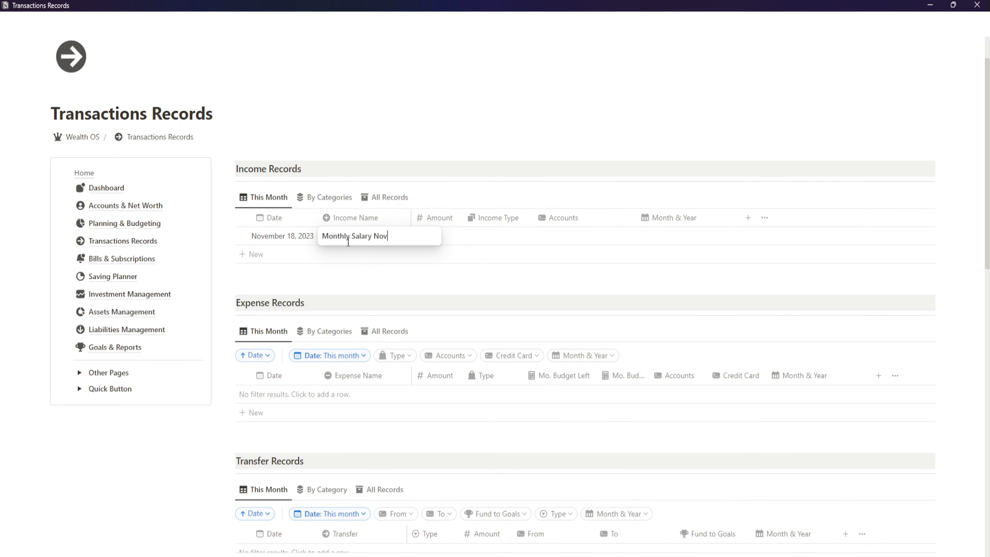
key(Return)
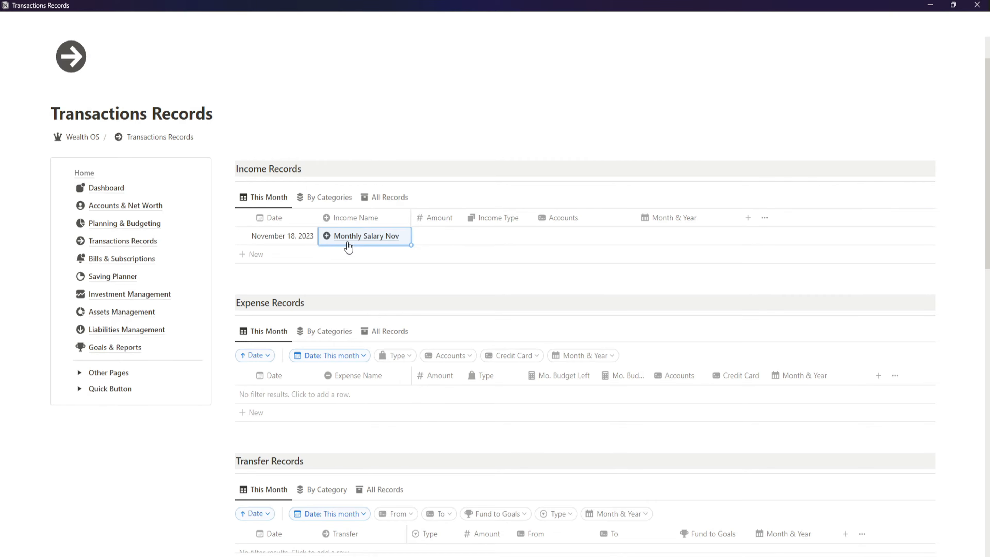
click(279, 239)
click(322, 316)
click(442, 238)
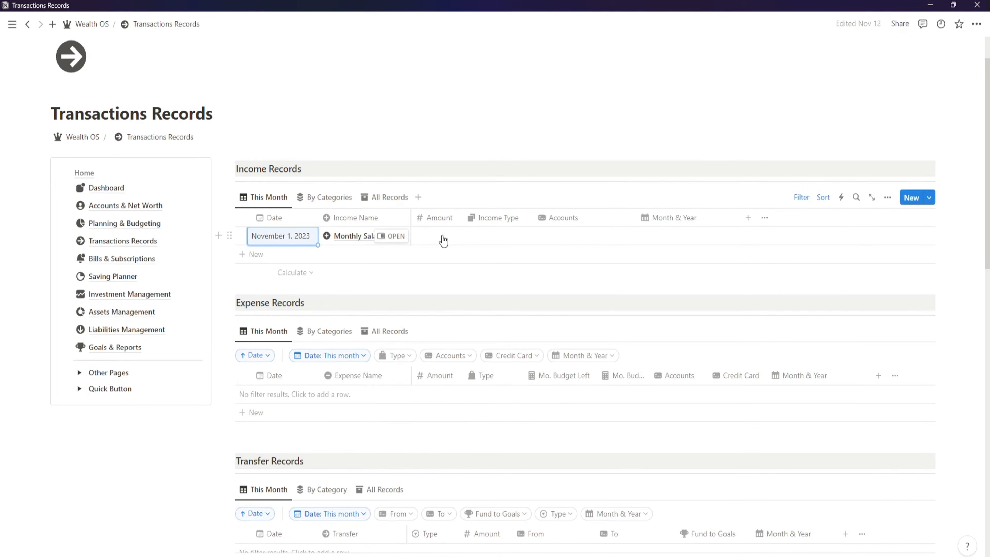
Step: Set the Monthly Salary Nov record's amount to $5,000 and its income type to Payroll
click(443, 236)
text(5,000)
key(Return)
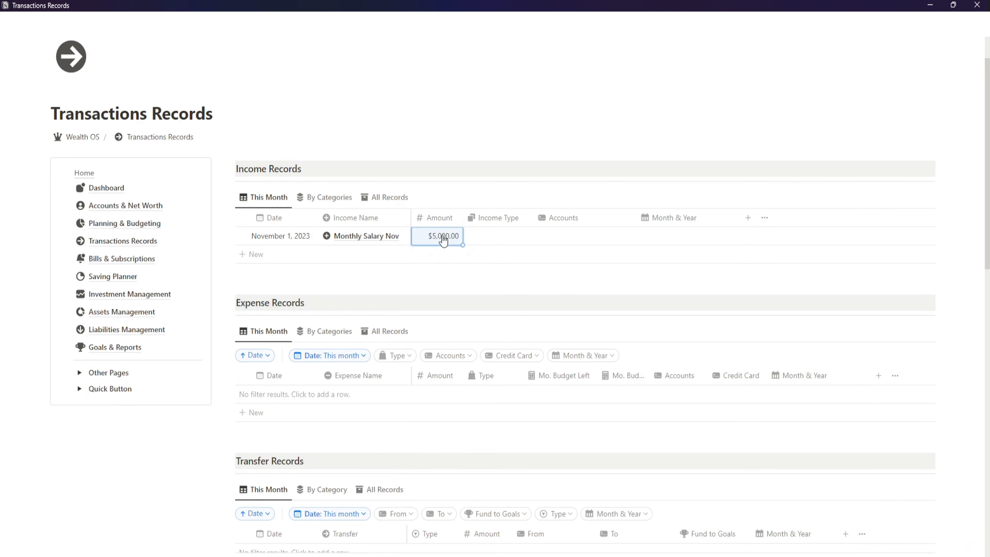
click(494, 239)
click(491, 273)
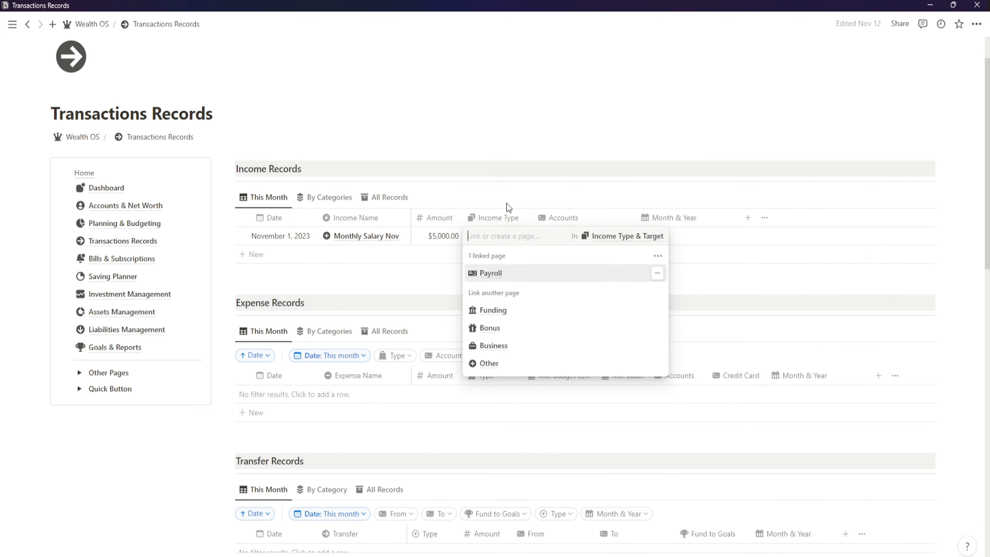
click(565, 241)
Step: Link Capital One as the receiving account of the Monthly Salary Nov record
click(571, 237)
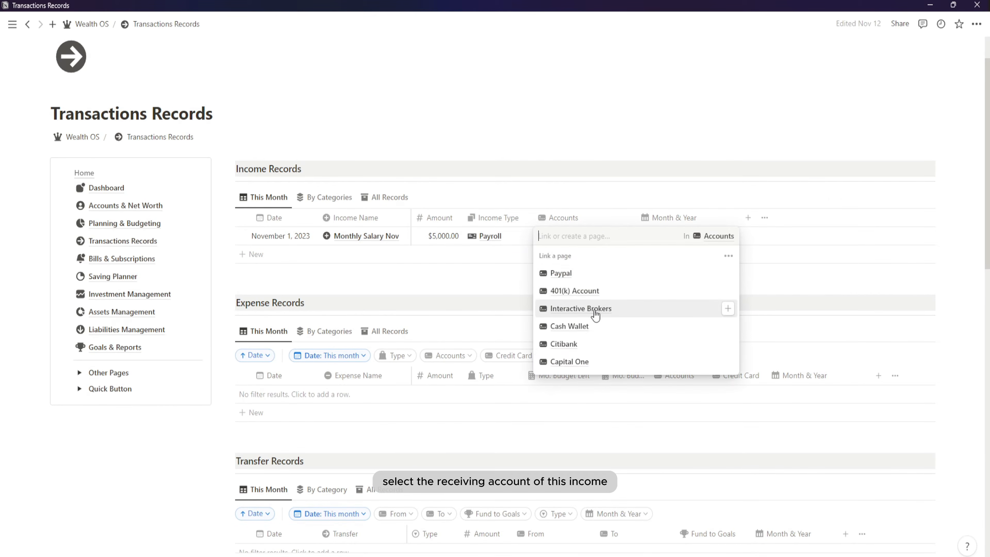
click(583, 369)
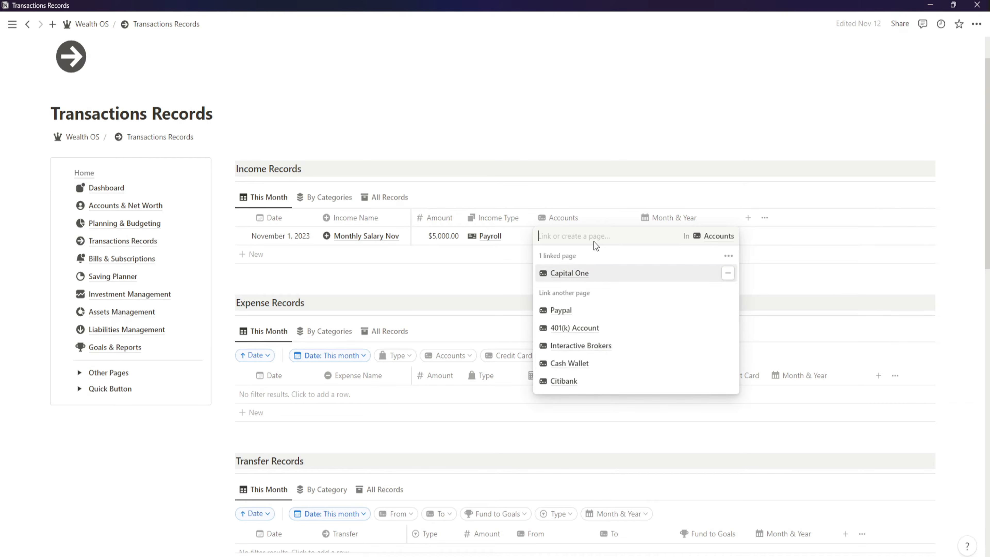
click(654, 235)
Step: Search the Month & Year reports for "11" to link the November report to the Monthly Salary Nov record
click(680, 236)
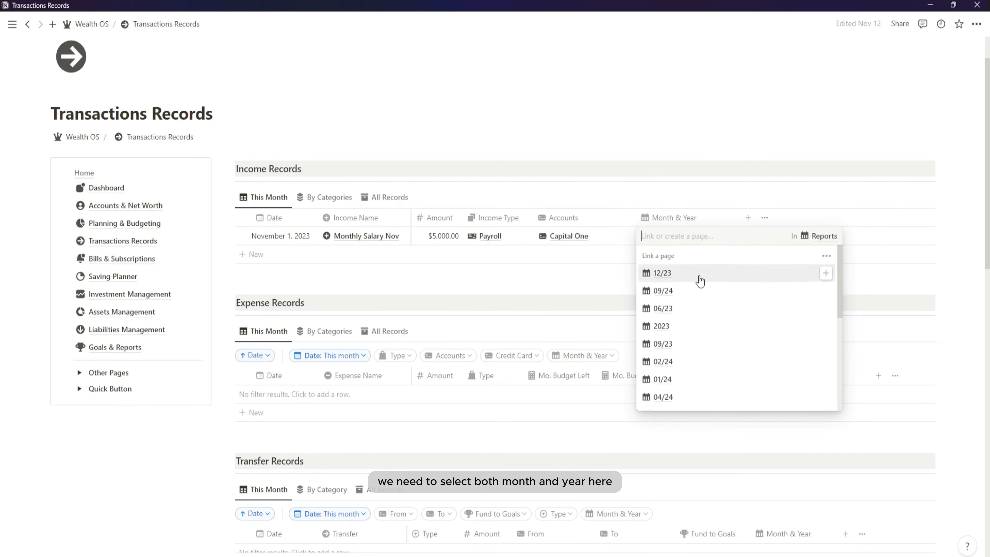
text(11)
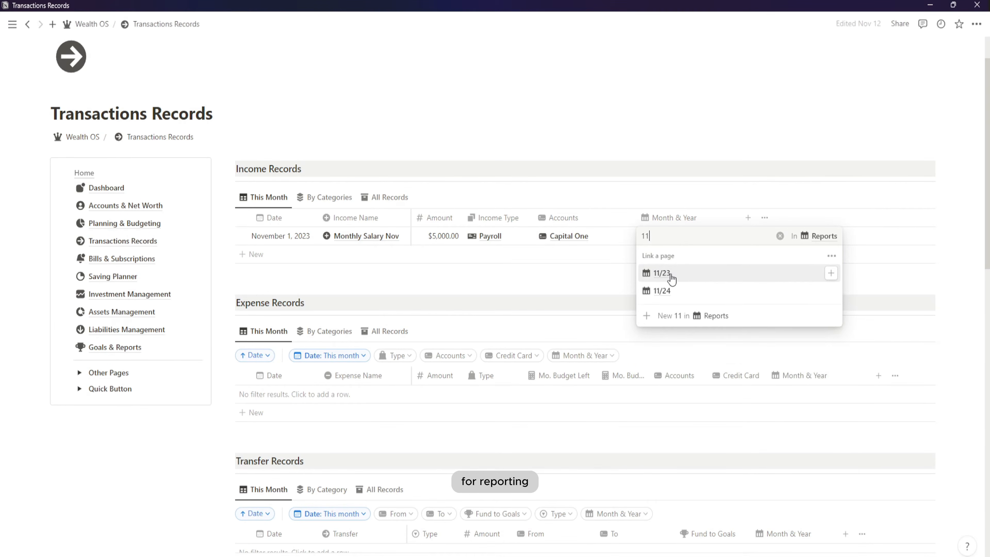
Step: Link the 11/23 and 2023 reports in the Month & Year property of the Monthly Salary Nov income record
click(667, 273)
key(BackSpace)
key(BackSpace)
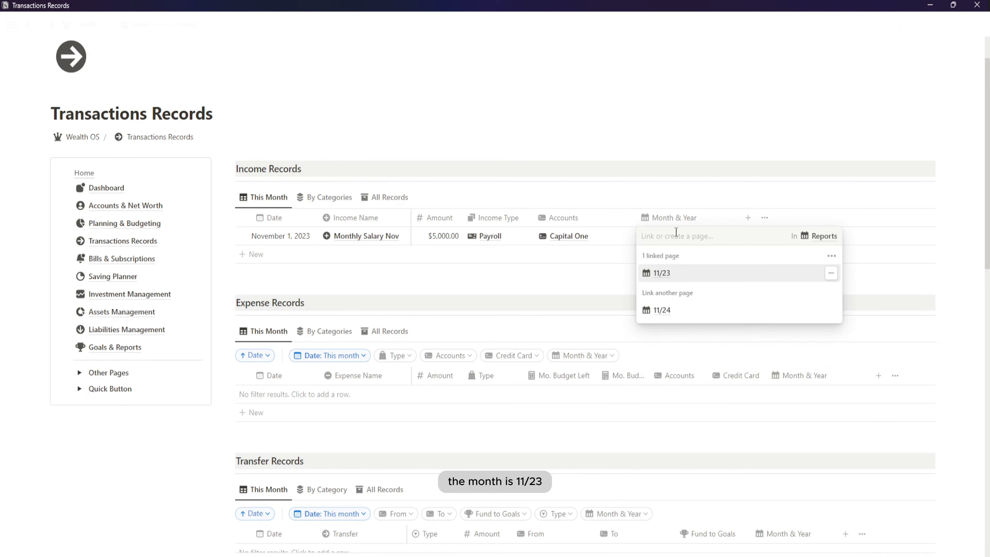
text(2023)
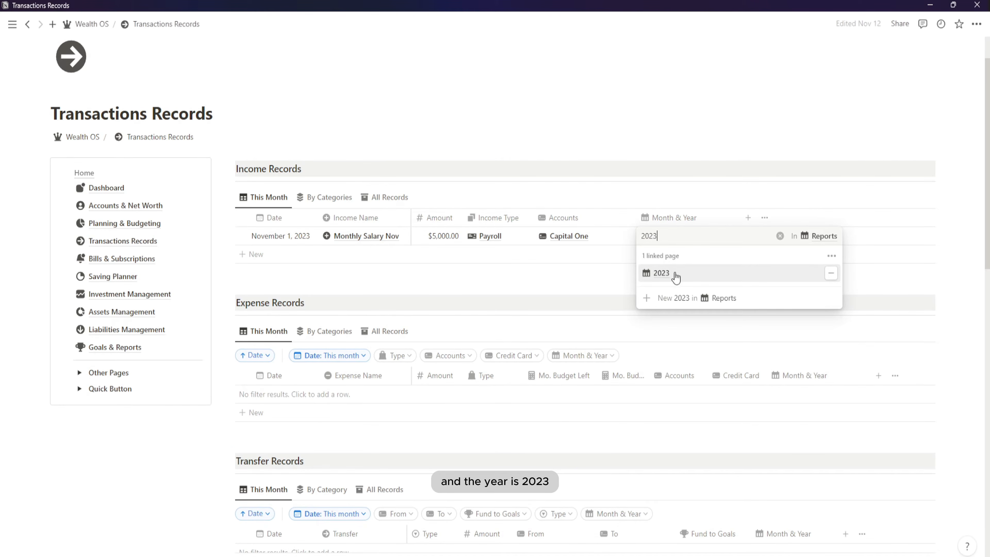
click(674, 273)
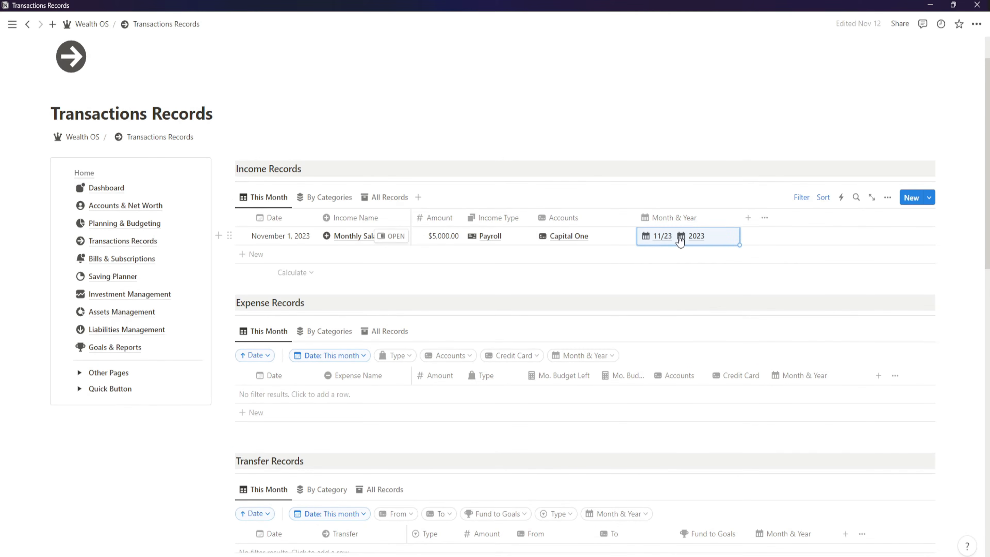
Step: Add a second row to Income Records and name it "Gumroad Payment"
click(352, 258)
triple_click(352, 257)
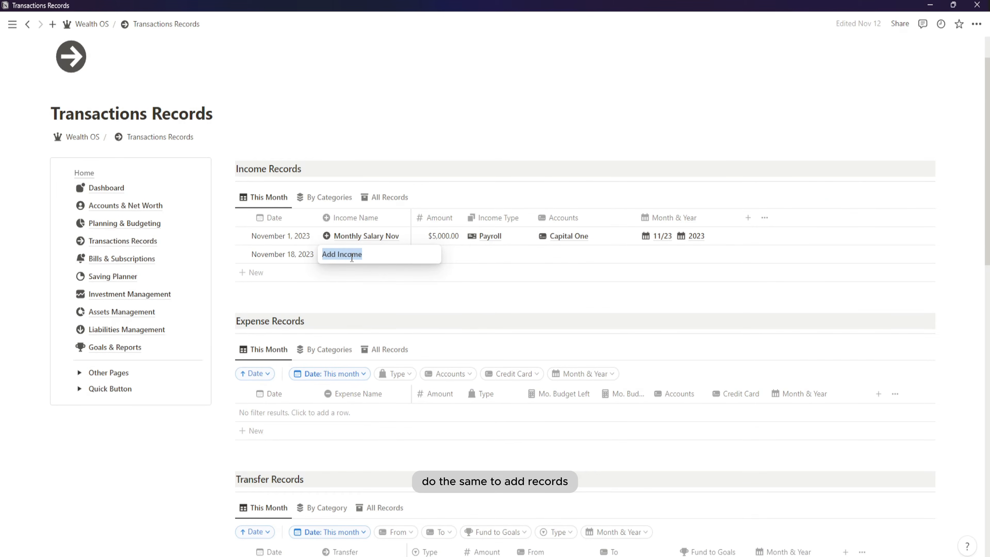
text(Gumroad Pay)
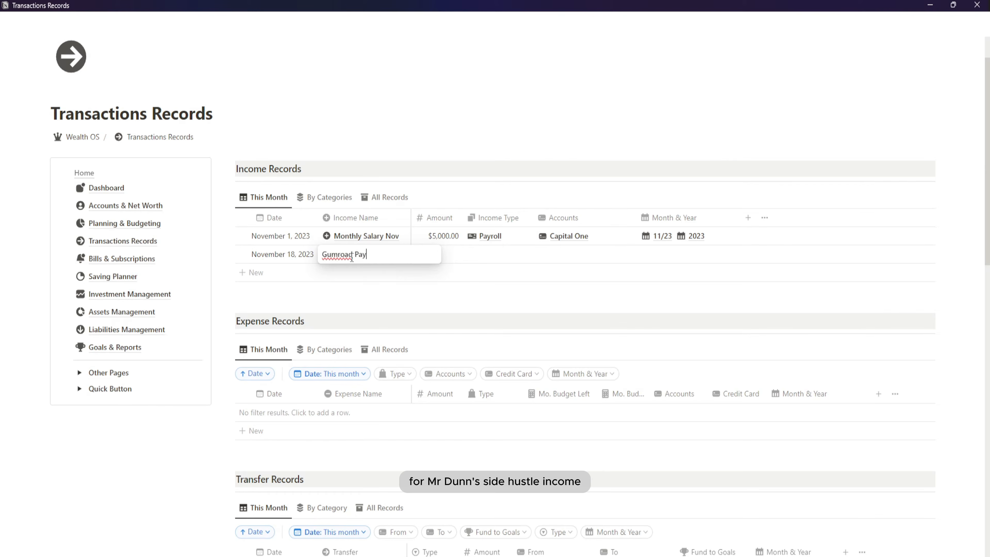
text(ment)
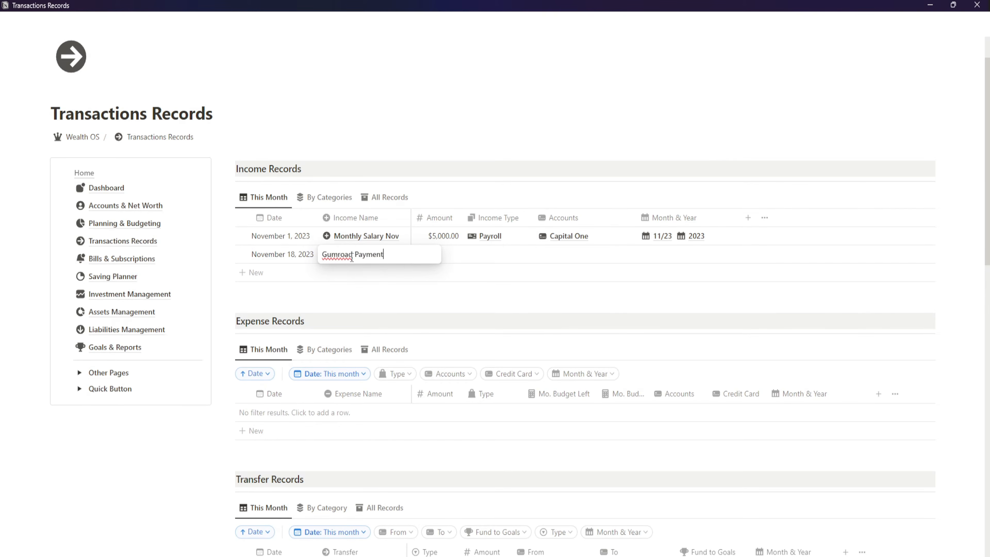
click(373, 272)
Step: Set the Gumroad Payment record's date to November 7, 2023 and its amount to $400
click(305, 257)
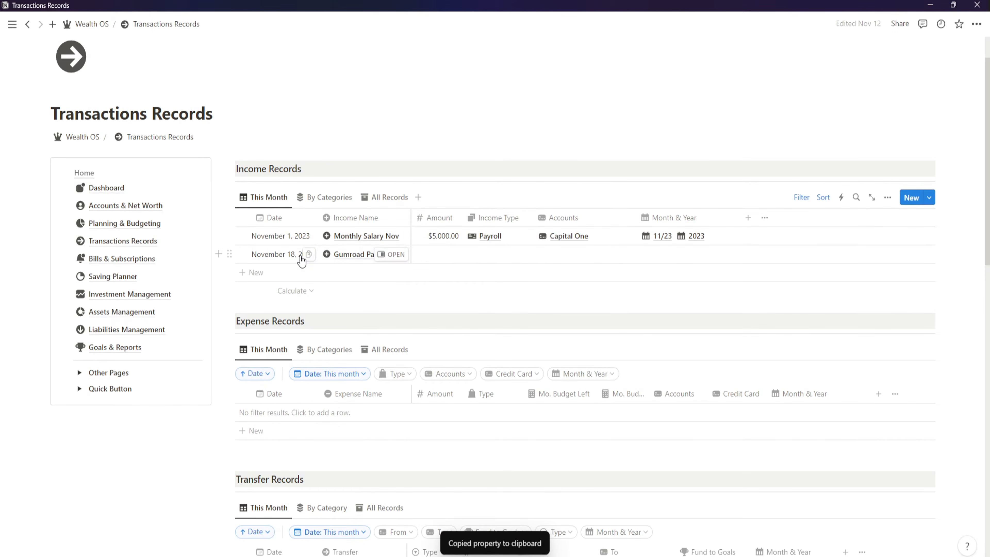
click(285, 258)
click(310, 349)
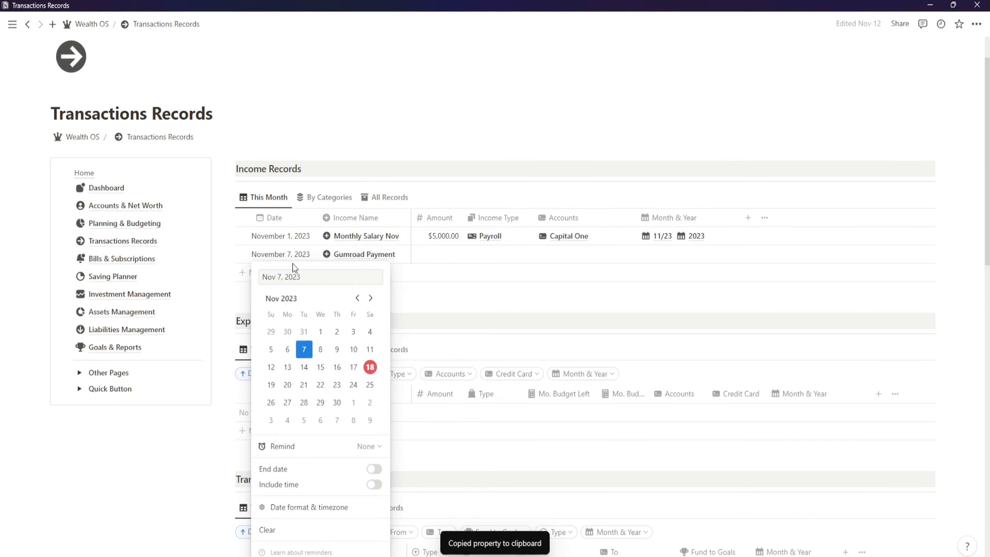
click(448, 259)
click(451, 255)
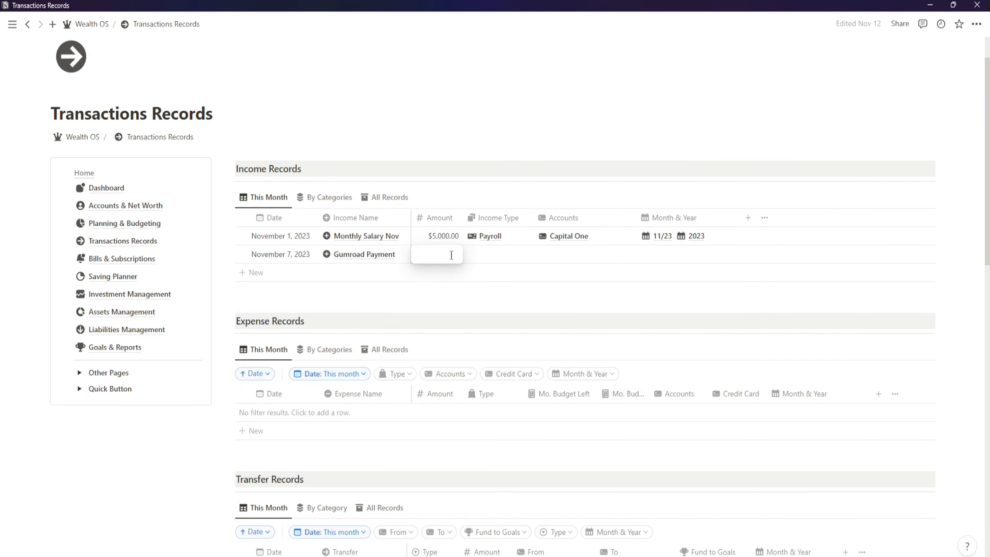
text(400)
key(Return)
Step: Set the Gumroad Payment record's income type to Business and its receiving account to Paypal
click(491, 254)
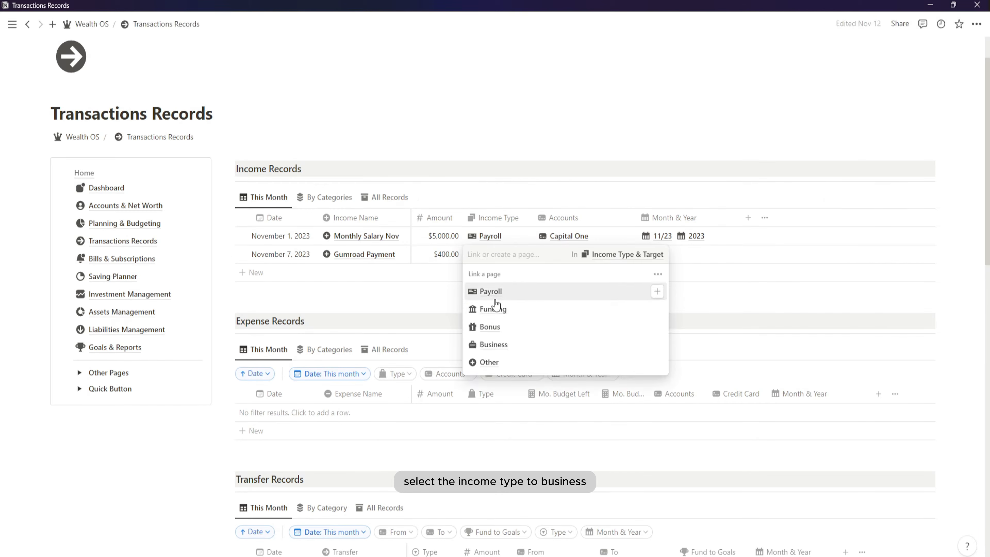
click(493, 342)
key(Escape)
click(565, 254)
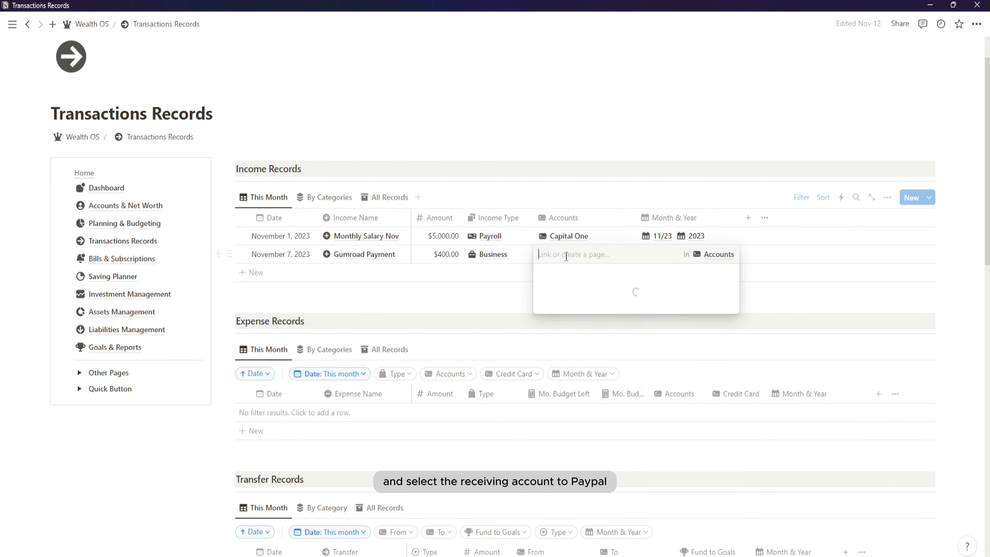
click(574, 298)
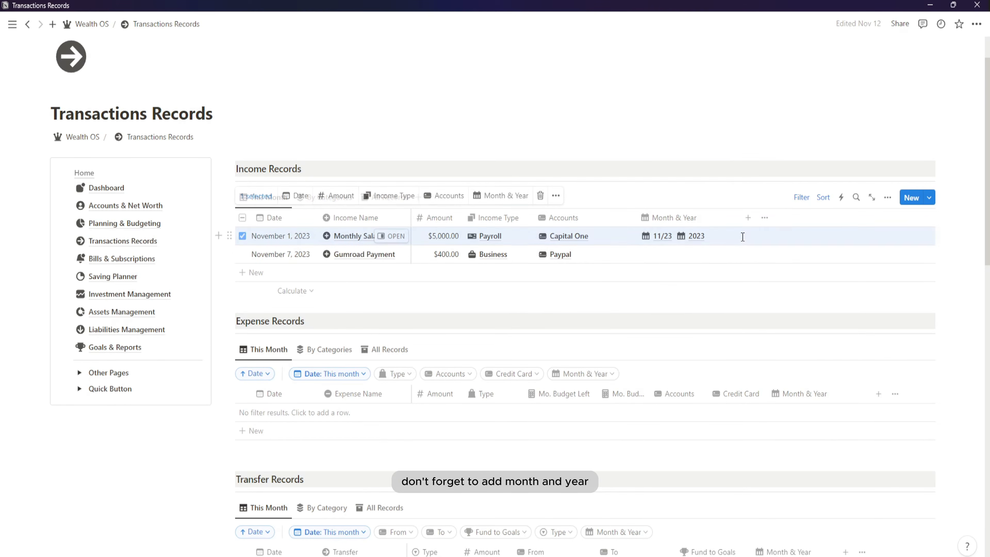
Step: Fill the Month & Year links 11/23 and 2023 from the salary record down to the November 7 record
click(729, 243)
key(Escape)
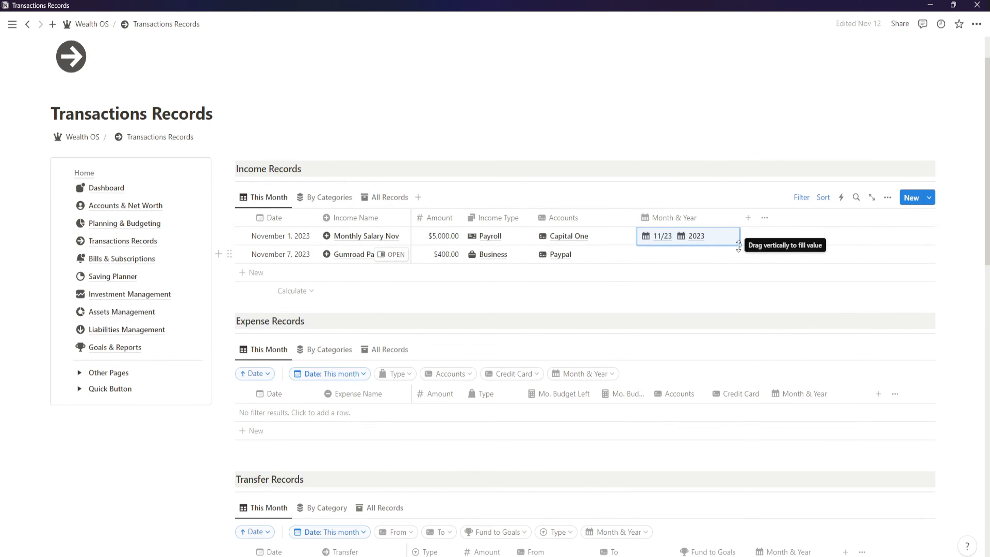
drag(740, 245, 729, 273)
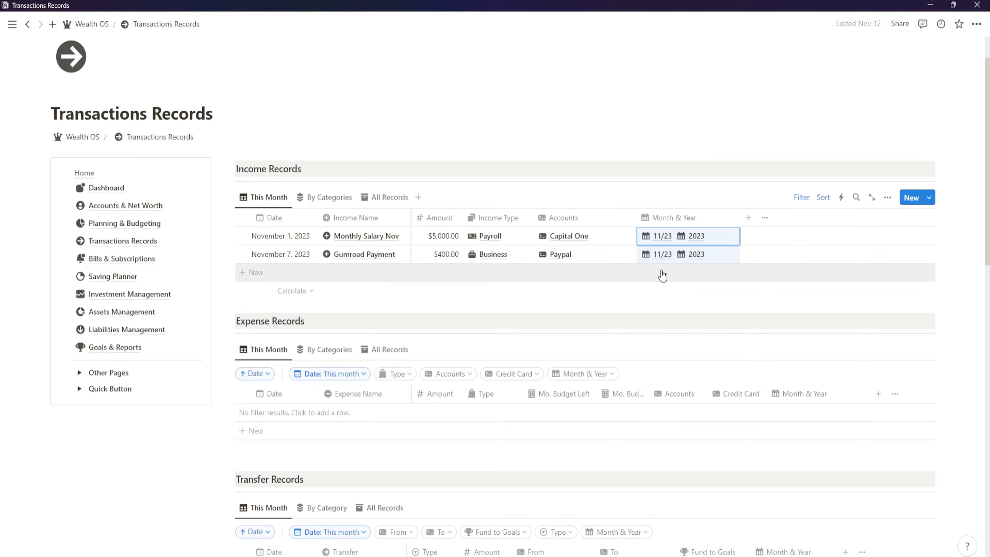
click(645, 305)
Step: Add a third row to Income Records and name it "Gumroad Payout"
click(278, 273)
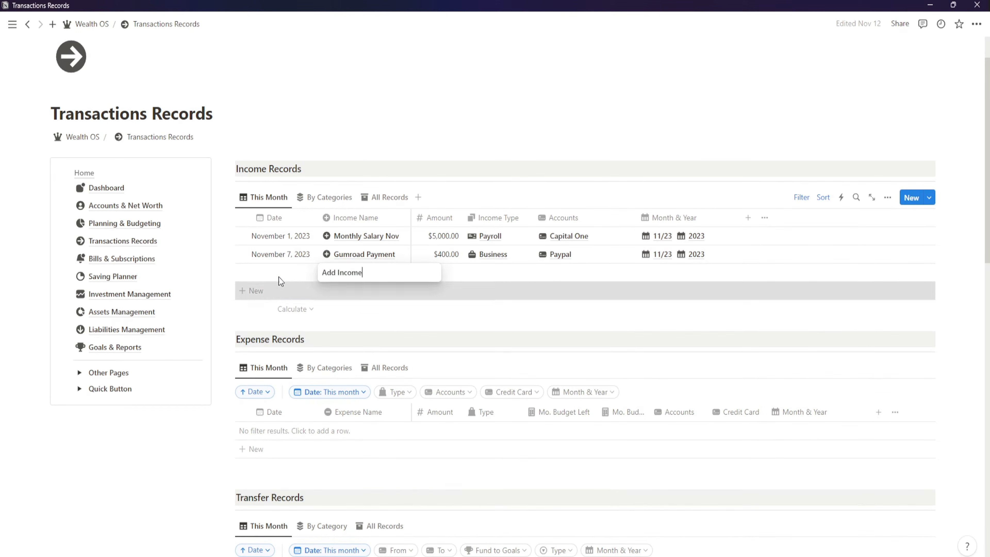
text(Gumroad)
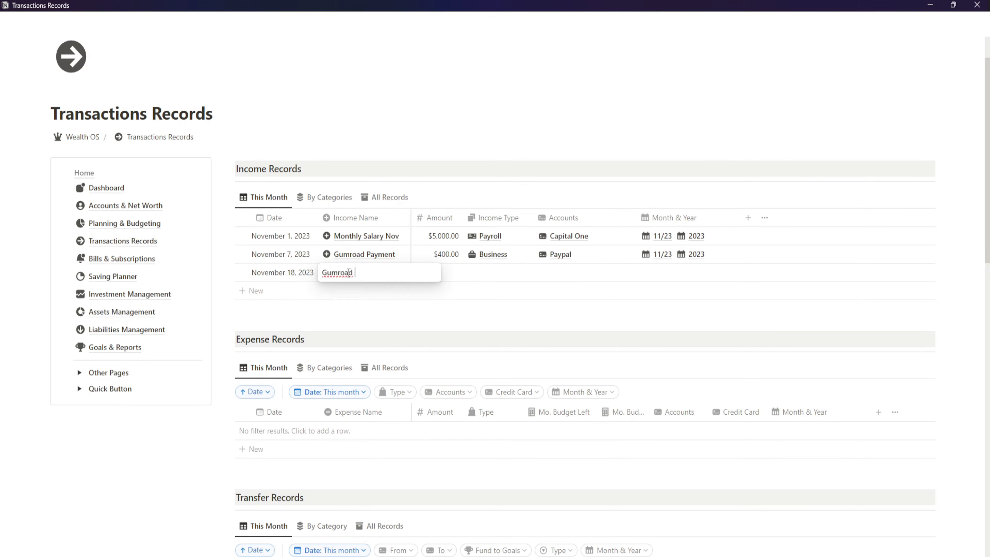
text( Payout)
key(Return)
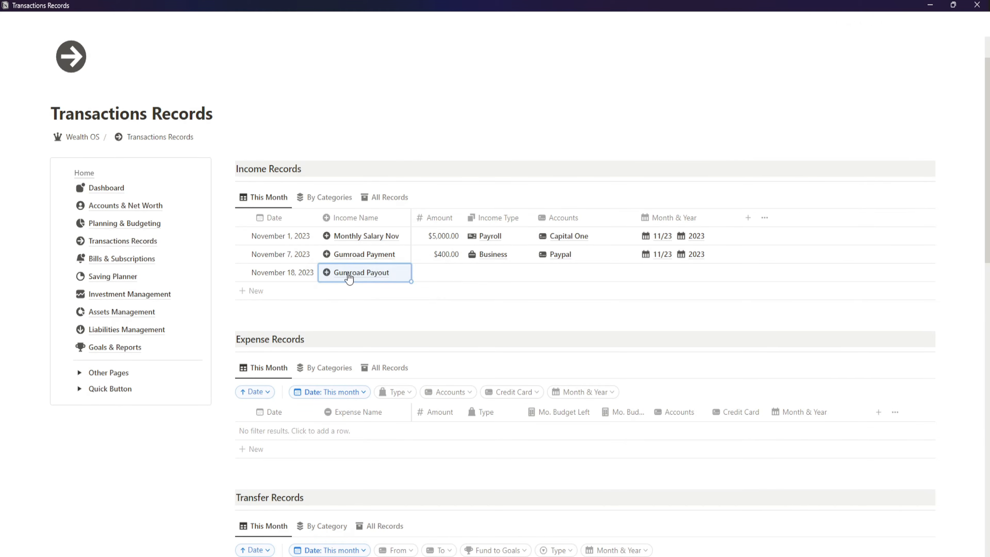
Step: Rename the November 7 income record to "Gumroad Payout"
click(361, 255)
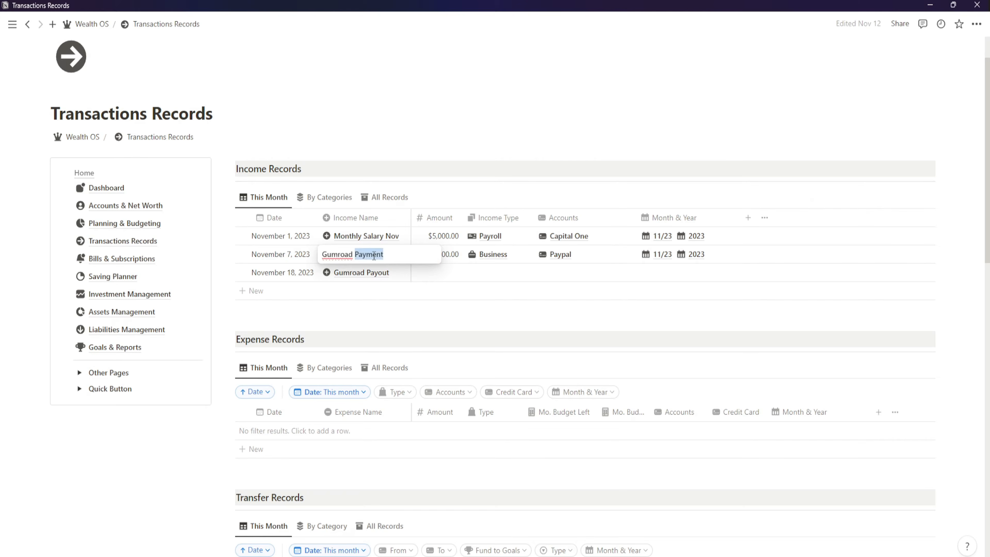
text(Payout)
key(Return)
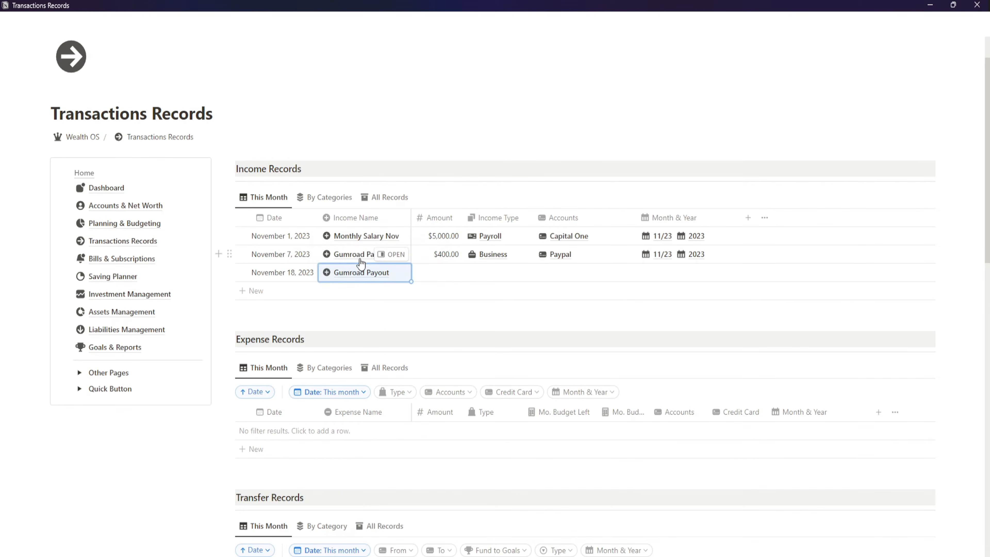
Step: Set the third income record's date to November 14, 2023 and its amount to $700
click(283, 277)
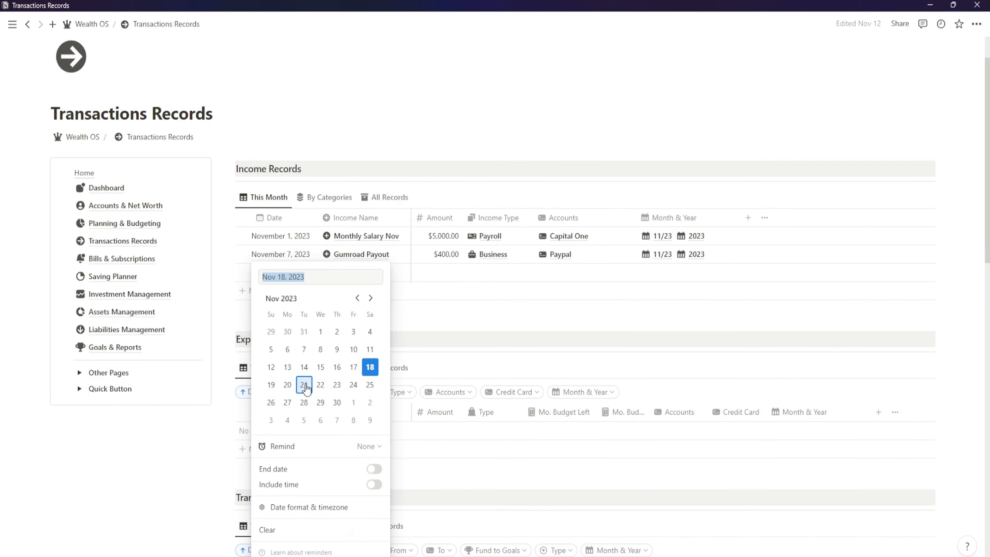
click(307, 371)
click(439, 280)
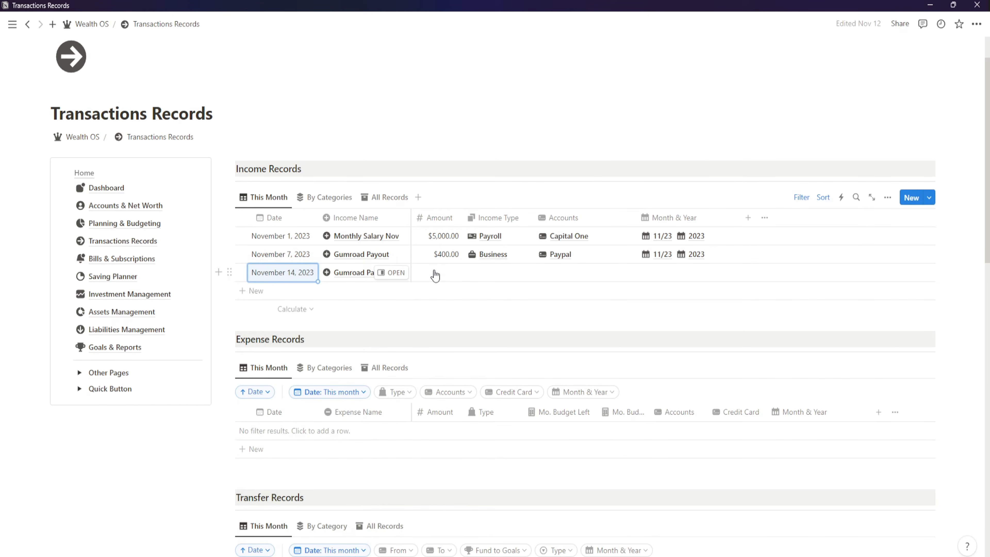
click(441, 274)
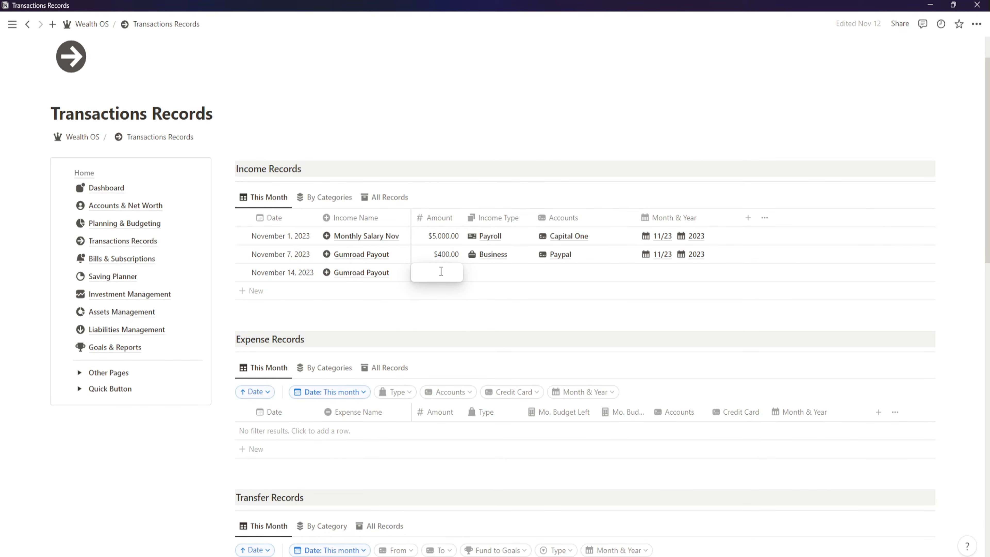
text(700)
key(Return)
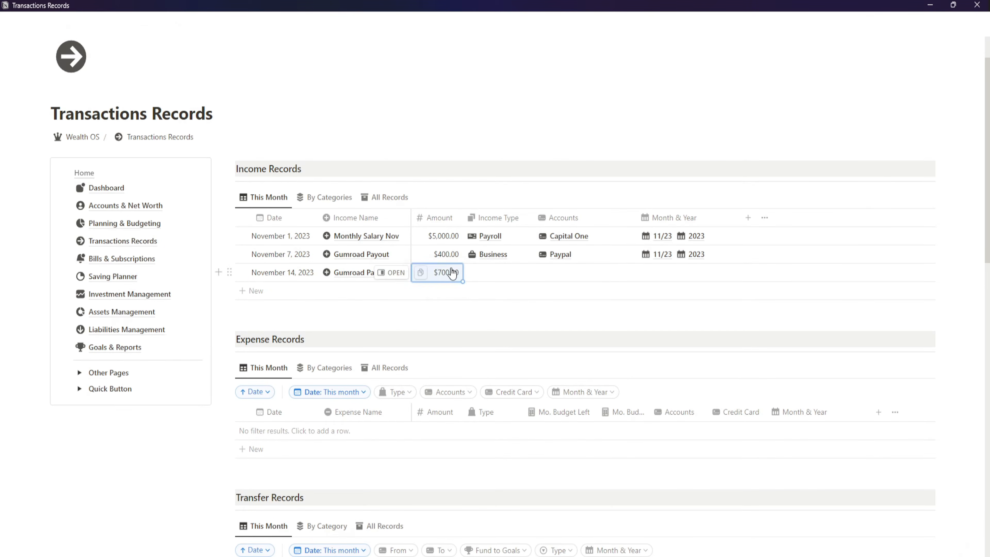
Step: Set the November 14 income record's type to Business and its receiving account to Paypal
click(472, 272)
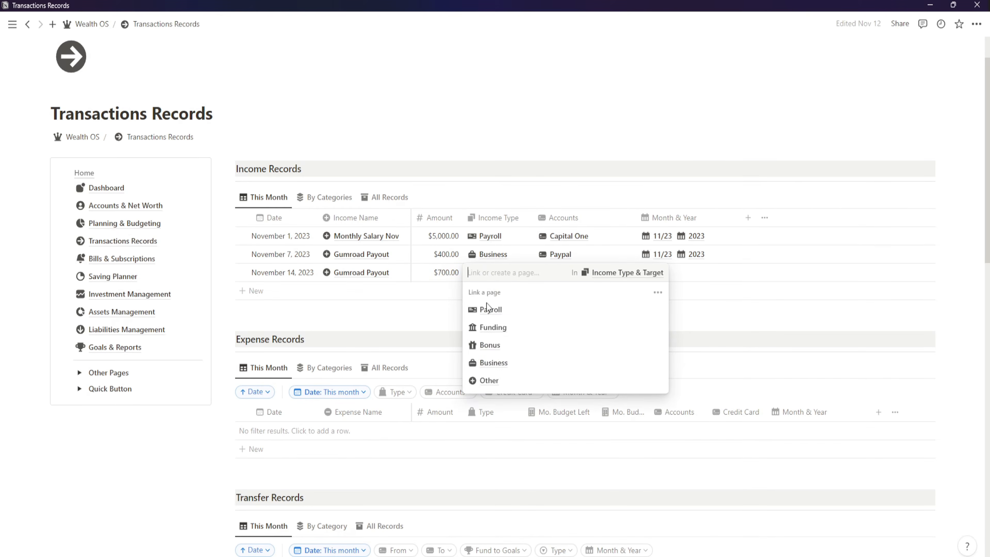
click(493, 362)
key(Escape)
click(578, 273)
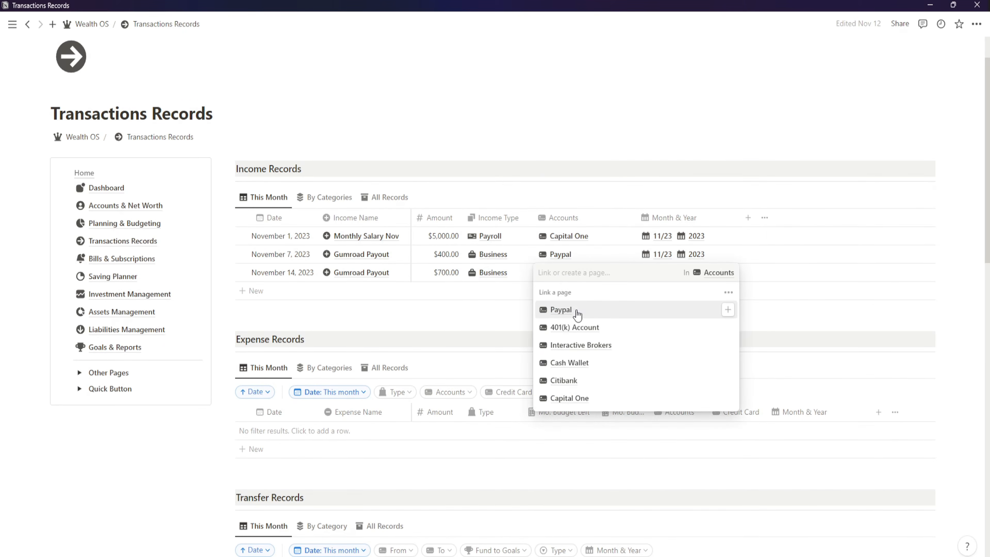
click(577, 312)
Step: Fill the Month & Year links 11/23 and 2023 from the November 7 record down to the November 14 record
click(721, 260)
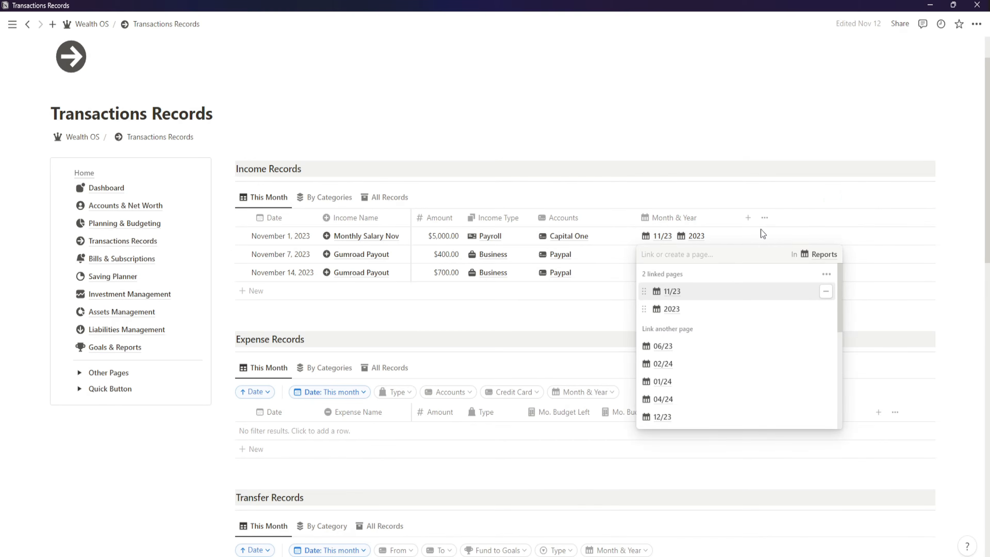
key(Escape)
drag(738, 264, 739, 277)
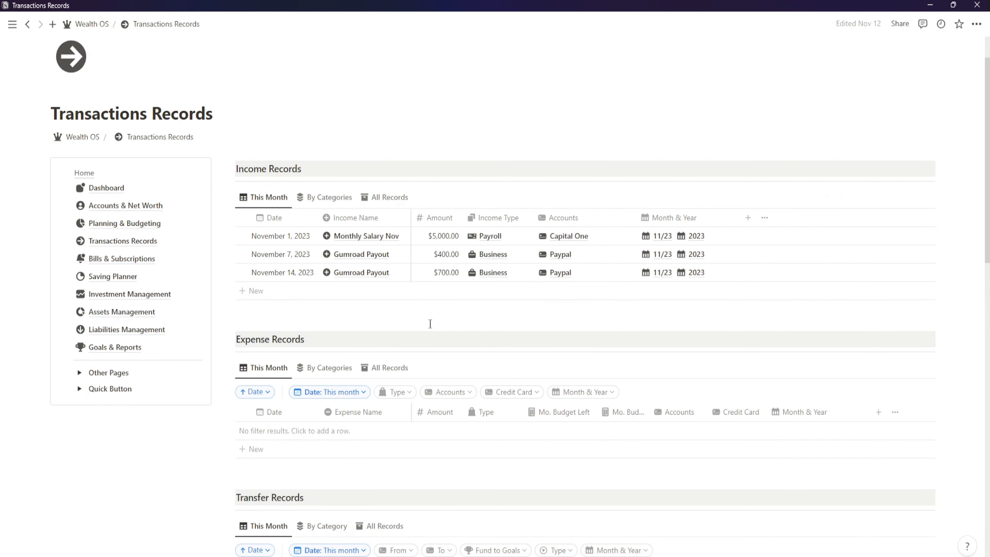
Step: Review the income records grouped by category and in the All Records view, and return to This Month
click(329, 198)
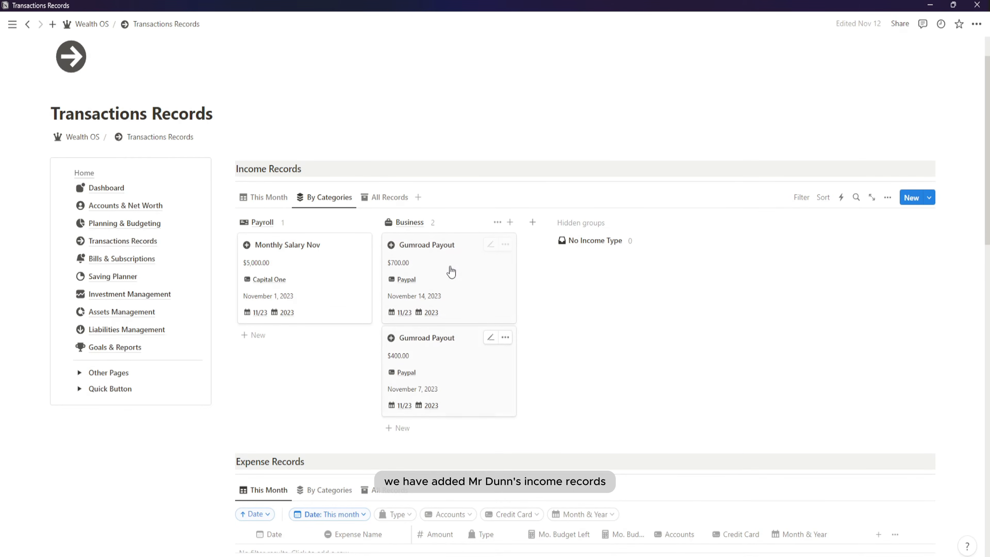
click(367, 198)
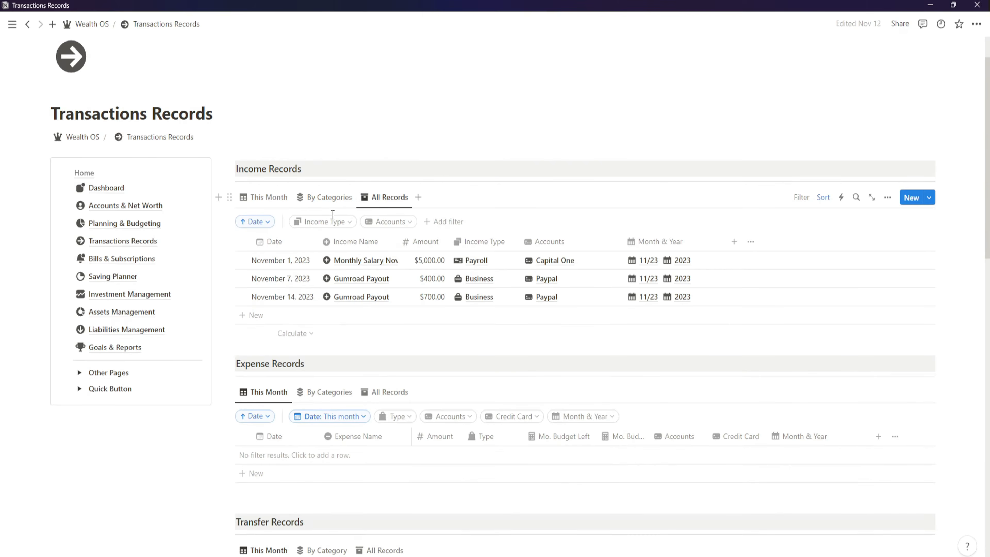
click(249, 195)
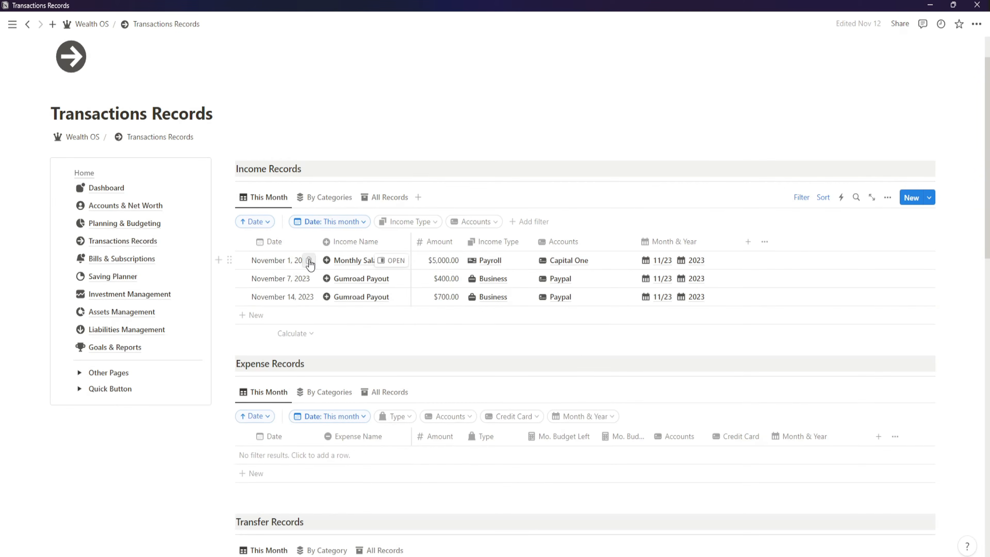
Step: Hide the filter bars of the This Month views in Income Records and Expense Records
click(800, 197)
scroll(343, 250, down, 3)
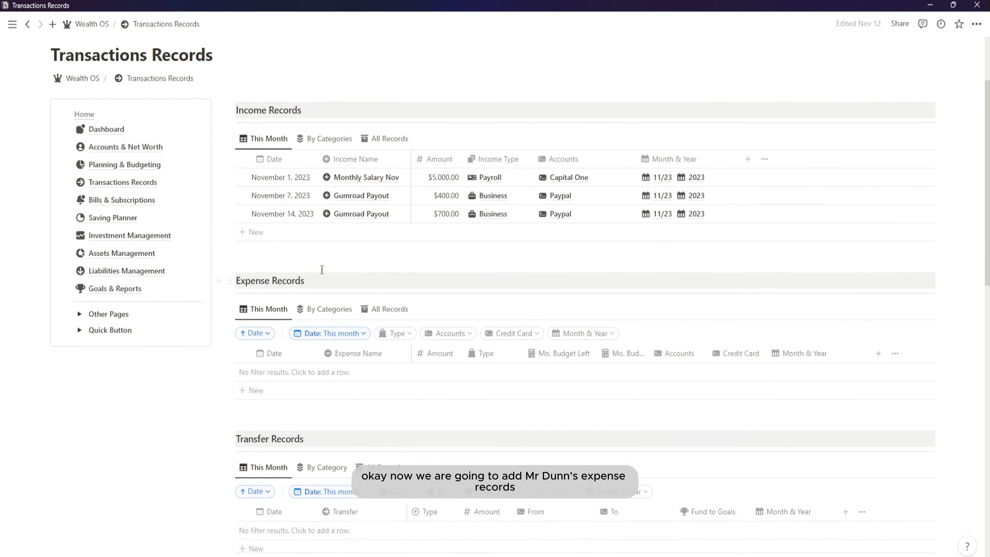
scroll(322, 269, down, 4)
click(800, 202)
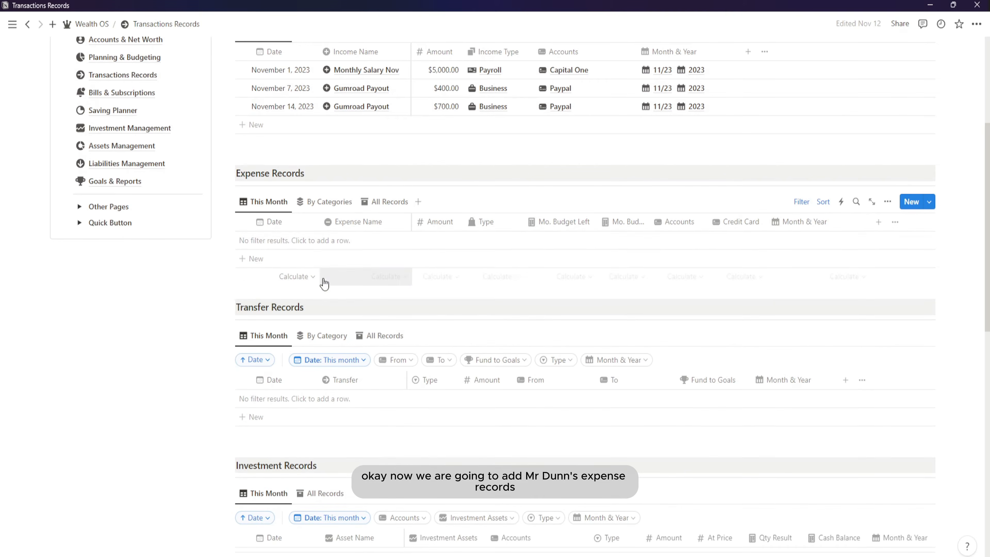
Step: Add a new row to Expense Records and name it "Buy Financial Book"
click(278, 260)
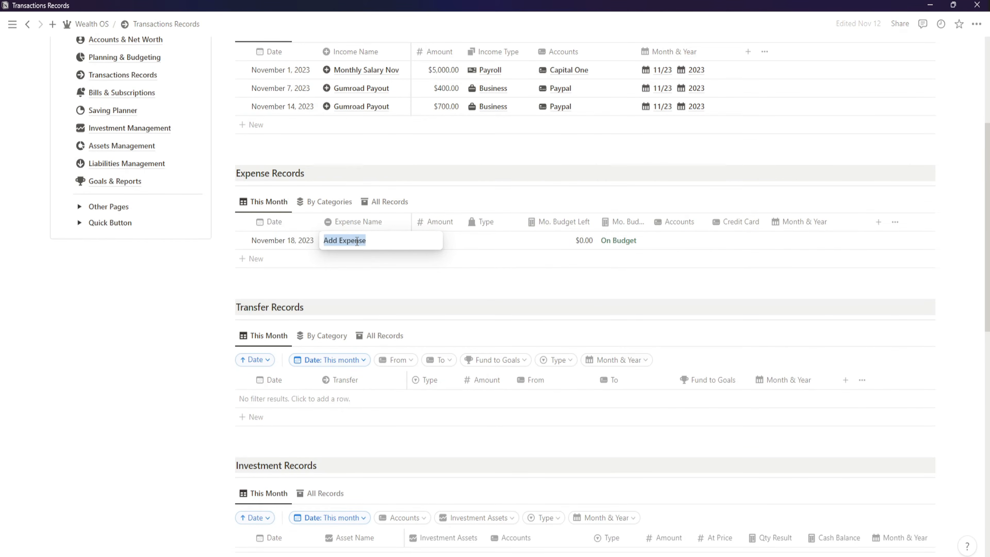
text(Buy Financia)
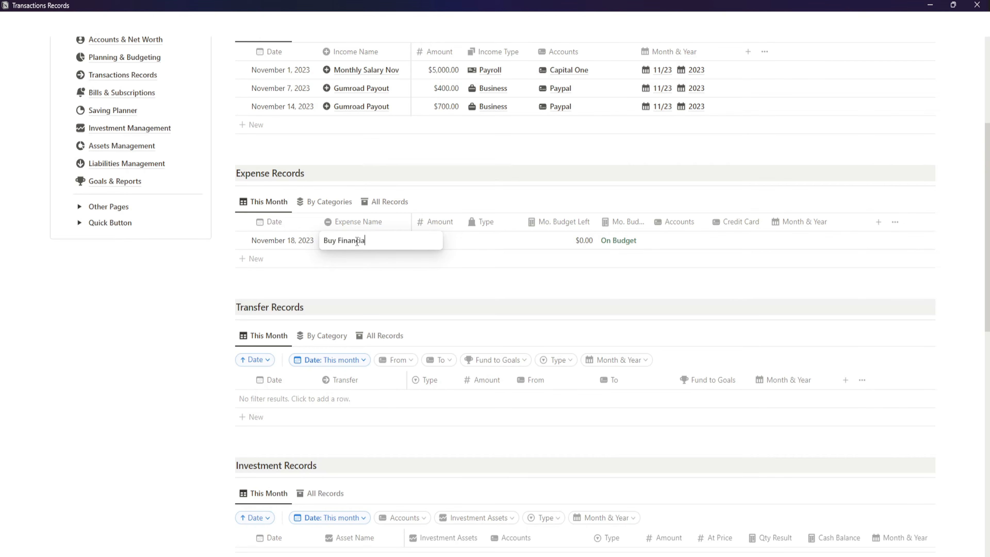
text(l Book)
key(Return)
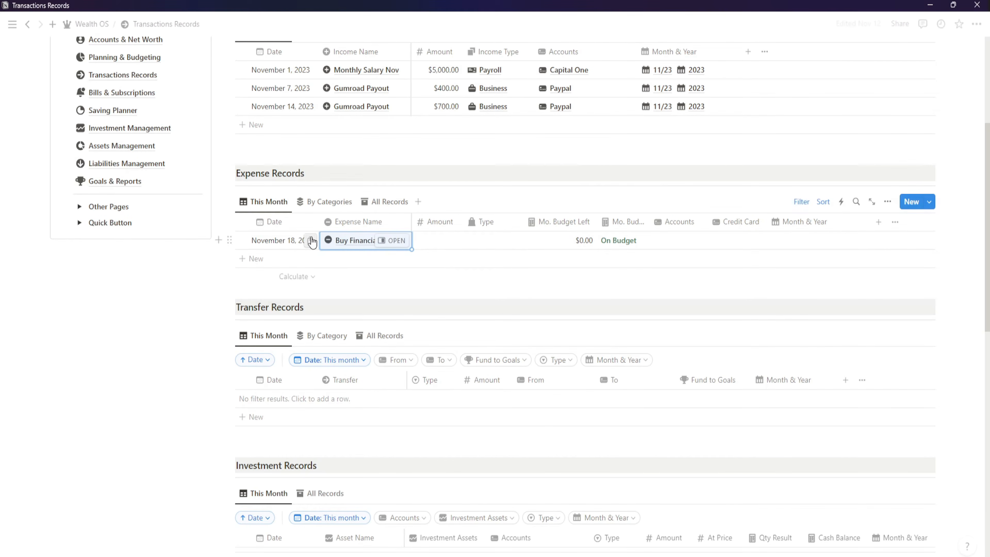
Step: Set the Buy Financial Book expense's date to November 2, 2023 and its amount to $20
click(295, 239)
click(337, 320)
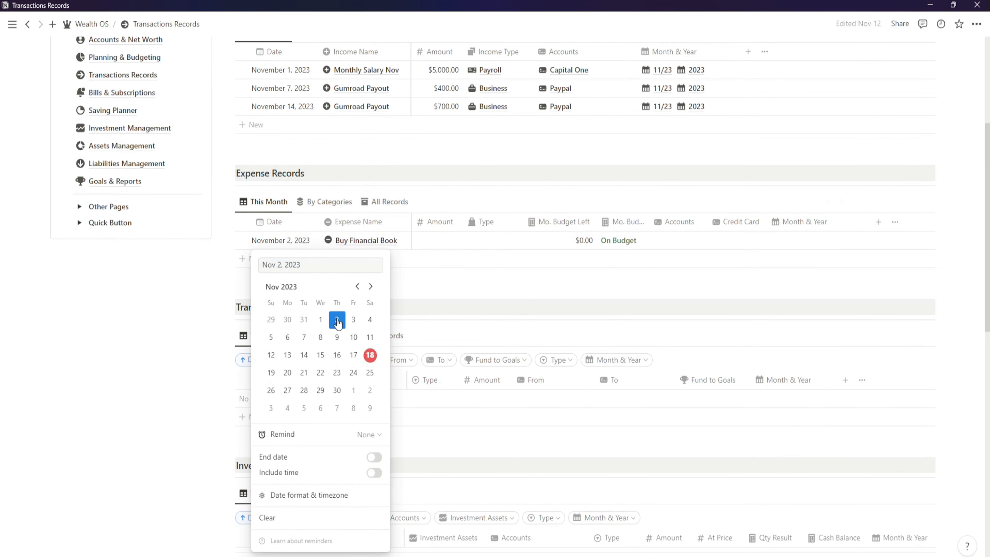
click(464, 261)
click(448, 242)
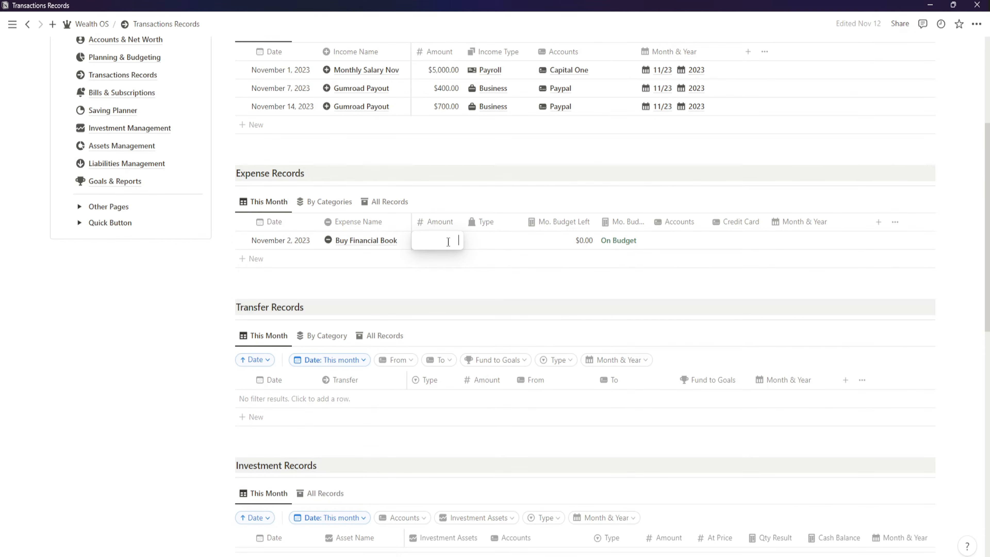
text(20)
key(Return)
Step: Assign the Buy Financial Book expense the type Work & Learning and the account Capital One
click(484, 241)
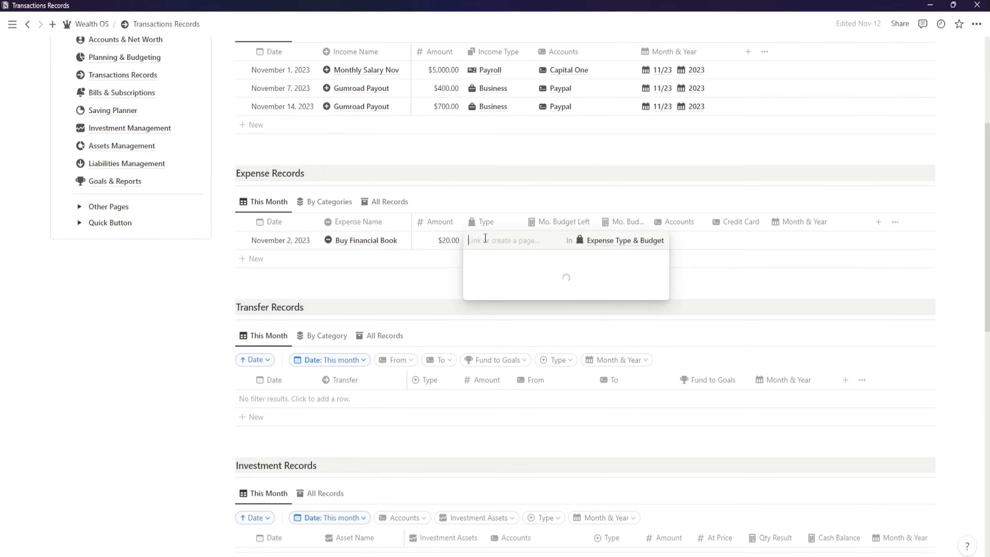
scroll(533, 353, down, 2)
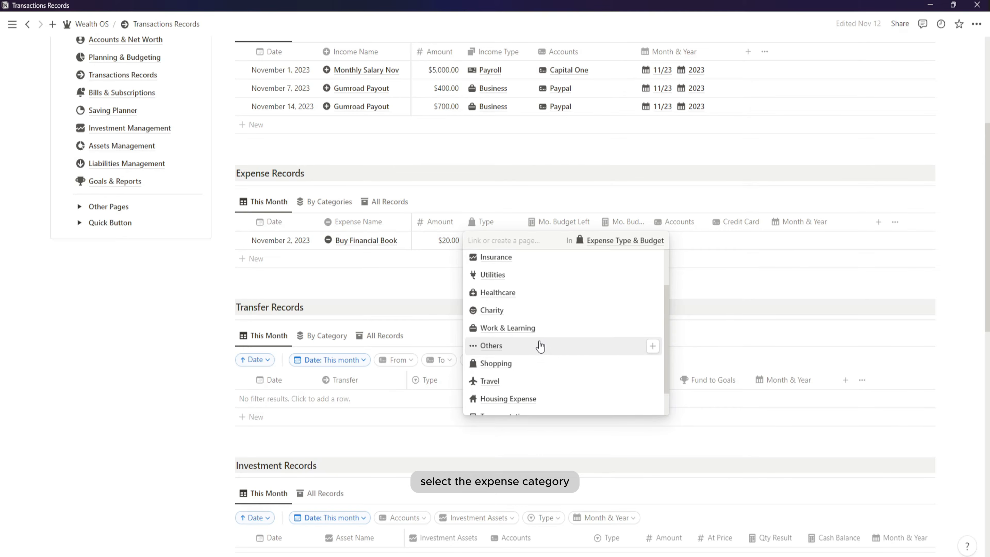
scroll(538, 346, down, 1)
click(537, 298)
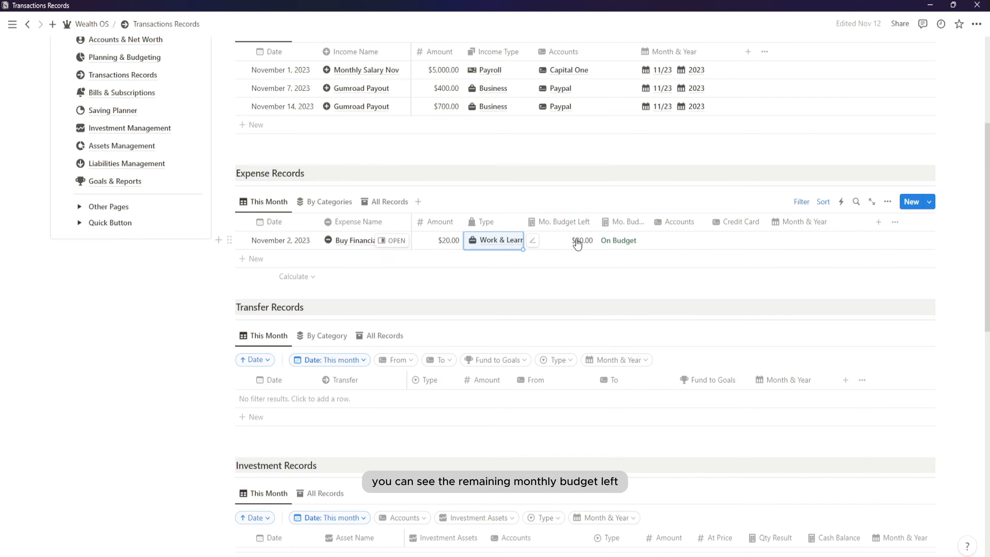
click(682, 245)
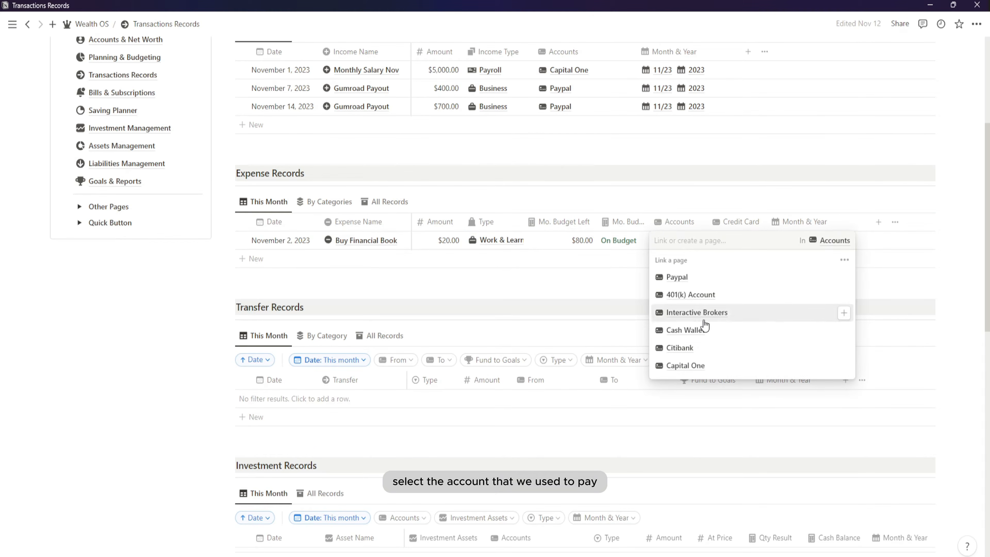
click(700, 365)
key(Escape)
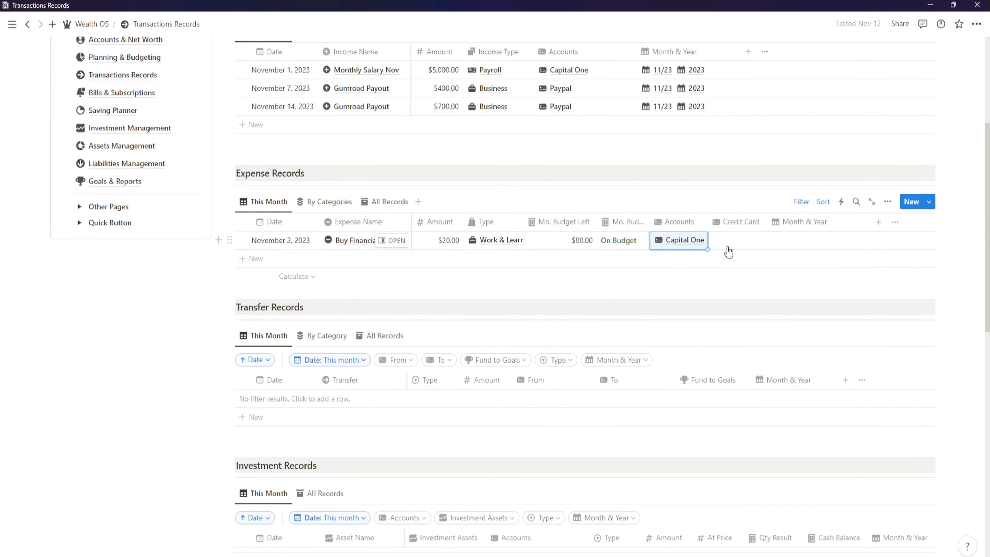
Step: Link the Buy Financial Book expense to the 11/23 and 2023 reports under Month & Year
click(802, 245)
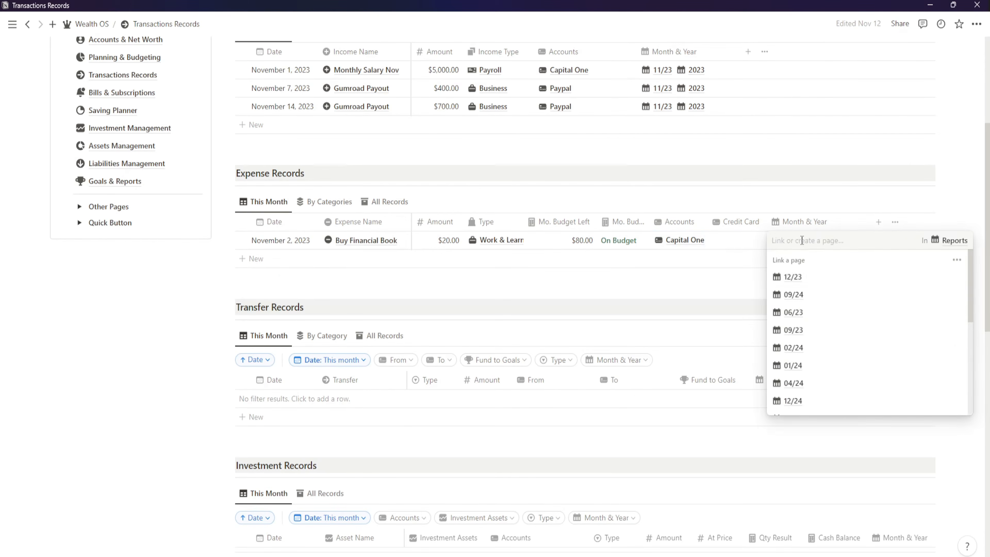
text(11)
click(802, 294)
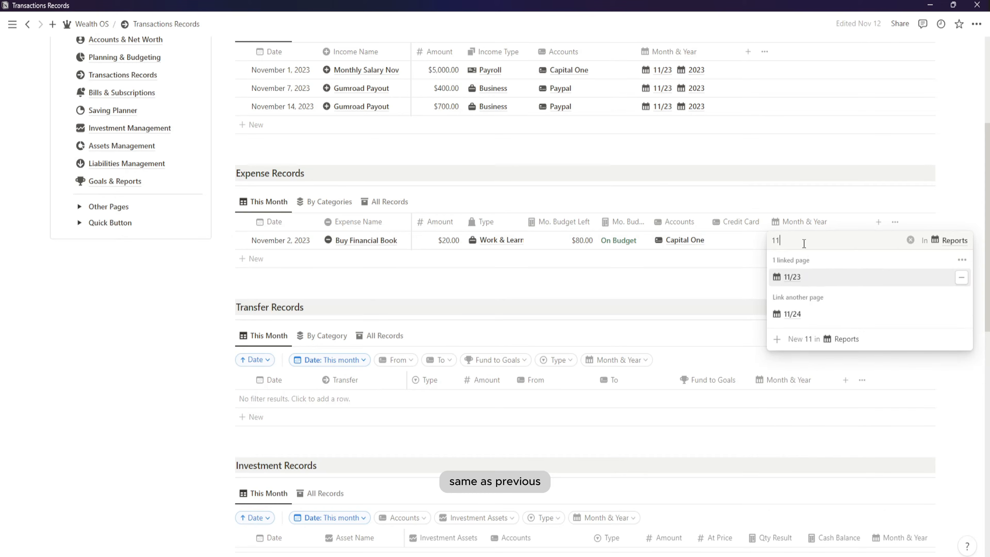
key(BackSpace)
key(BackSpace)
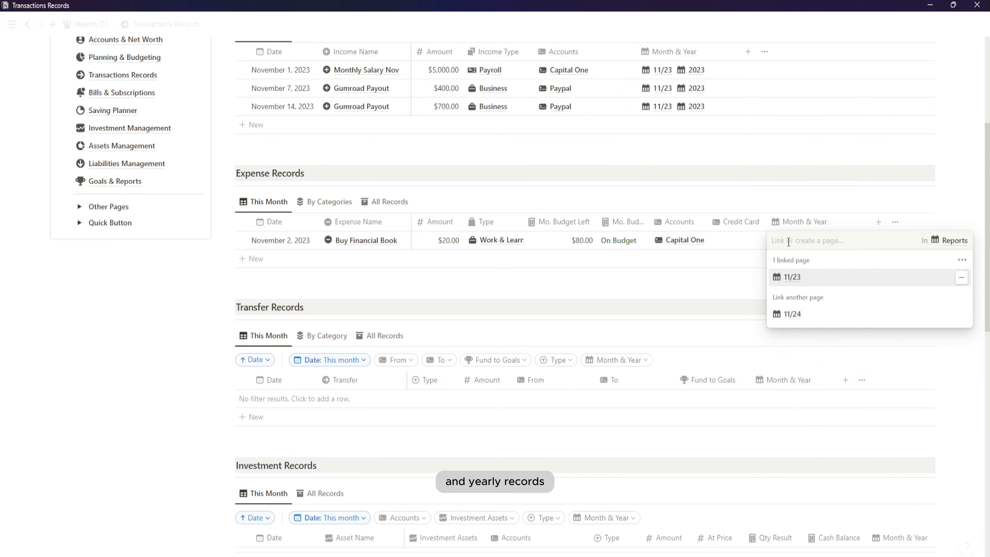
text(2023)
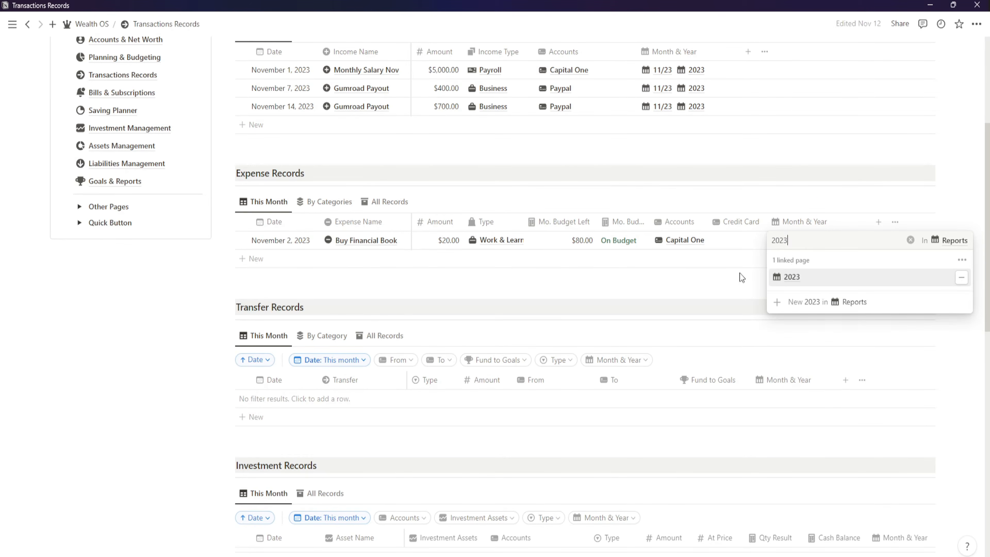
key(Escape)
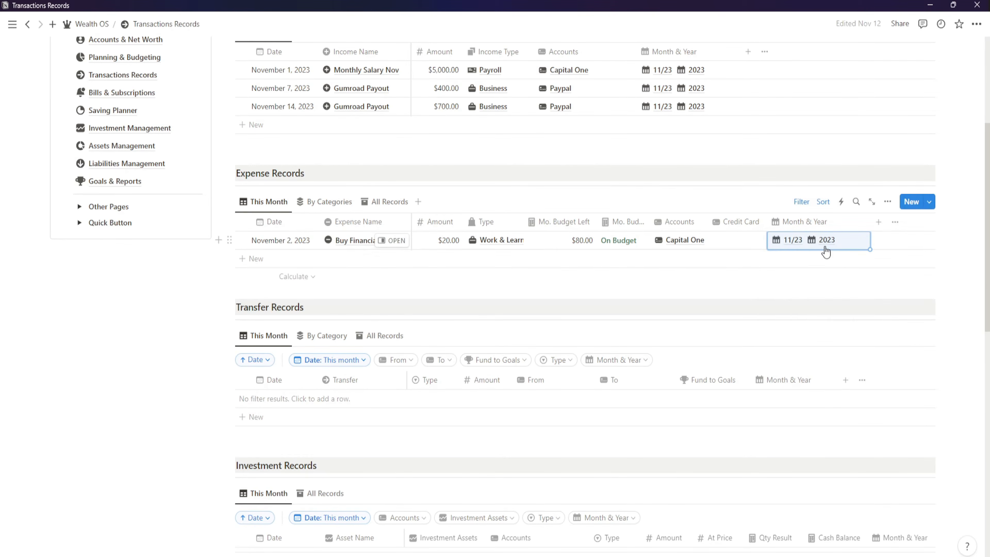
Step: Add an expense record named "Internet Payment" and date it November 7, 2023
click(360, 267)
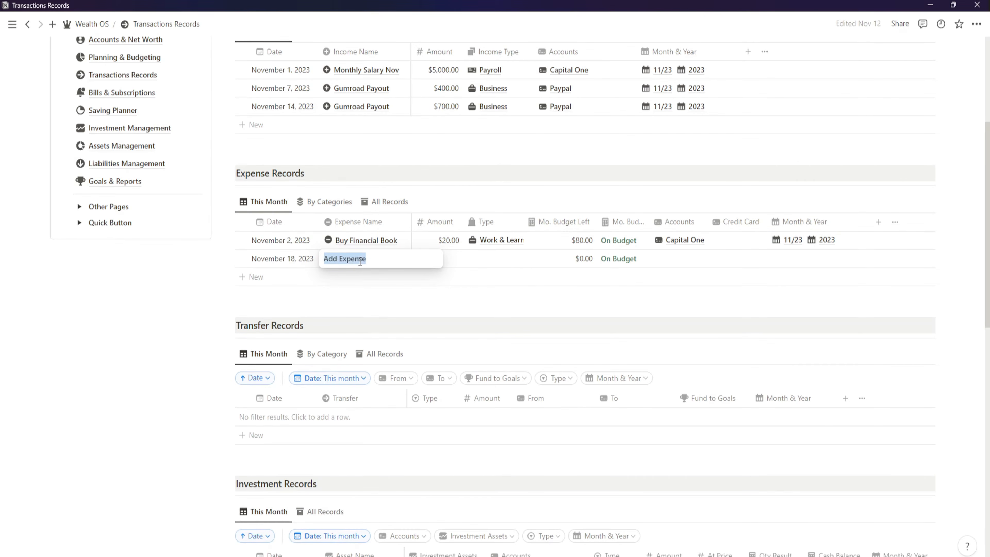
text(Internet)
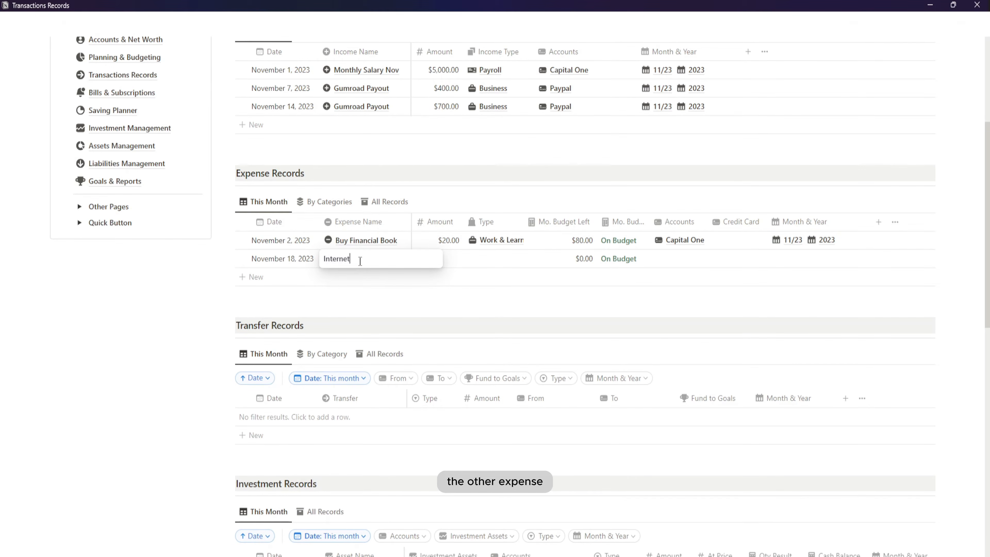
text( Payment)
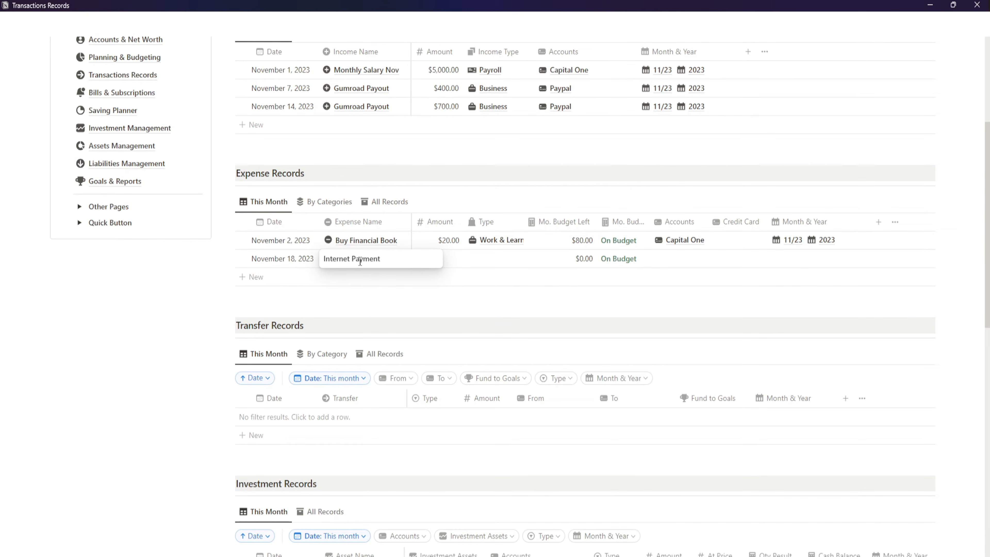
click(303, 264)
click(290, 261)
click(305, 347)
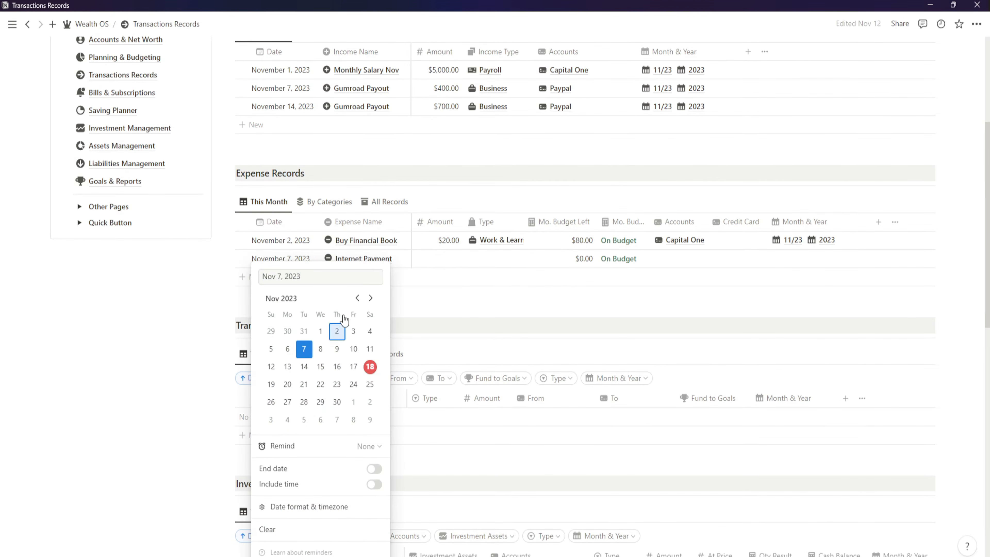
key(Escape)
Step: Set the Internet Payment amount to $175 and its type to Utilities
click(451, 258)
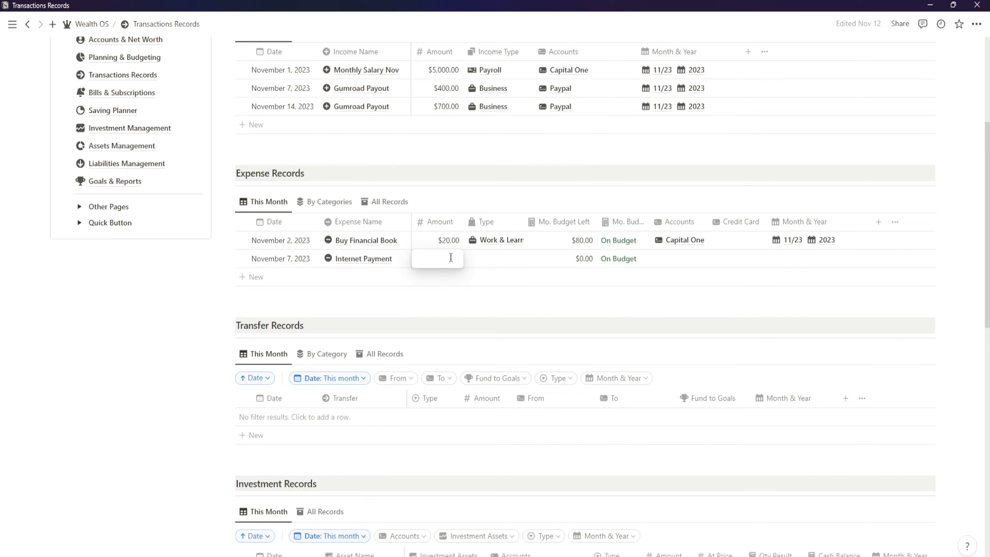
text(175)
key(Return)
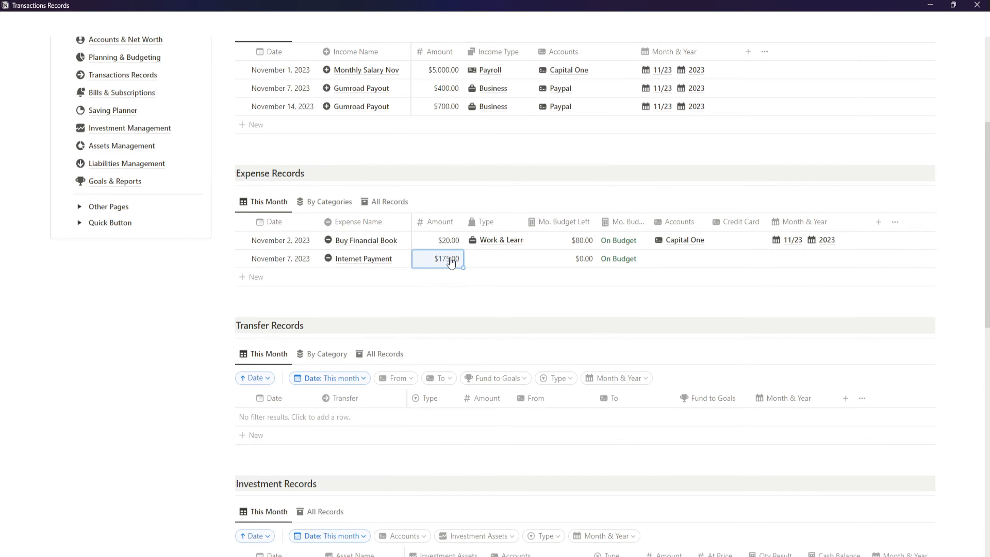
click(487, 260)
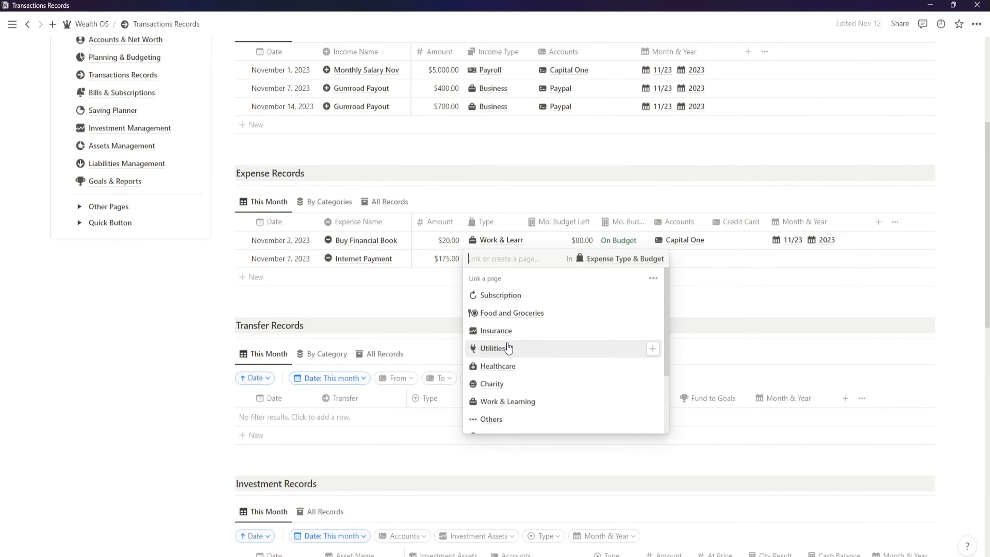
scroll(508, 348, down, 3)
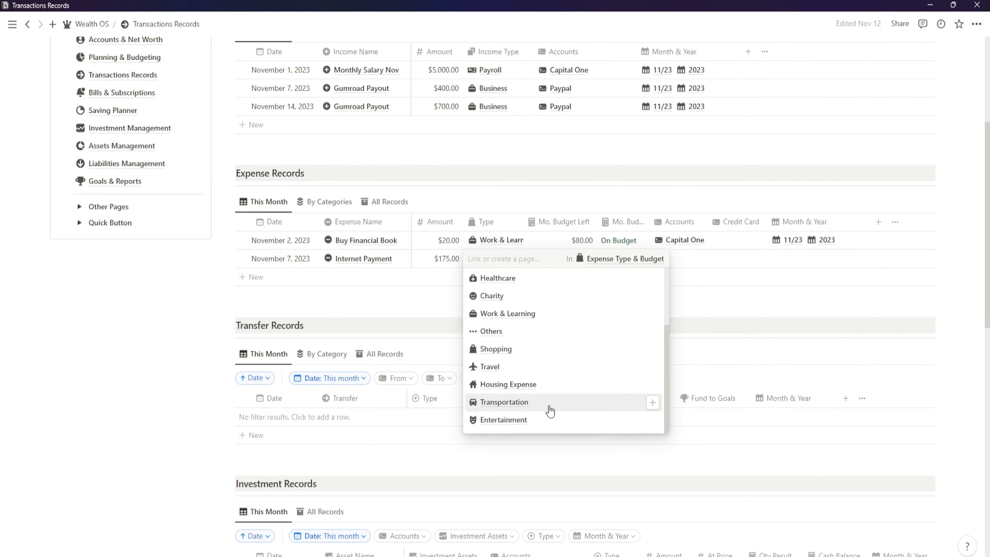
scroll(549, 409, up, 3)
click(533, 352)
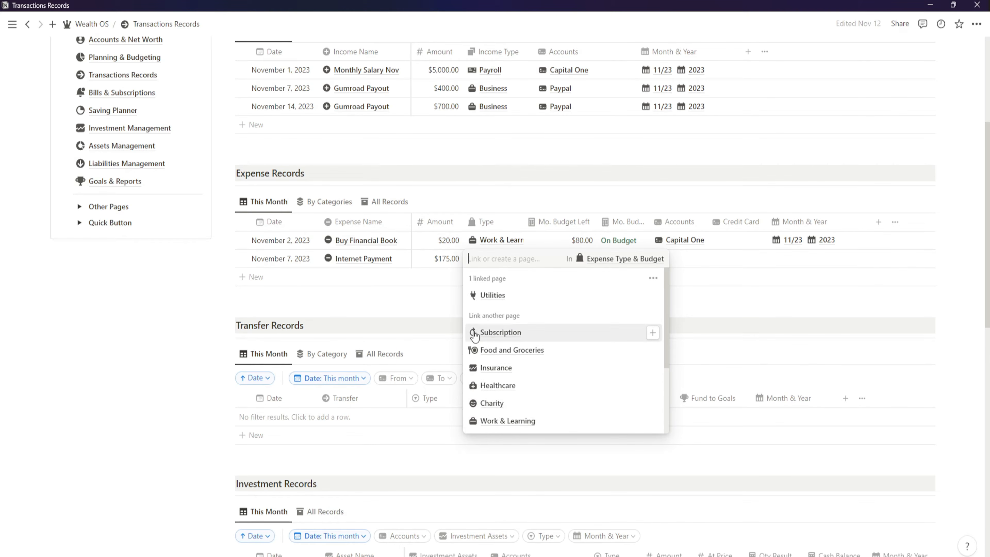
key(Escape)
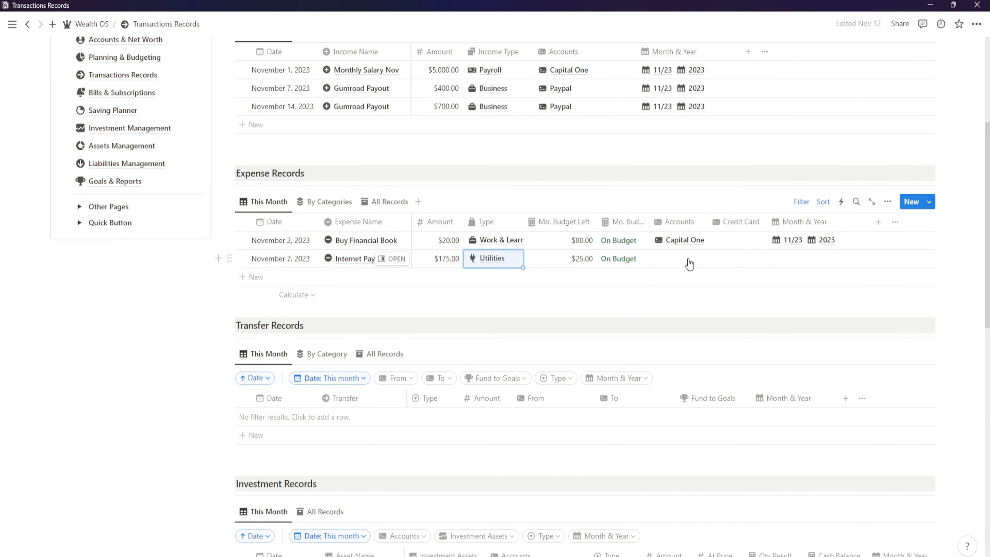
Step: Assign the Amex Gold credit card to Internet Payment and fill the 11/23 and 2023 links down from the record above
click(735, 260)
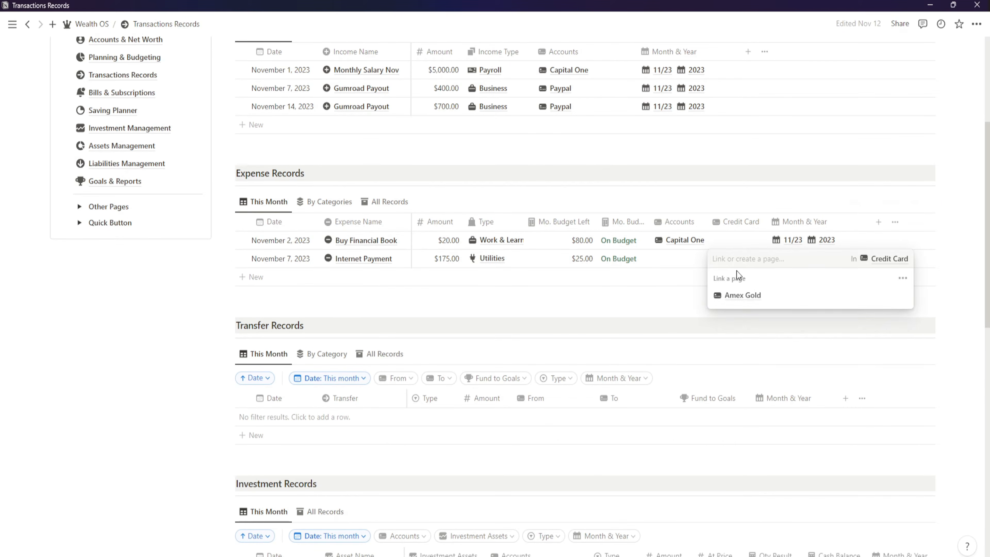
click(744, 292)
click(860, 246)
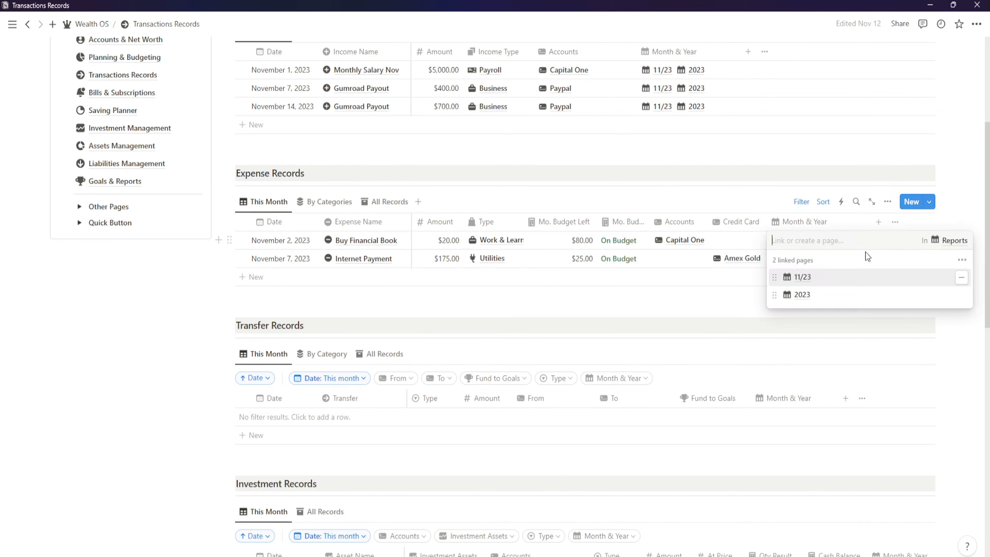
click(902, 212)
drag(870, 249, 833, 277)
Step: Add an expense record named "Buy Laptop adapter" and date it November 8, 2023
click(337, 284)
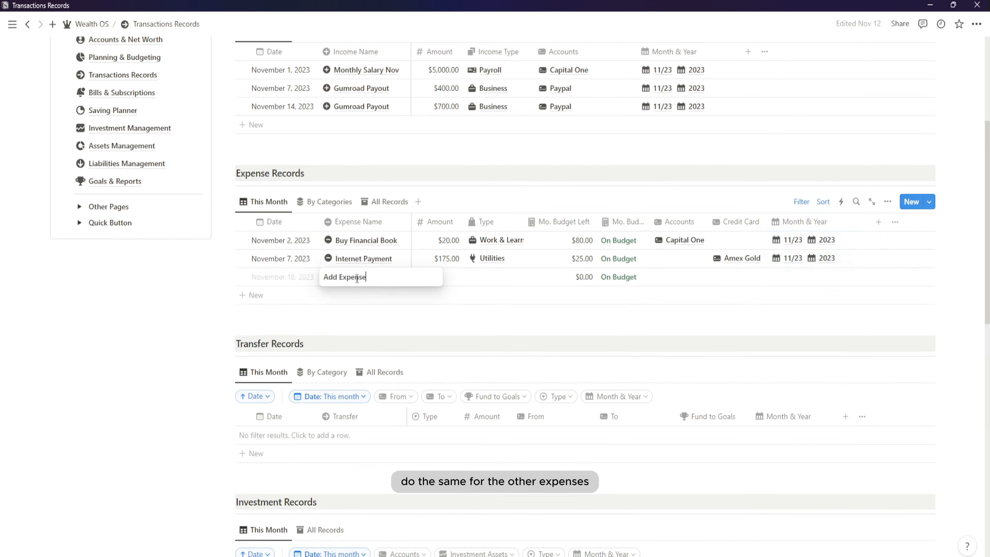
text(Buy Laptop)
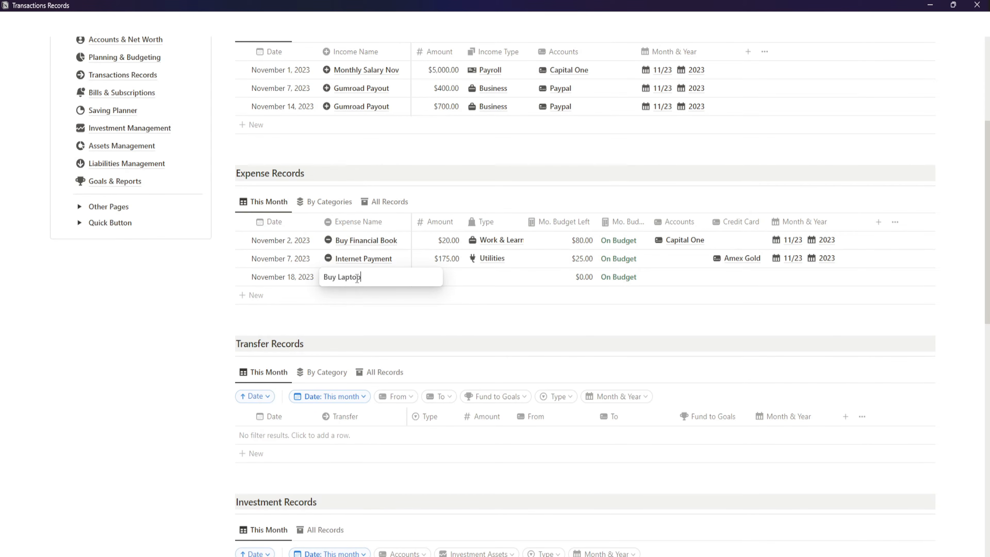
text( adapter)
key(Return)
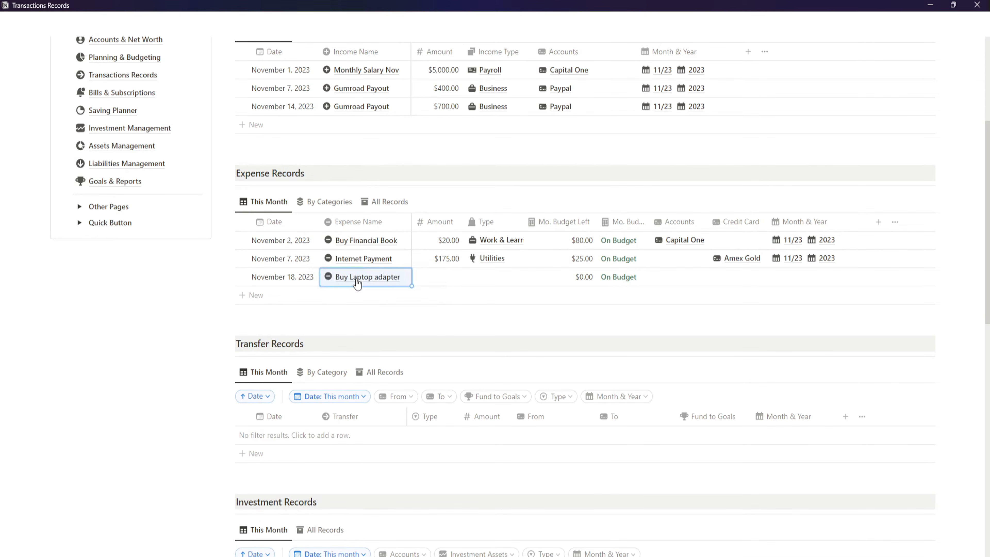
click(265, 284)
click(321, 348)
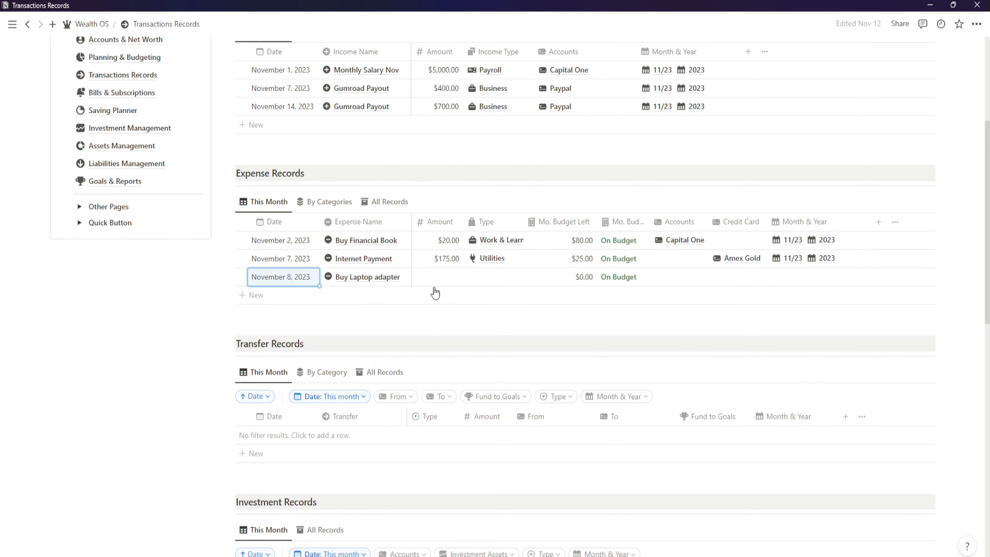
Step: Set the Buy Laptop adapter amount to $50 and its type to Work & Learning
click(448, 277)
text(50)
key(Return)
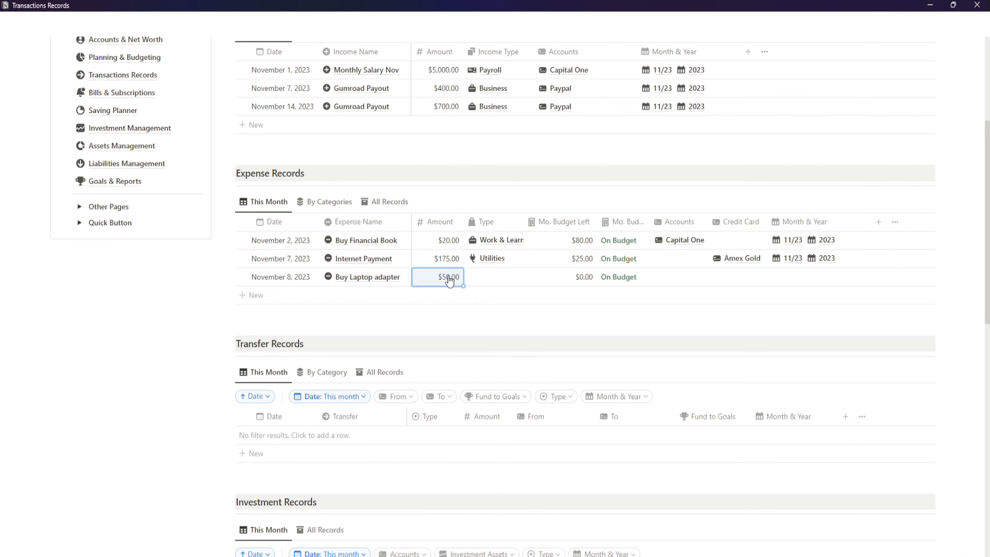
click(492, 276)
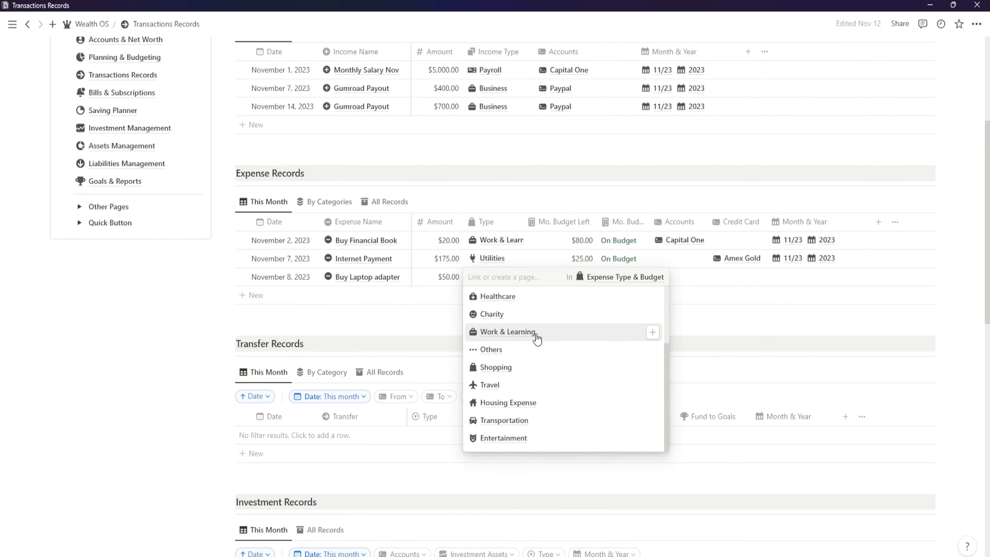
click(537, 338)
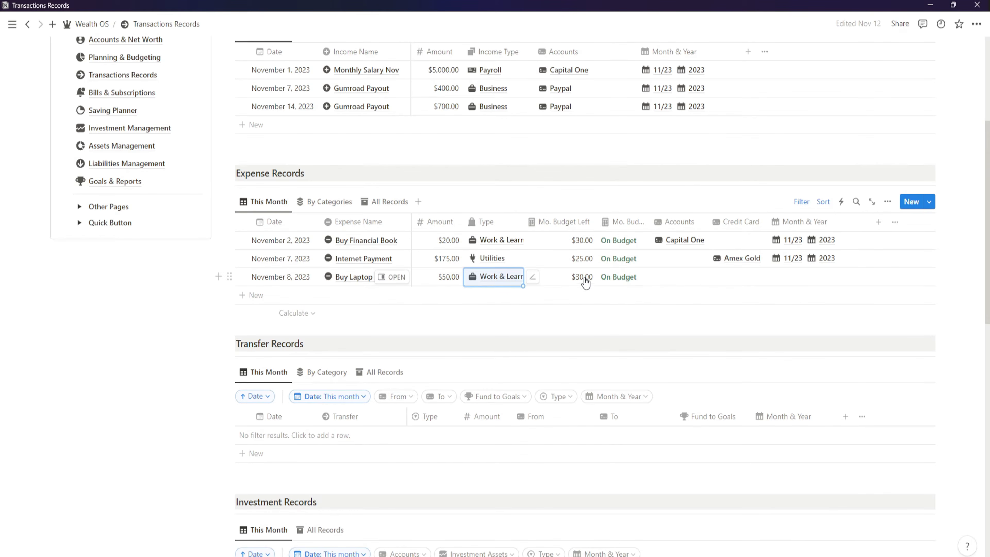
Step: Assign the Capital One account to Buy Laptop adapter and fill the 11/23 and 2023 links down from Internet Payment
click(685, 281)
click(683, 400)
click(824, 276)
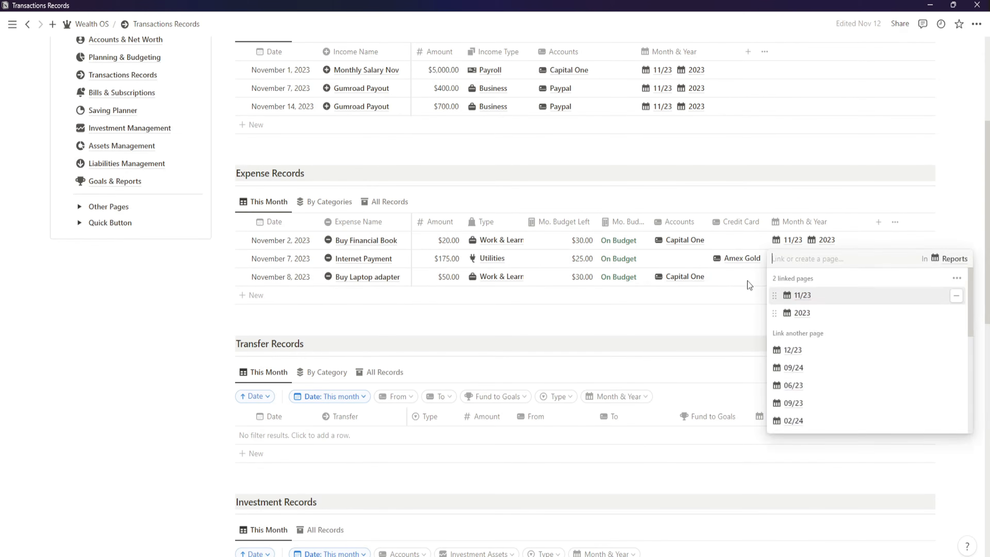
key(Escape)
drag(869, 267, 868, 286)
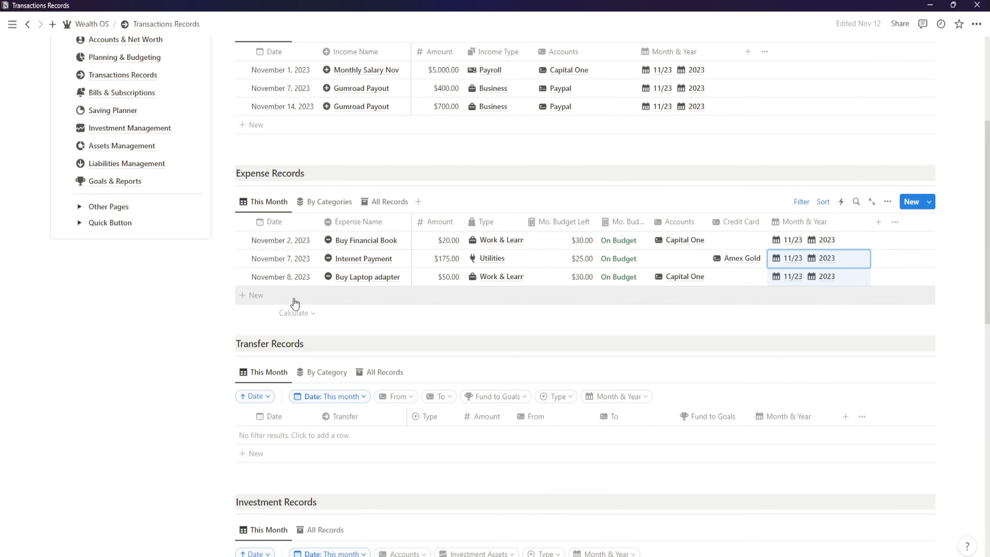
Step: Add an expense record named "Buy Medicine" and date it November 10, 2023
click(295, 303)
text(Buy Med)
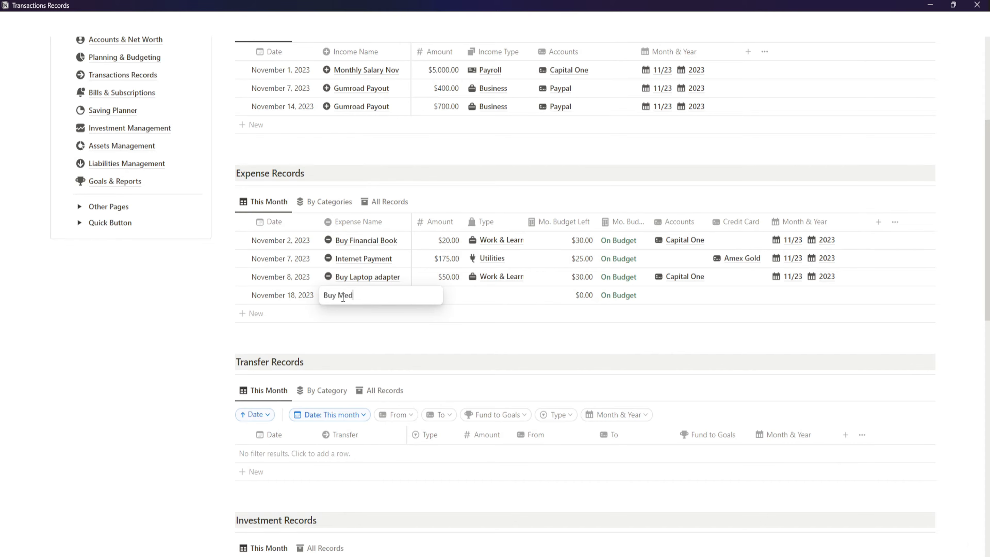
text(icine)
key(Return)
click(283, 301)
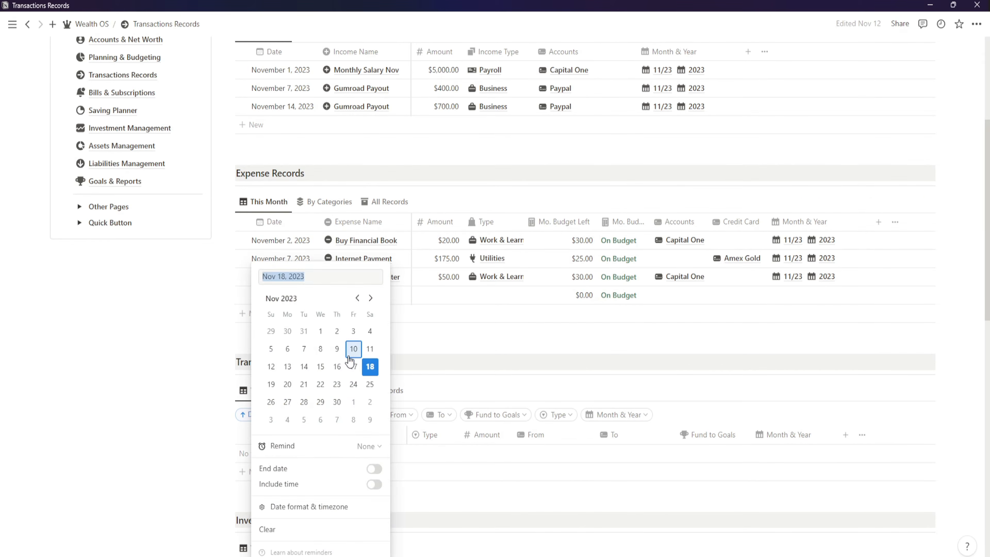
click(353, 347)
Step: Set the Buy Medicine amount to $75 and its type to Healthcare
click(446, 297)
text(75)
key(Return)
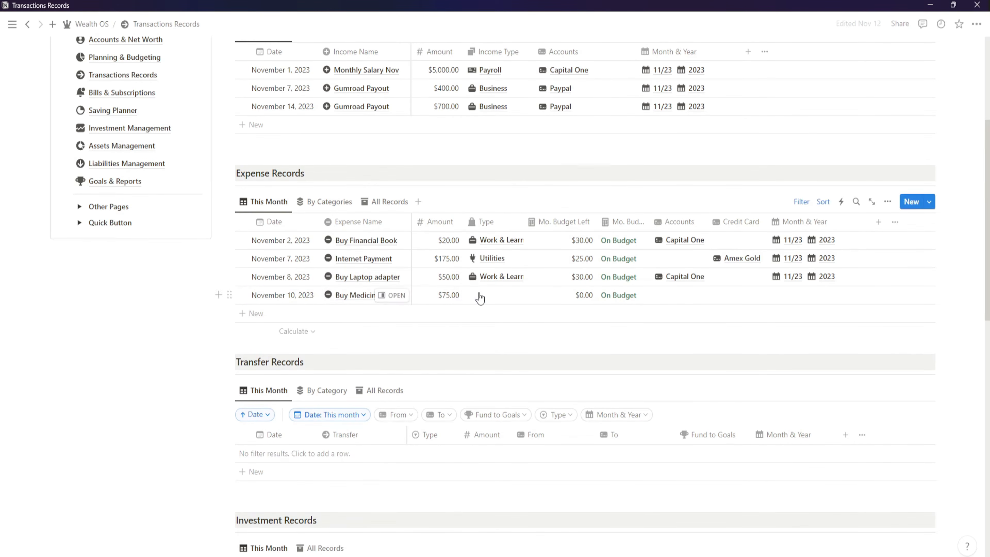
click(480, 295)
click(434, 338)
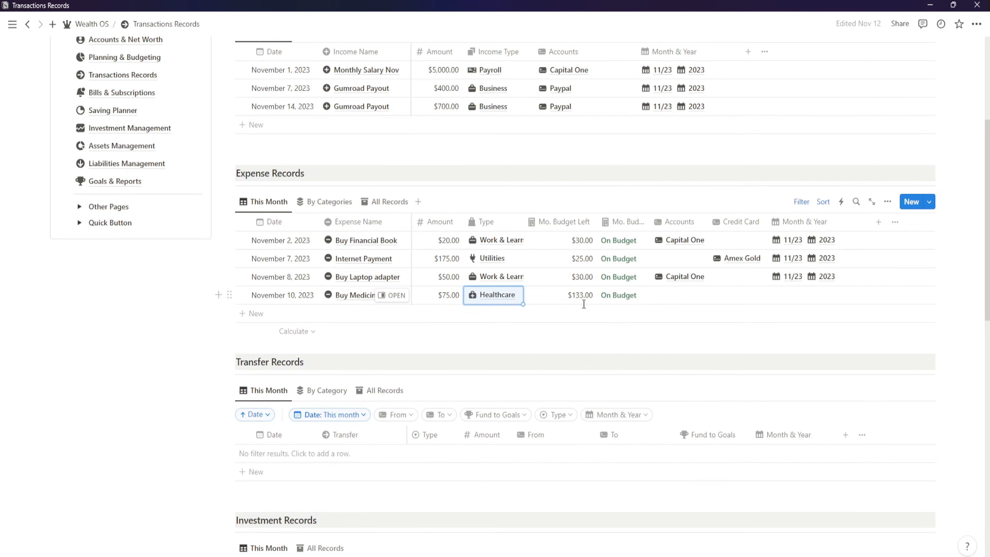
Step: Assign the Capital One account to Buy Medicine and fill the 11/23 and 2023 links down from Buy Laptop adapter
click(678, 299)
click(694, 420)
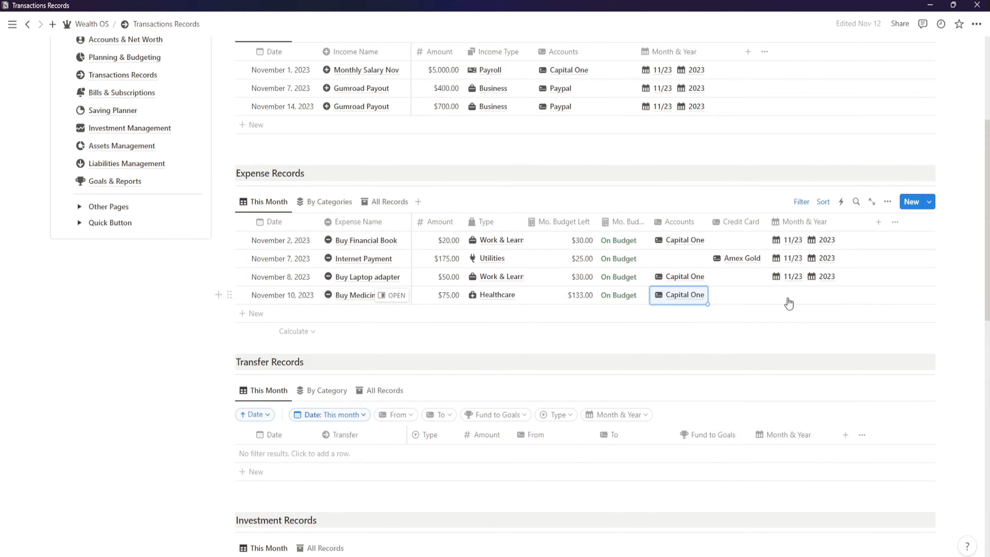
click(846, 279)
click(746, 332)
drag(870, 286, 869, 300)
click(716, 332)
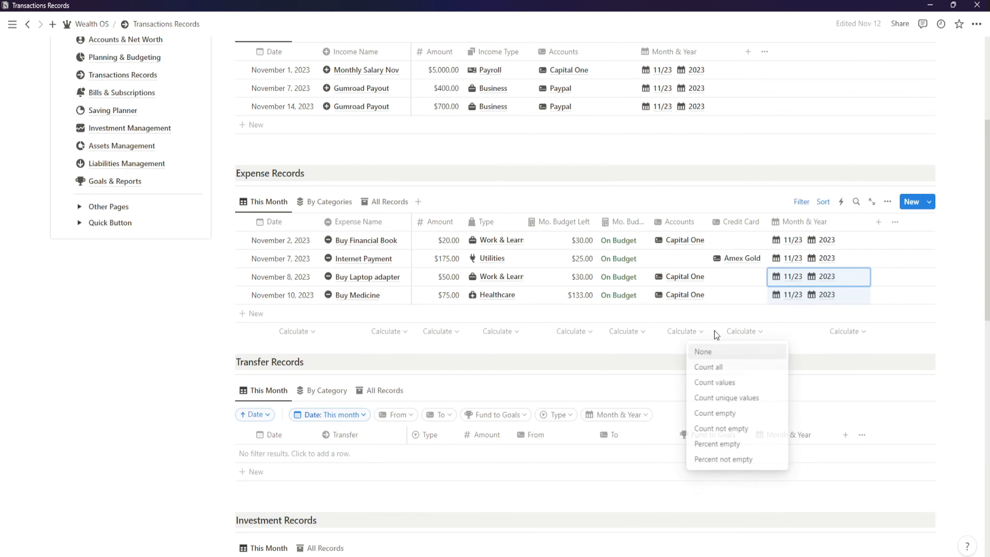
click(325, 327)
Step: Hide the sort and filter bar above the Transfer Records table
scroll(327, 322, down, 3)
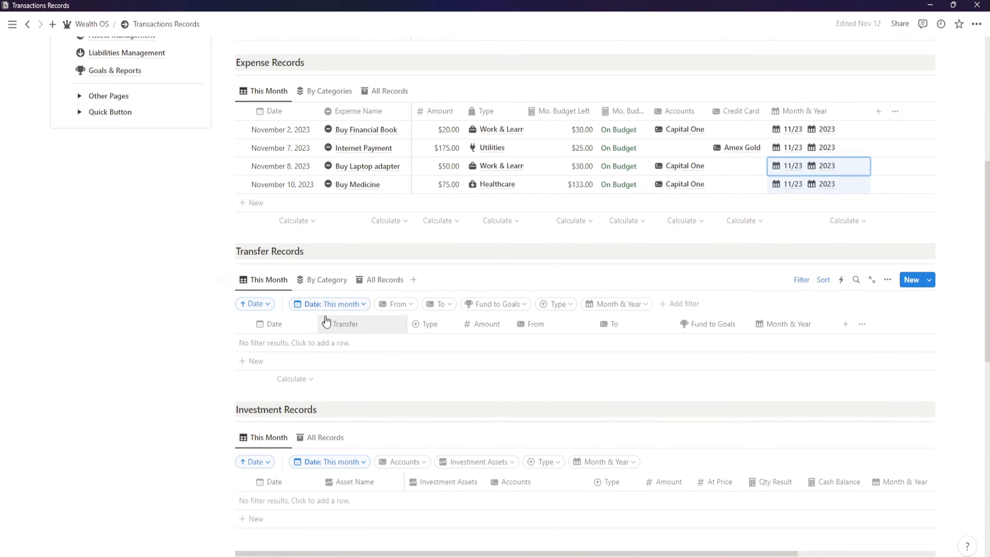
scroll(327, 322, down, 2)
click(823, 224)
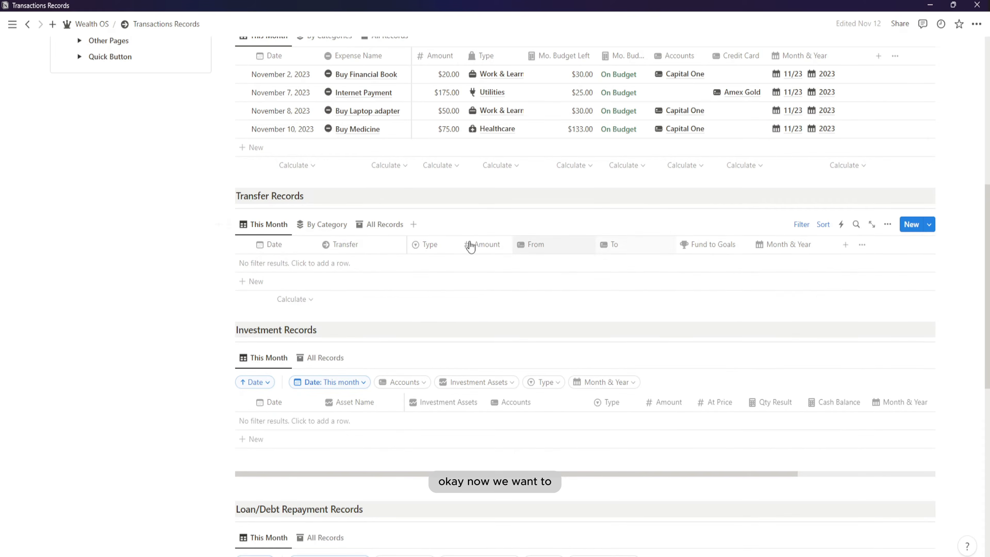
Step: Add a transfer record named "Transfer #1" and date it November 12, 2023
click(279, 287)
triple_click(350, 260)
text(Transfer #1)
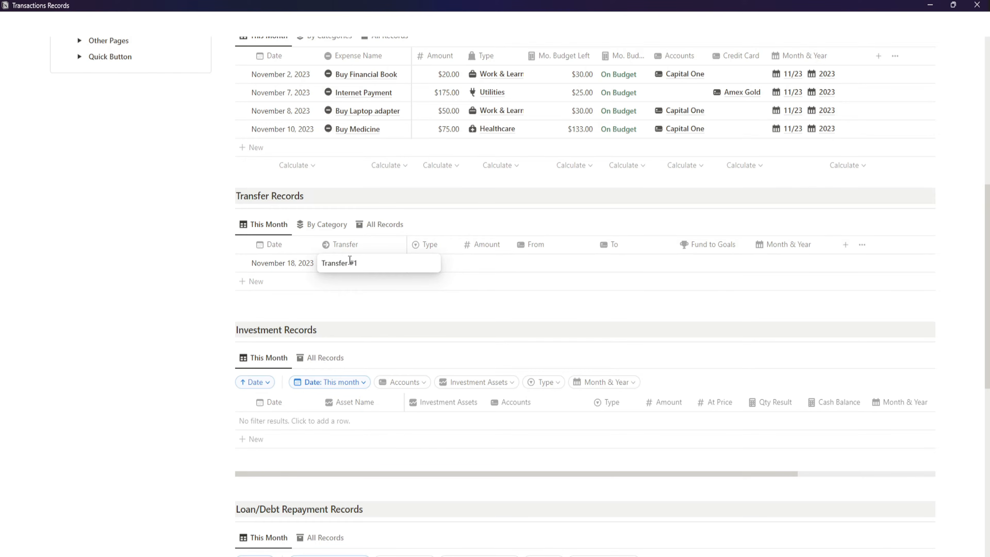
key(Return)
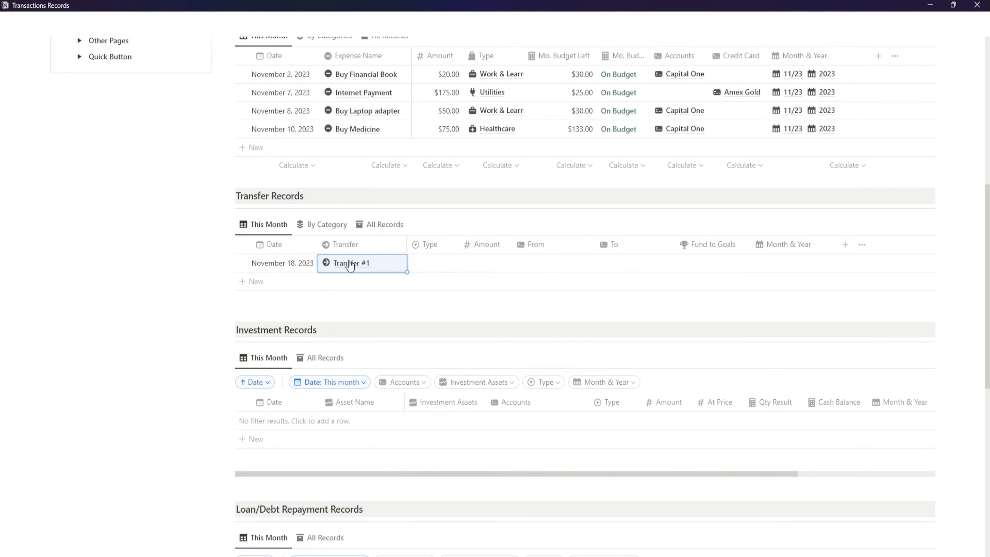
click(287, 263)
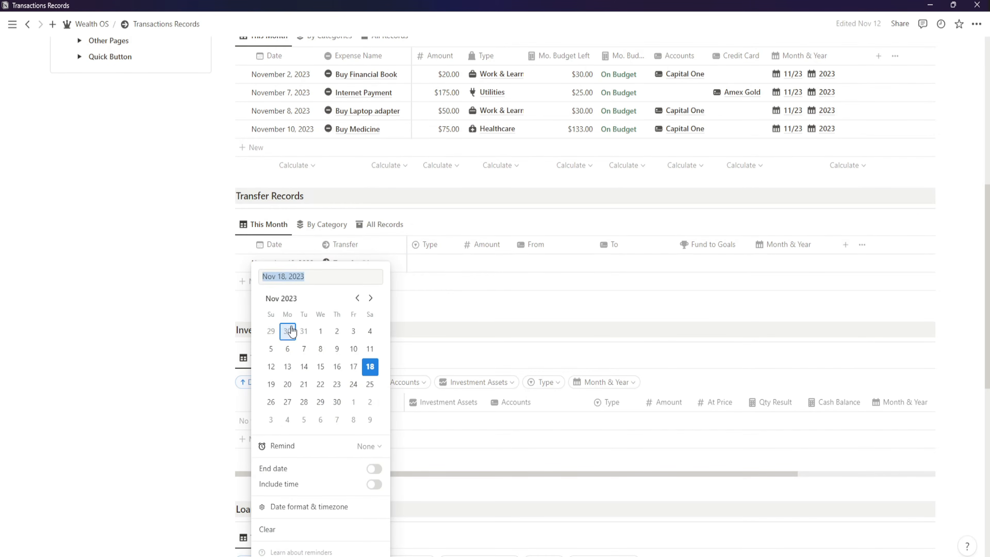
click(197, 275)
Step: Set the type of Transfer #1 to Moving and its amount to $150
click(439, 266)
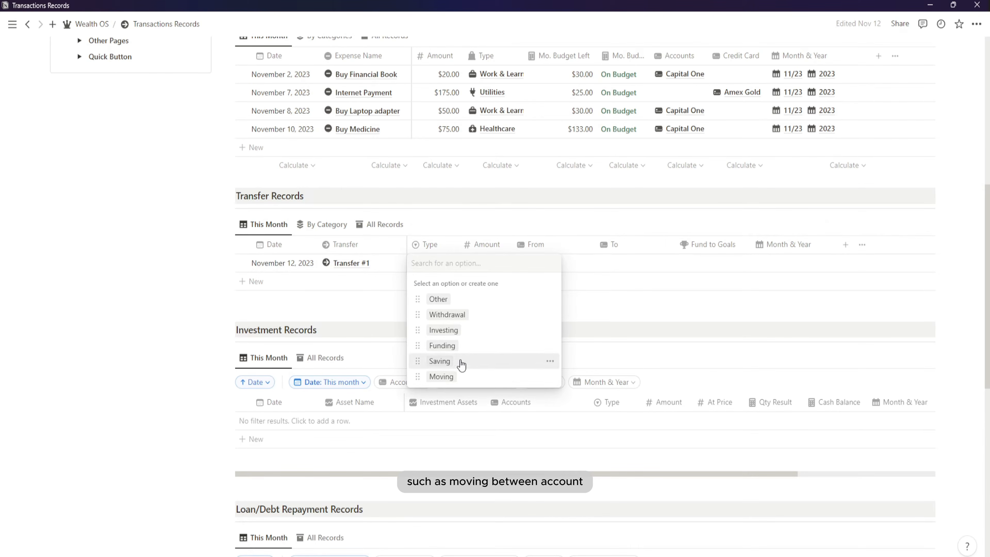
click(460, 375)
click(484, 267)
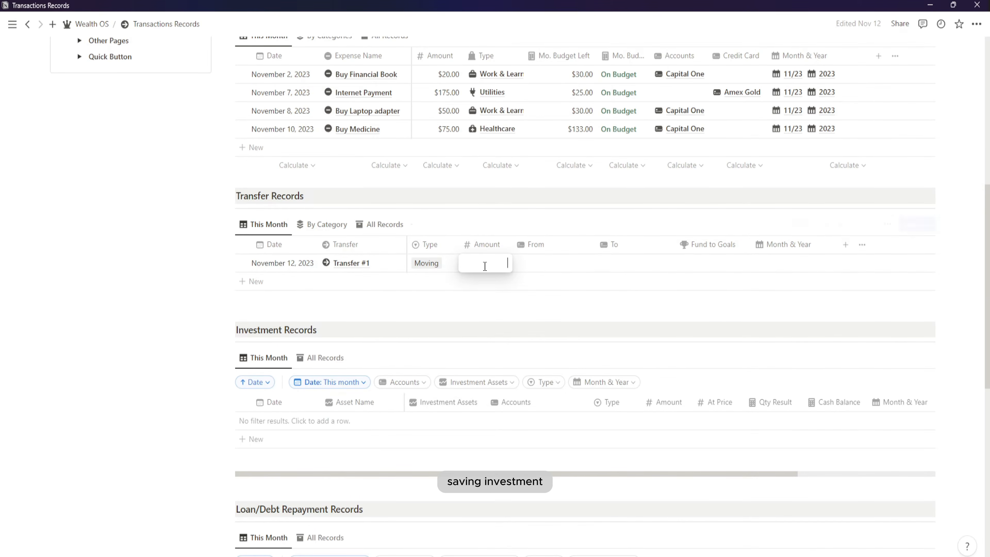
text(150)
key(Return)
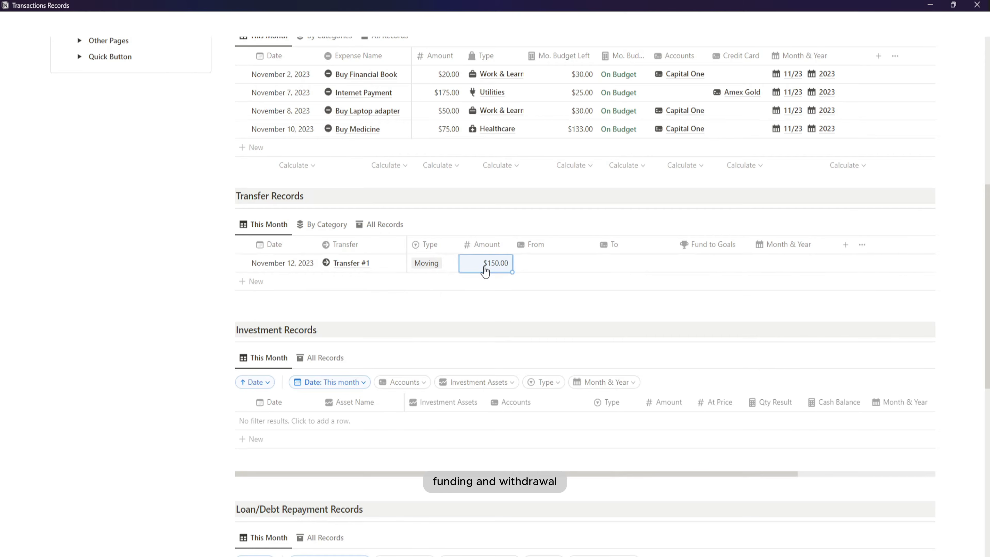
Step: Set Capital One as the sending account and Cash Wallet as the receiving account of Transfer #1
click(536, 259)
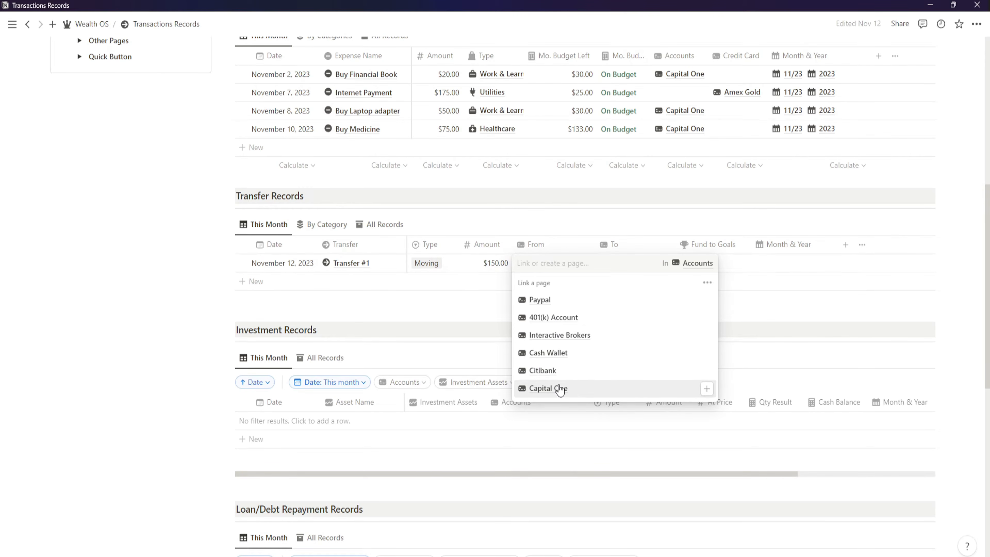
click(563, 390)
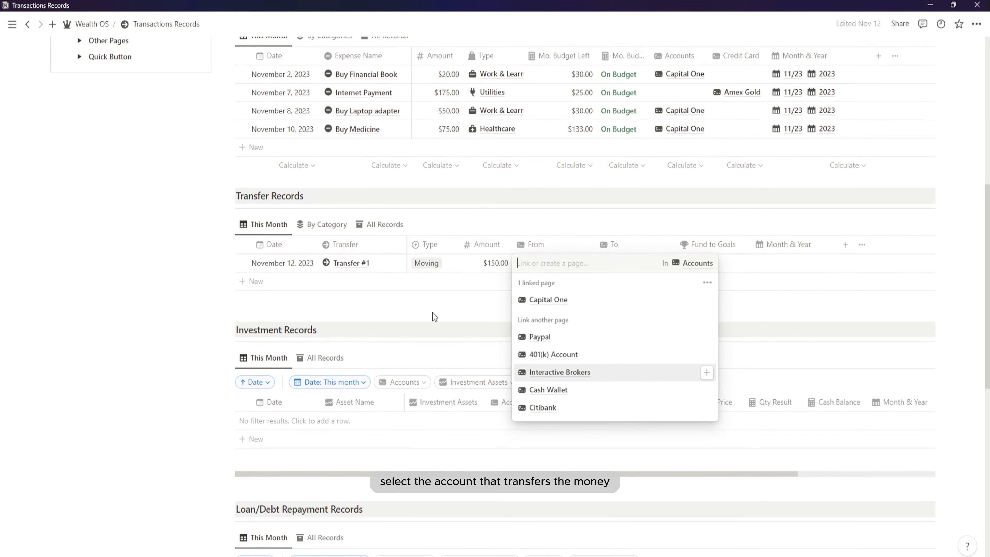
click(433, 313)
click(607, 263)
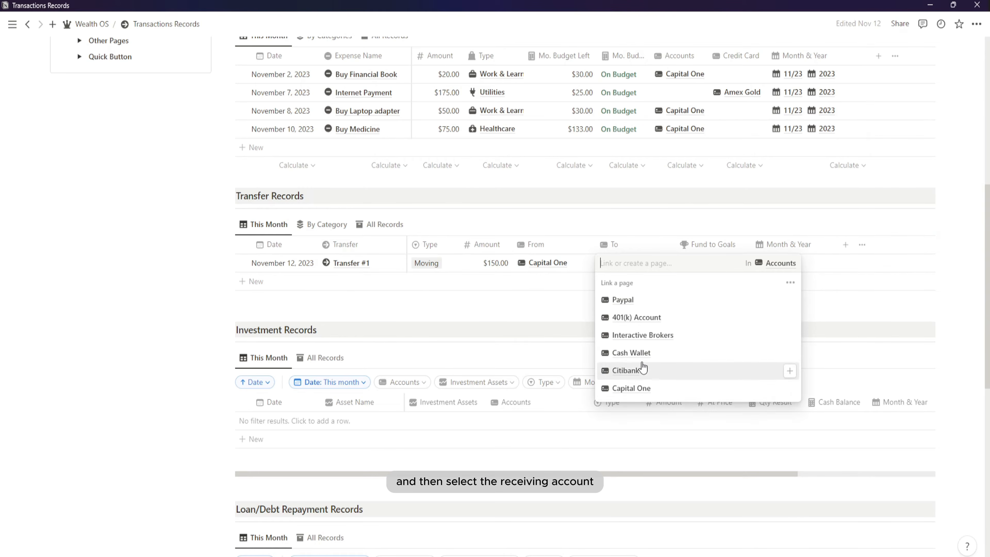
click(624, 353)
click(543, 336)
Step: Link Transfer #1 to the 11/23 monthly report and the 2023 yearly report
click(796, 265)
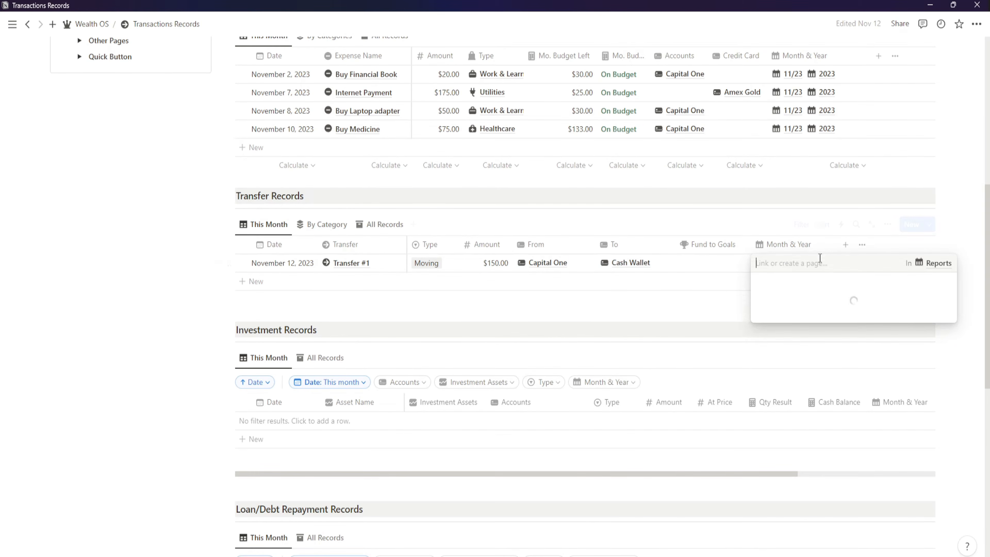
text(11)
click(783, 293)
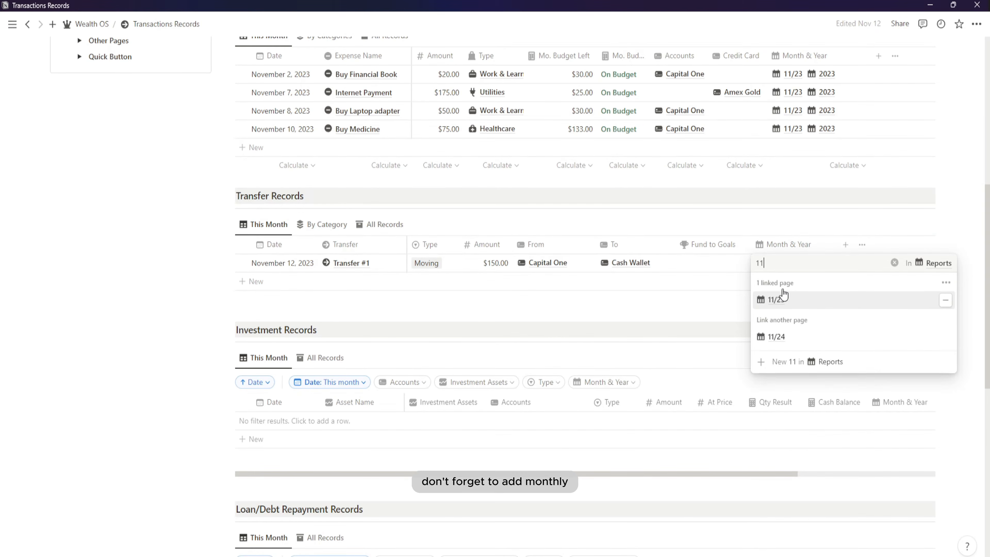
key(BackSpace)
key(BackSpace)
text(202)
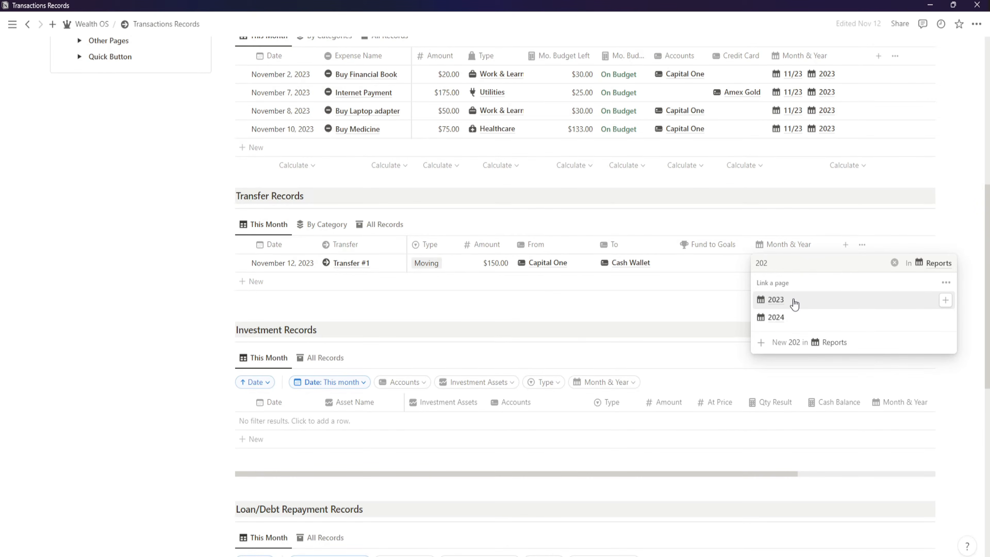
click(793, 302)
key(Escape)
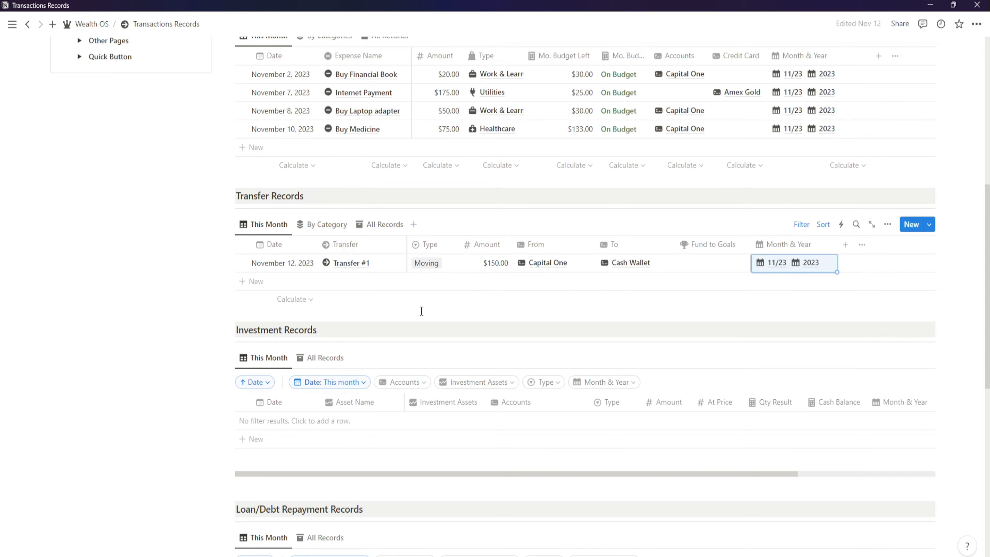
Step: Add a transfer record named "Transfer #2" and date it November 14, 2023
click(344, 281)
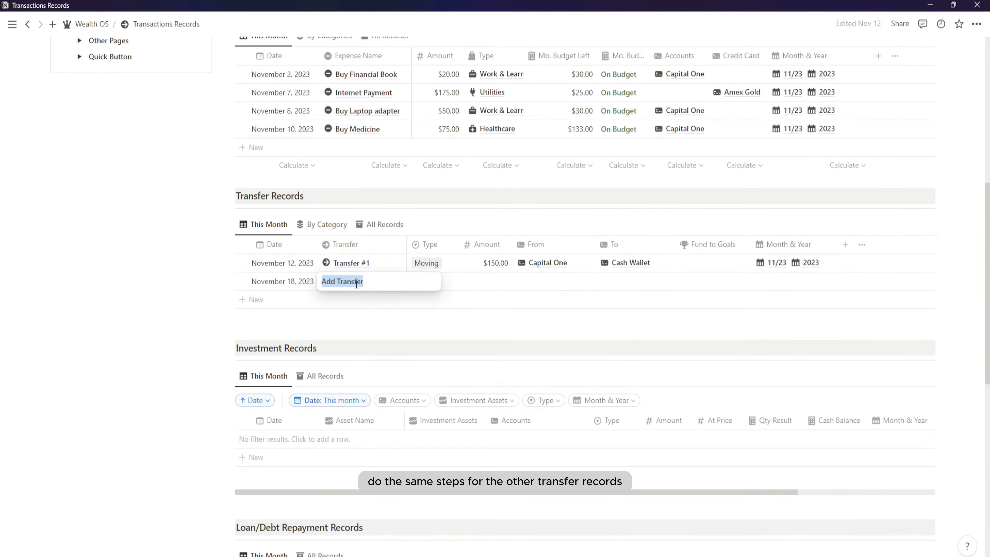
text(Tr)
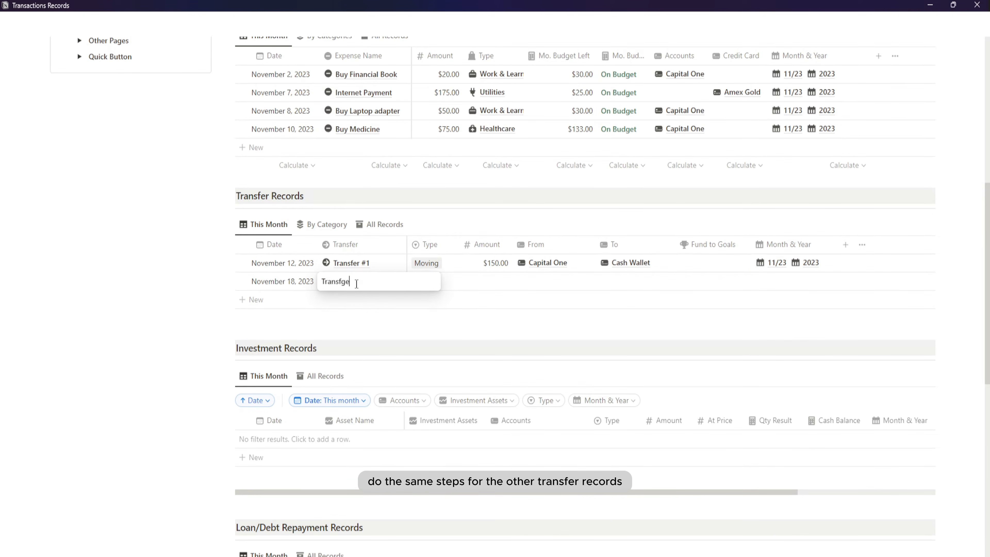
click(281, 287)
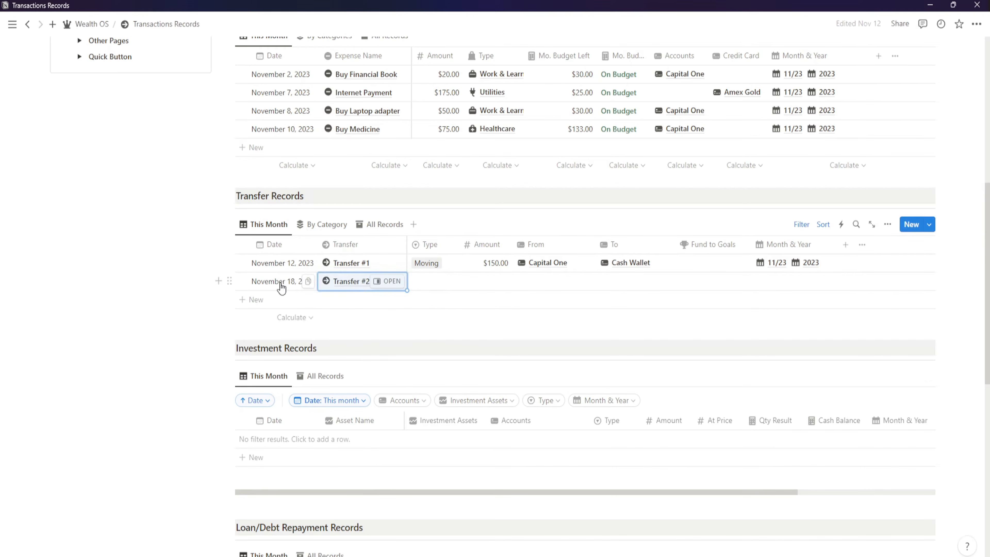
click(281, 286)
click(303, 367)
key(Escape)
Step: Set the type of Transfer #2 to Saving and its amount to $500
click(426, 289)
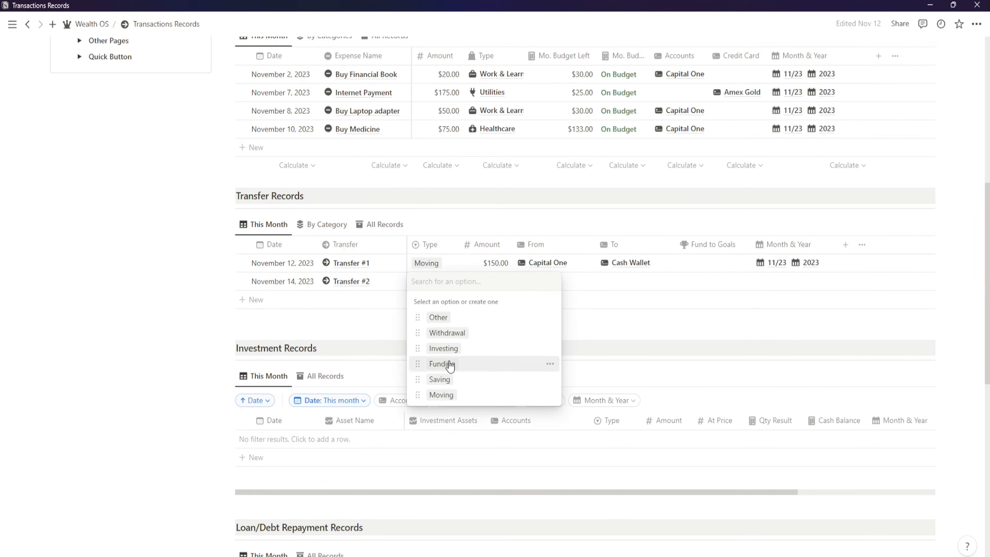
click(448, 365)
click(496, 282)
text(500)
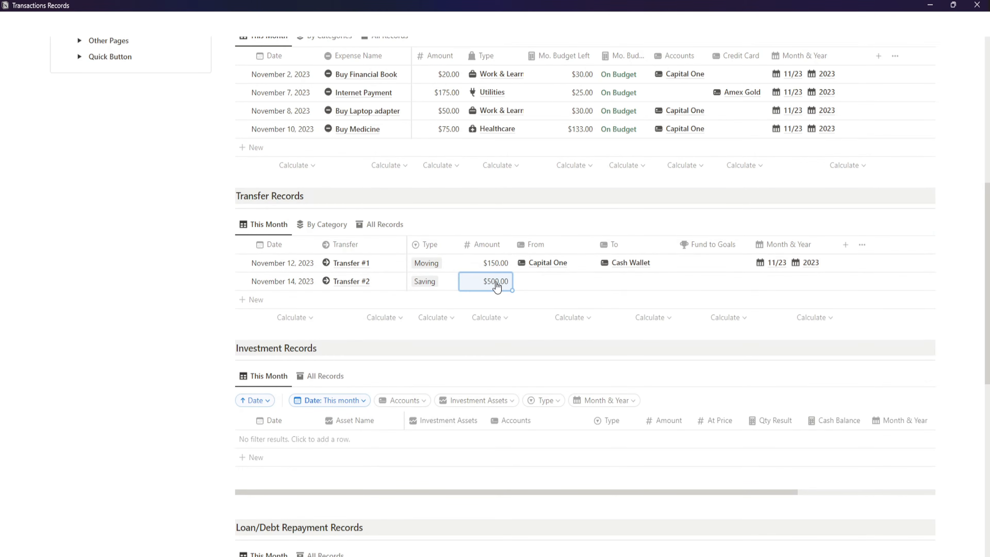
Step: Set Transfer #2 to go from Capital One to Citibank and fill the 11/23 and 2023 links down from Transfer #1
click(547, 281)
click(544, 405)
click(632, 281)
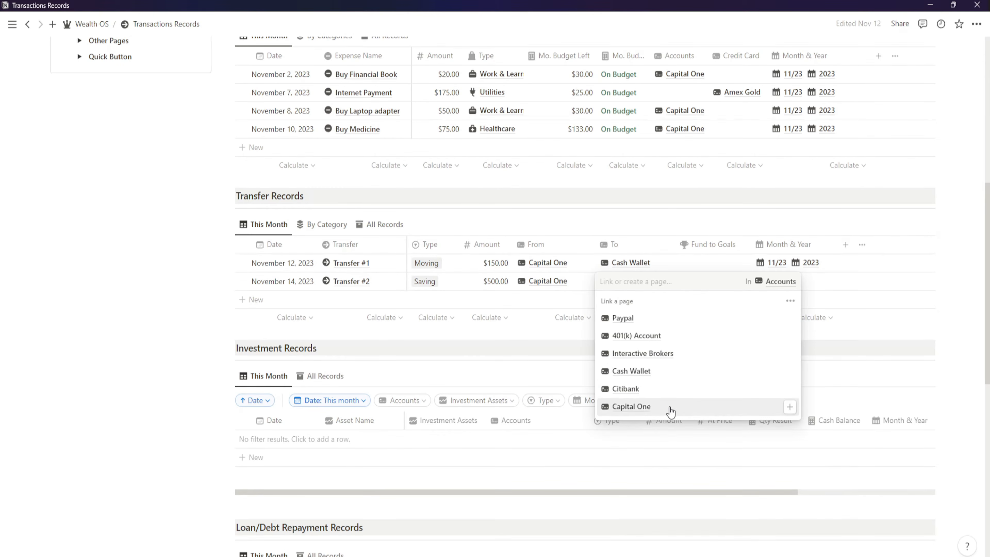
click(639, 389)
click(830, 269)
key(Escape)
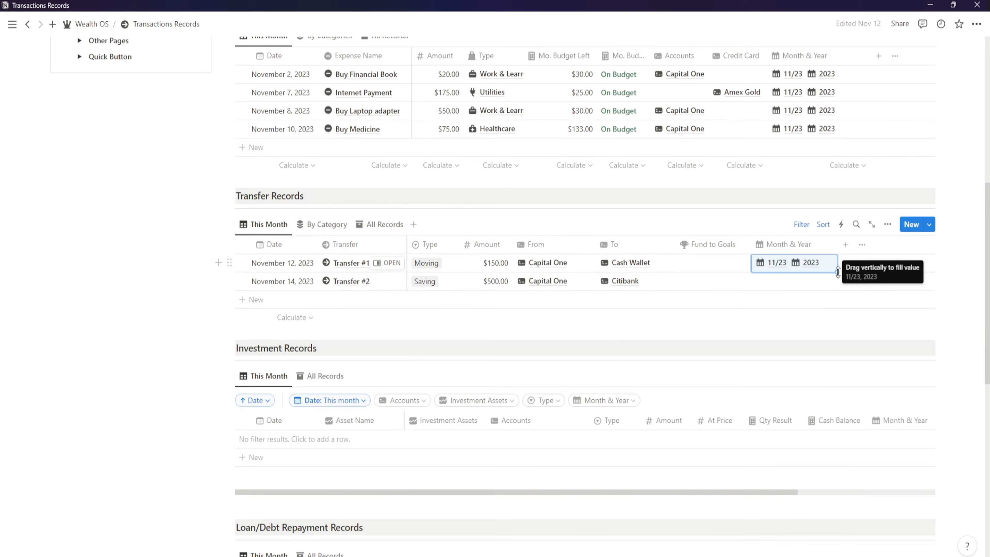
drag(838, 272, 837, 283)
Step: Add a transfer record named "Transfer #3" and date it November 17, 2023
click(325, 305)
text(Transfer #3)
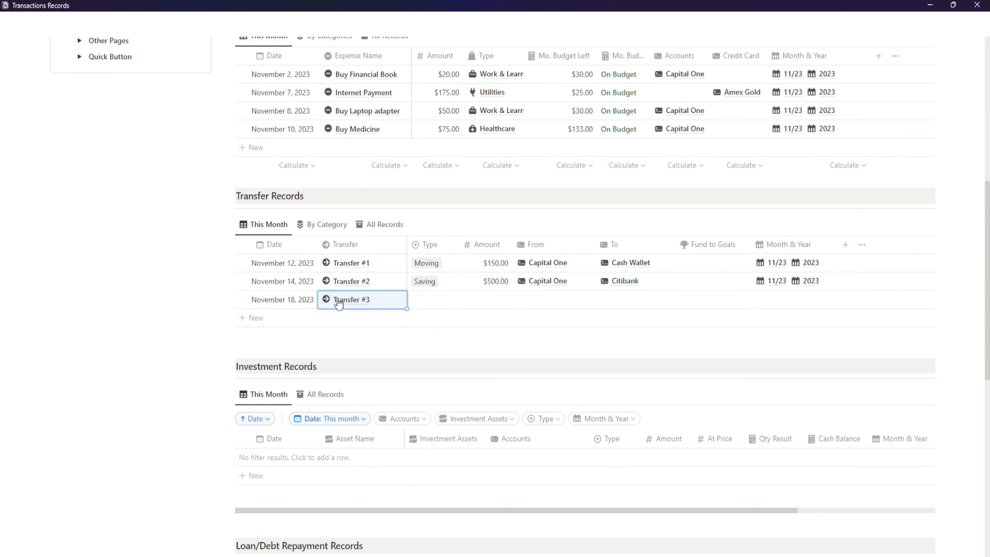
click(282, 299)
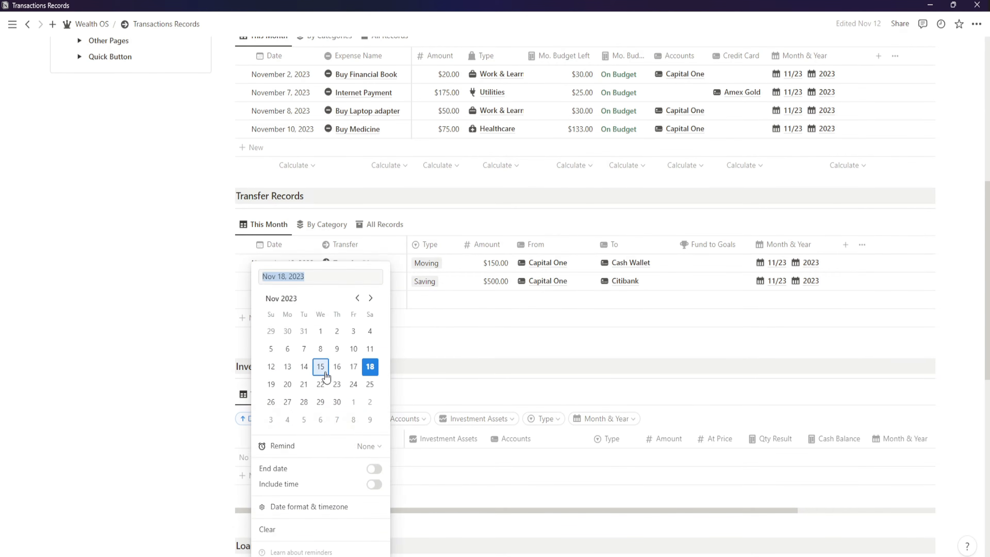
click(351, 364)
Step: Set the type of Transfer #3 to Investing and its amount to $350
click(426, 299)
click(447, 369)
click(495, 299)
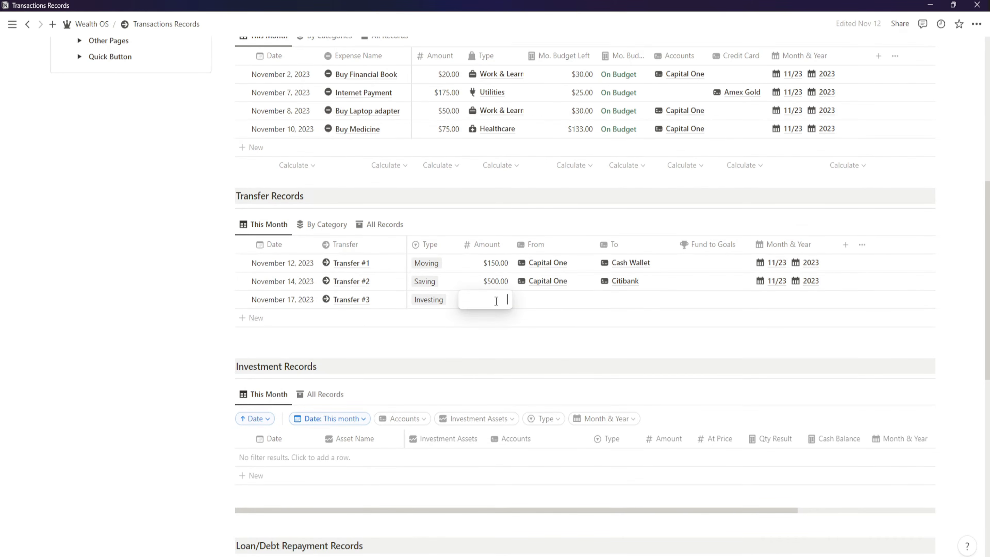
text(350)
Step: Set Capital One as the sending account and Interactive Brokers as the receiving account of Transfer #3
click(555, 301)
click(561, 422)
key(Escape)
click(627, 302)
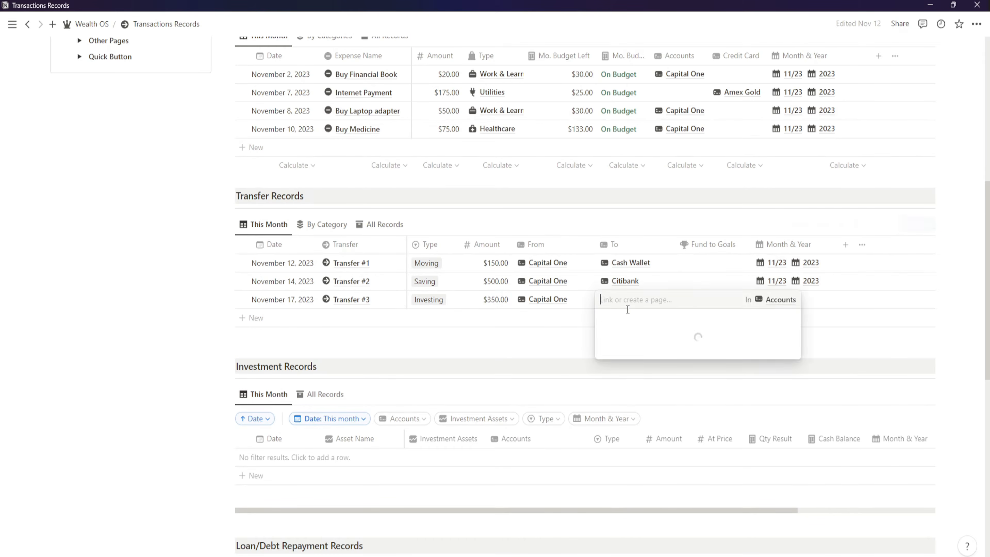
click(663, 375)
key(Escape)
Step: Fill the 11/23 and 2023 report links down from Transfer #2 to Transfer #3
click(827, 282)
key(Escape)
drag(837, 290, 838, 305)
click(191, 300)
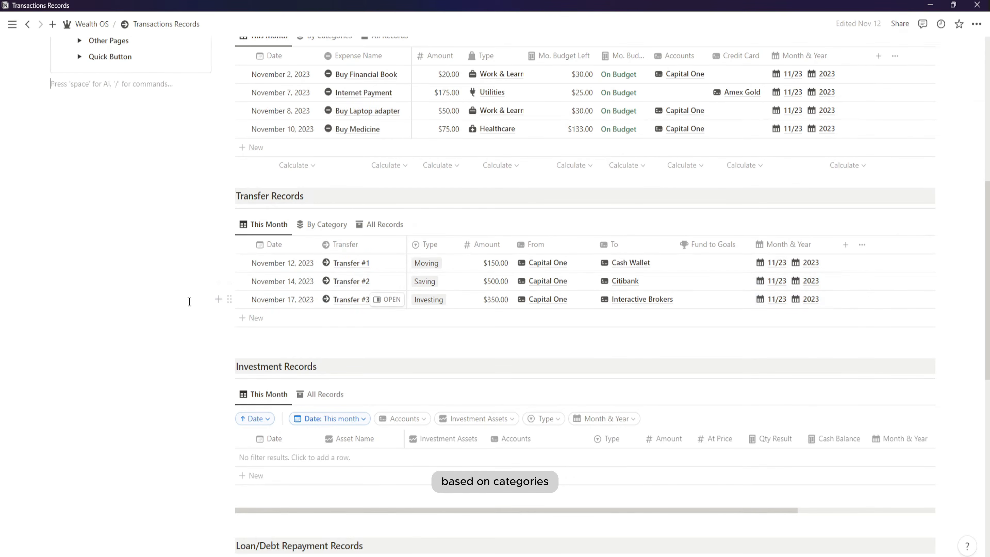
Step: Show the transfer records by category and filter them to transfers whose receiving account is Citibank
click(327, 225)
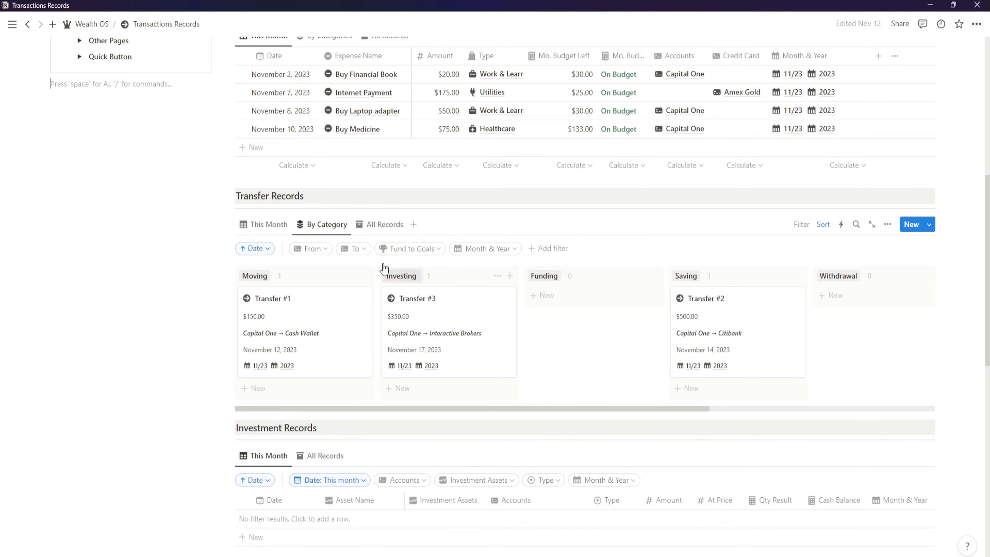
click(351, 253)
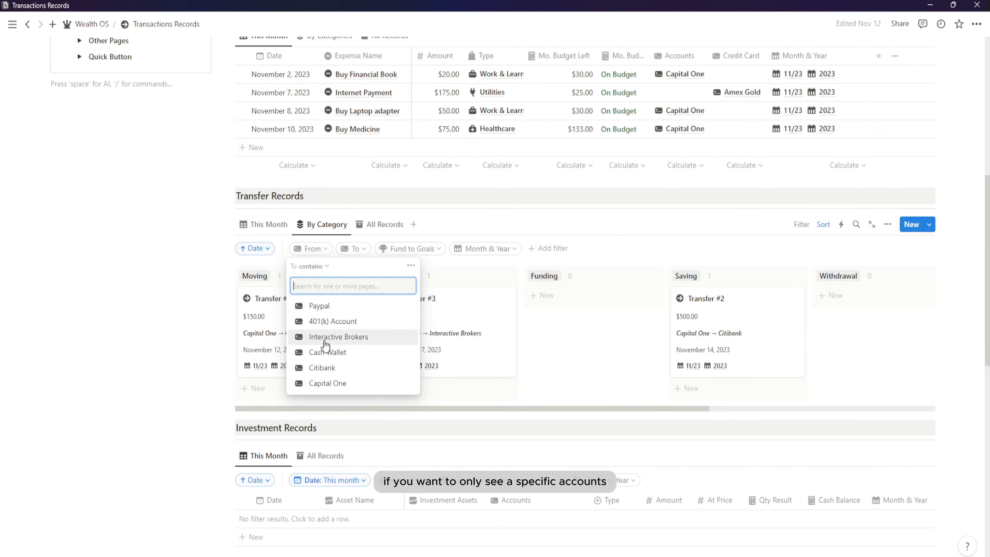
click(329, 374)
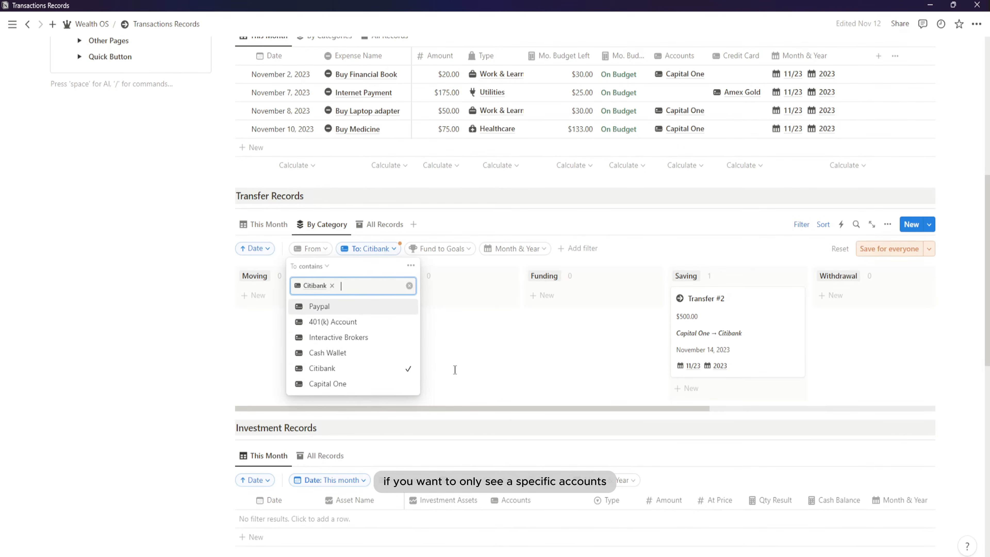
click(486, 355)
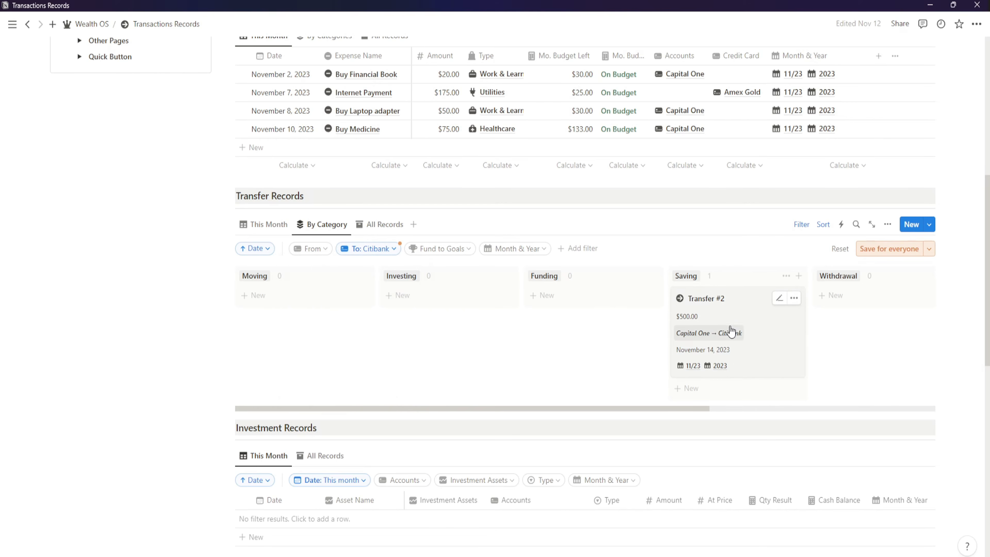
Step: Clear the Citibank filter, return the transfer records to the This Month view and hide the filter bar
click(390, 256)
click(424, 289)
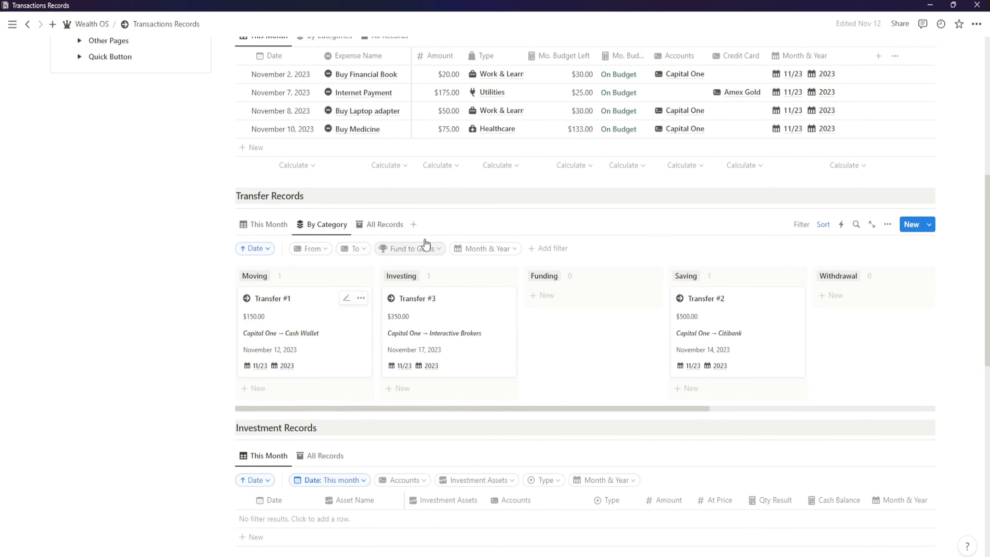
click(380, 224)
click(287, 225)
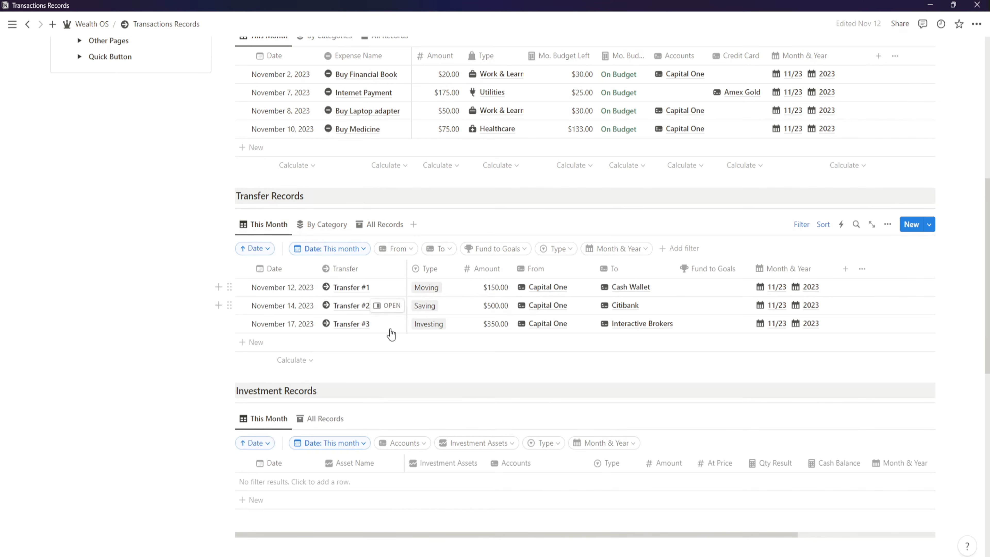
click(800, 225)
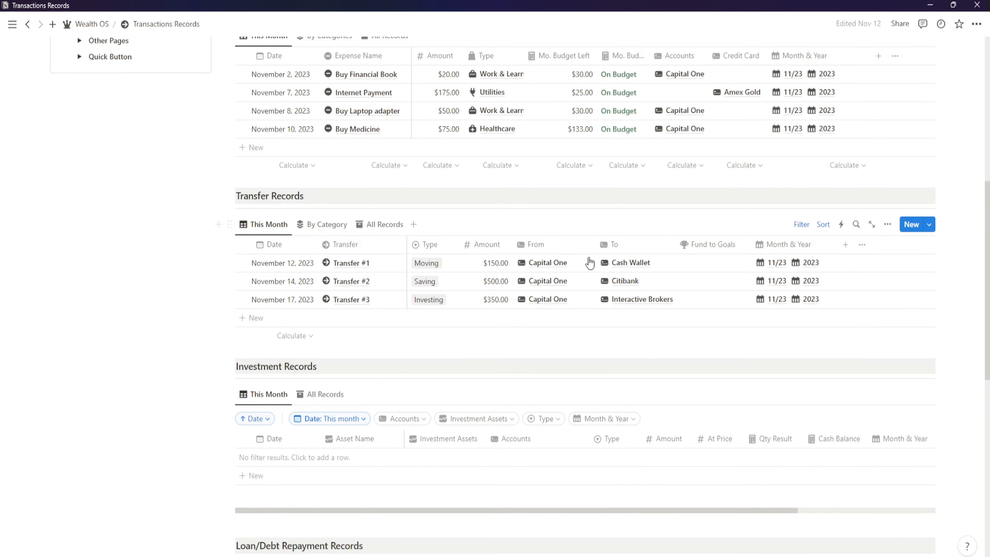
Step: Look over the remaining record sections on the Transactions Records page and open the Dashboard page
scroll(356, 349, down, 5)
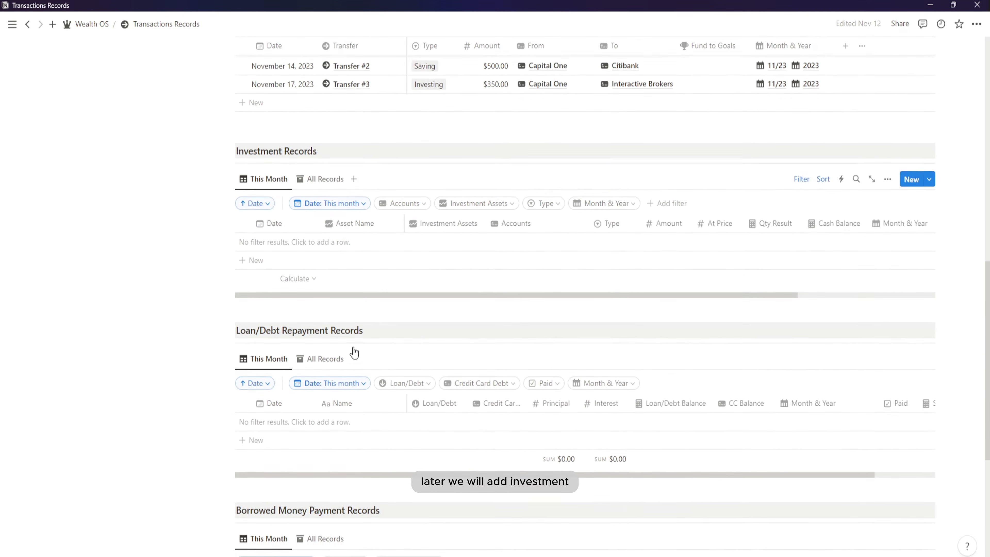
scroll(393, 269, down, 4)
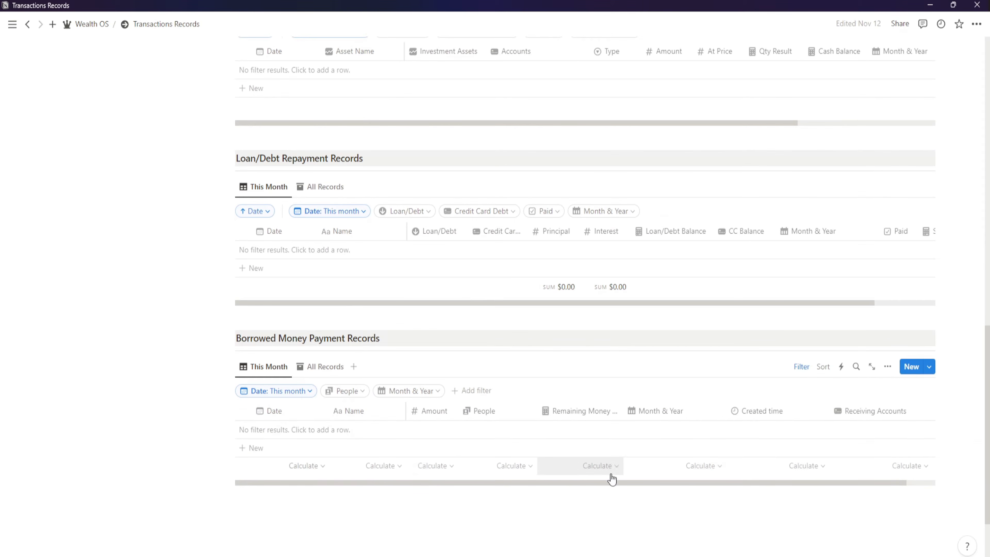
scroll(473, 469, up, 7)
scroll(474, 470, up, 11)
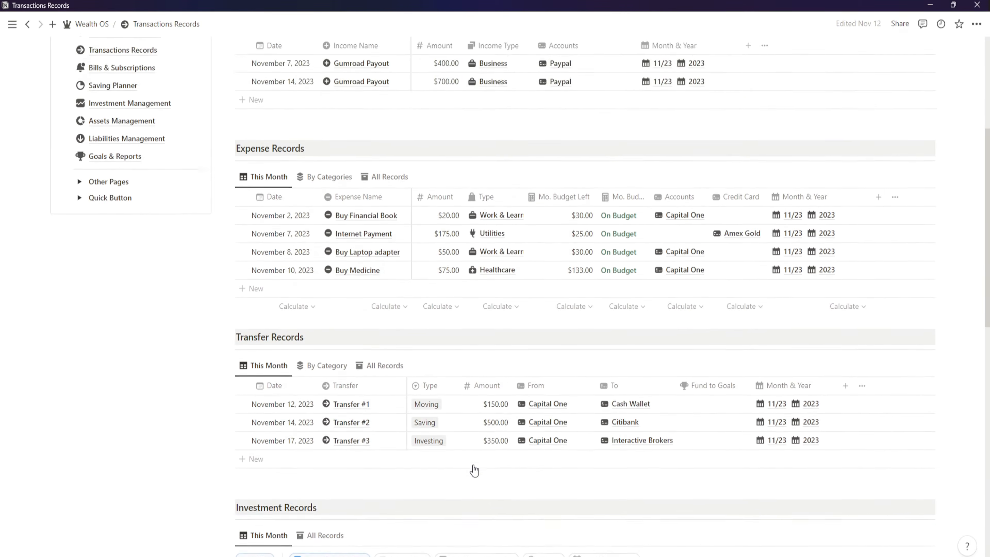
scroll(469, 460, up, 2)
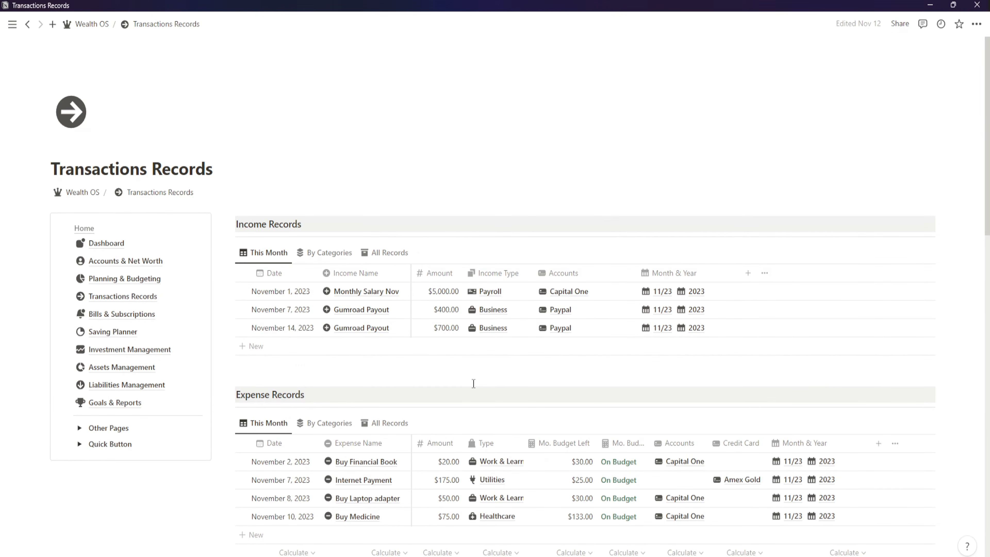
click(180, 249)
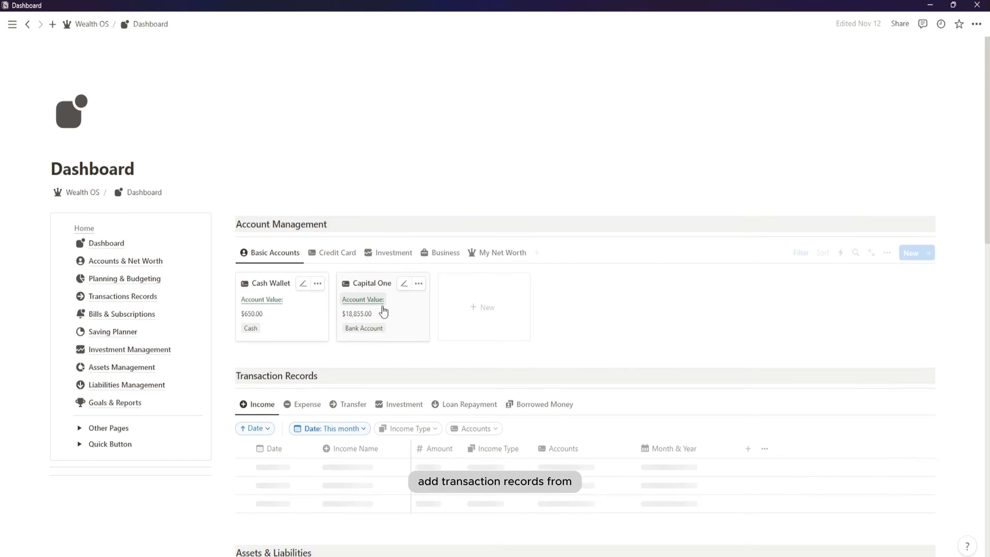
Step: Look through the Dashboard's transaction records, assets and liabilities, investment portfolio, and goals and reports sections
scroll(354, 320, down, 4)
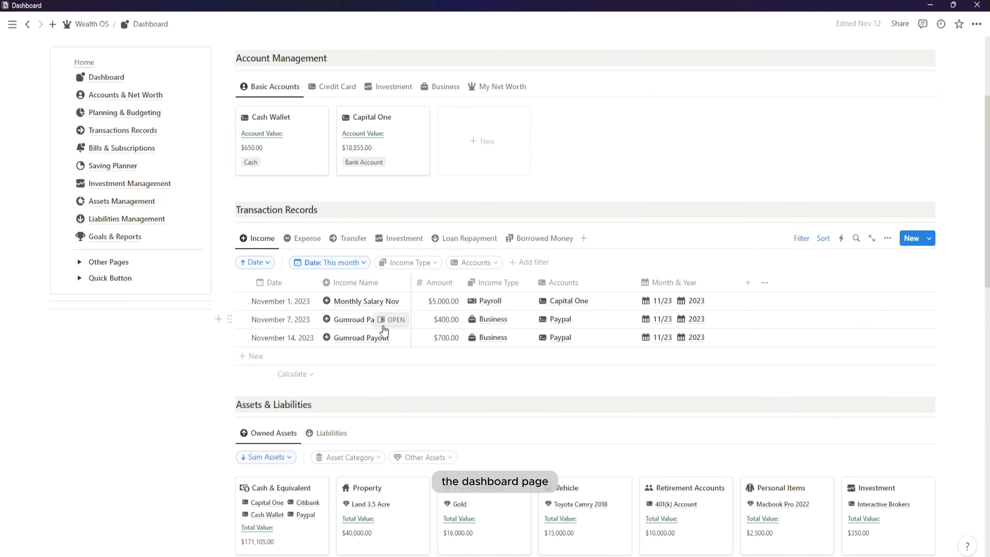
scroll(380, 328, down, 3)
scroll(429, 335, down, 3)
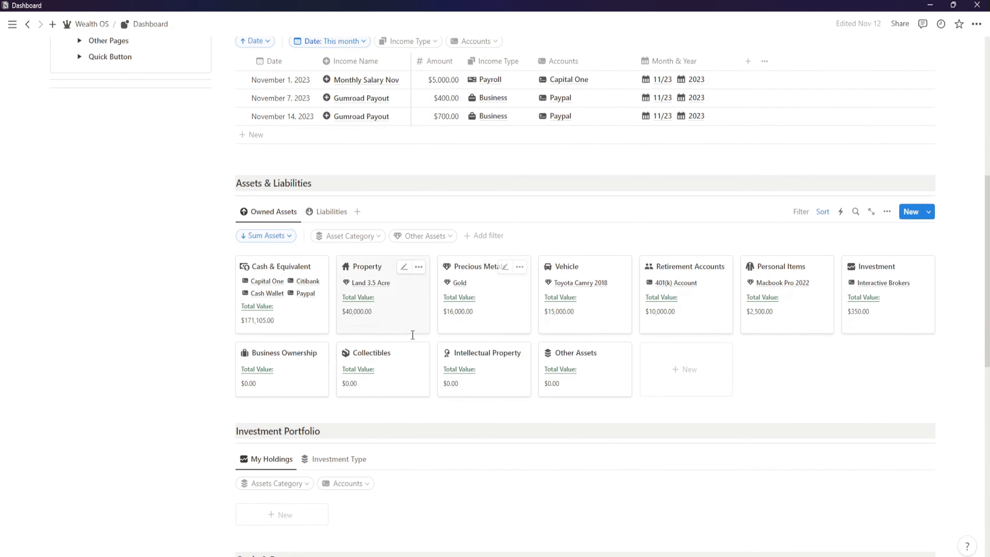
scroll(344, 391, down, 3)
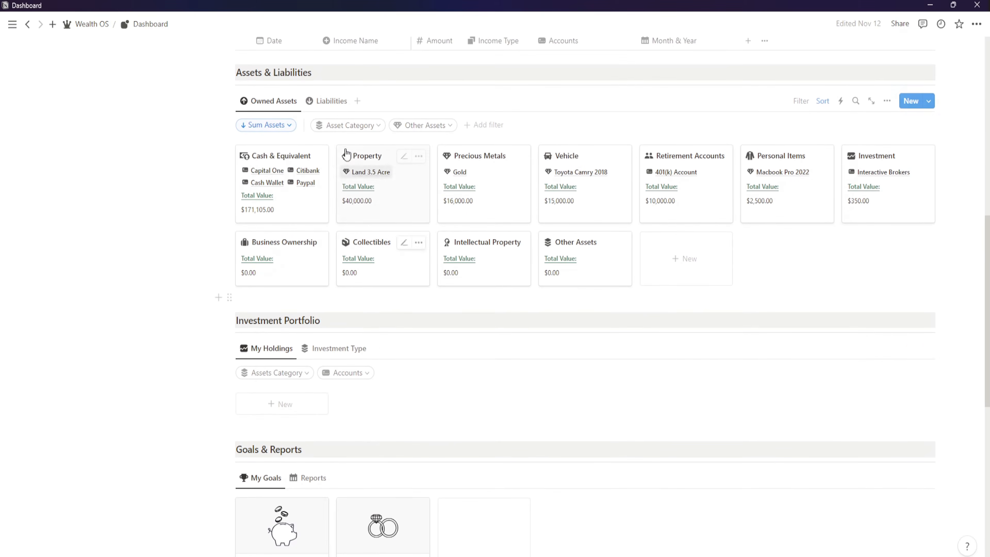
click(333, 101)
click(280, 106)
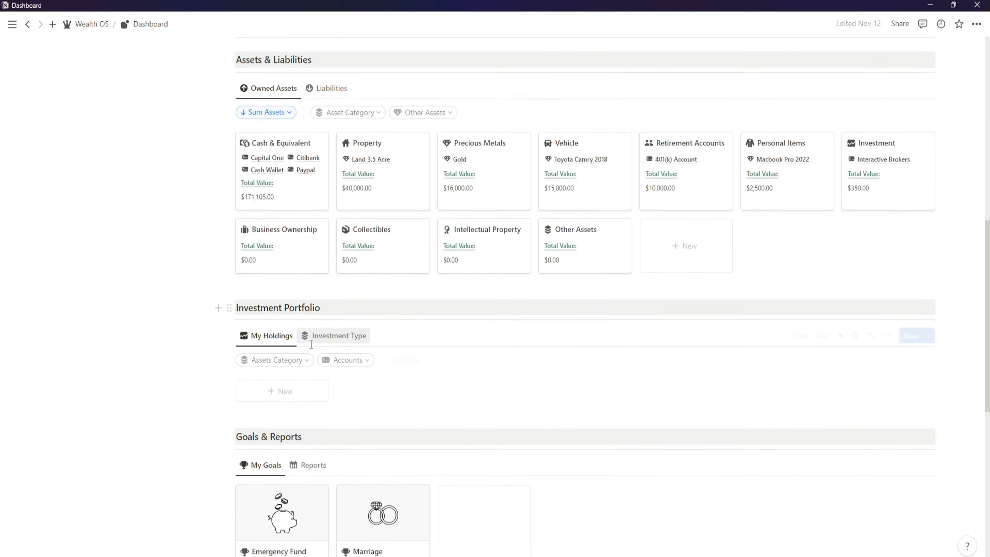
scroll(325, 358, down, 10)
scroll(326, 358, up, 8)
scroll(327, 359, up, 9)
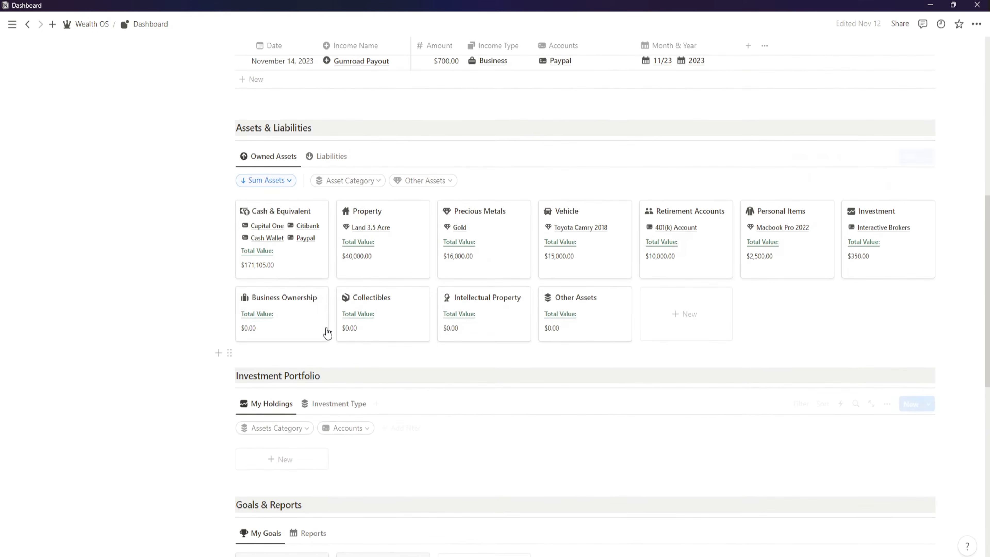
Step: Review the Expense, Transfer, Investment and Loan Repayment views of the Dashboard's transaction records and return to the Income view
click(318, 190)
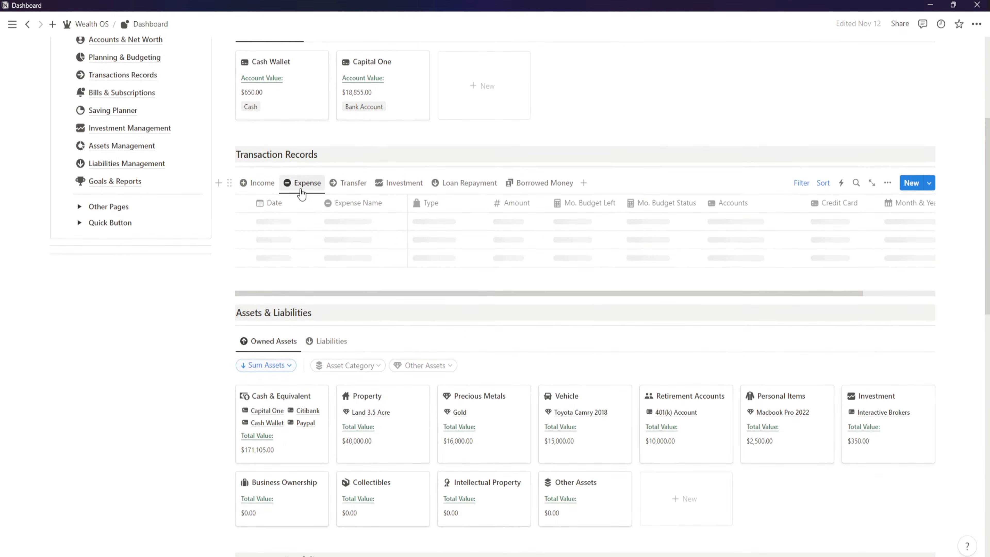
click(365, 188)
click(394, 190)
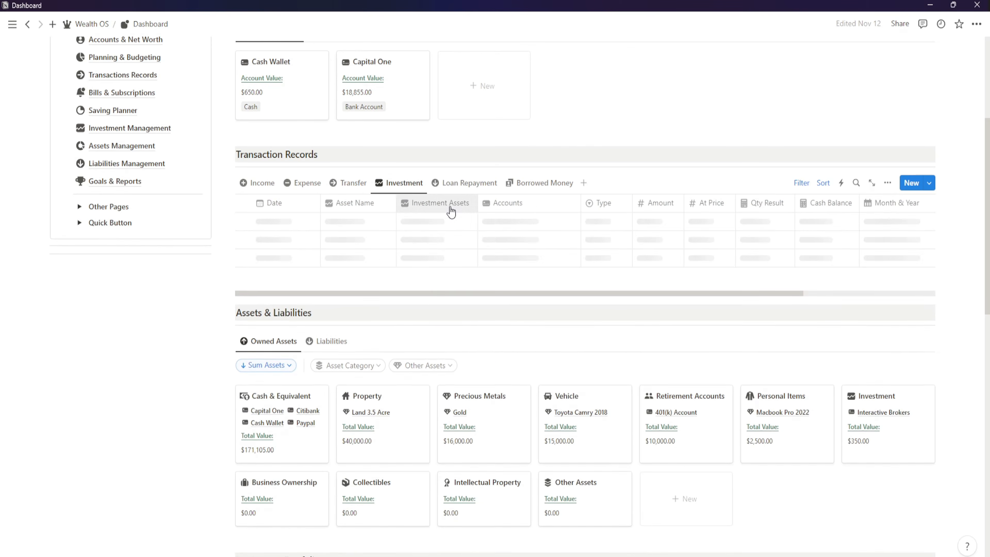
click(454, 185)
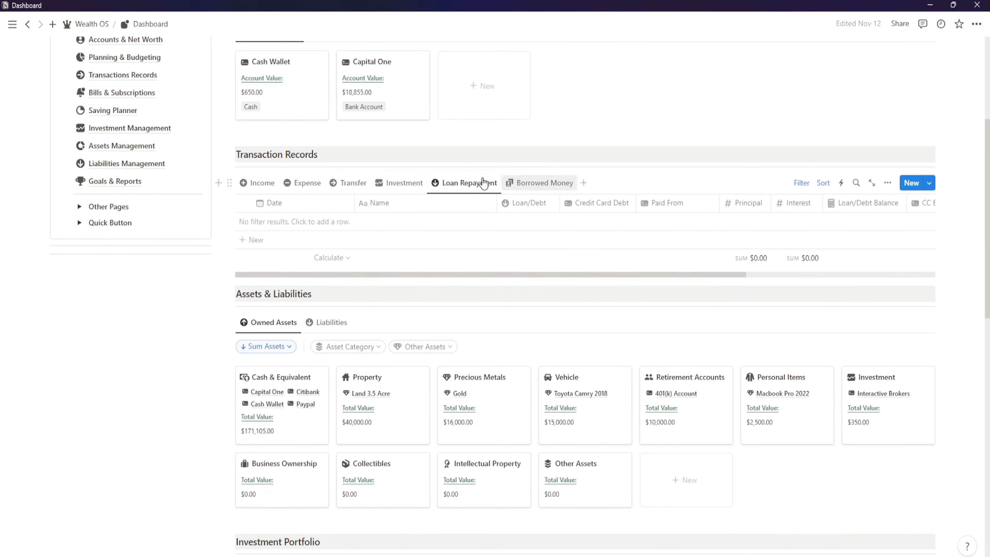
click(250, 184)
scroll(145, 257, up, 2)
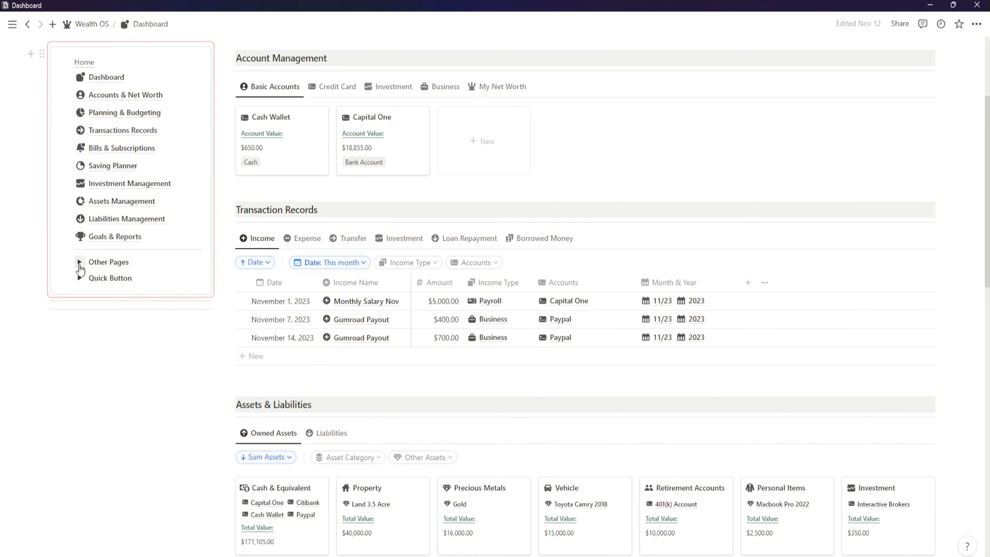
Step: Expand the Quick Button section to view its record shortcuts, and collapse it on the Wealth OS home page
click(80, 278)
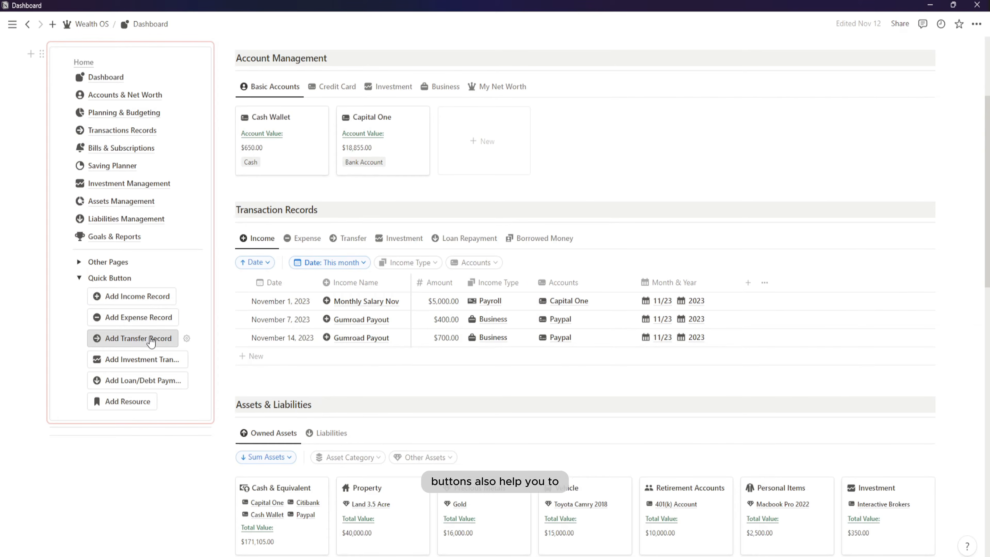
scroll(367, 369, up, 5)
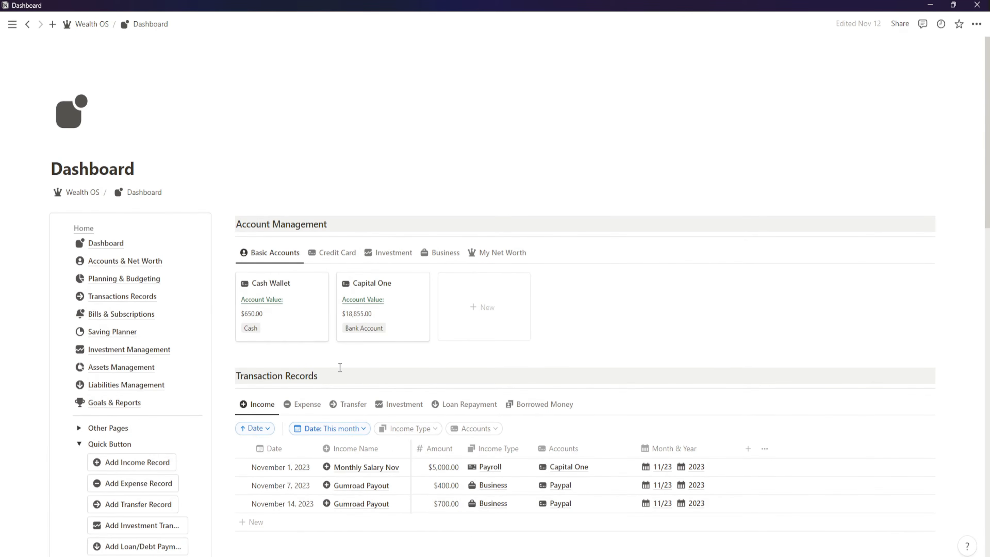
click(93, 227)
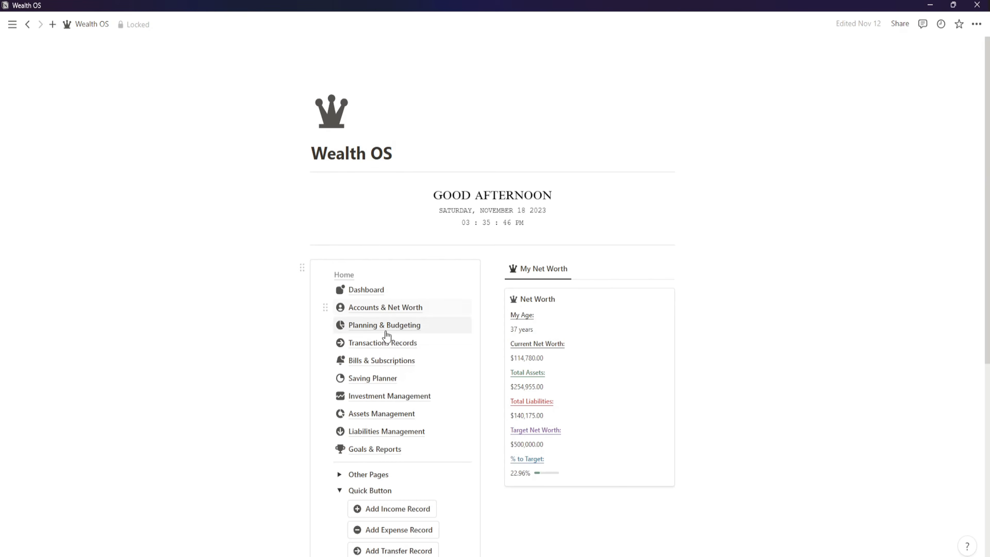
click(338, 490)
Step: Open the Bills & Subscriptions page and add a bill named "Home Internet"
mouse_move(408, 301)
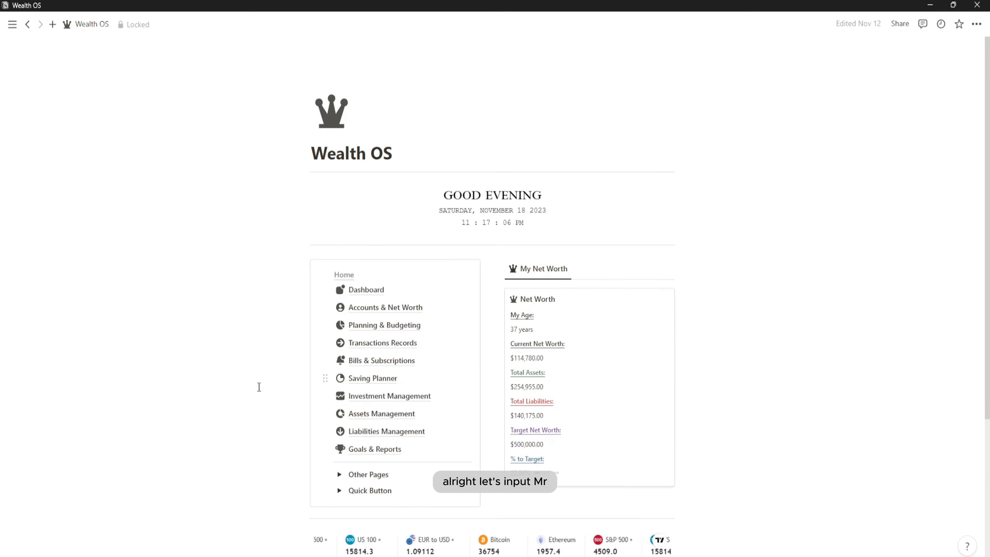
scroll(259, 380, down, 2)
click(409, 308)
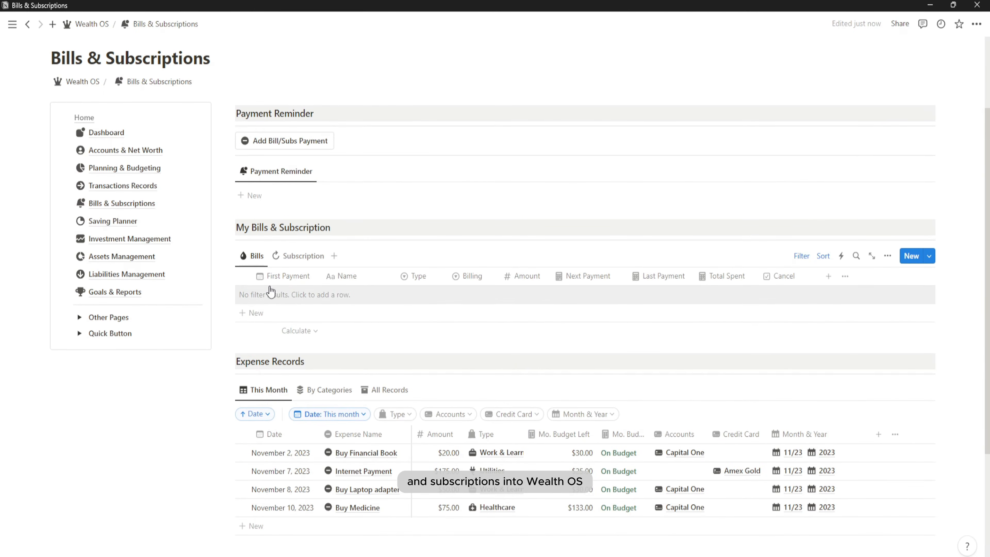
click(290, 316)
triple_click(343, 312)
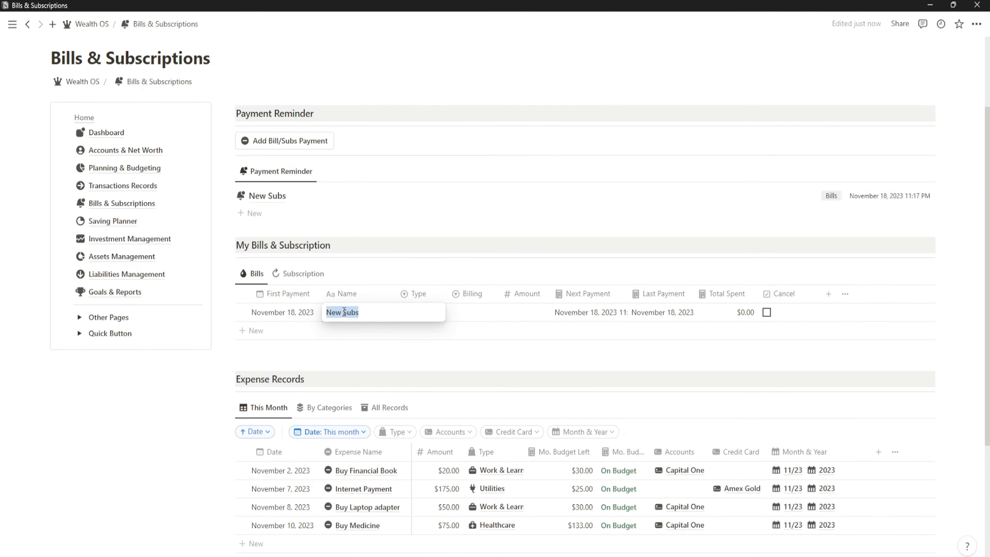
text(ho)
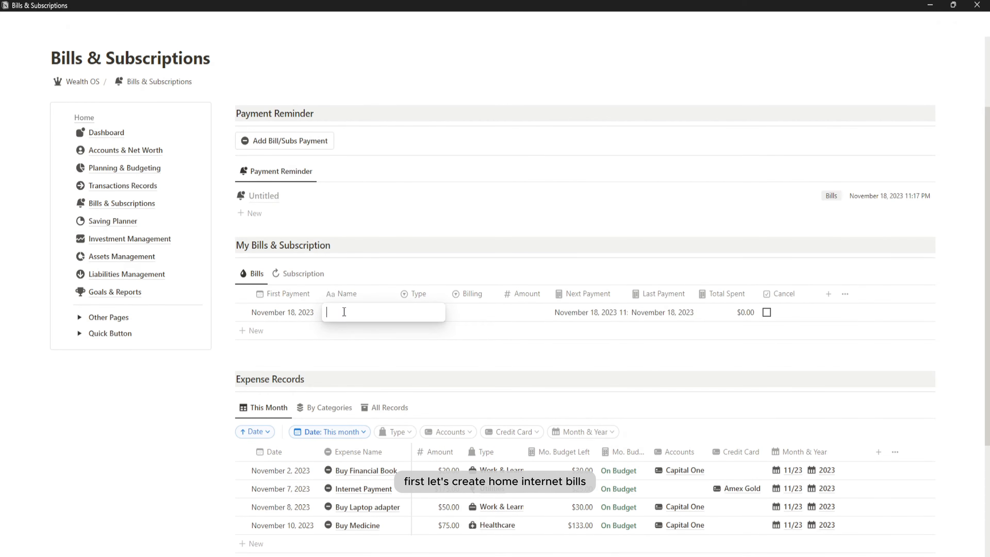
text(Home Internet)
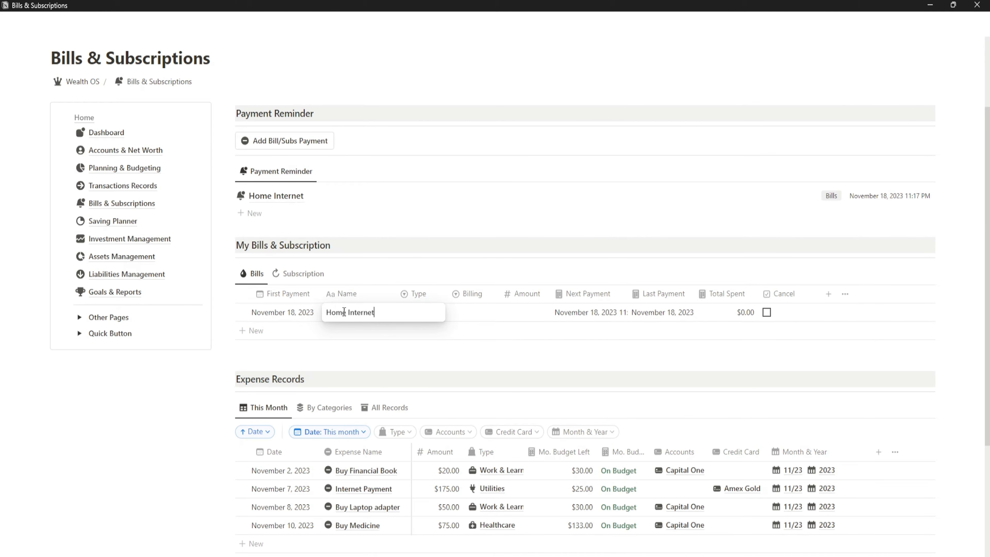
Step: Set the first payment date of the Home Internet bill to October 30, 2023
click(291, 315)
click(293, 314)
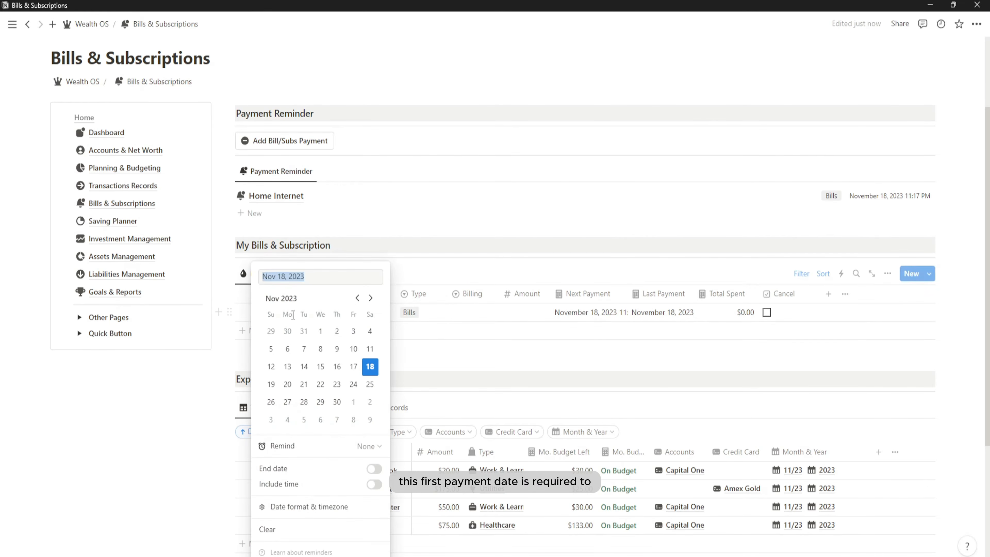
click(357, 297)
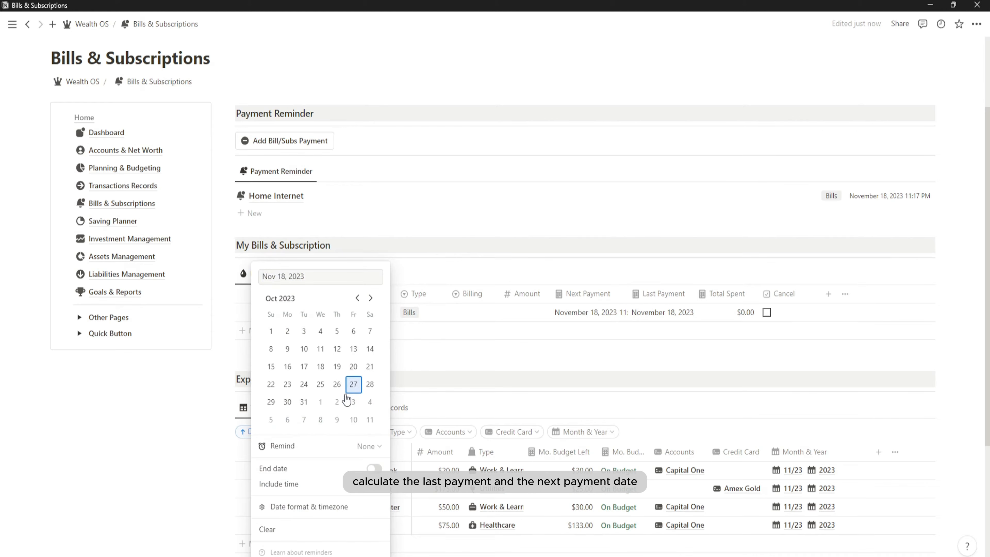
click(291, 402)
click(201, 430)
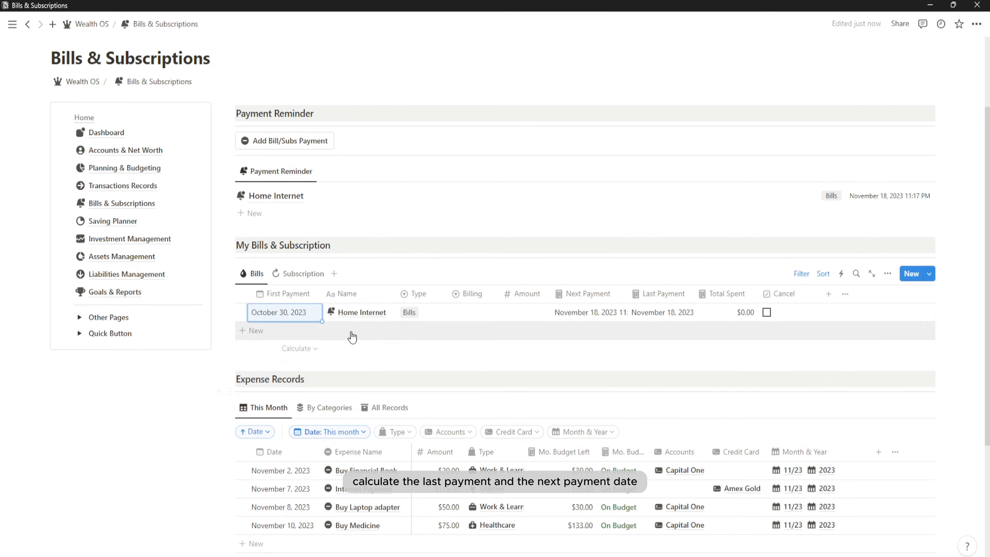
Step: Set the Home Internet bill's type to Bills, its billing to Monthly and its amount to $175
click(445, 317)
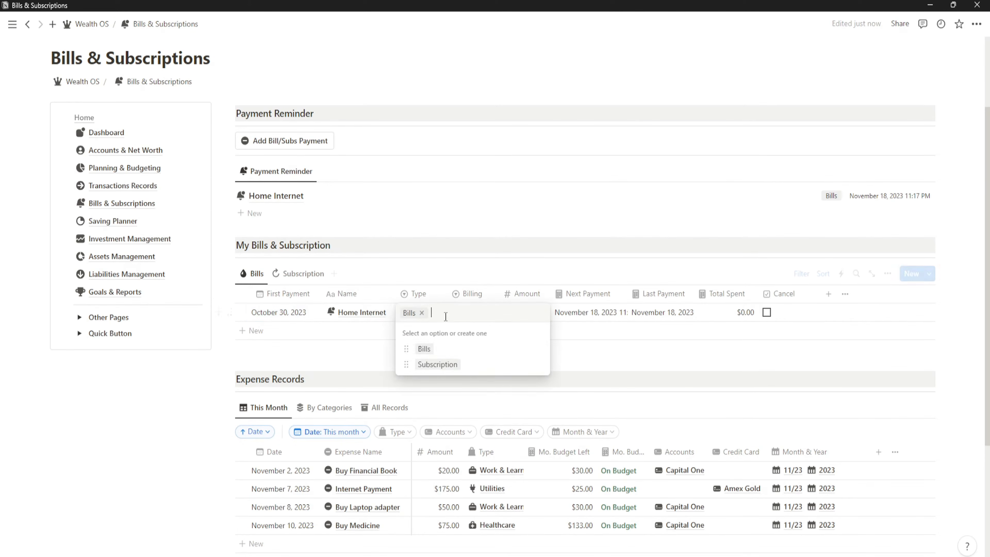
click(437, 351)
click(481, 313)
click(482, 379)
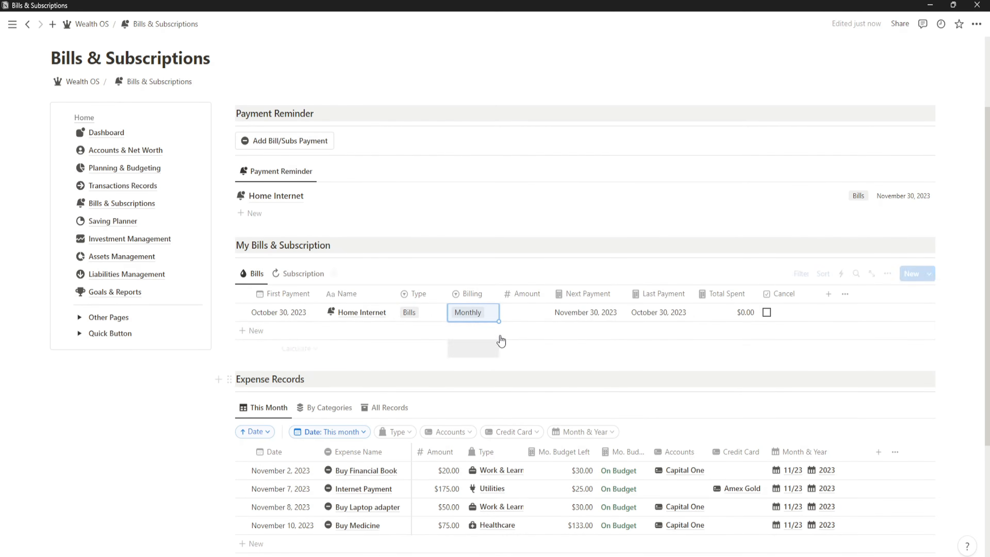
click(523, 317)
text(175)
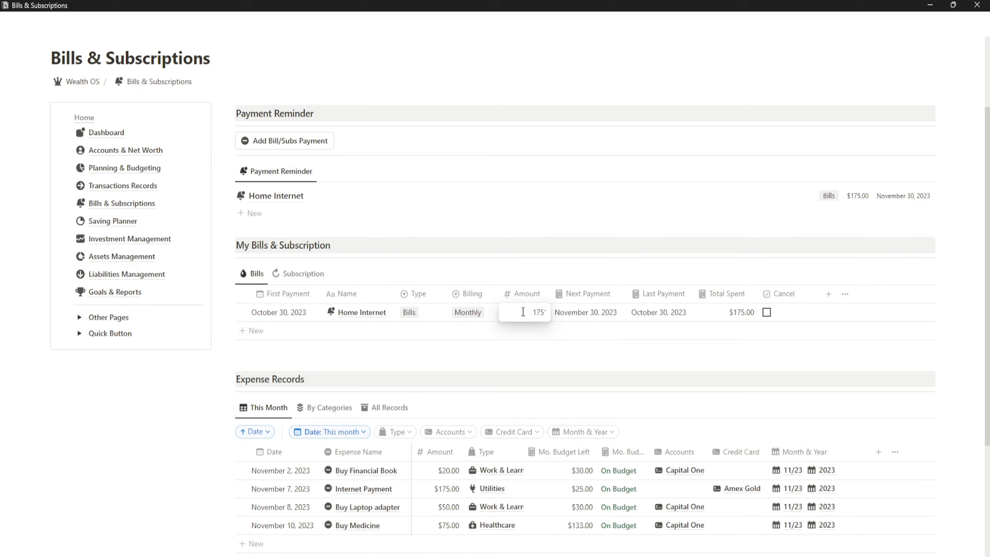
Step: Add a bill named "Electricity" with a first payment date of October 30, 2023
key(Return)
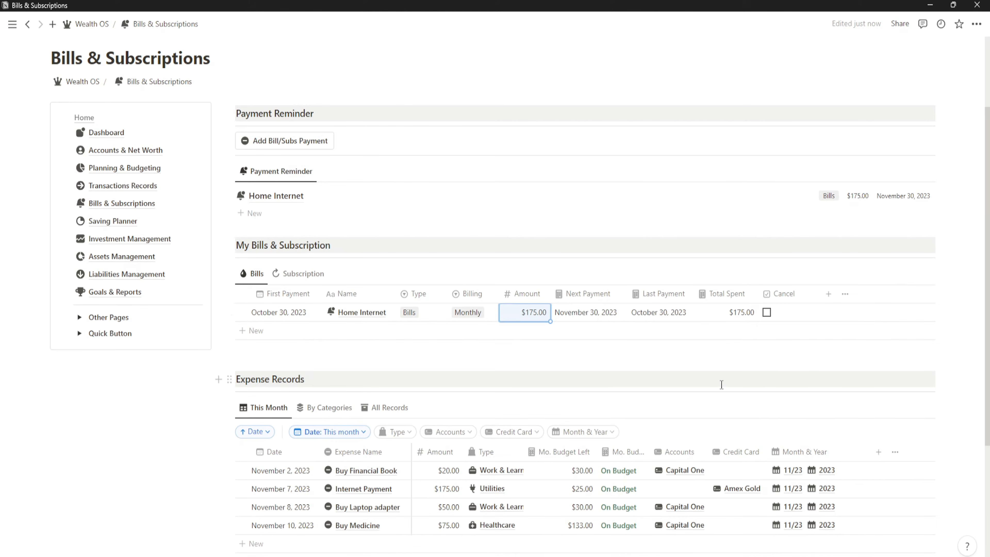
click(283, 332)
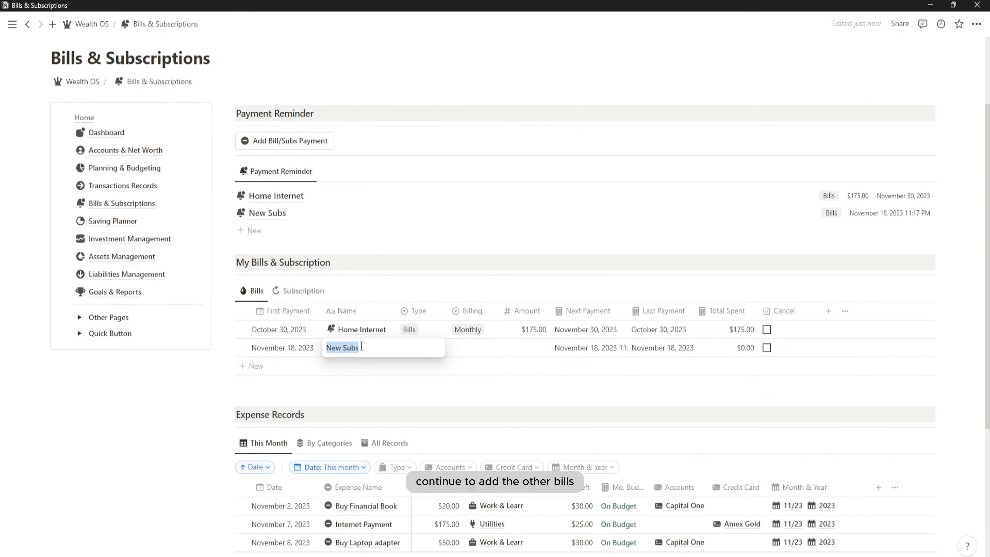
text(Electri)
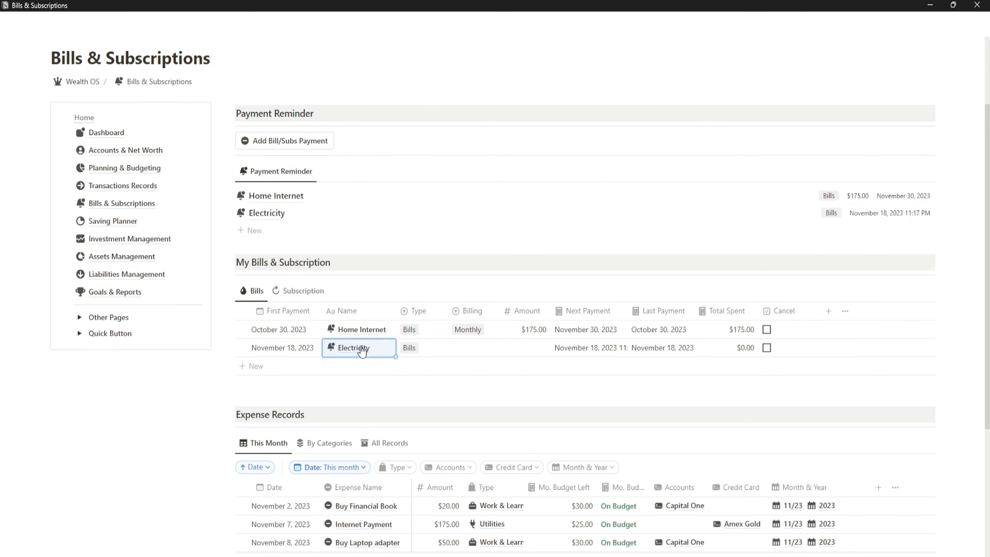
click(310, 348)
click(357, 92)
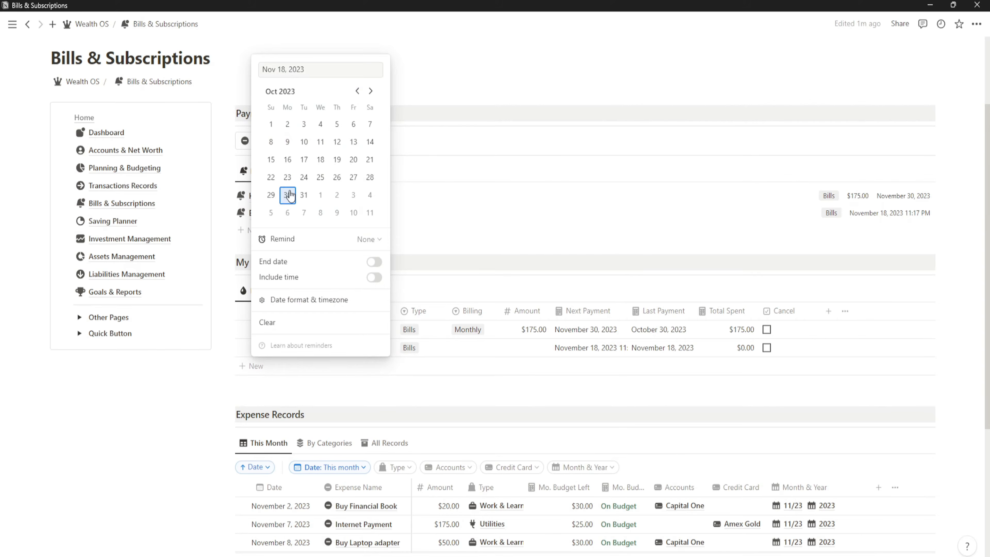
click(287, 195)
Step: Set the Electricity bill's billing to Monthly and its amount to $100
click(471, 347)
click(488, 413)
click(524, 350)
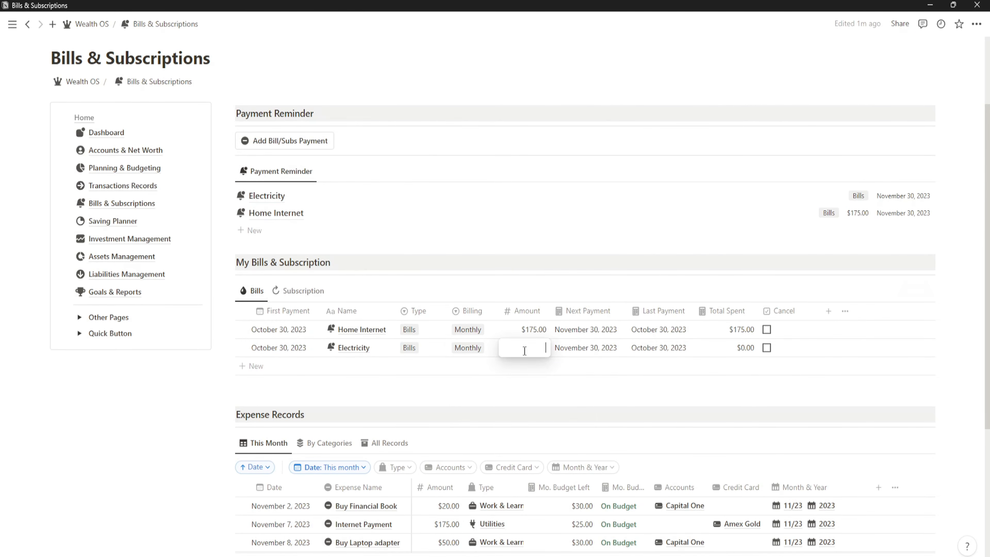
text(100)
key(Return)
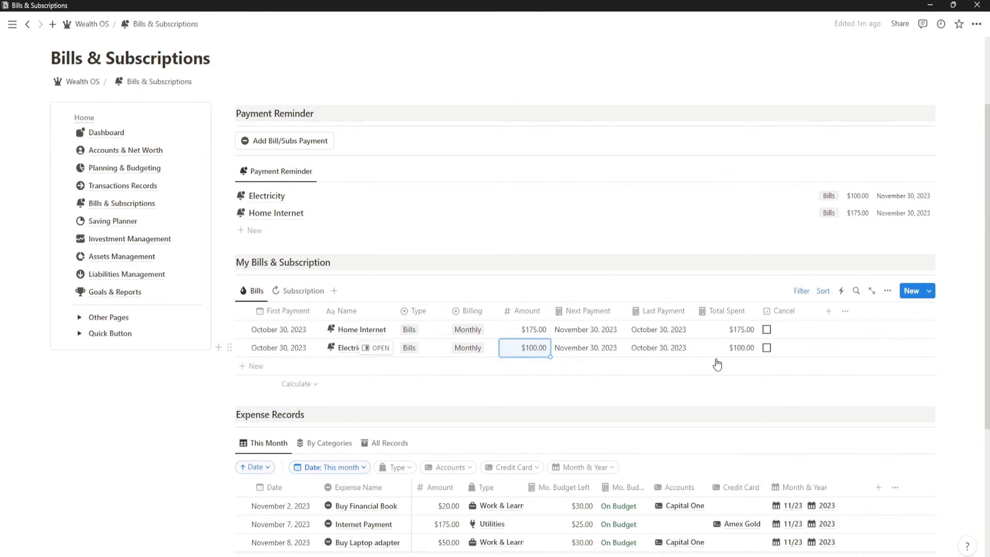
Step: Add another bill named "Water" to the bills table
click(277, 367)
double_click(334, 382)
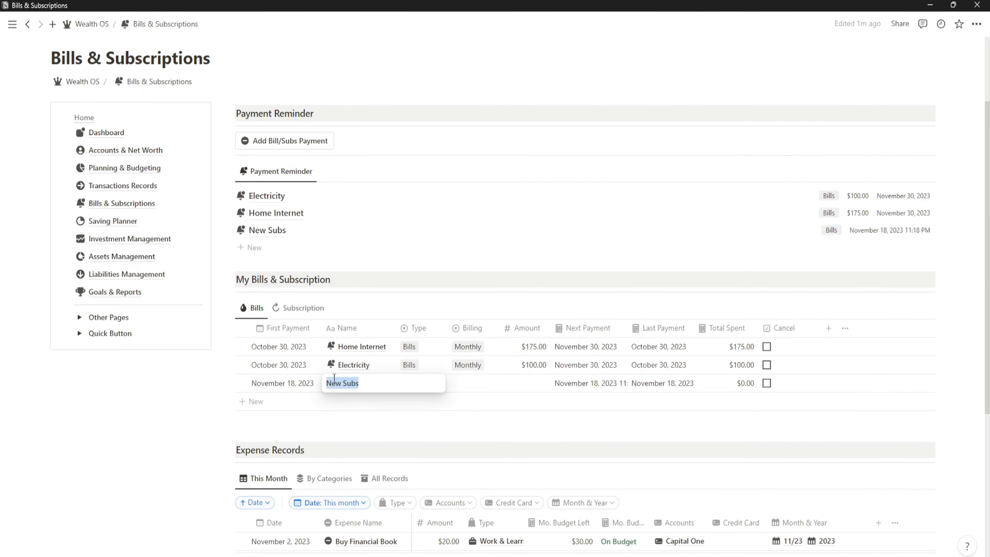
text(Water)
key(Return)
Step: Set the Water bill's billing to Monthly and its amount to $20
click(465, 388)
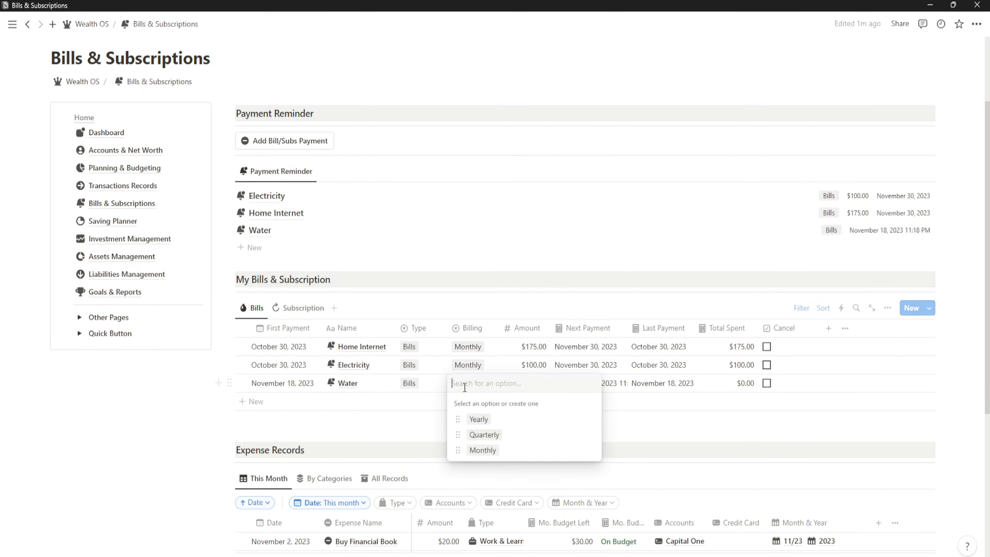
click(483, 450)
click(536, 373)
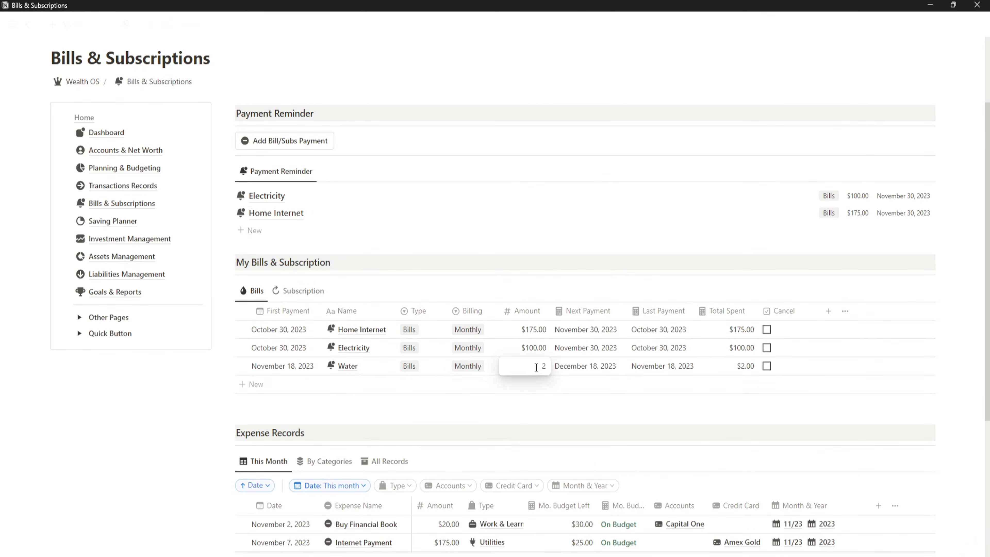
text(20)
key(Return)
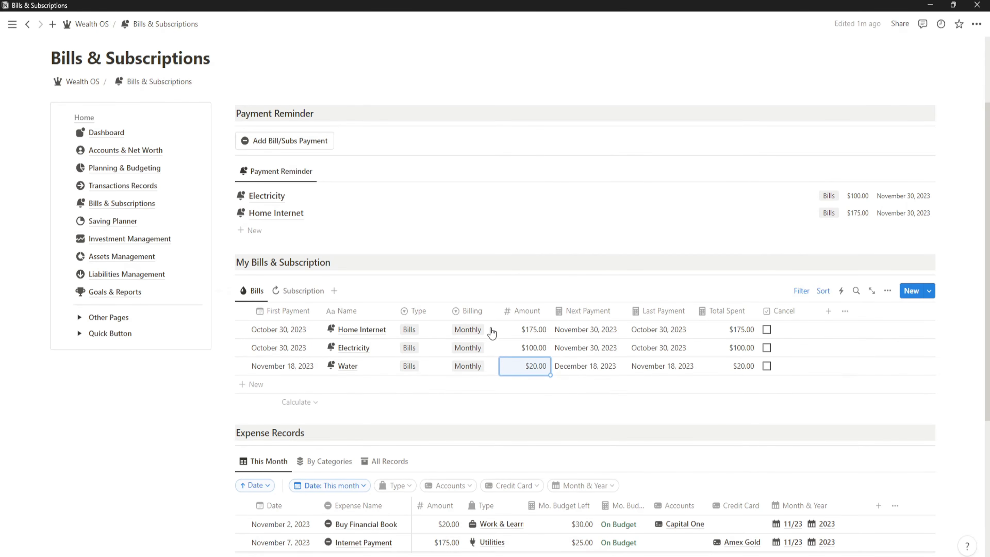
Step: Set the first payment date of the Water bill to October 30, 2023
click(274, 369)
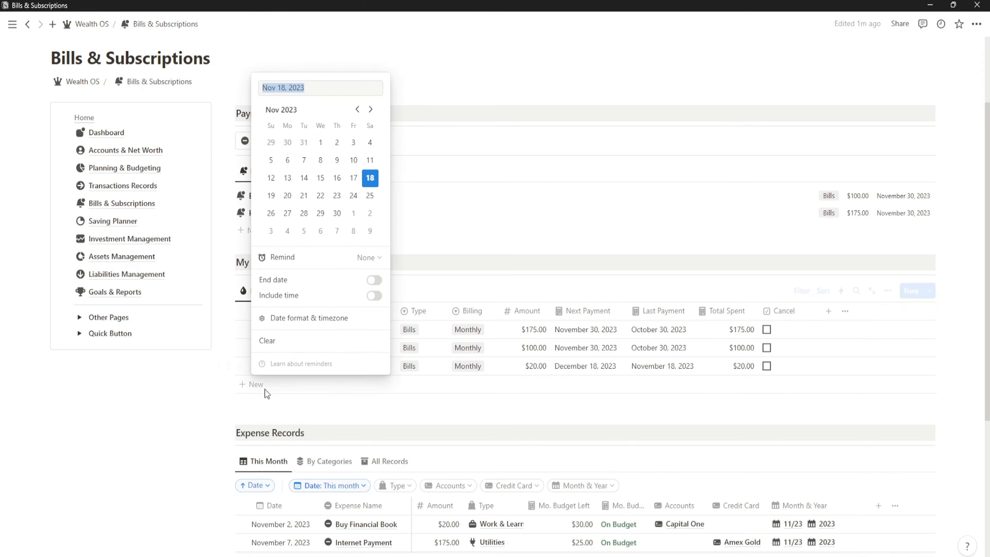
click(357, 109)
click(287, 212)
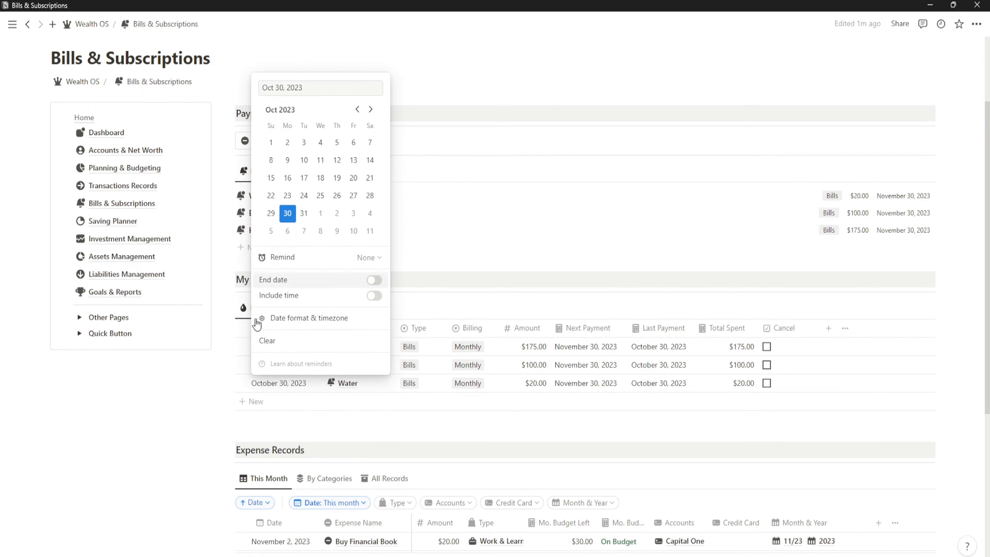
key(Escape)
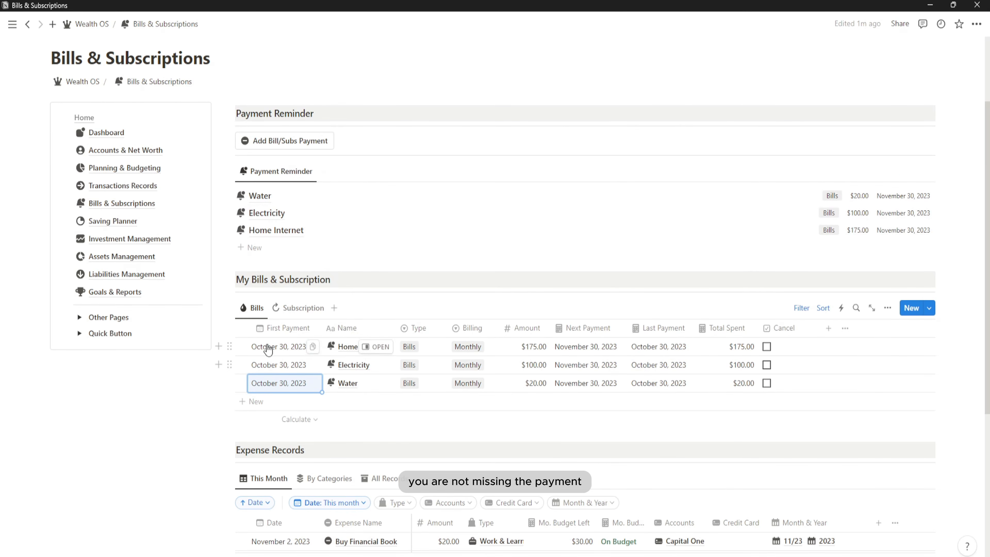
Step: Switch My Bills & Subscription to the Subscription view and add a subscription named "Netflix"
click(298, 310)
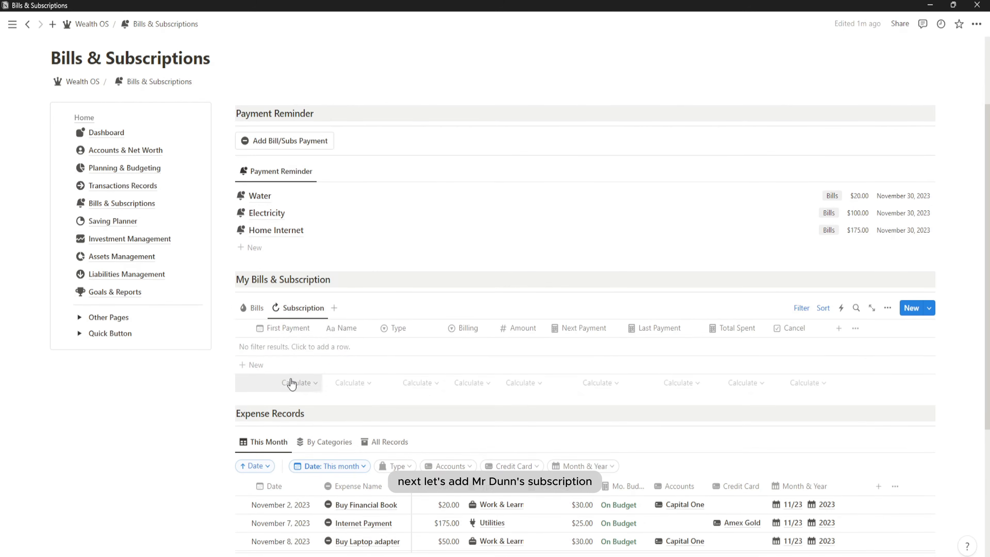
click(296, 365)
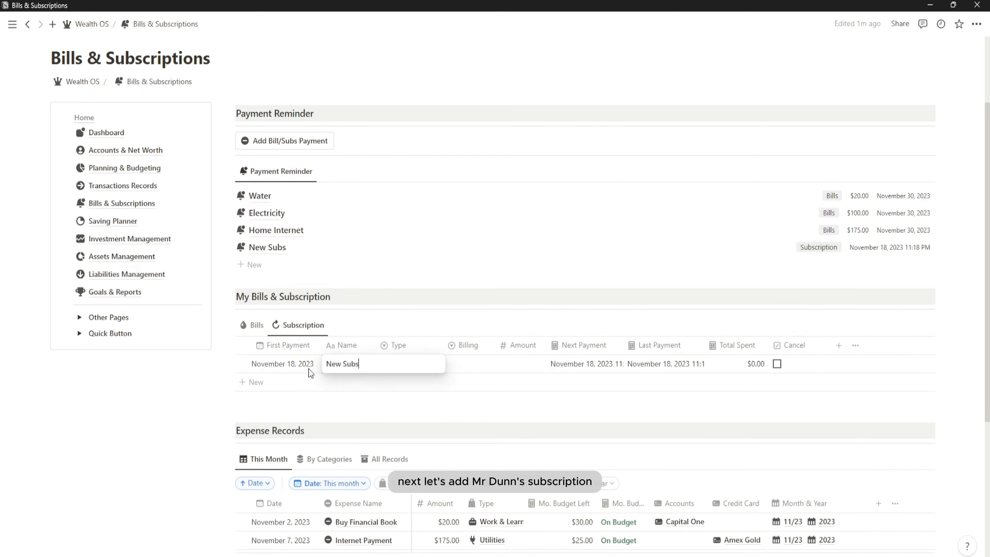
key(ctrl+a)
text(N)
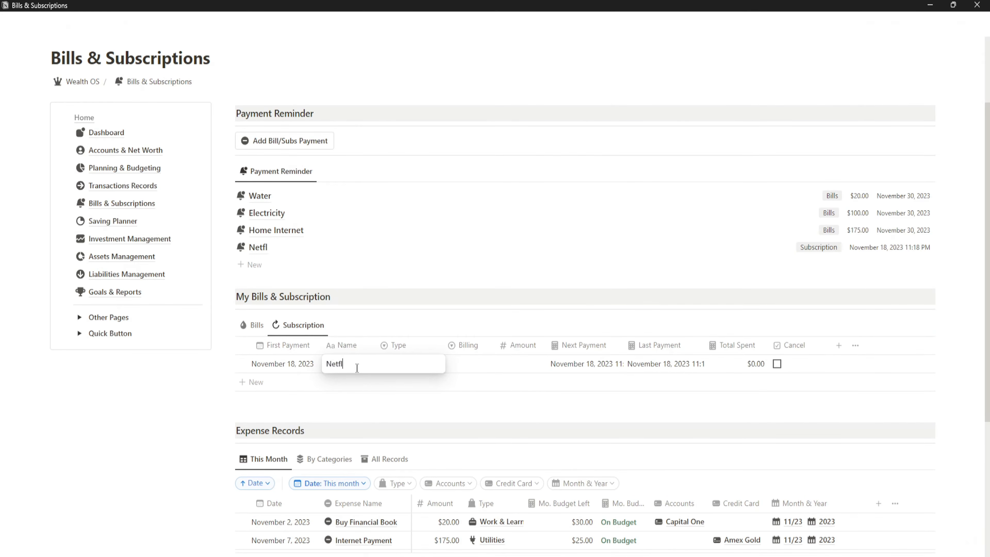
text(etflix)
key(Return)
Step: Set the first payment date of the Netflix subscription to January 30, 2023
click(289, 369)
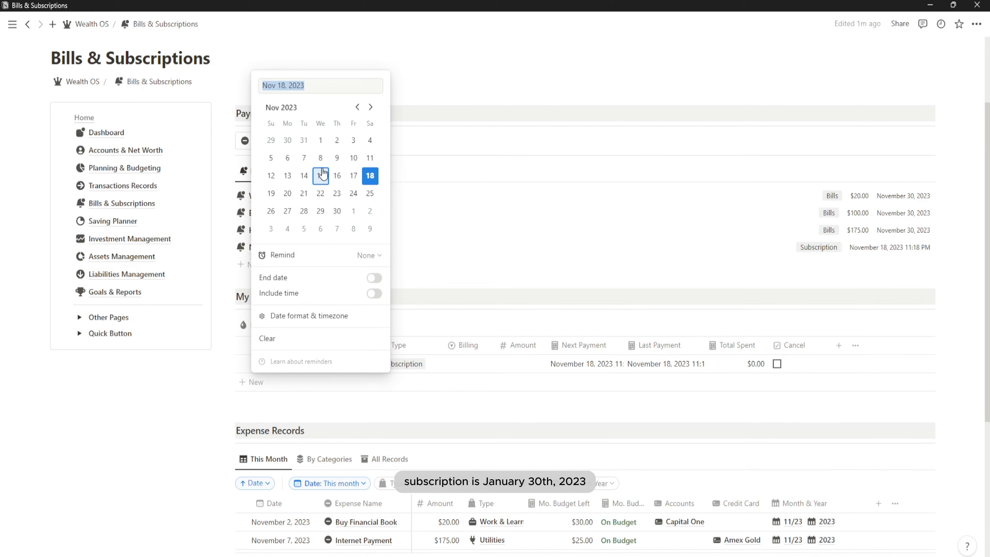
click(357, 106)
click(357, 106)
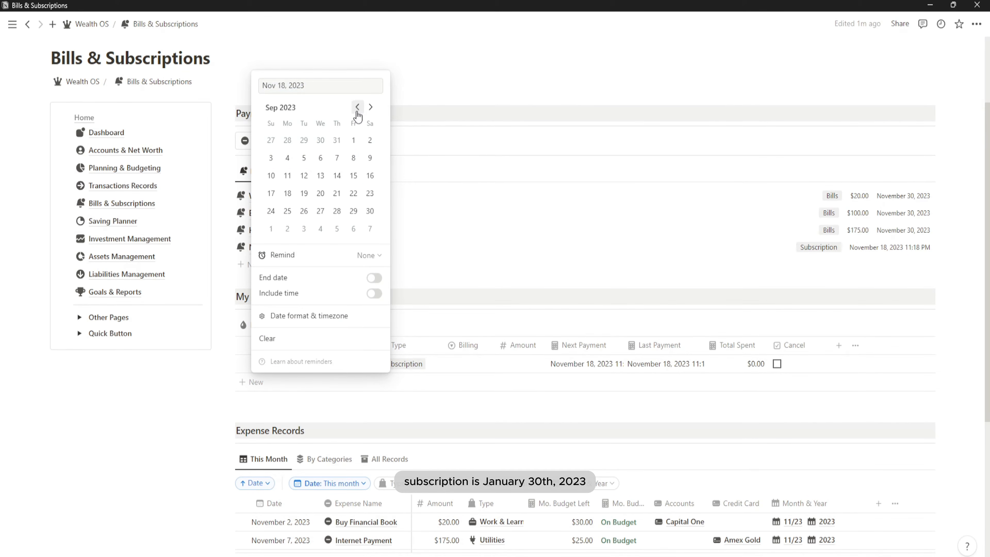
click(357, 106)
click(357, 107)
click(357, 107)
click(357, 107)
click(357, 107)
click(357, 107)
click(357, 110)
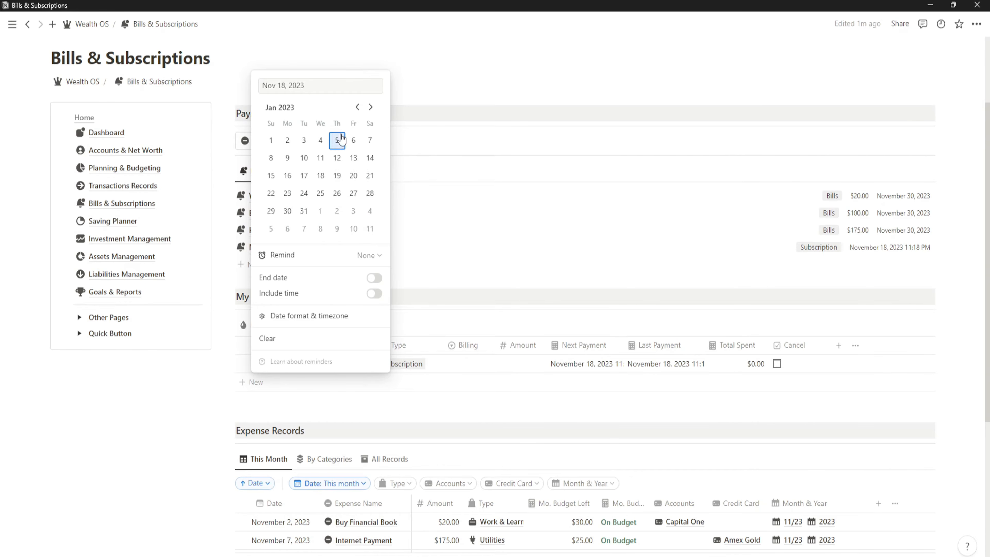
click(287, 210)
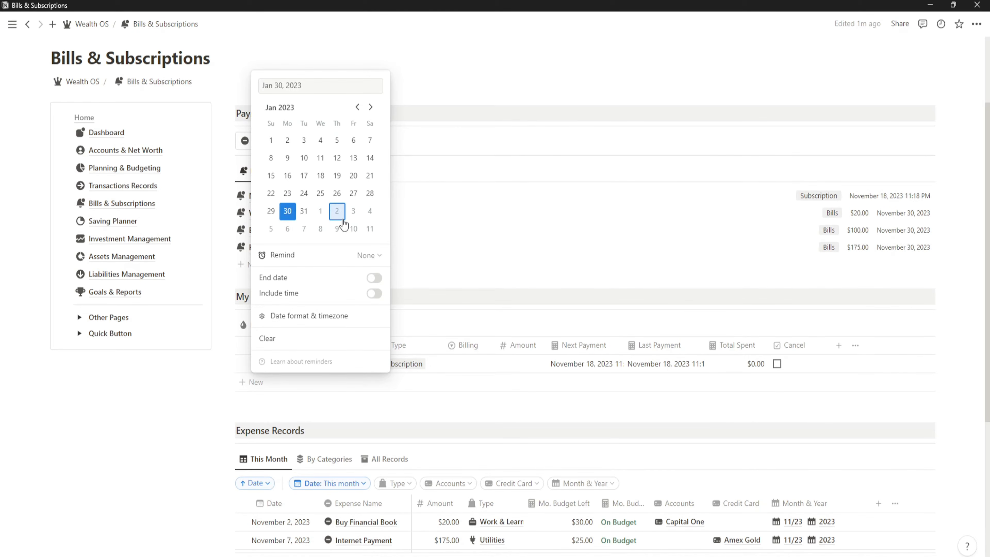
click(462, 320)
Step: Set the Netflix subscription's billing to Monthly and its amount to $5
click(468, 363)
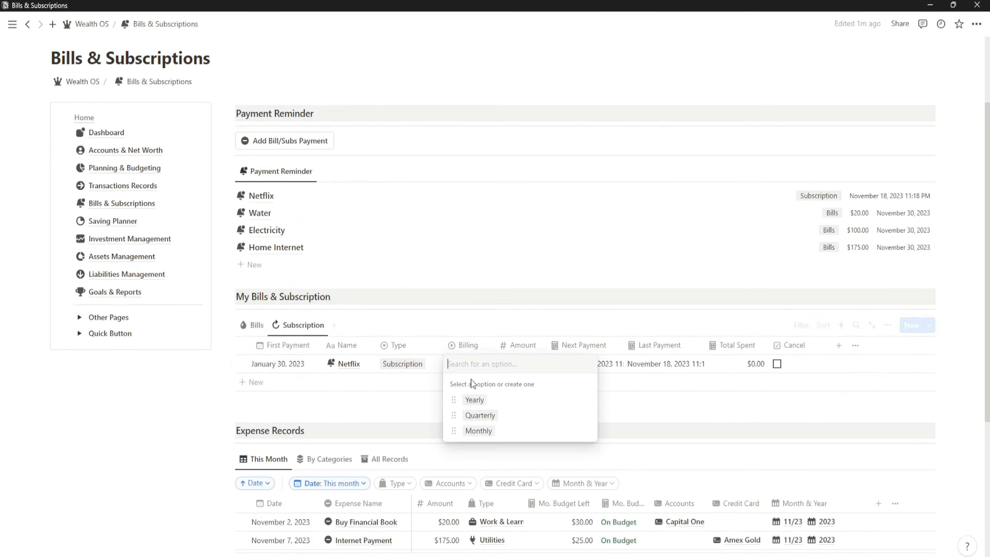
click(479, 431)
click(517, 363)
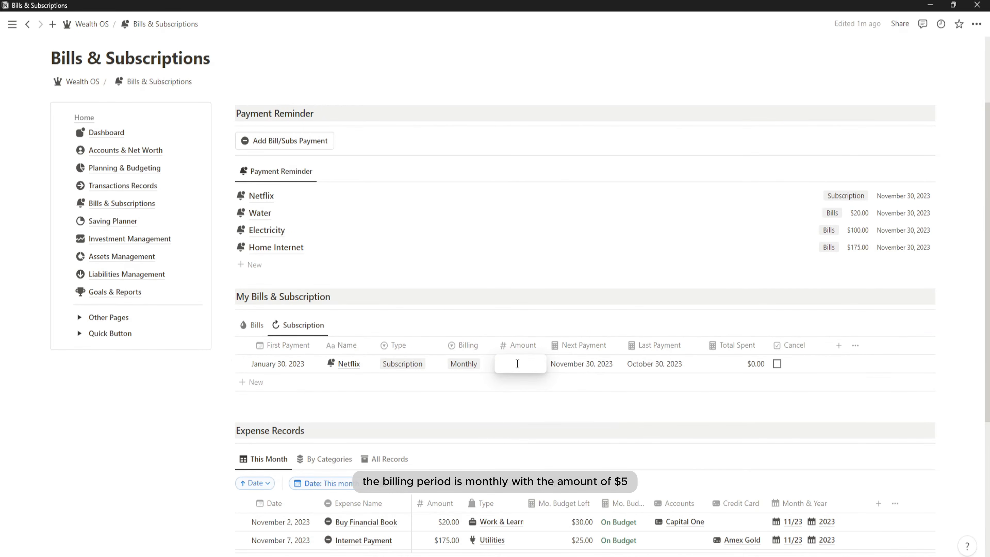
text(5)
key(Return)
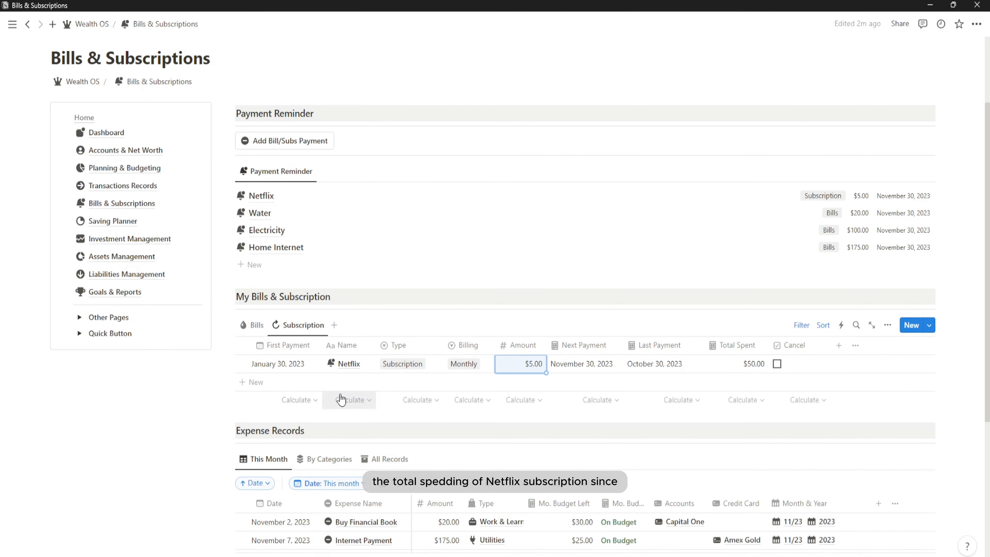
Step: Add a subscription named "Spotify" with Yearly billing
click(325, 389)
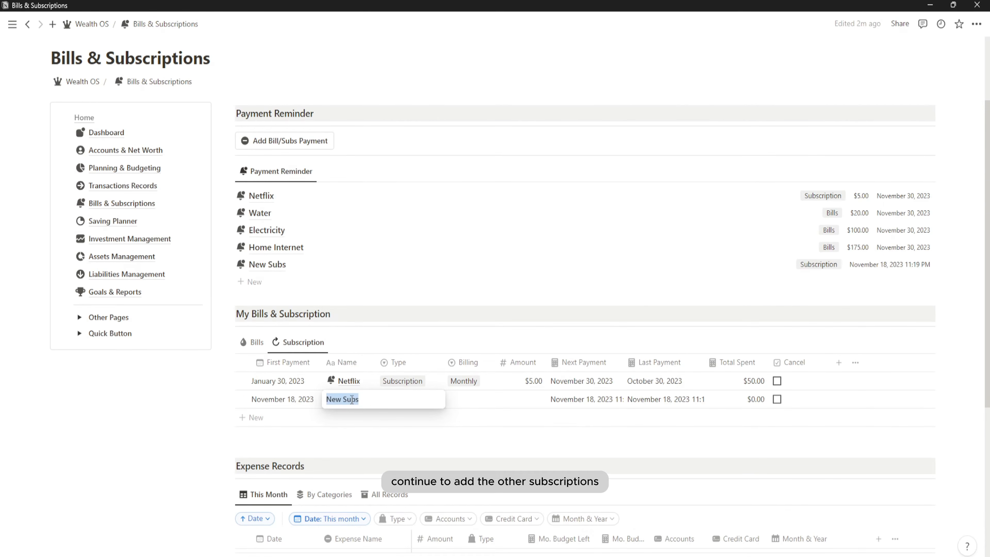
text(Spotify)
key(Return)
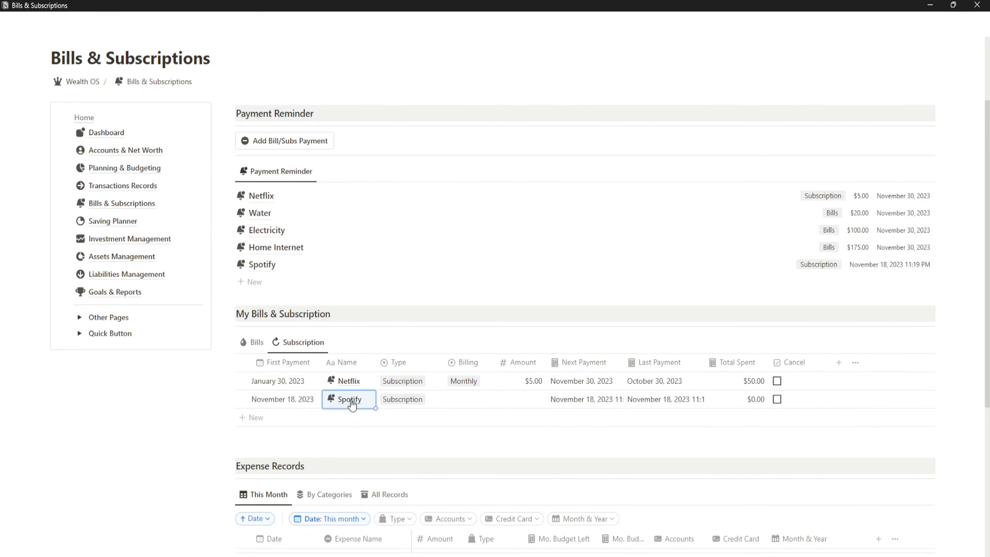
click(449, 399)
click(468, 467)
Step: Set the Spotify subscription's first payment date to July 6, 2023 and its amount to $120
click(285, 401)
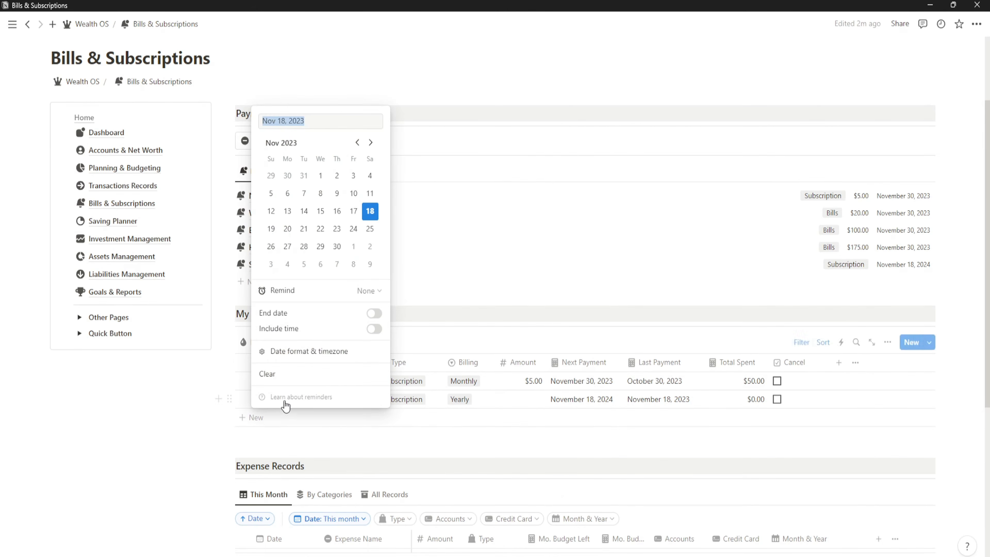
click(357, 143)
click(357, 142)
click(357, 143)
click(358, 142)
click(336, 193)
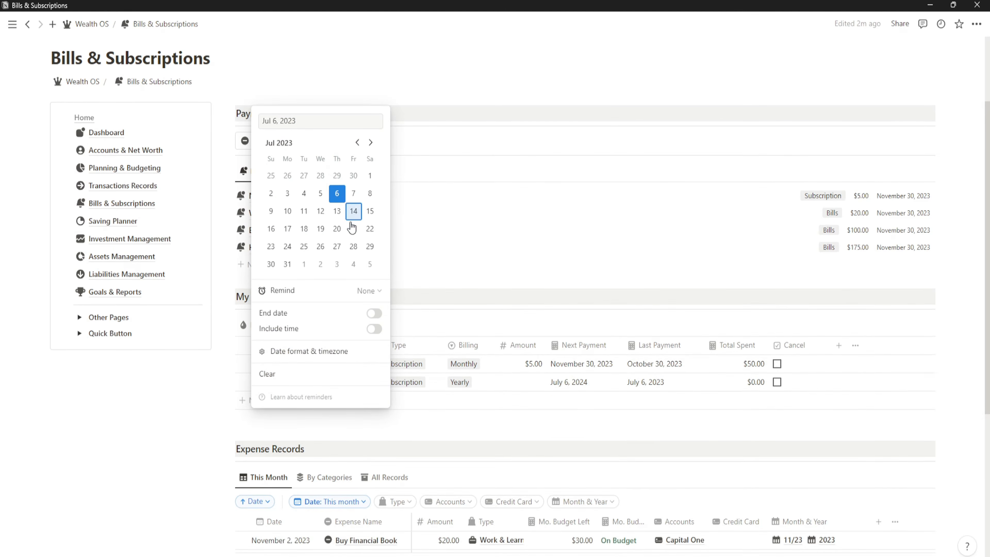
click(241, 435)
click(521, 381)
text(120)
key(Return)
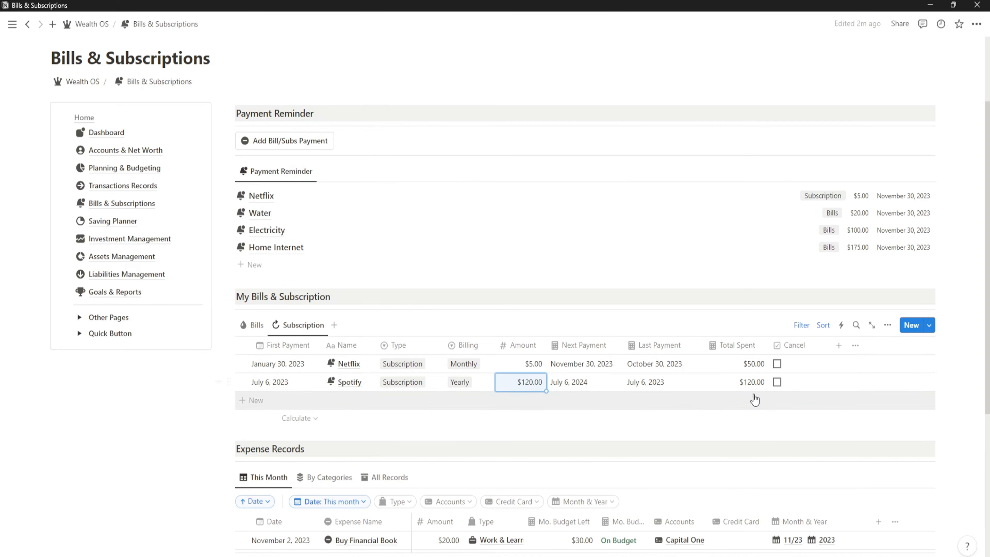
Step: Add a subscription named "Youtube" with a first payment date of September 30, 2023
click(340, 401)
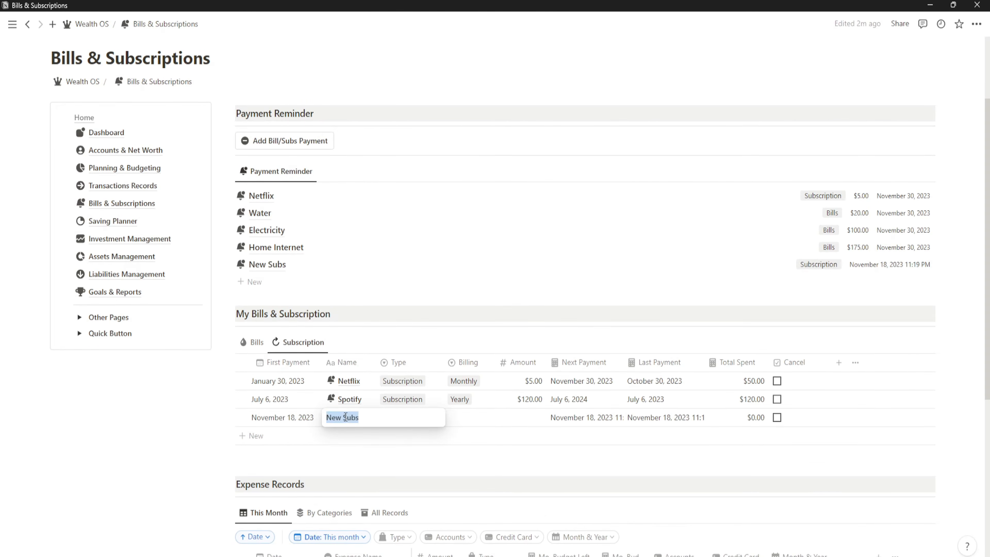
text(Youtube)
click(269, 417)
click(268, 417)
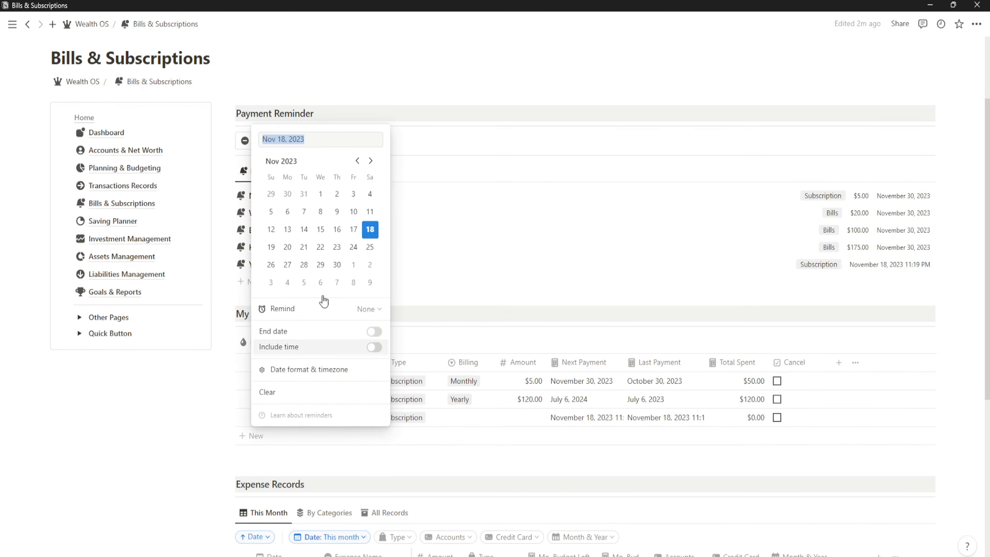
click(358, 160)
click(358, 161)
click(370, 265)
click(230, 426)
Step: Set the Youtube subscription's billing to Monthly and its amount to $12
click(466, 418)
click(488, 482)
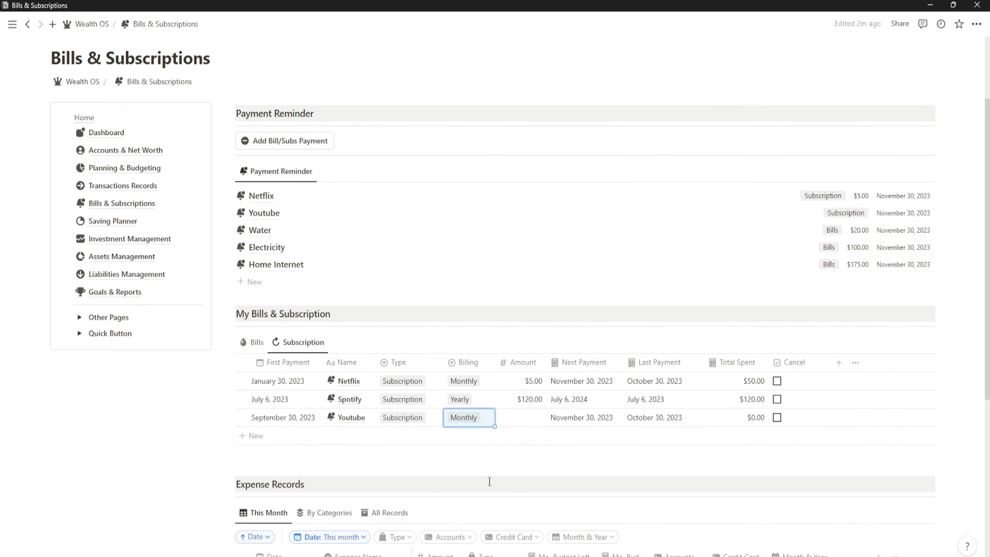
click(522, 418)
text(12)
key(Return)
scroll(398, 422, down, 1)
scroll(397, 421, up, 1)
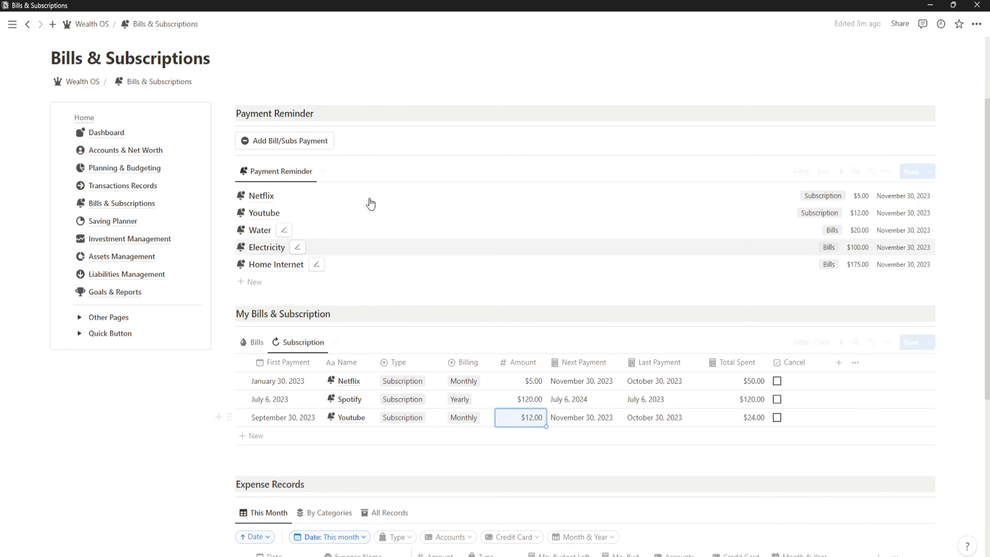
Step: Add a bill payment record titled "Pay Water Bills"
click(265, 341)
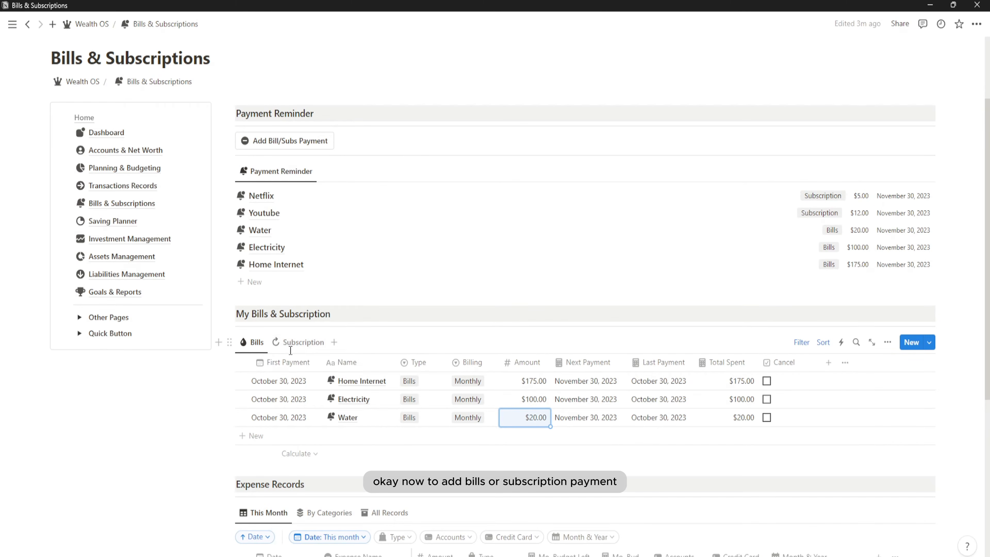
click(284, 141)
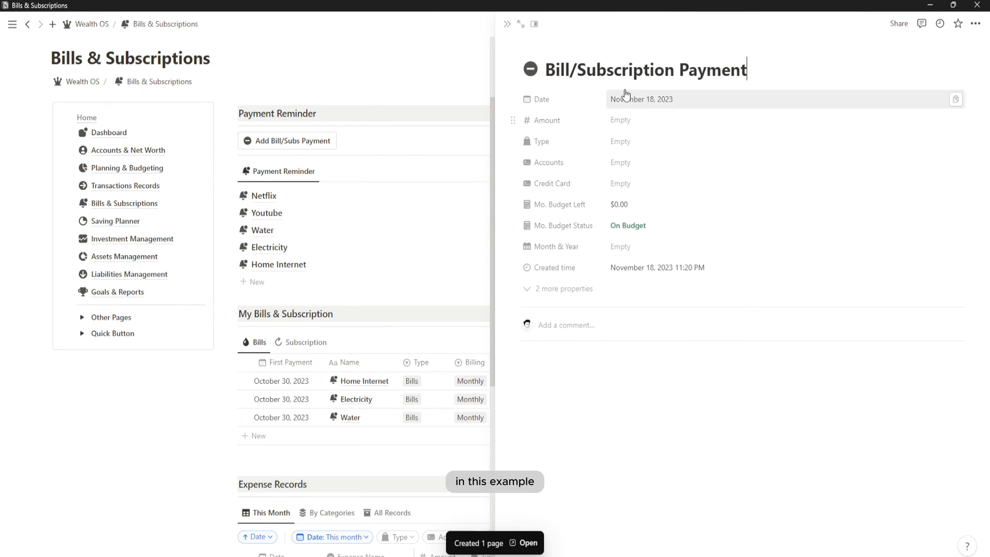
triple_click(627, 71)
text(Pay Wat)
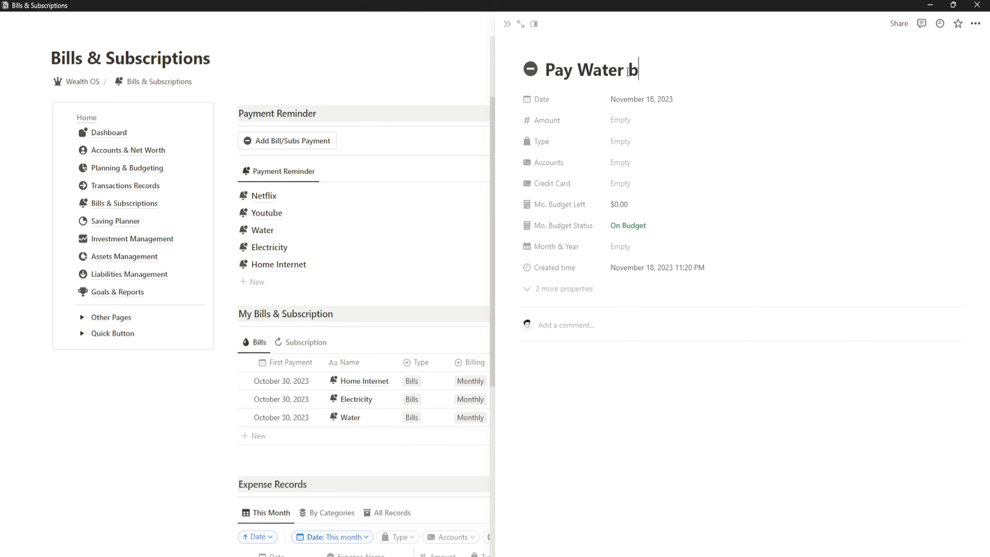
text(er Bills)
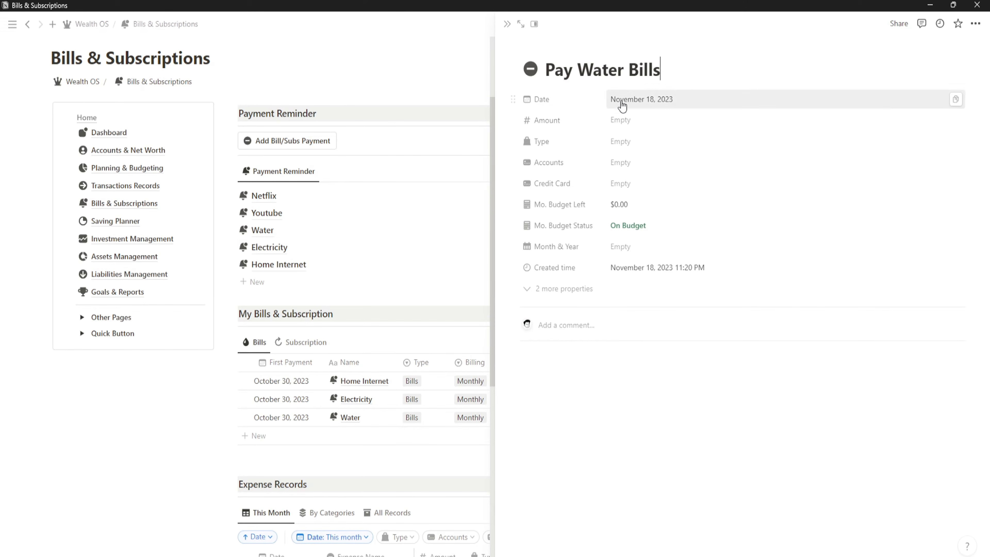
Step: Set the water bill payment's amount to $20 and its type to Utilities
click(625, 119)
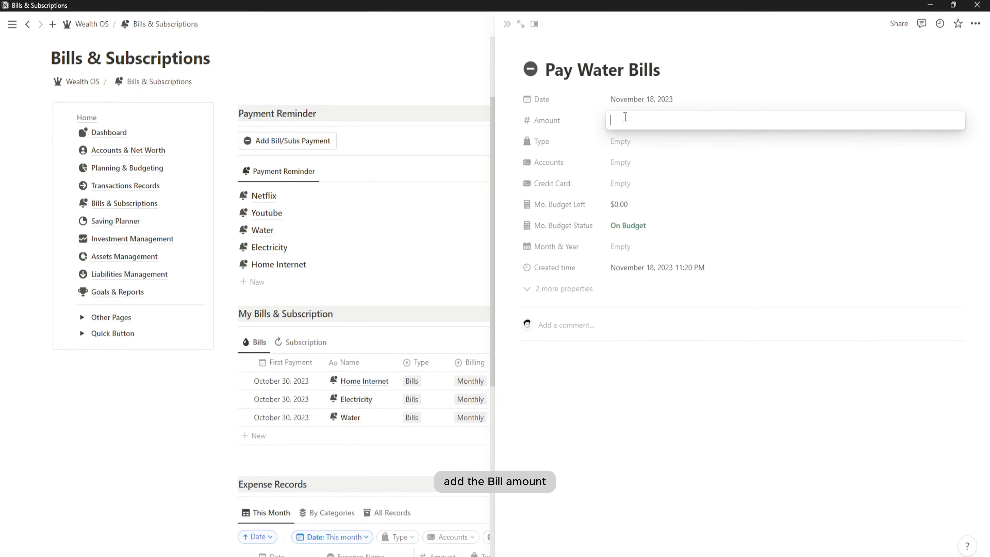
text(20)
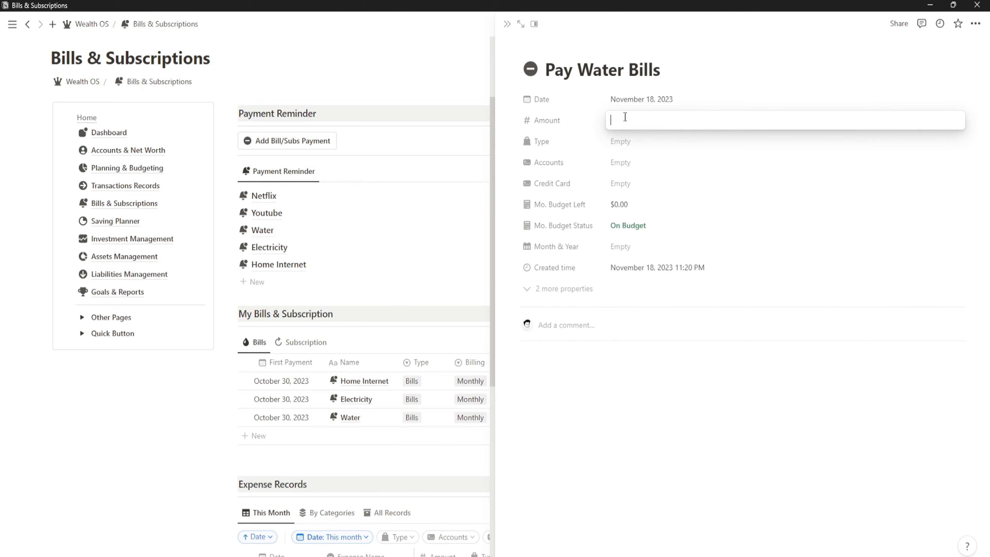
click(624, 142)
click(623, 141)
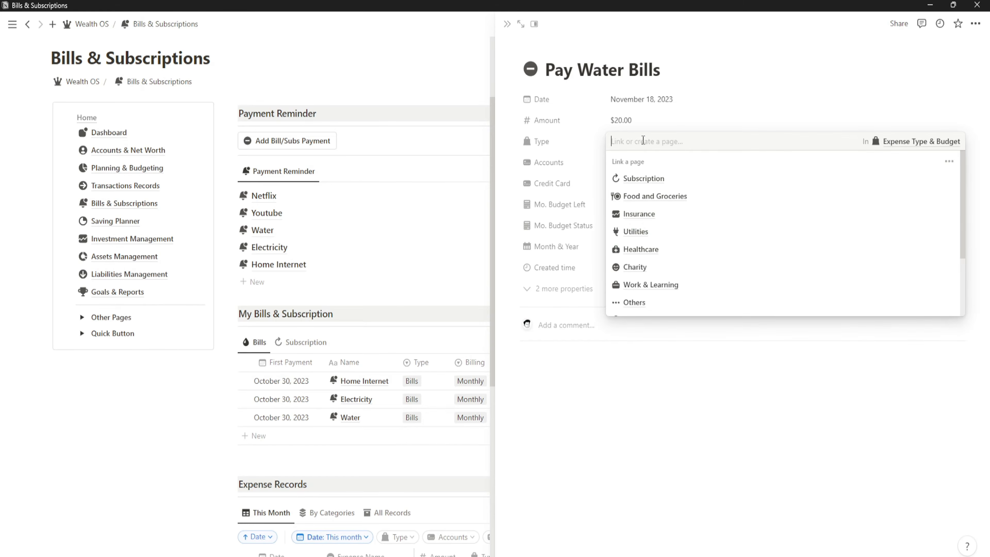
key(Escape)
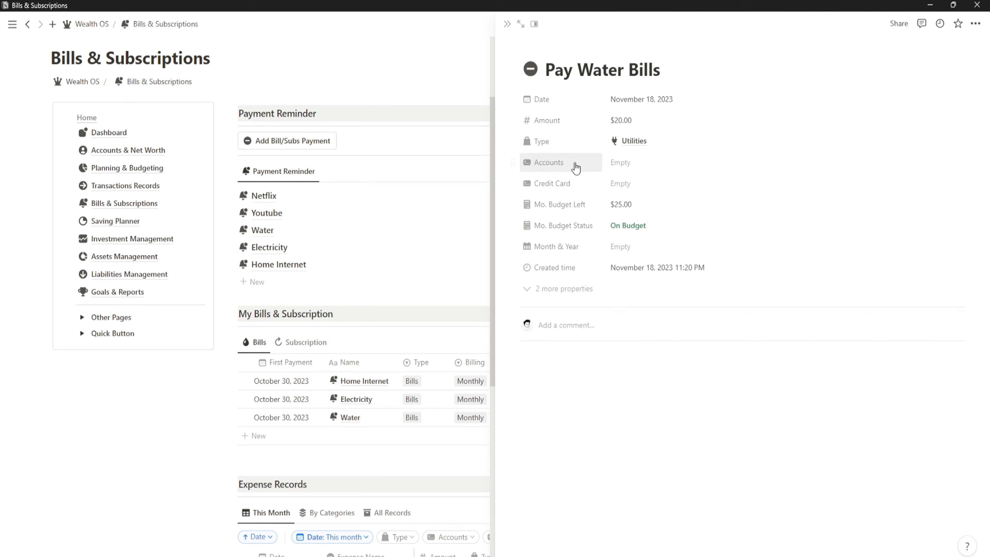
Step: Assign the Amex Gold credit card to the water bill payment, leaving its account empty
click(667, 163)
key(Escape)
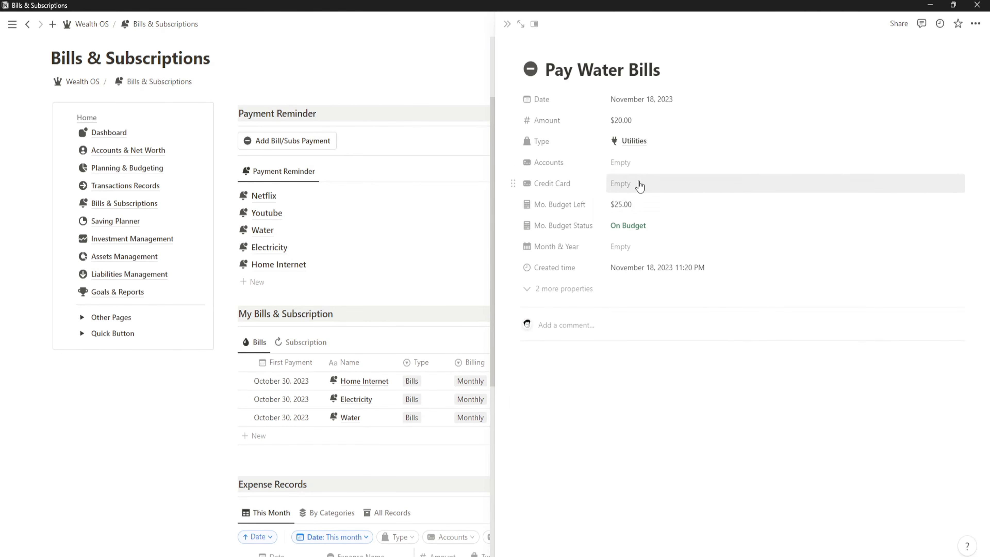
click(639, 184)
click(656, 220)
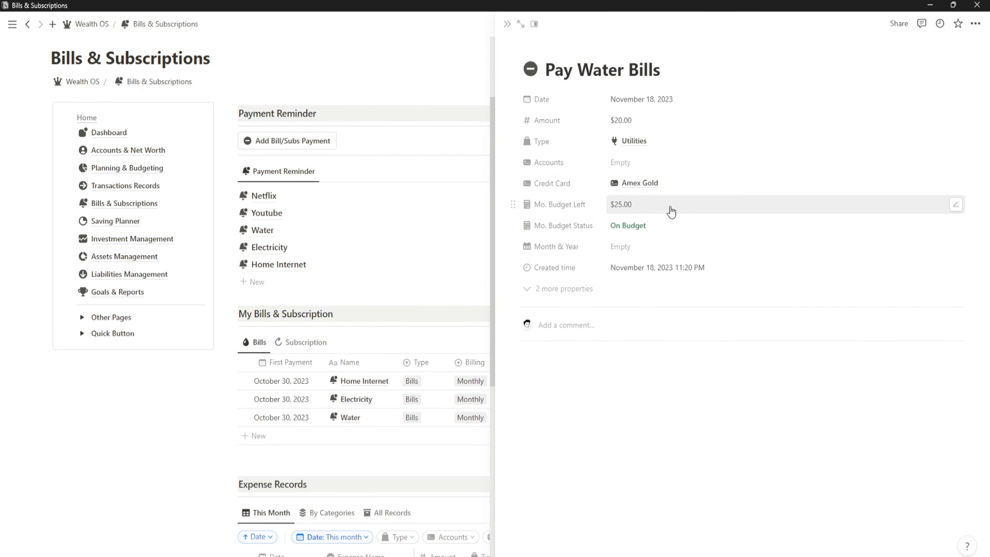
Step: Link the water bill payment to the 11/23 and 2023 reports and check its entry under Expense Records
click(643, 247)
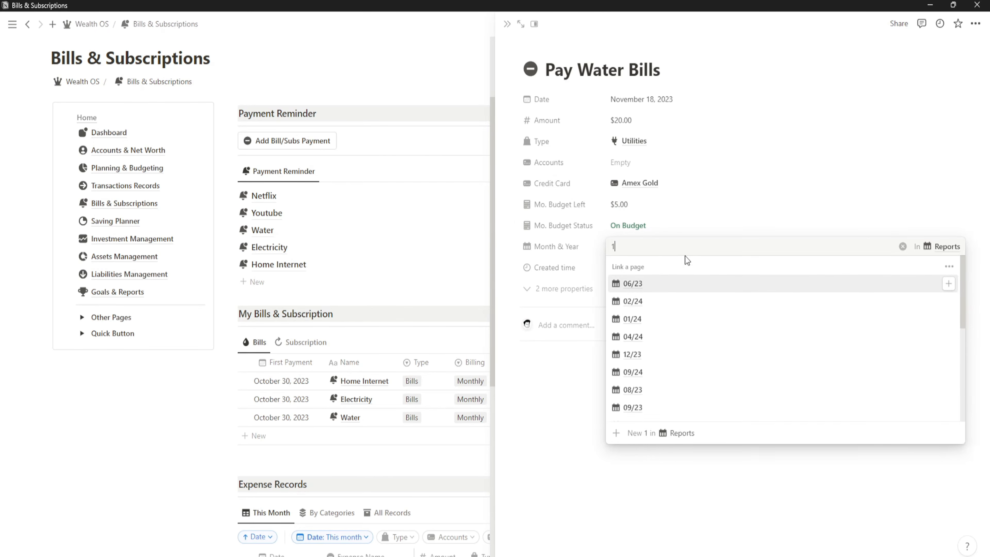
text(11)
click(651, 284)
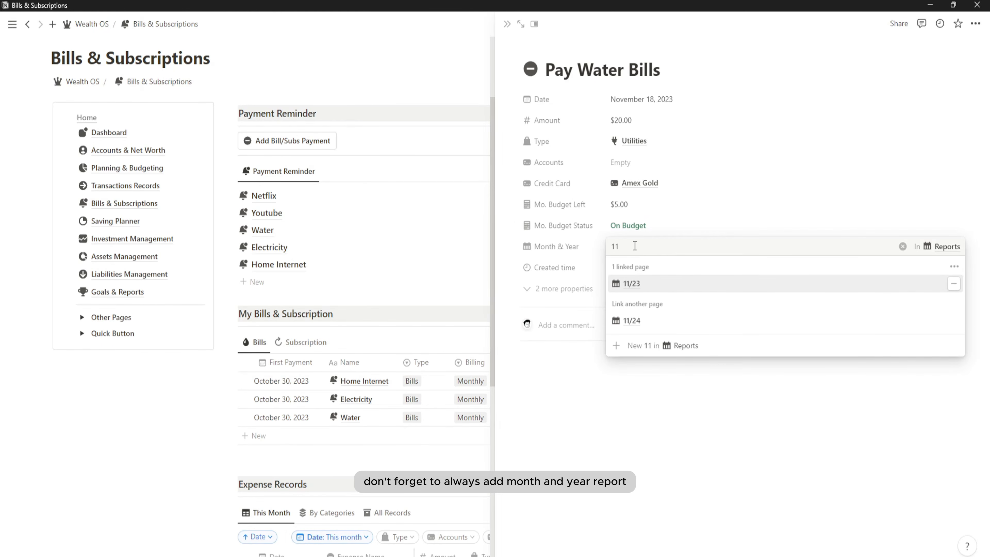
key(BackSpace)
key(BackSpace)
text(2023)
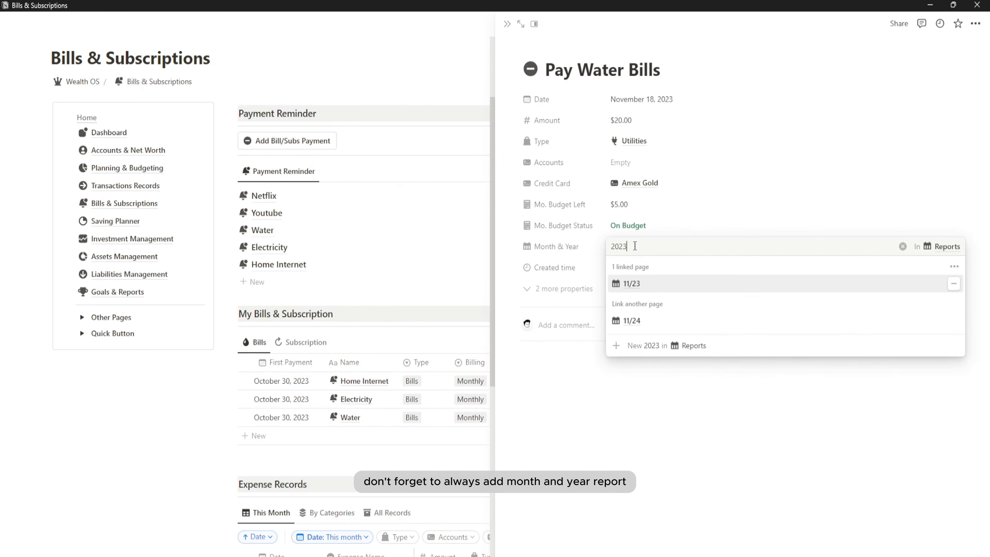
click(633, 285)
click(691, 229)
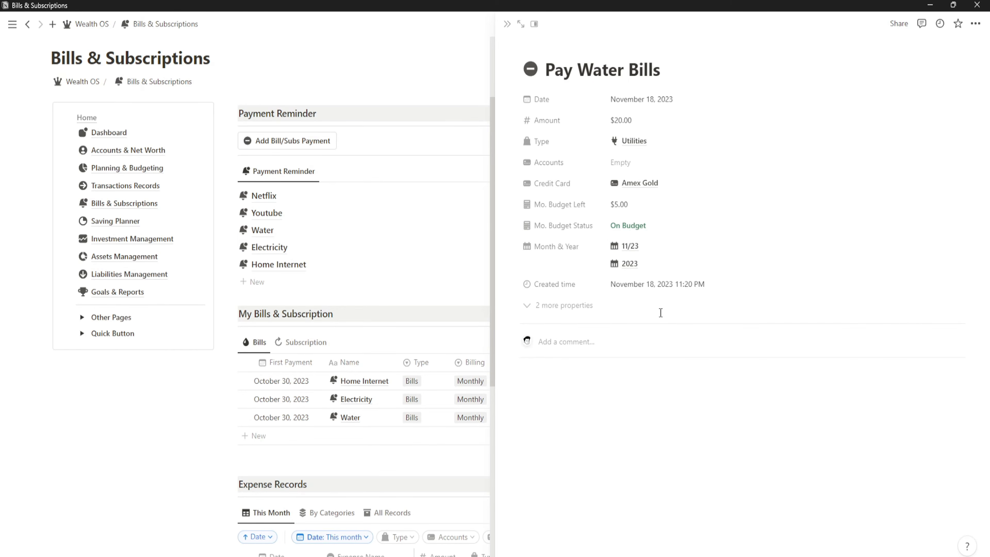
click(506, 24)
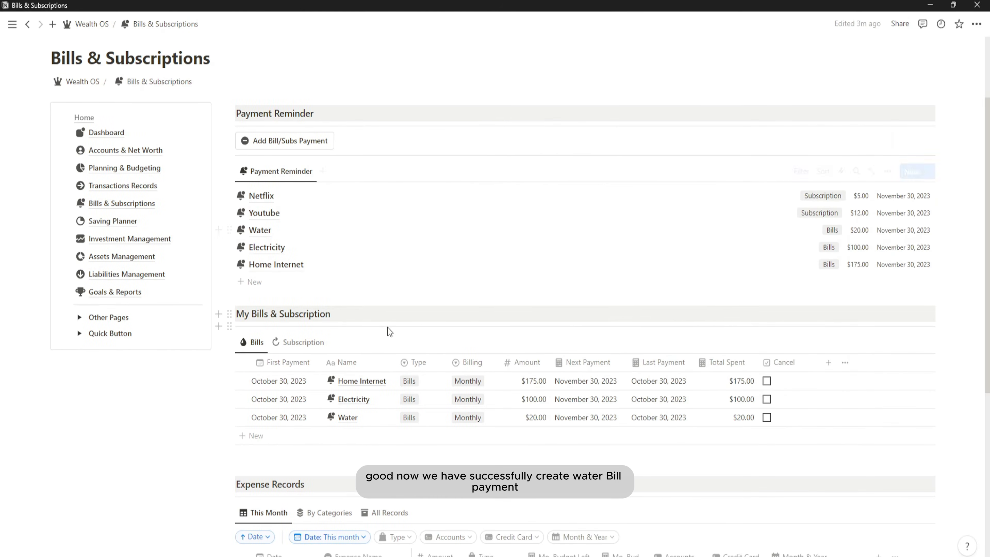
scroll(357, 318, down, 1)
scroll(358, 318, down, 5)
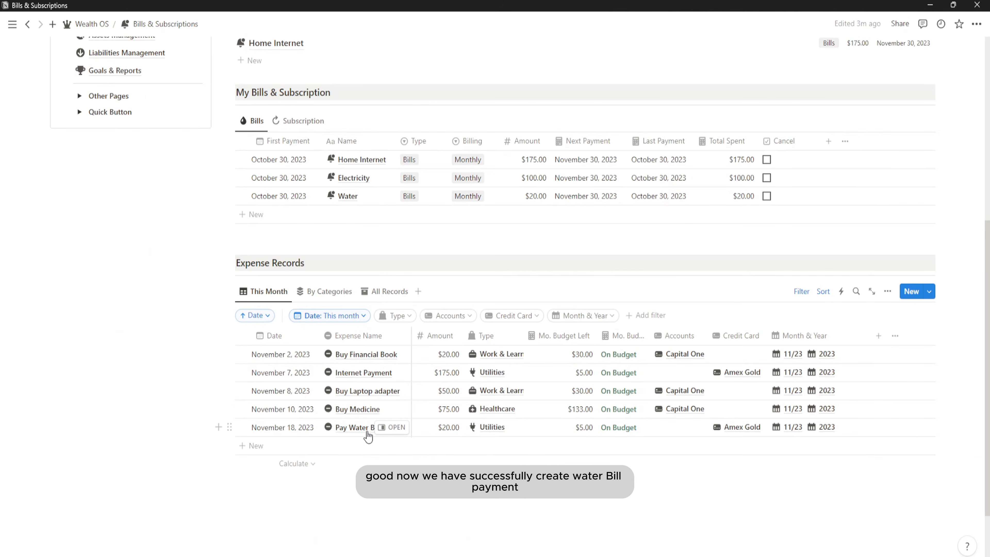
scroll(483, 417, up, 6)
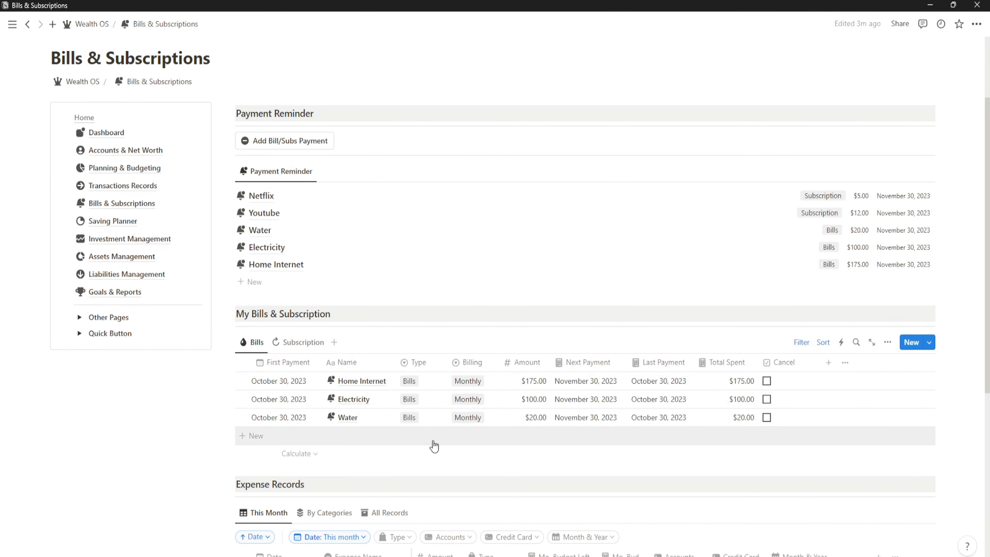
Step: Add a subscription payment record titled "Pay Netflix Subs"
click(300, 342)
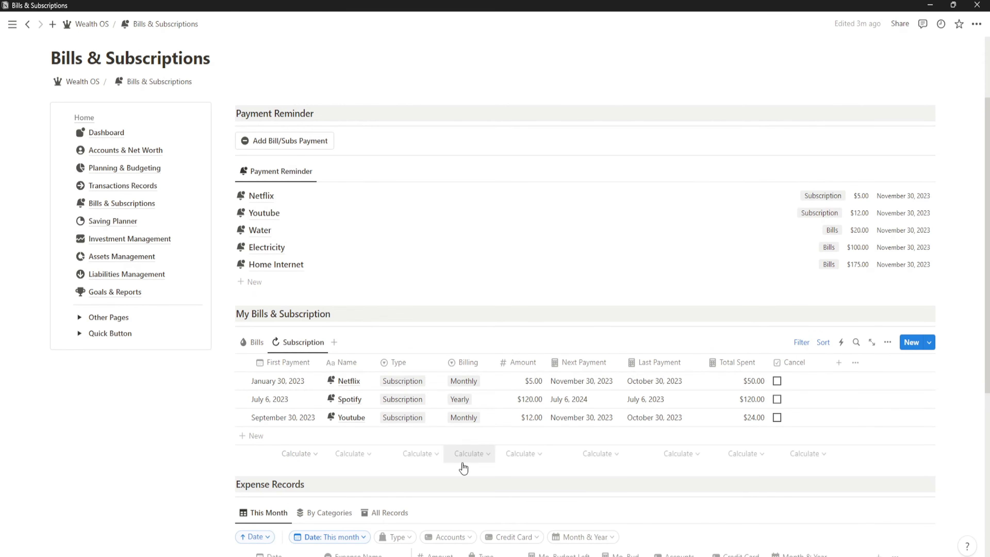
click(289, 145)
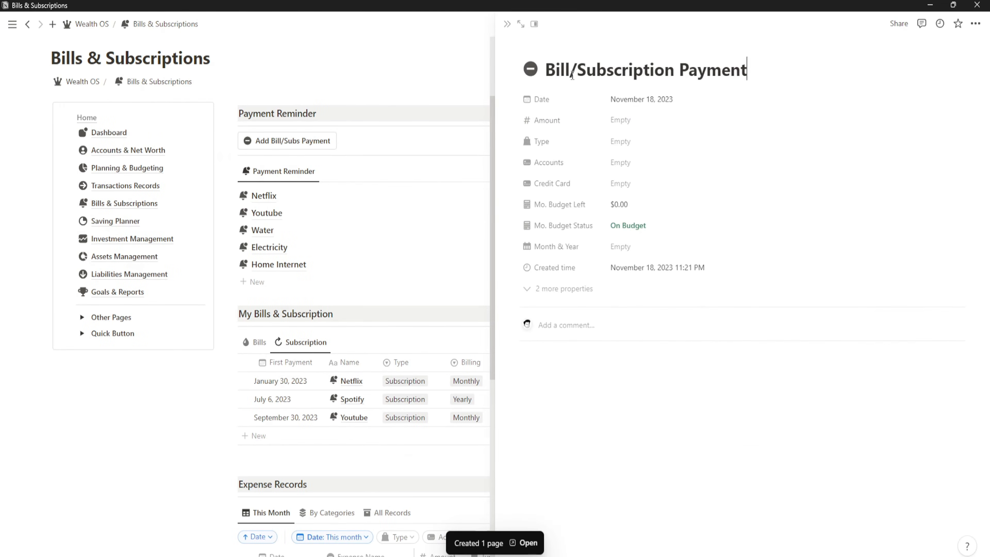
triple_click(578, 62)
text(Pay Netf)
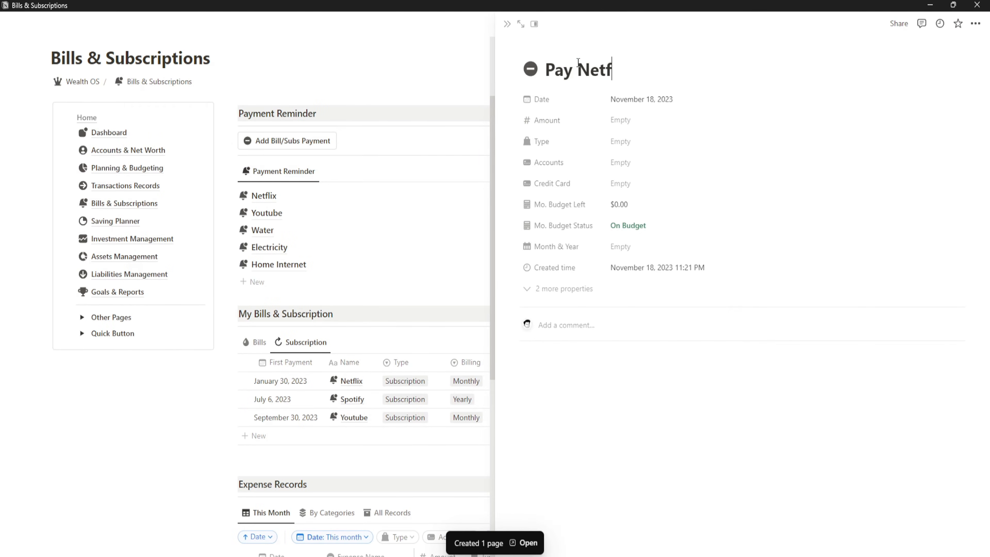
text(lix Subs)
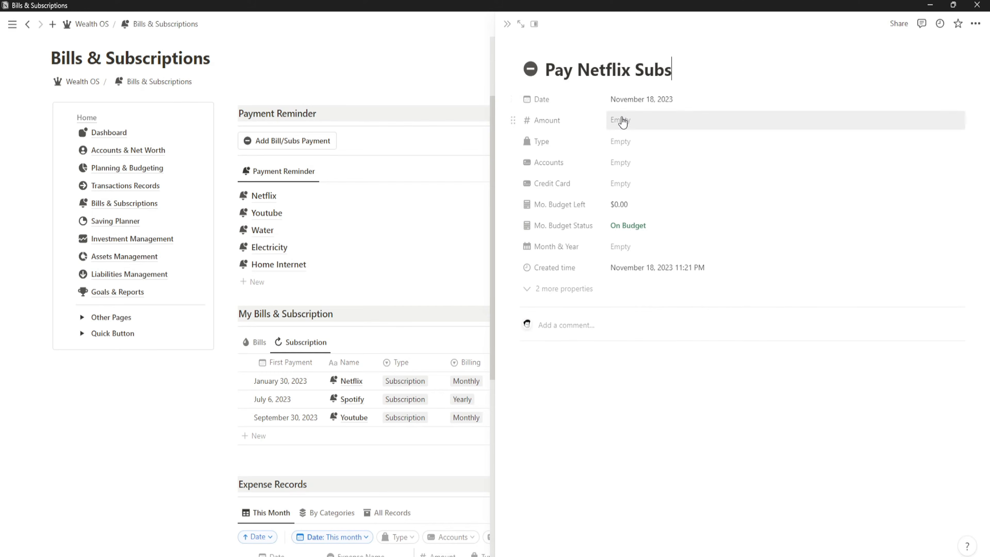
Step: Set the Netflix payment's amount to $5, its type to Subscription and its credit card to Amex Gold
click(622, 121)
text(5)
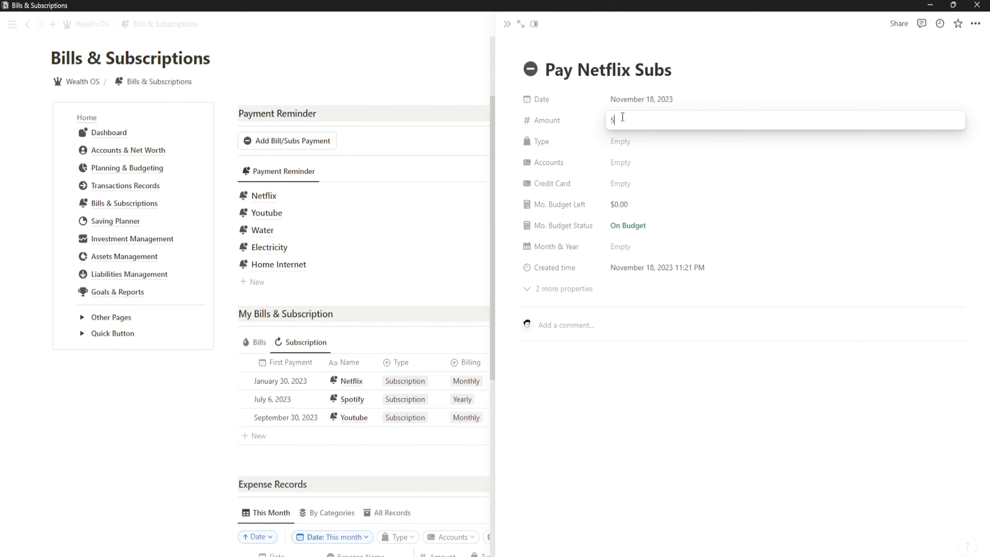
key(Return)
click(627, 142)
click(664, 177)
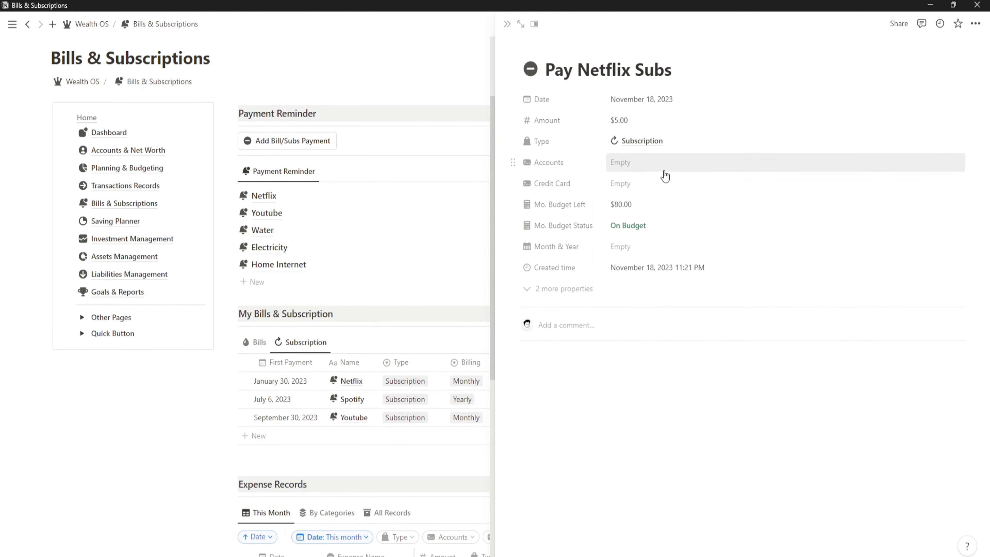
click(651, 183)
click(656, 223)
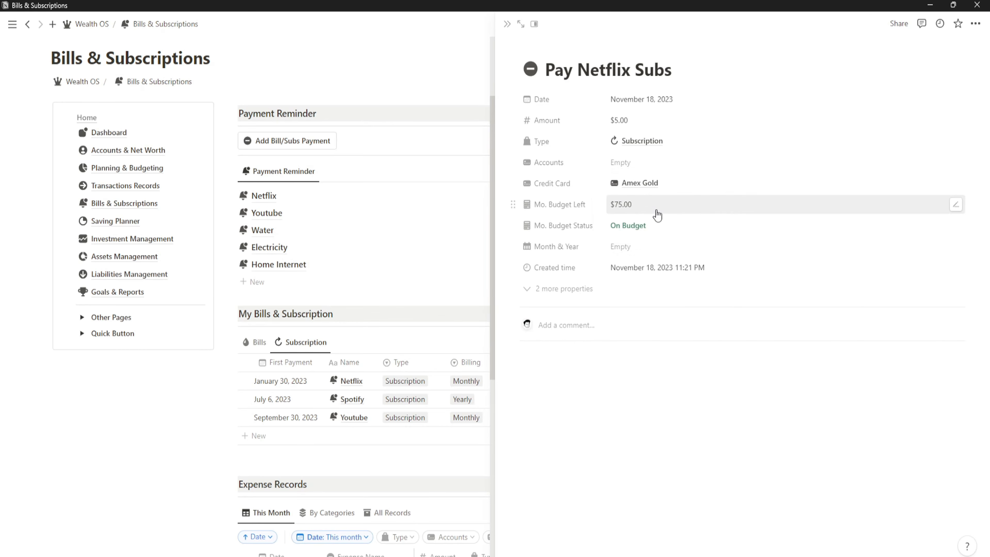
Step: Link the Netflix payment to the 11/23 and 2023 reports and close its record
click(657, 252)
text(11)
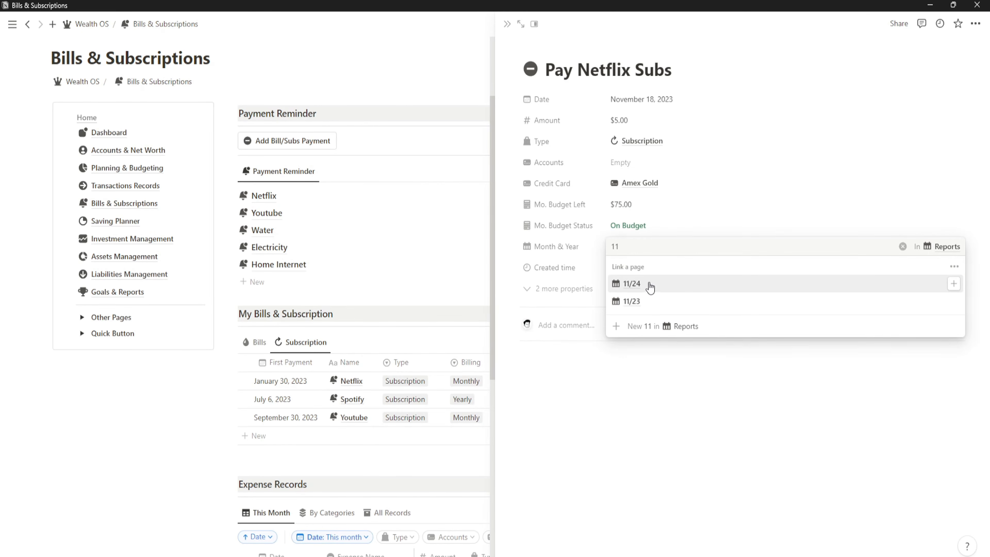
click(647, 285)
click(595, 252)
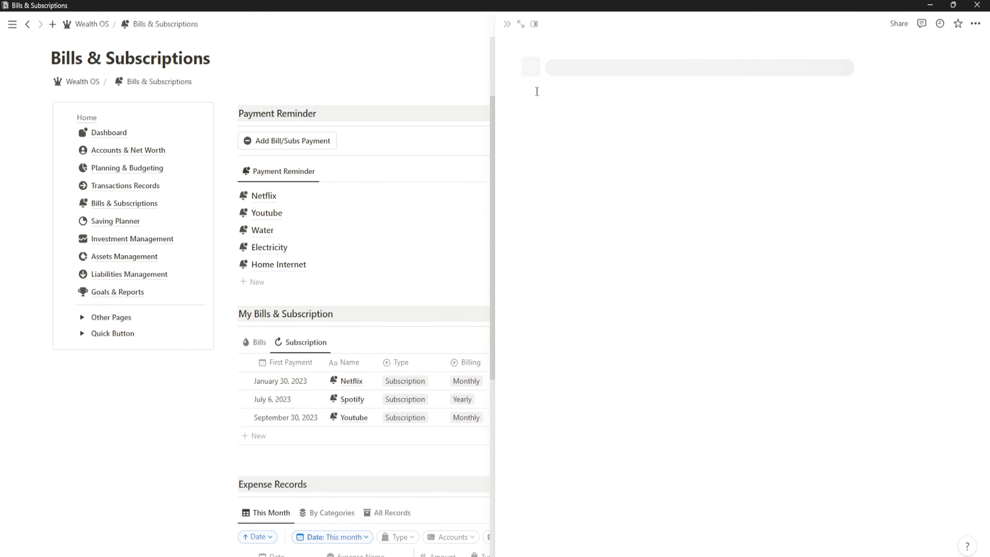
click(956, 246)
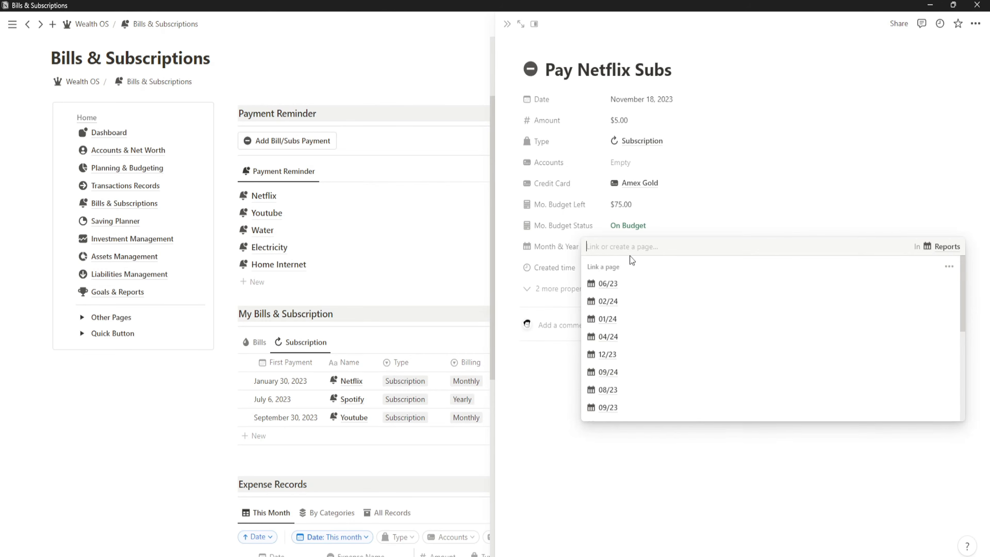
text(202)
click(623, 285)
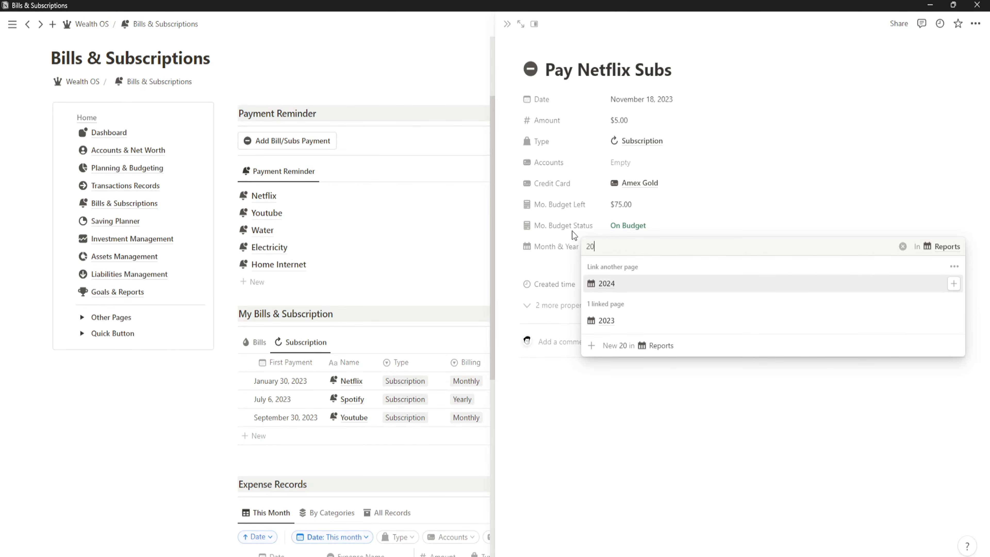
key(Escape)
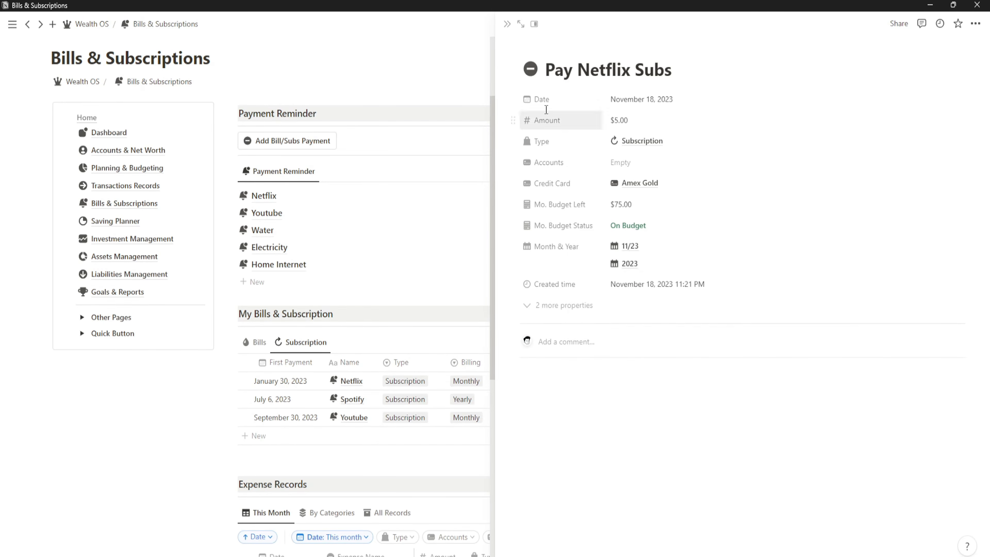
click(506, 24)
Step: Create a new template for the Expense Records database, named "Pay Netflix"
scroll(492, 230, down, 5)
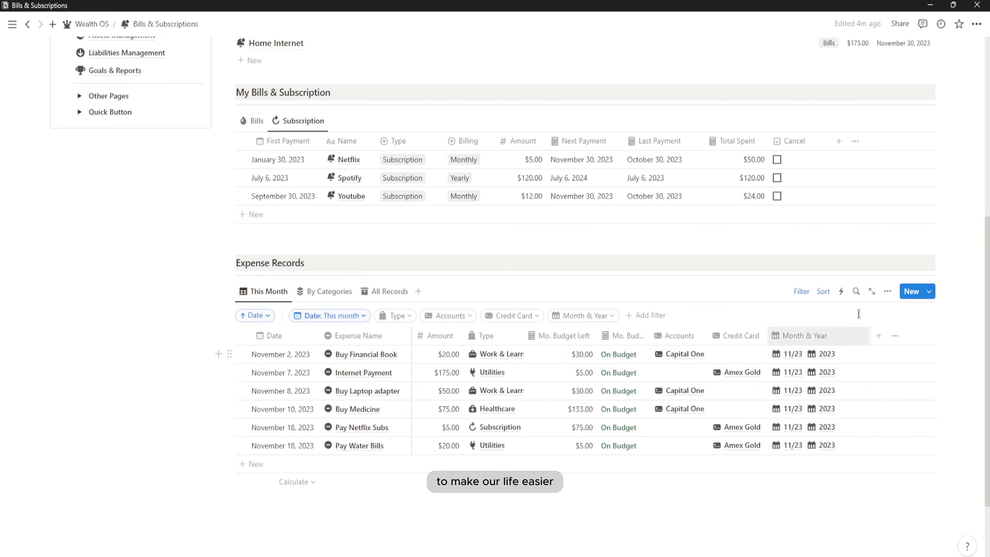
click(929, 292)
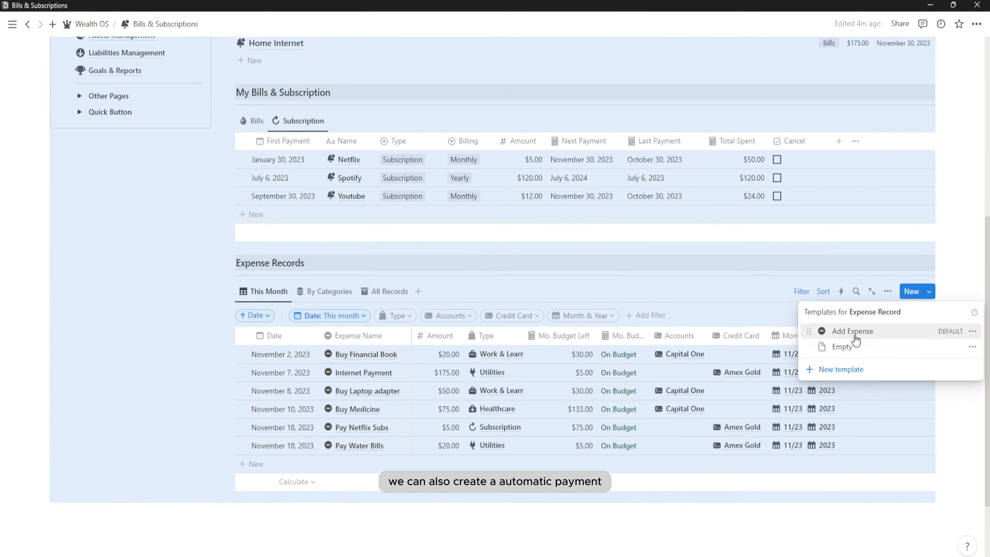
click(846, 371)
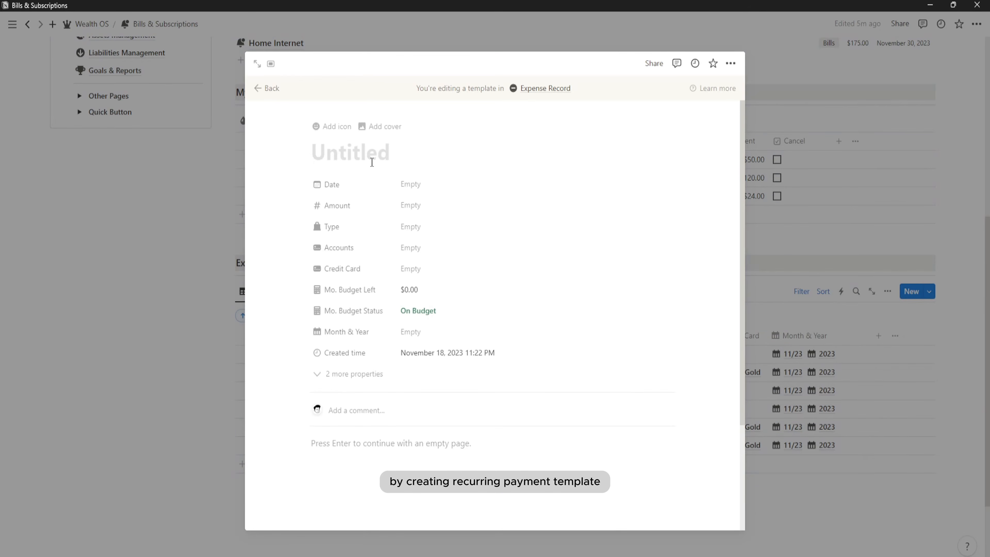
text(Pay Netflix)
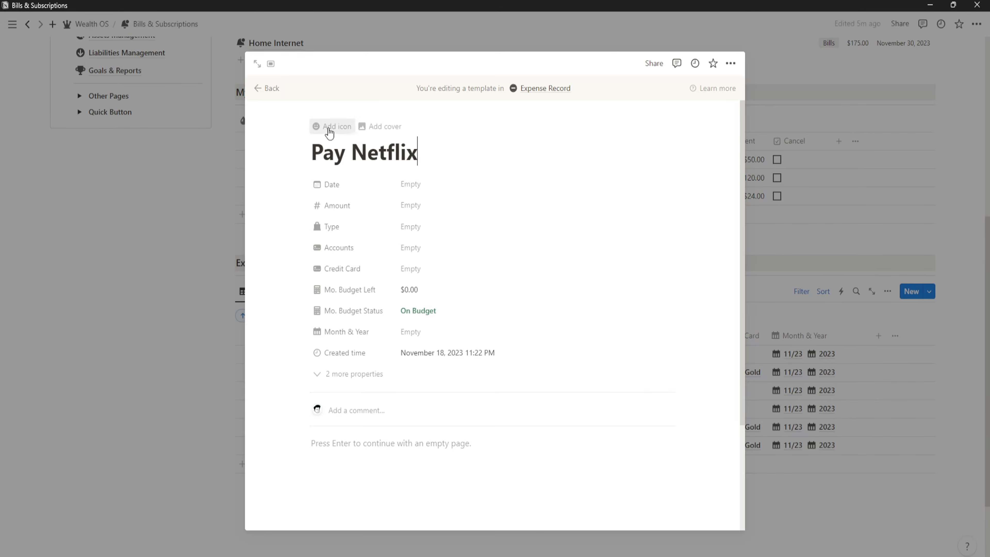
Step: Give the Pay Netflix template a dark circular clockwise arrow icon, found by searching the icon set for "arr"
click(328, 128)
click(330, 174)
click(276, 214)
text(arr)
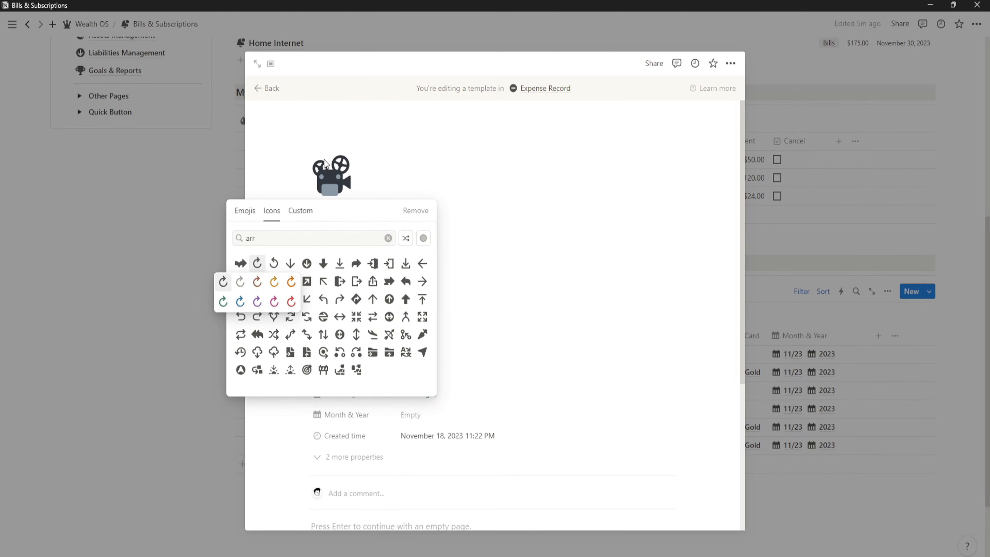
click(223, 281)
Step: Set the Pay Netflix template's date to Today, as the date when duplicated, and its amount to $5
scroll(417, 182, down, 3)
click(411, 156)
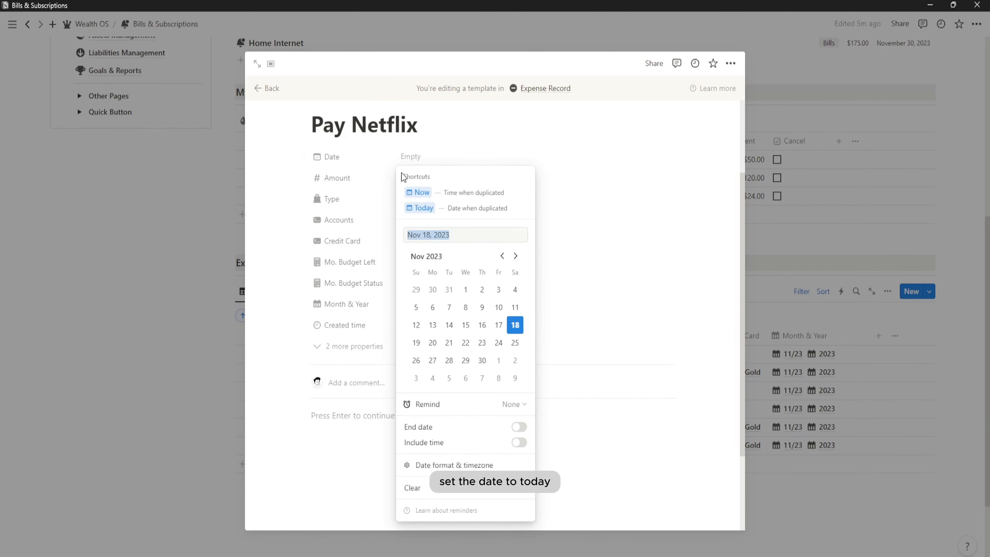
click(432, 206)
click(423, 178)
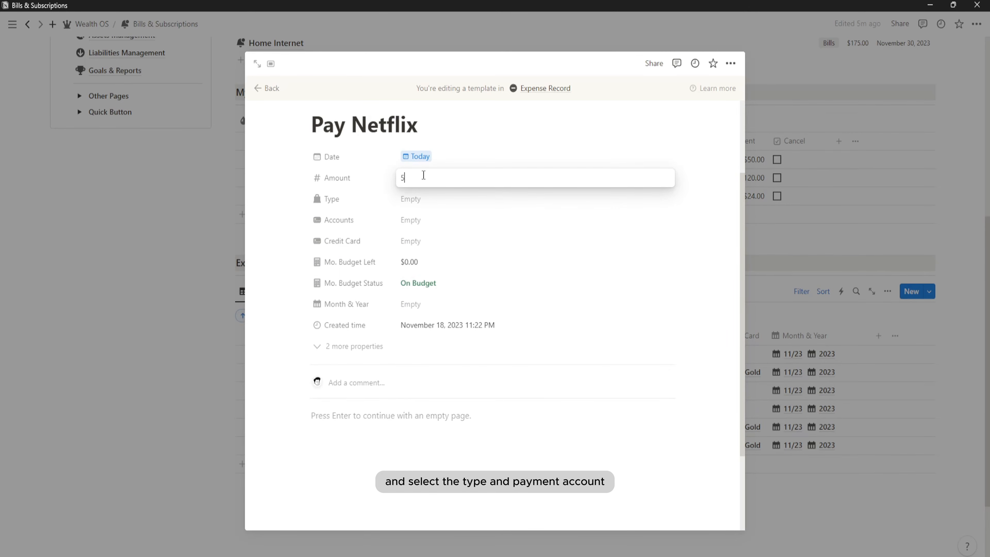
text(5)
key(Return)
Step: Set the Pay Netflix template's expense type to Subscription only
click(427, 200)
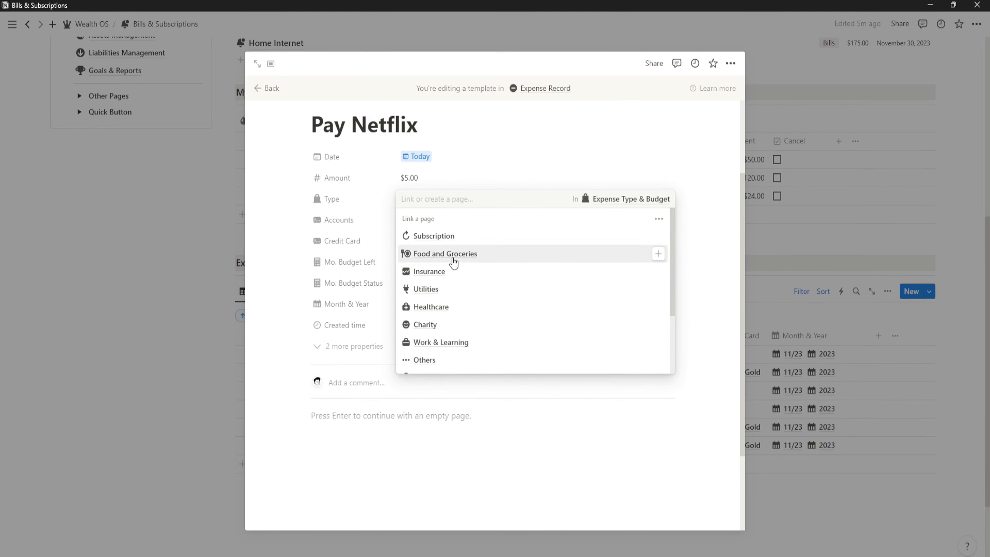
click(454, 290)
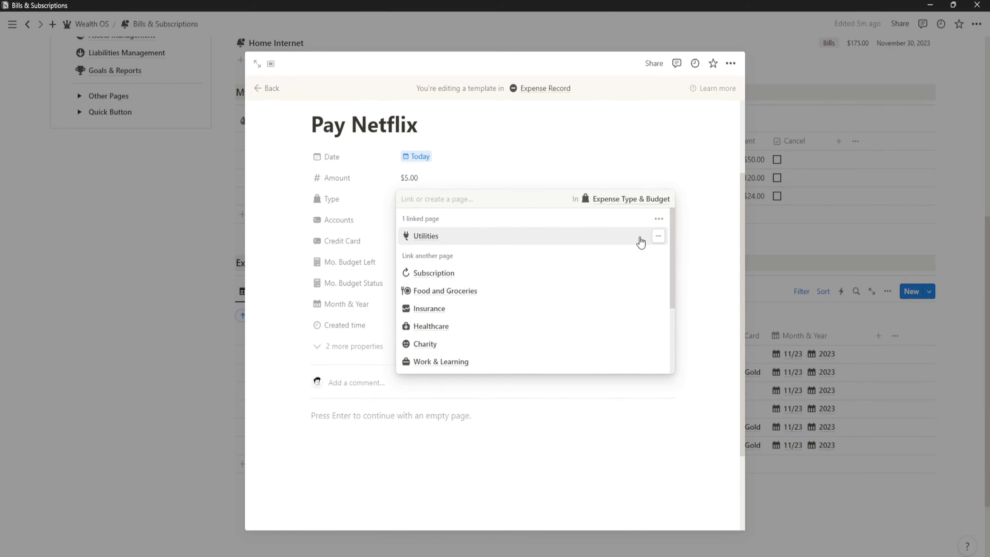
click(658, 236)
click(446, 234)
click(358, 210)
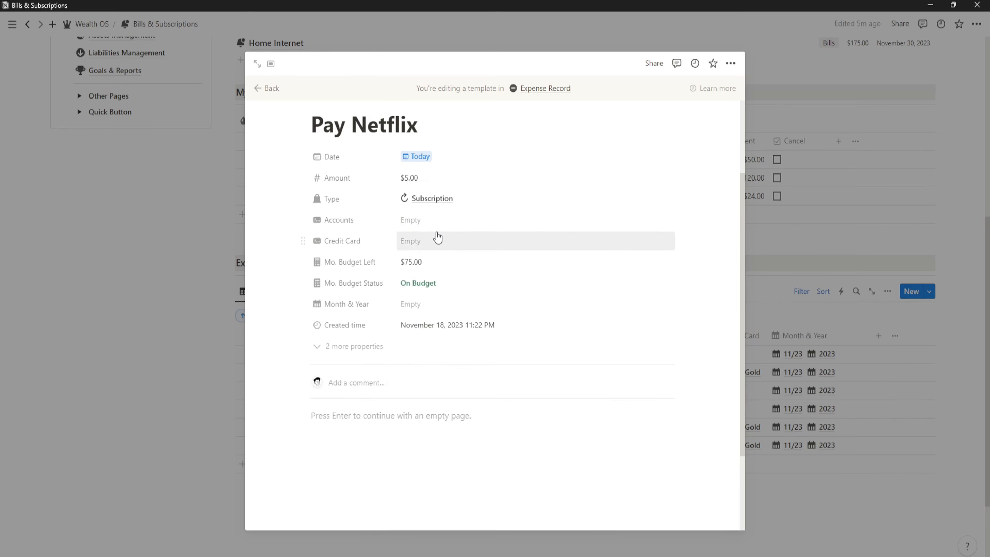
Step: Set the template's credit card to Amex Gold and leave the template editor for the Bills & Subscriptions page
click(436, 236)
click(460, 283)
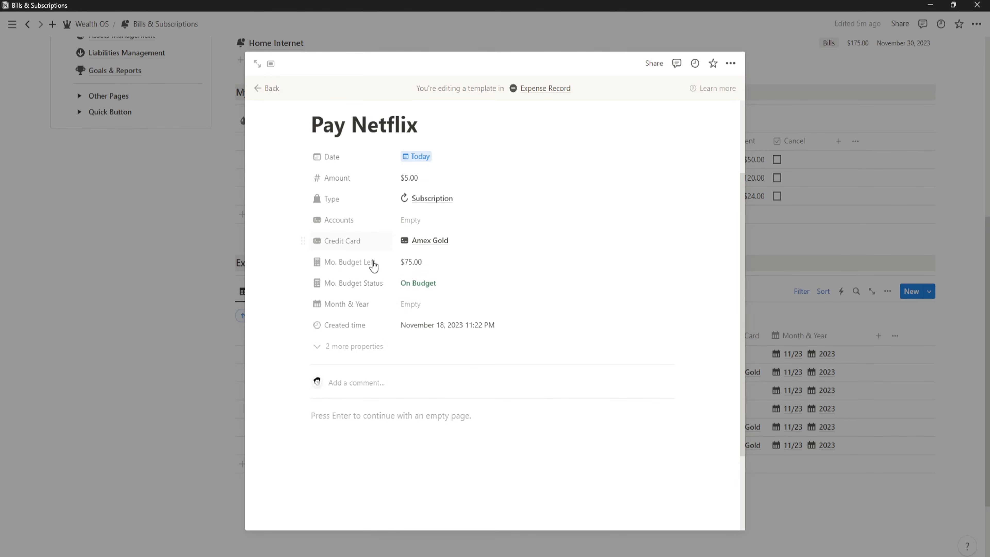
scroll(385, 199, up, 3)
scroll(428, 236, down, 2)
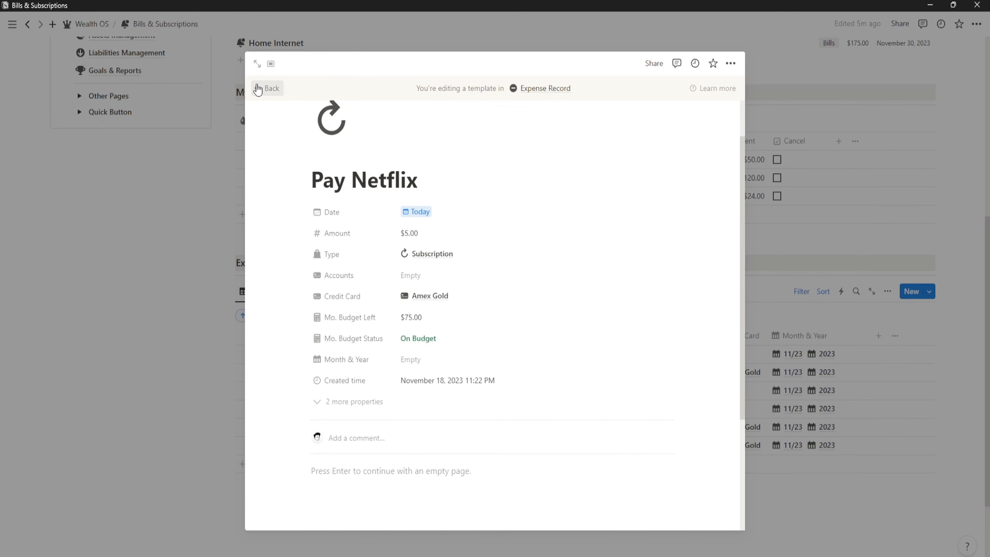
click(258, 89)
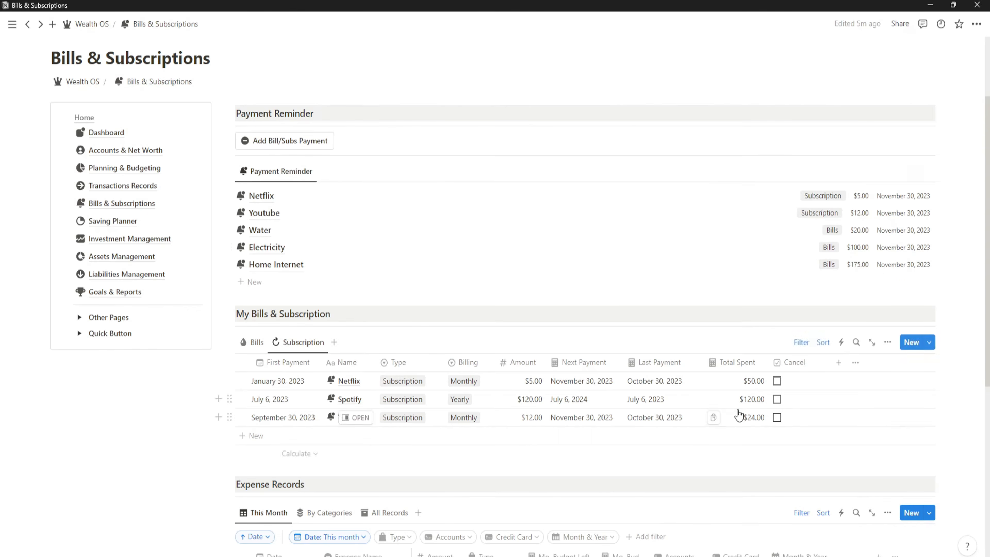
Step: Make the Pay Netflix template repeat every 1 month, starting Sat, Nov 18, 2023, created at 12:00 AM, and save the schedule
scroll(736, 411, down, 3)
scroll(927, 390, down, 2)
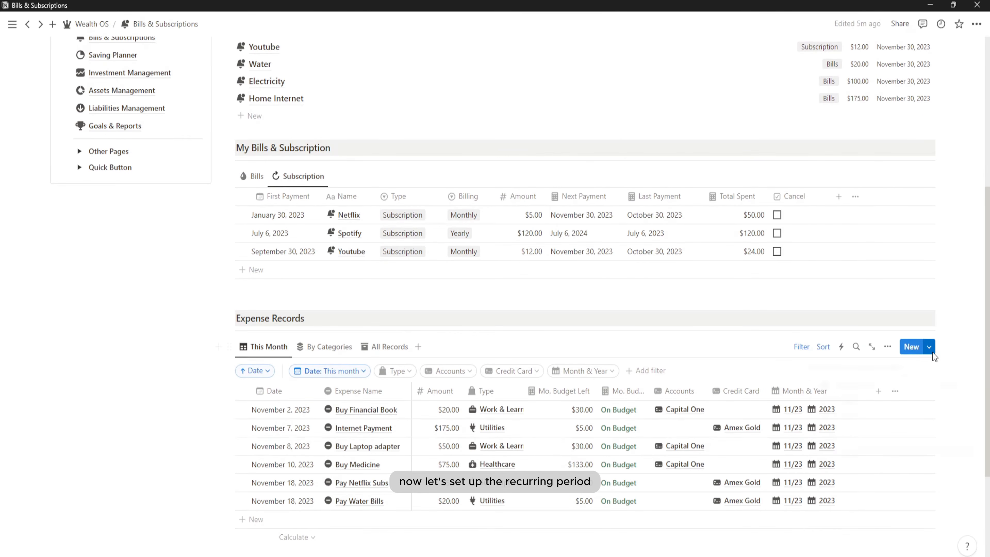
click(971, 401)
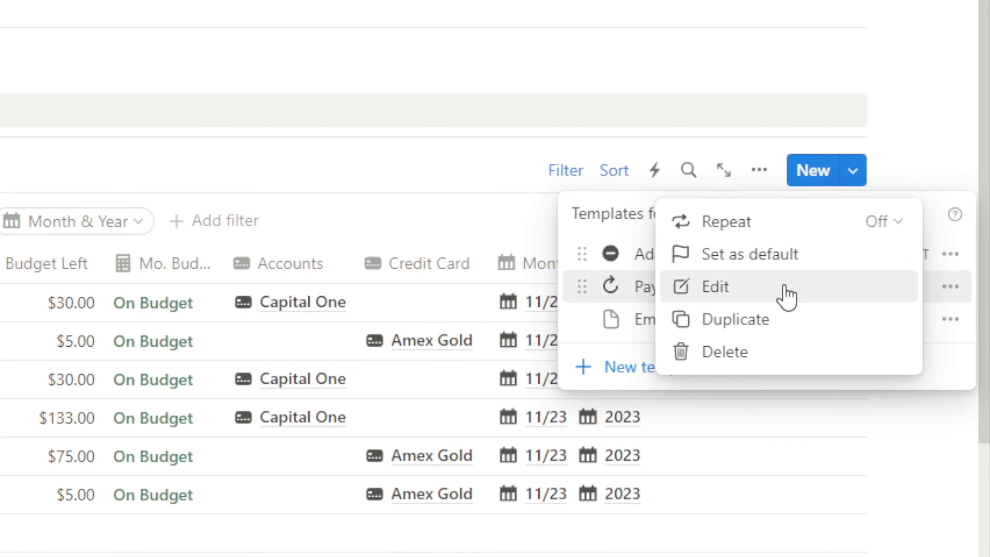
click(892, 228)
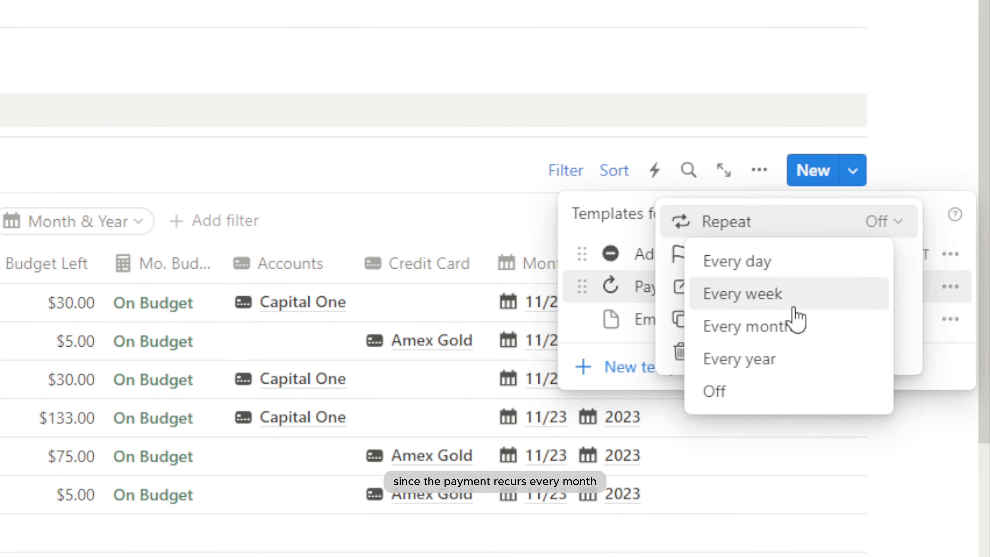
click(788, 333)
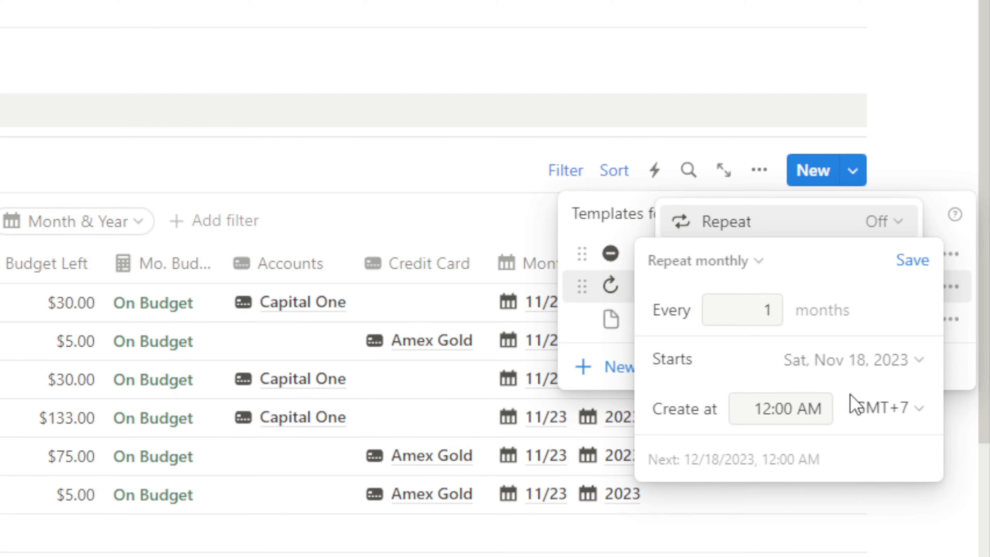
click(914, 260)
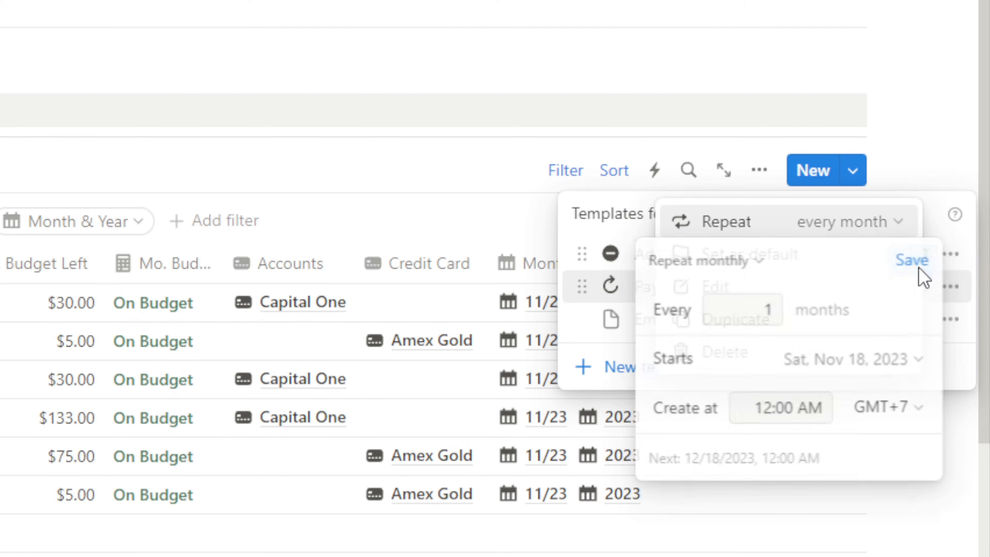
click(587, 255)
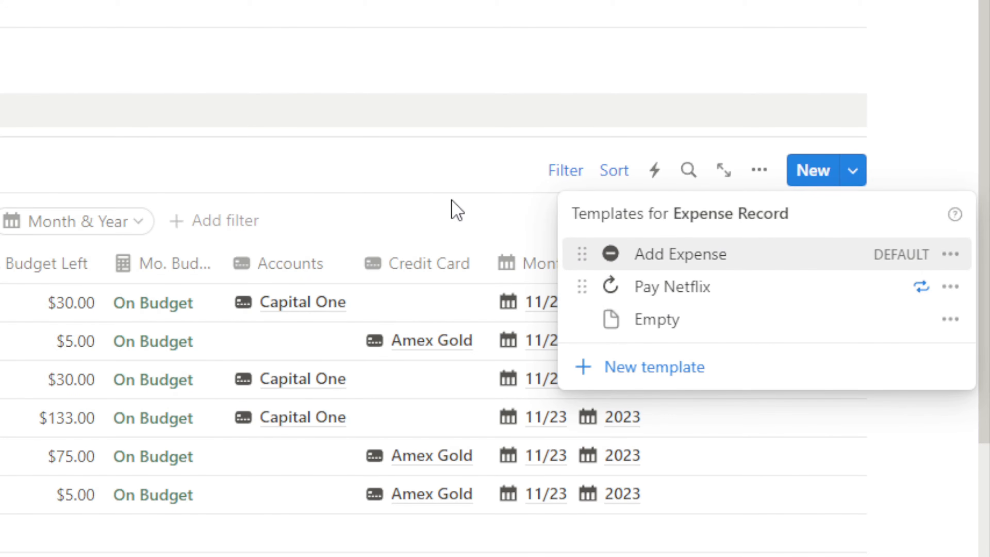
click(456, 210)
Step: Add a record to Expense Records from the Pay Netflix template and close it
scroll(400, 256, down, 6)
scroll(161, 436, up, 3)
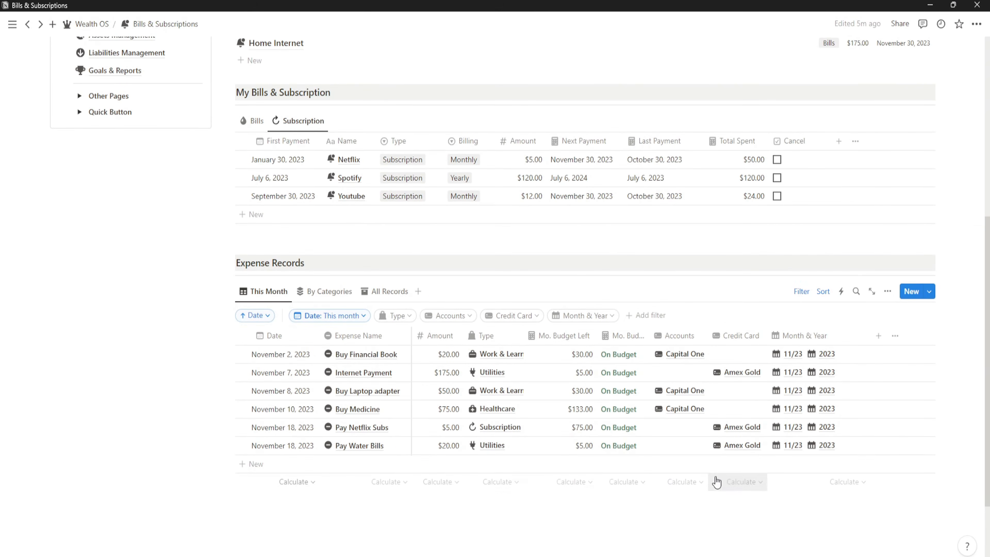
scroll(683, 496, up, 1)
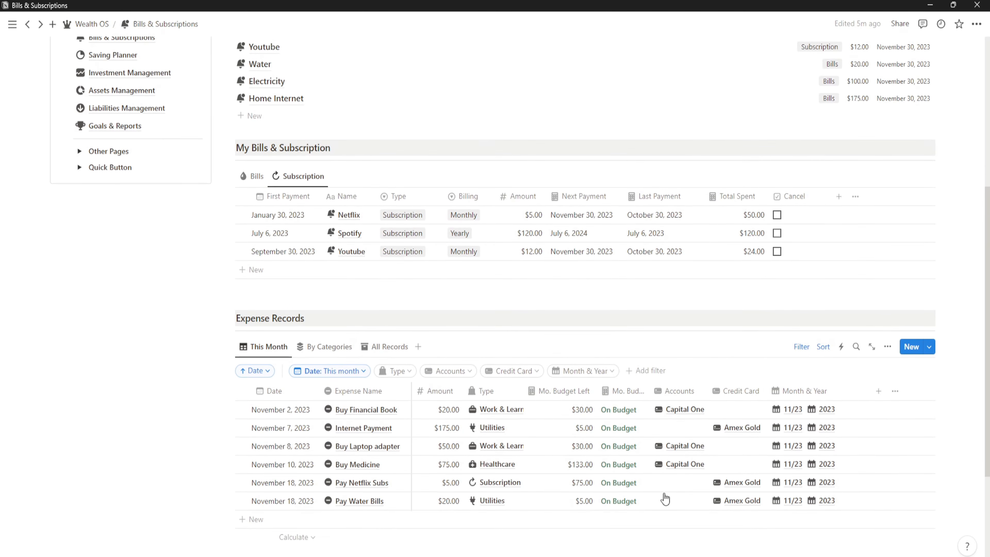
scroll(524, 491, down, 1)
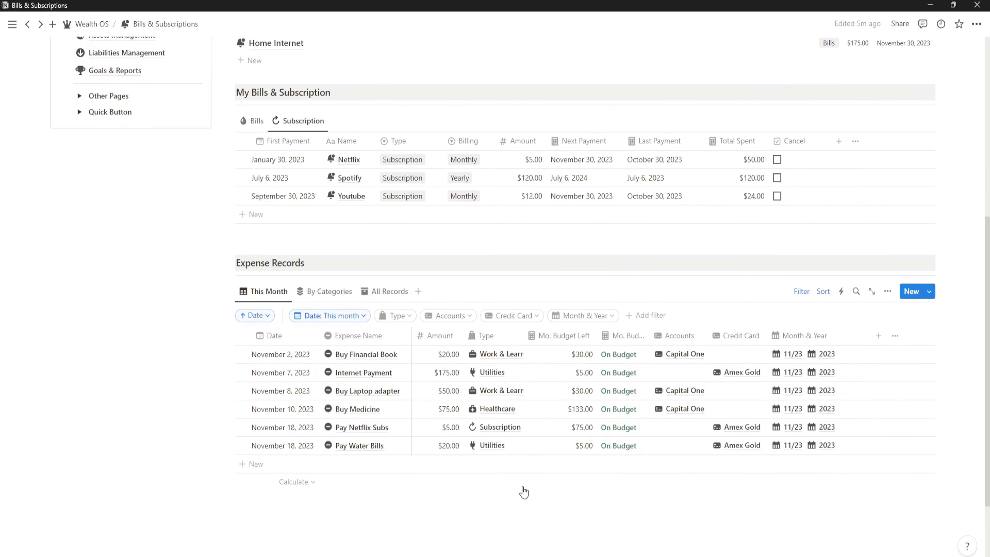
click(929, 291)
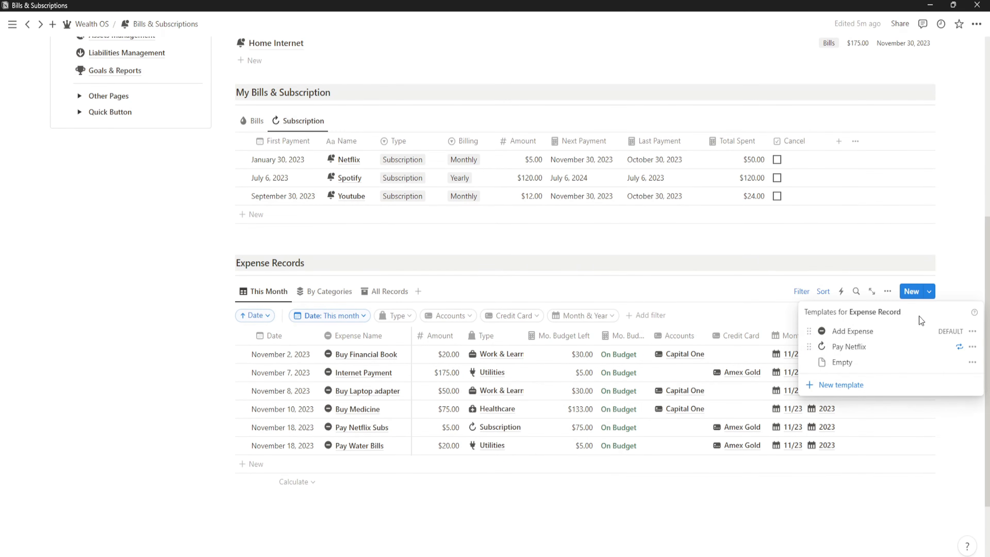
click(863, 352)
click(172, 451)
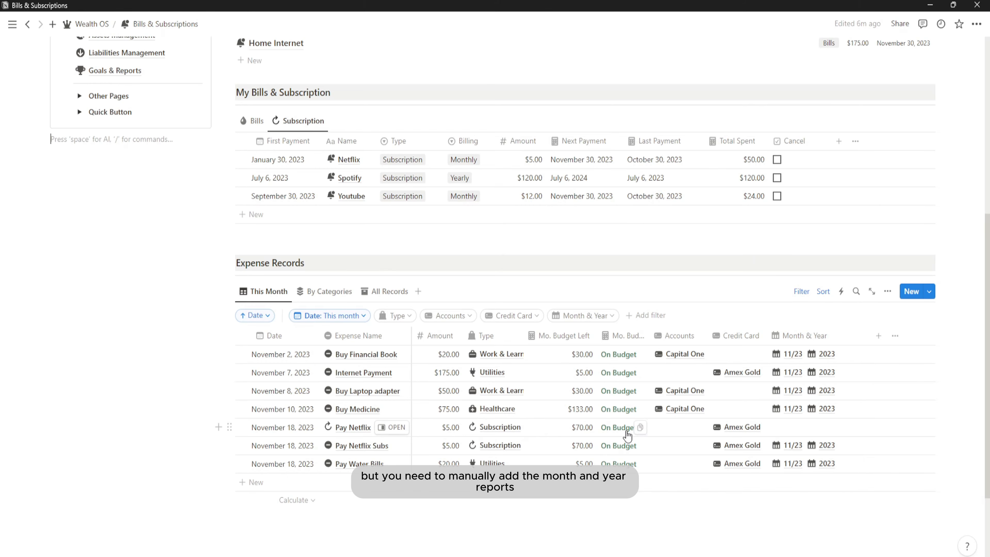
Step: Link the Pay Netflix record's Month & Year to the 11/23 and 2023 reports
click(800, 433)
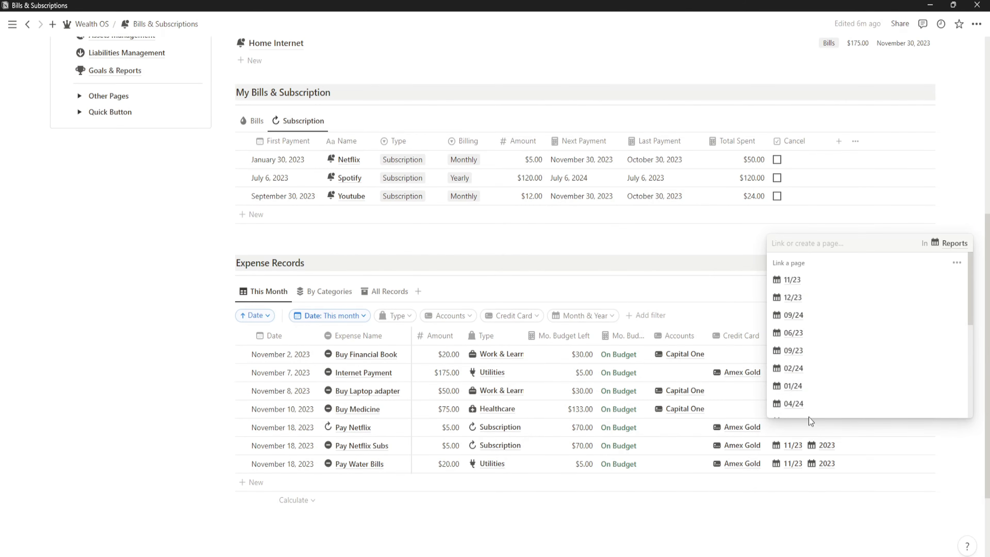
text(11)
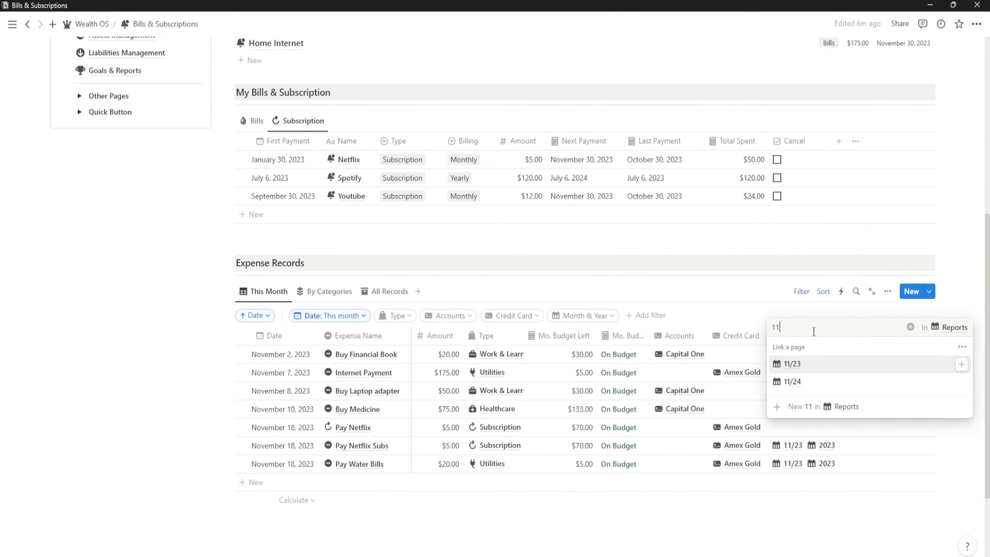
click(803, 372)
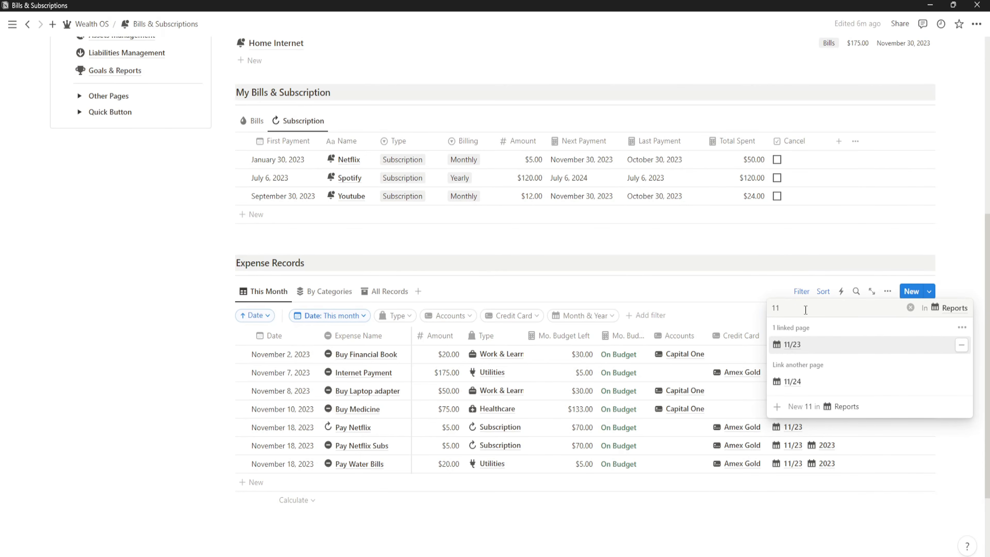
key(BackSpace)
text(202)
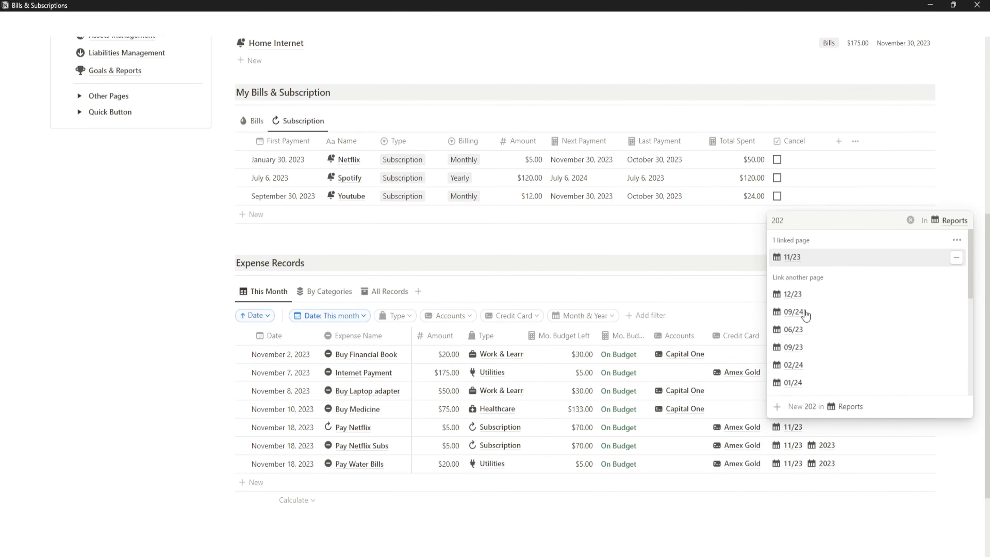
text(3)
click(813, 370)
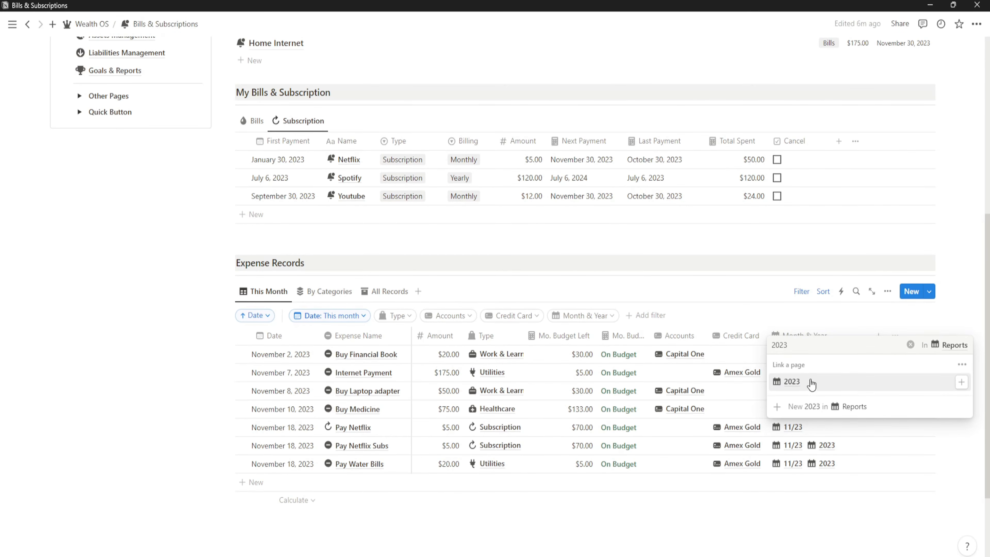
click(753, 514)
Step: Delete the Pay Netflix record from Expense Records
click(739, 515)
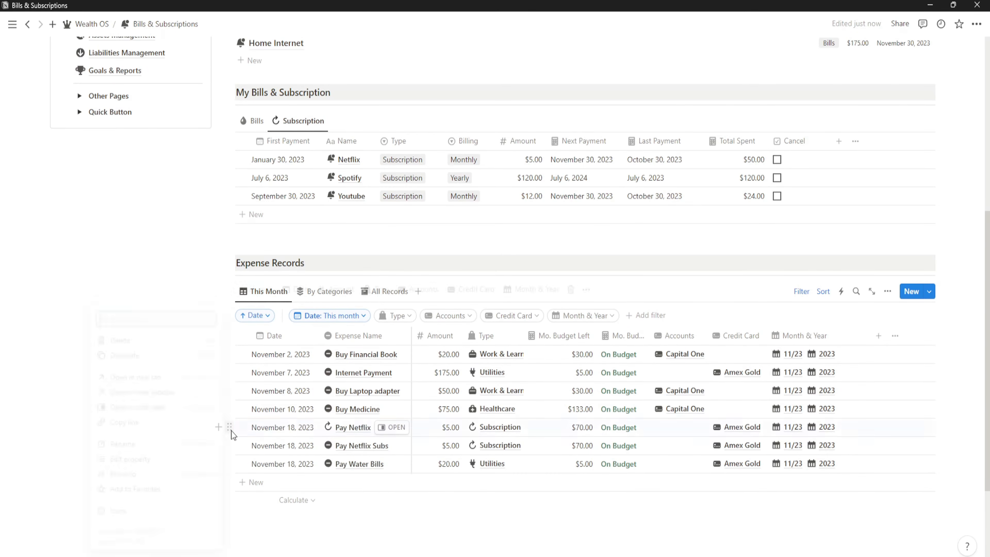
click(232, 427)
click(117, 337)
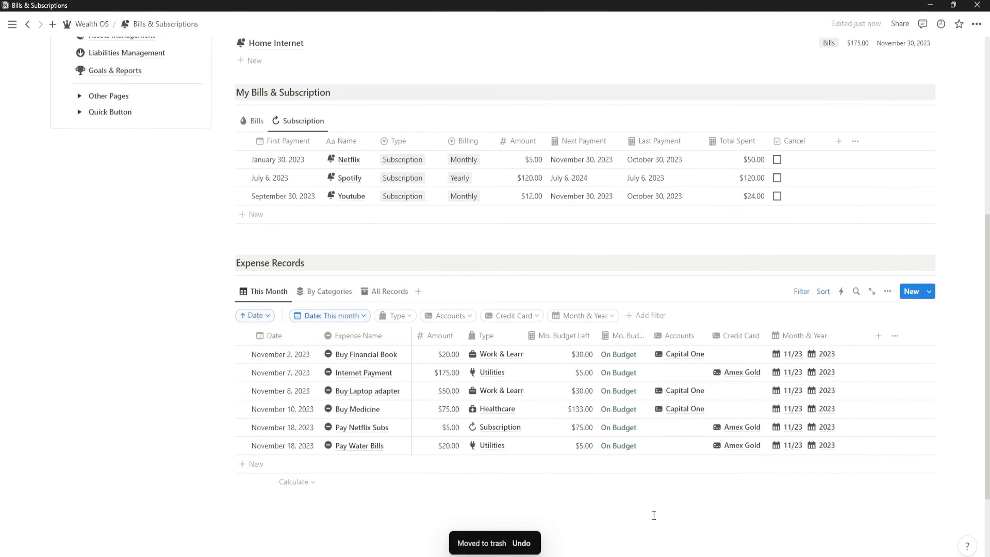
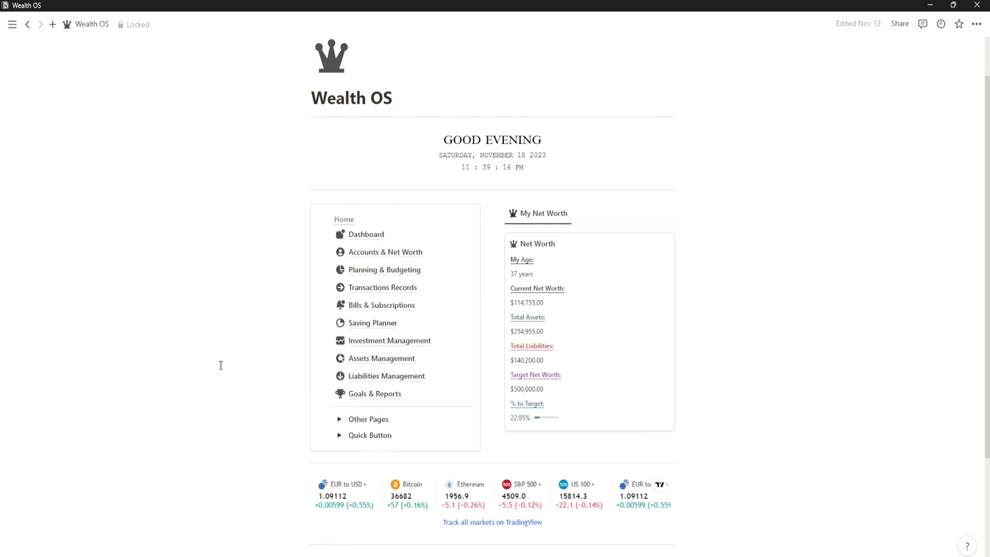
Step: Open the Saving Planner page and look over its monthly savings as cards and as a table
scroll(221, 364, down, 2)
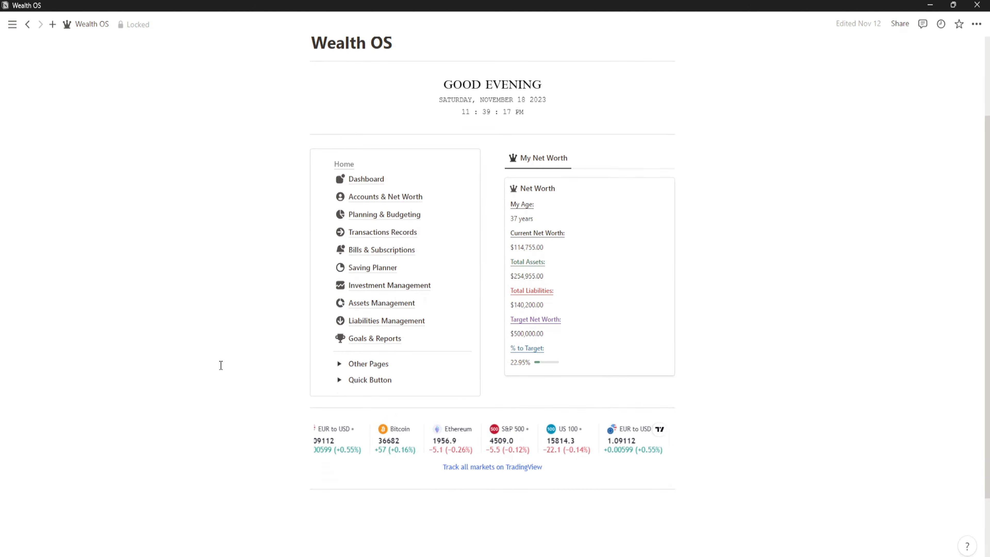
scroll(279, 356, up, 2)
click(361, 323)
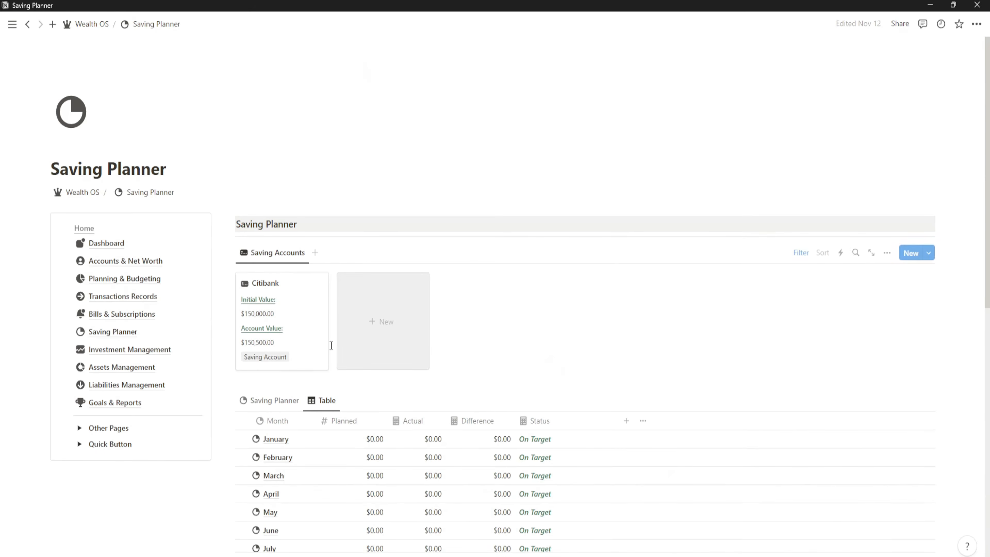
scroll(349, 342, down, 6)
scroll(333, 336, up, 2)
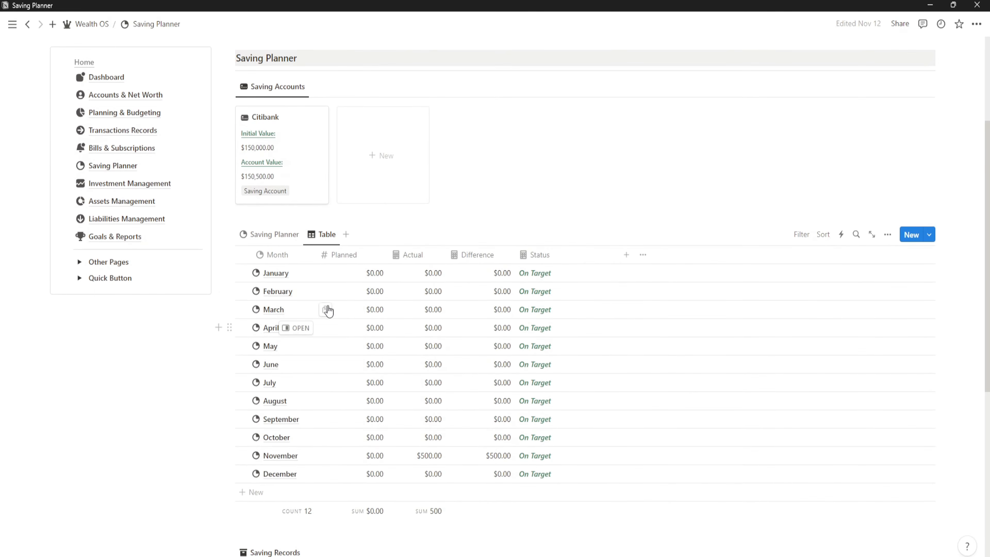
click(282, 242)
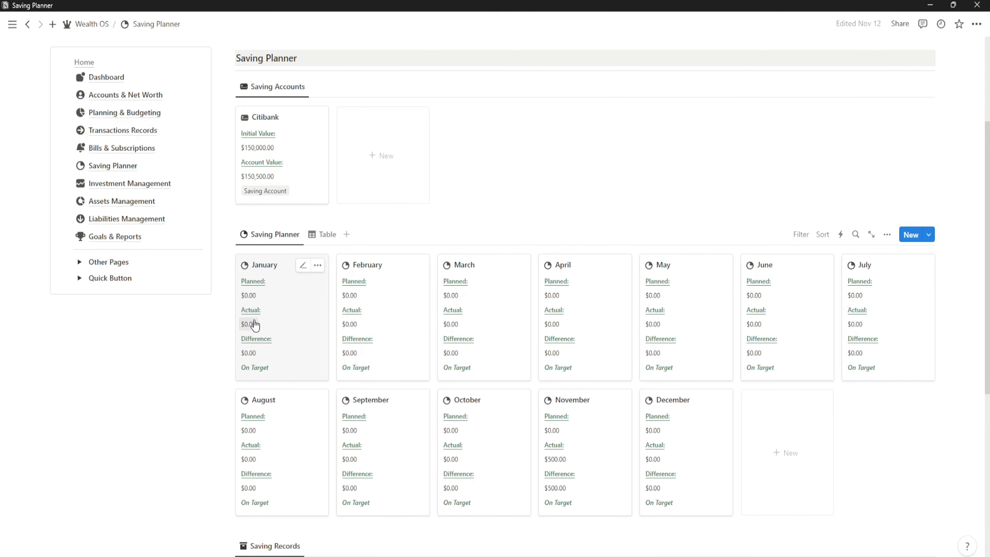
click(323, 235)
Step: Set the planned savings to $1,500 for January, February and March and to $2,500 for April in the Saving Planner table
double_click(371, 273)
triple_click(370, 272)
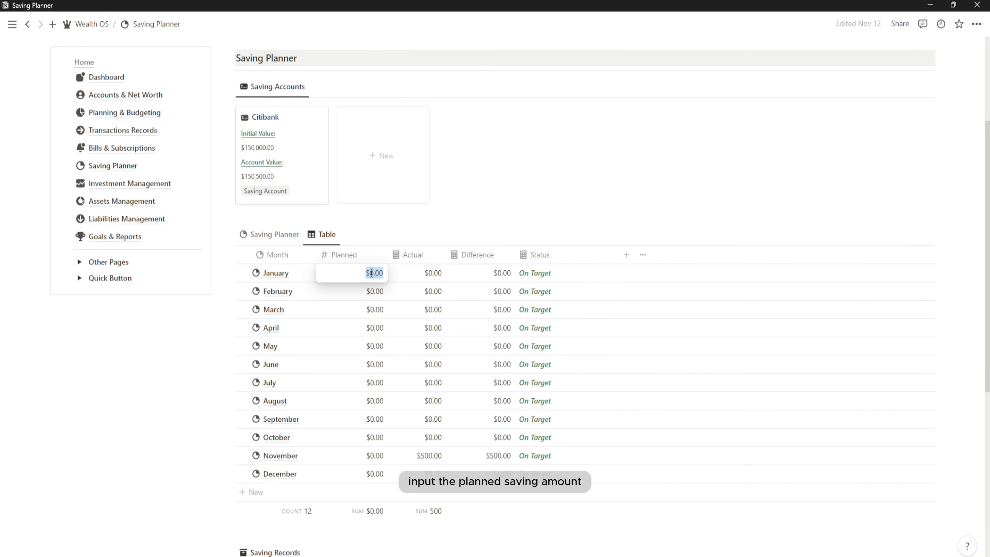
text(1500)
key(Return)
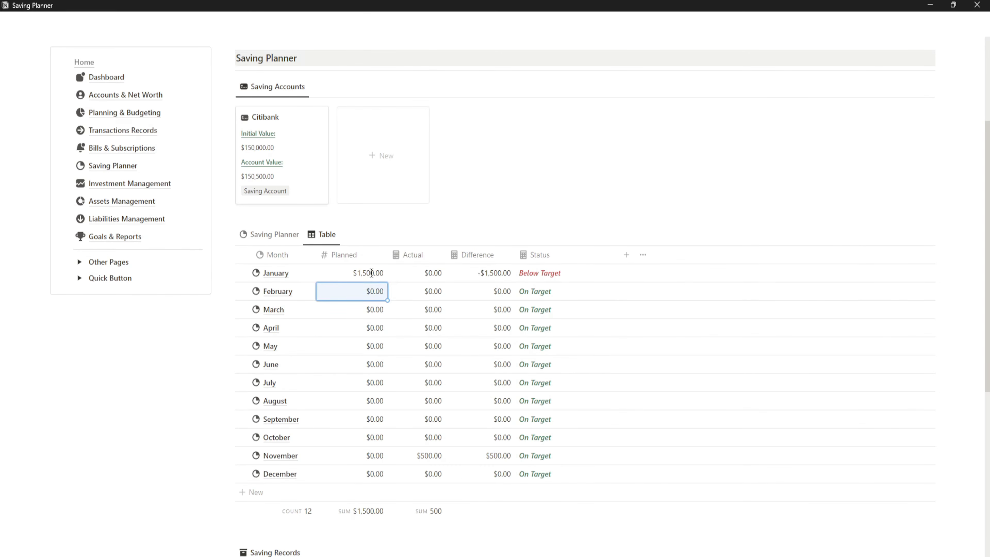
text(1500)
key(Return)
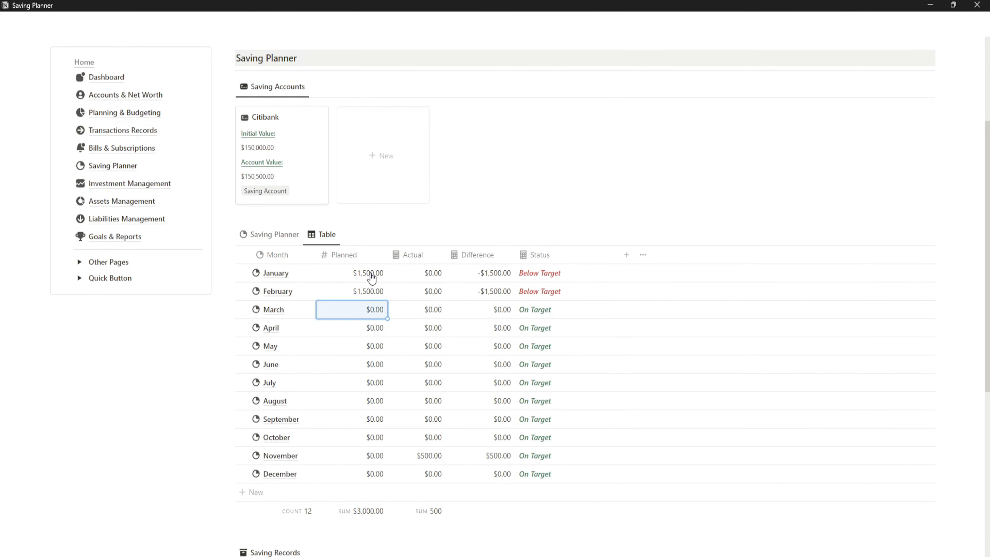
text(1500)
key(Return)
text(2500)
key(Return)
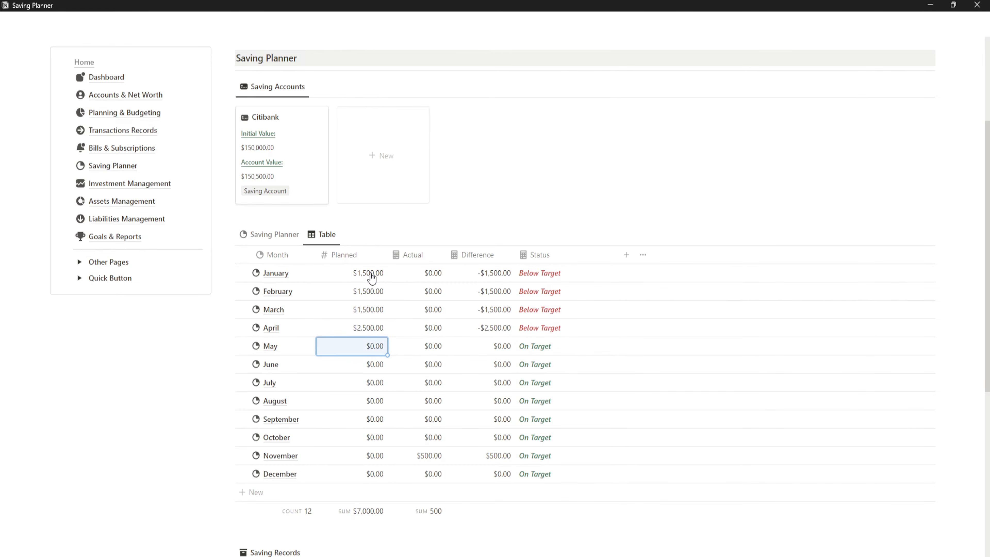
Step: Set the planned savings to $1,500 for May, June, August and September and to $2,500 for July
text(1500)
key(Return)
text(1,50)
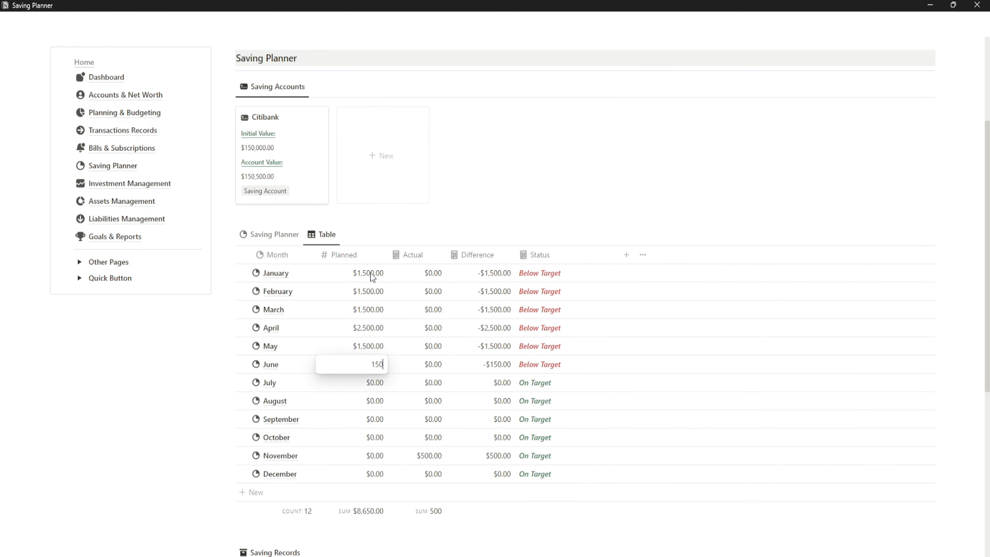
text(0)
key(Return)
text(2500)
key(Return)
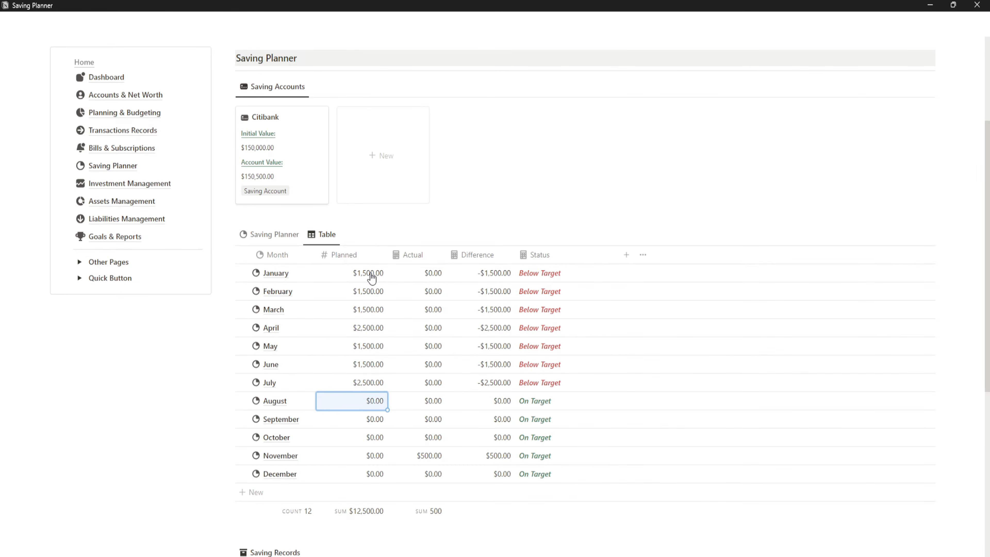
text(1500)
key(Return)
text(1500)
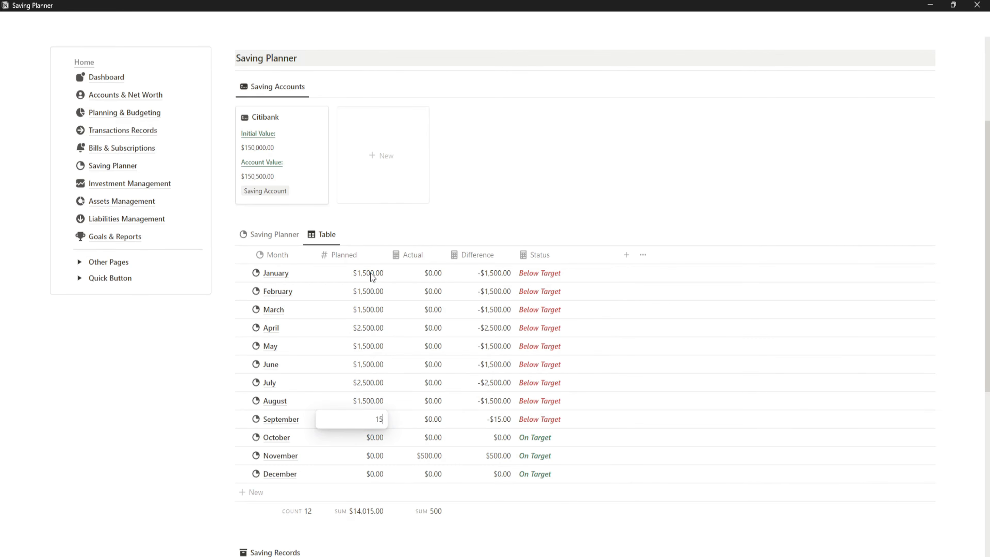
key(Return)
Step: Set the planned savings to $1,000 for October, $2,500 for November and $1,500 for December
text(1000)
key(Return)
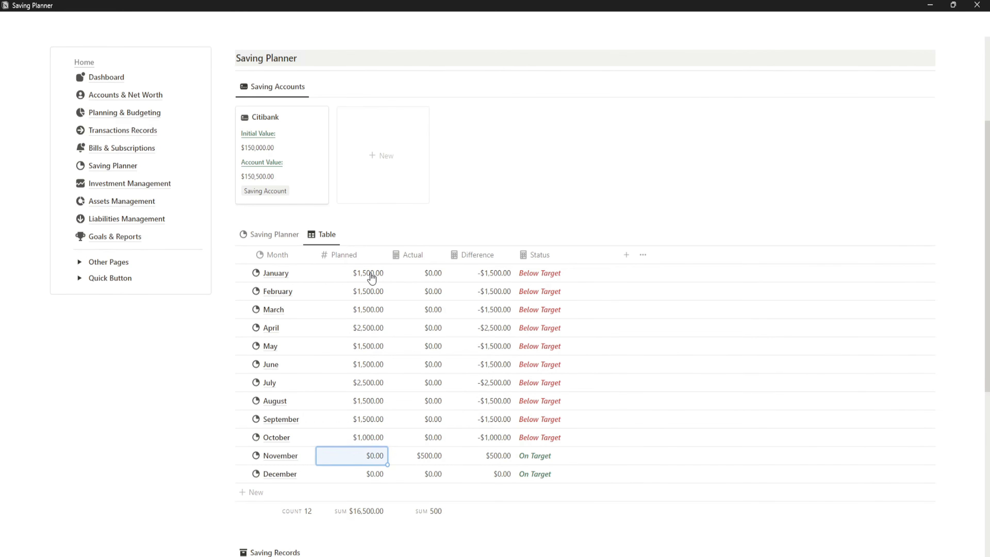
text(2500)
key(Return)
text(1,50)
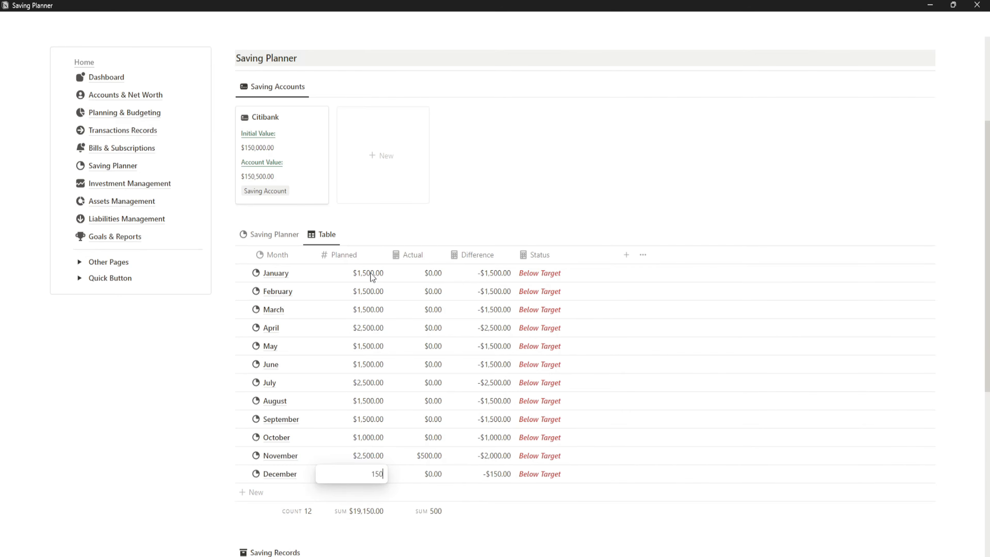
text(0)
key(Return)
Step: Add a record named "Transfer #4" to the 2023 group of Saving Records
scroll(362, 304, down, 2)
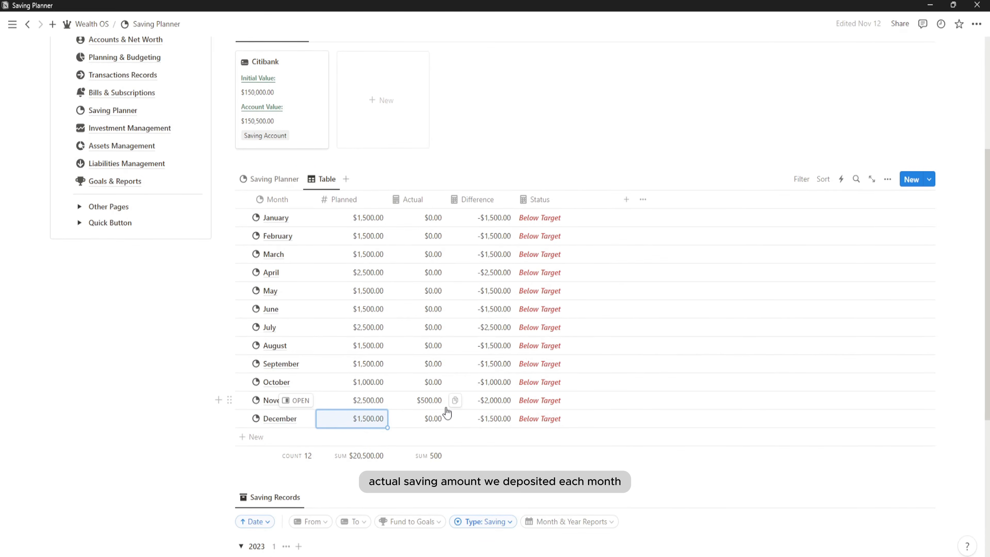
scroll(447, 413, down, 3)
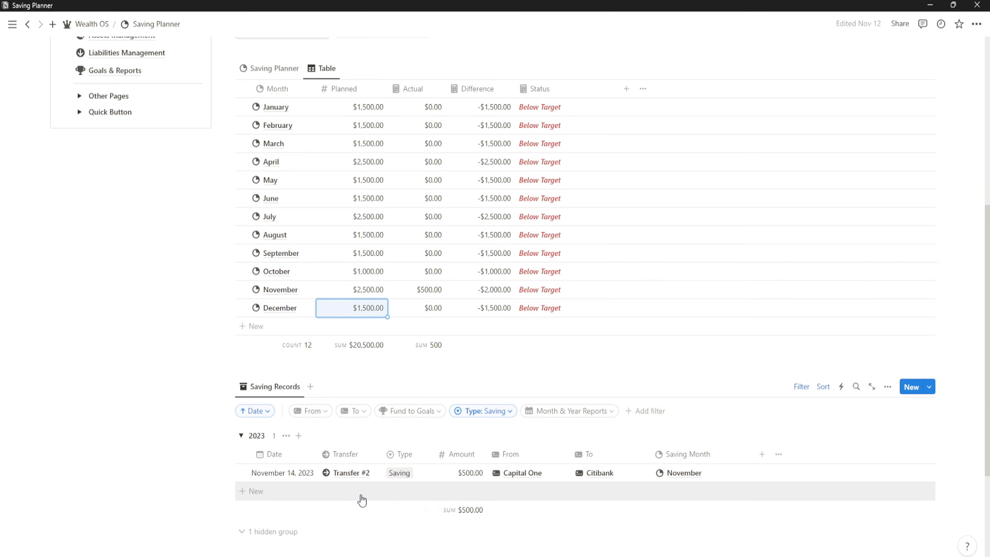
scroll(362, 500, down, 2)
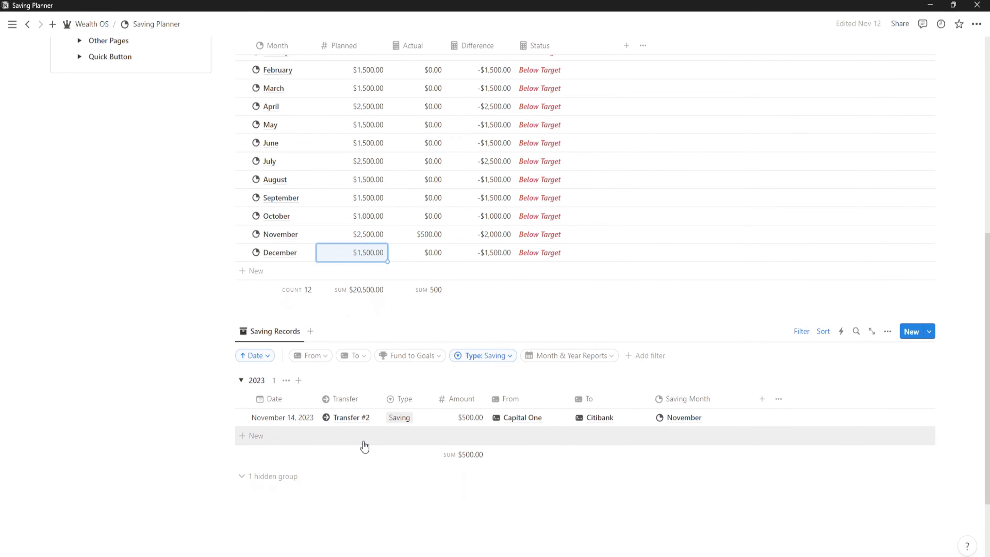
click(355, 440)
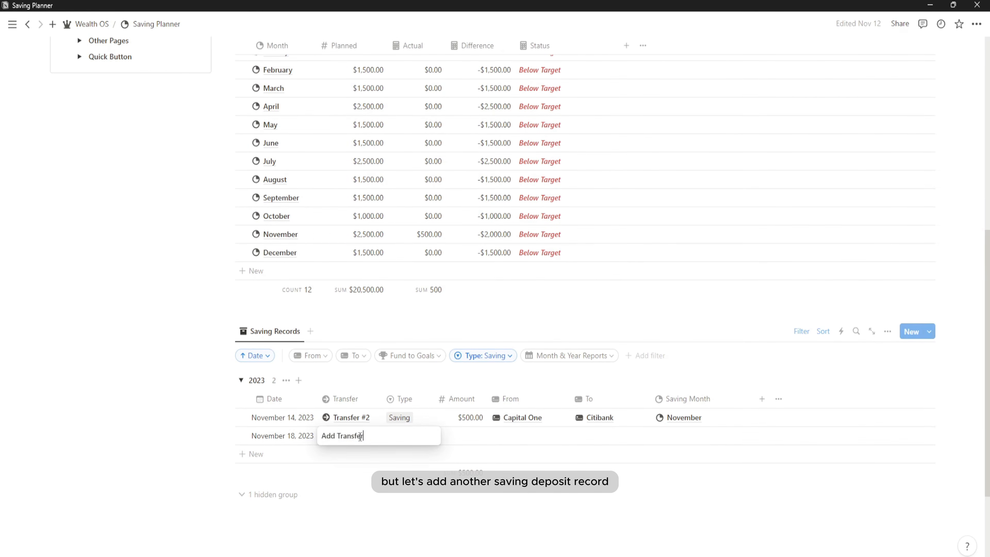
double_click(357, 435)
text(Trans)
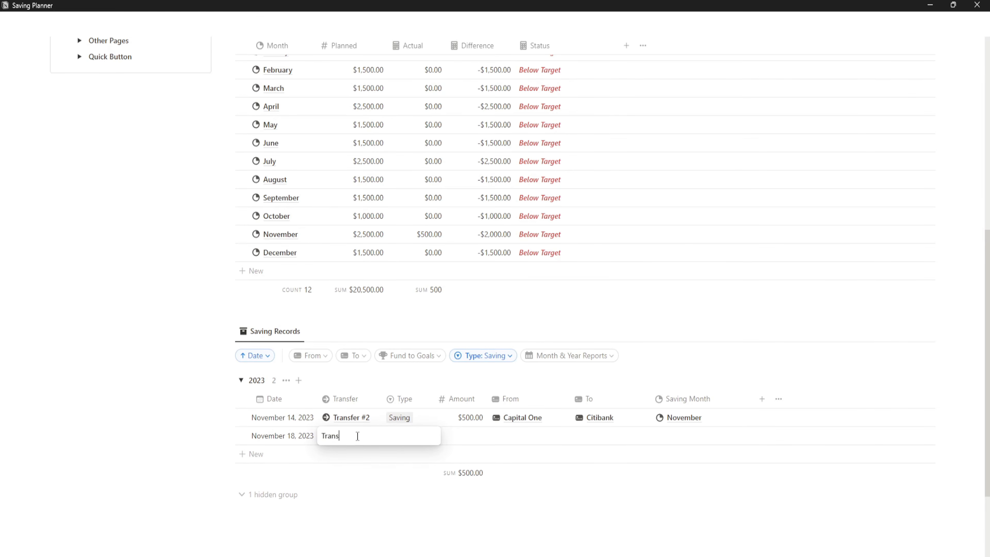
text(fer #4)
key(Return)
Step: Set the Transfer #4 amount to $250 and link Capital One as its source account and Citibank as its destination
click(467, 436)
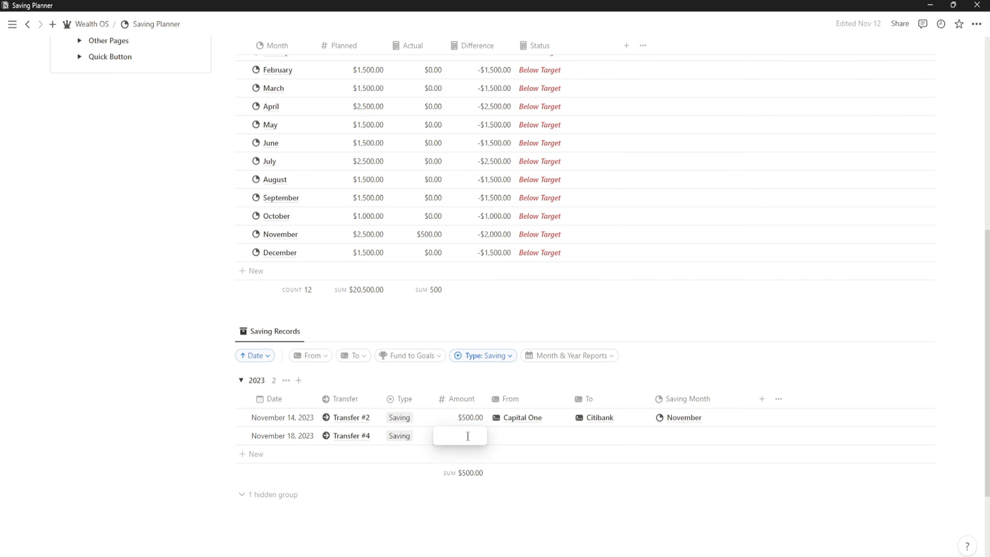
text(250)
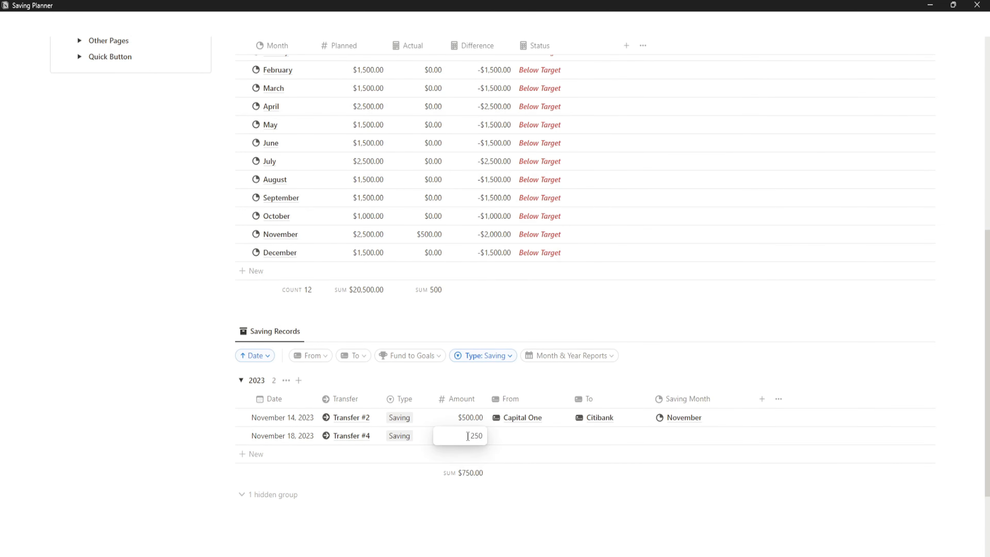
key(Return)
click(530, 443)
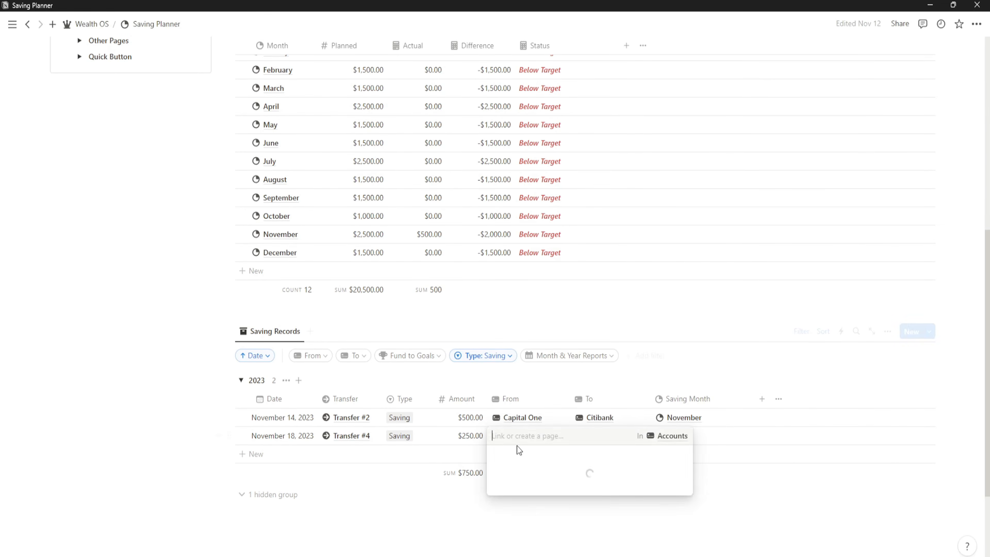
click(550, 412)
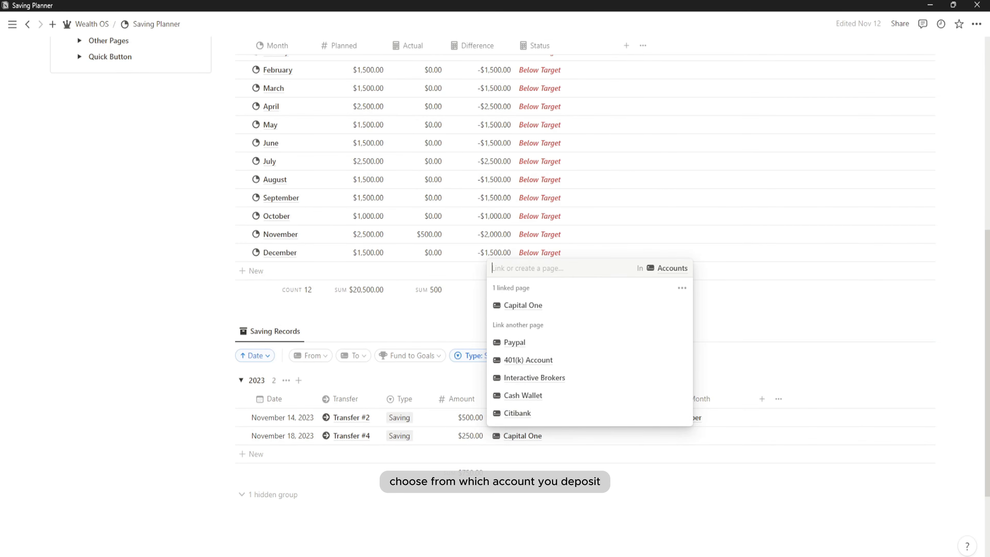
key(Escape)
click(622, 439)
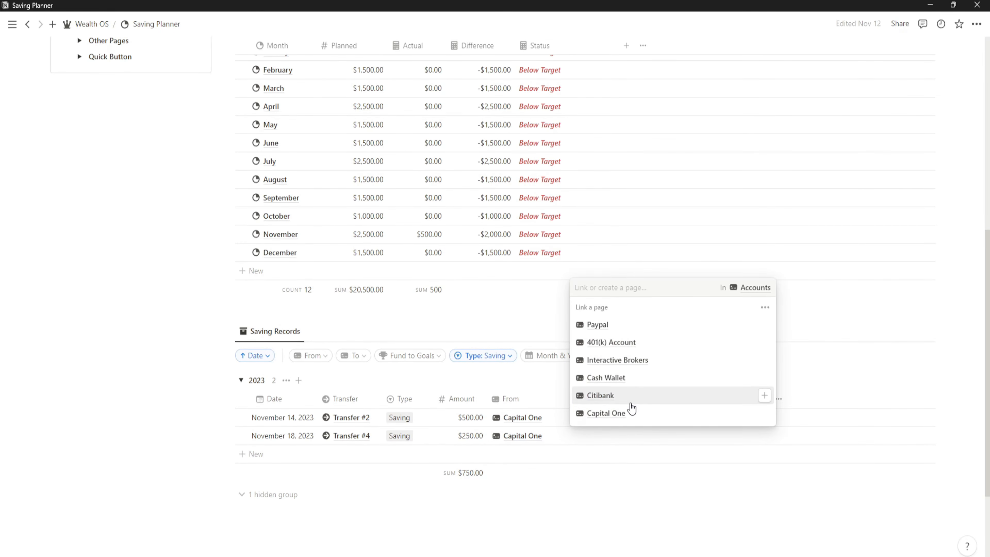
click(628, 397)
key(Escape)
Step: Link the Transfer #4 record's Saving Month to November
click(696, 424)
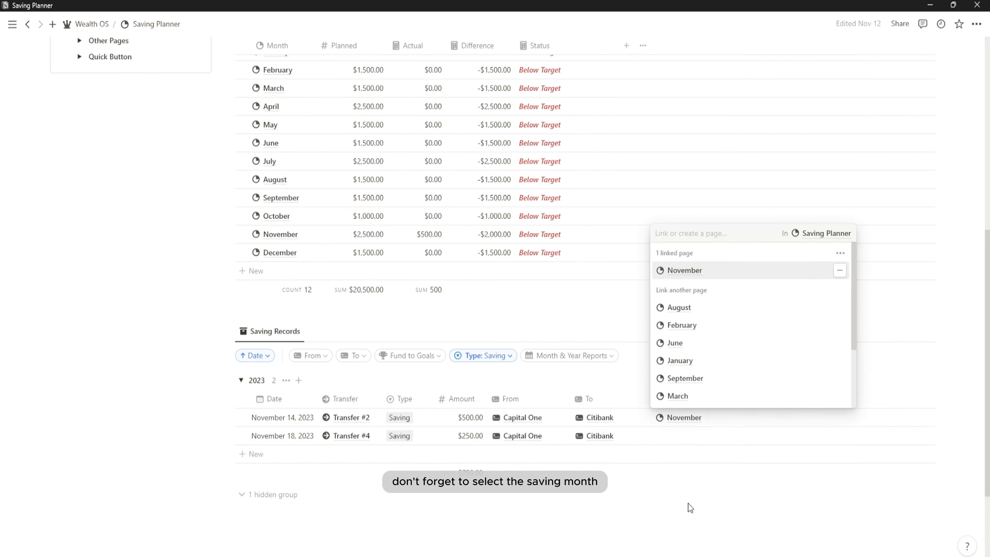
click(688, 506)
click(701, 434)
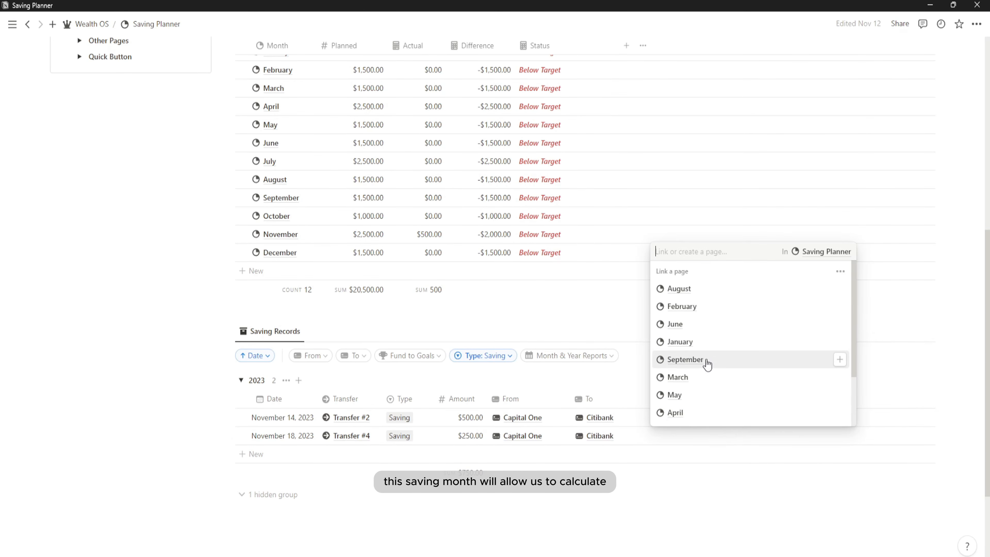
click(685, 360)
key(Escape)
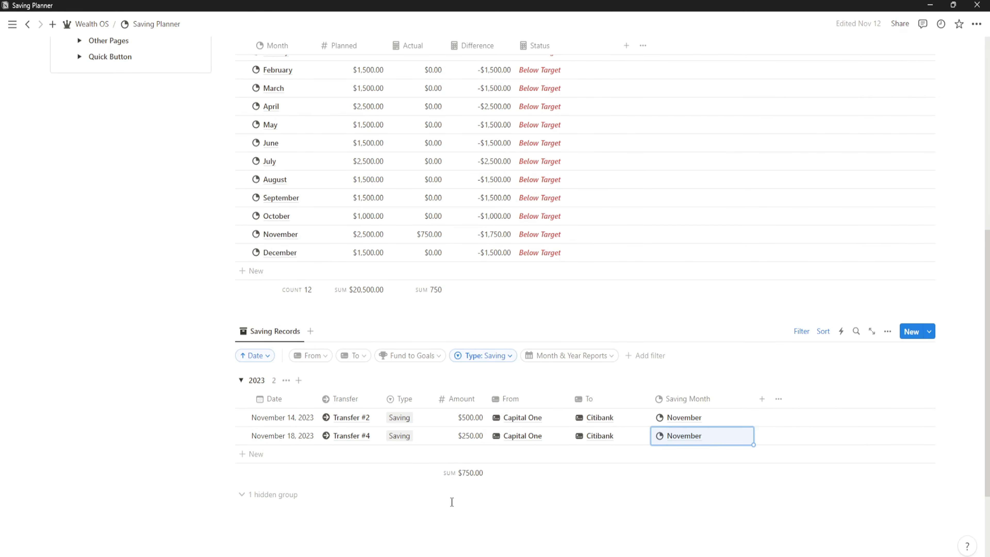
Step: Try $2,500 as the Transfer #4 amount to test November's saving status and restore the amount to $250
click(469, 437)
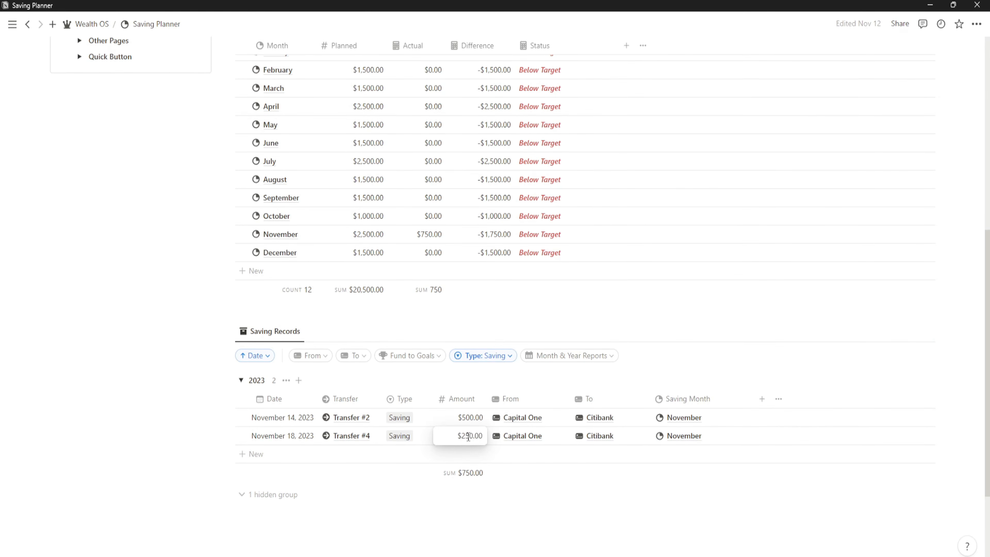
text(0)
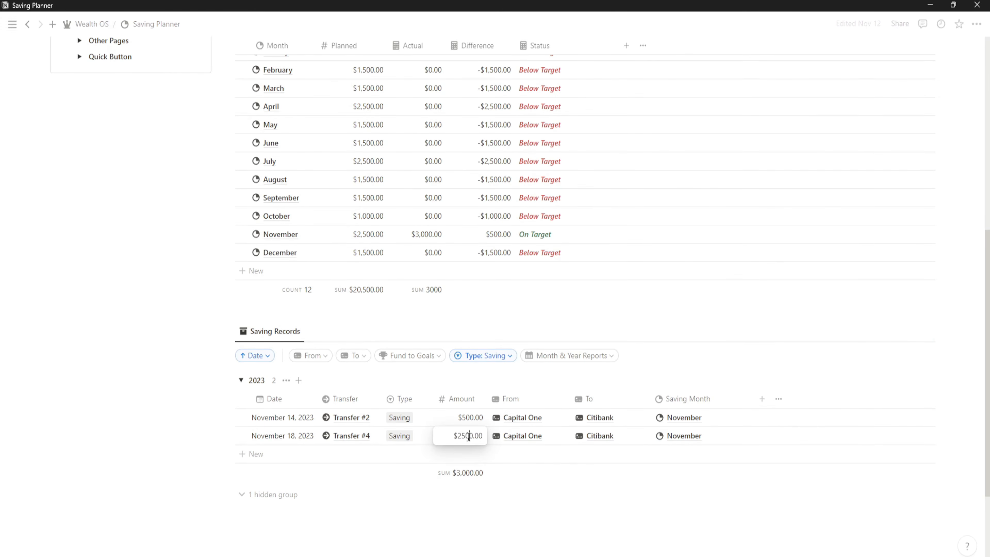
click(527, 236)
click(468, 438)
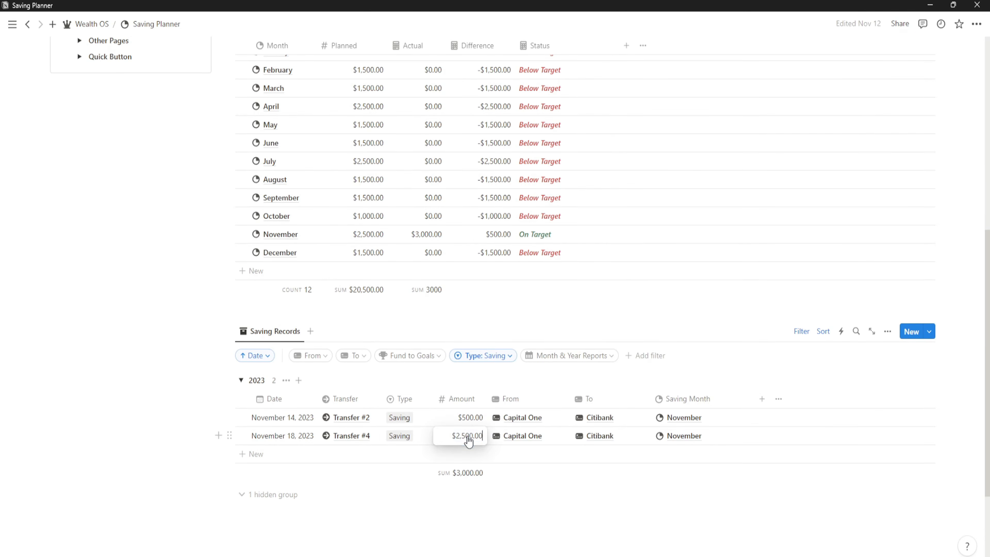
double_click(467, 435)
key(BackSpace)
key(Return)
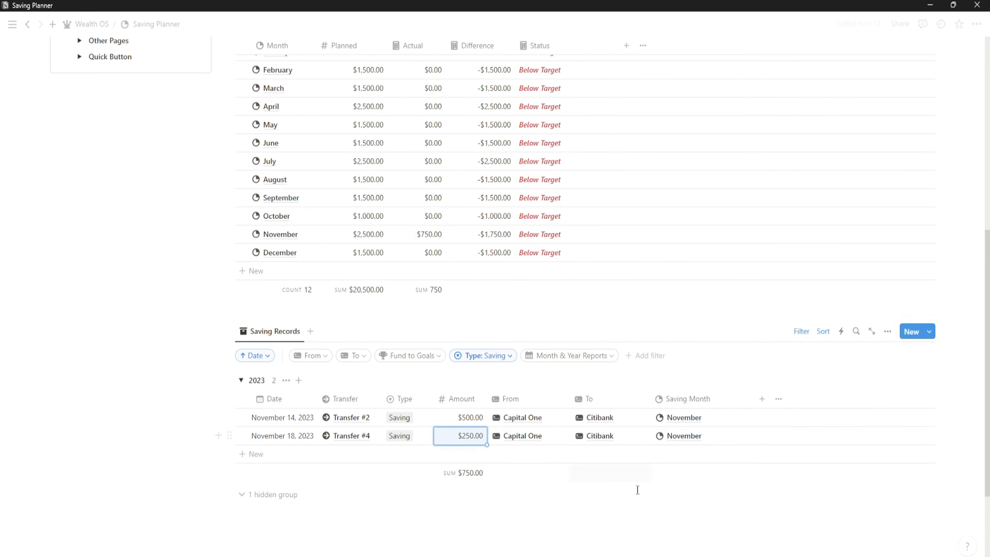
Step: Show the monthly savings as cards, look them over, and open the Investment Management page
scroll(515, 273, up, 9)
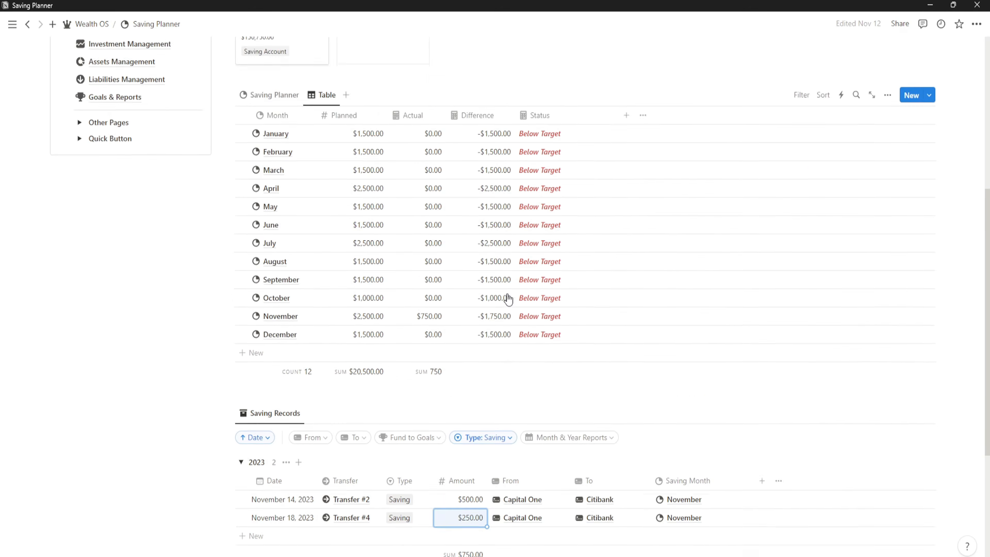
click(286, 345)
scroll(436, 396, down, 4)
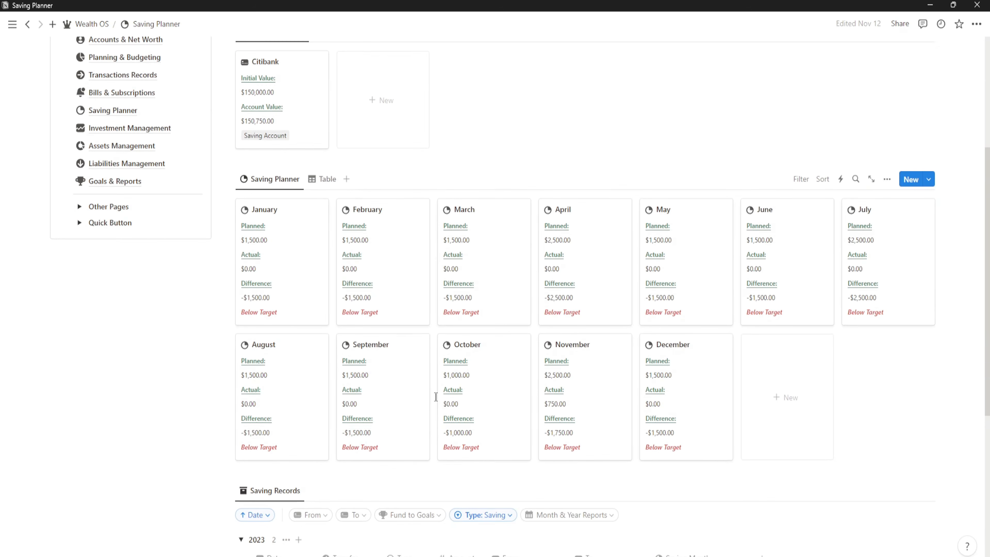
scroll(436, 396, up, 3)
scroll(435, 397, up, 2)
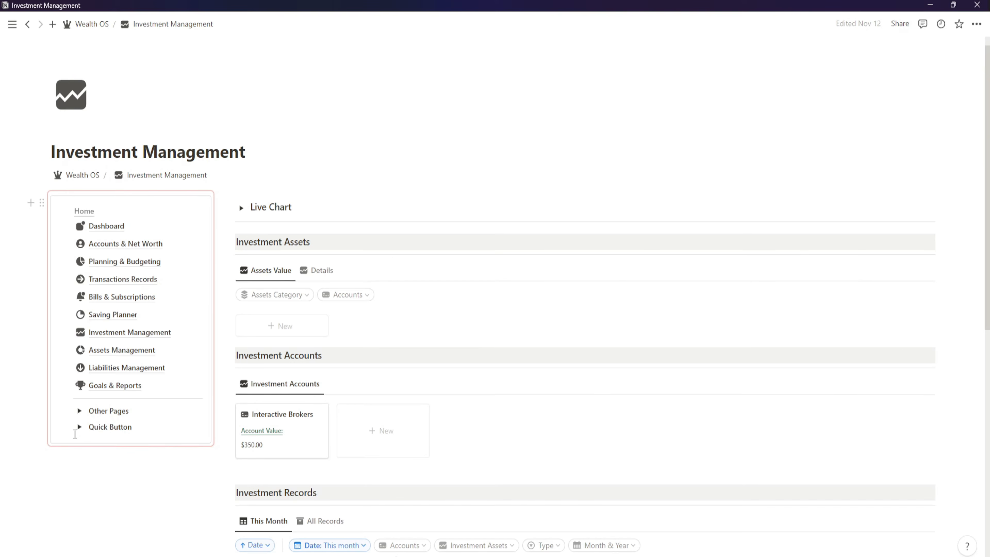
Step: Add a record named "Transfer #5" to this month's Funding Records and date it November 18, 2023
scroll(159, 436, down, 5)
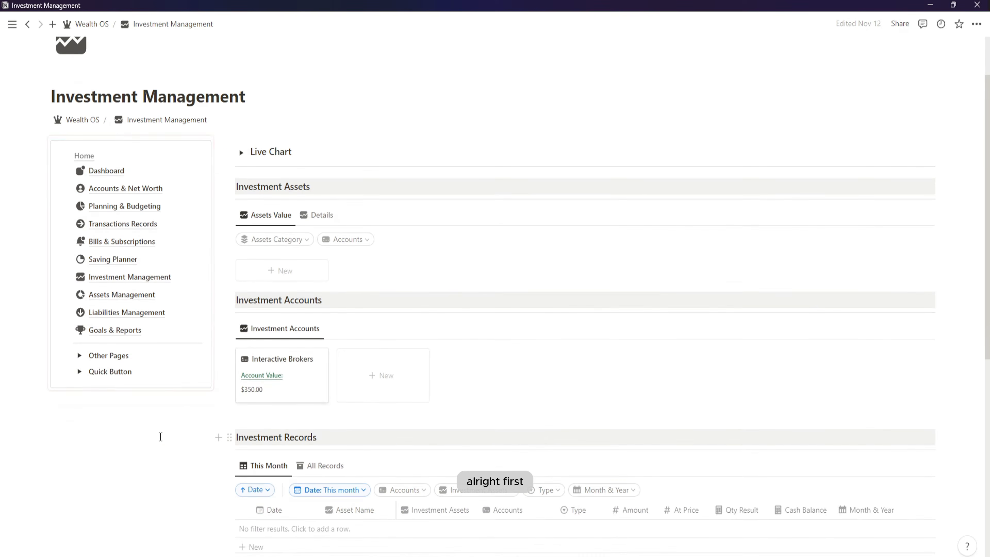
scroll(247, 416, down, 4)
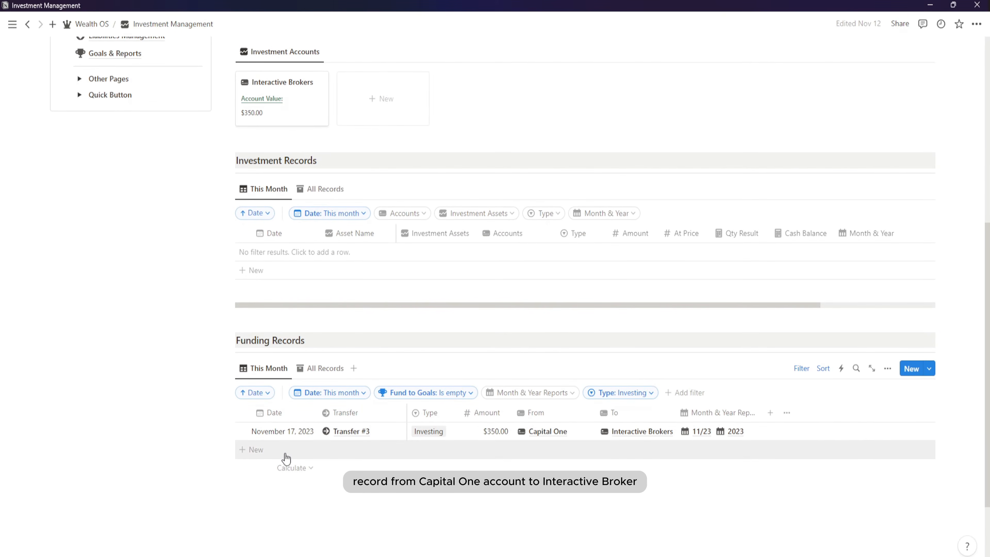
click(286, 454)
triple_click(354, 453)
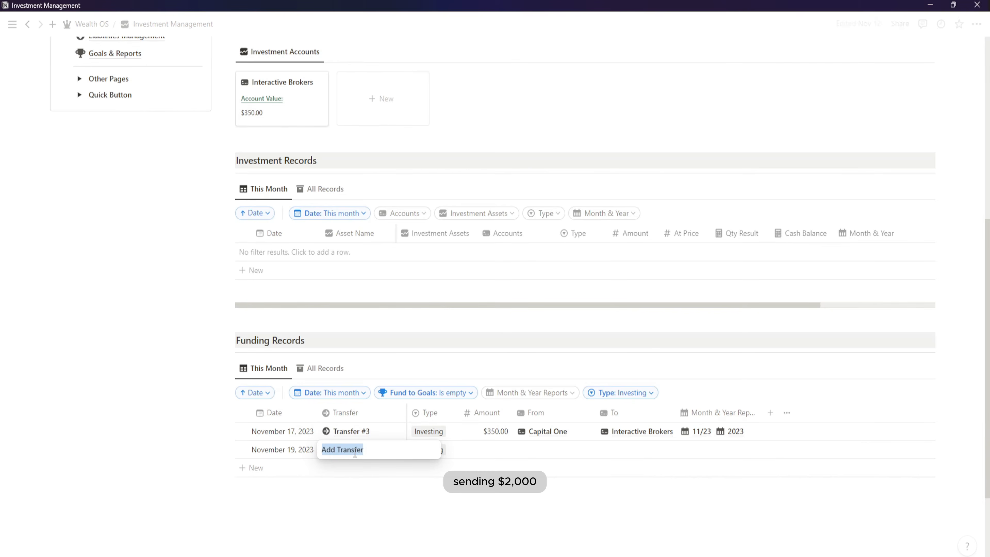
text(tRANSFER)
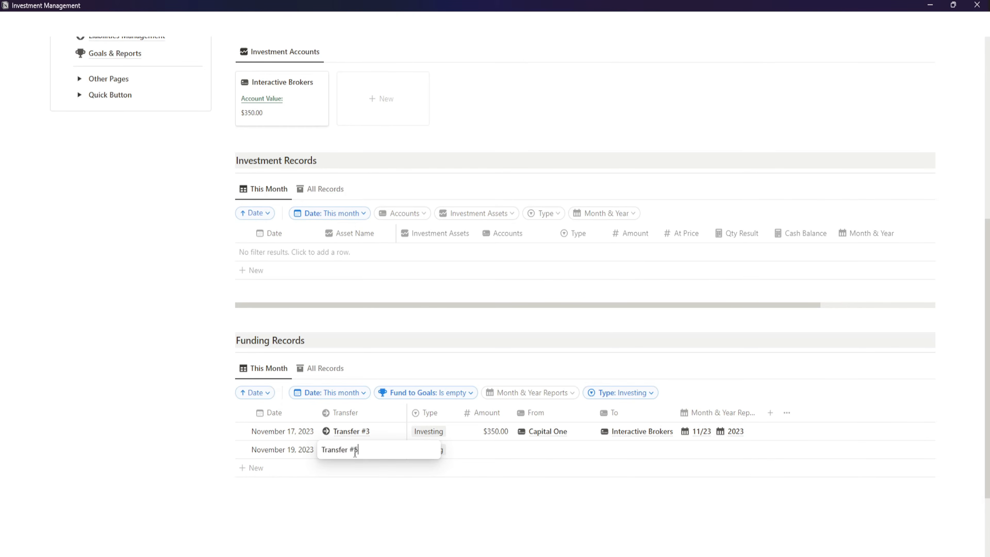
text(#5)
key(Return)
click(287, 454)
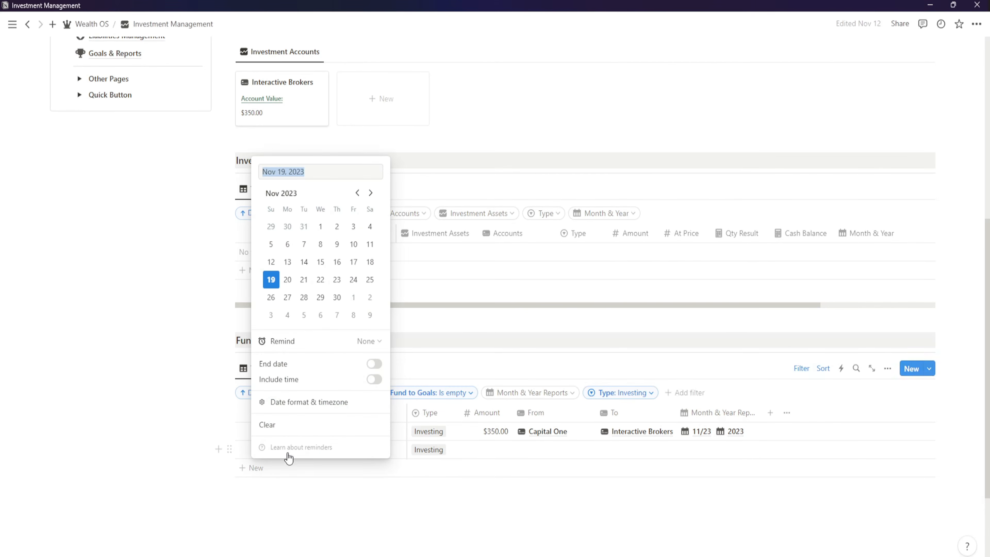
click(370, 261)
click(306, 518)
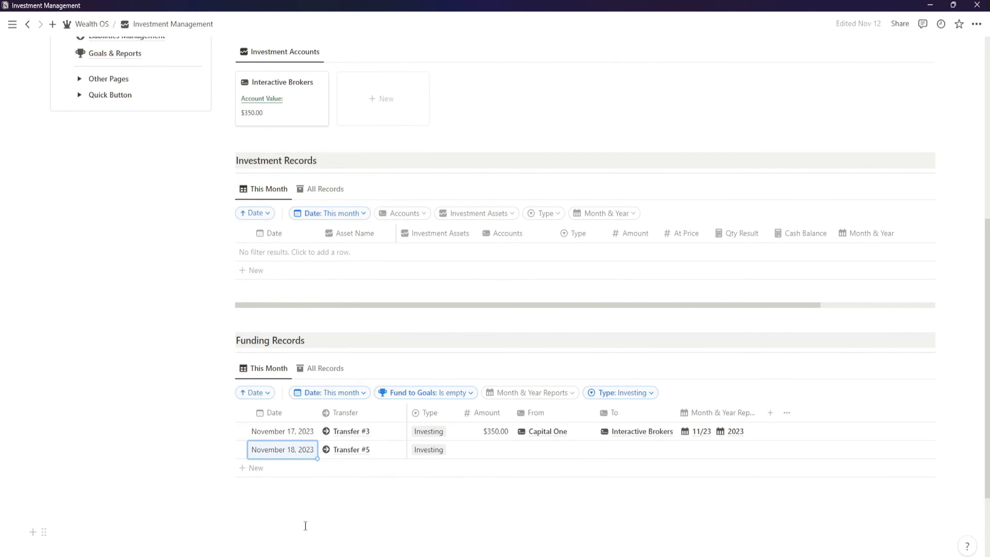
Step: Set the Transfer #5 funding record's amount to $2,000 and its source account to Capital One
click(495, 453)
text(2000)
key(Return)
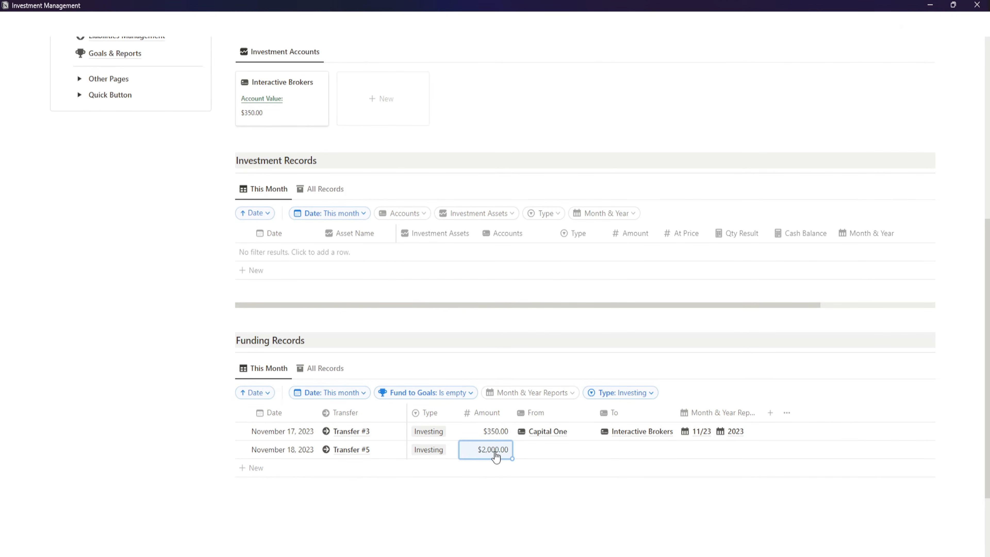
click(548, 453)
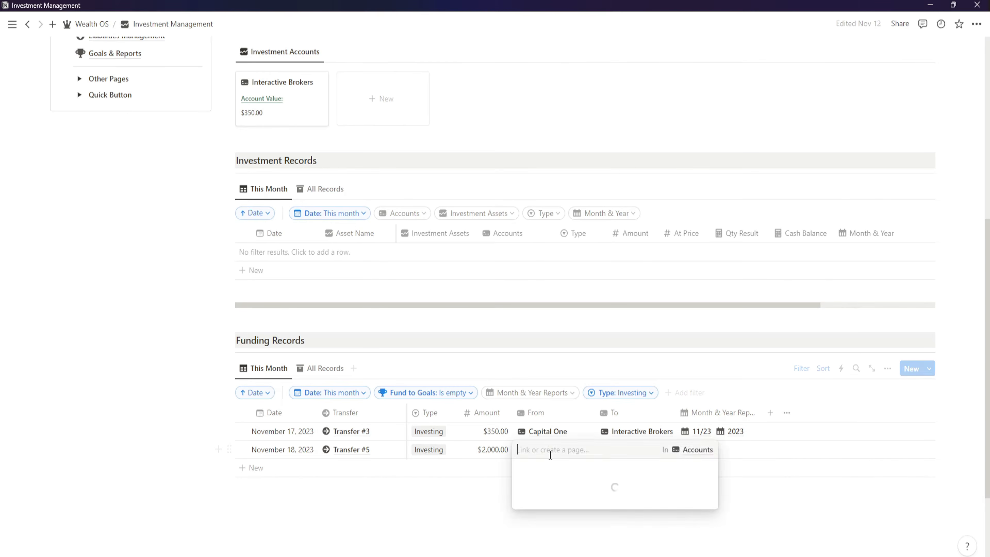
click(548, 427)
key(Escape)
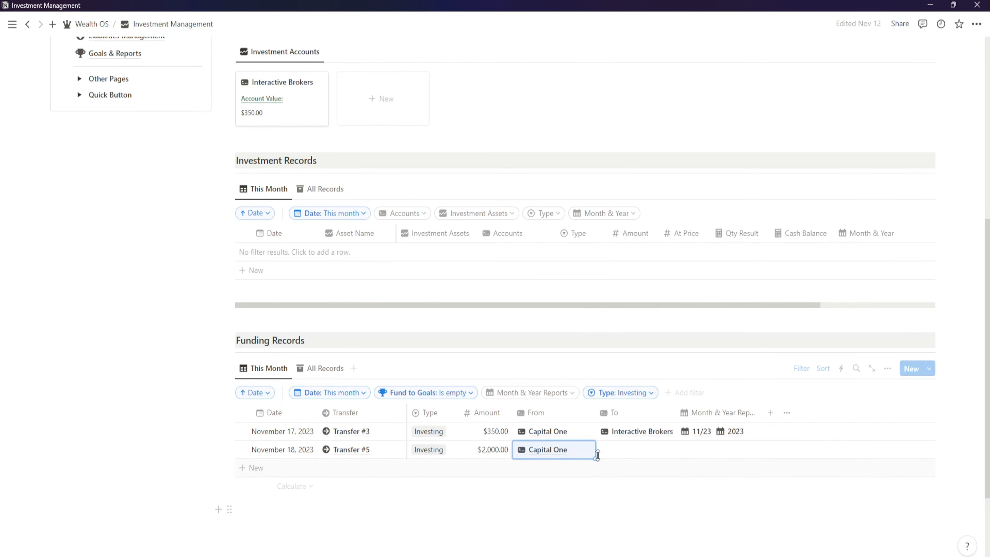
Step: Set Transfer #5's destination to Interactive Brokers and copy the 11/23 and 2023 report links from Transfer #3
click(638, 460)
click(642, 375)
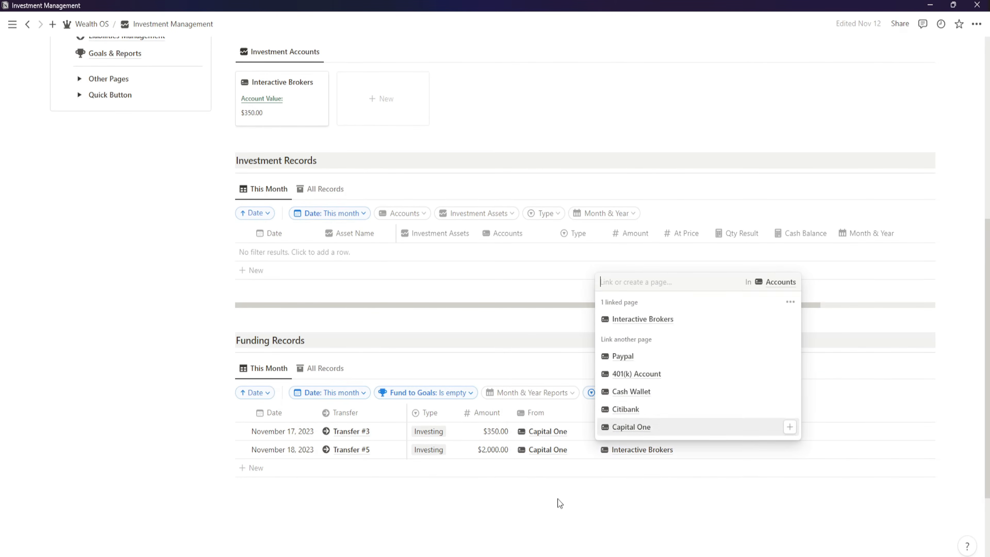
key(Escape)
click(747, 434)
click(650, 496)
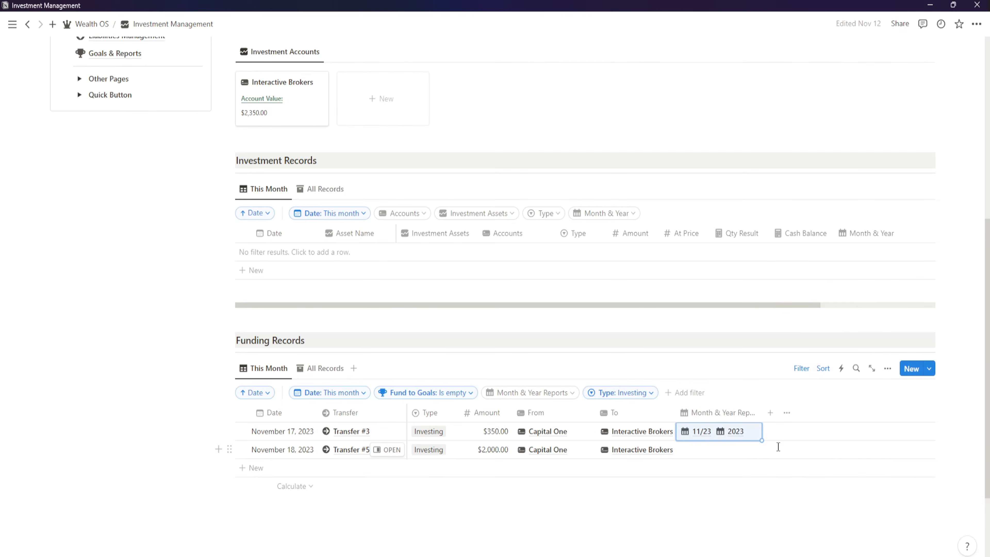
drag(760, 441, 760, 453)
click(638, 513)
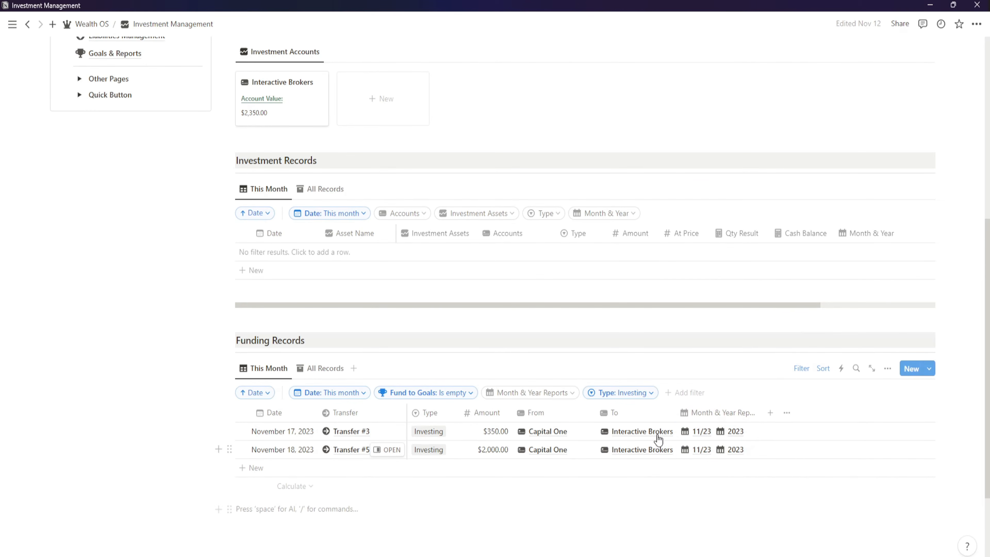
Step: Expand the Live Chart section and load the VTI symbol for the Vanguard Total Stock Market ETF on NYSE Arca
scroll(497, 541, up, 6)
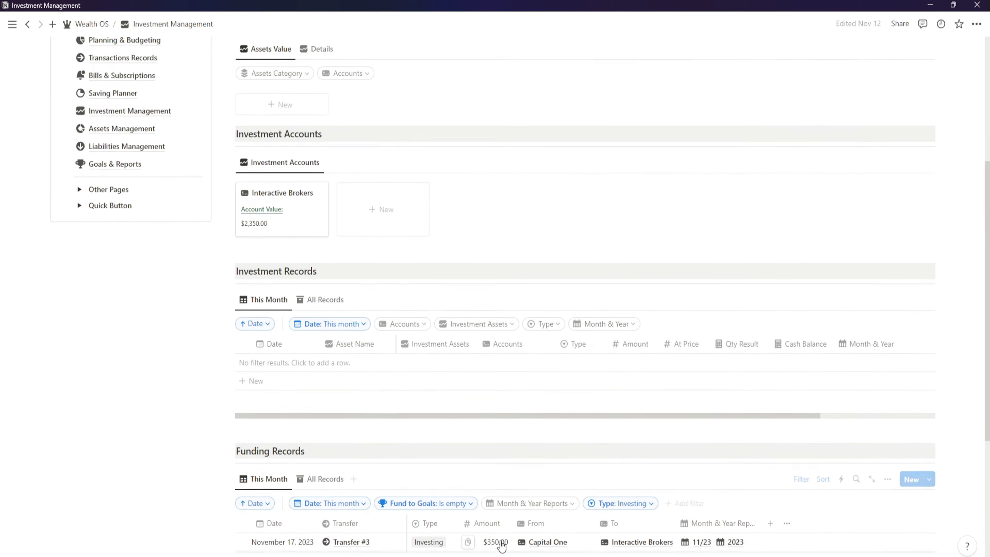
scroll(502, 546, up, 3)
click(242, 208)
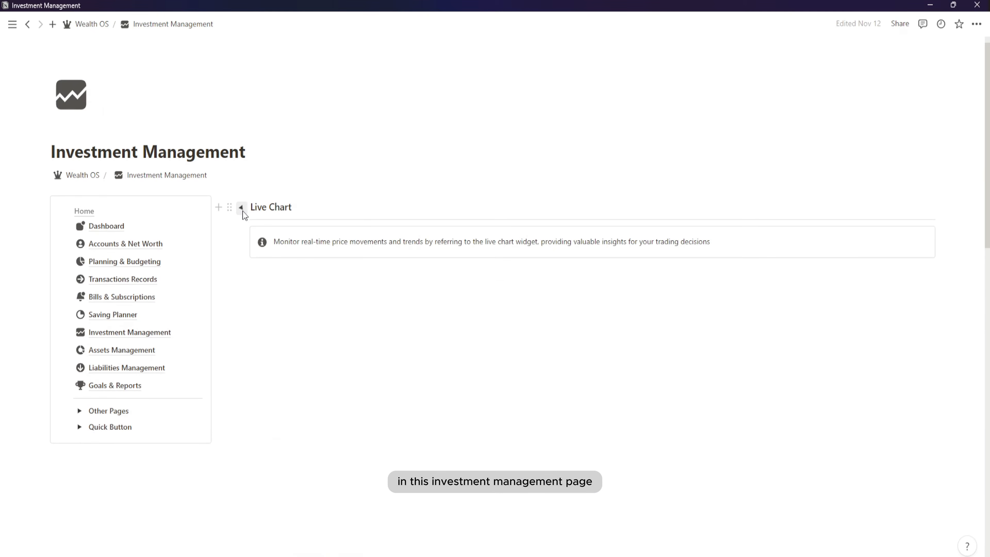
scroll(285, 357, down, 9)
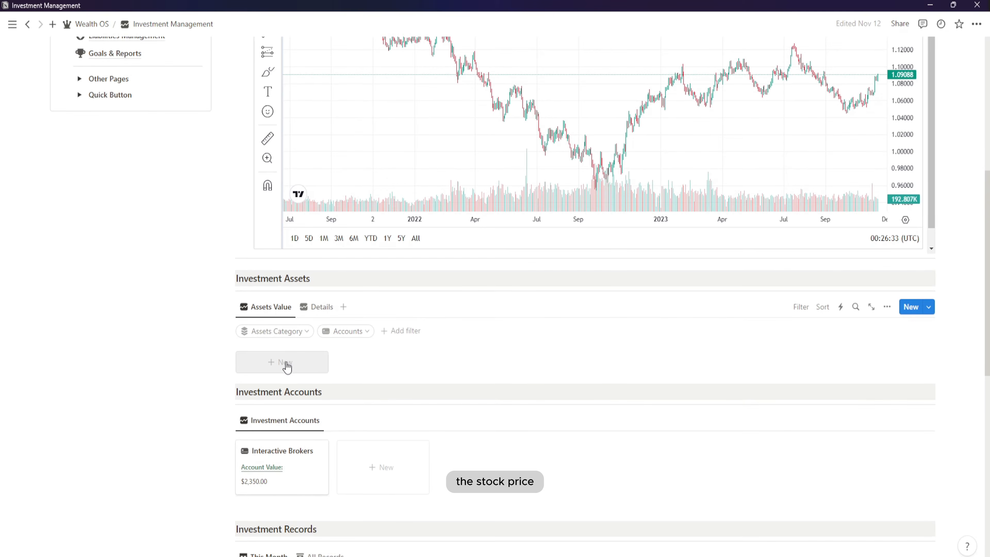
scroll(287, 368, up, 3)
click(283, 56)
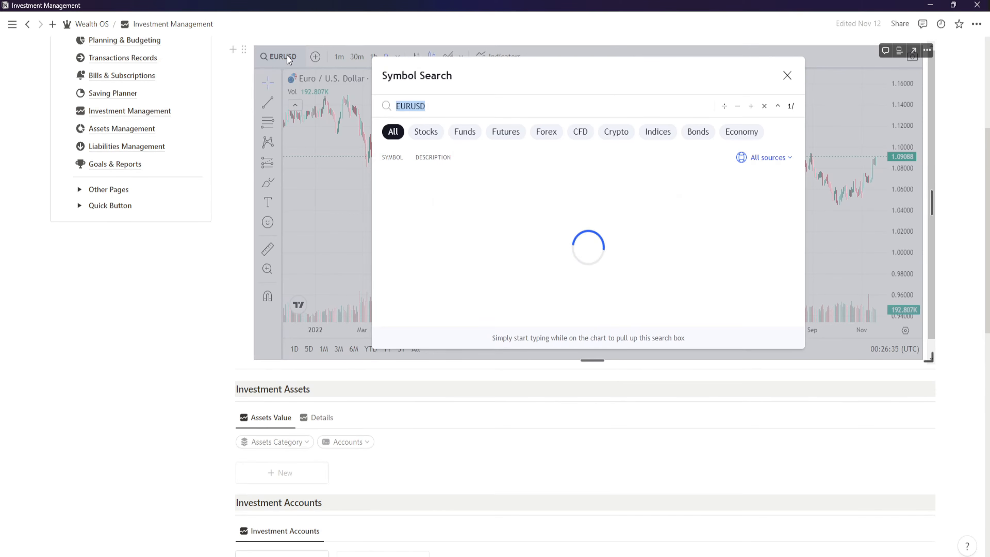
text(VTI)
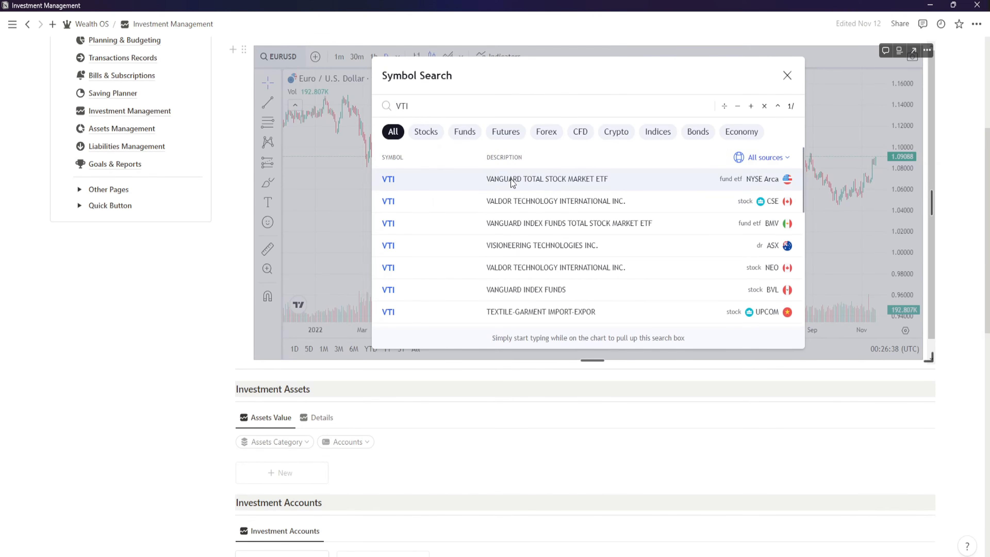
click(512, 180)
scroll(185, 349, down, 2)
scroll(318, 369, up, 5)
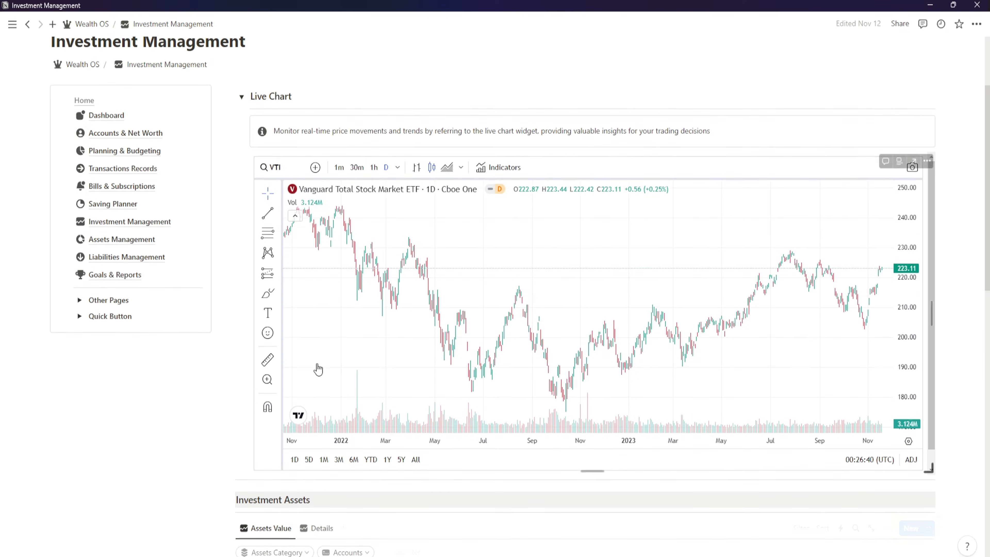
Step: Add a new asset named "VTI" to the Investment Assets gallery
scroll(318, 368, down, 3)
scroll(196, 449, down, 3)
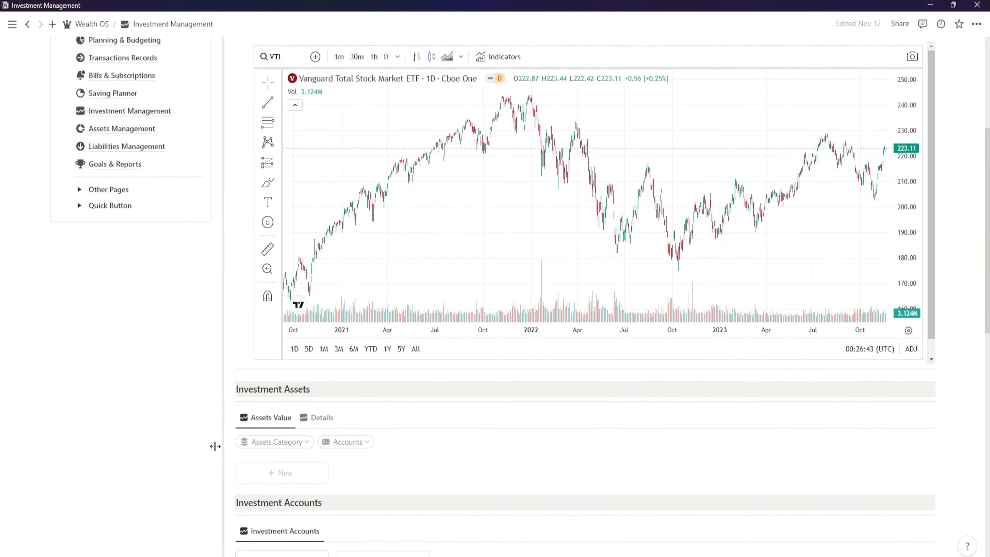
scroll(215, 446, down, 2)
scroll(304, 378, down, 2)
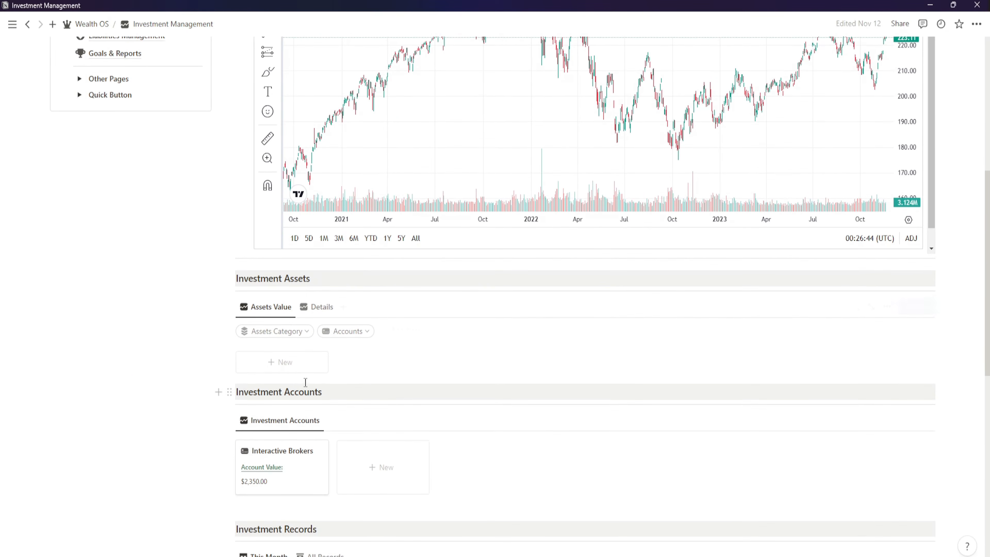
click(295, 370)
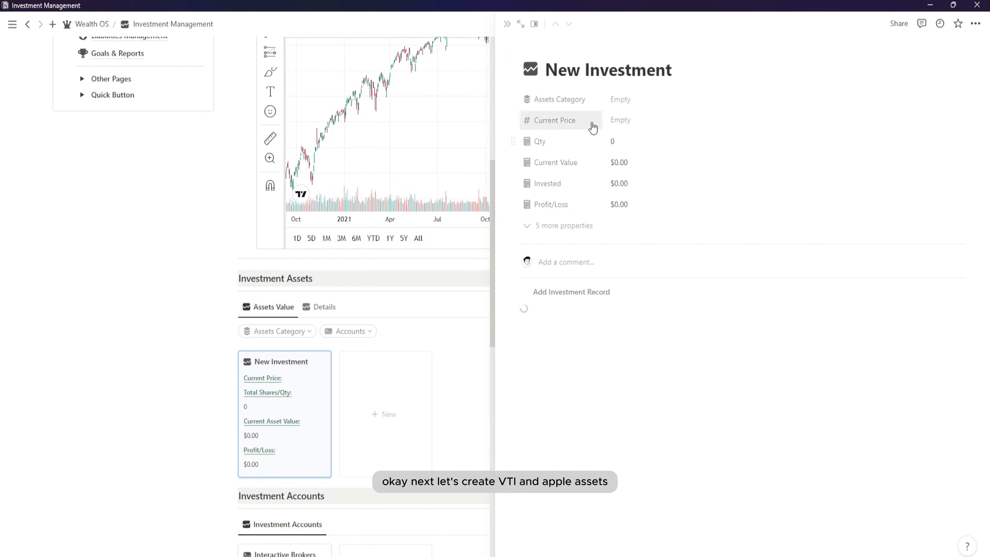
triple_click(689, 68)
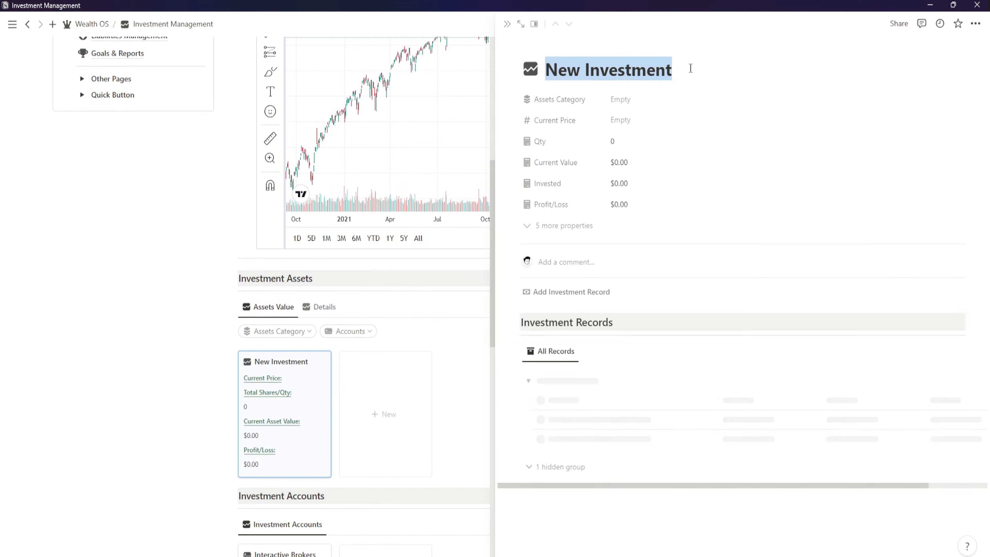
text(VTI)
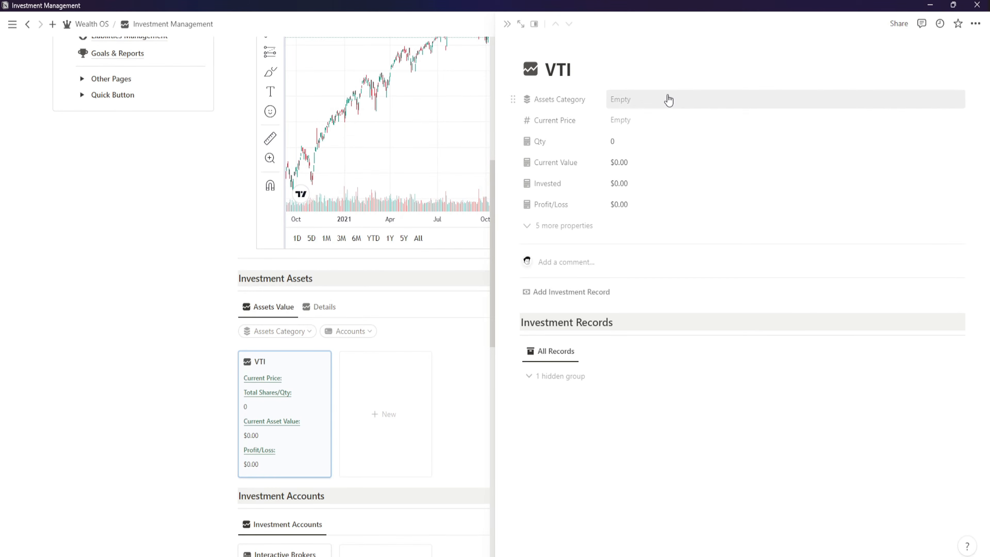
Step: Link the VTI asset to the ETF category and its parent category Investment
click(667, 100)
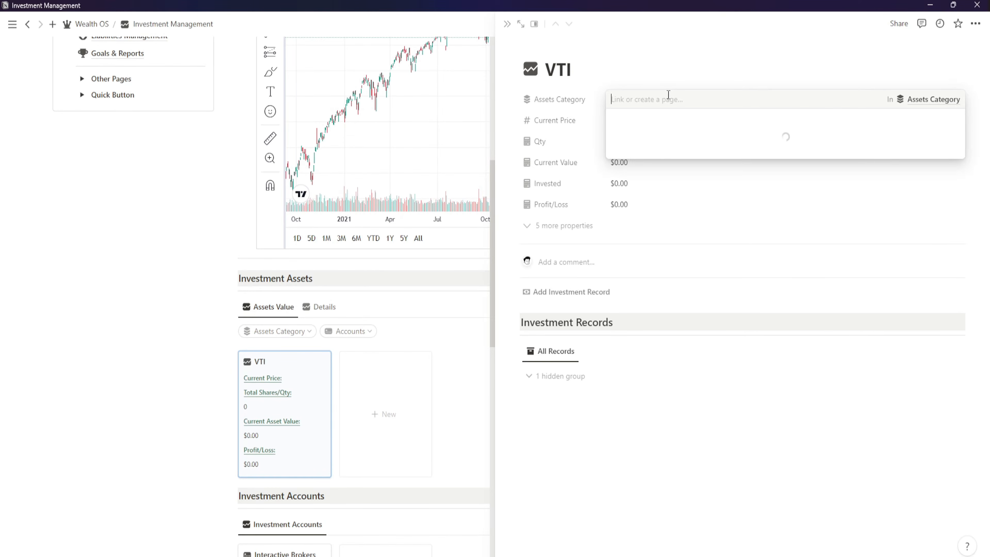
scroll(664, 194, down, 2)
scroll(664, 195, down, 3)
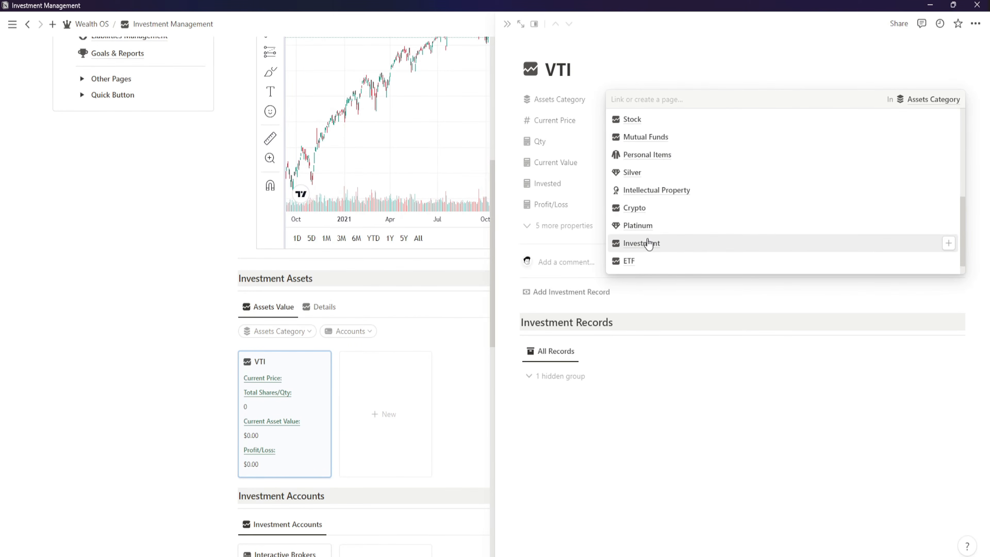
click(642, 262)
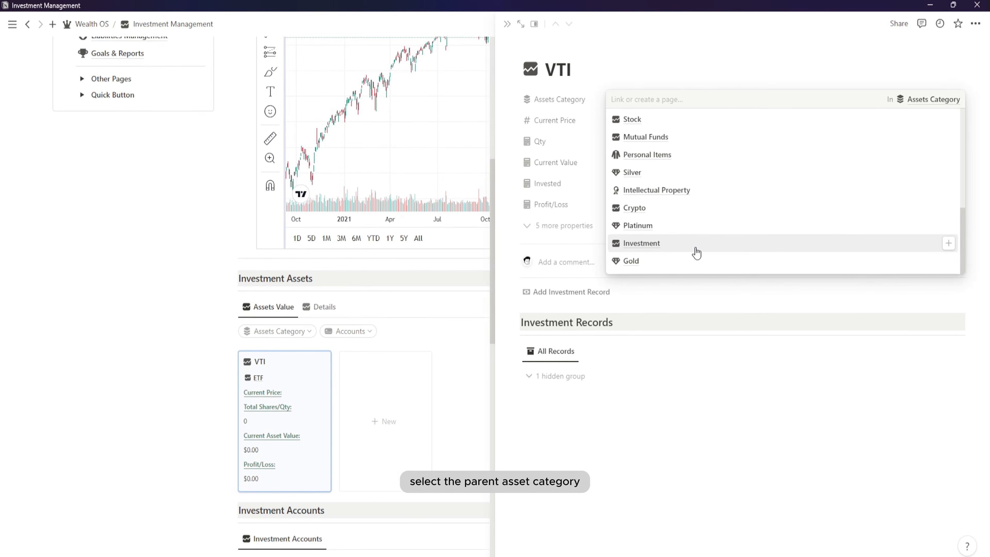
scroll(697, 253, up, 4)
scroll(697, 252, up, 3)
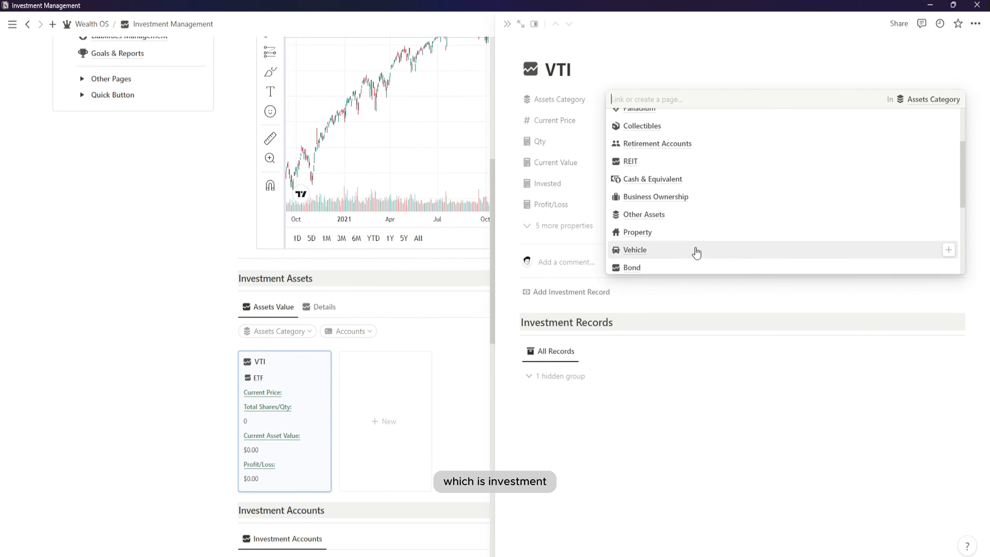
scroll(691, 256, down, 8)
click(686, 243)
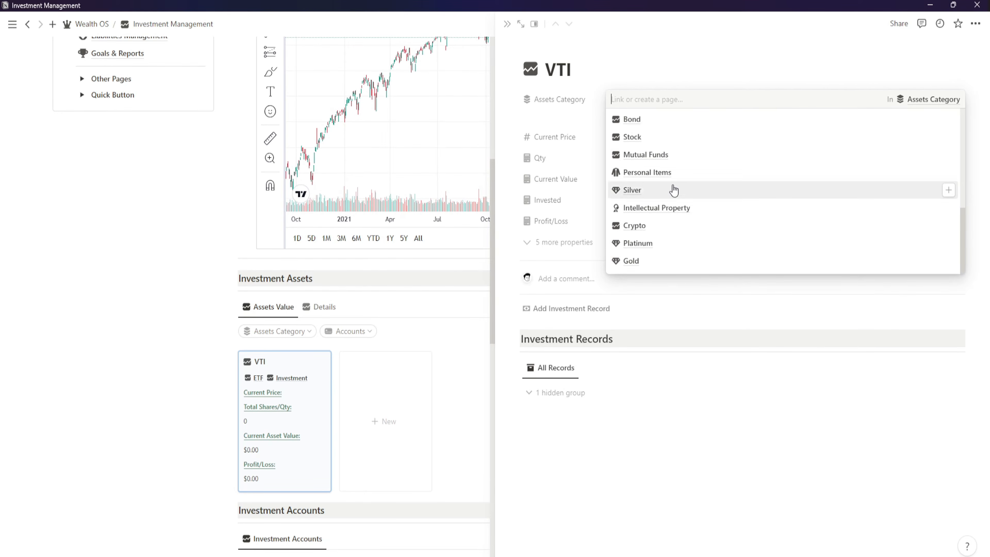
click(630, 32)
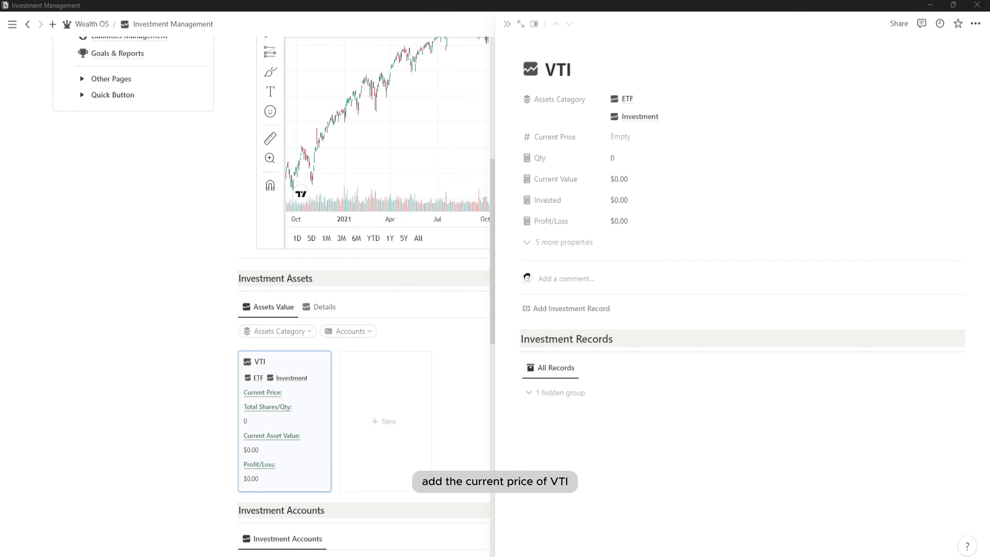
Step: Set the VTI asset's current price to $223 and close its page
click(632, 137)
text(22)
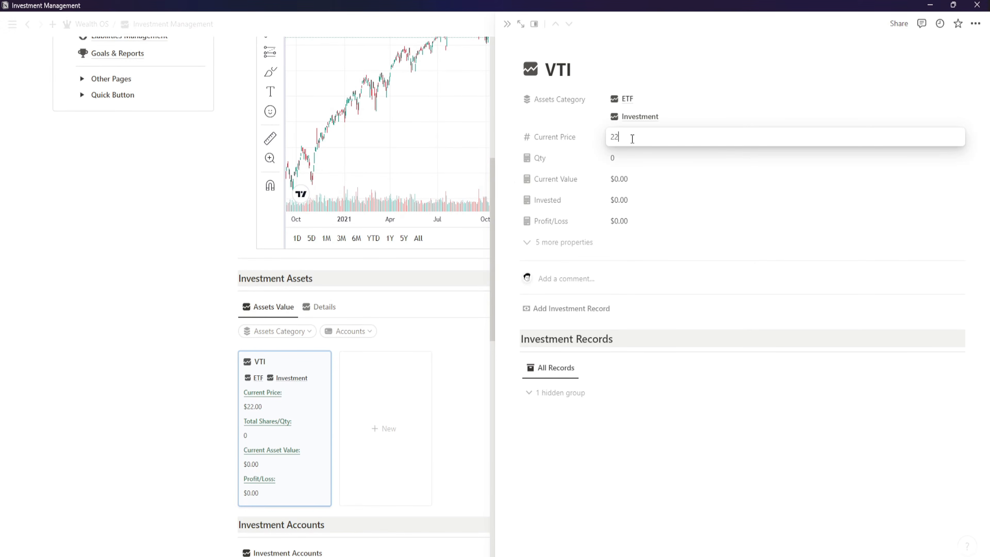
text(3)
key(Return)
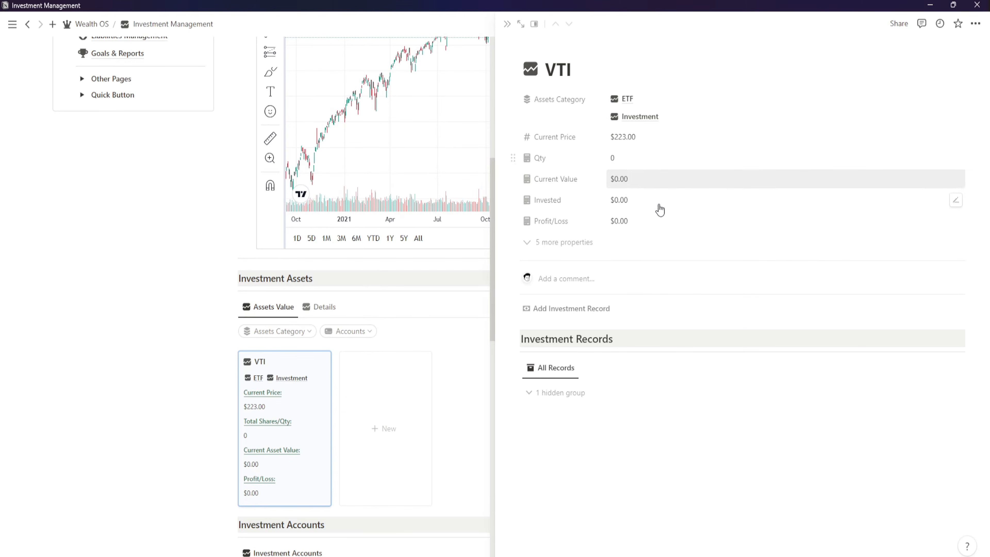
click(507, 24)
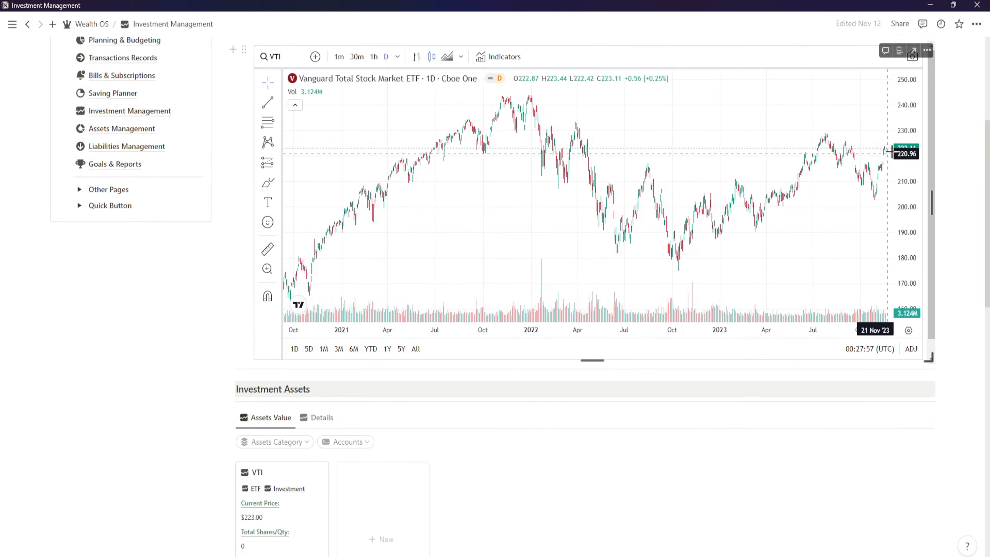
Step: Correct the current price on the VTI card to $223.11 to match the live chart
scroll(517, 359, down, 3)
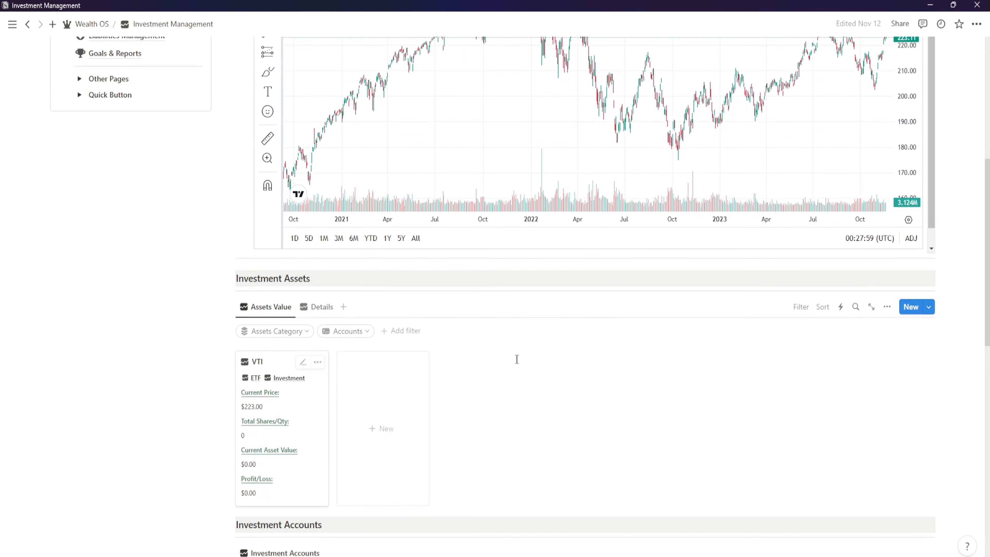
click(256, 408)
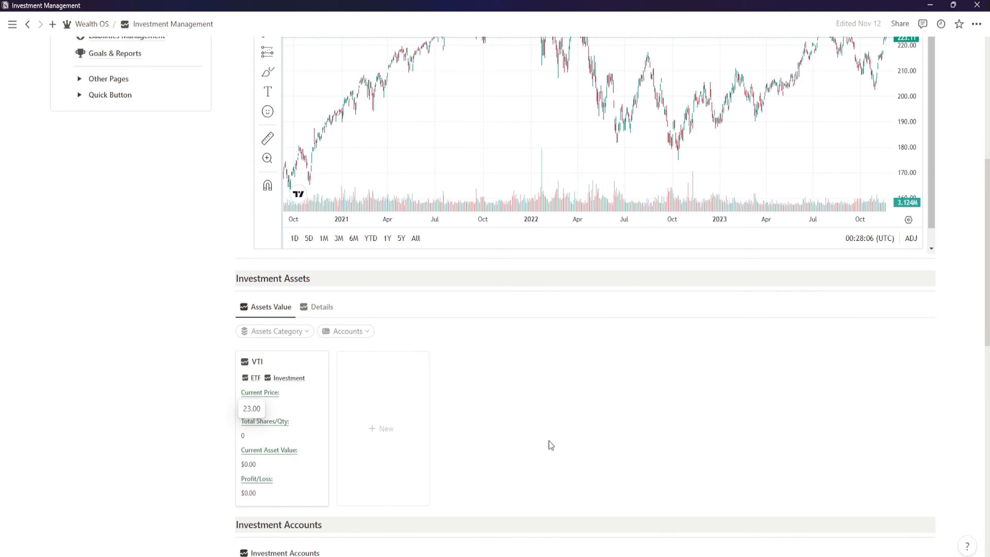
key(ctrl+a)
text(223.11)
key(Return)
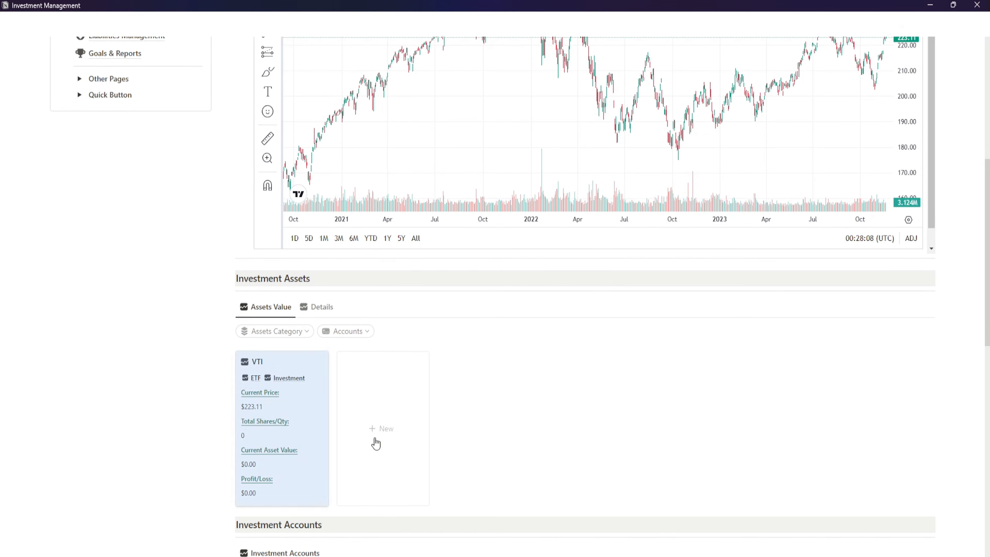
Step: Add another asset named "AAPL" to the Investment Assets gallery
scroll(384, 460, down, 3)
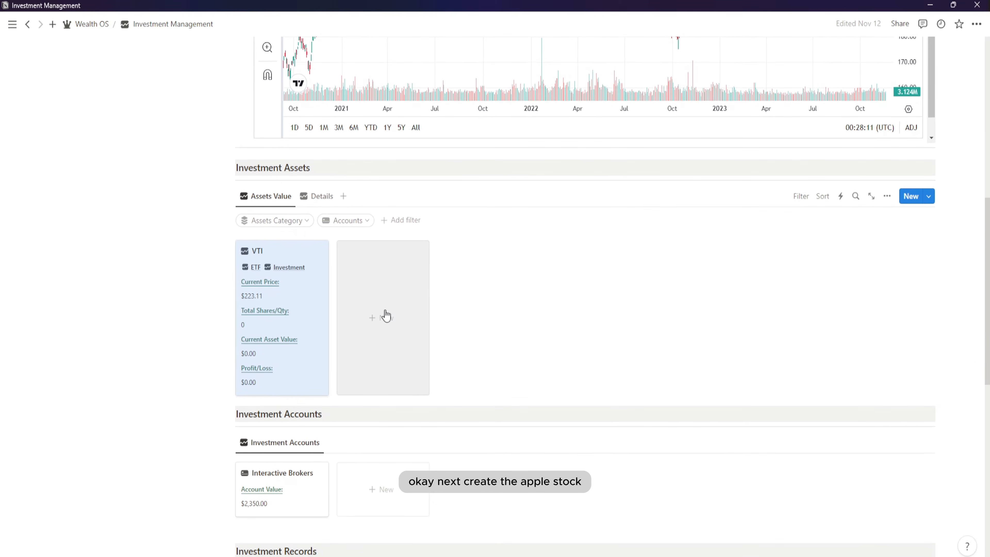
click(378, 329)
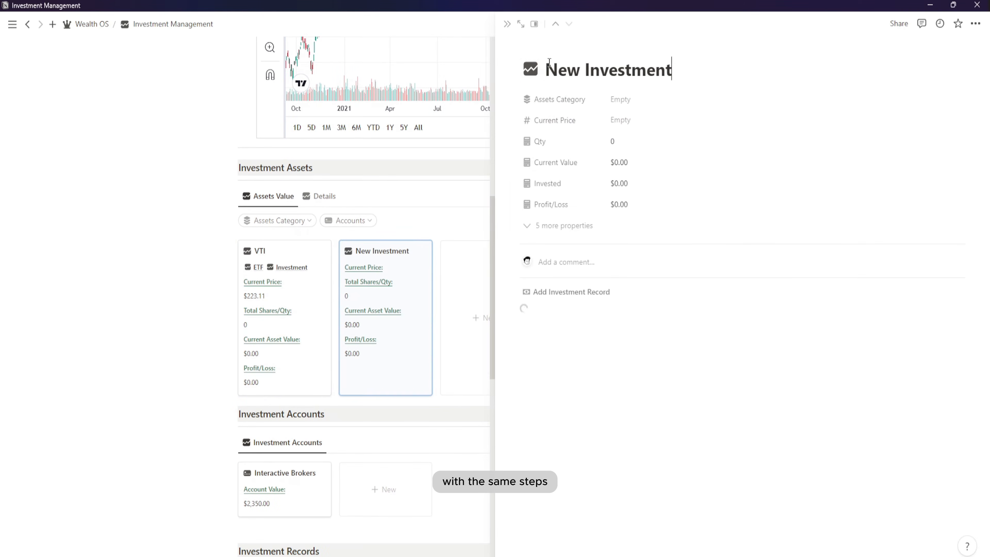
drag(545, 70, 685, 67)
text(AAPL)
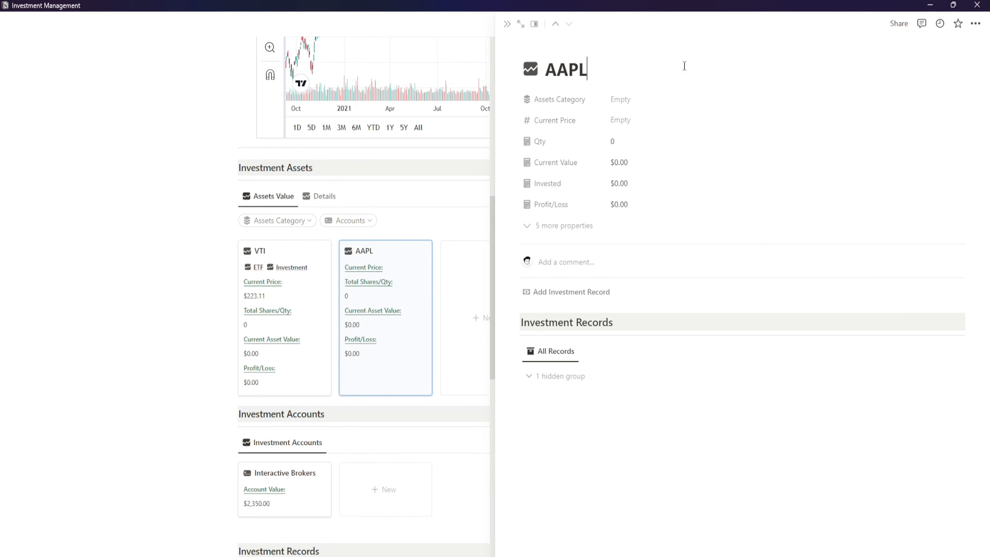
Step: Link the AAPL asset to the Stock category and its parent category Investment
click(643, 99)
text(S)
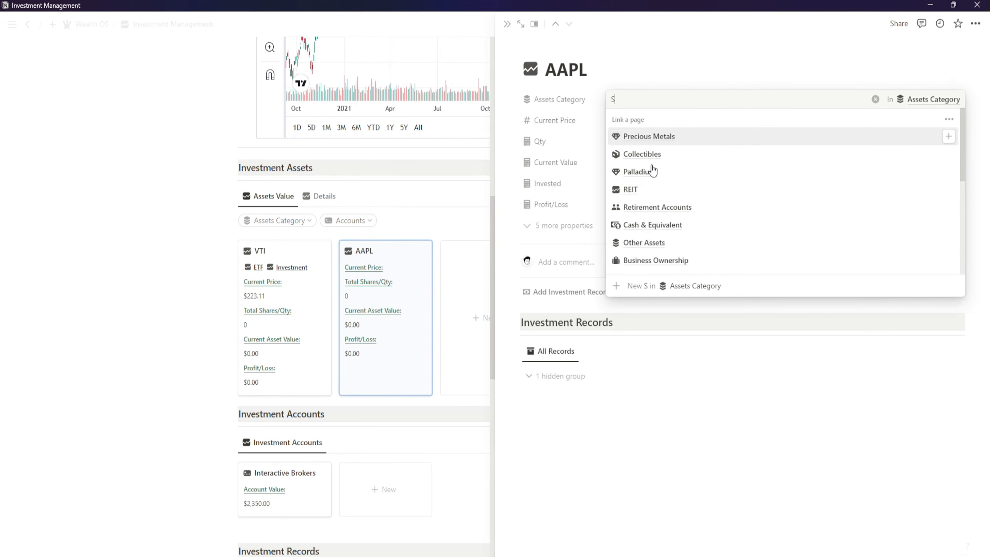
click(632, 154)
key(BackSpace)
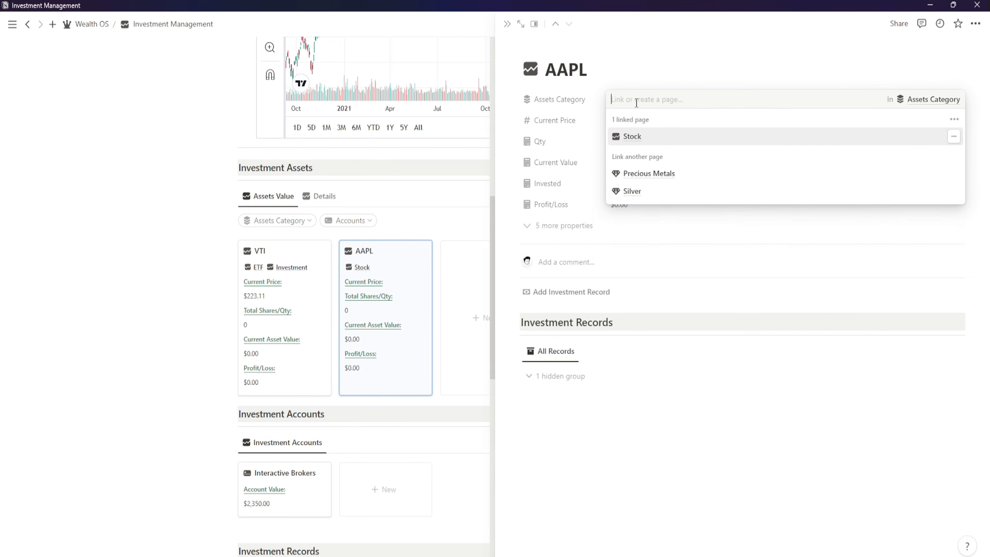
scroll(662, 215, down, 5)
scroll(658, 226, down, 2)
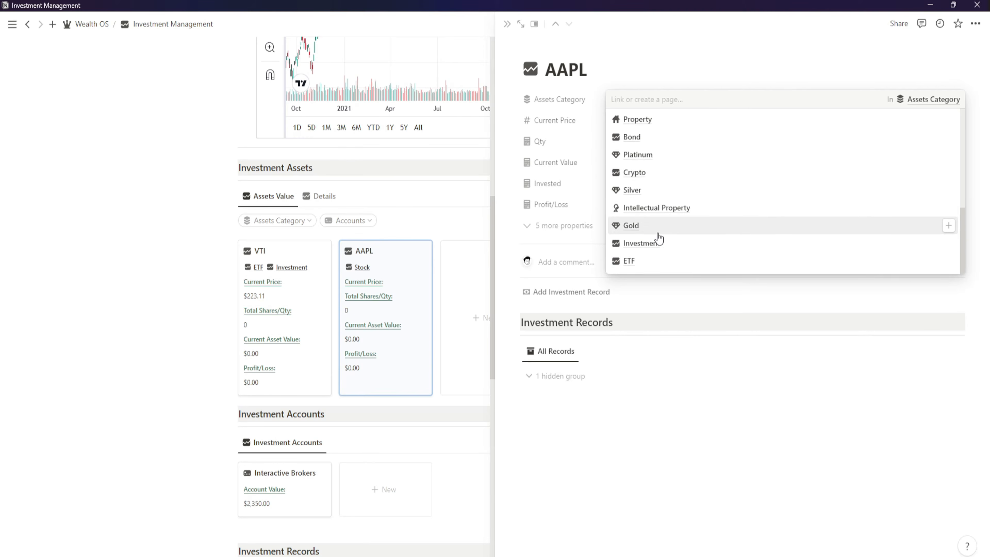
click(658, 243)
key(Escape)
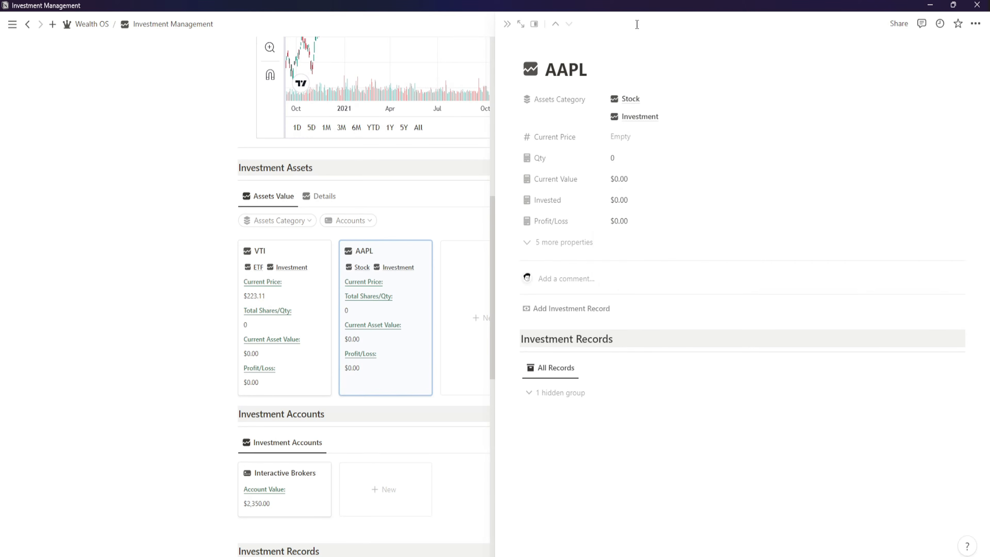
Step: Set the AAPL asset's current price to $189 and close its page
click(625, 136)
text(189)
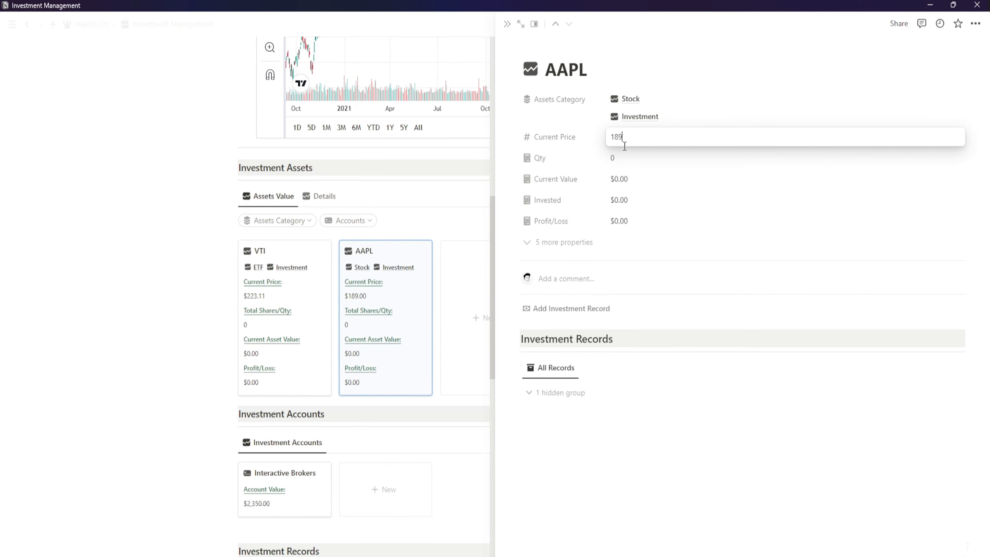
key(Return)
click(507, 24)
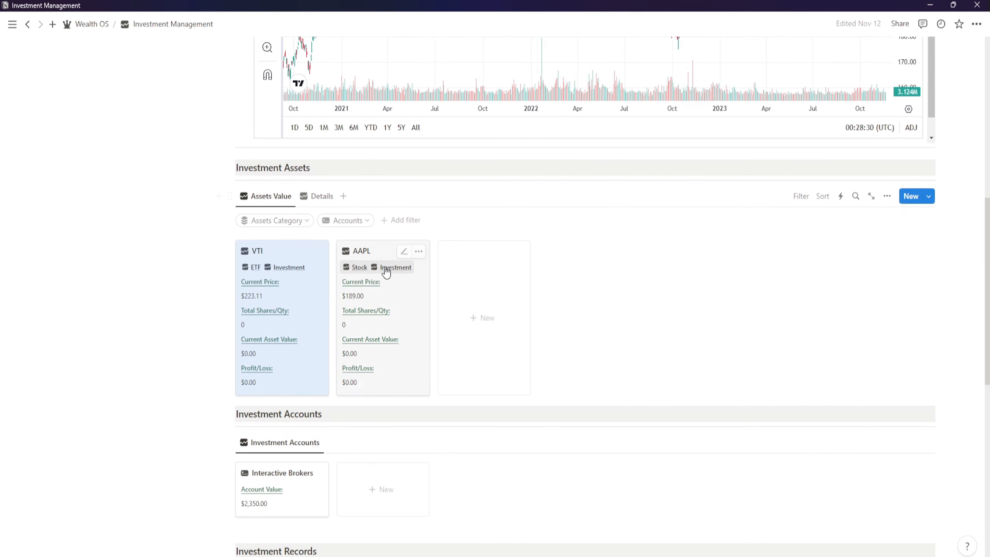
Step: Switch the live chart above the assets to the Apple Inc. symbol AAPL listed on NASDAQ
scroll(479, 314, up, 5)
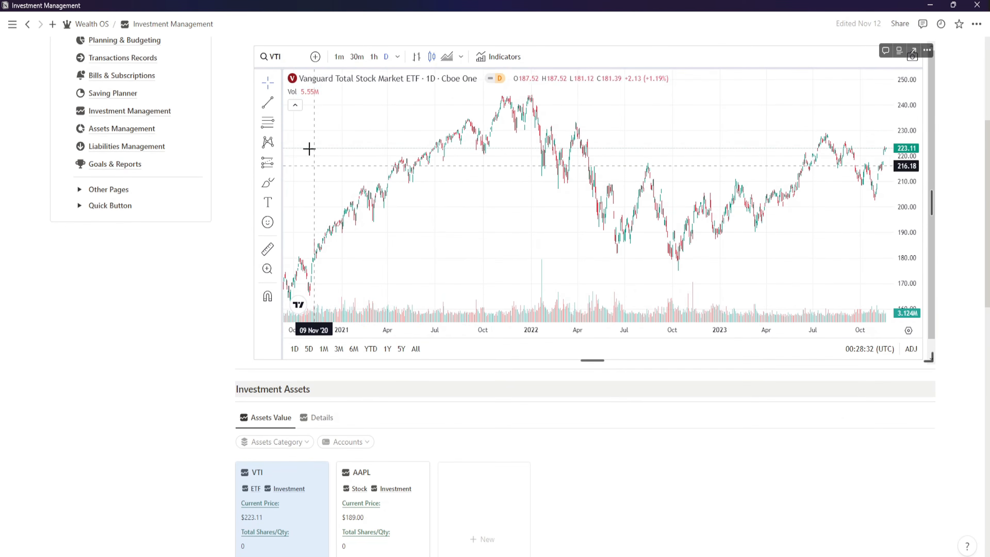
click(296, 62)
text(AAPL)
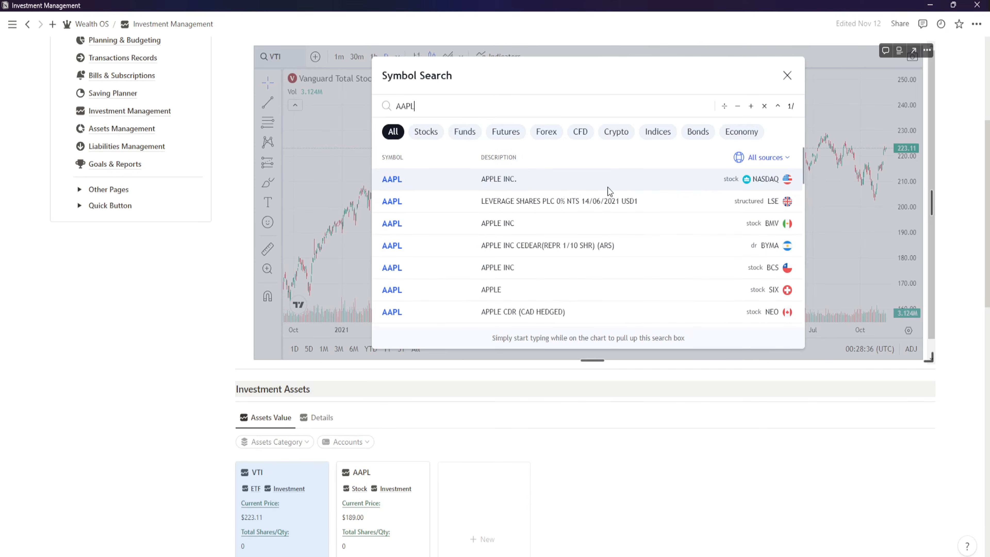
click(609, 190)
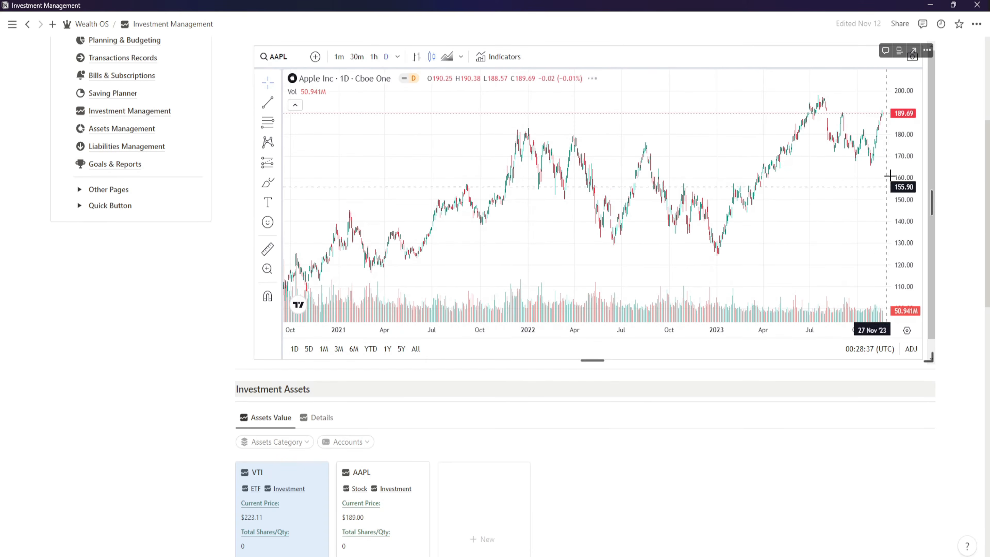
Step: Correct the current price on the AAPL card to $189.69 to match the live chart
scroll(331, 363, down, 4)
click(353, 353)
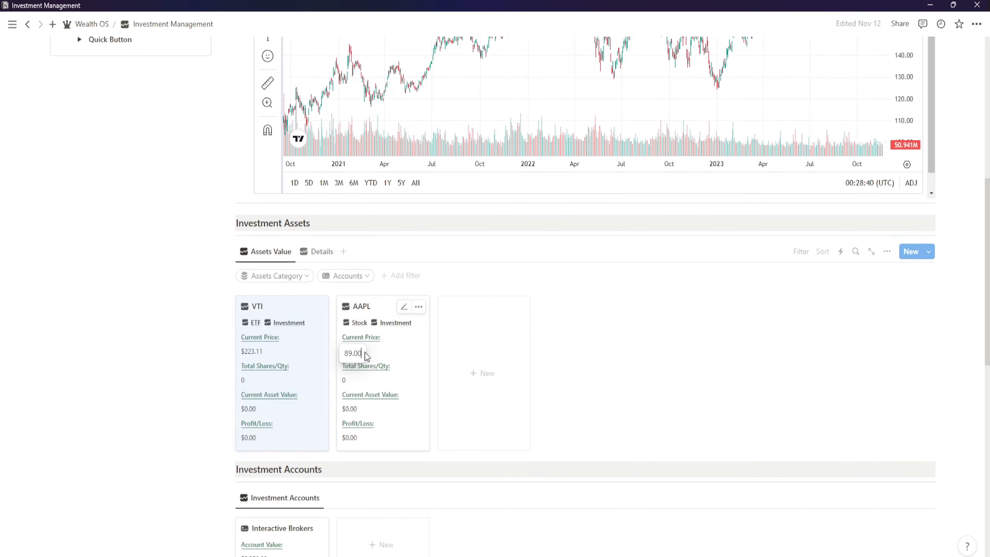
text(69)
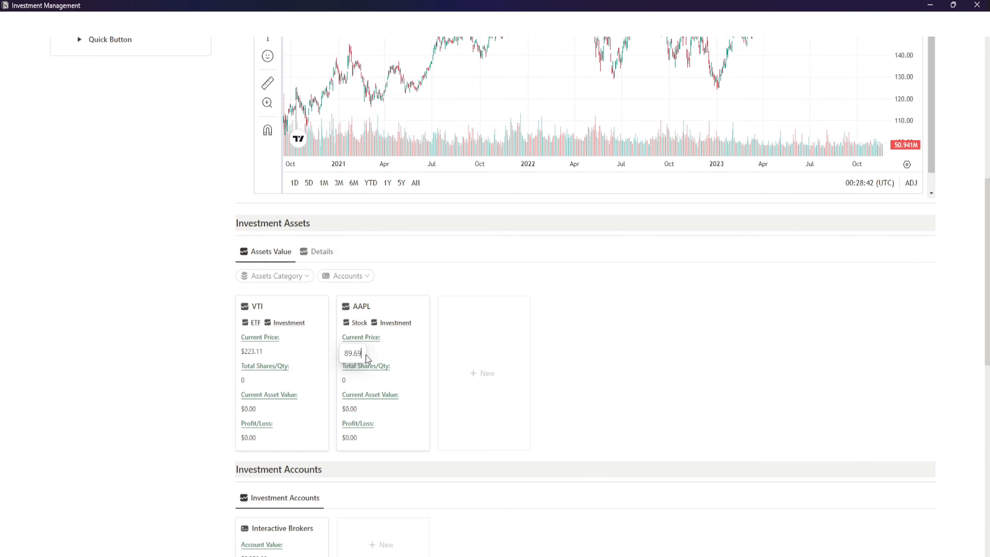
key(Escape)
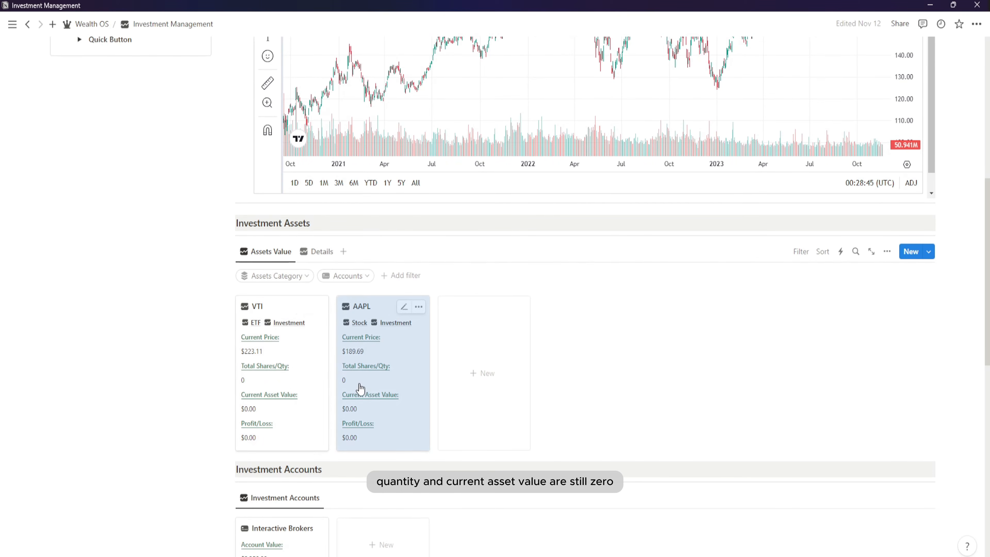
Step: Add an investment record named "Buy VTI" to this month's Investment Records and date it November 18, 2023
scroll(353, 398, down, 1)
scroll(343, 360, down, 2)
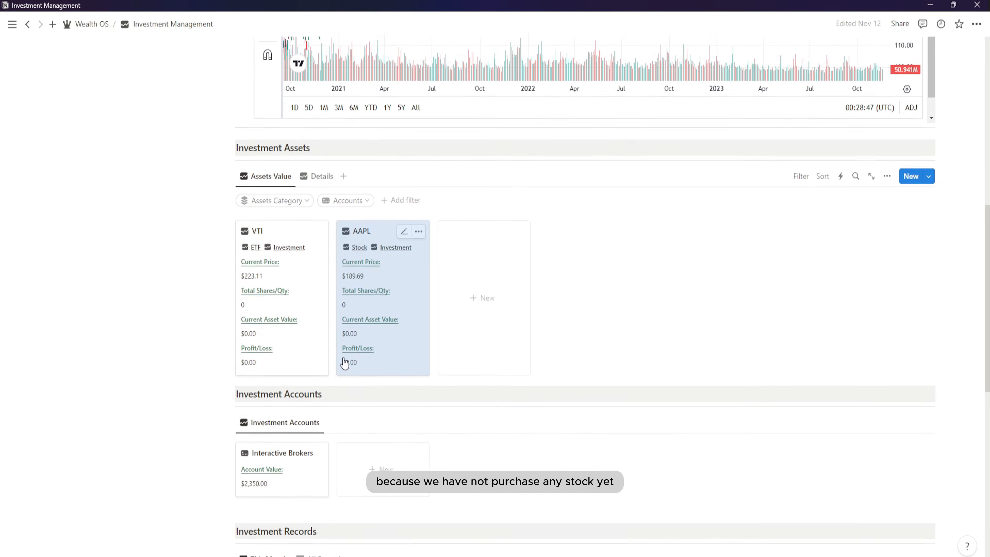
scroll(431, 315, down, 5)
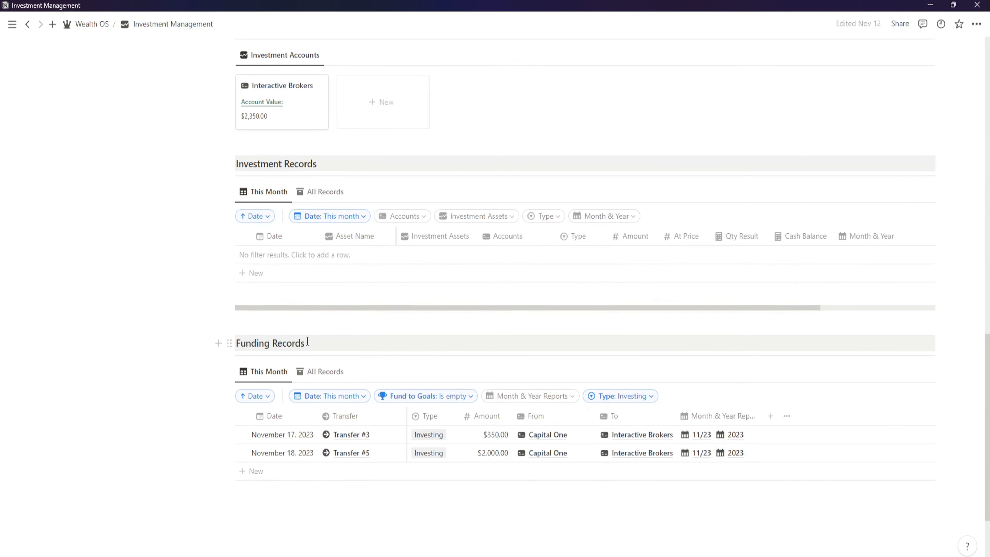
click(271, 274)
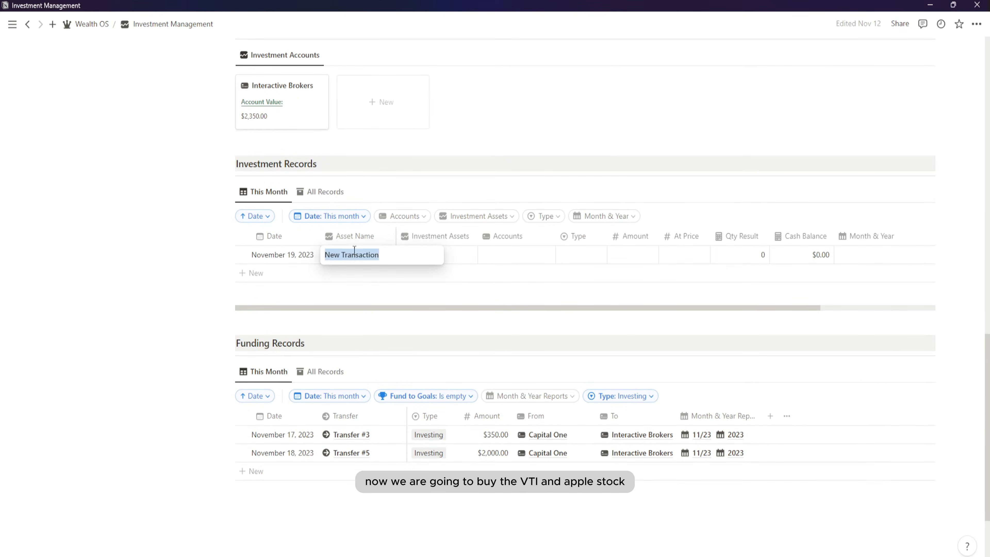
text(Buy VT)
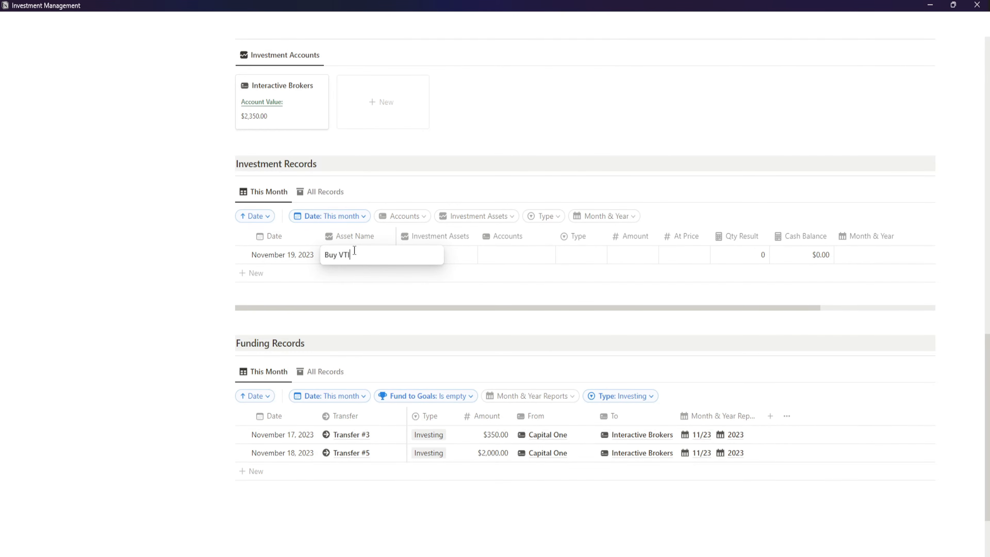
click(297, 255)
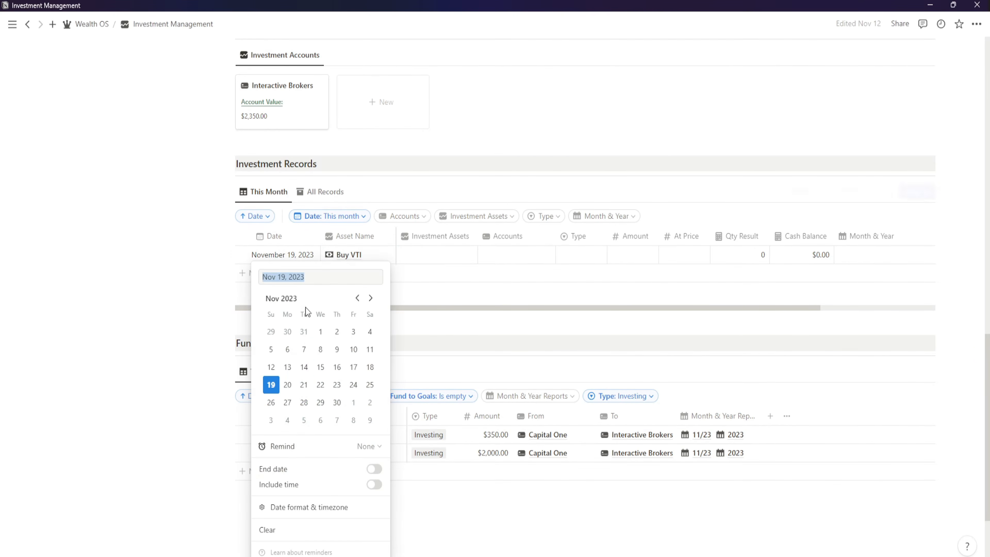
click(370, 367)
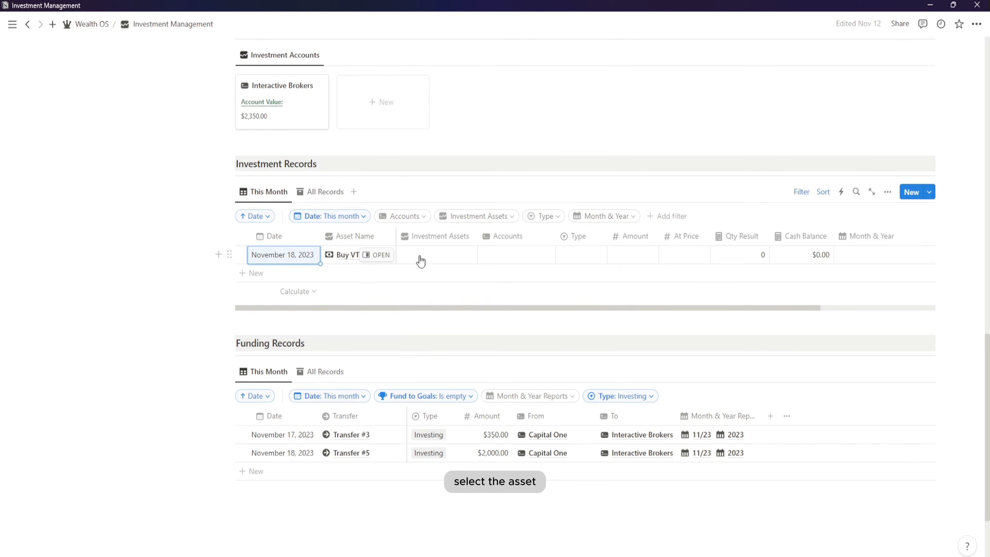
Step: Link the Buy VTI record to the VTI investment asset
click(435, 255)
click(431, 307)
key(Escape)
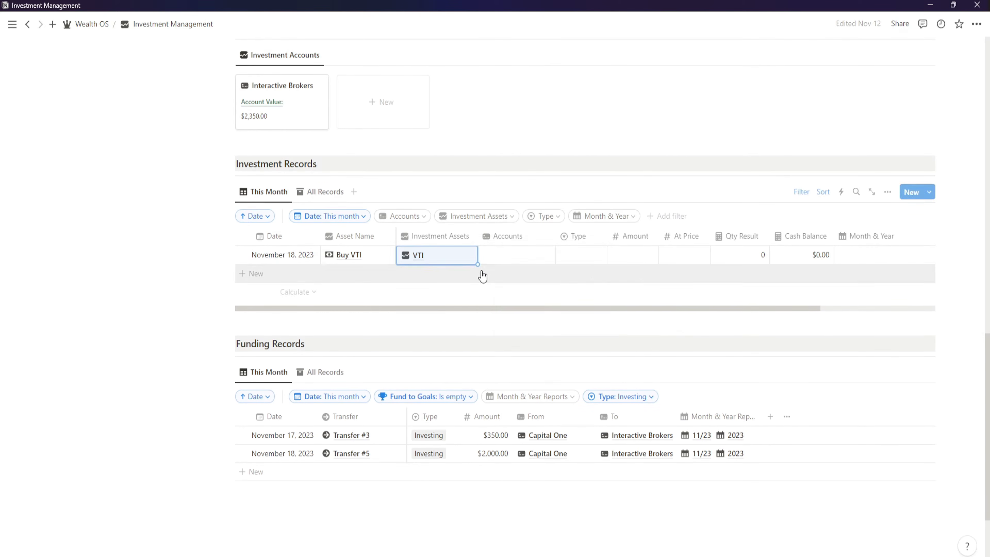
Step: Assign the Interactive Brokers account to the Buy VTI record and set its type to Buy
click(505, 258)
click(522, 327)
key(Escape)
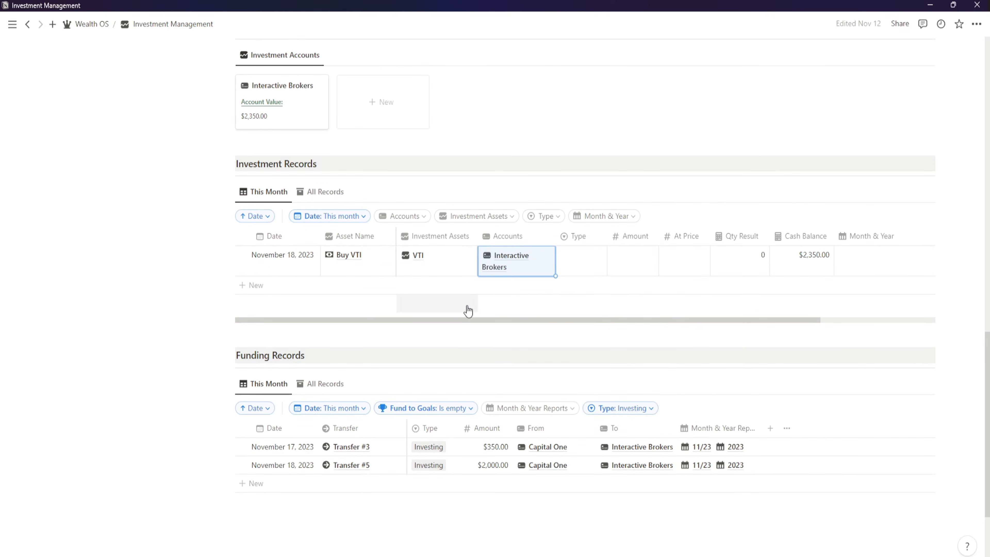
click(590, 269)
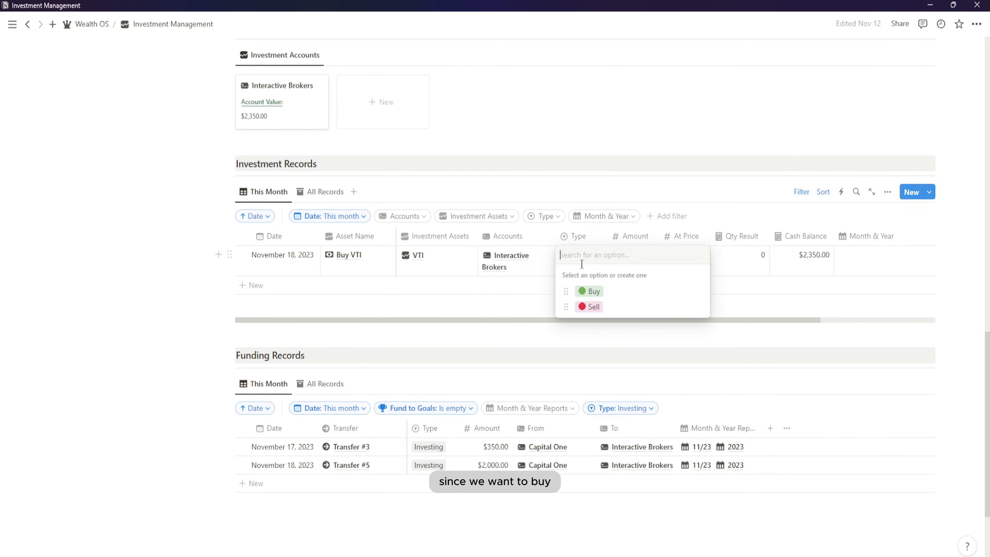
click(593, 289)
click(495, 296)
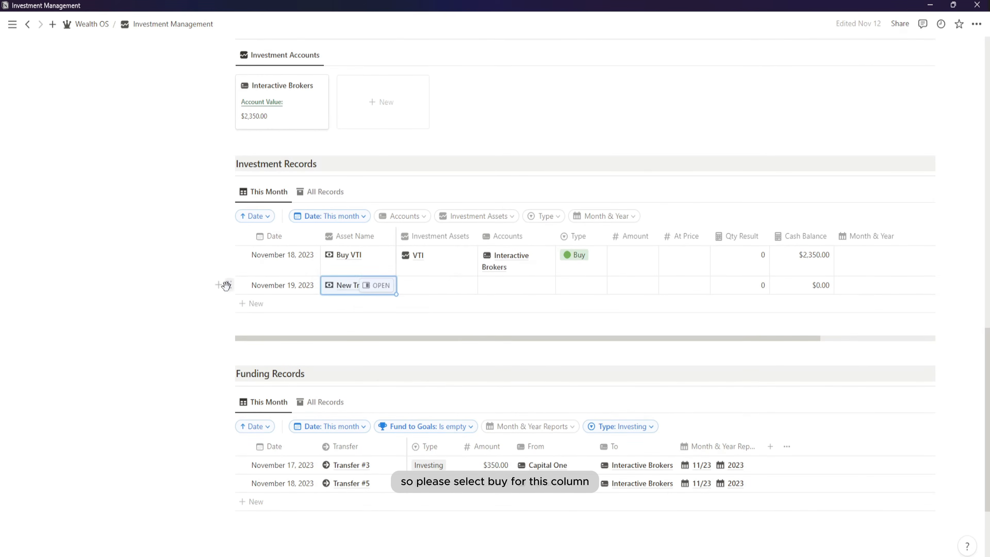
click(228, 286)
click(172, 196)
Step: Open the Amount of the Buy VTI record for editing
click(630, 268)
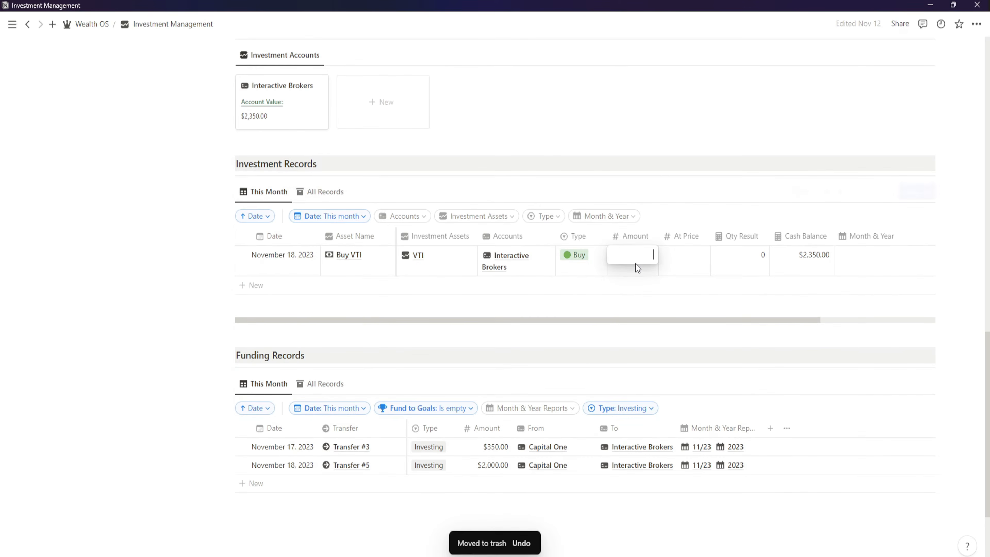
Step: Set the Buy VTI record's amount to $1,000 and its price to $223.11
text(1000)
key(Return)
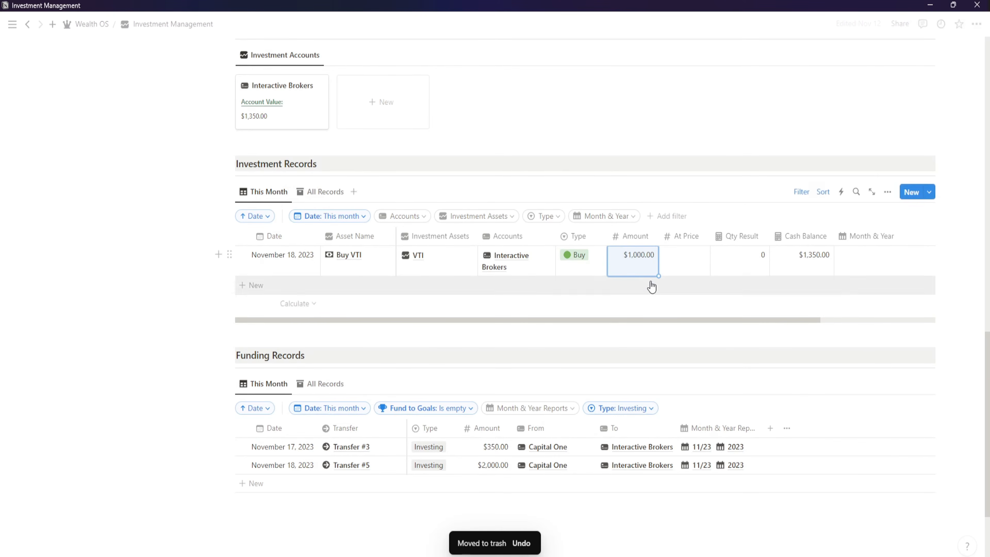
scroll(650, 283, up, 3)
scroll(692, 371, up, 2)
click(691, 435)
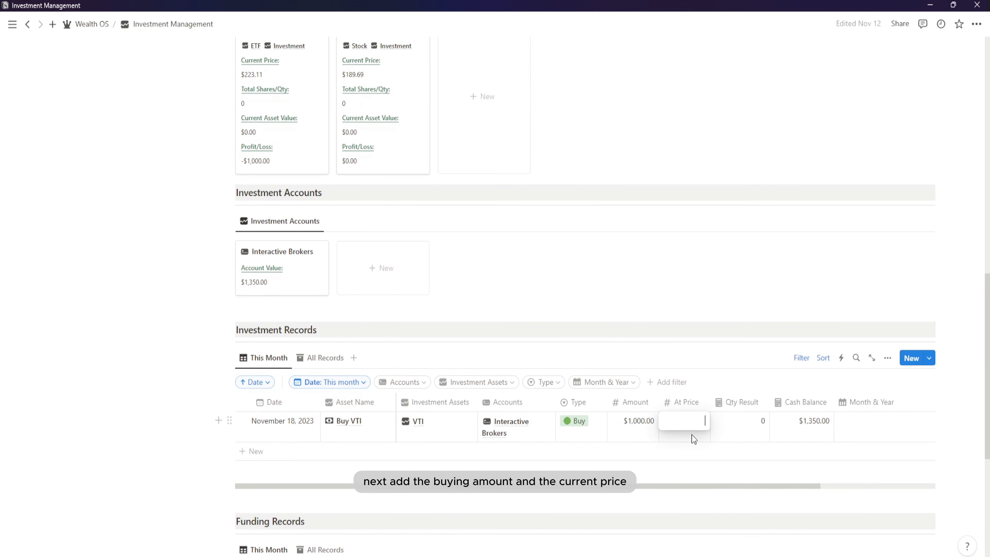
text(223.11)
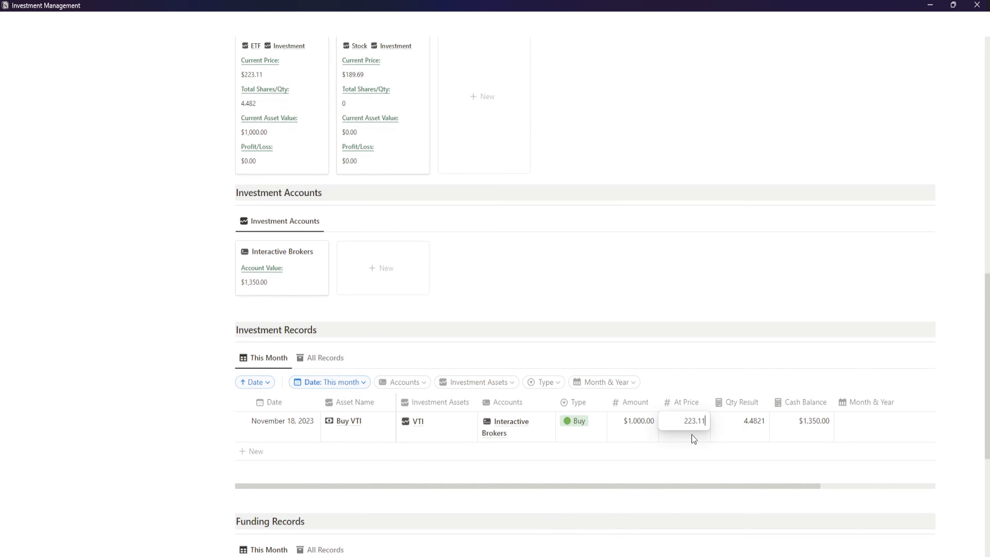
key(Return)
Step: Link the 11/23 and 2023 reports to the Buy VTI record's Month & Year field
click(878, 430)
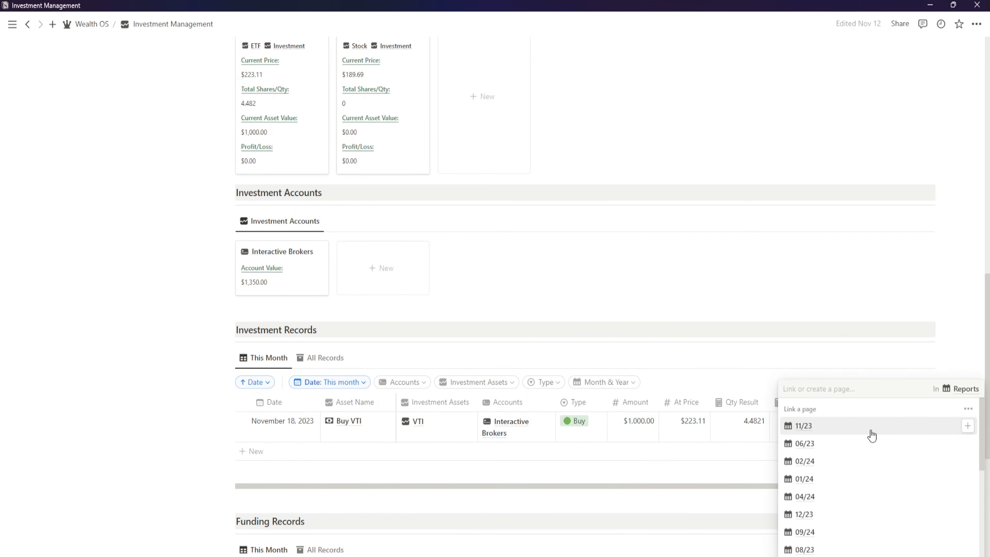
text(1)
click(803, 439)
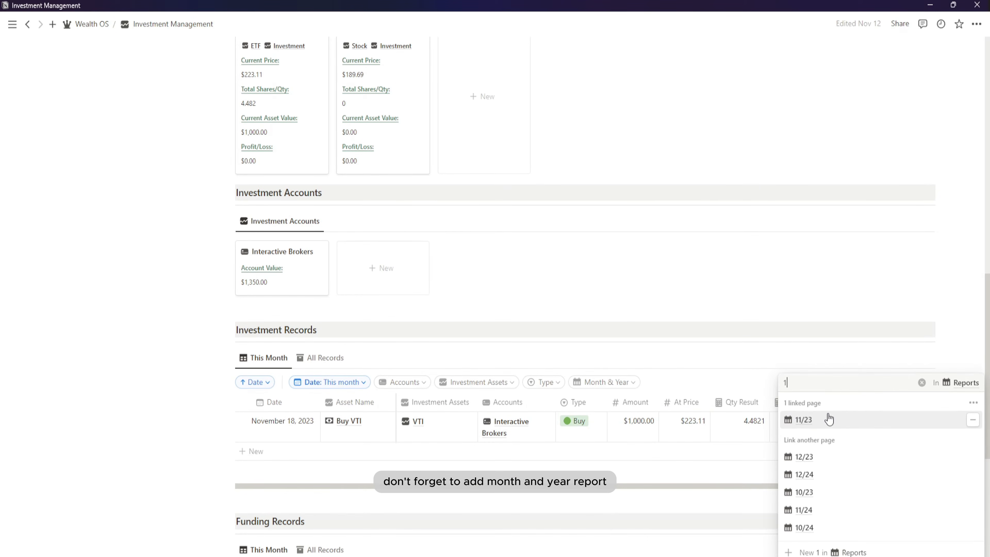
key(BackSpace)
text(2023)
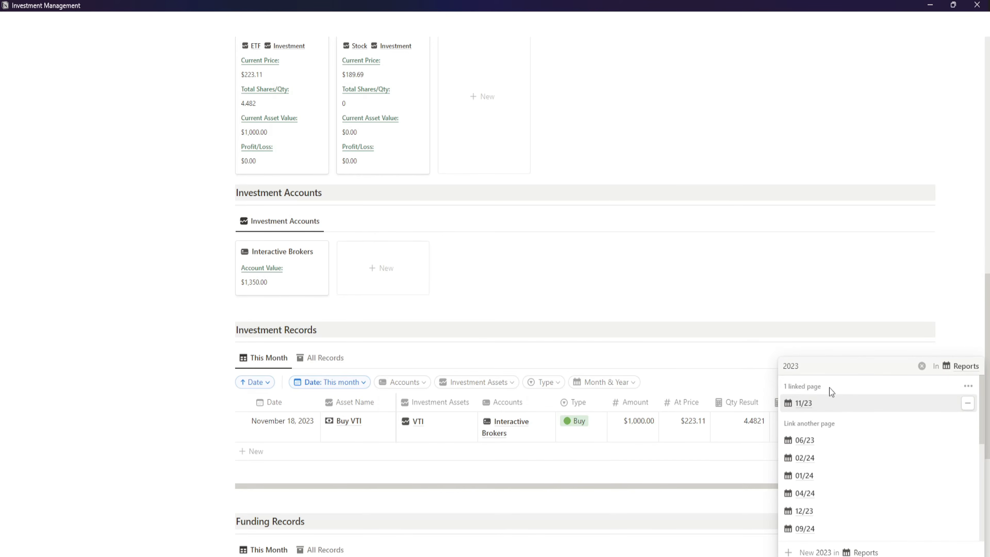
click(836, 362)
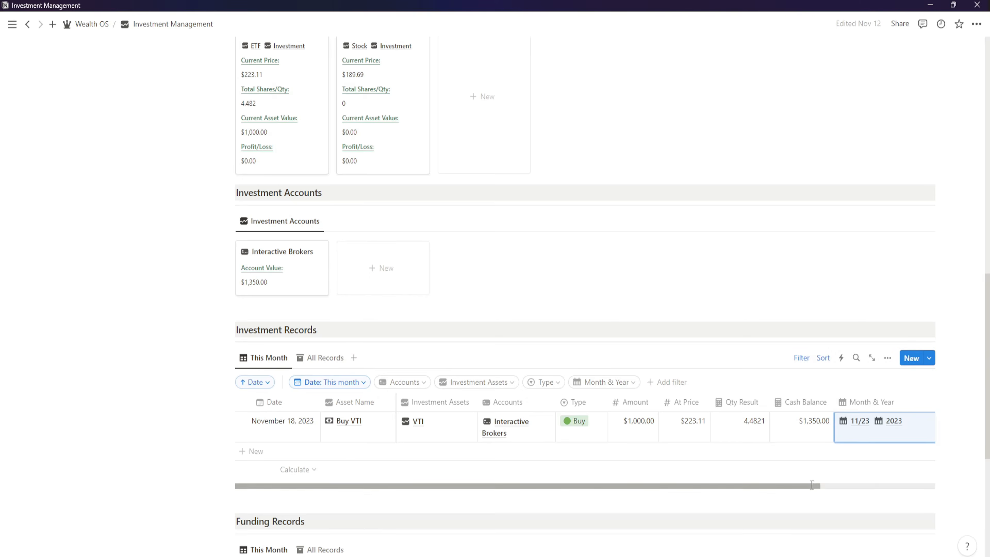
mouse_move(813, 485)
mouse_down()
mouse_move(944, 483)
mouse_move(830, 484)
mouse_up()
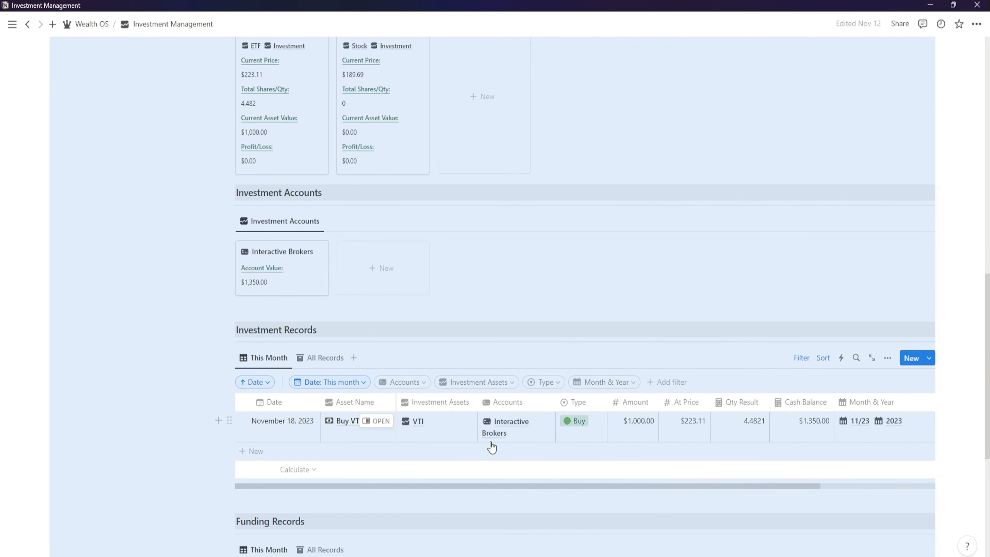
Step: Turn off wrapping of all columns in the layout of the Investment Records This Month table
scroll(877, 305, down, 2)
click(889, 306)
click(901, 385)
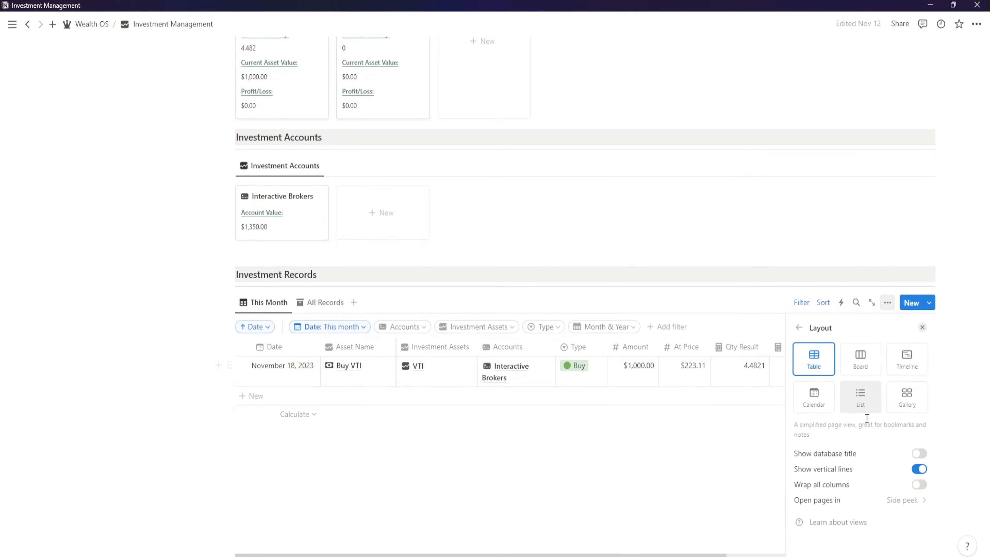
click(920, 471)
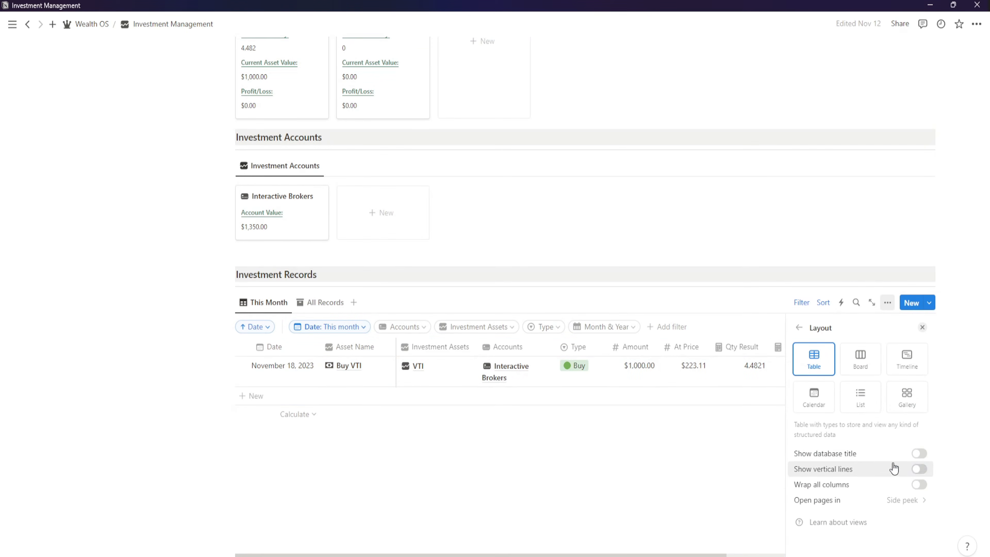
click(924, 470)
click(922, 485)
click(921, 485)
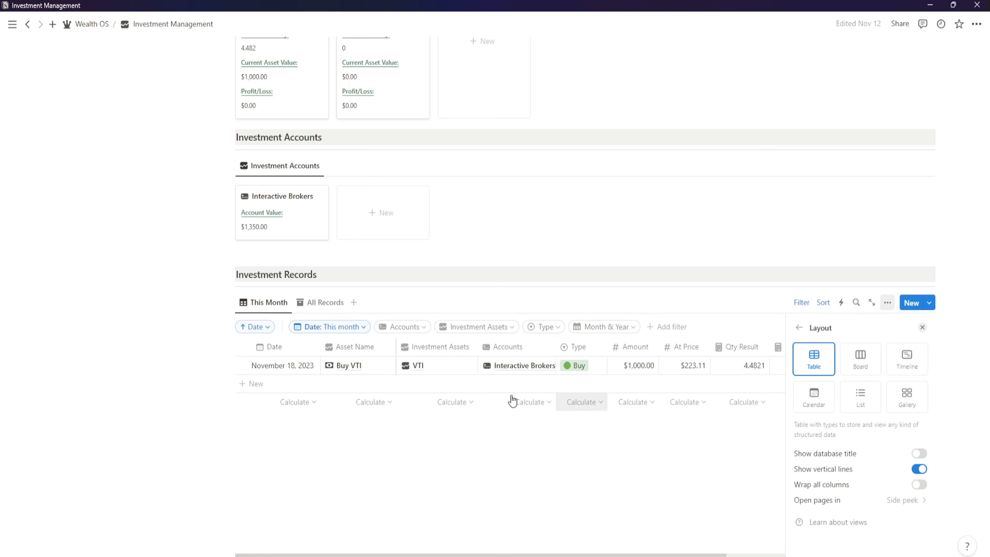
click(799, 328)
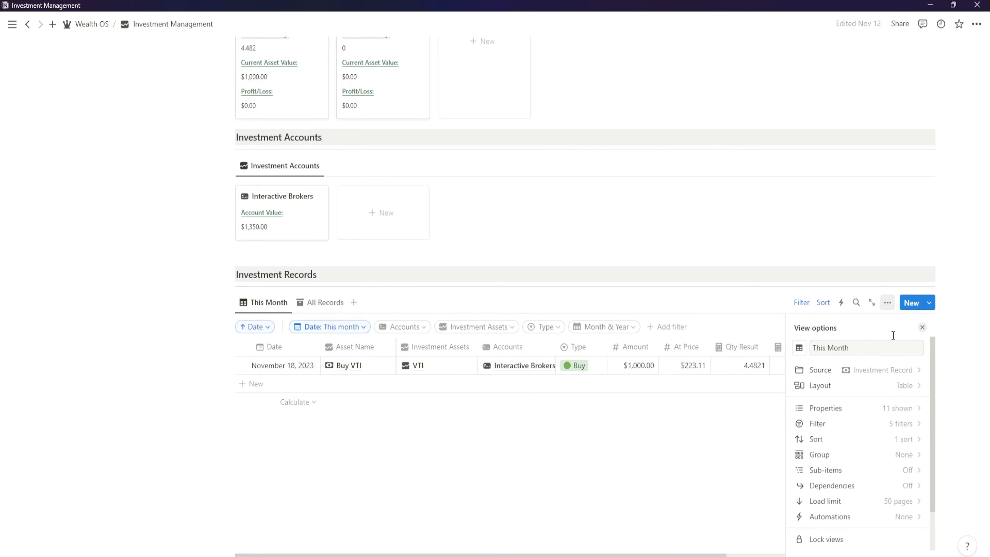
click(922, 327)
Step: Add an investment record named "Buy AAPL" and date it November 18, 2023
click(292, 384)
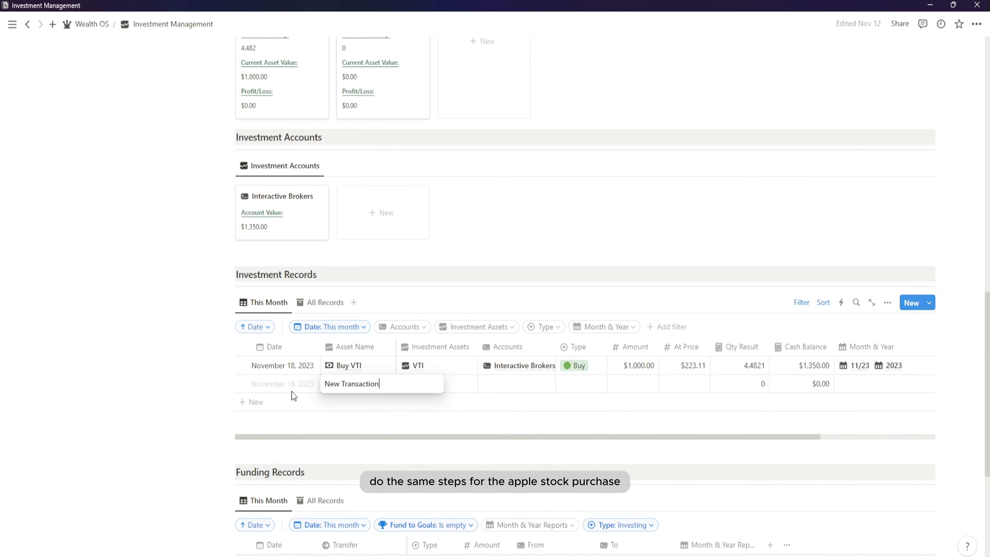
text(Bu)
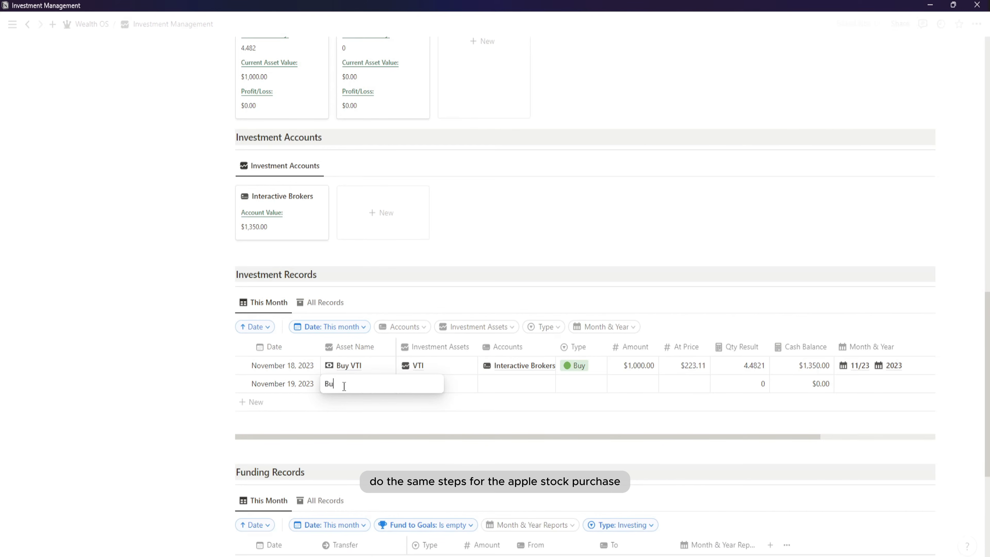
text(y AAPL)
key(Return)
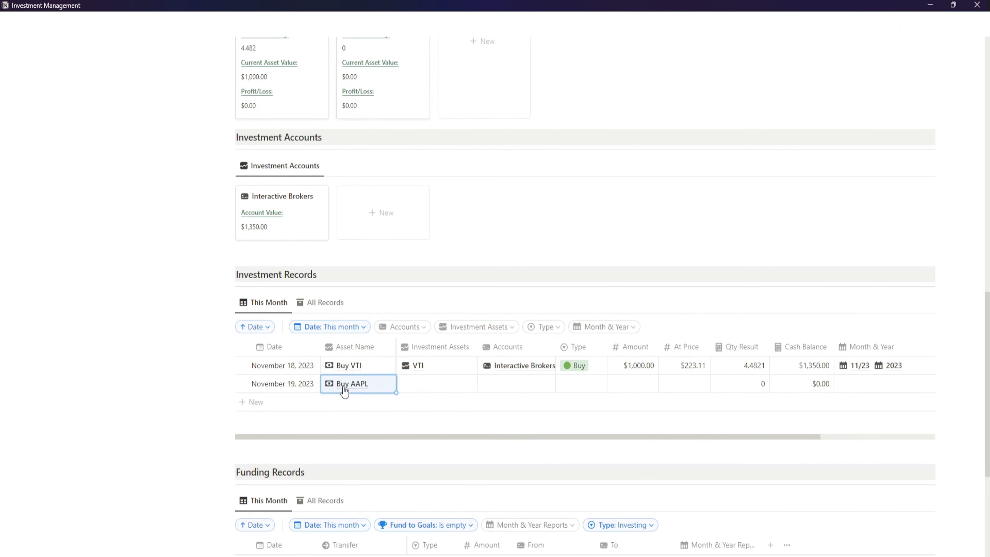
click(273, 384)
click(370, 196)
key(Escape)
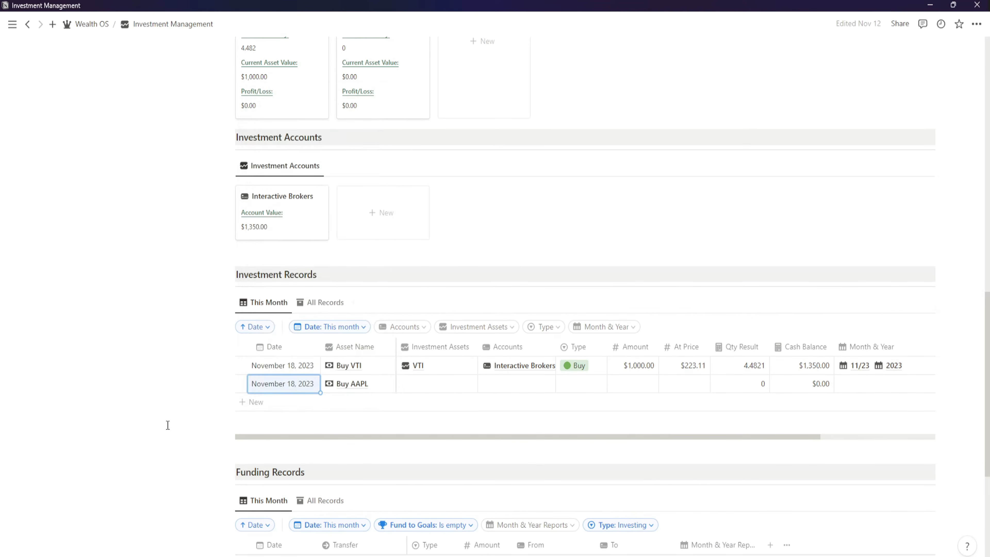
Step: Link the Buy AAPL record to the AAPL investment asset and the Interactive Brokers account
click(415, 384)
click(422, 421)
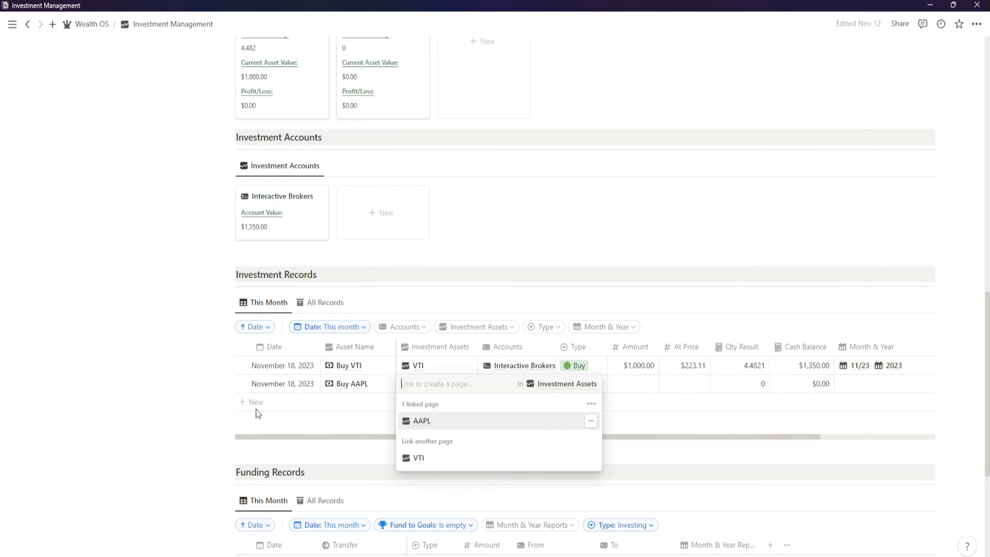
click(205, 415)
click(505, 384)
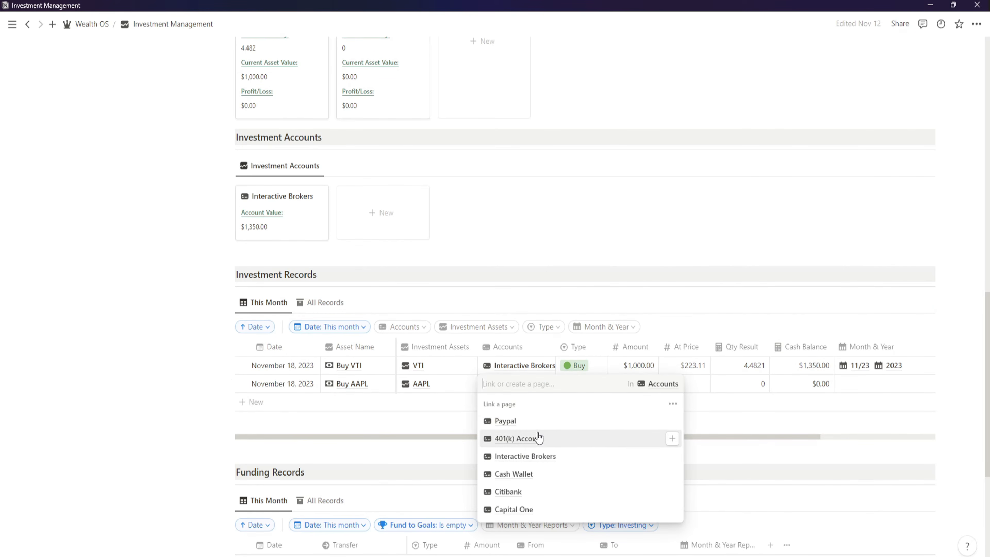
click(536, 456)
key(Escape)
Step: Record the AAPL transaction as a Buy of $1,000 at a price of $189
click(574, 383)
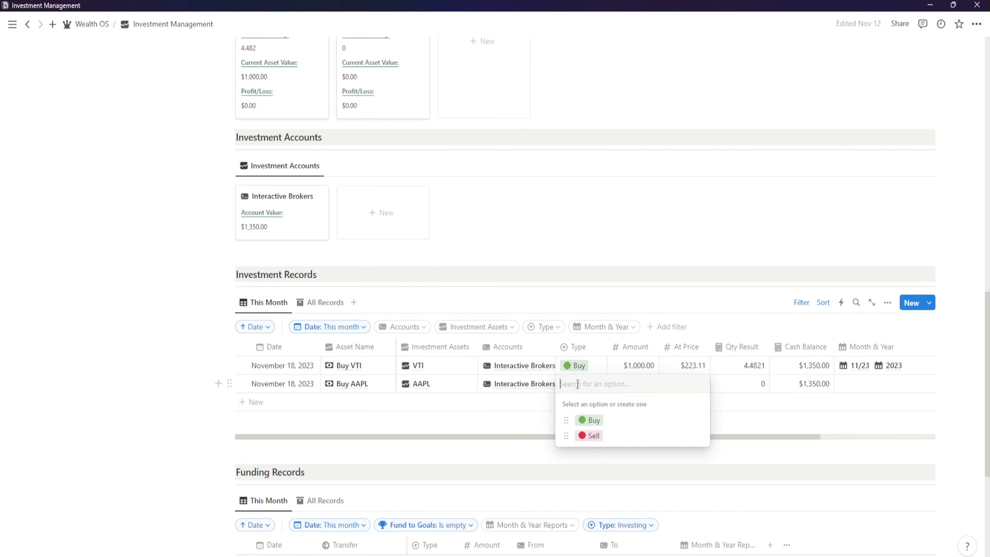
click(592, 425)
click(640, 384)
text(1000)
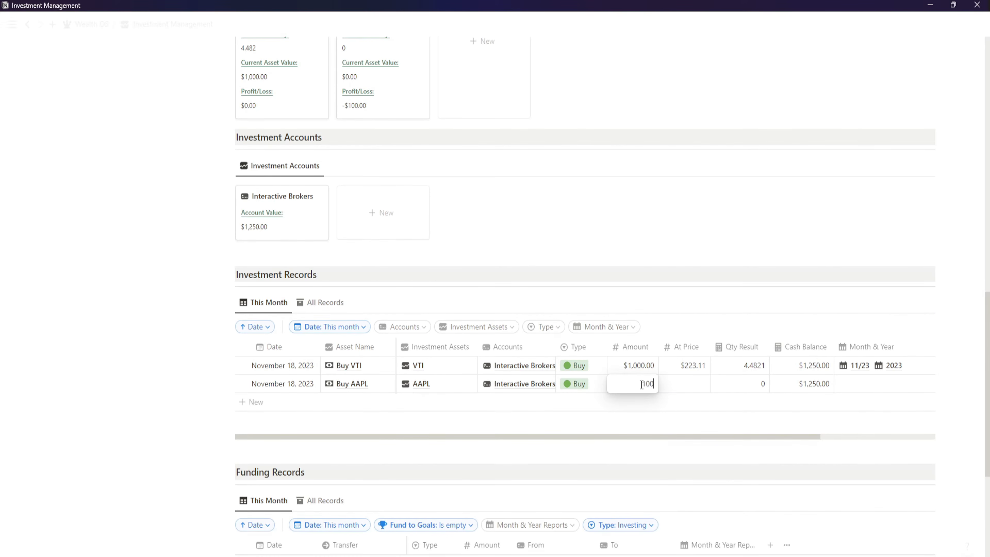
key(Return)
click(691, 382)
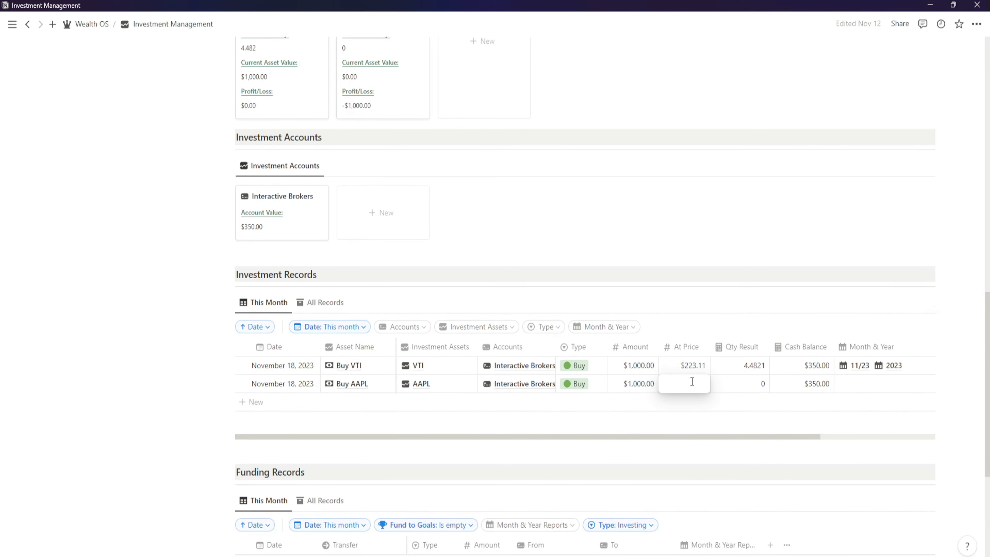
text(189)
key(Return)
Step: Copy the Buy VTI record's Month & Year links, 11/23 and 2023, down to the Buy AAPL record
click(913, 372)
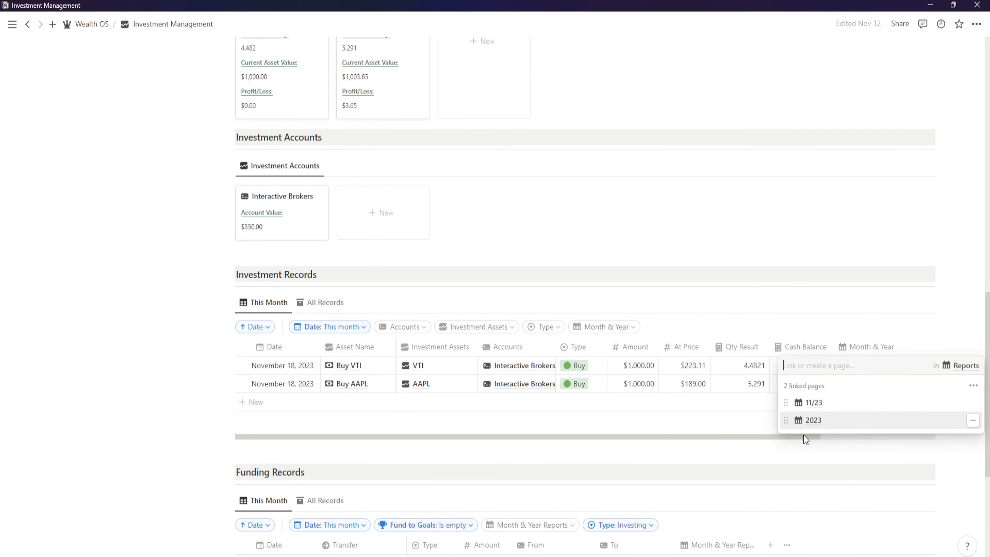
key(Escape)
drag(818, 436, 881, 436)
click(851, 367)
click(728, 438)
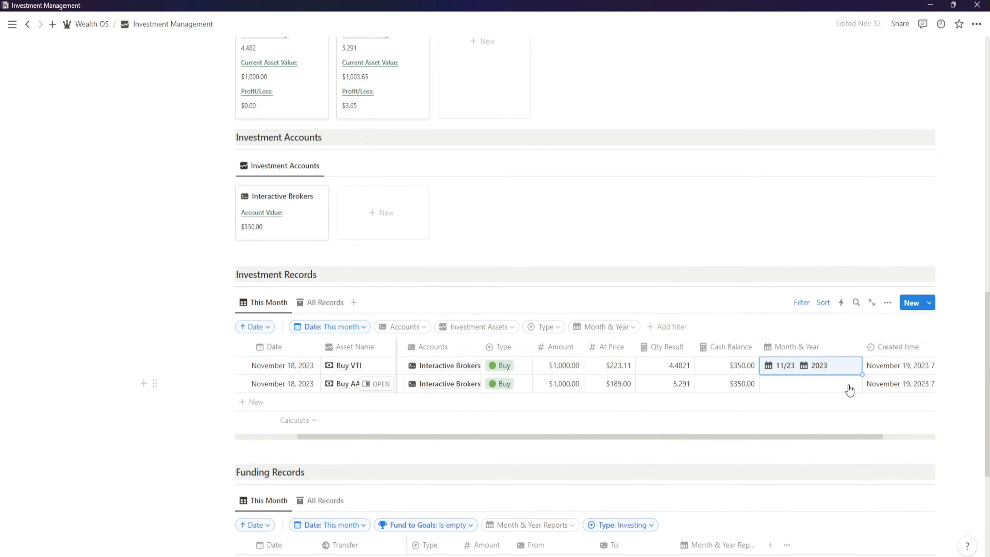
drag(862, 375, 862, 394)
drag(750, 436, 393, 431)
click(79, 375)
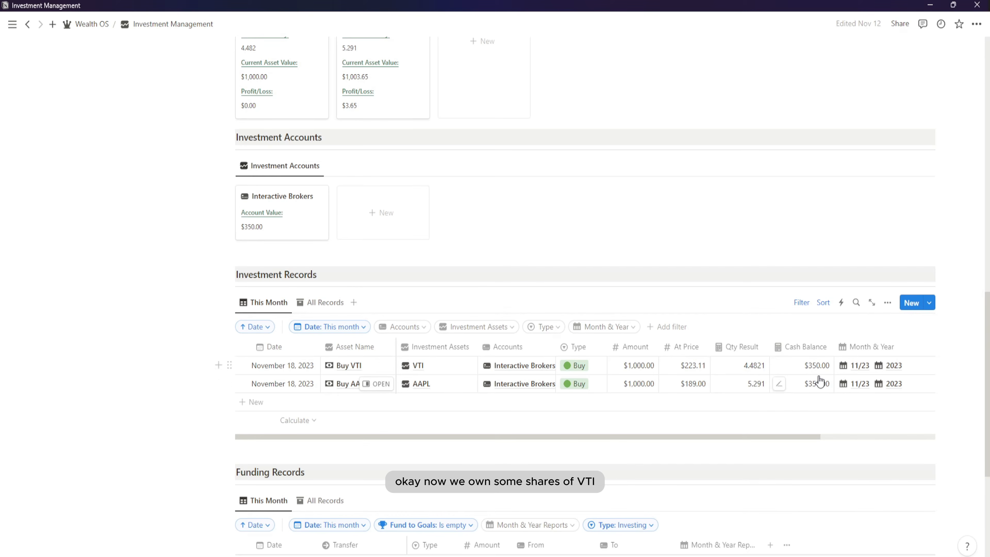
Step: Correct the Buy AAPL record's price to $189.69 to match the current price on the AAPL asset card
drag(767, 437, 641, 434)
scroll(397, 406, up, 5)
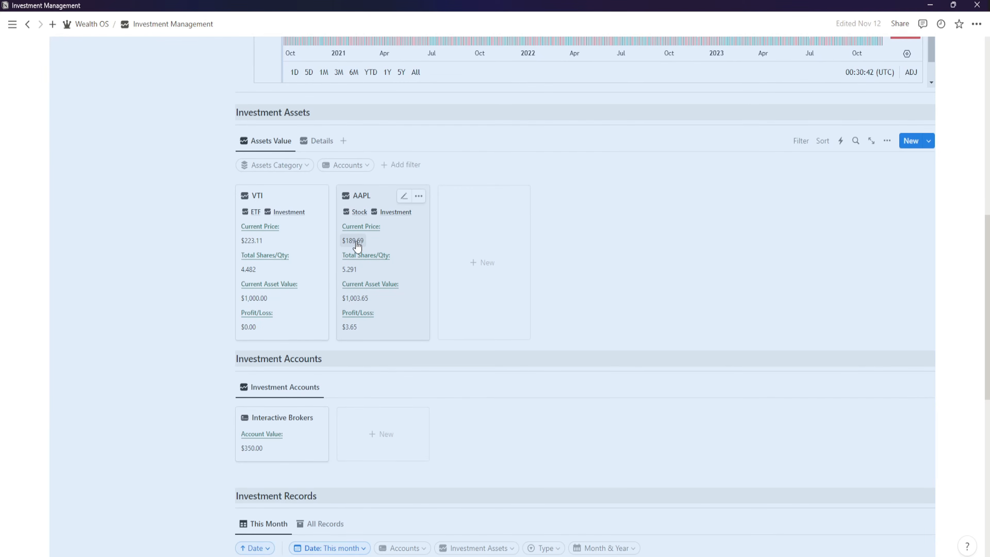
scroll(610, 392, down, 4)
click(692, 439)
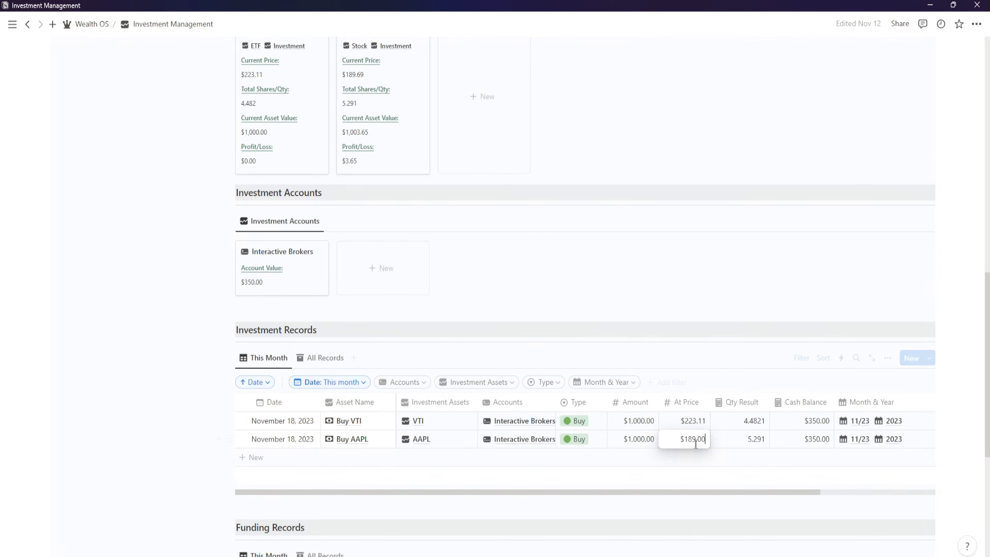
drag(698, 439, 708, 442)
text(69)
key(Return)
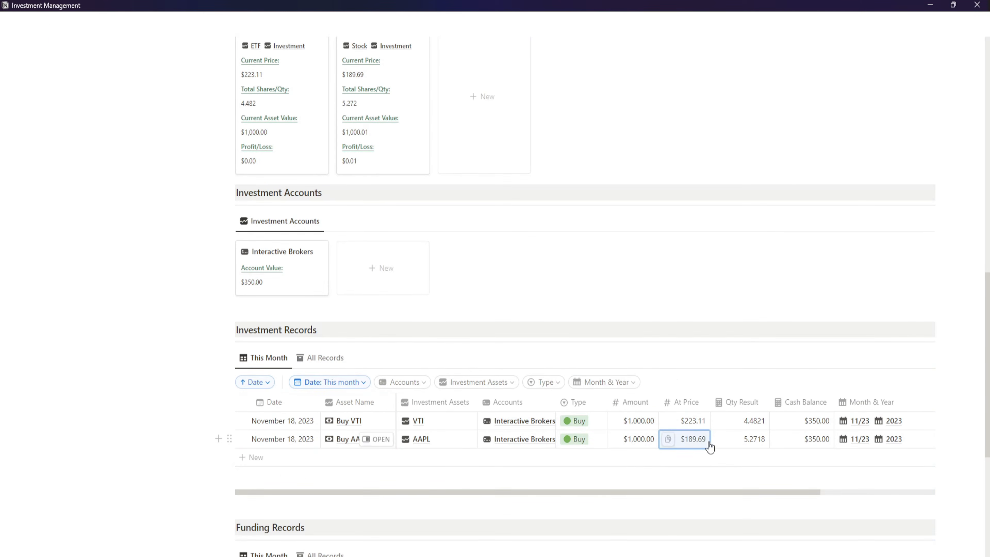
Step: Compare Apple's latest price in the embedded chart with the values on the AAPL asset card
scroll(744, 471, up, 2)
scroll(380, 462, up, 10)
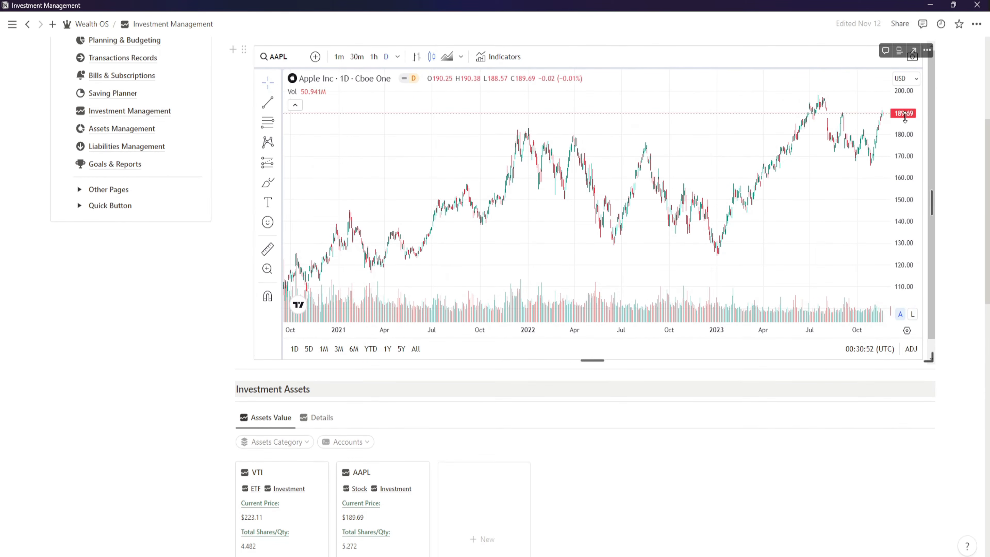
scroll(464, 316, down, 3)
scroll(372, 405, down, 1)
scroll(439, 422, down, 4)
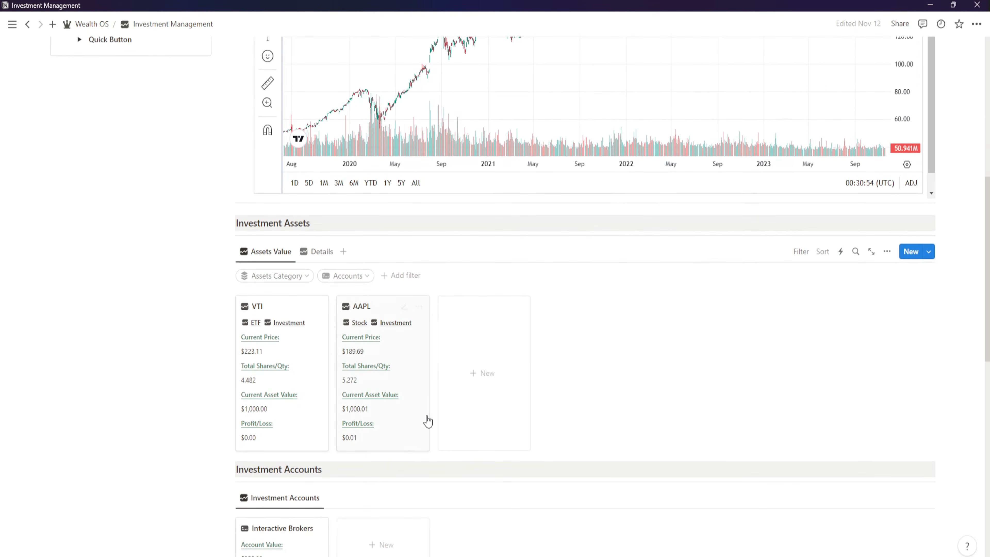
scroll(417, 413, down, 2)
scroll(414, 415, up, 3)
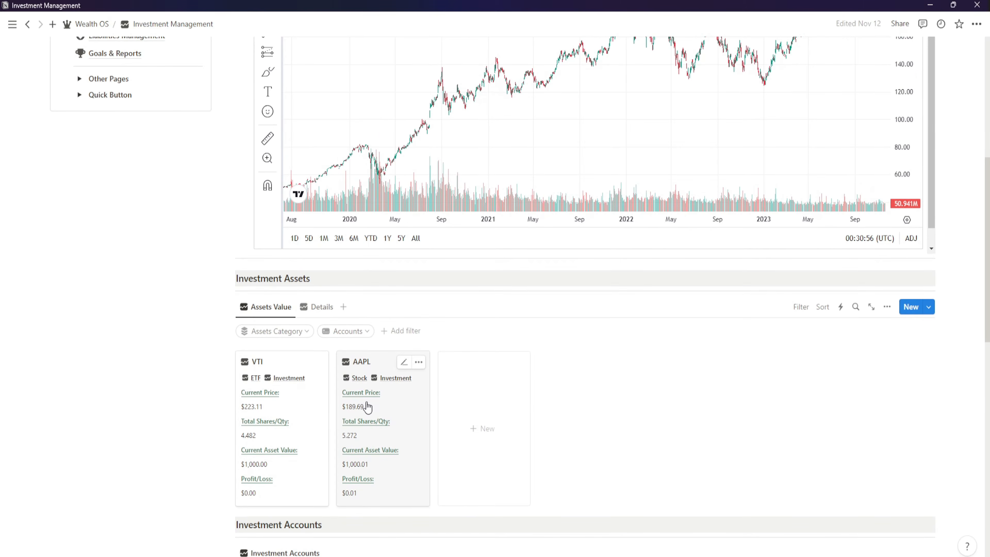
scroll(367, 407, down, 2)
Step: Set the current price on the AAPL asset card to $200
click(356, 352)
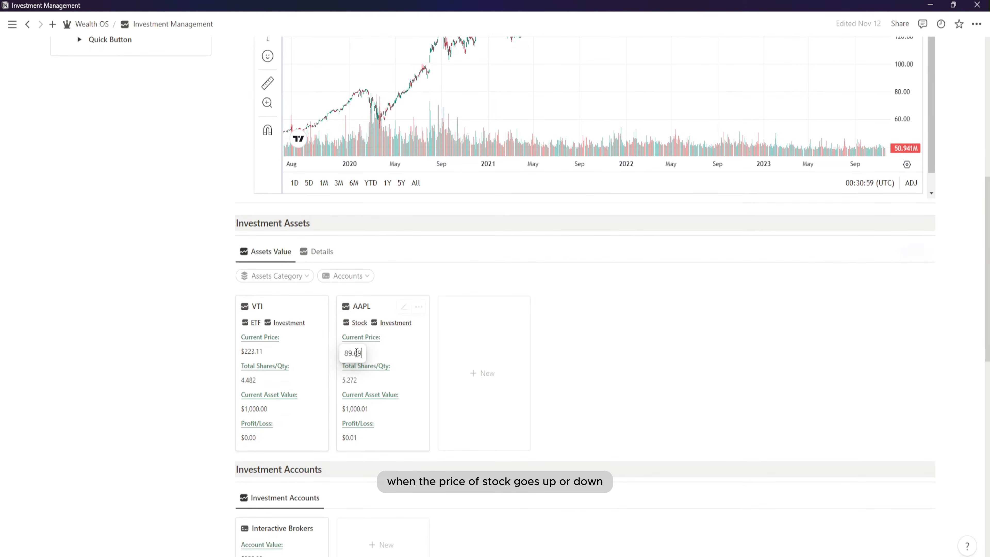
text(200)
key(Escape)
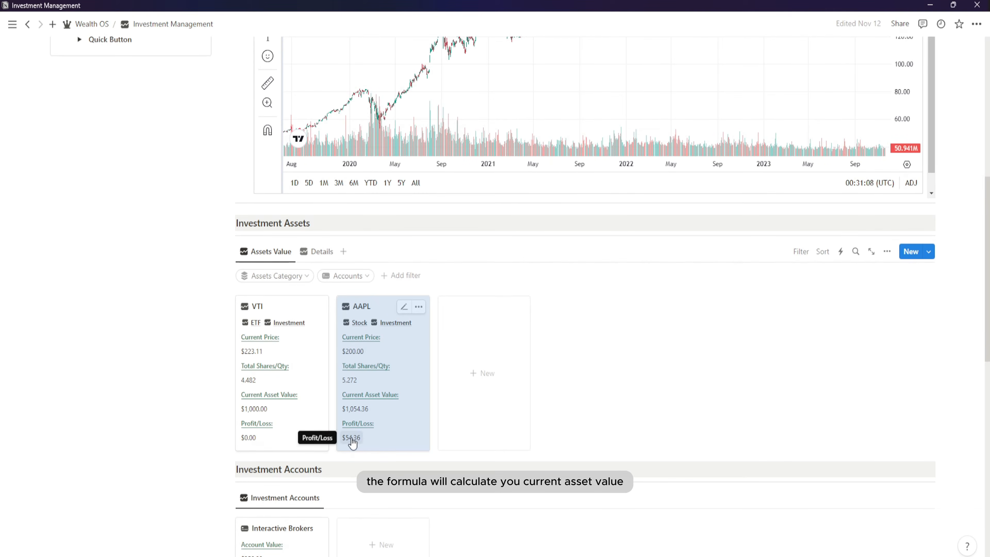
Step: Restore the AAPL asset card's current price to $189.69
click(357, 350)
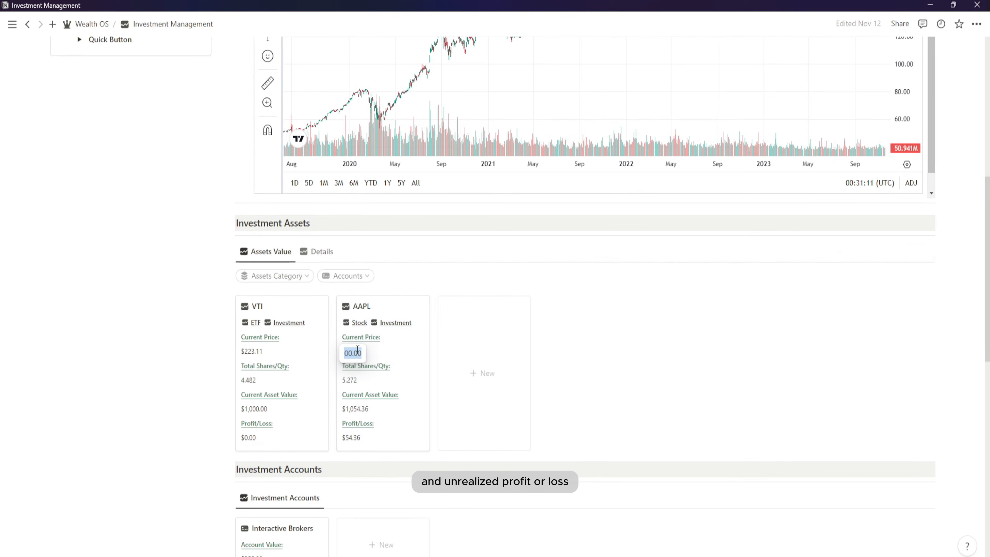
text(189)
text(.69)
key(Escape)
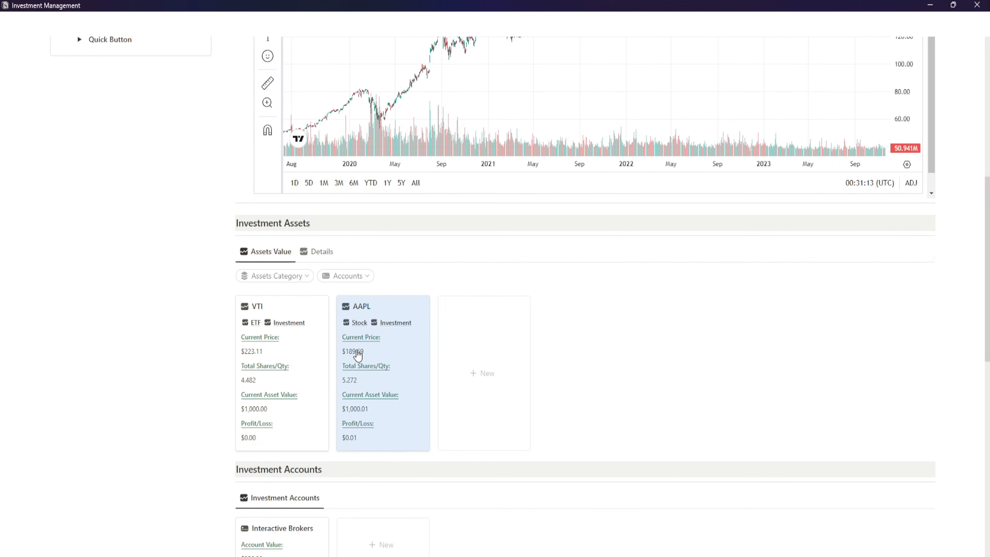
scroll(524, 433, up, 4)
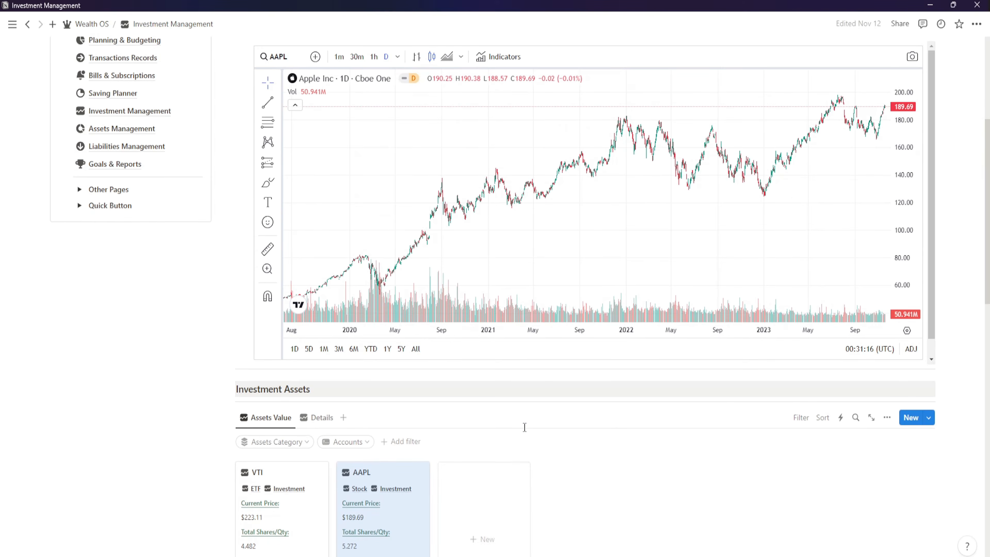
Step: Review the investment accounts, investment records and funding records, and collapse the Live Chart section
scroll(525, 433, down, 10)
scroll(525, 428, down, 5)
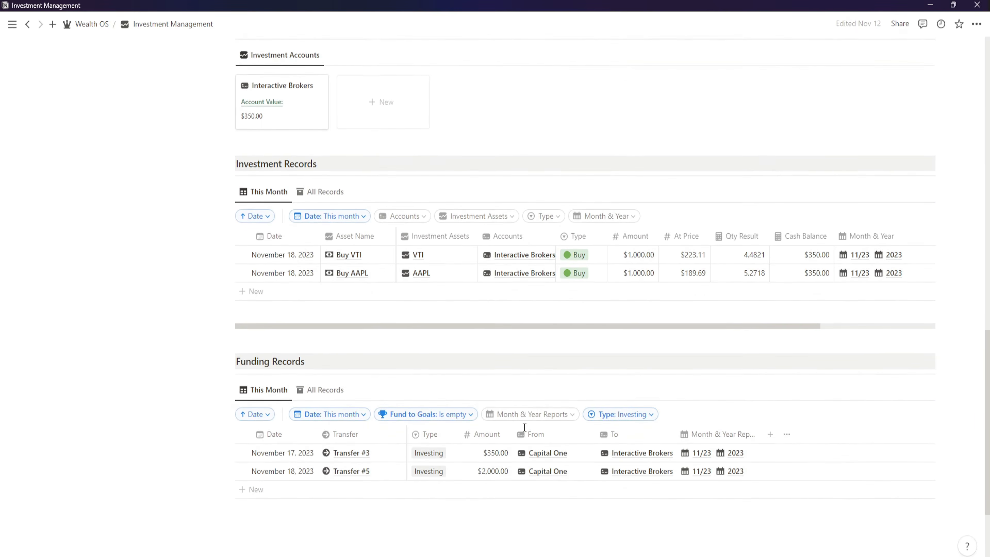
scroll(545, 392, up, 3)
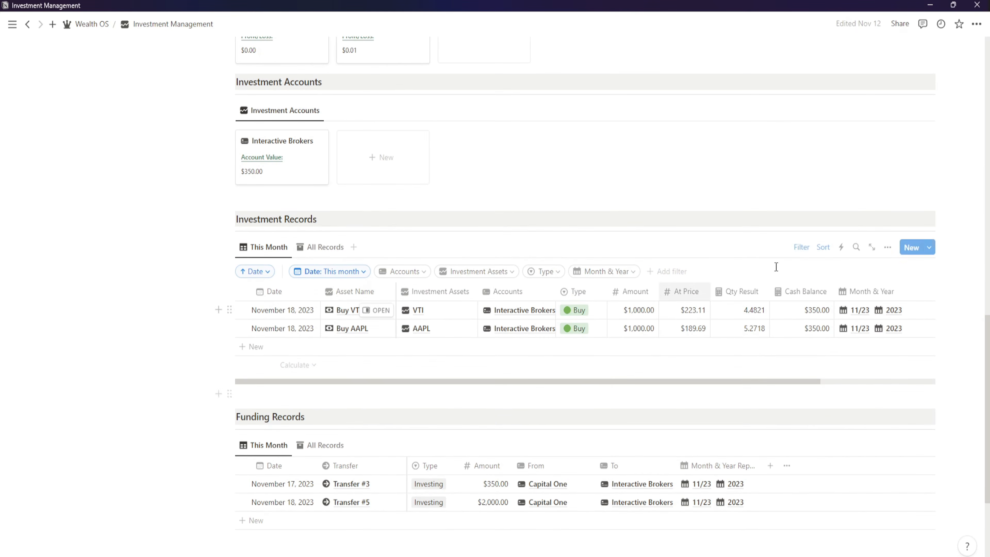
scroll(579, 309, up, 9)
scroll(580, 309, up, 10)
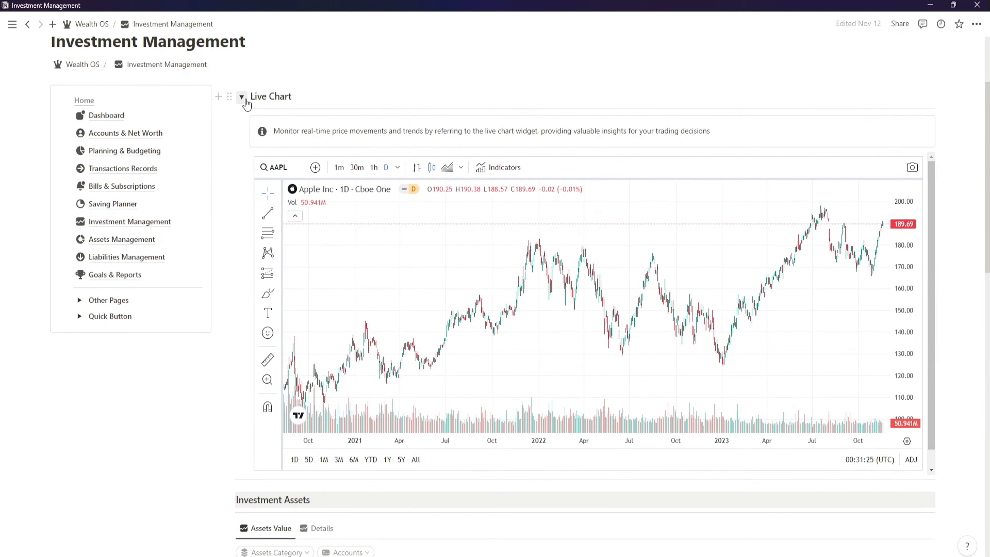
click(245, 99)
scroll(442, 312, down, 10)
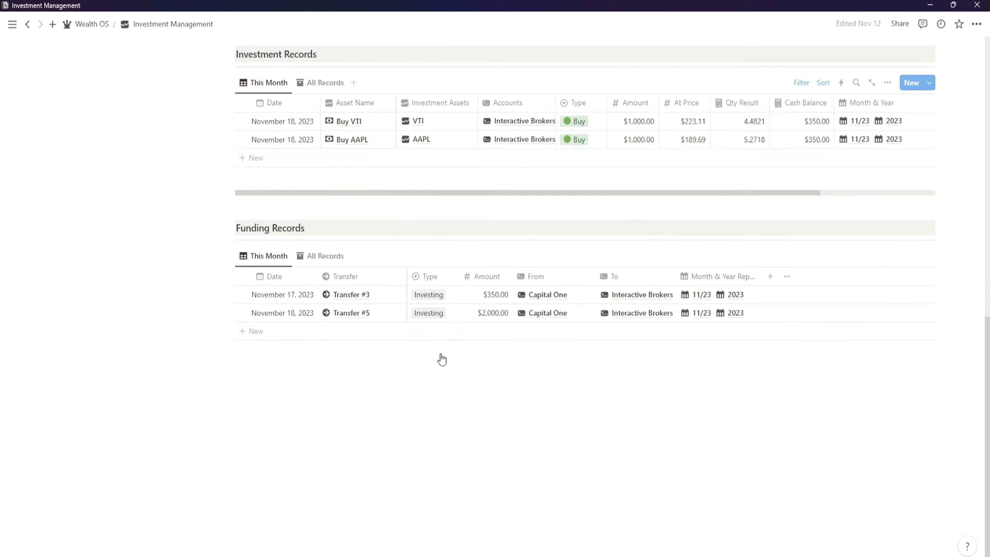
scroll(442, 359, up, 10)
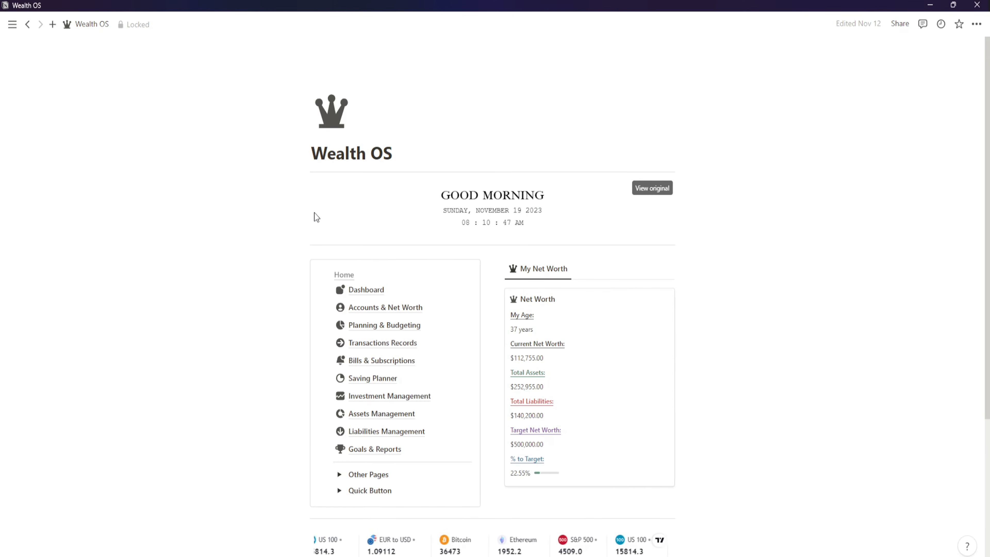
Step: Go to the Assets Management page and set the current valuation of Land 3.5 Acre to $45,000
scroll(313, 227, down, 3)
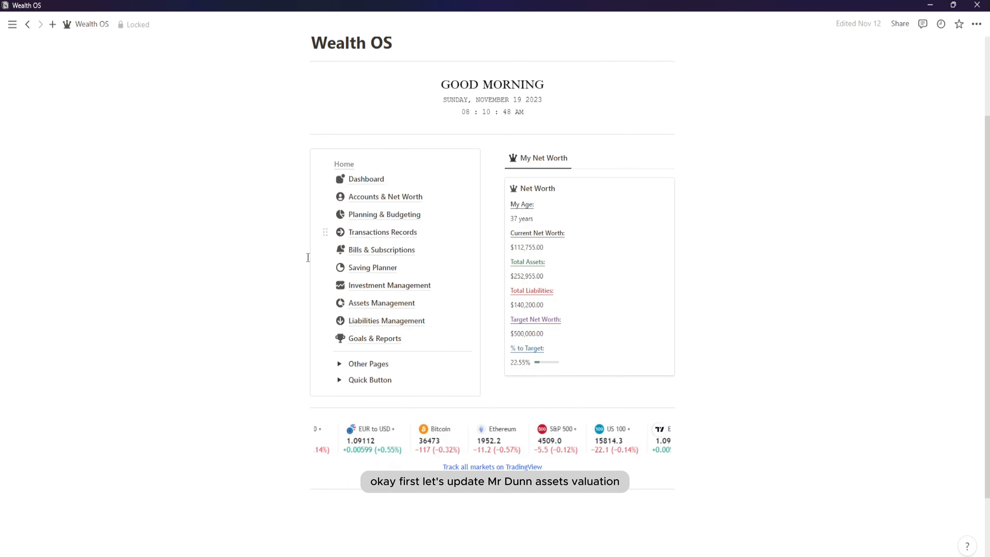
click(381, 304)
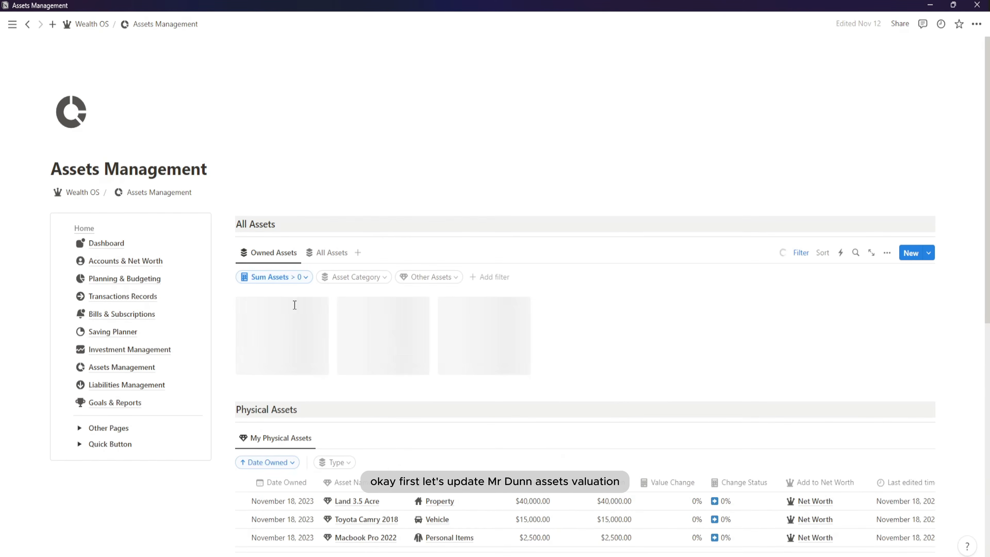
scroll(288, 308, down, 6)
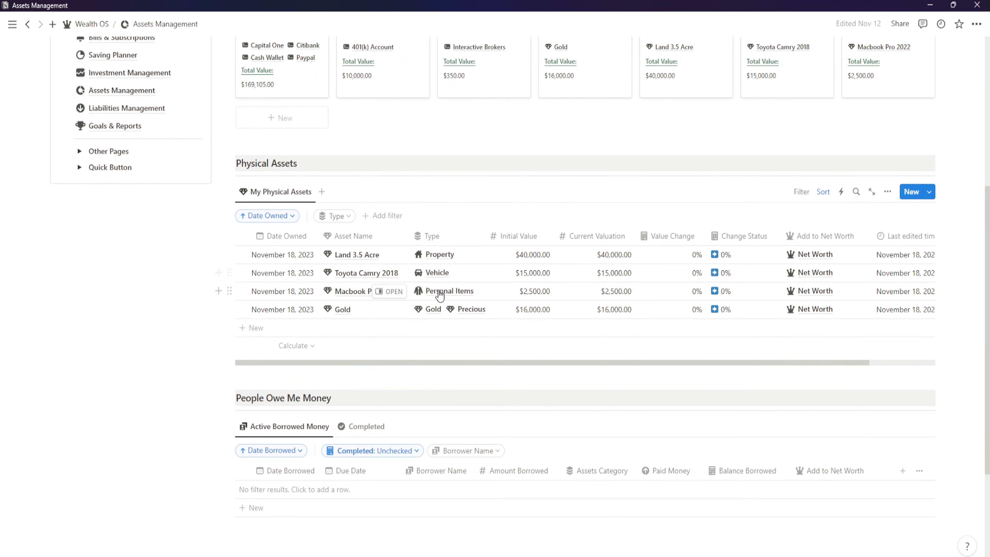
double_click(616, 259)
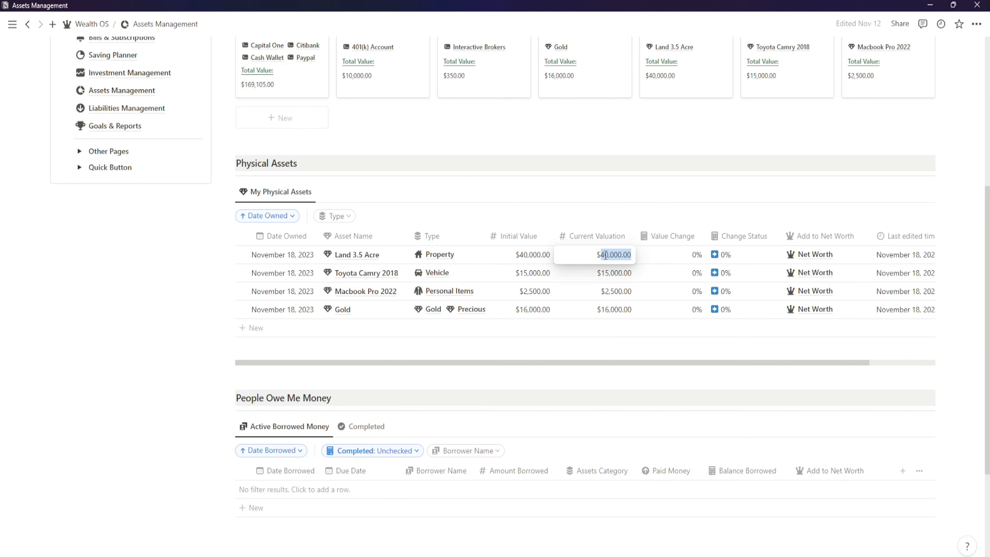
text(45)
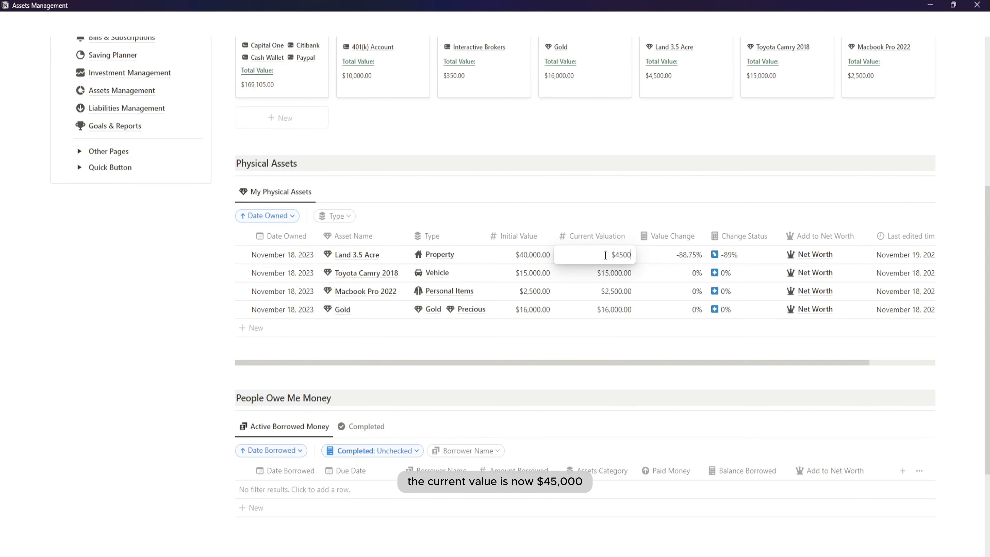
key(Return)
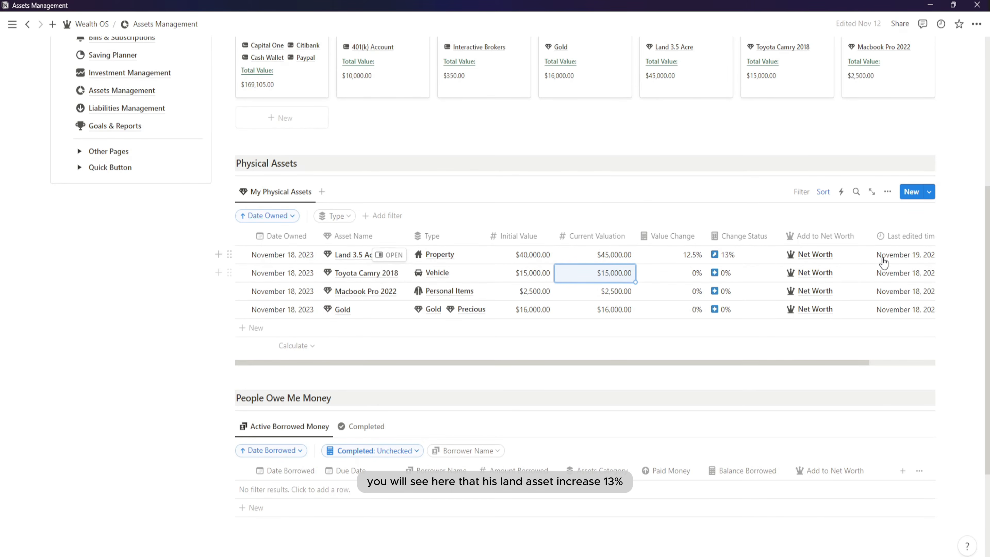
Step: Set the current valuations of Toyota Camry 2018 to $12,000 and Macbook Pro 2022 to $2,000
double_click(611, 274)
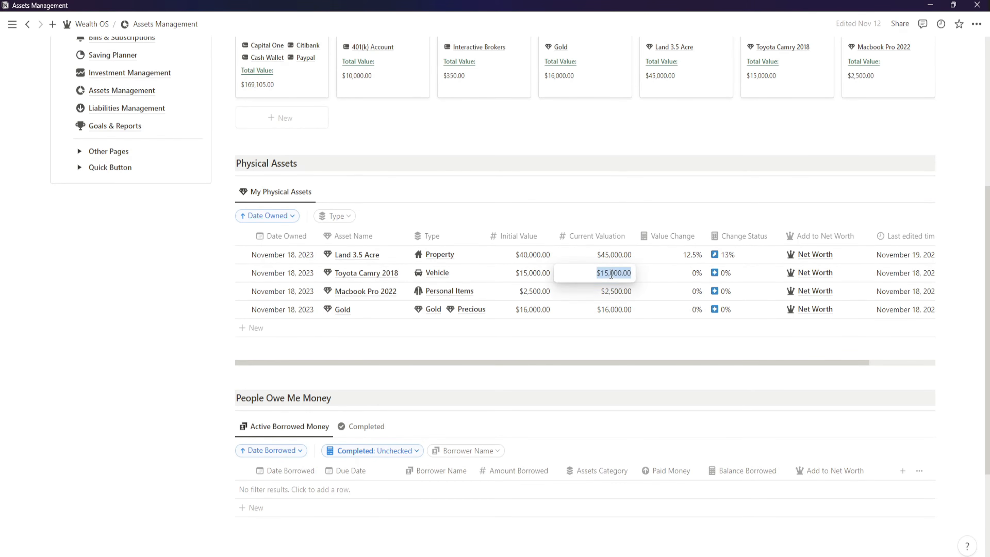
text(12000)
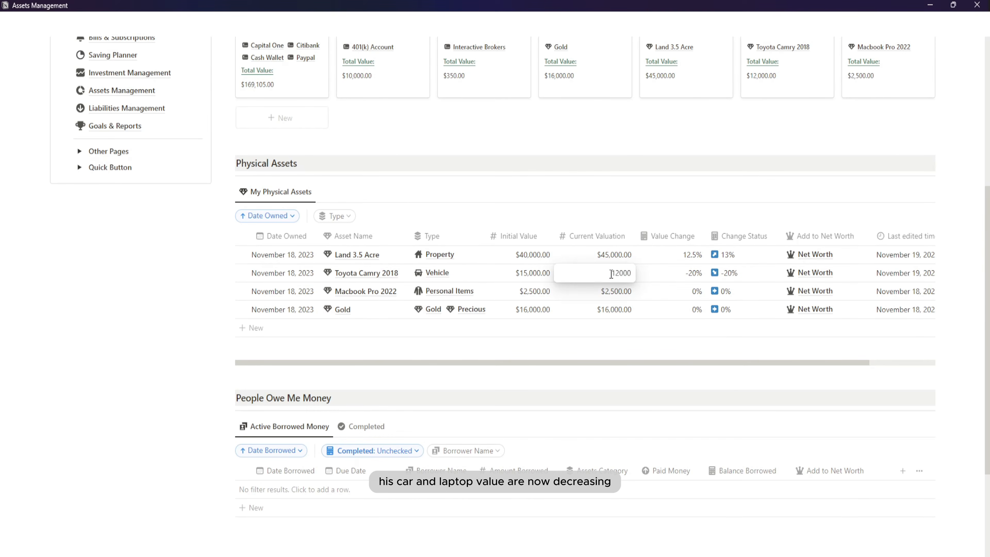
key(Return)
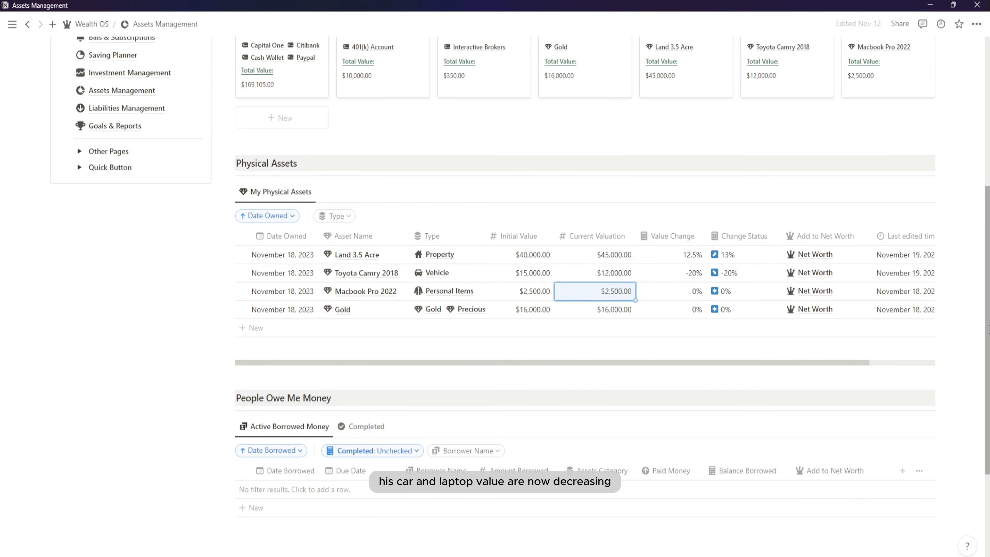
double_click(615, 291)
text(200)
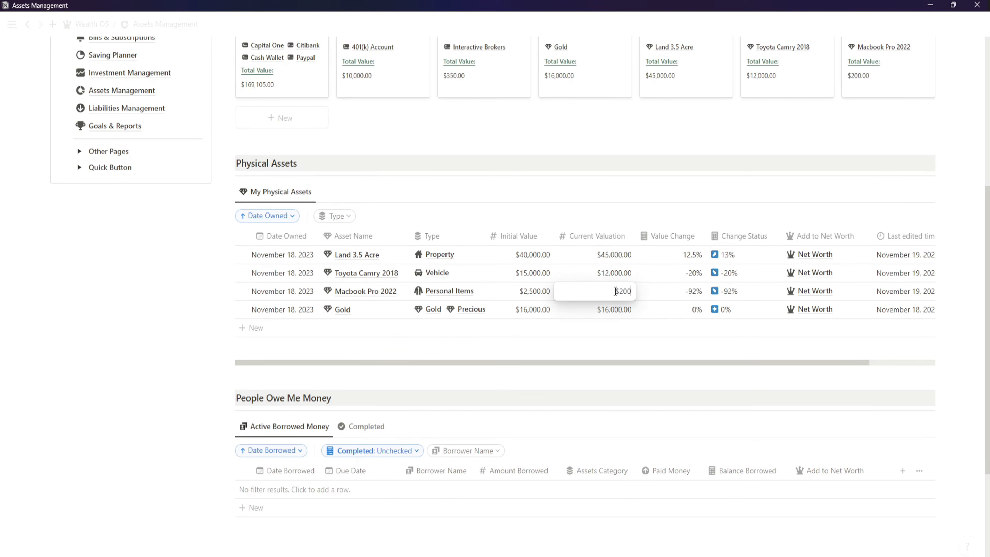
key(Return)
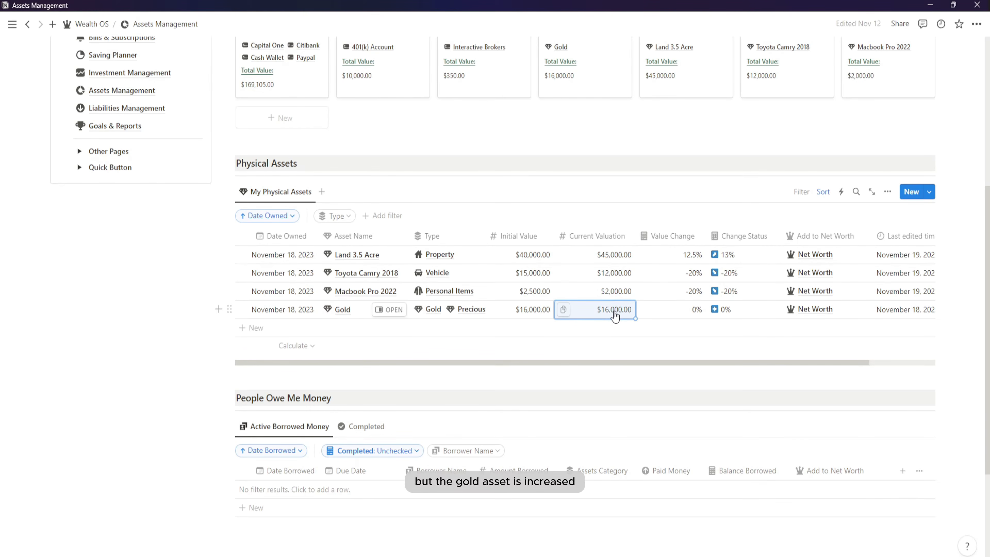
Step: Set the current valuation of the Gold asset to $16,500 in the Physical Assets table
key(Return)
text(16,500)
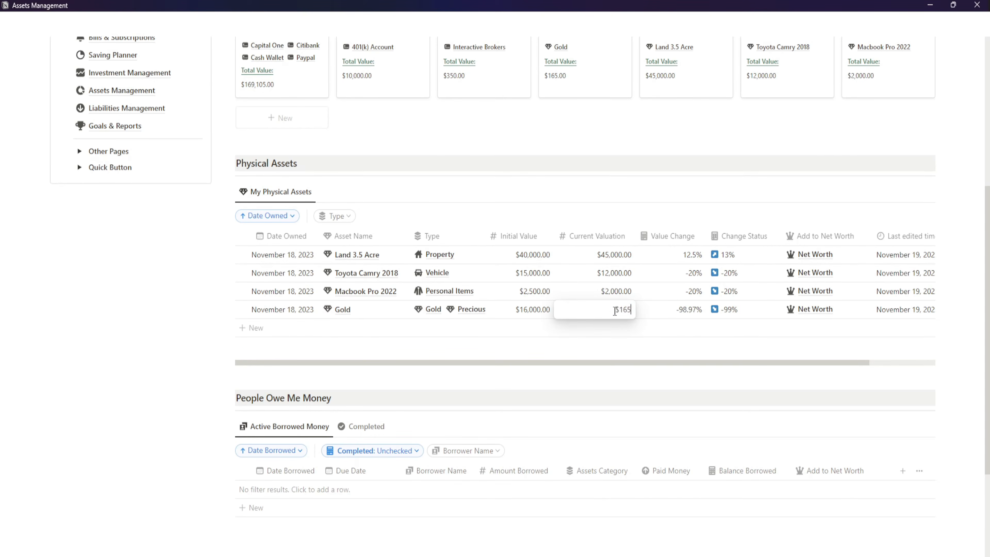
key(Return)
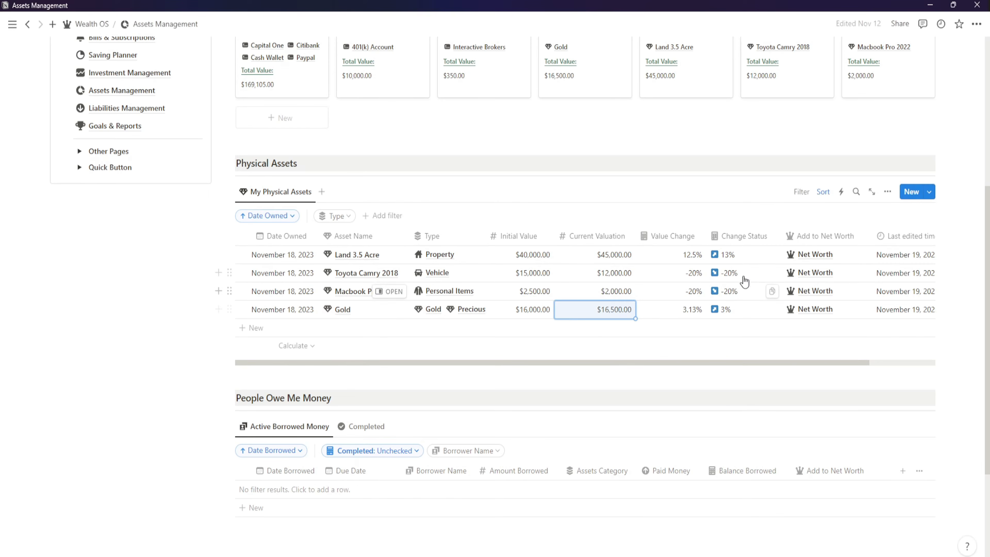
Step: Examine the asset category totals in the Owned Assets and All Assets views against the physical asset valuations
scroll(725, 254, down, 2)
scroll(725, 251, up, 5)
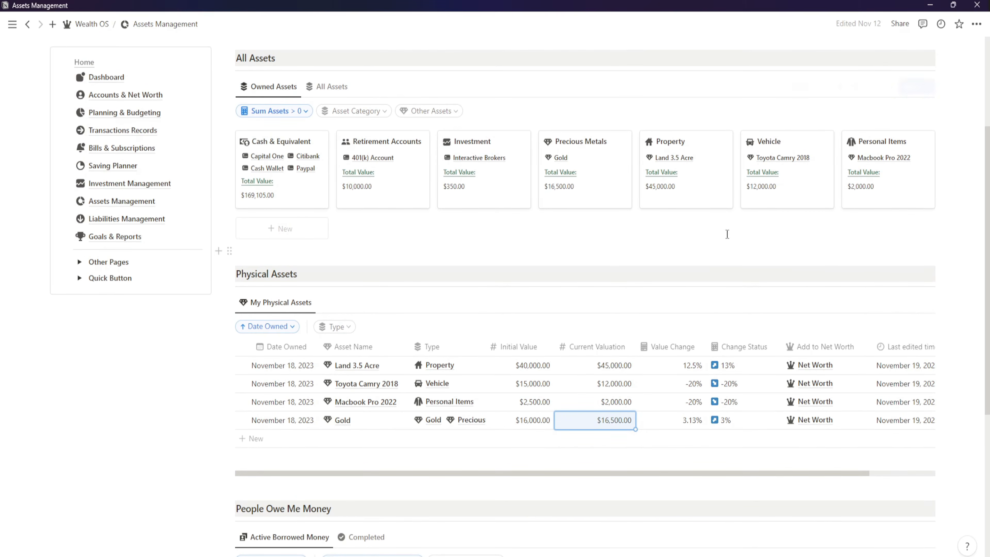
scroll(701, 253, up, 4)
scroll(643, 277, down, 3)
scroll(546, 296, up, 1)
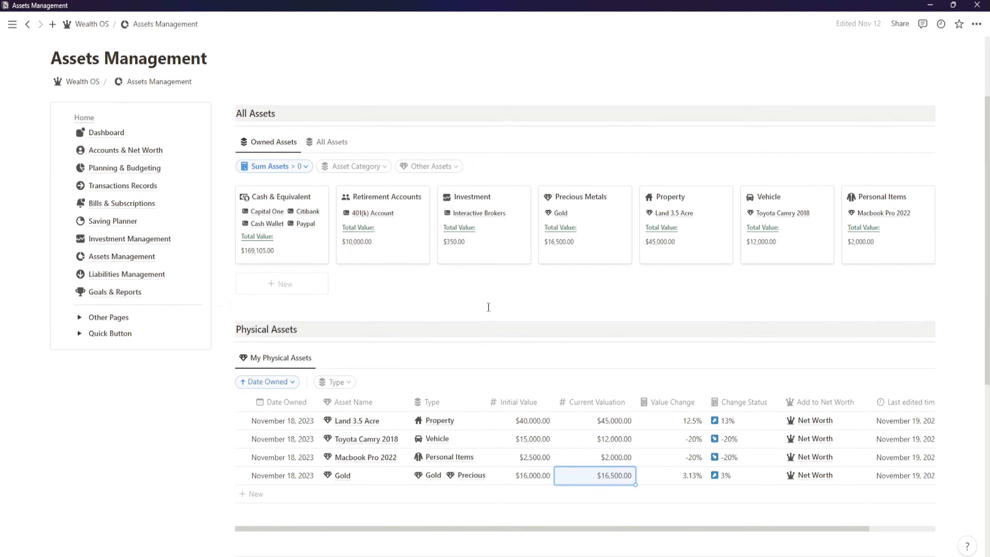
click(331, 143)
scroll(355, 254, down, 2)
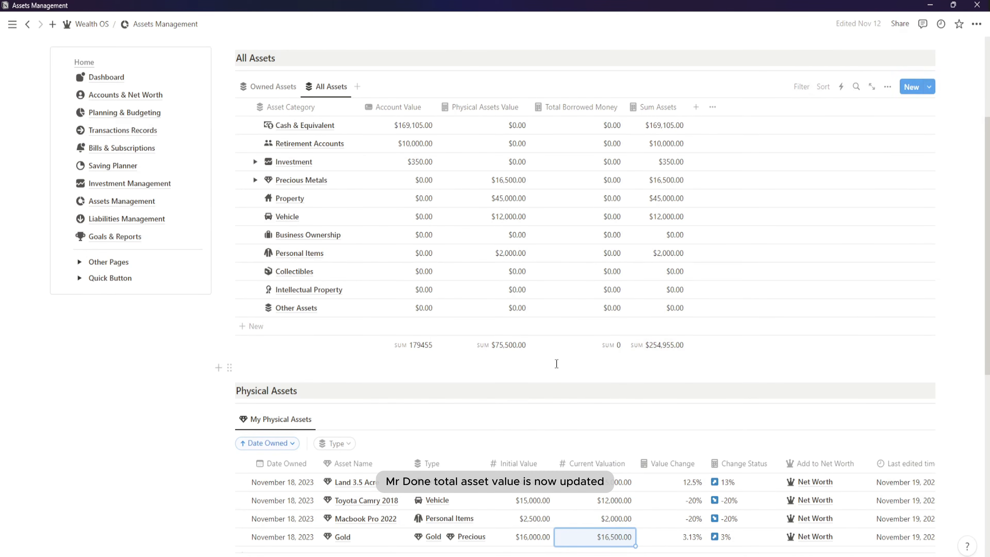
scroll(554, 368, down, 2)
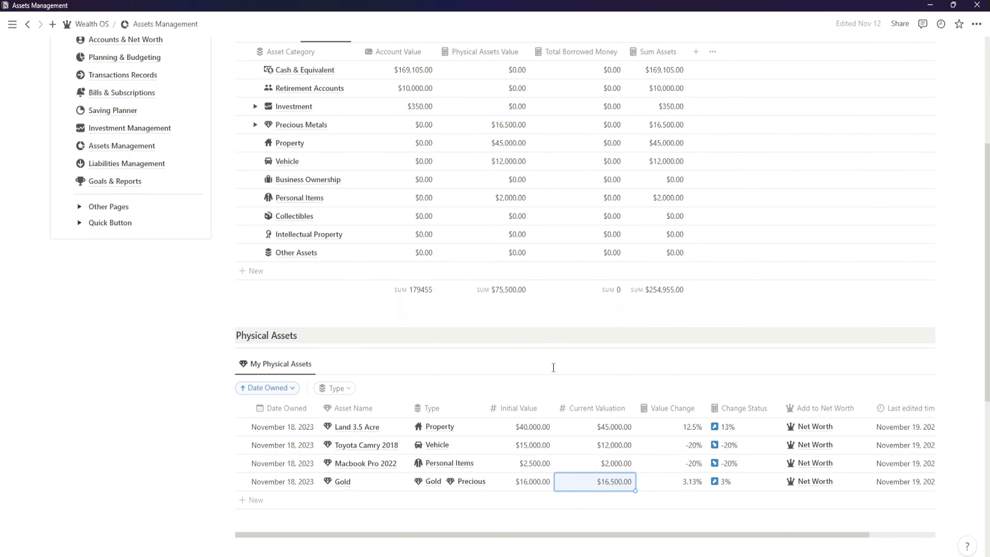
scroll(554, 368, down, 10)
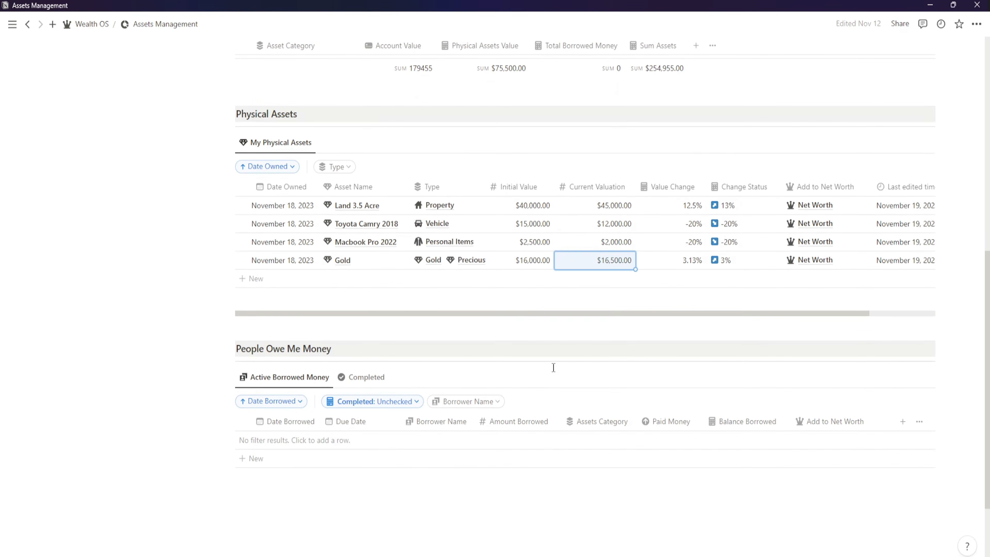
scroll(405, 320, up, 10)
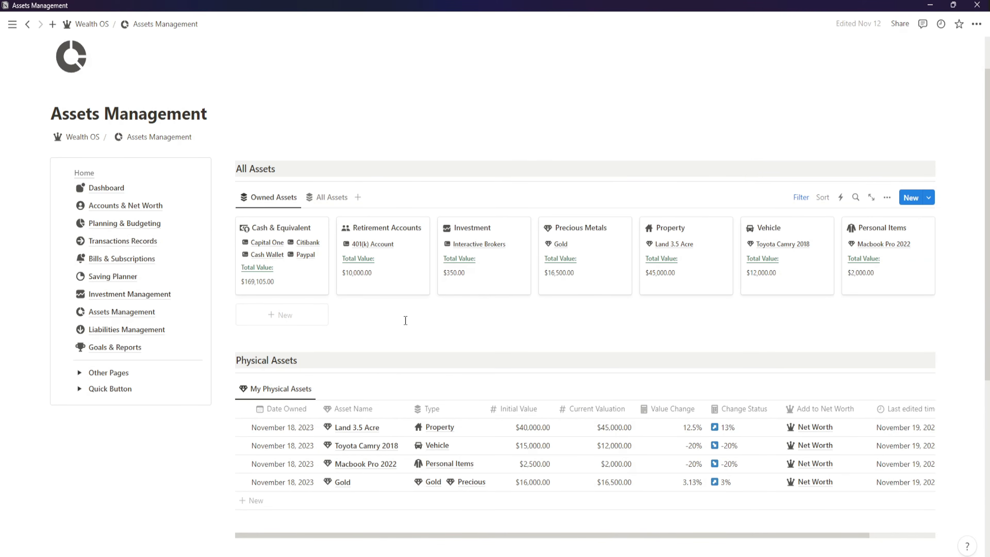
Step: Add a borrower record under People Owe Me Money with the borrower's name and an amount borrowed of $5,000
scroll(405, 321, down, 4)
scroll(406, 325, down, 2)
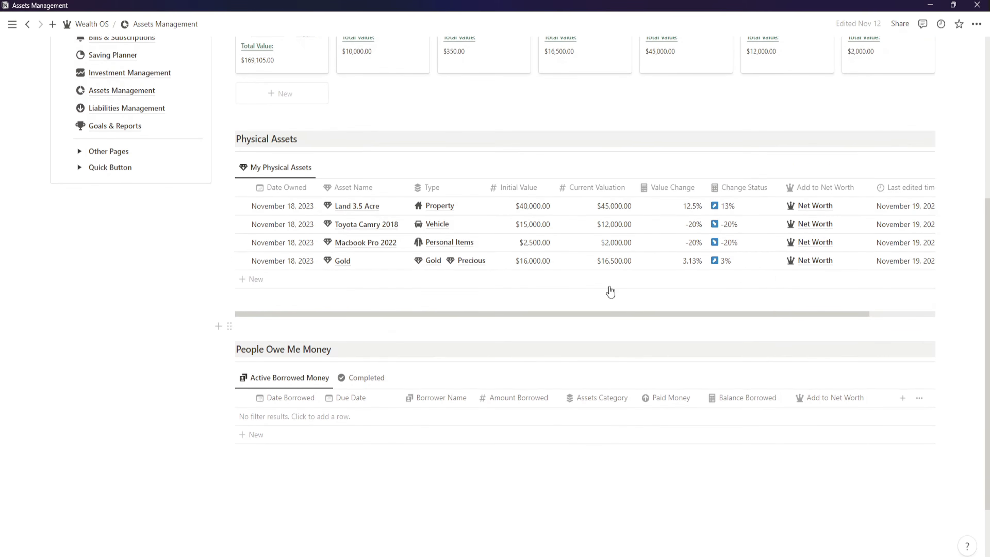
scroll(747, 281, down, 2)
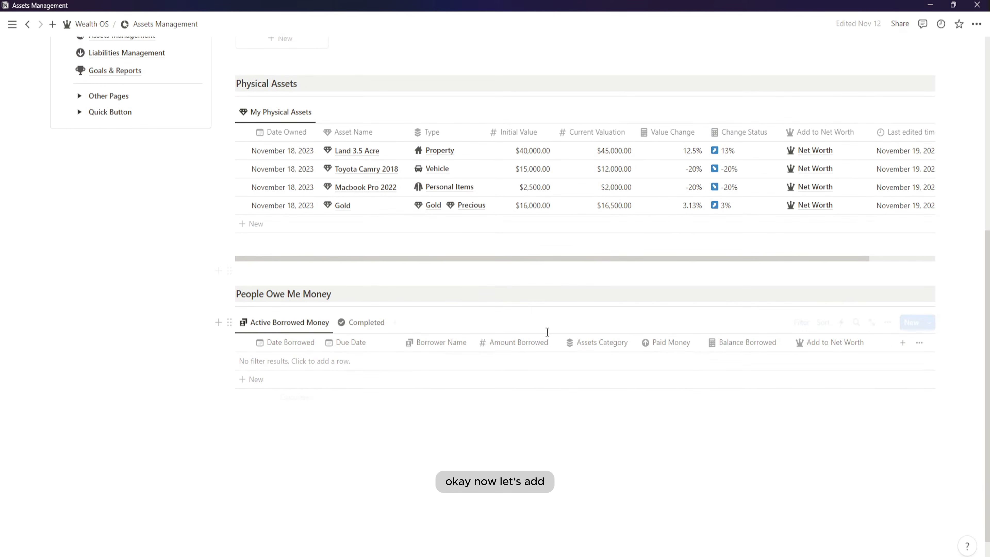
click(323, 377)
drag(546, 76, 634, 75)
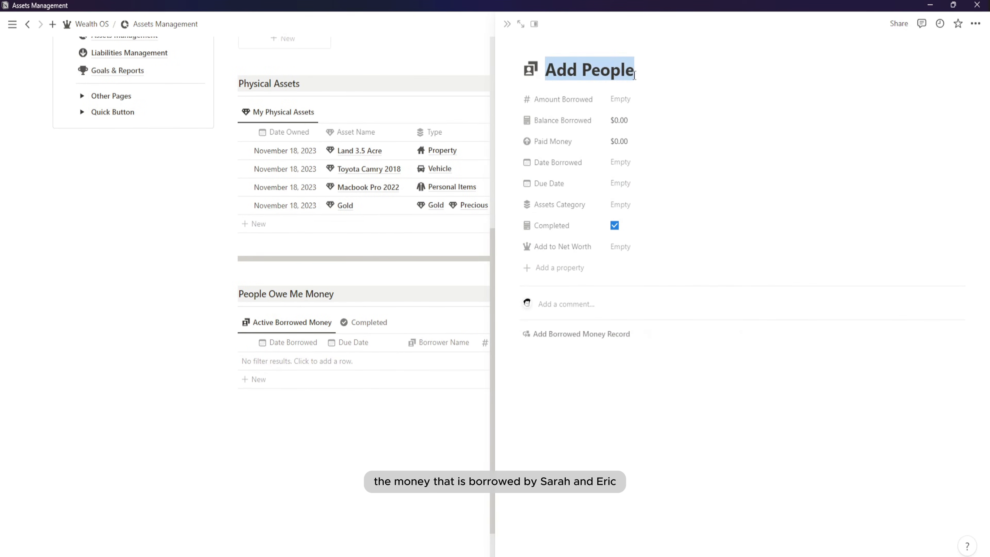
text(Sarah)
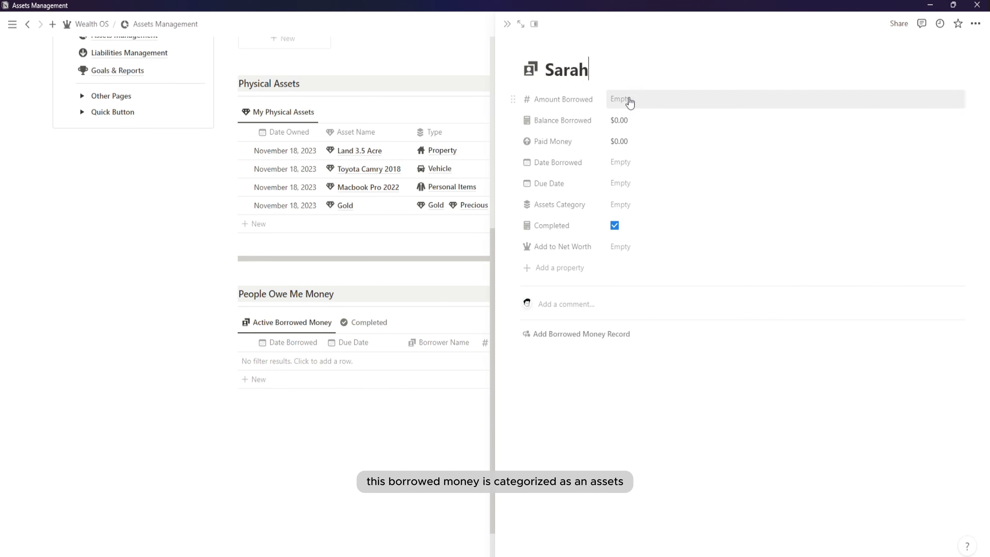
click(626, 99)
text(5000)
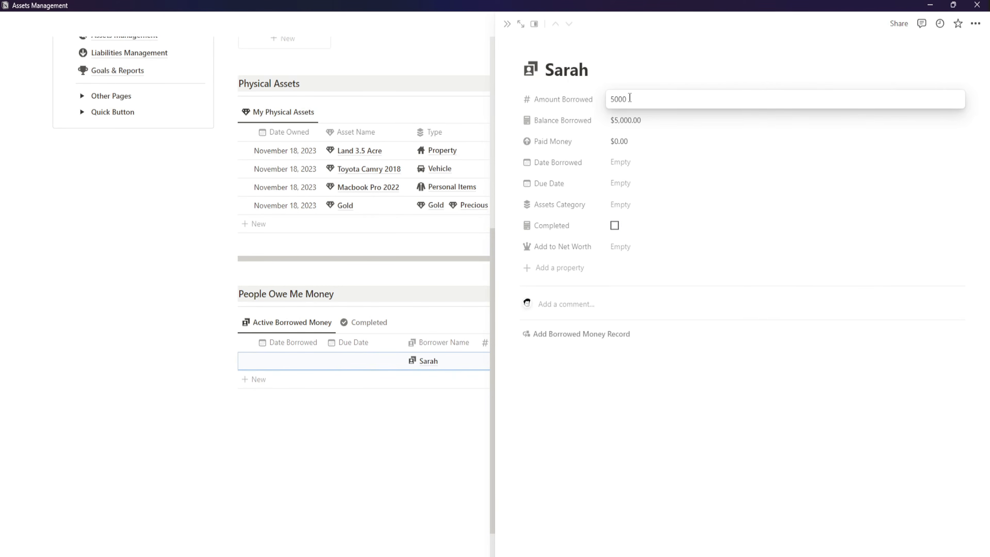
key(Return)
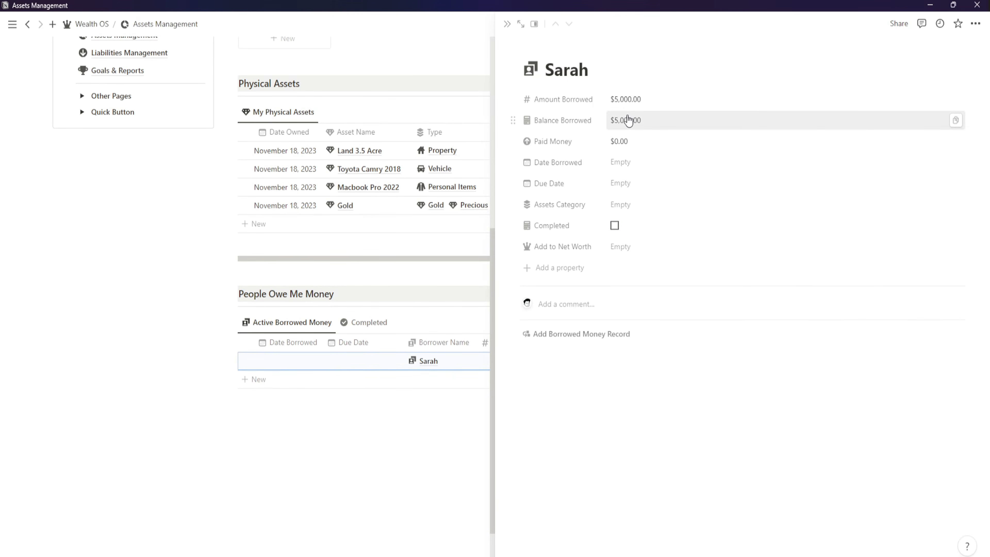
Step: Set the borrower record's date borrowed to October 1, 2023 and its due date to December 1, 2023
click(621, 162)
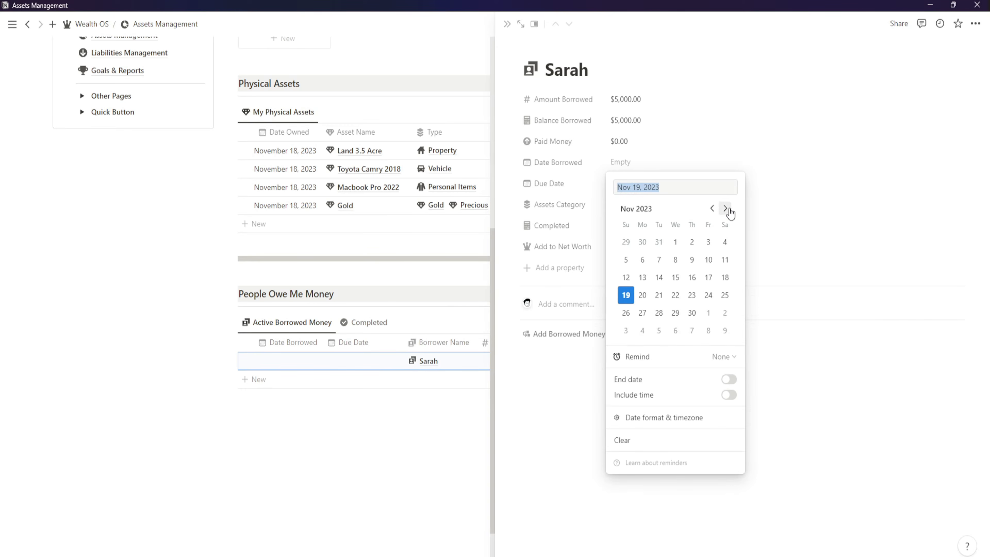
click(712, 208)
click(625, 242)
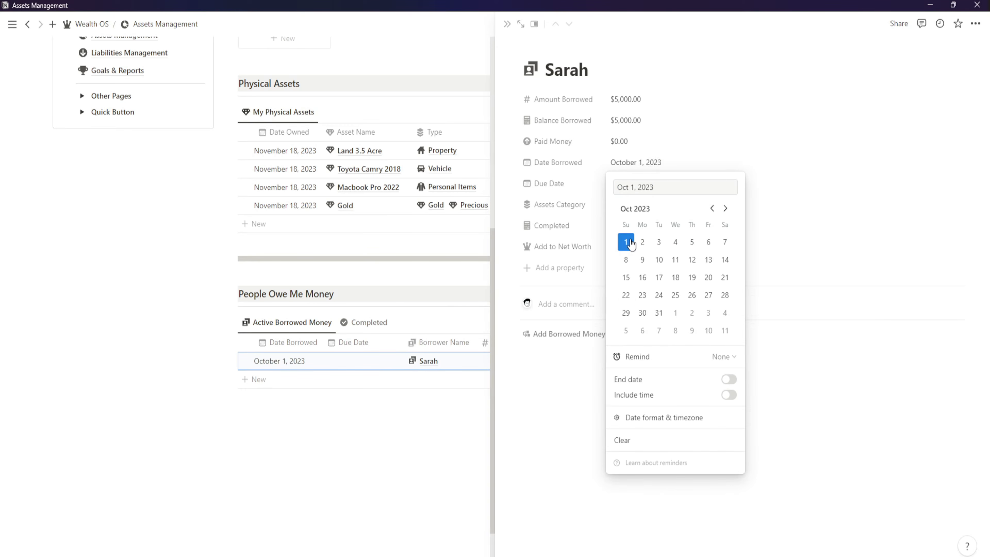
click(696, 161)
click(658, 182)
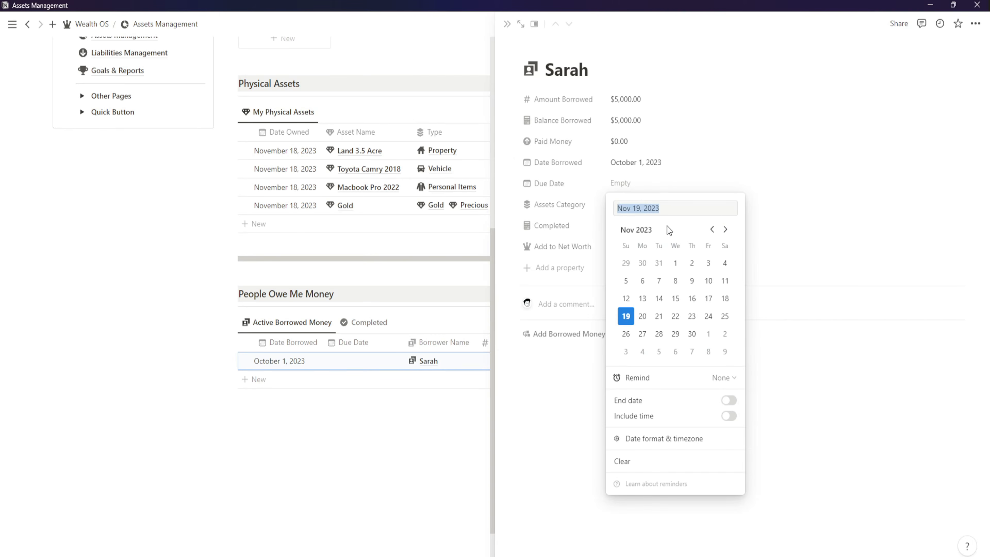
click(725, 229)
click(708, 263)
click(727, 162)
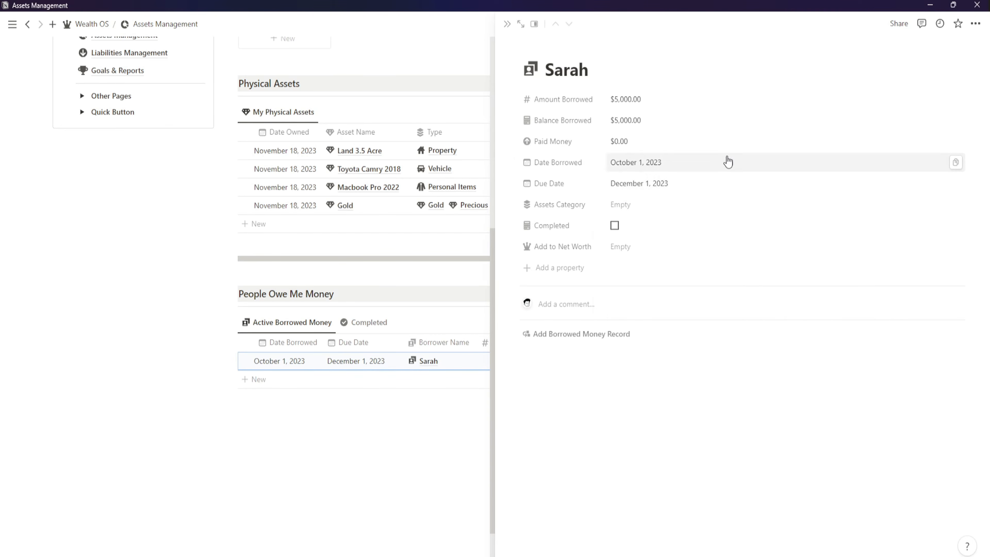
Step: Assign the $5,000 borrower record to the Other Assets category and link it to Net Worth
click(662, 203)
scroll(692, 266, down, 3)
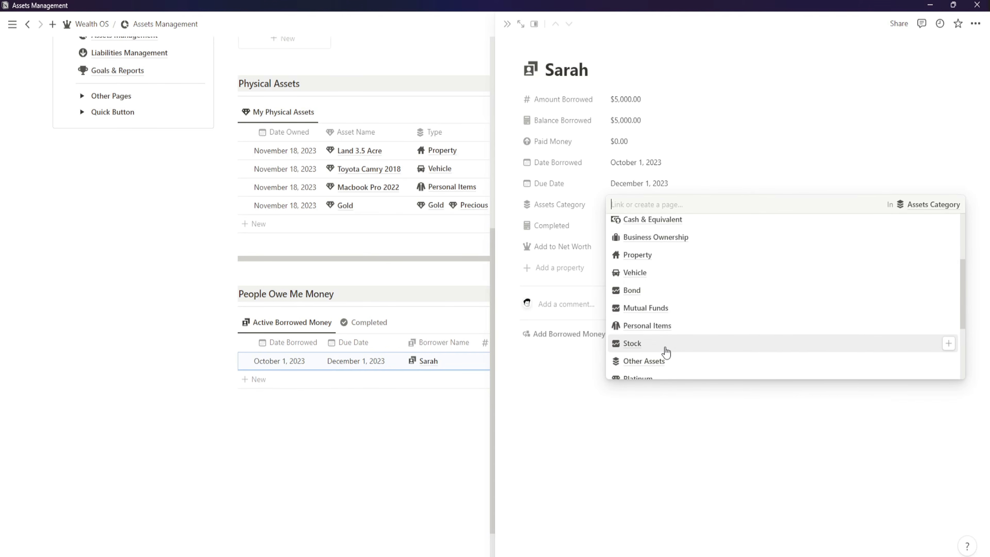
click(667, 358)
click(729, 141)
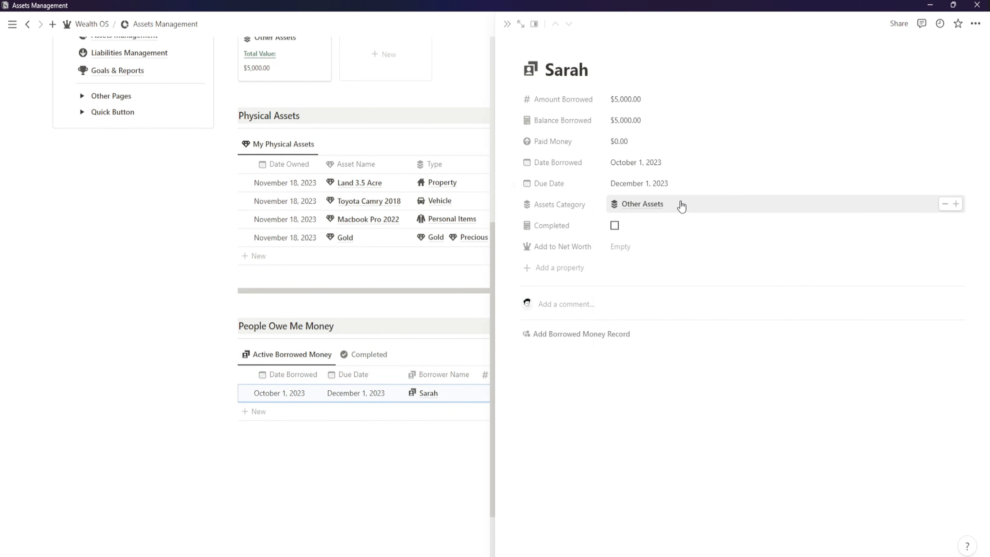
click(642, 246)
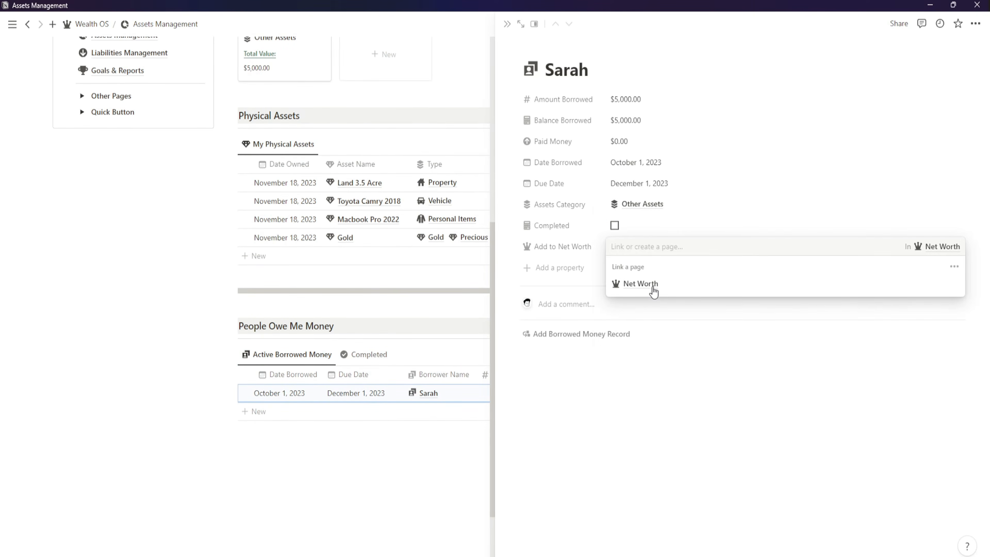
click(651, 284)
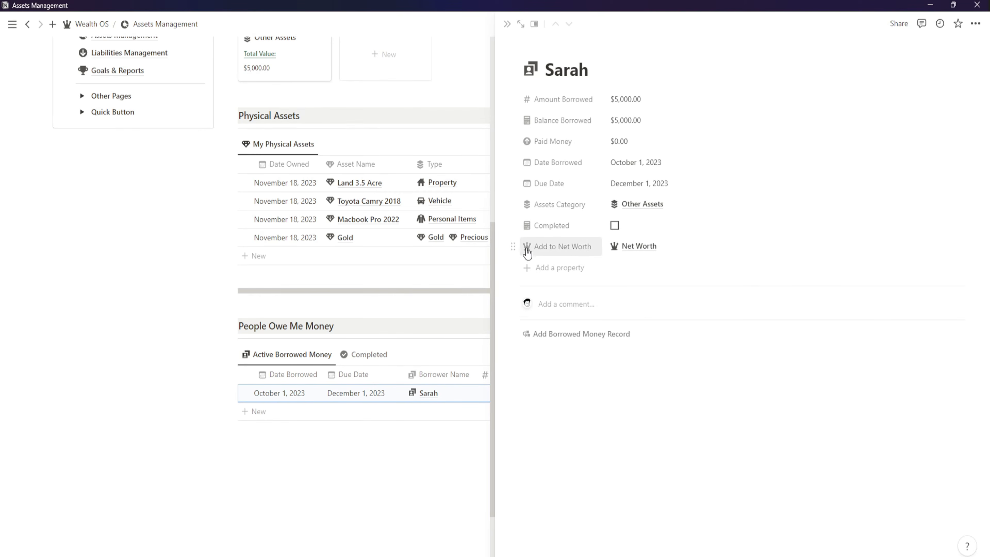
click(506, 24)
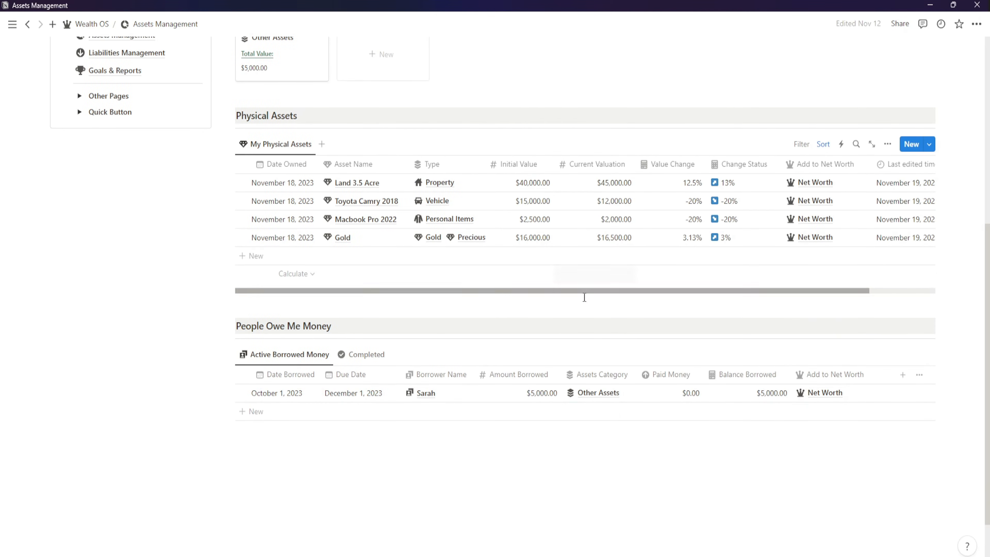
Step: Add a second borrower record under People Owe Me Money with the borrower's name and an amount borrowed of $3,000
click(283, 414)
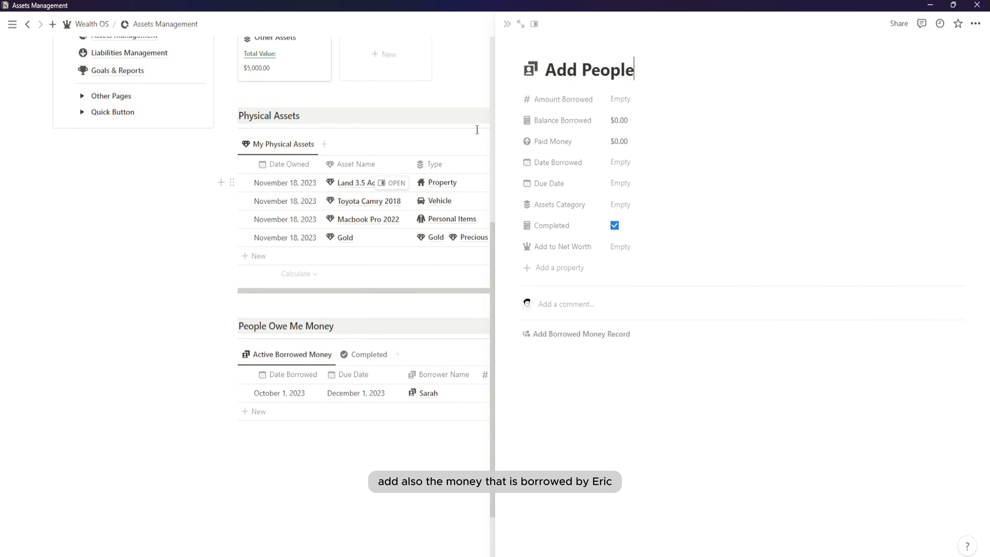
triple_click(576, 68)
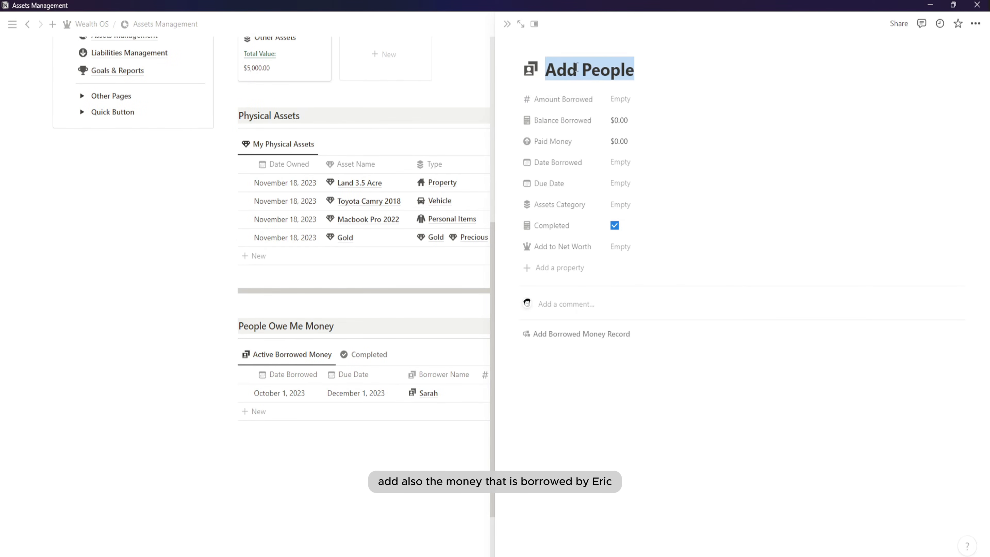
text(Erik)
click(621, 100)
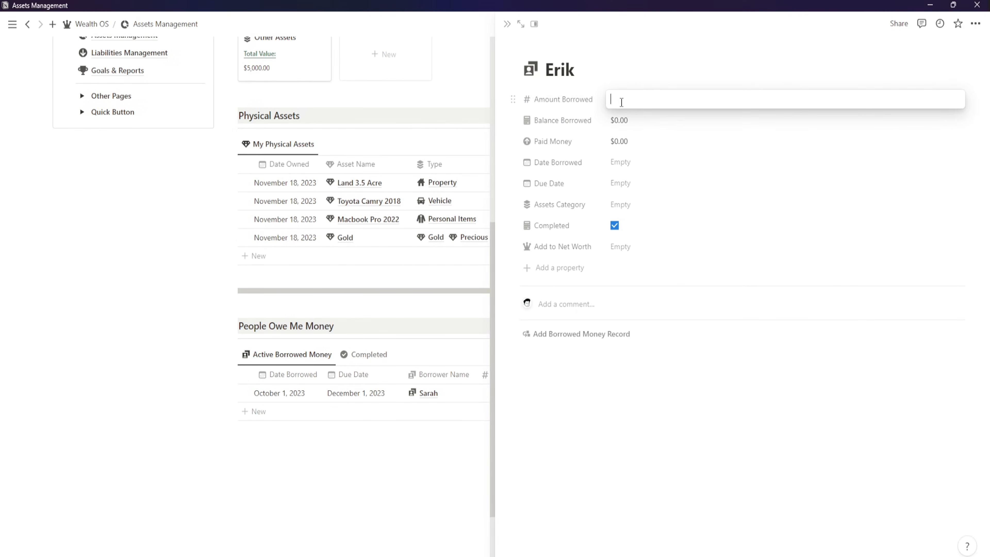
text(3000)
key(Return)
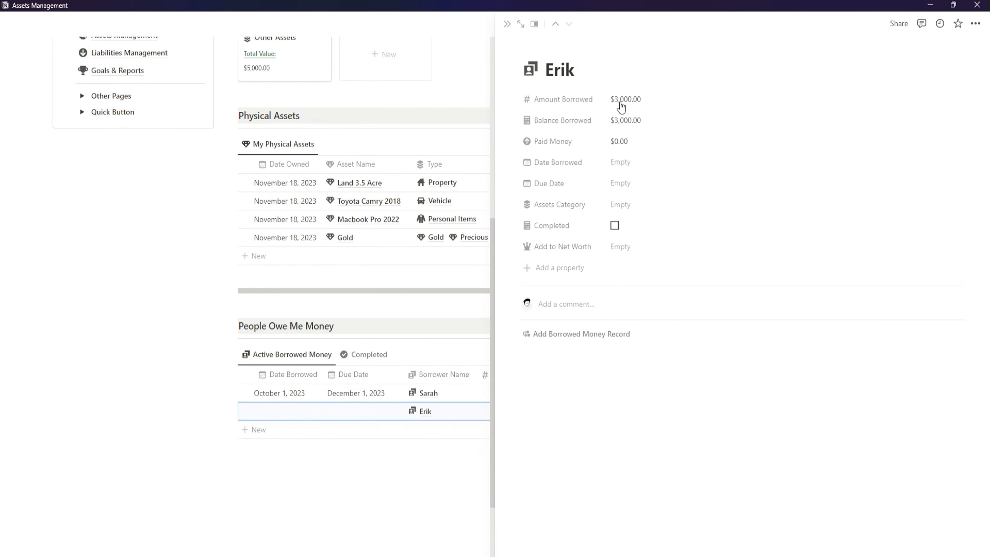
Step: Set the second borrower record's date borrowed to October 24, 2023 and its due date to December 1, 2023
click(630, 163)
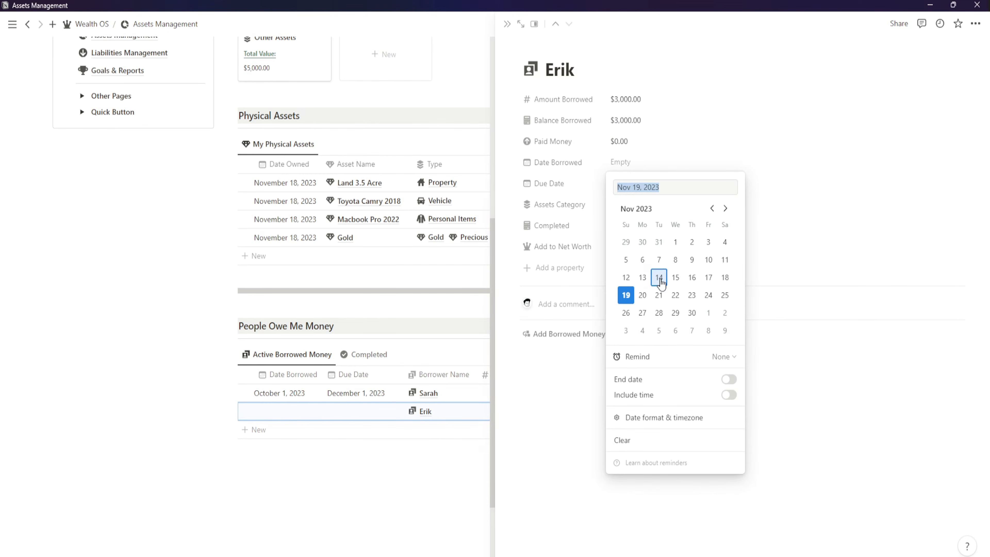
click(711, 208)
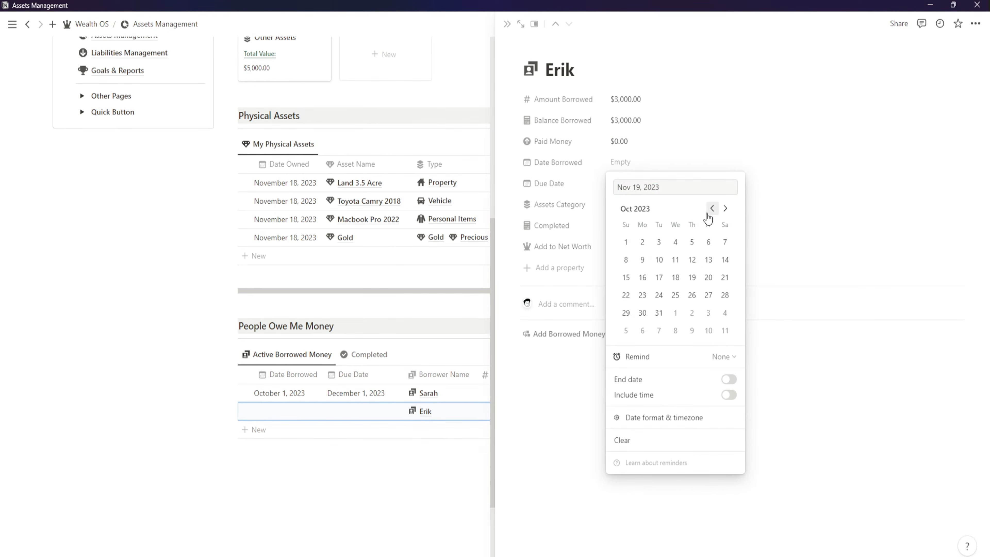
click(659, 295)
click(593, 191)
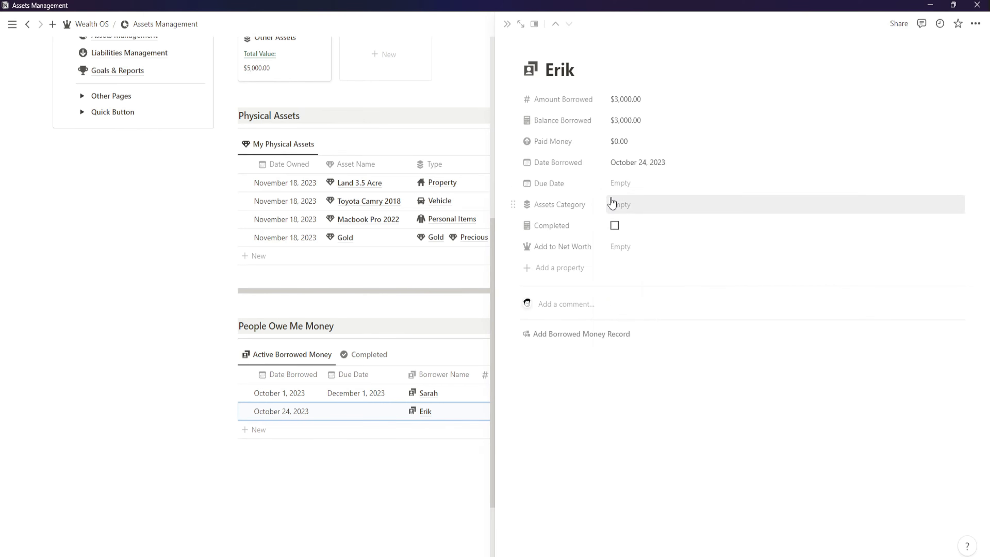
click(619, 184)
click(711, 229)
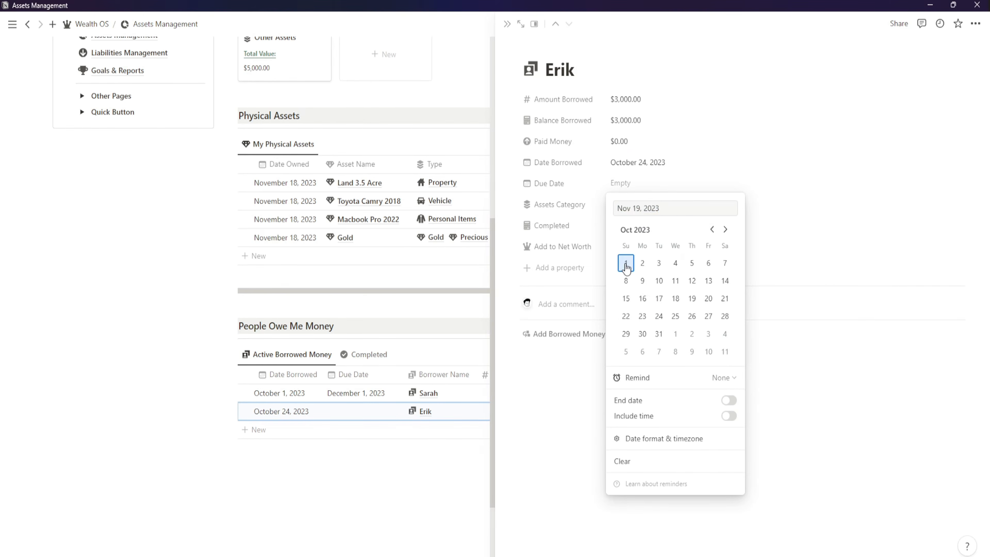
click(725, 229)
click(725, 229)
click(708, 263)
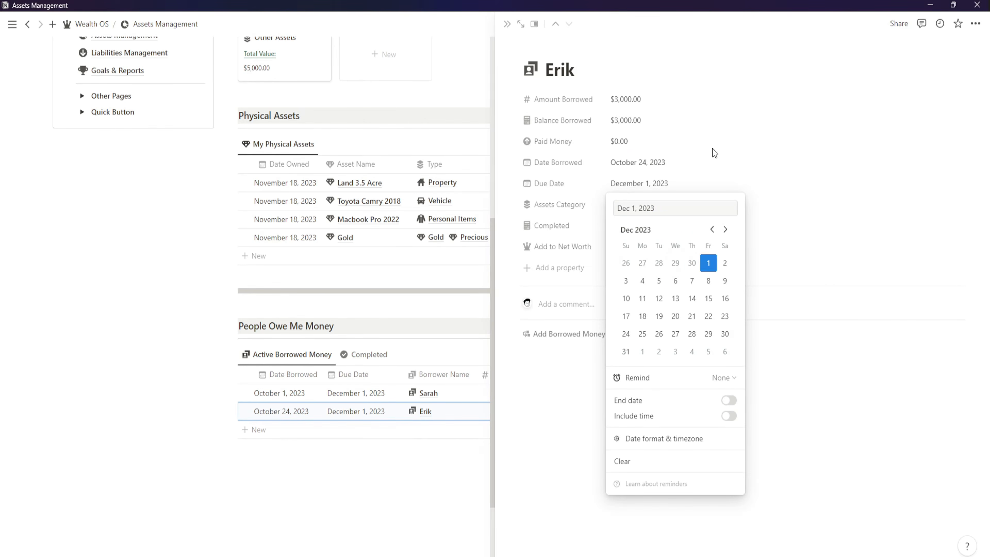
click(705, 158)
Step: Assign the $3,000 borrower record to the Other Assets category and link it to Net Worth
click(662, 205)
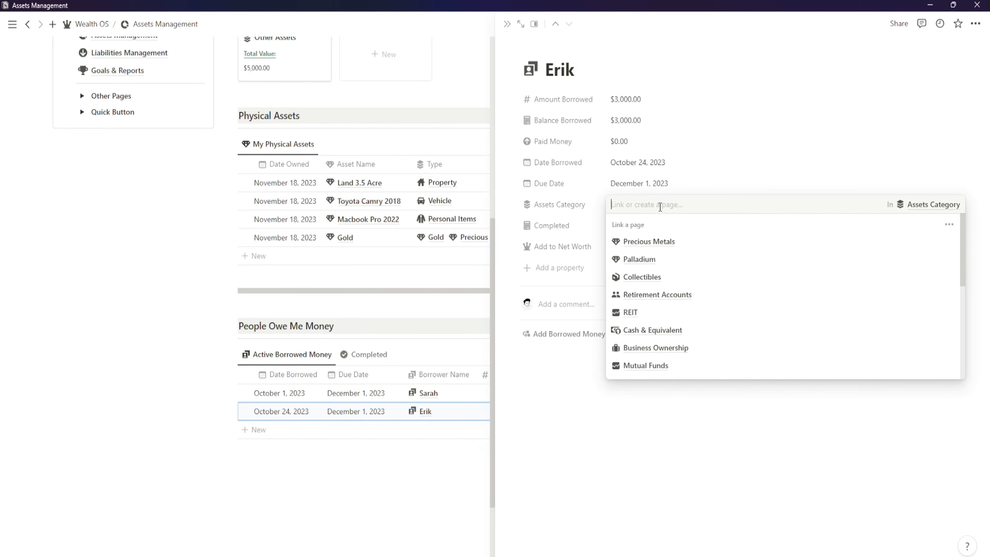
text(oth)
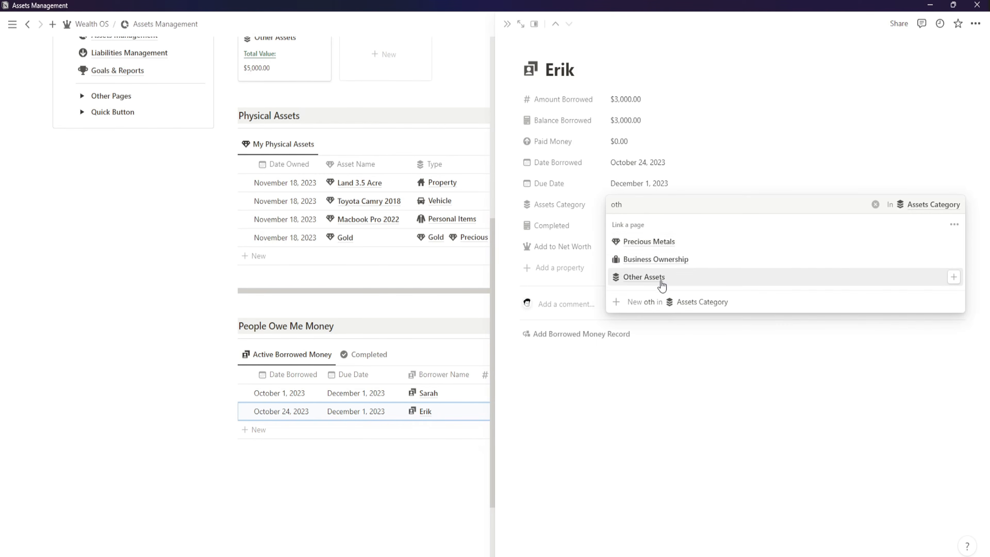
click(661, 281)
click(647, 205)
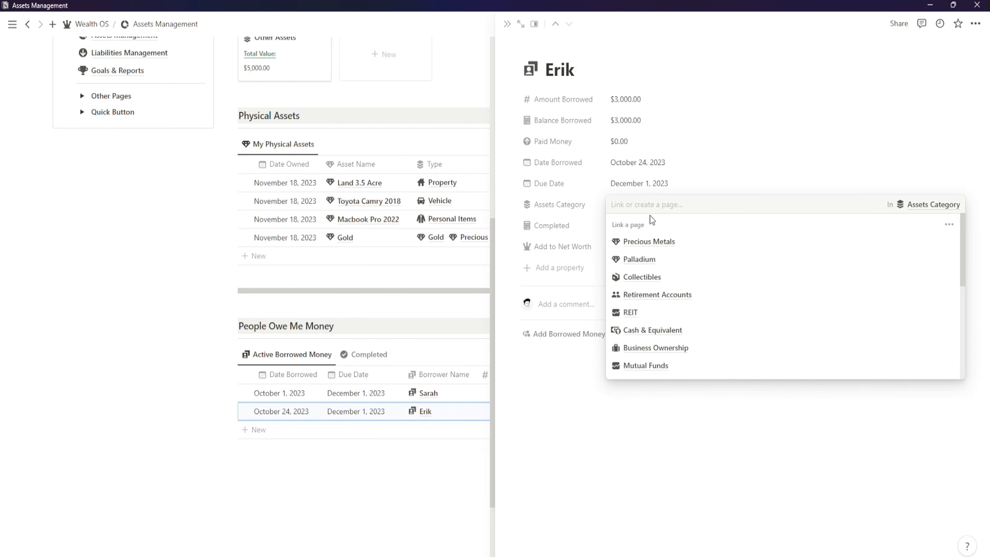
text(othe)
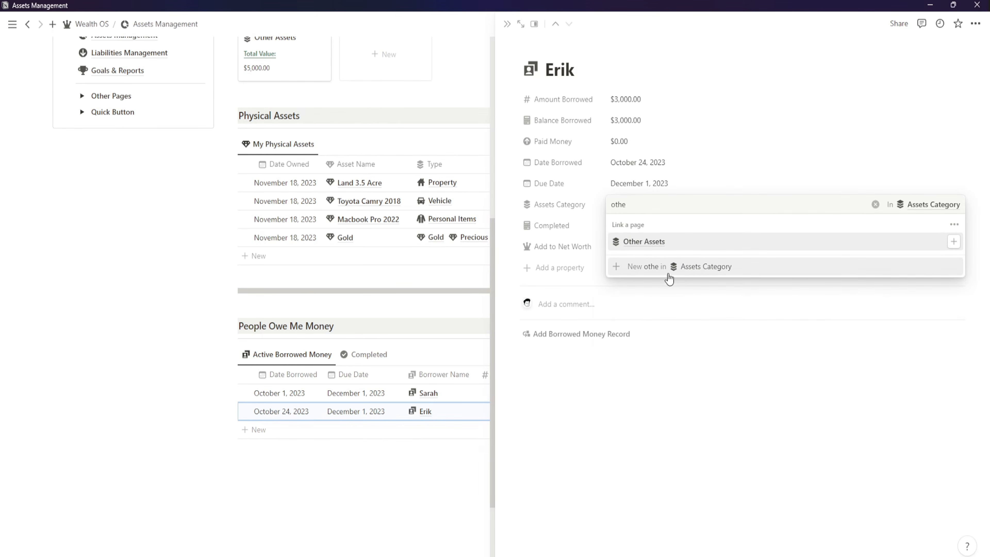
click(719, 172)
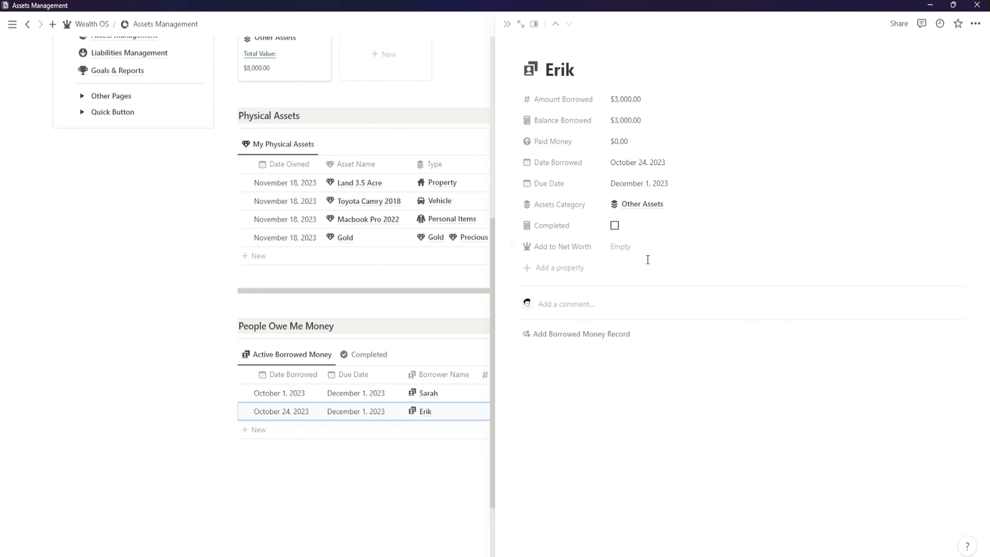
click(647, 246)
click(721, 184)
click(509, 26)
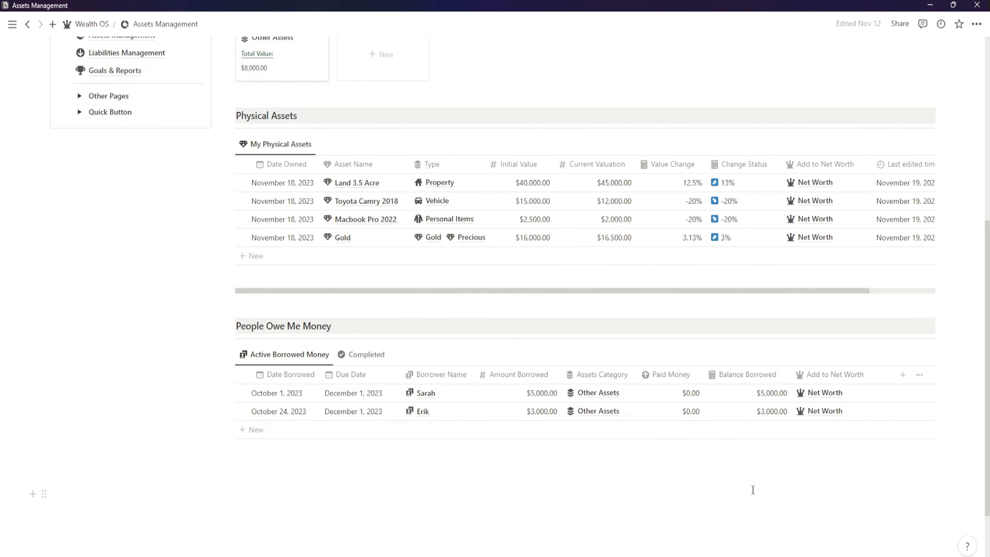
Step: Open the Transactions Records page and go to the Borrowed Money Payment Records table
scroll(662, 485, up, 2)
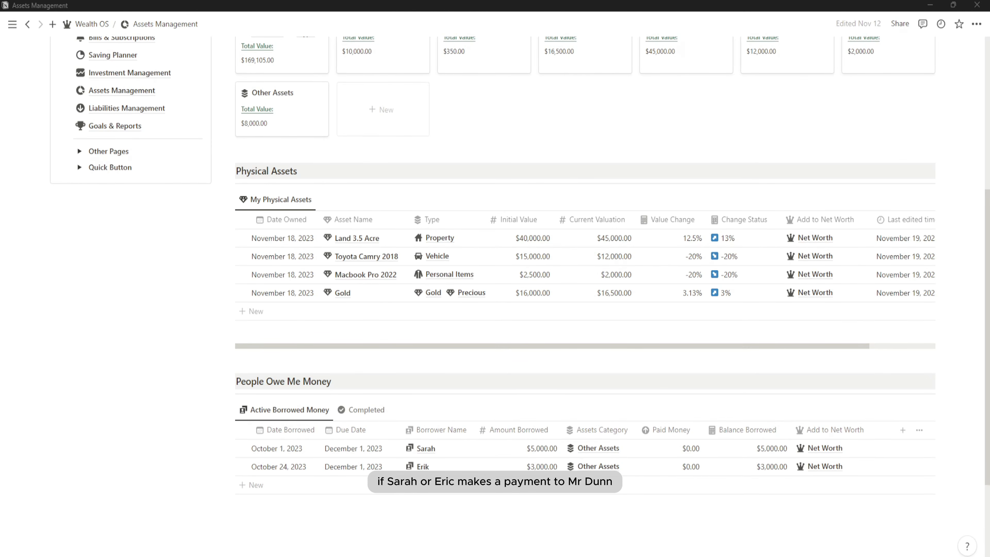
click(471, 4)
scroll(534, 353, up, 4)
scroll(507, 362, down, 2)
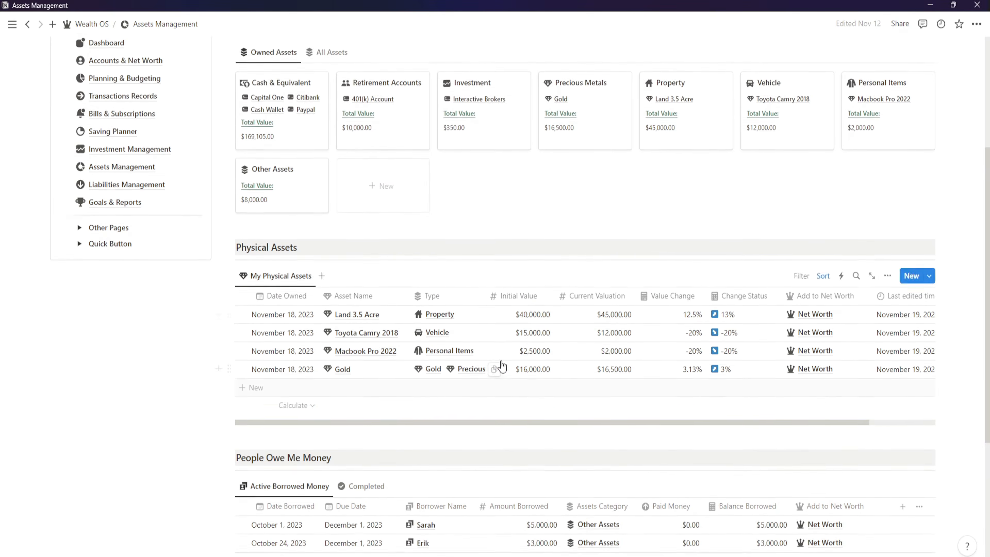
scroll(502, 365, up, 4)
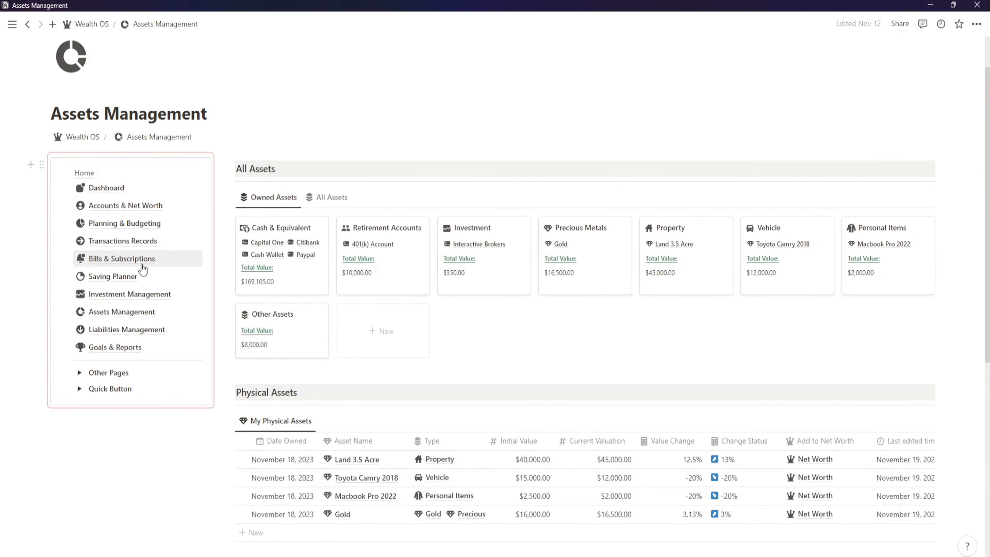
click(147, 241)
scroll(388, 307, down, 4)
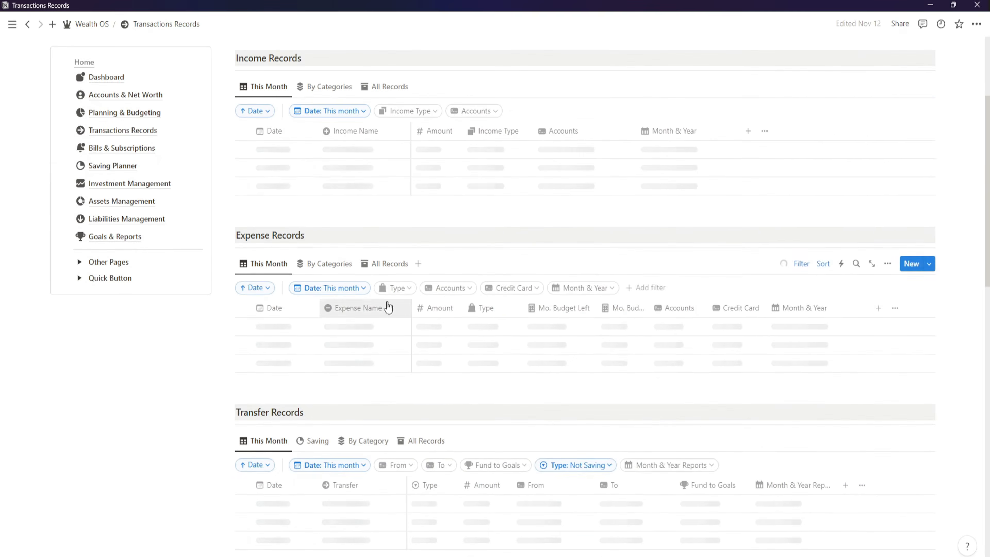
scroll(356, 317, down, 10)
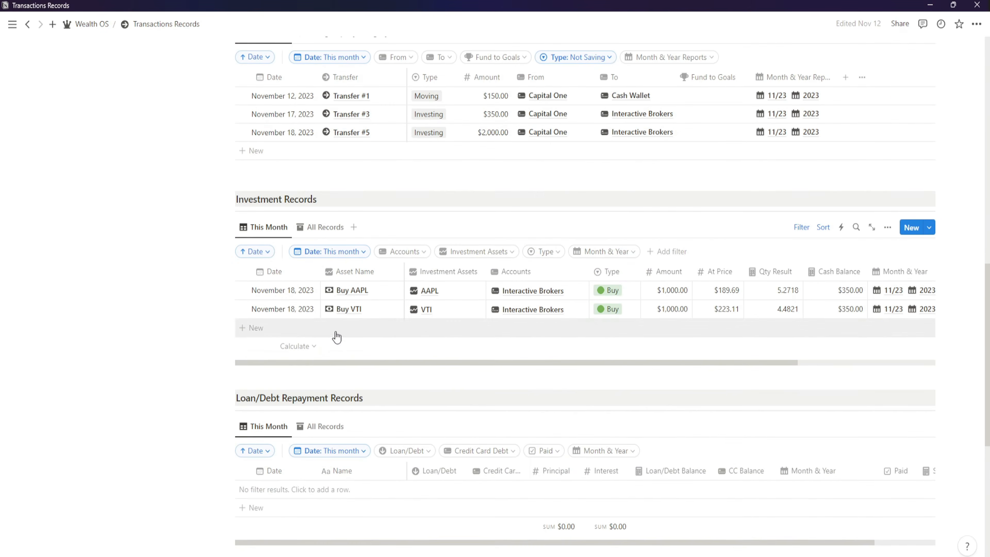
scroll(337, 336, down, 7)
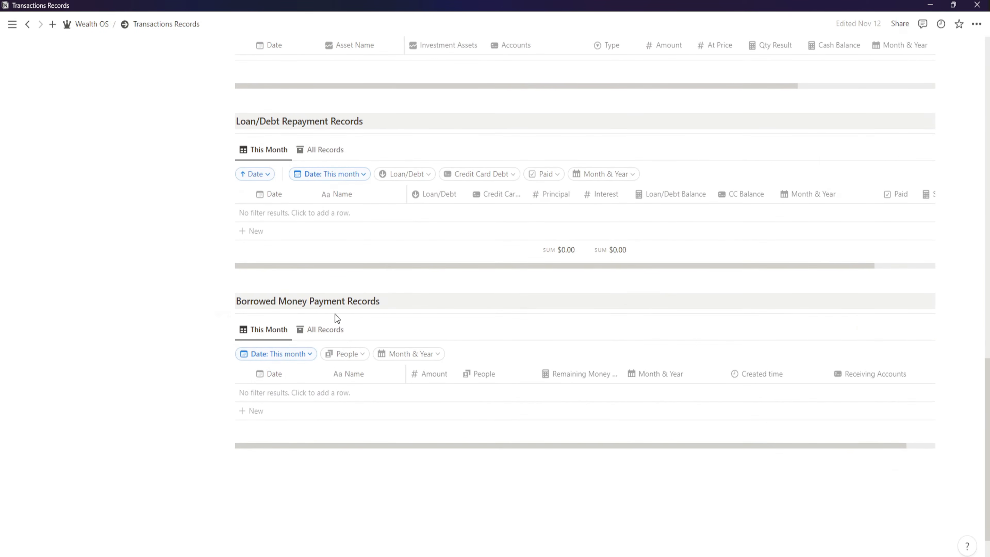
Step: Add a borrowed money payment record named Payment #1 with an amount of $500
click(296, 414)
double_click(366, 393)
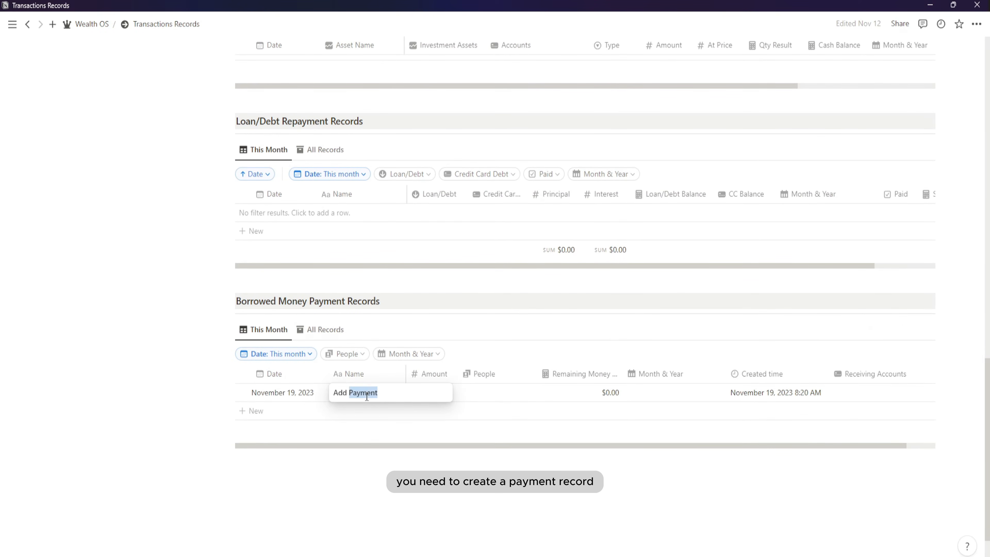
text(Paym)
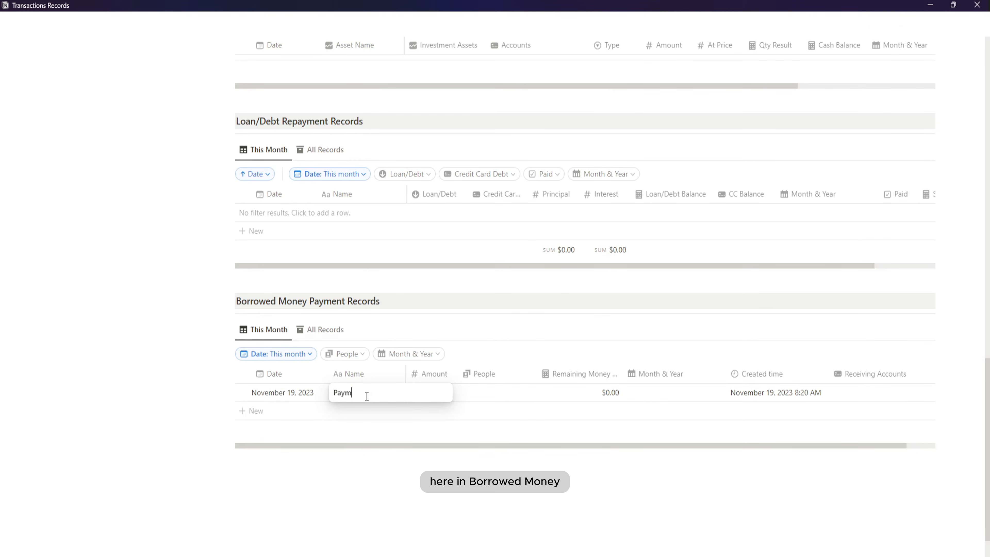
text(ent #1)
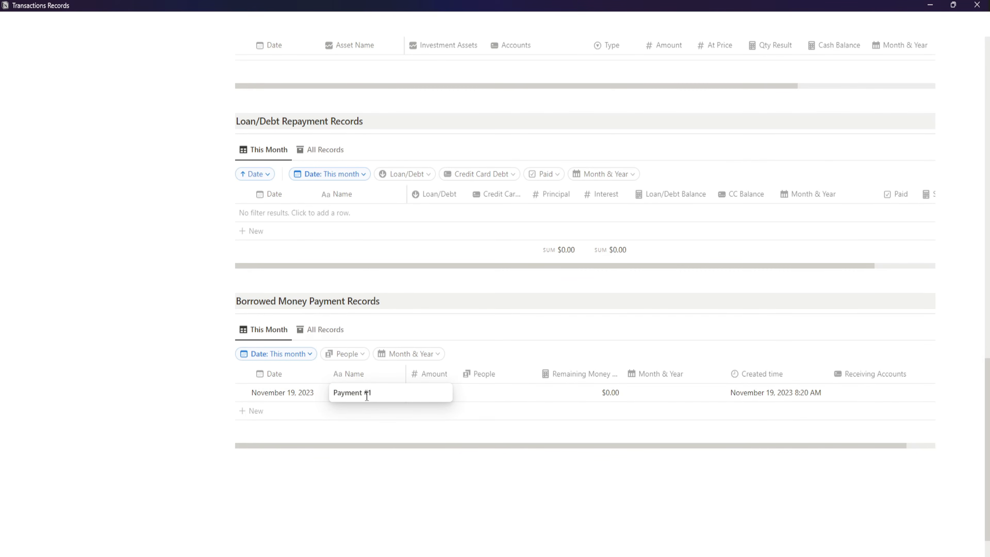
key(Return)
click(420, 392)
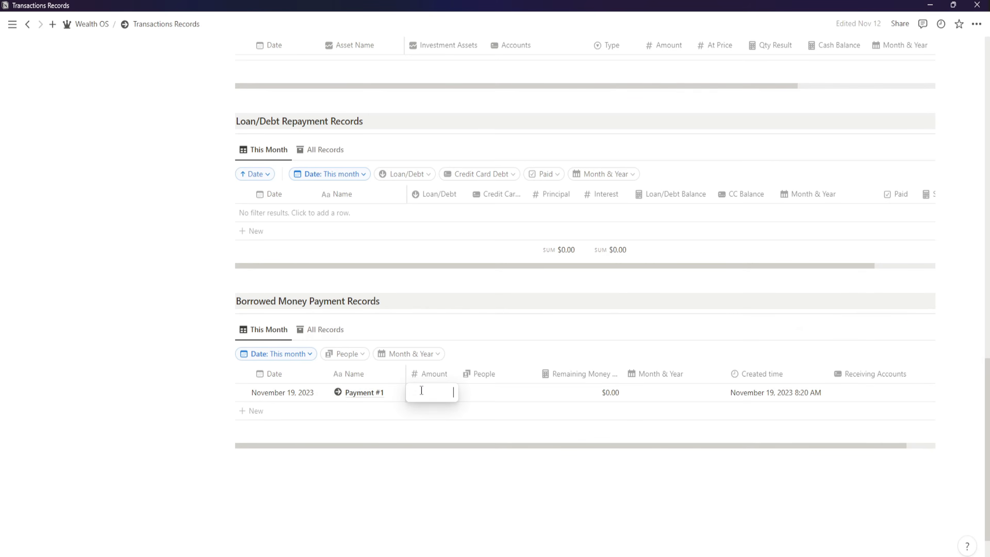
text(5)
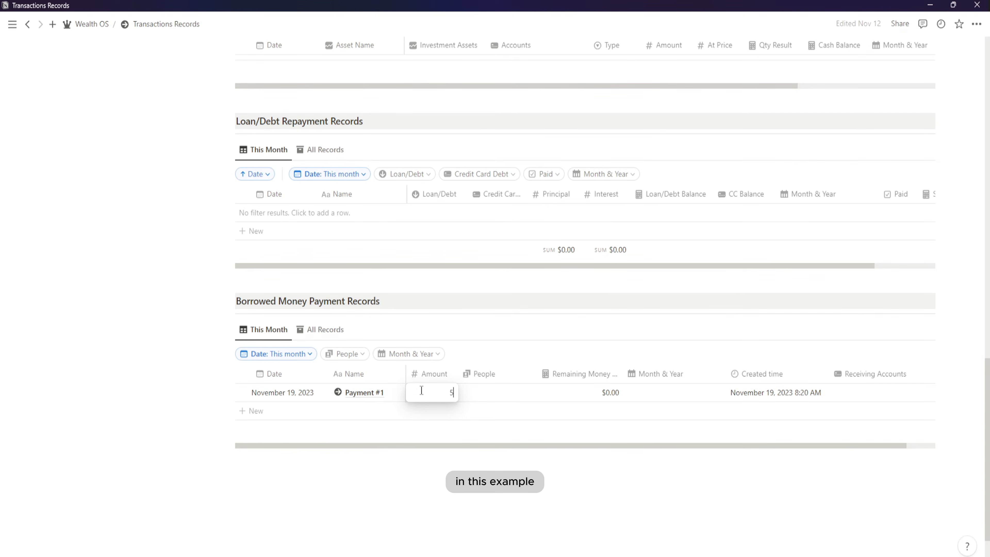
text(00)
key(Return)
Step: Link Payment #1 to the borrower who borrowed $5,000
click(479, 392)
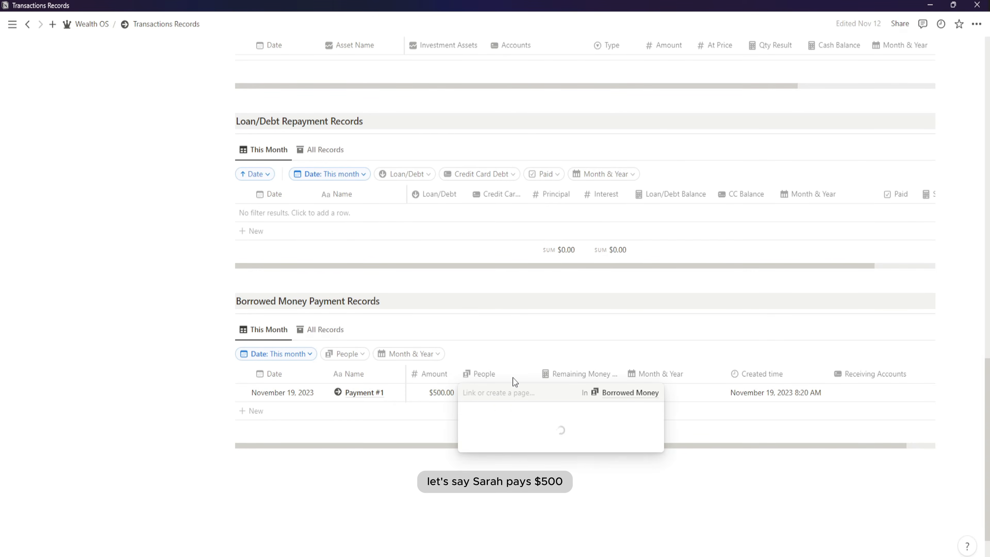
click(479, 446)
click(456, 441)
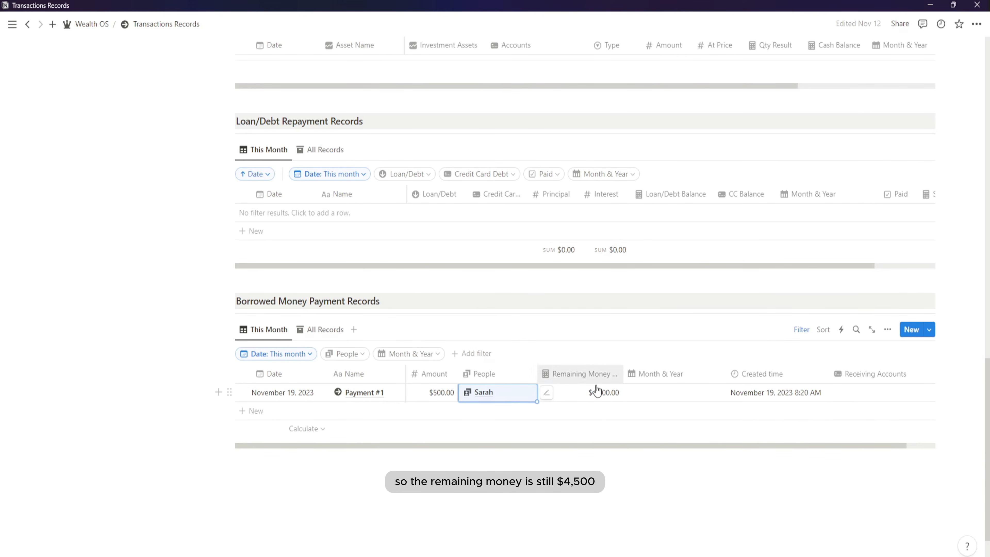
Step: Link Payment #1 to the 11/23 monthly report and the 2023 yearly report
click(652, 397)
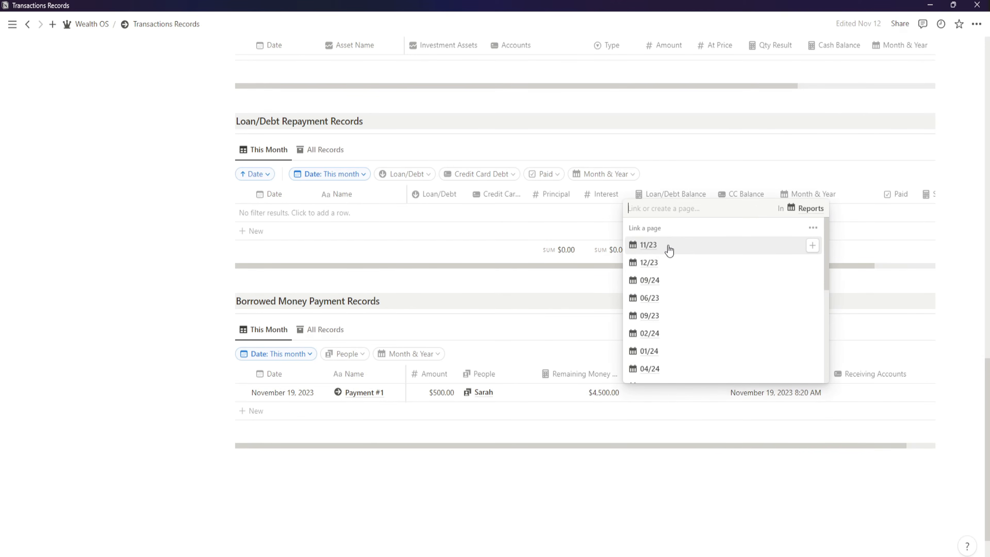
click(667, 247)
text(2023)
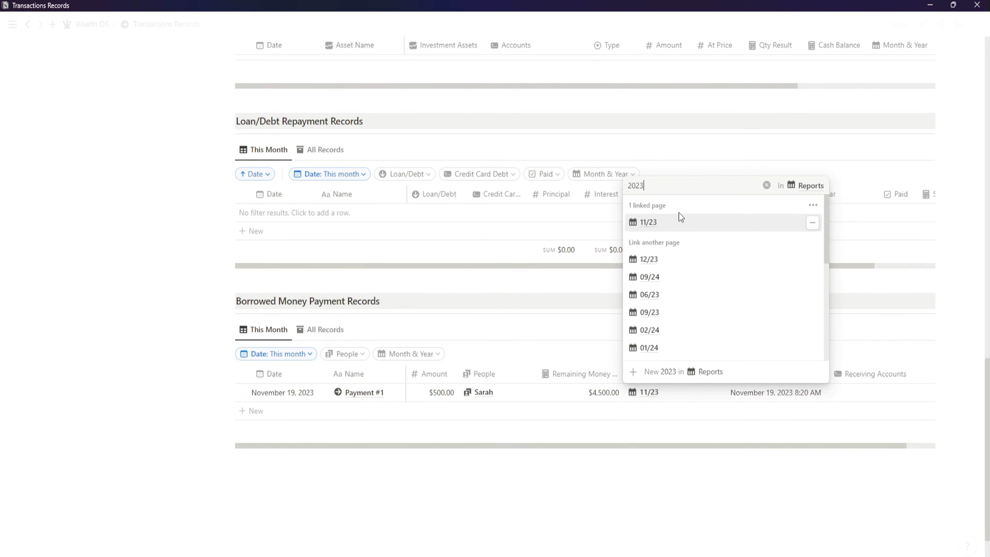
key(Return)
click(735, 475)
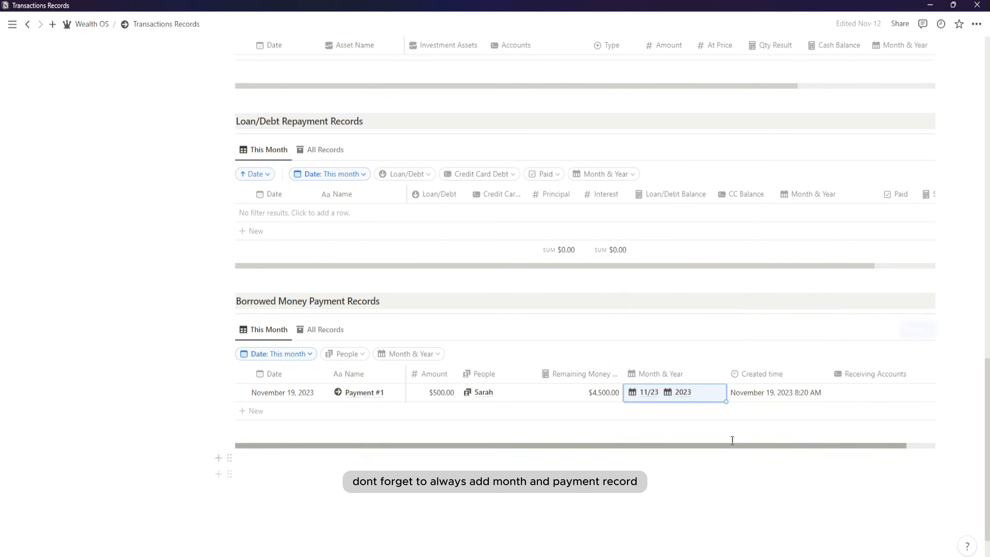
Step: Set Payment #1's receiving account to Capital One and move the Receiving Accounts column ahead of Created time
drag(727, 445, 803, 441)
click(839, 400)
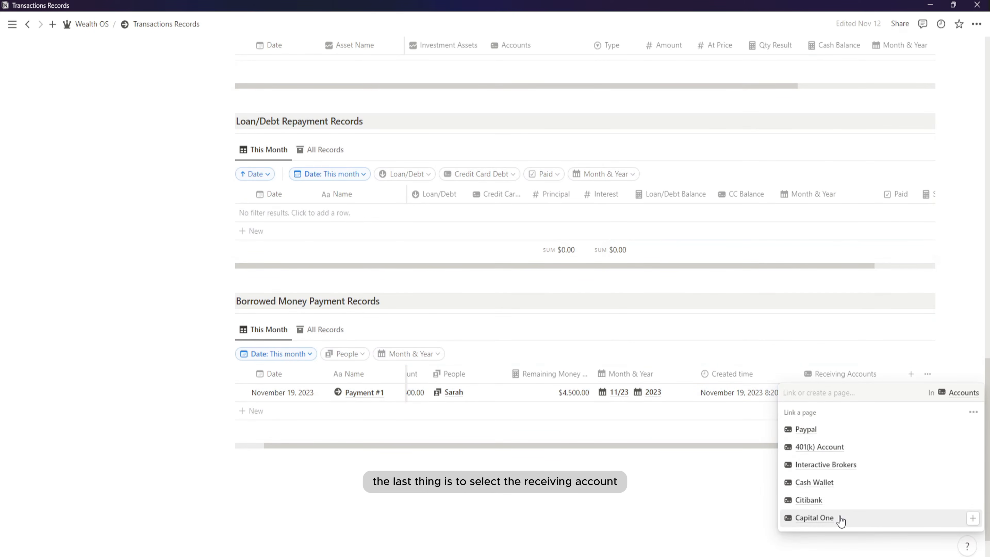
click(840, 519)
drag(825, 378, 721, 380)
click(731, 454)
drag(730, 448, 621, 448)
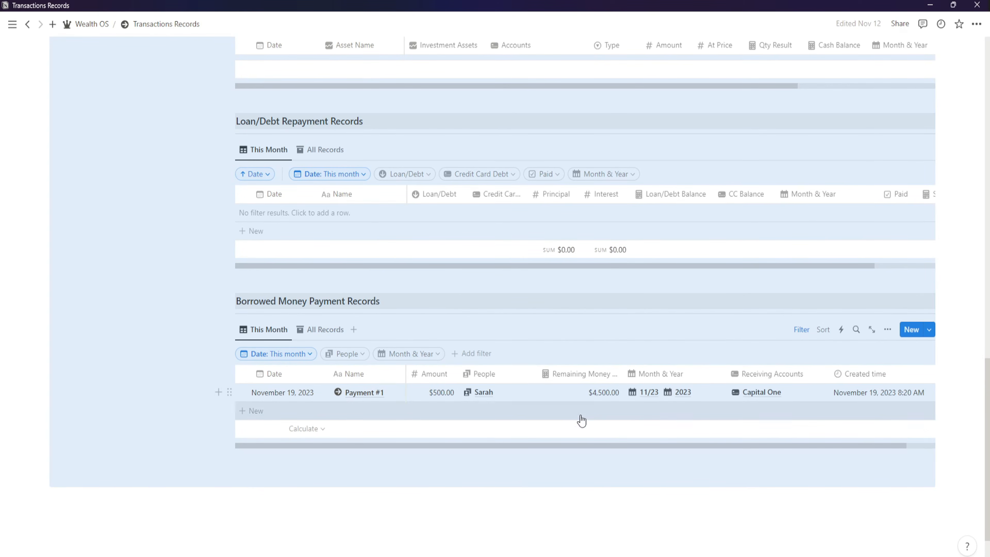
Step: Open the Assets Management page and check the borrowers' paid money and remaining balances in the People Owe Me Money table
scroll(581, 420, up, 15)
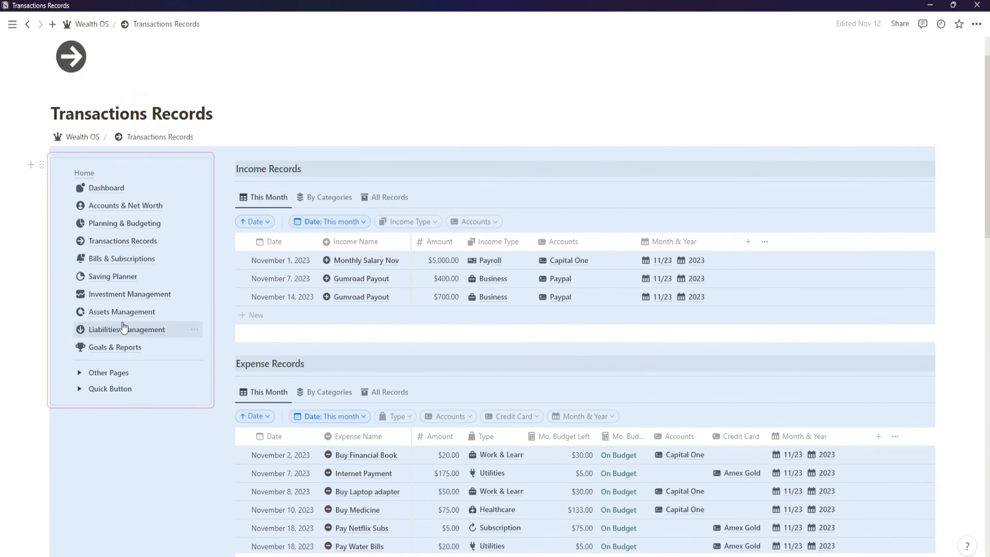
click(122, 312)
scroll(404, 364, down, 10)
scroll(405, 373, down, 1)
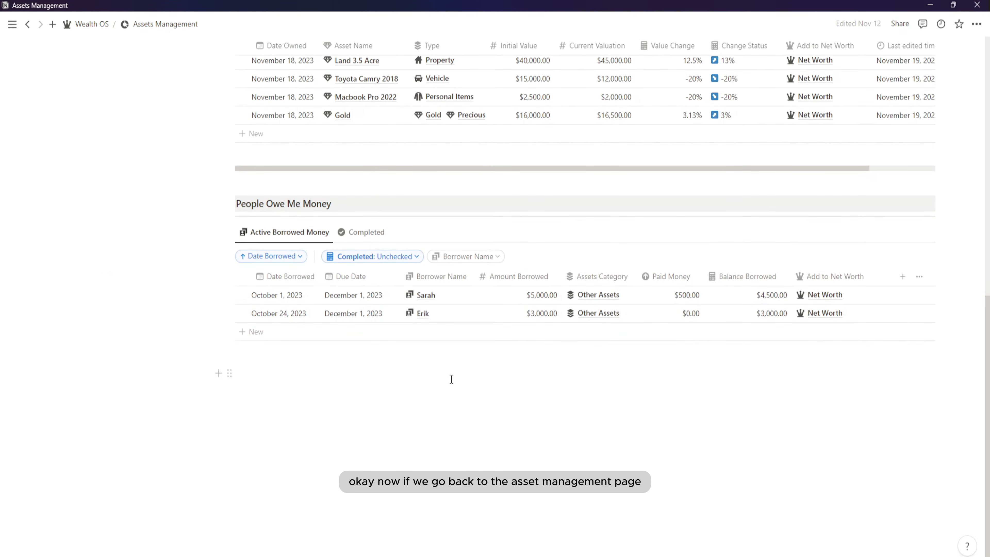
scroll(506, 410, up, 1)
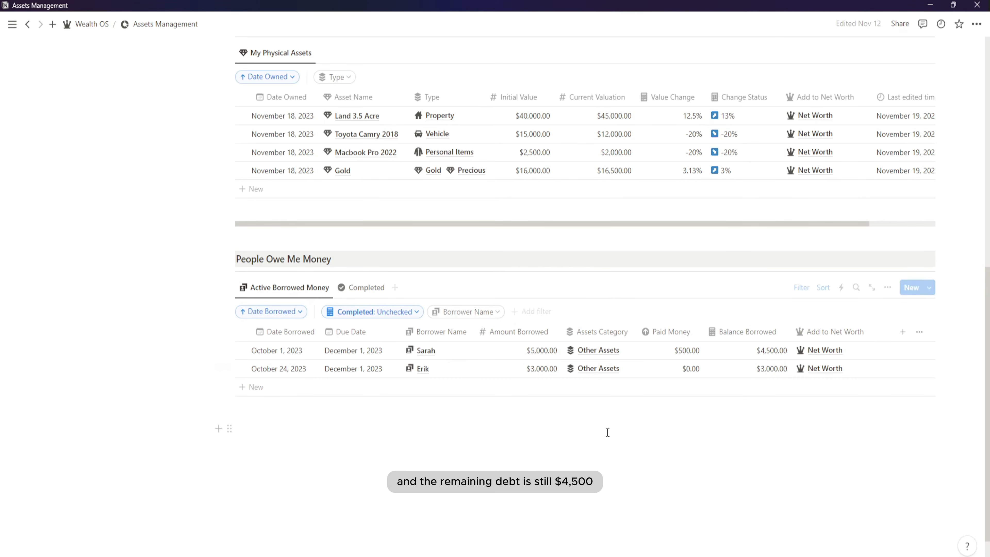
Step: Hide the filter bar of the People Owe Me Money table and check the Other Assets total under All Assets
click(479, 446)
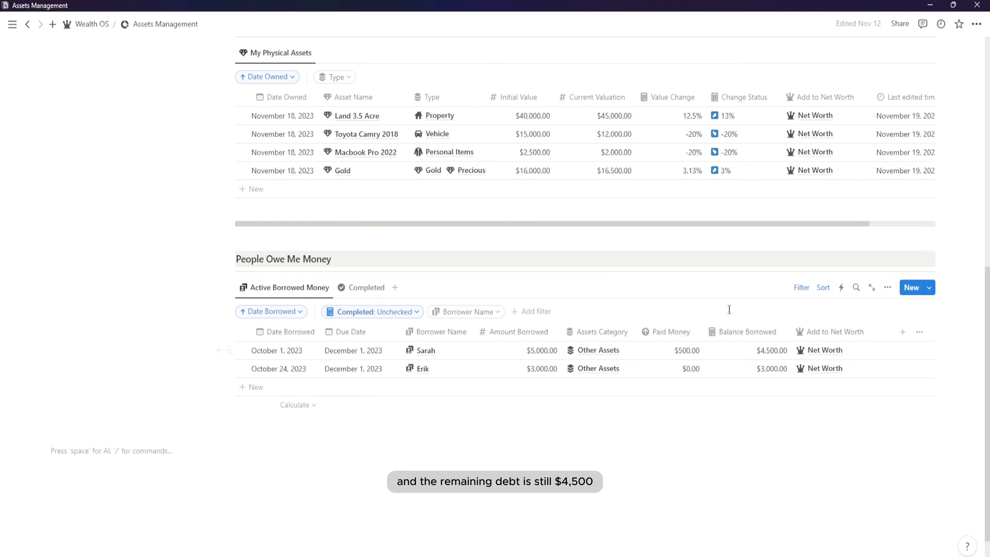
click(801, 288)
scroll(544, 416, up, 3)
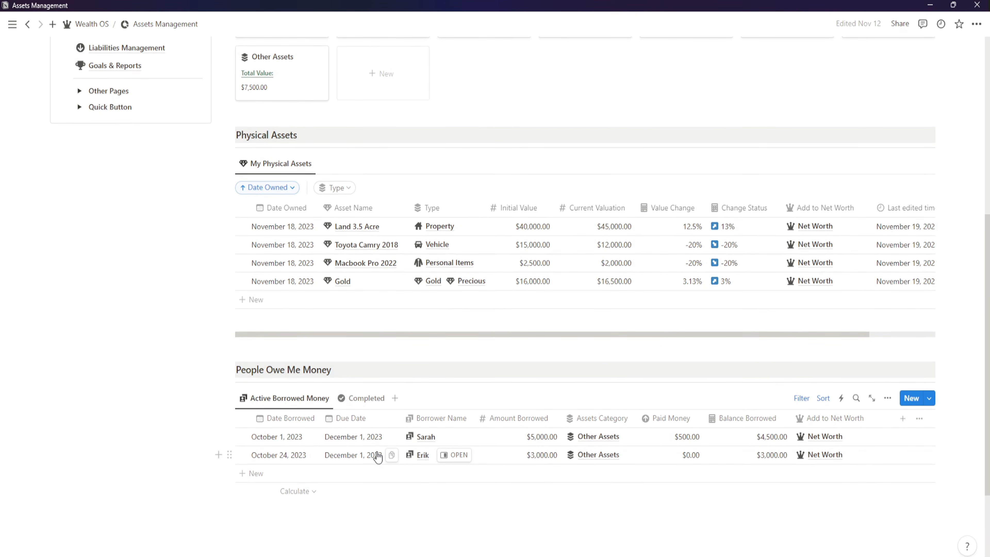
scroll(378, 456, up, 7)
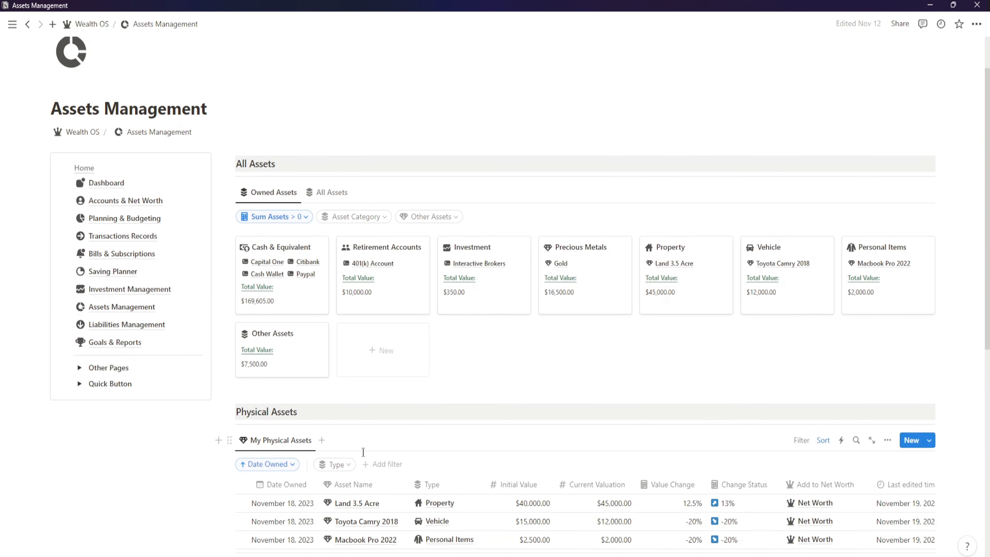
click(795, 192)
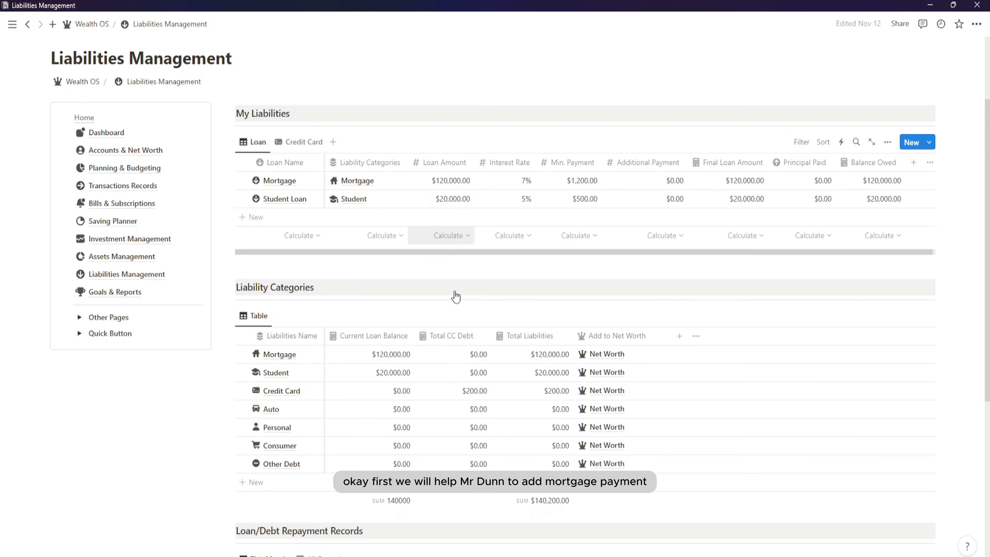
Step: Add a record named Mortgage #1 to the Loan/Debt Repayment Records table on the Liabilities Management page
scroll(455, 294, down, 5)
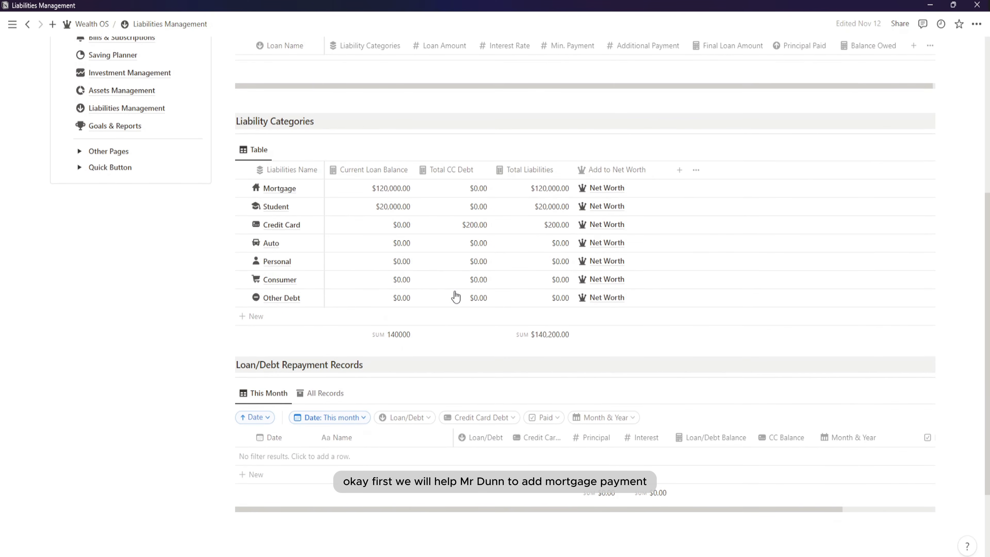
scroll(510, 294, down, 2)
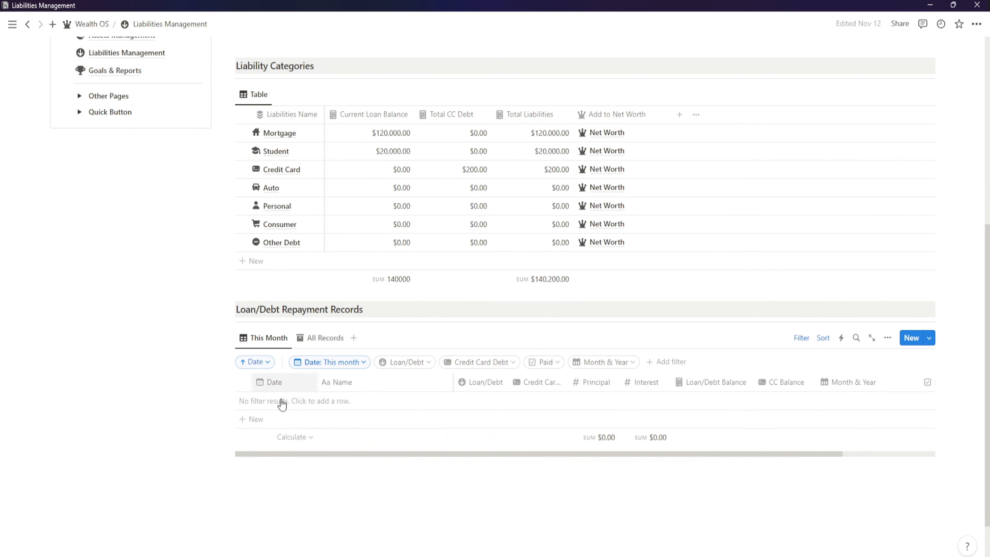
click(353, 424)
double_click(358, 401)
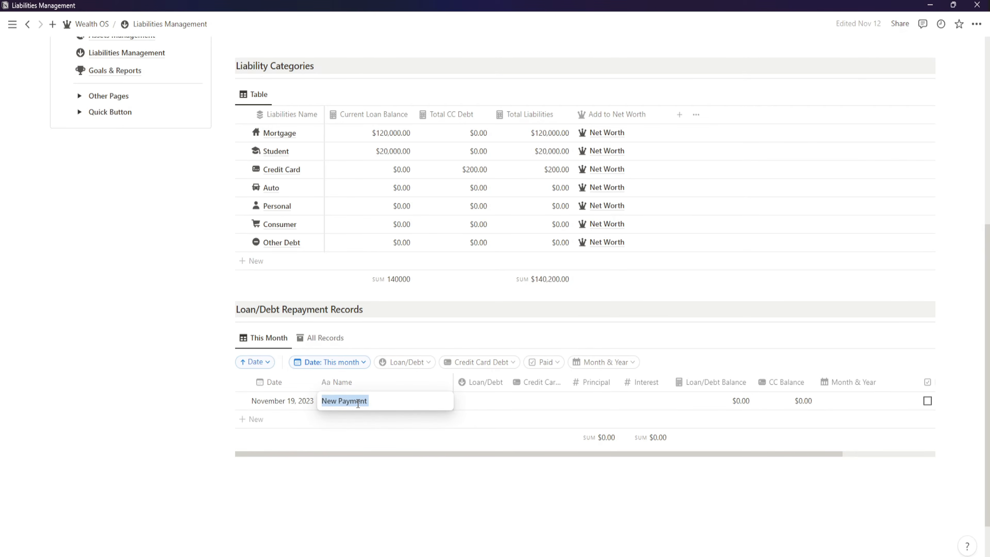
text(Mortgage #1)
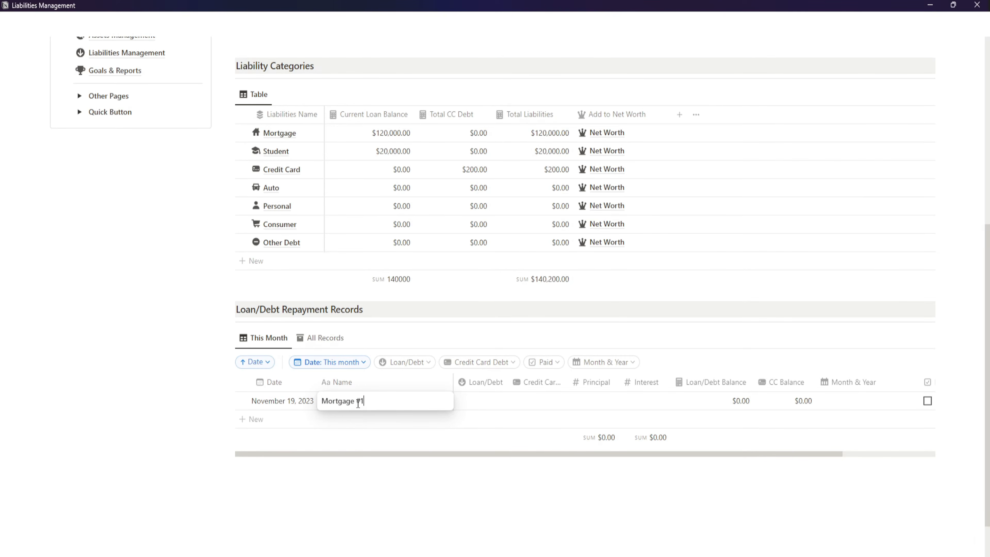
click(486, 406)
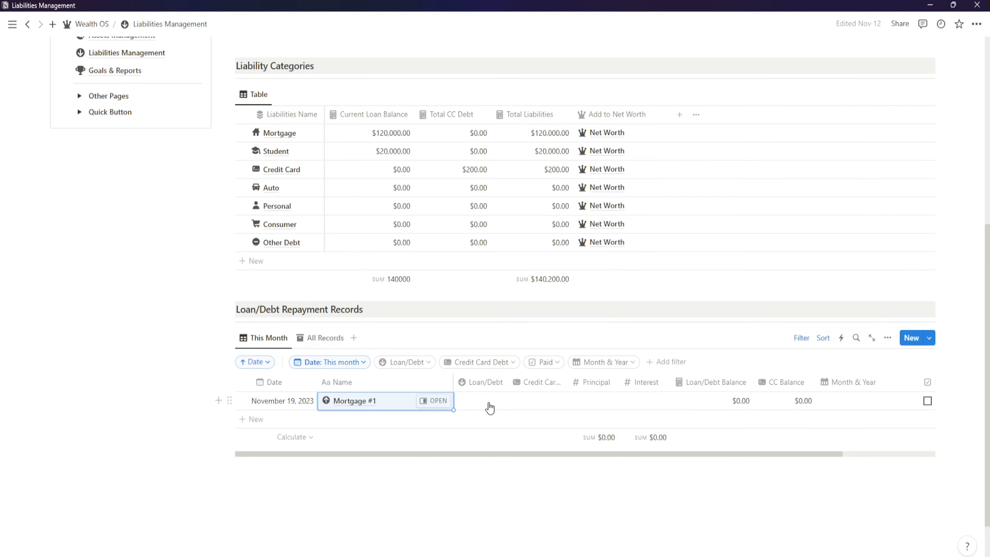
Step: Link the Mortgage #1 repayment record to the Mortgage loan
click(489, 406)
click(486, 437)
click(426, 451)
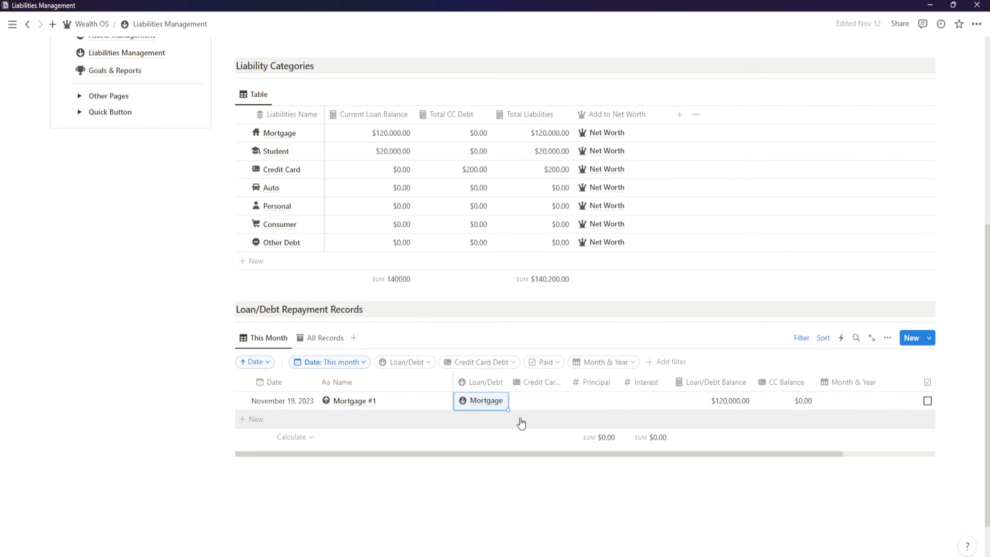
Step: Set the principal of Mortgage #1 to $693 and its interest to $700
click(604, 404)
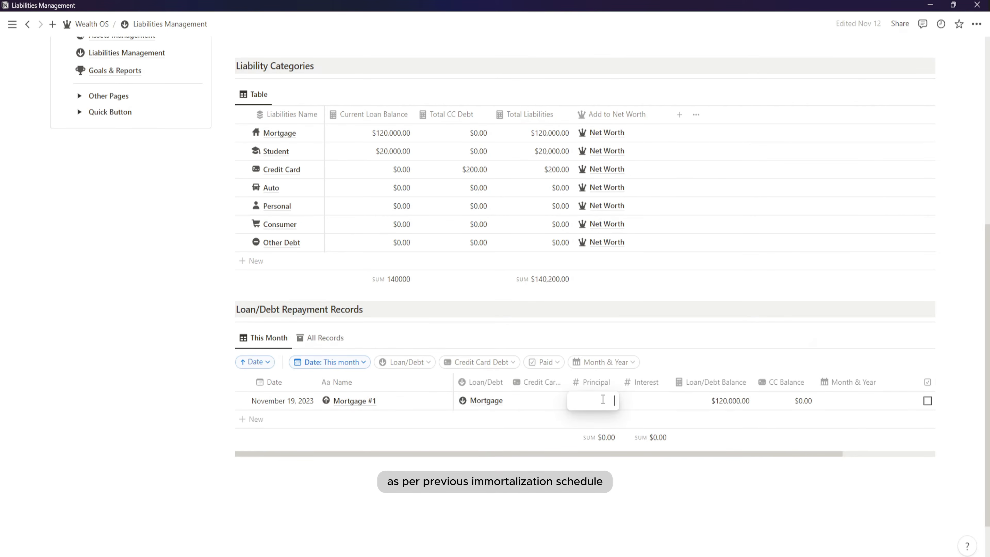
text(693)
key(Return)
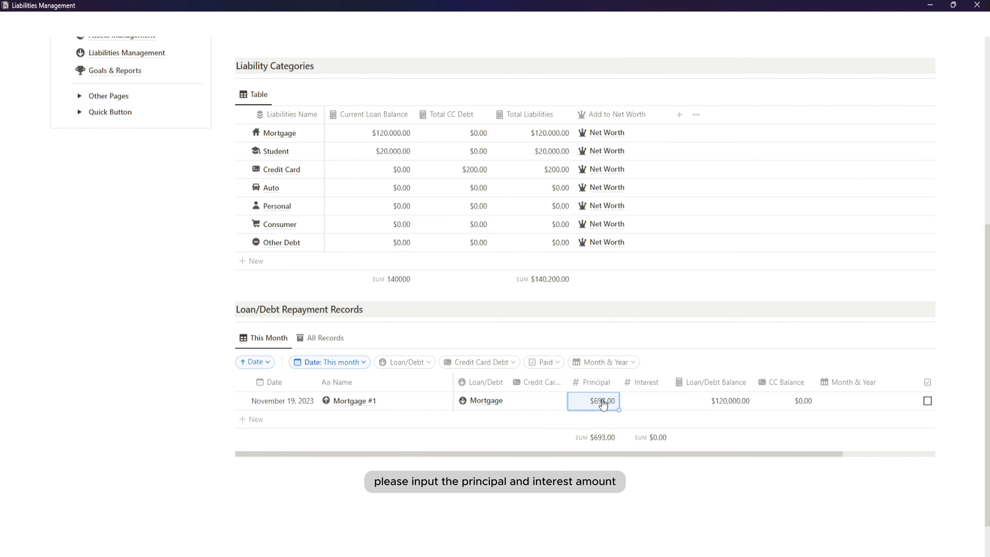
click(643, 390)
click(646, 399)
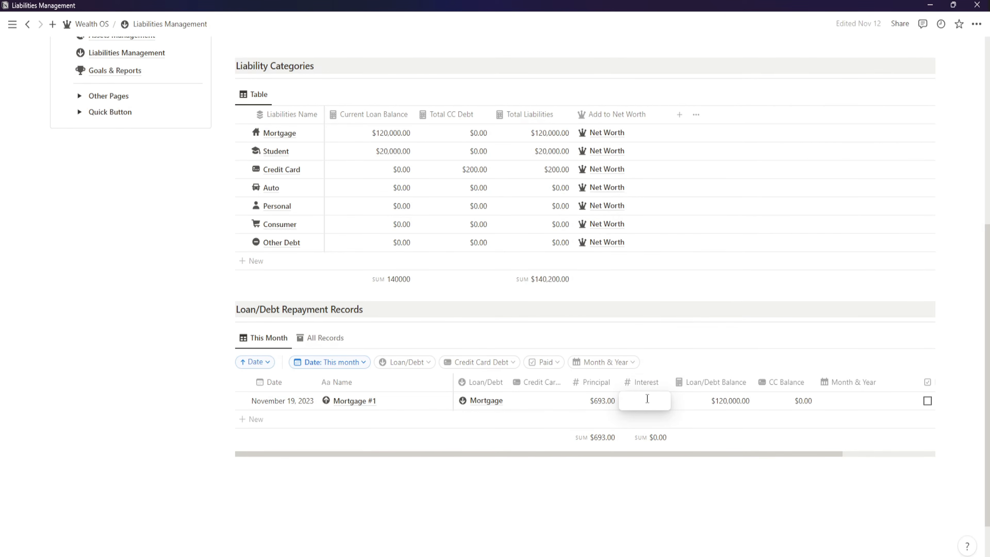
text(700)
key(Return)
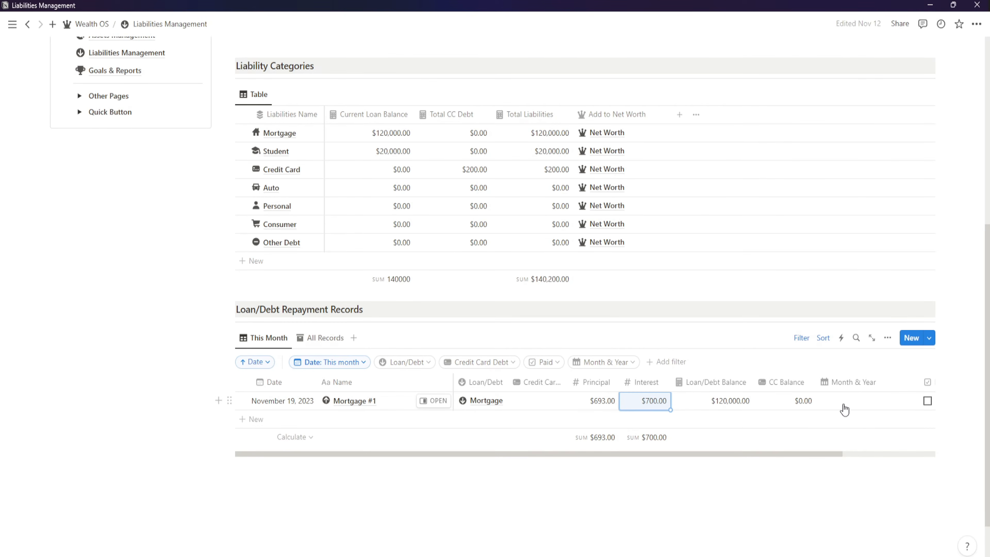
Step: Link Mortgage #1 to the 11/23 monthly report and the 2023 yearly report
click(859, 408)
click(824, 429)
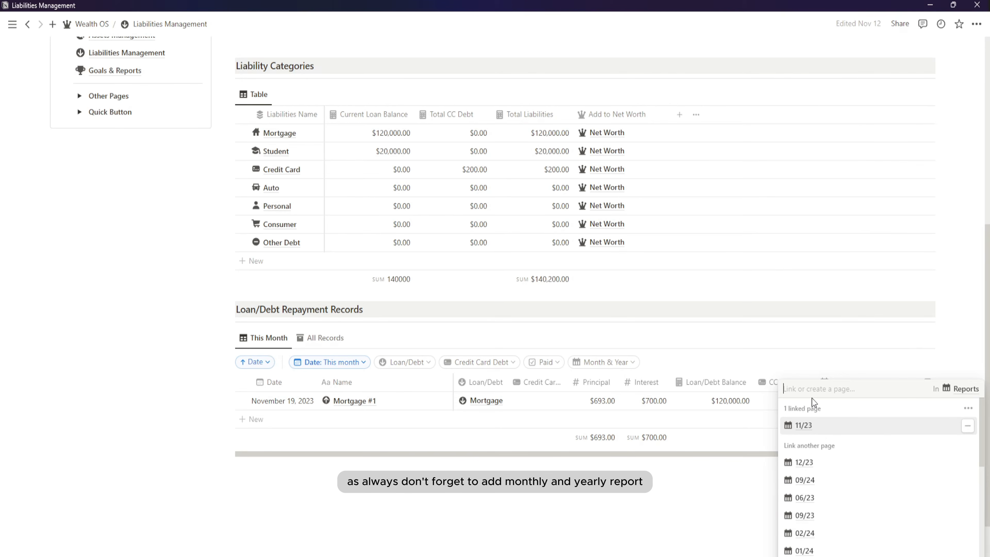
text(2023)
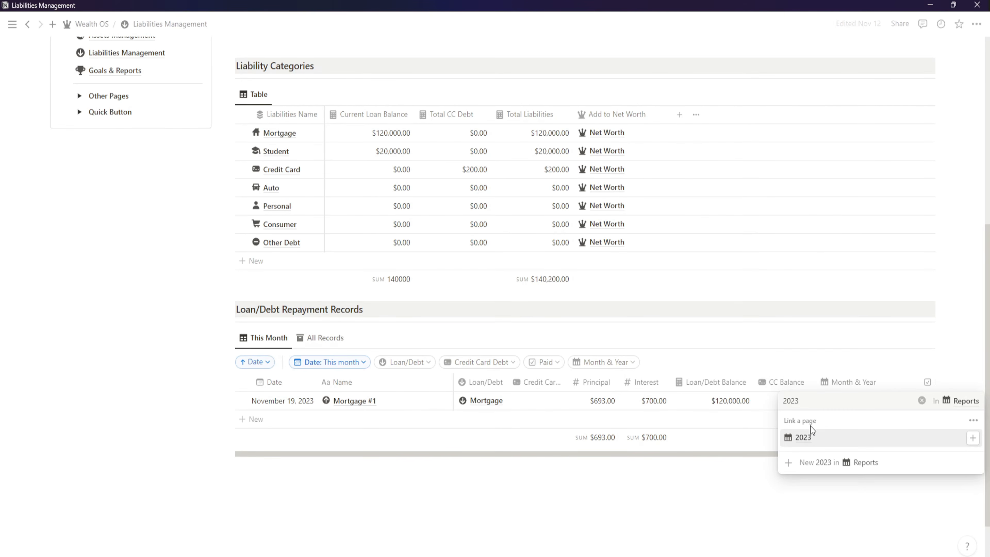
click(809, 438)
click(745, 459)
Step: Mark the Mortgage #1 repayment as paid
drag(770, 455, 865, 456)
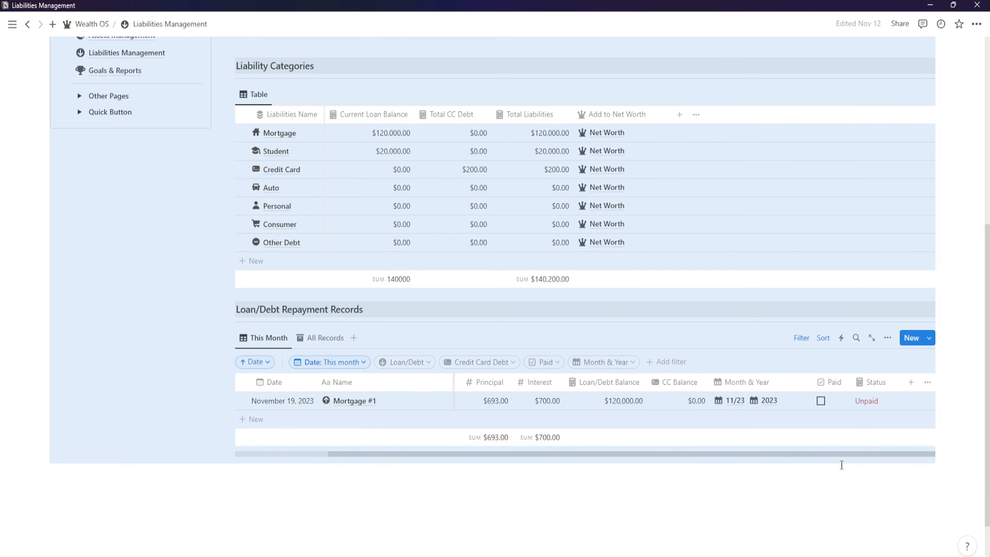
click(821, 402)
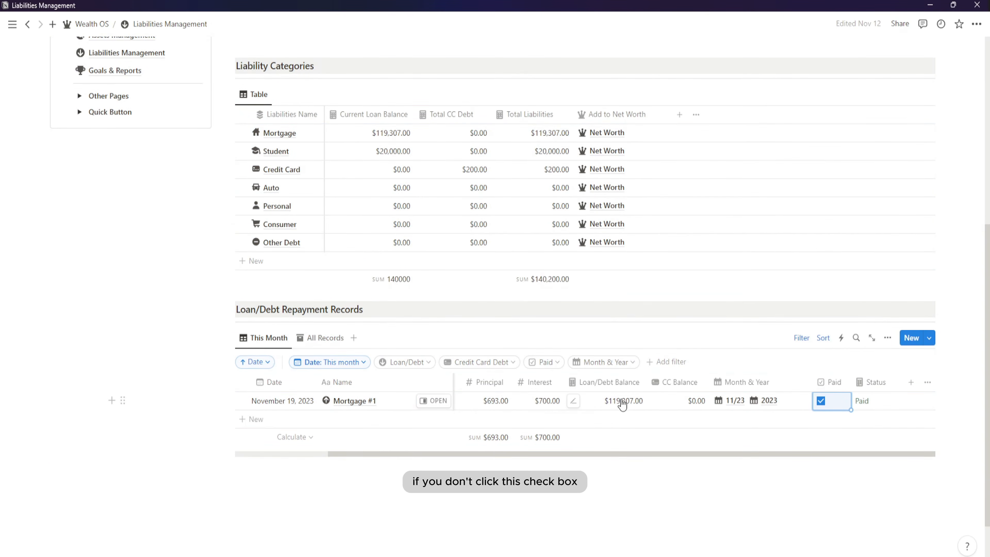
drag(648, 454, 437, 457)
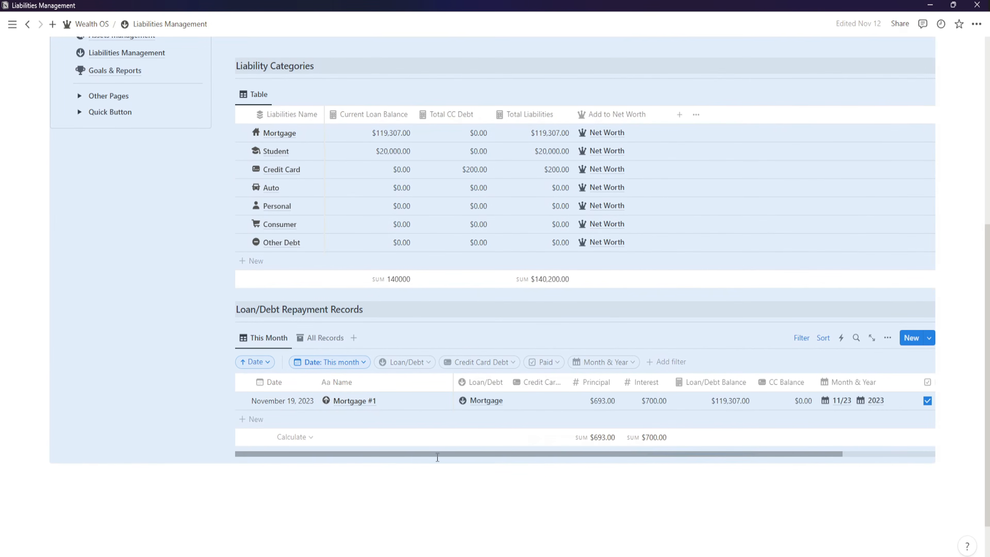
Step: Add a second loan repayment record named Mortgage #2 and link it to the Mortgage loan
click(355, 427)
text(MO)
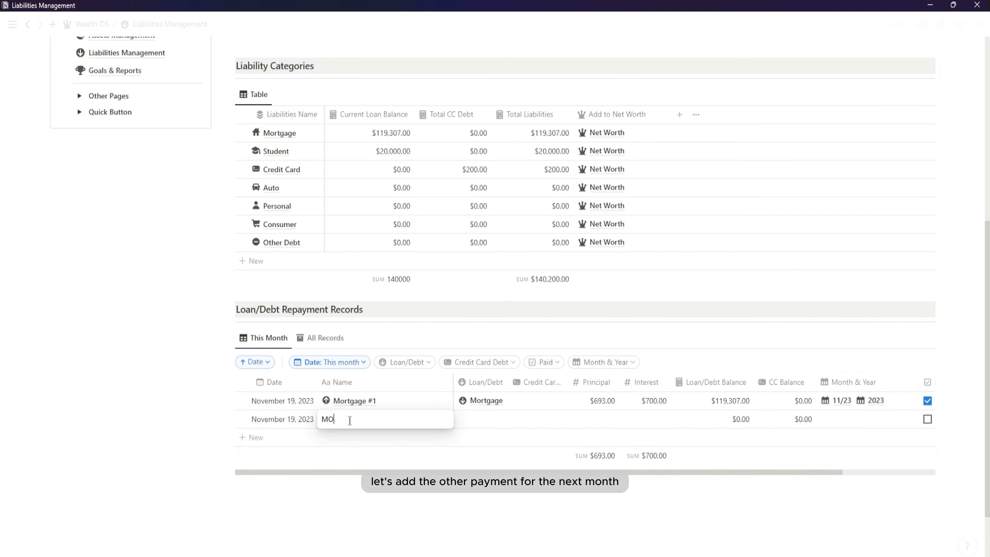
text(org)
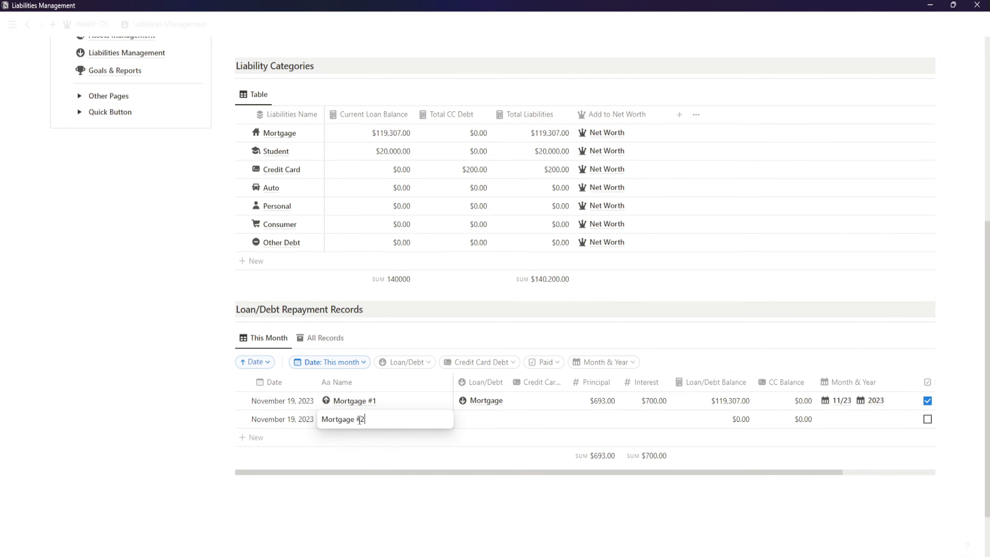
key(Return)
click(485, 420)
click(492, 456)
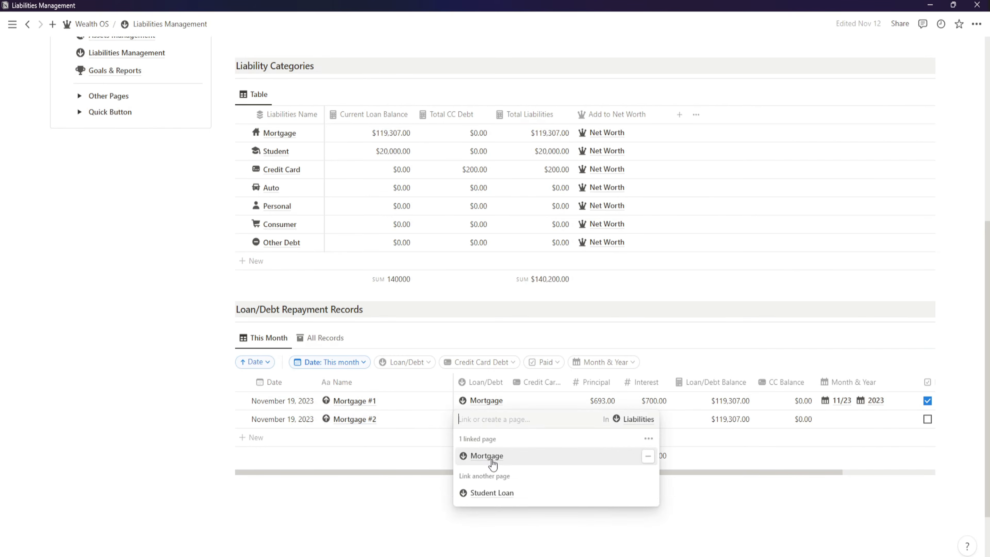
click(522, 405)
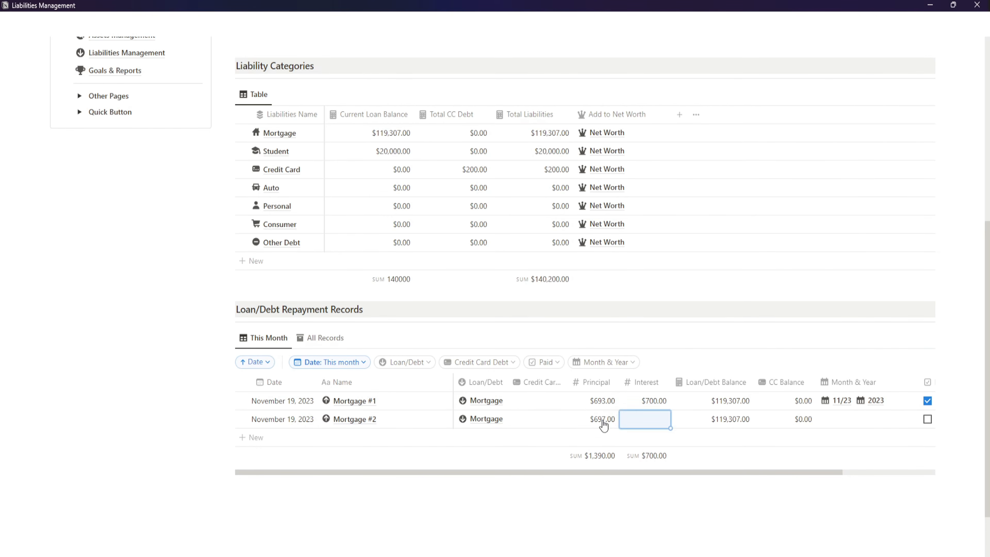
Step: Set the principal of Mortgage #2 to $697 and its interest to $696
text(696)
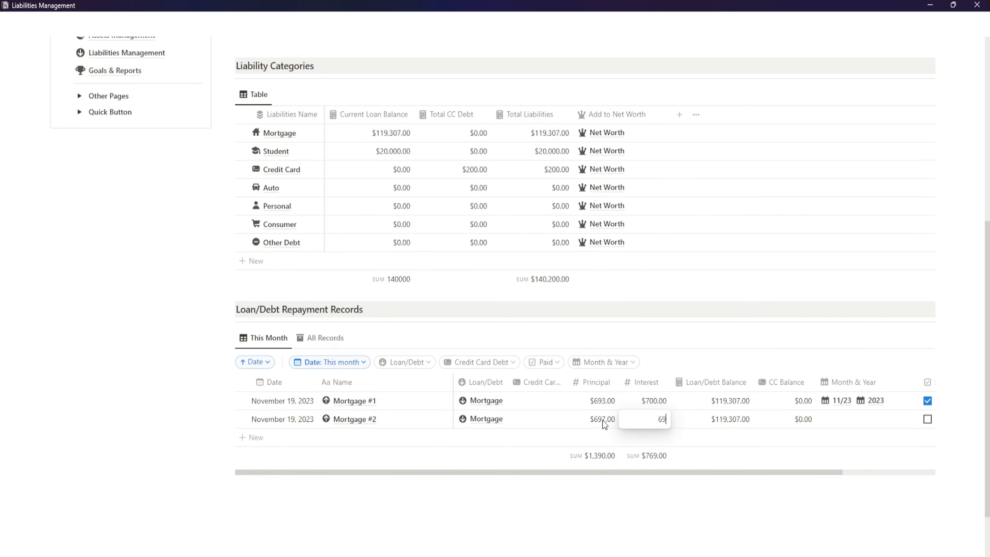
key(Tab)
key(Tab)
key(Tab)
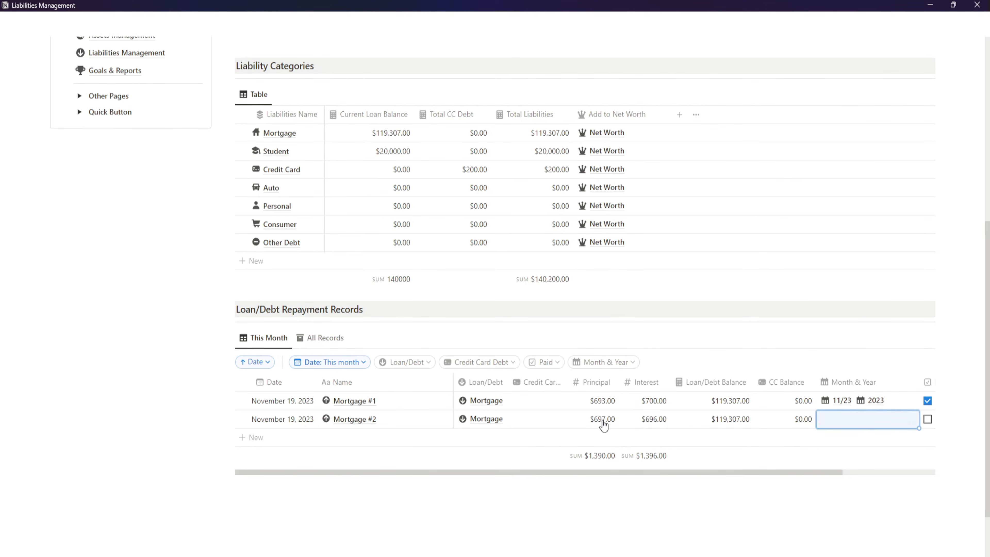
Step: Link the Mortgage #2 repayment to the 12/23 monthly report and the 2023 yearly report
click(857, 421)
text(12)
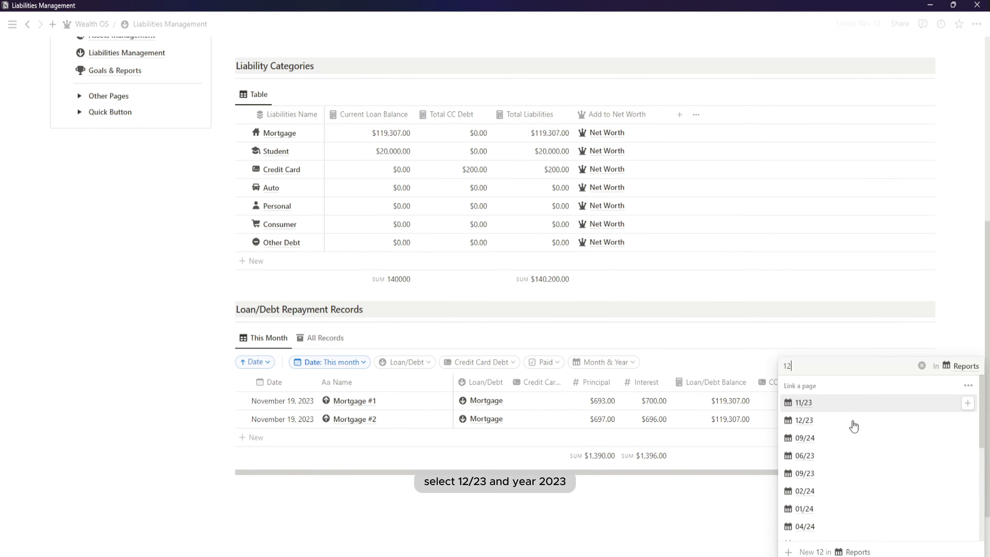
click(821, 425)
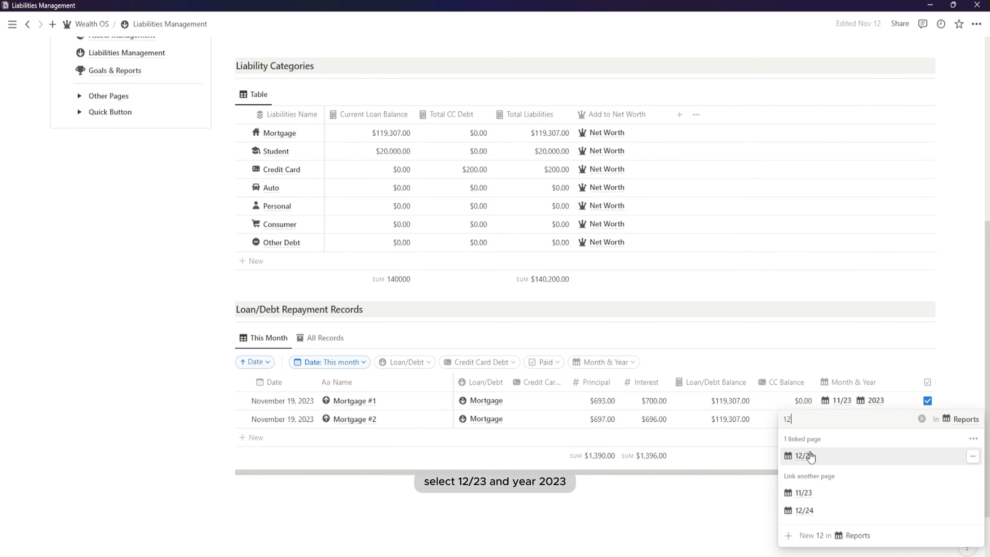
key(BackSpace)
key(BackSpace)
text(2023)
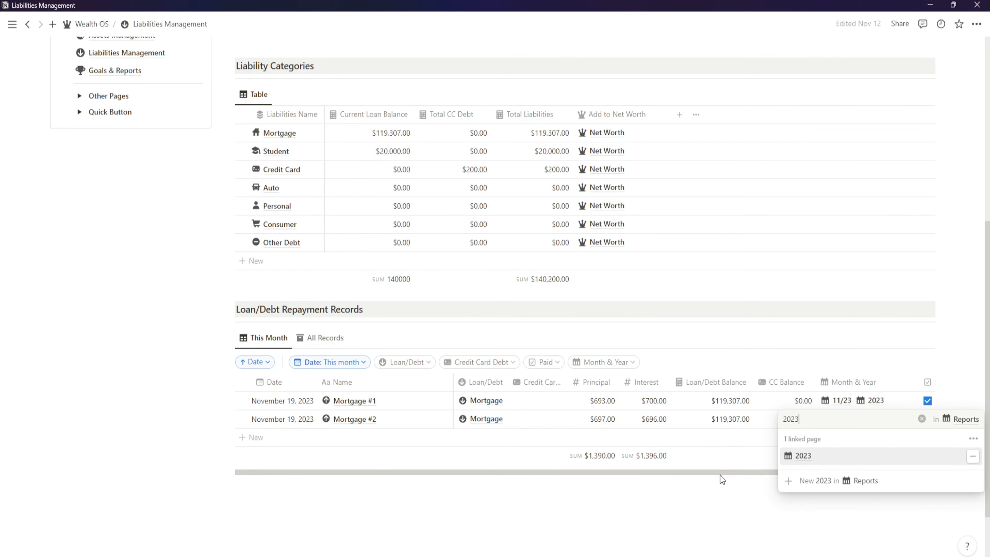
click(721, 475)
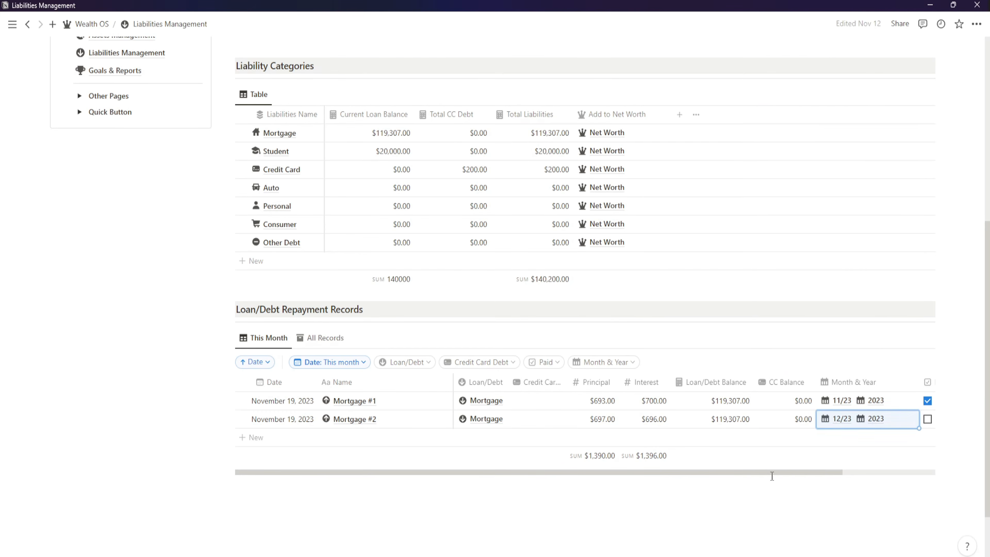
Step: Set the date of the Mortgage #2 repayment to December 19, 2023
drag(797, 471, 884, 469)
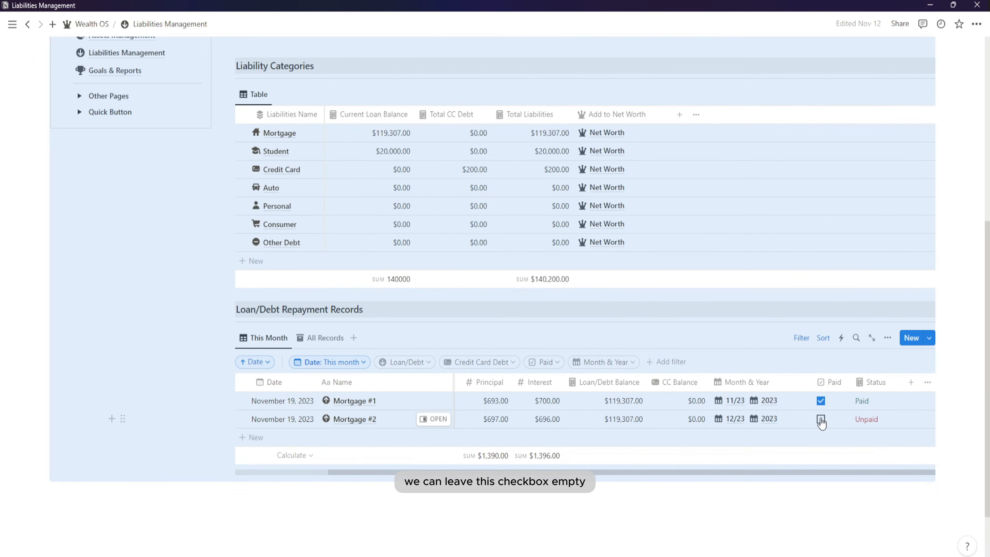
drag(741, 473, 648, 472)
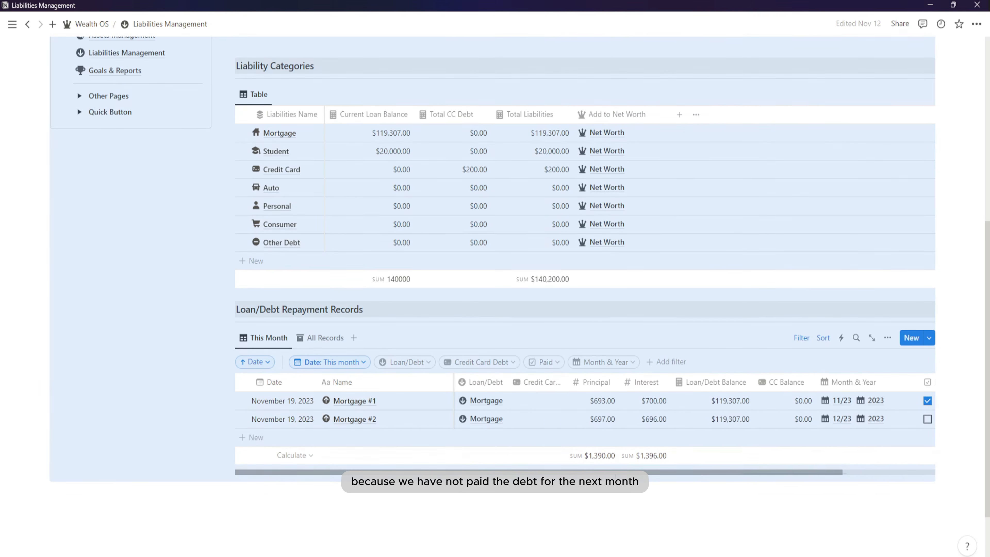
click(287, 419)
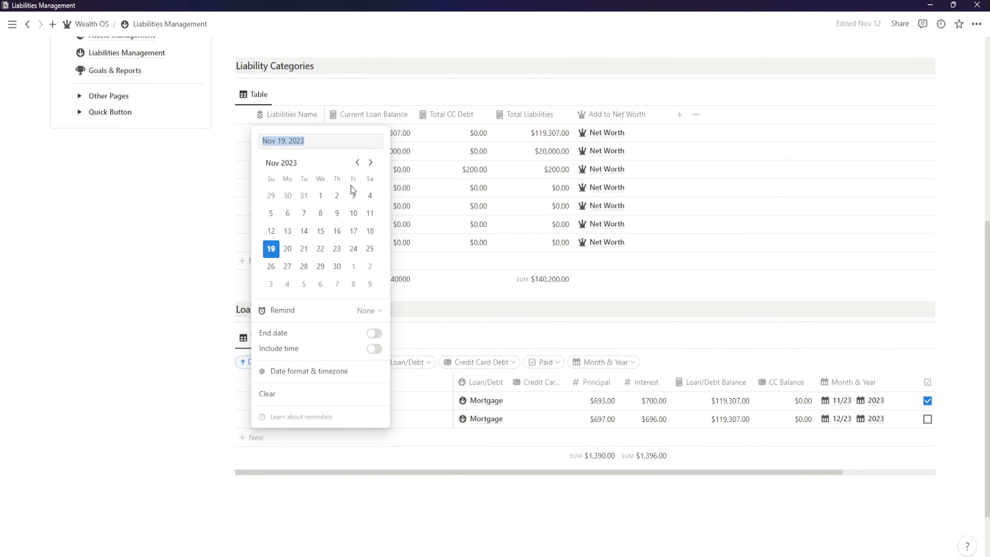
click(370, 162)
click(303, 248)
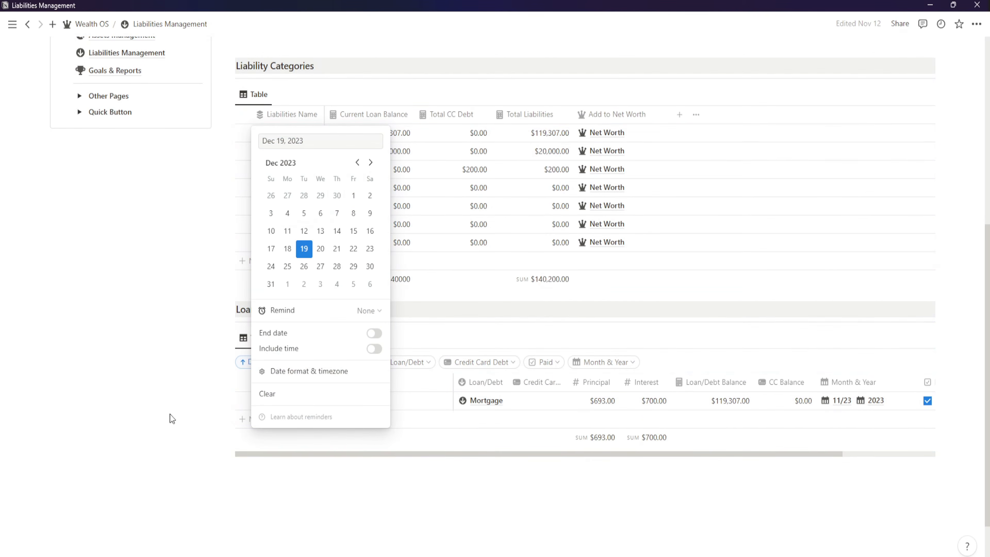
click(351, 467)
Step: Compare this month's loan repayments with the All Records view and examine each record's paid status there
scroll(352, 466, up, 2)
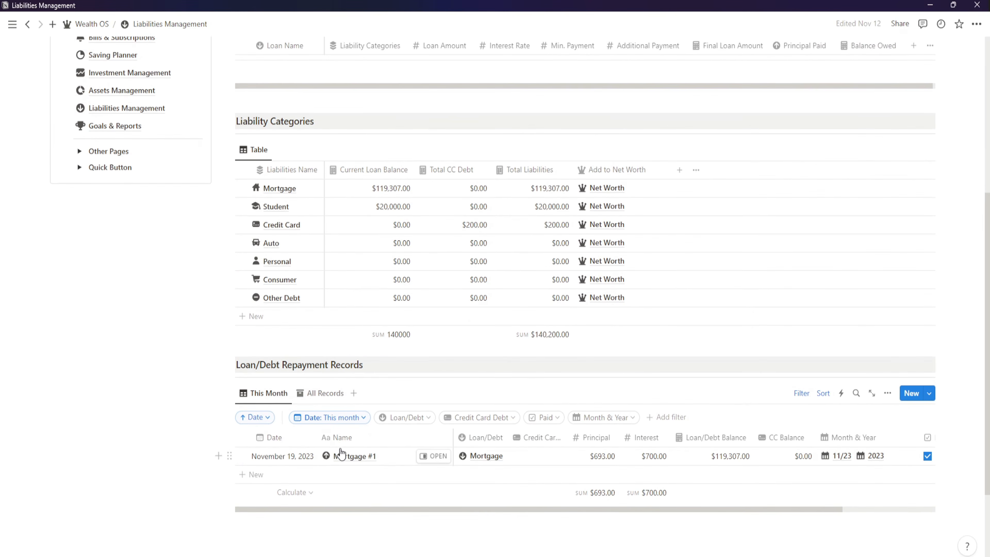
scroll(322, 455, down, 2)
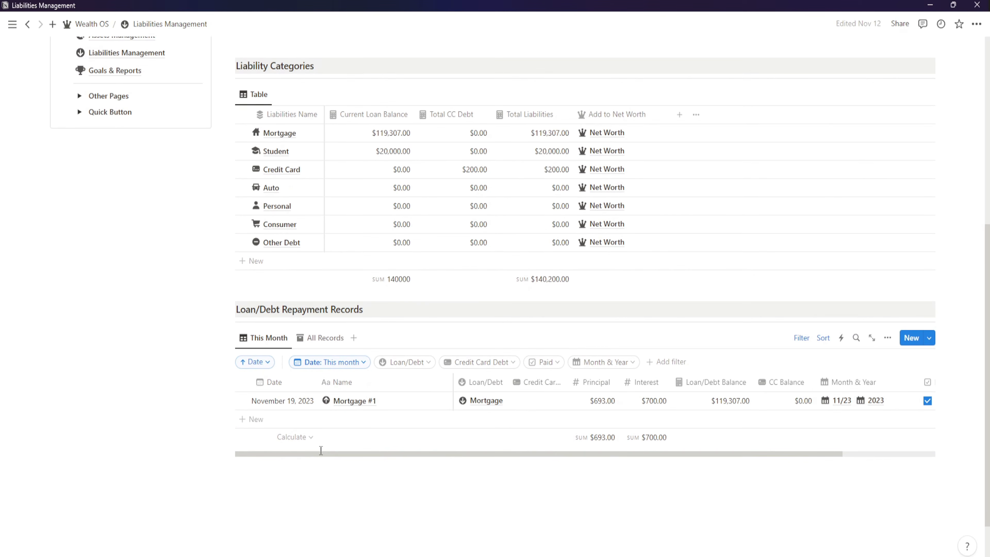
click(317, 346)
scroll(272, 398, down, 2)
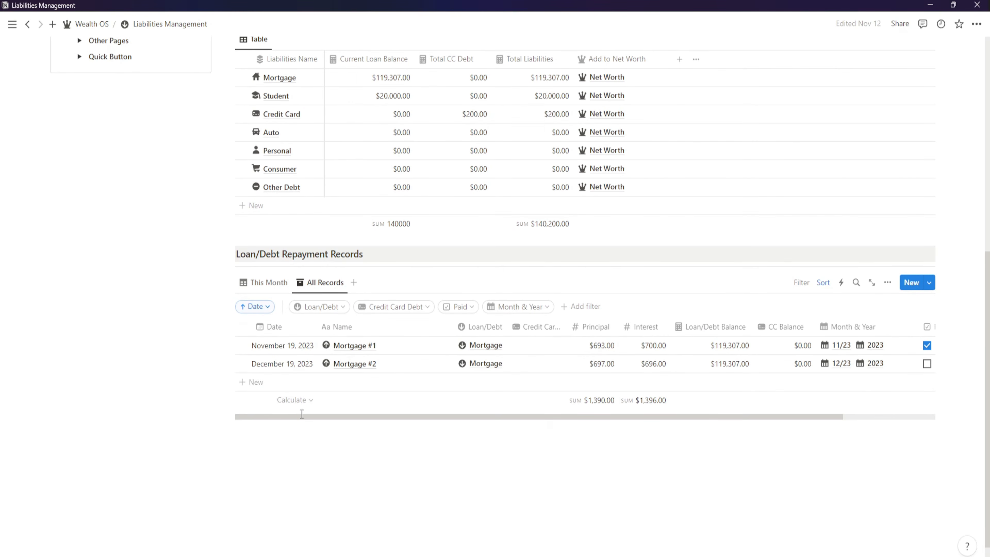
drag(301, 414, 310, 414)
click(261, 282)
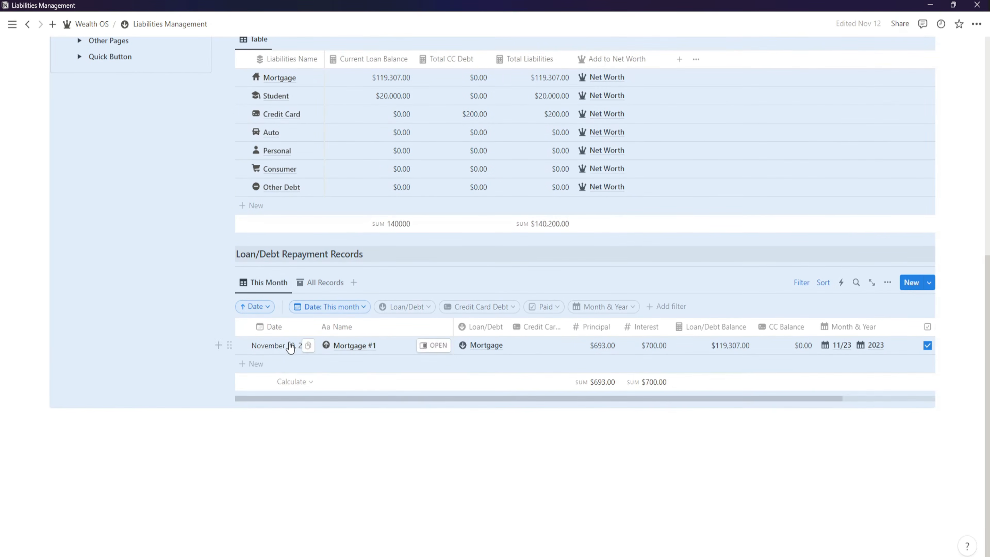
click(321, 289)
drag(325, 416, 599, 412)
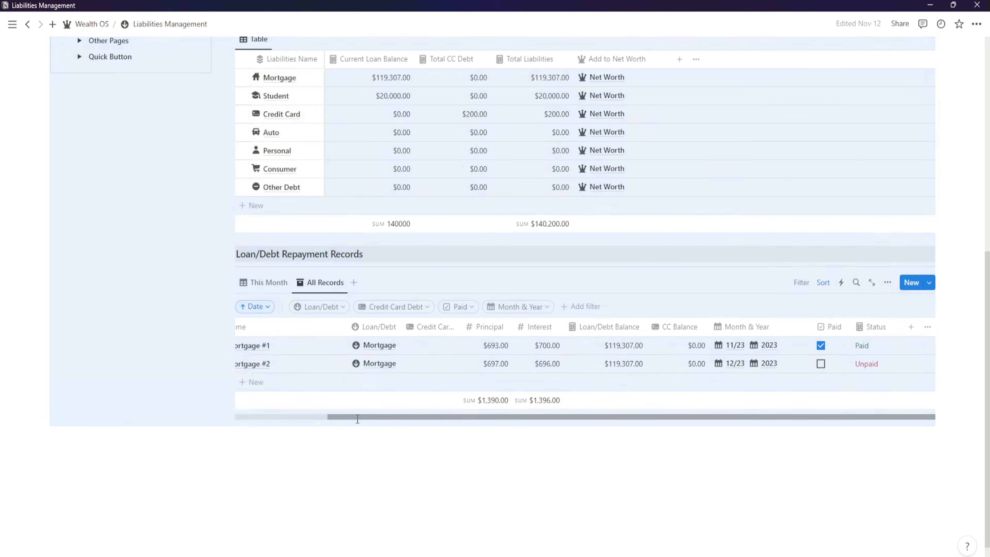
drag(358, 414, 259, 416)
Step: Add a third loan repayment record named Mortgage #3 in the All Records view
click(358, 382)
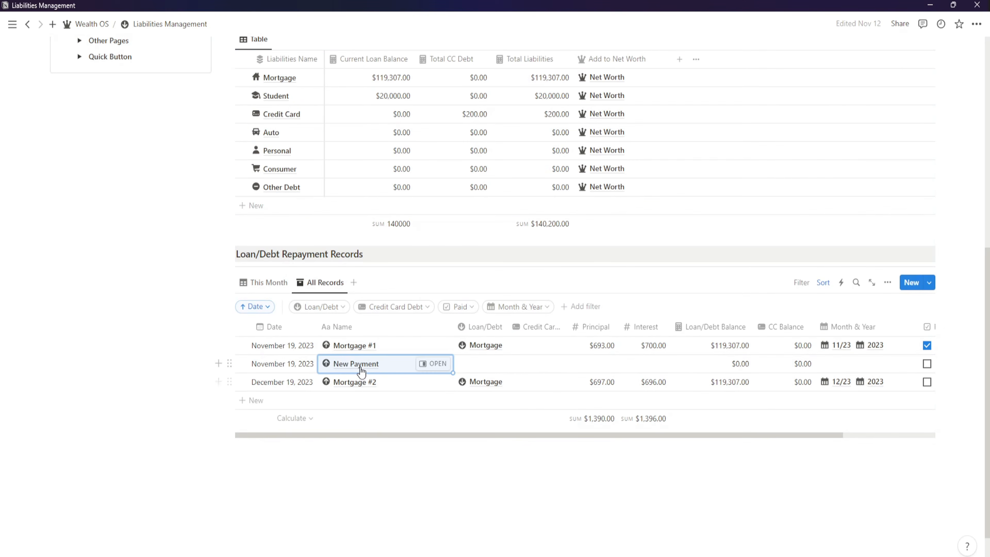
double_click(358, 368)
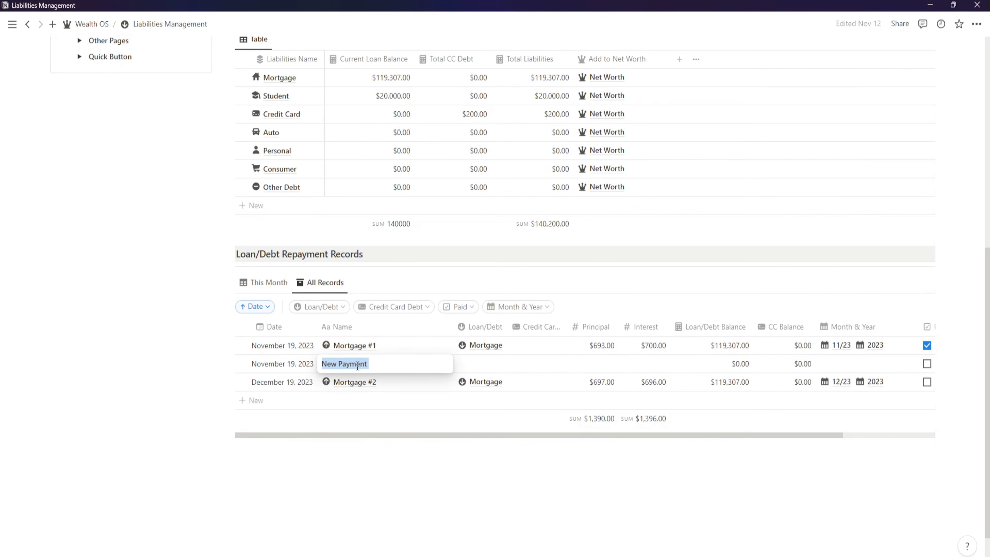
text(Mortgage #3)
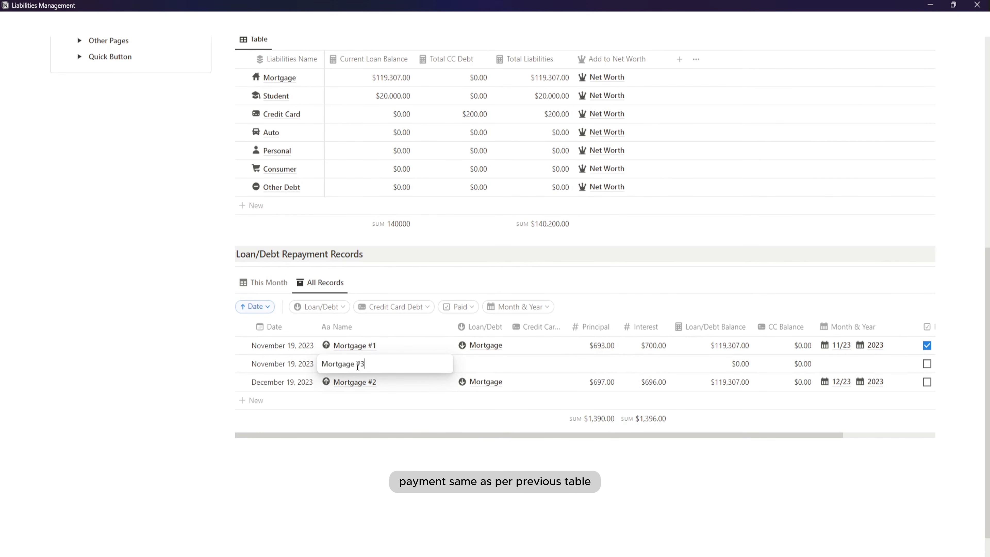
key(Return)
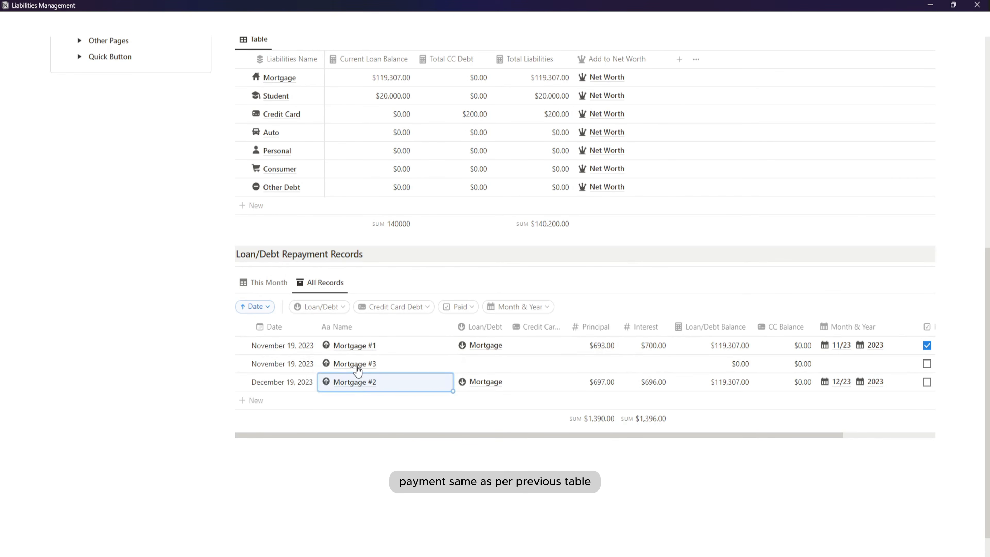
Step: Date the Mortgage #3 repayment January 19, 2024 and link it to the Mortgage loan
click(300, 363)
click(367, 110)
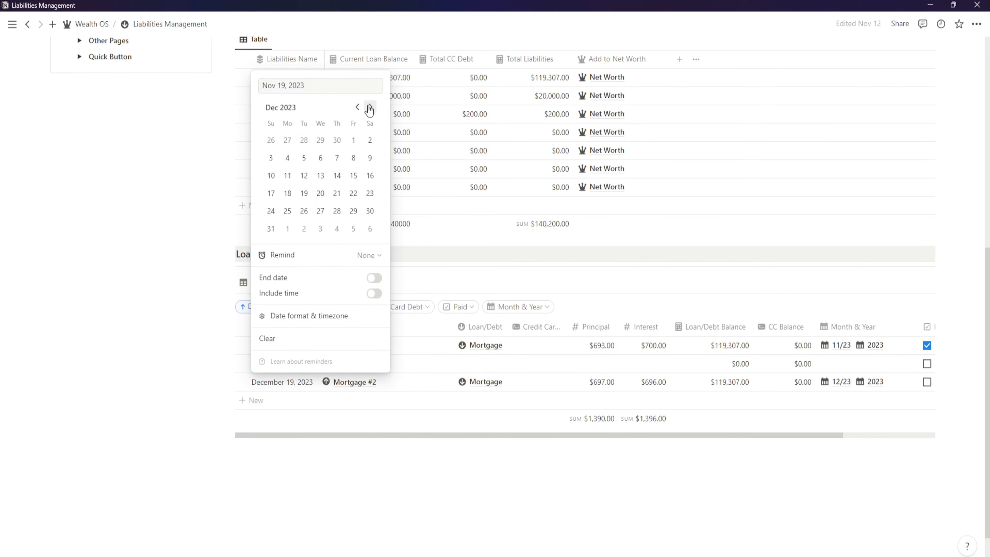
click(367, 110)
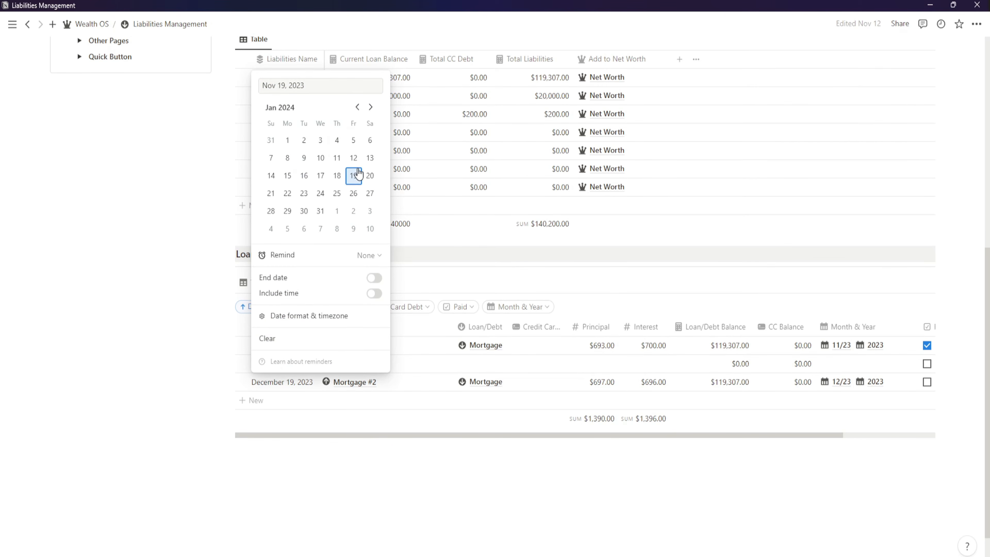
click(354, 176)
key(Escape)
click(500, 384)
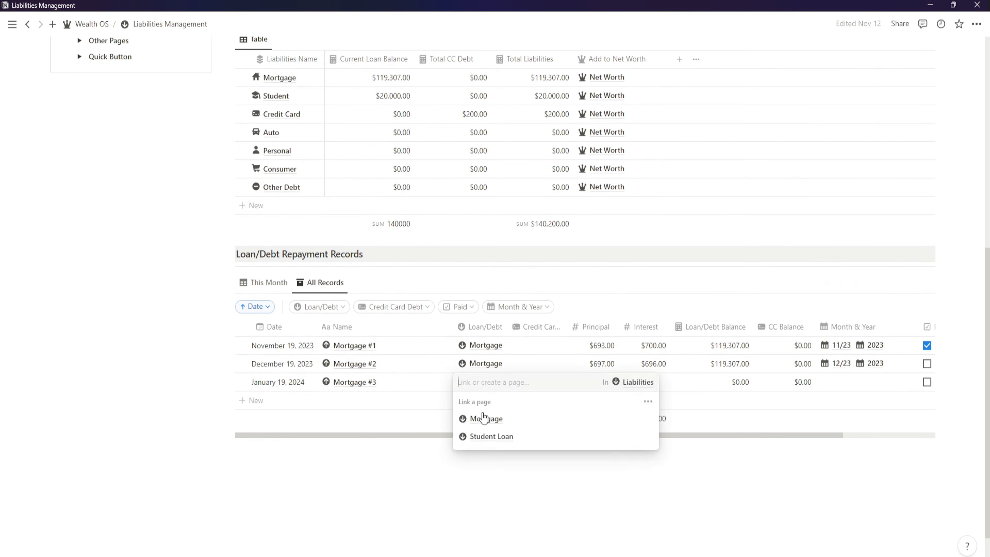
click(500, 426)
key(Escape)
Step: Set the principal of Mortgage #3 to $701 and its interest to $692
click(605, 384)
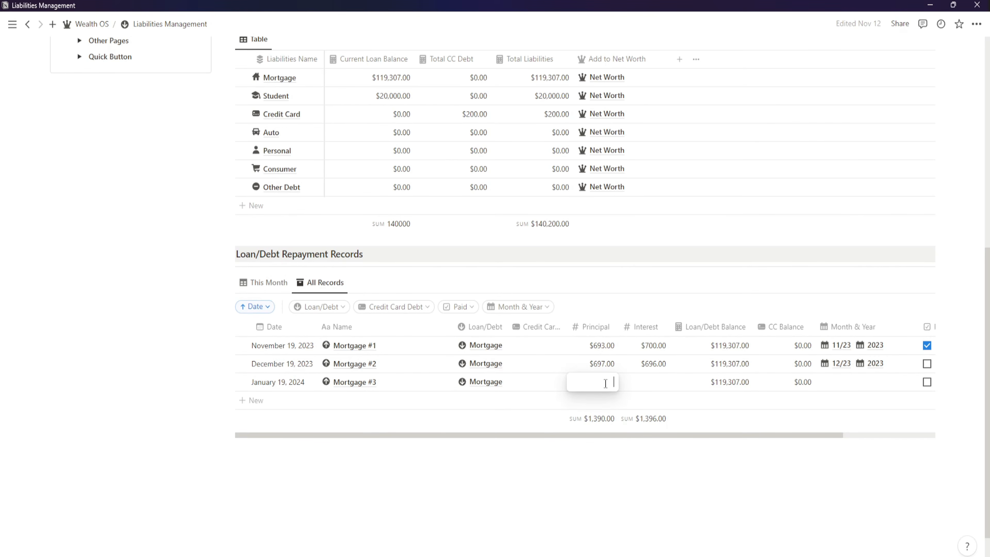
text(701)
key(Return)
key(Tab)
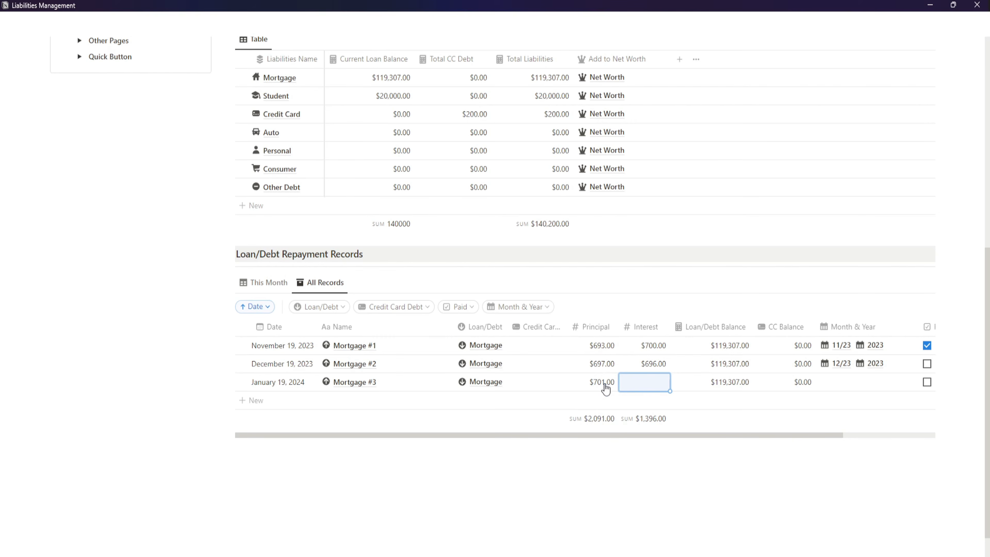
text(692)
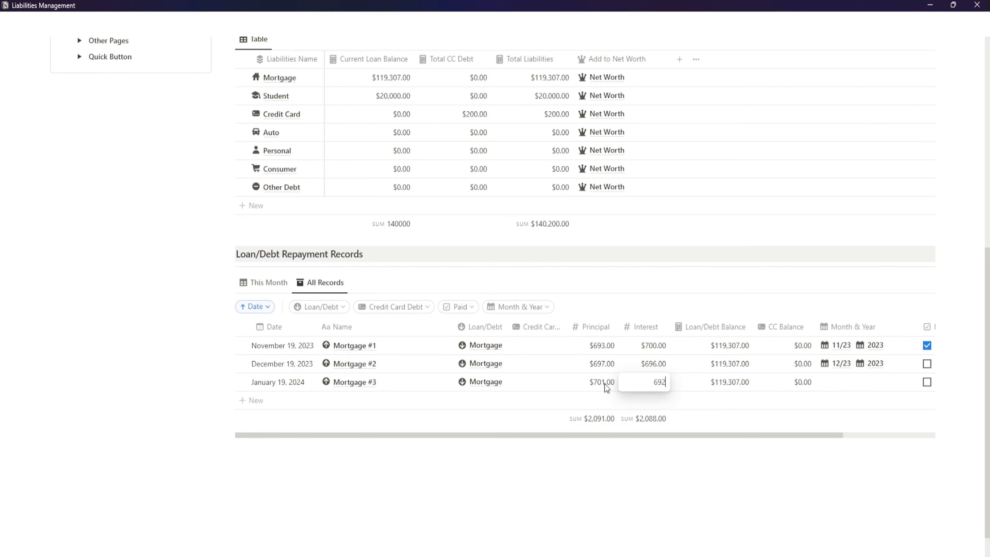
key(Return)
Step: Link the Mortgage #3 repayment to the 01/24 monthly report and the 2024 yearly report
key(Tab)
key(Tab)
key(Tab)
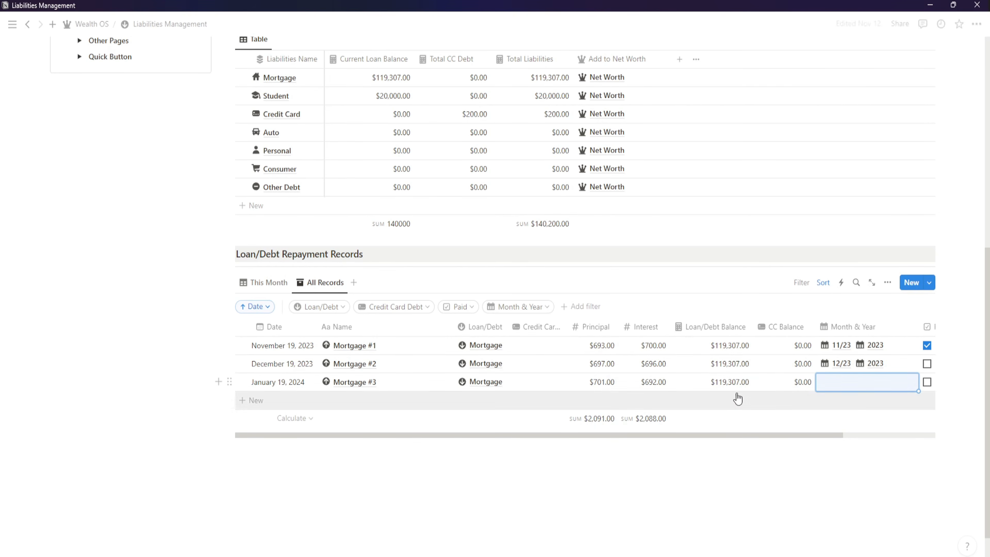
click(840, 381)
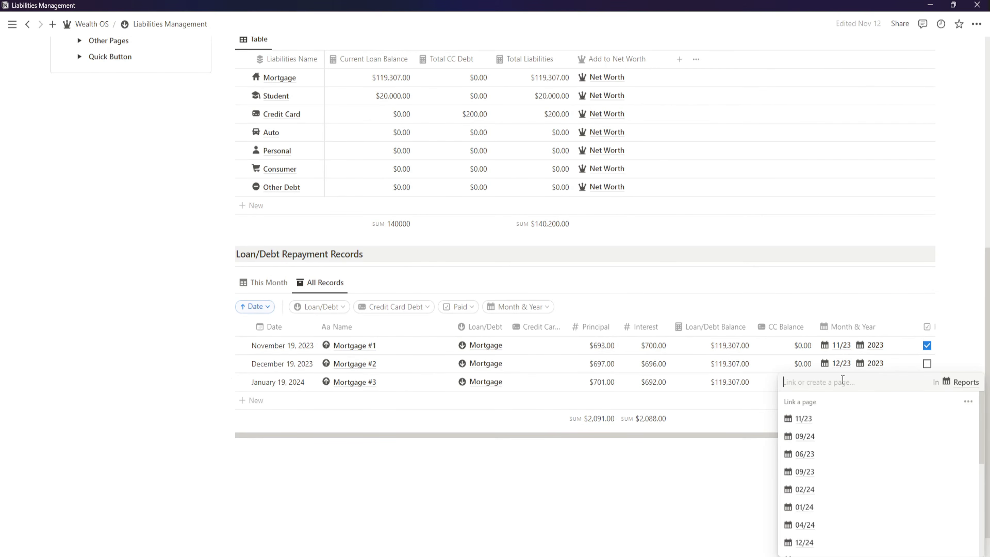
text(01)
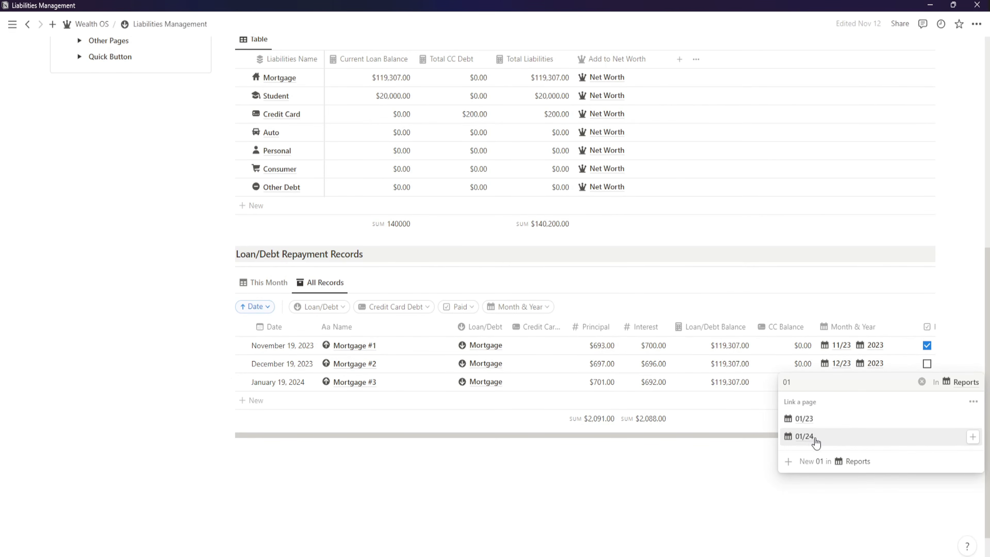
click(816, 441)
click(737, 456)
click(849, 386)
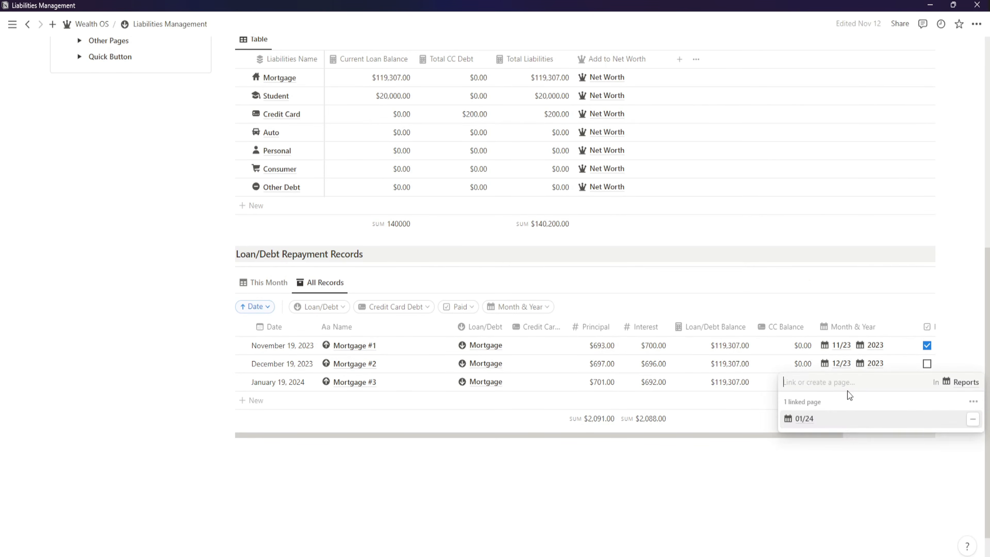
text(2024)
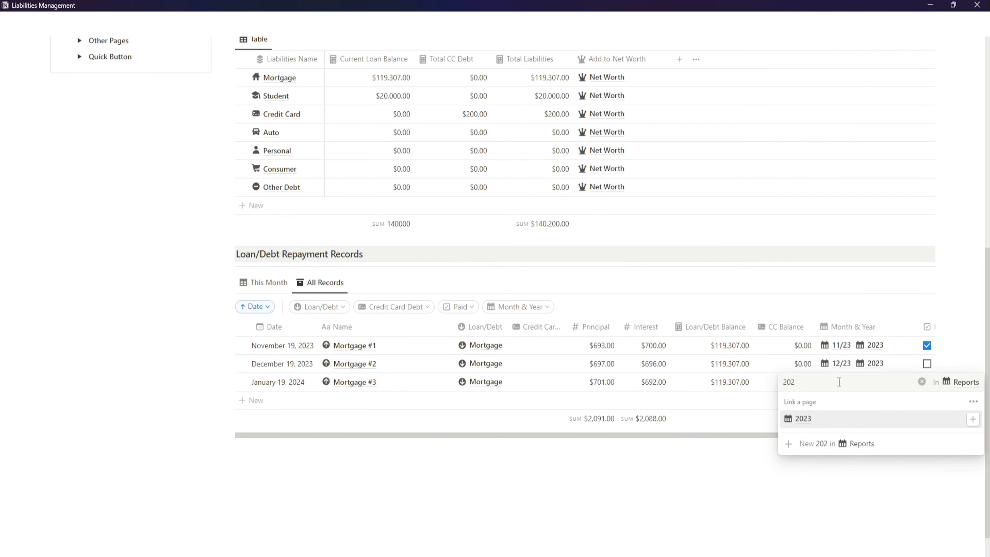
click(754, 453)
Step: Add a repayment record named CC Payment in the This Month view of the loan/debt repayment records
drag(826, 434, 917, 432)
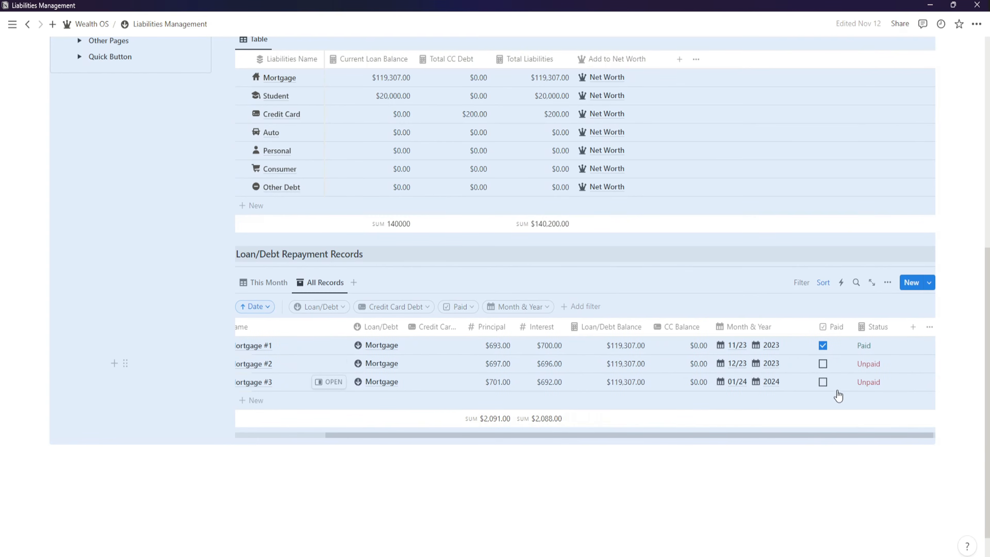
click(469, 433)
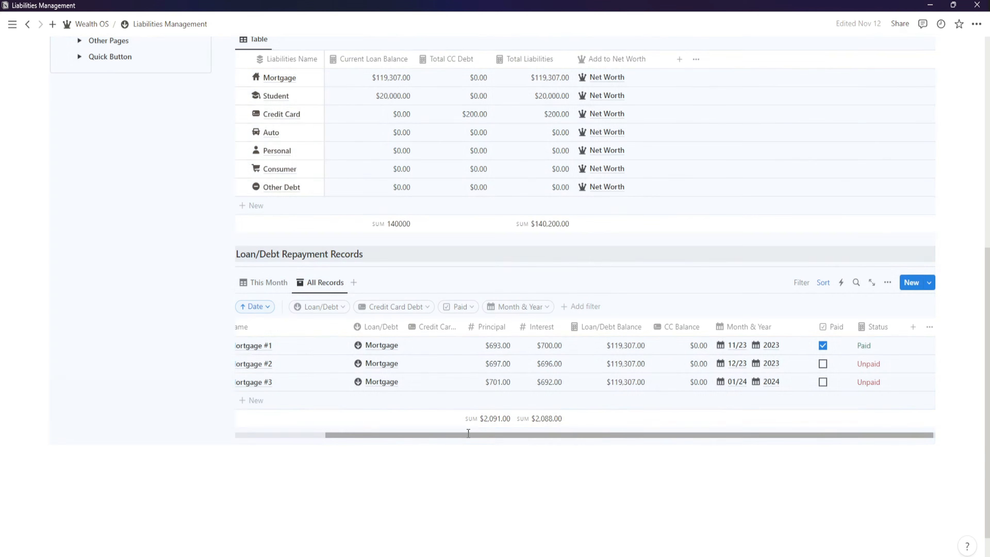
drag(468, 433, 298, 442)
click(568, 490)
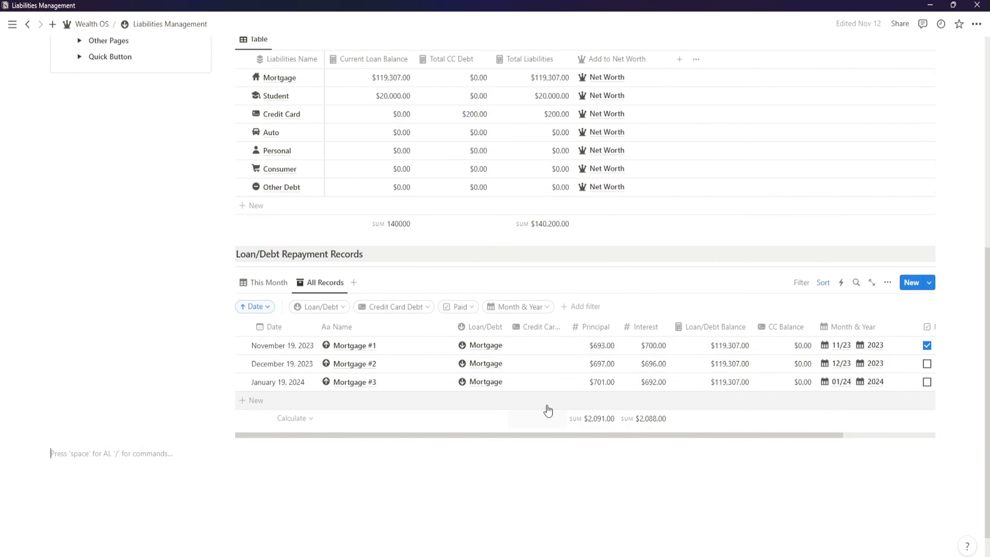
click(265, 283)
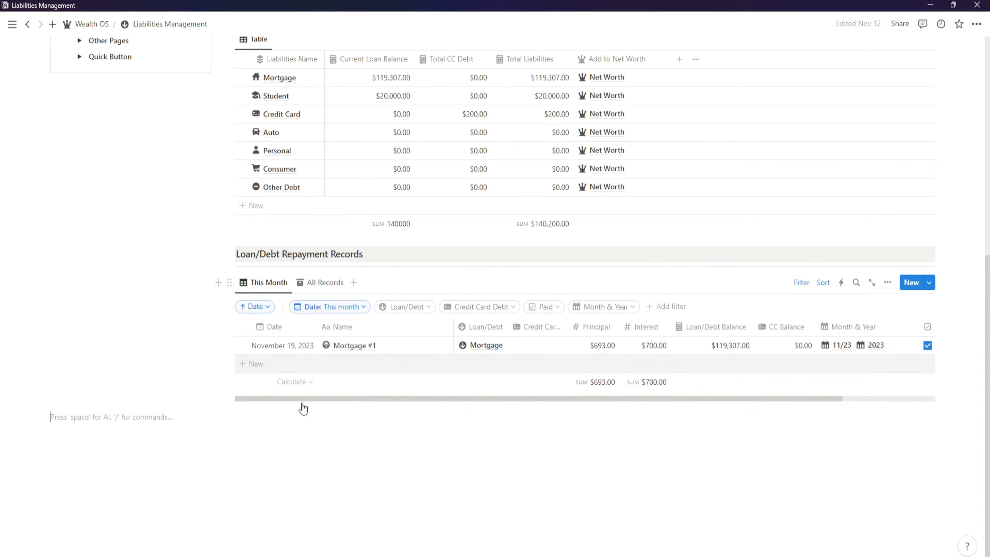
click(304, 373)
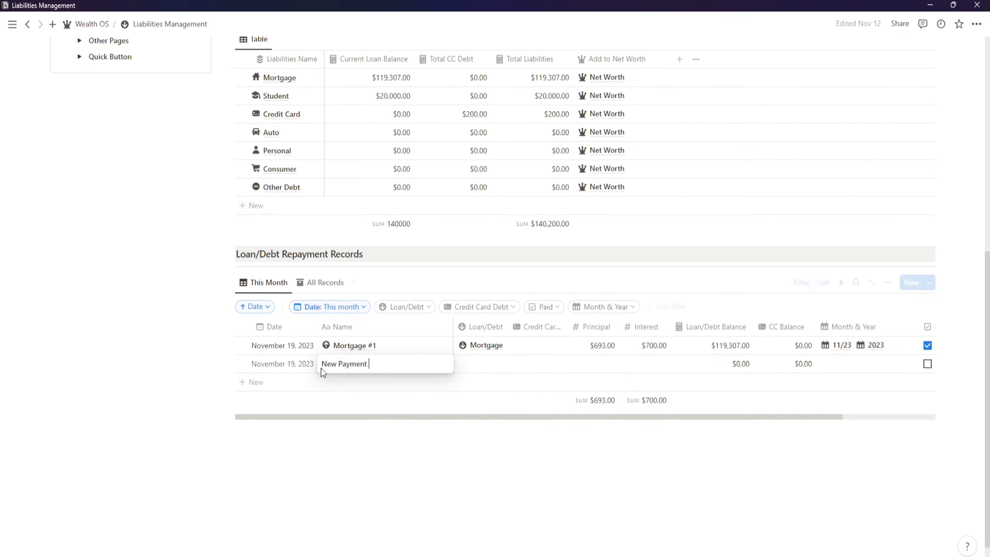
key(ctrl+a)
text(CC)
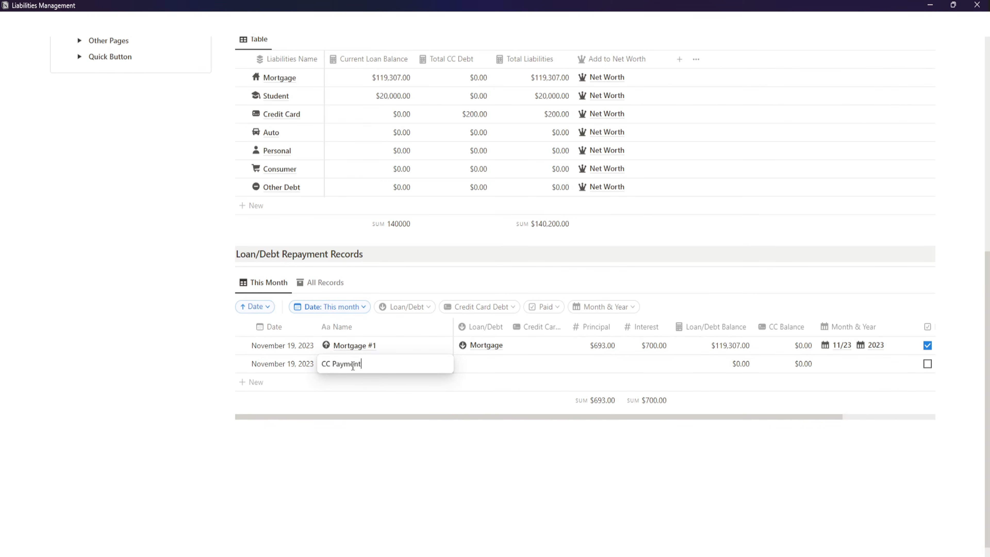
click(476, 416)
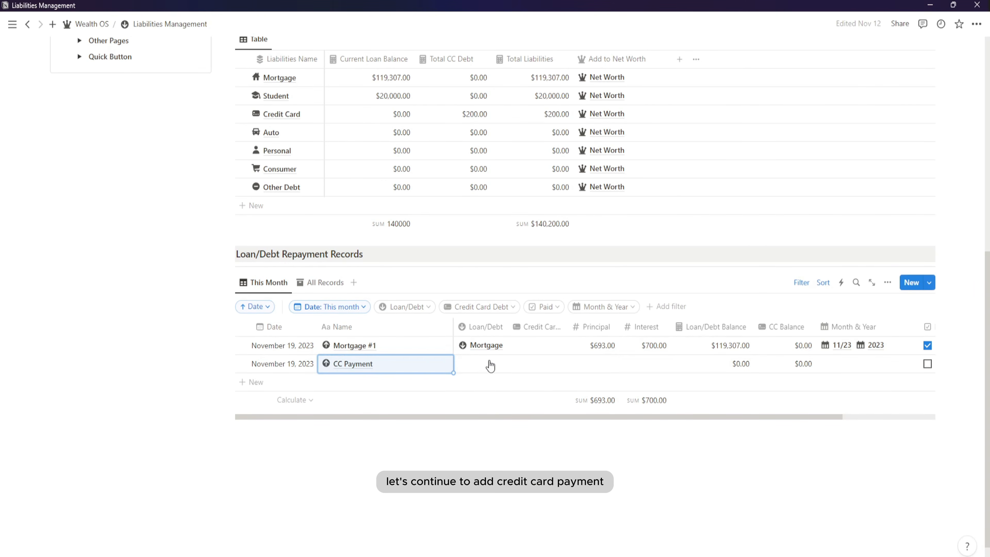
Step: Widen the Credit Card Debt column and link the CC Payment record to the Amex Gold card
drag(569, 327, 584, 327)
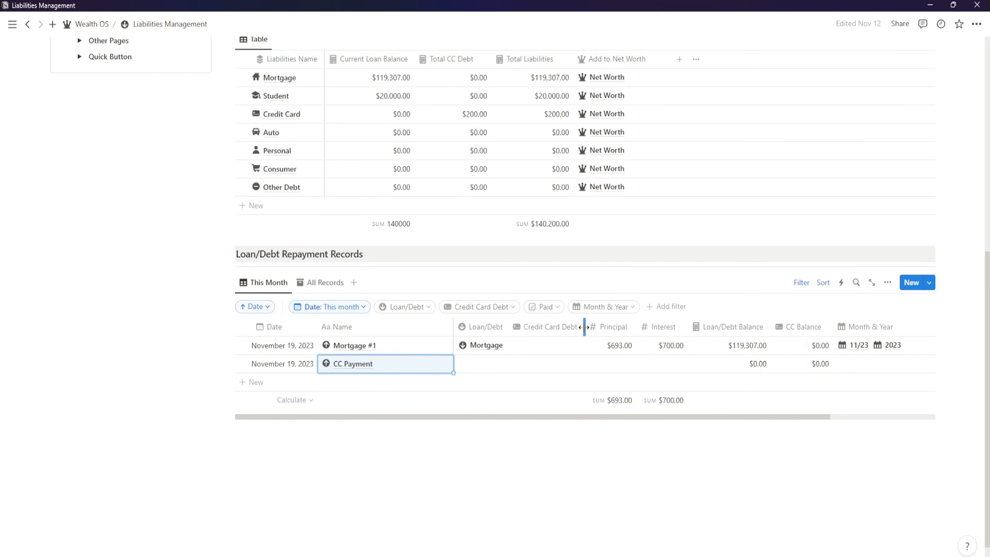
click(549, 362)
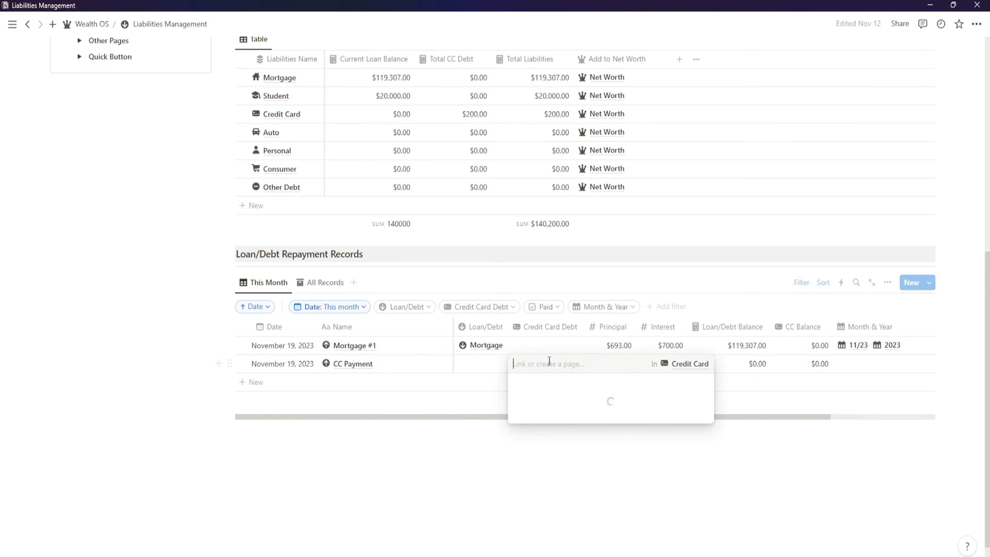
click(683, 482)
Step: Set the principal of CC Payment to $200 and its interest to $0
drag(773, 418, 835, 418)
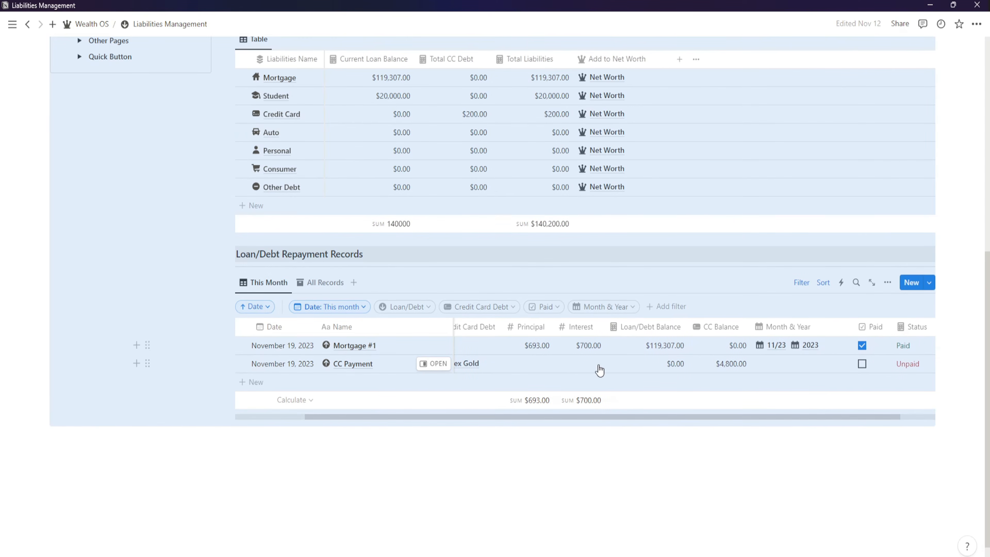
click(534, 364)
text(200)
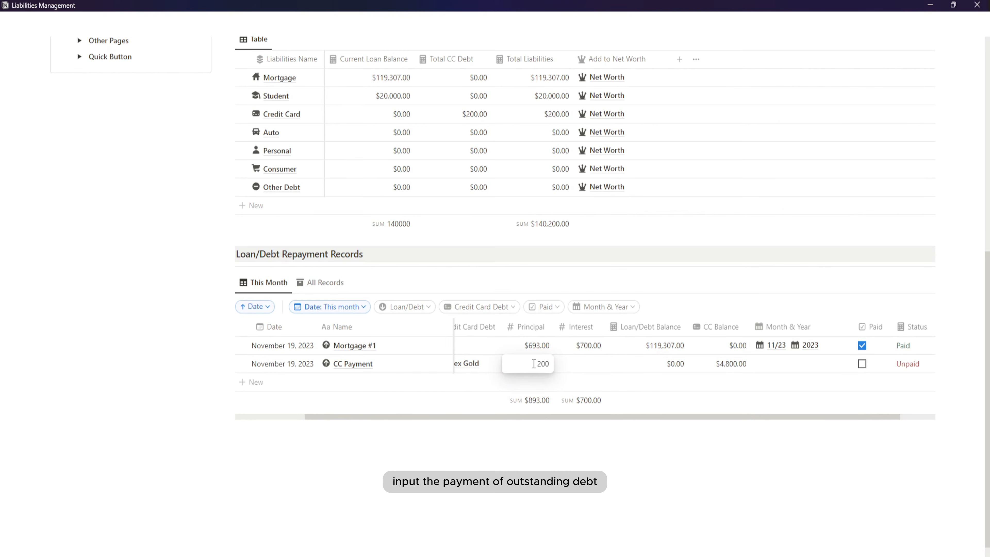
key(Return)
key(Tab)
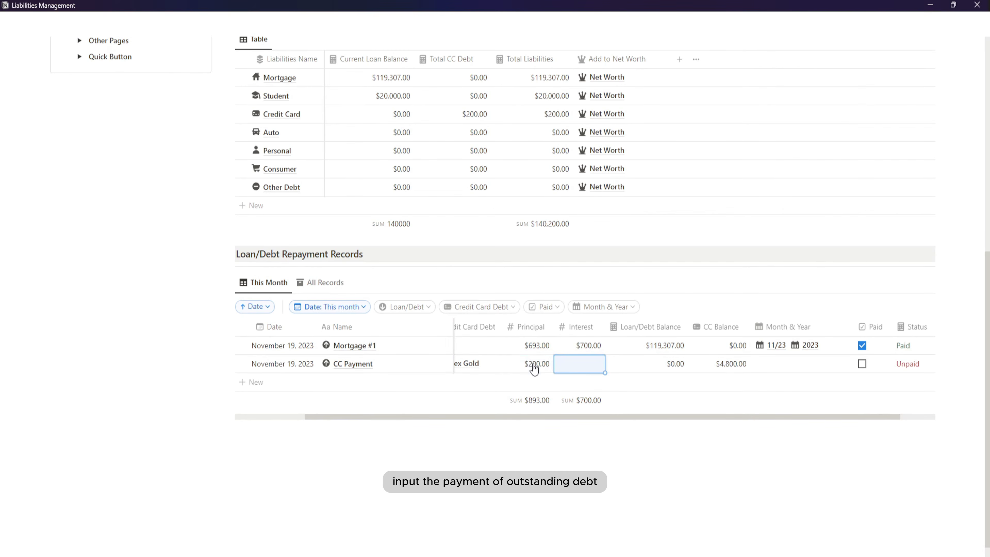
text(0)
key(Return)
Step: Copy Mortgage #1's 11/23 and 2023 report links to CC Payment, keeping the 06/23 report unlinked
key(Tab)
key(Tab)
key(Tab)
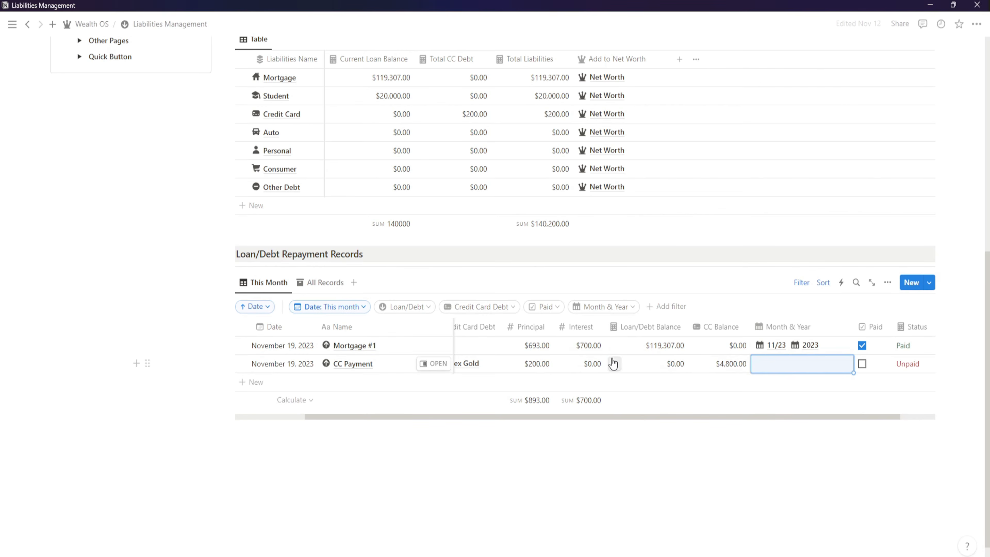
click(846, 346)
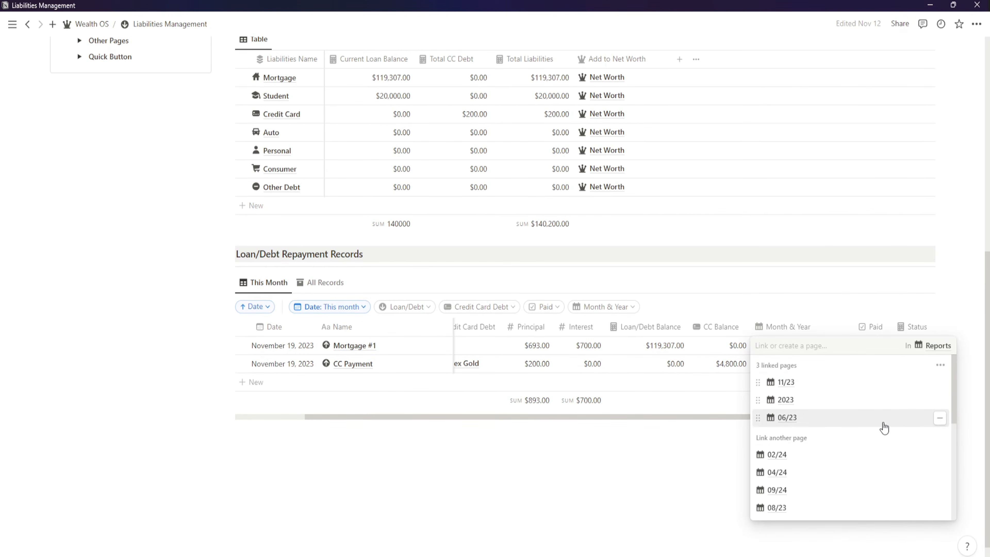
click(939, 417)
click(729, 420)
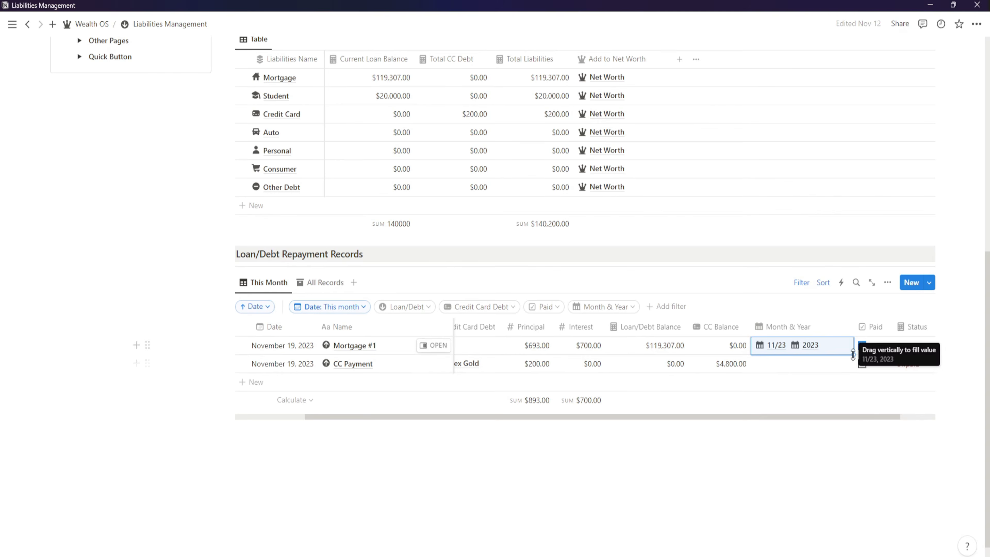
drag(853, 354, 799, 400)
click(766, 417)
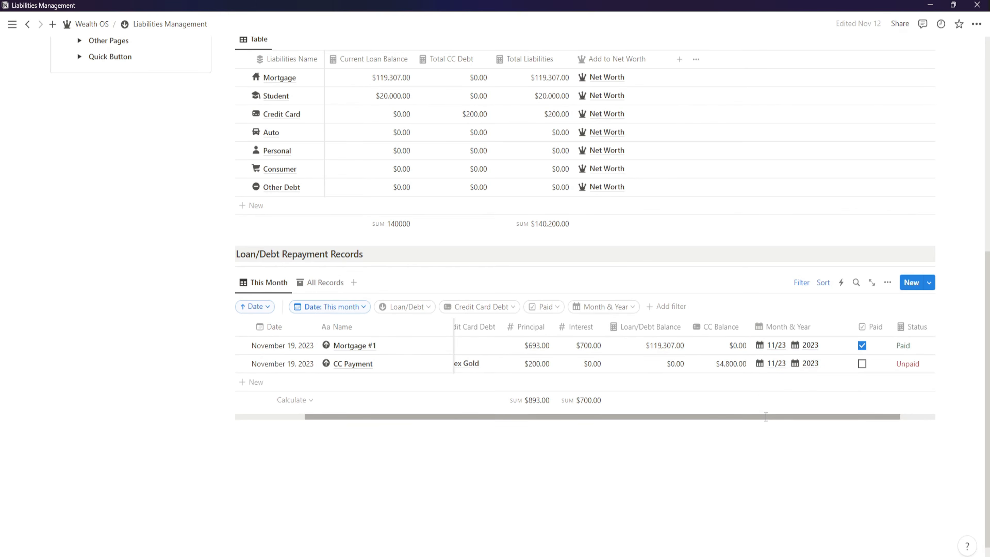
Step: Mark the CC Payment repayment as paid and check its complete record row
click(862, 365)
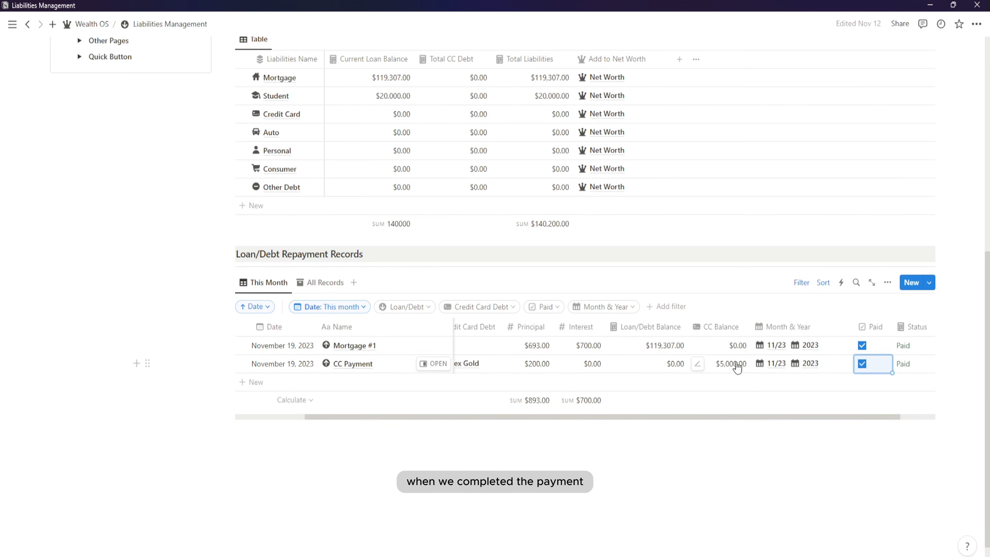
drag(844, 416, 883, 415)
drag(813, 416, 678, 419)
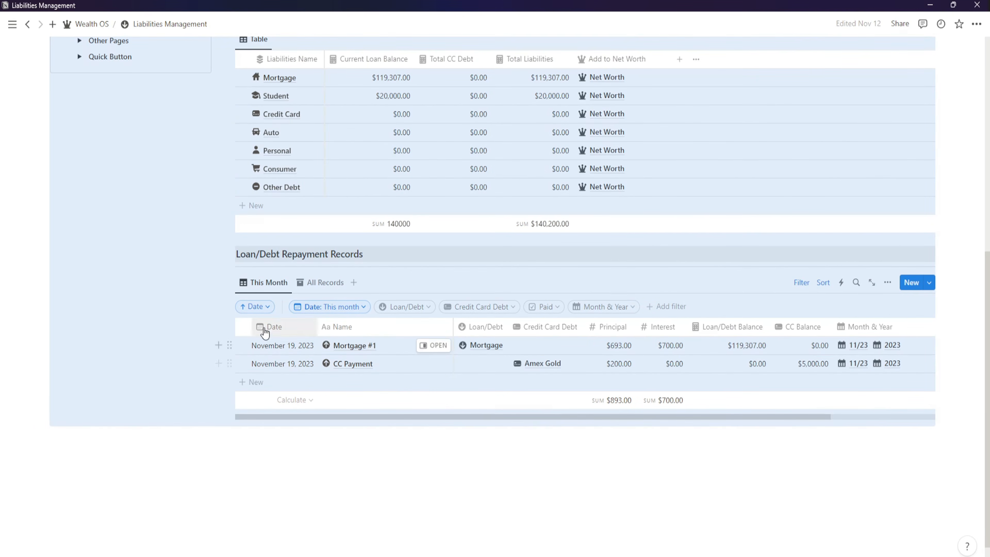
click(312, 426)
Step: Review the liability categories and the Amex Gold card's paid amount and remaining debt under My Liabilities
scroll(351, 428, up, 5)
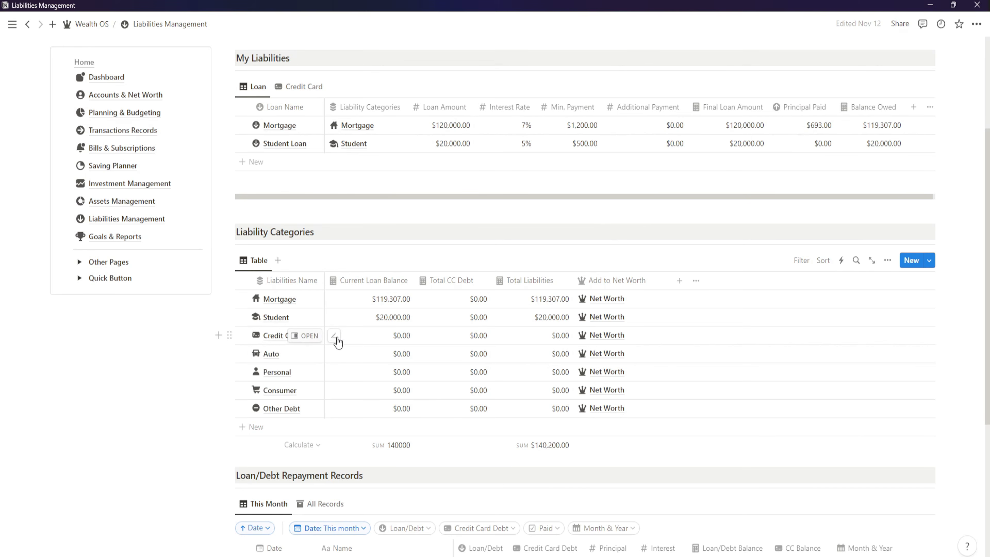
scroll(481, 341, up, 3)
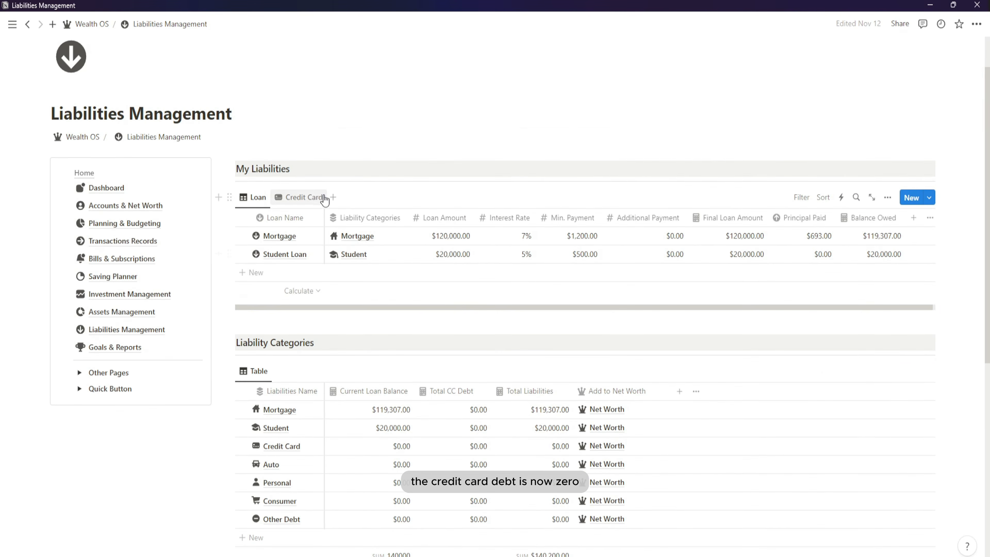
click(304, 197)
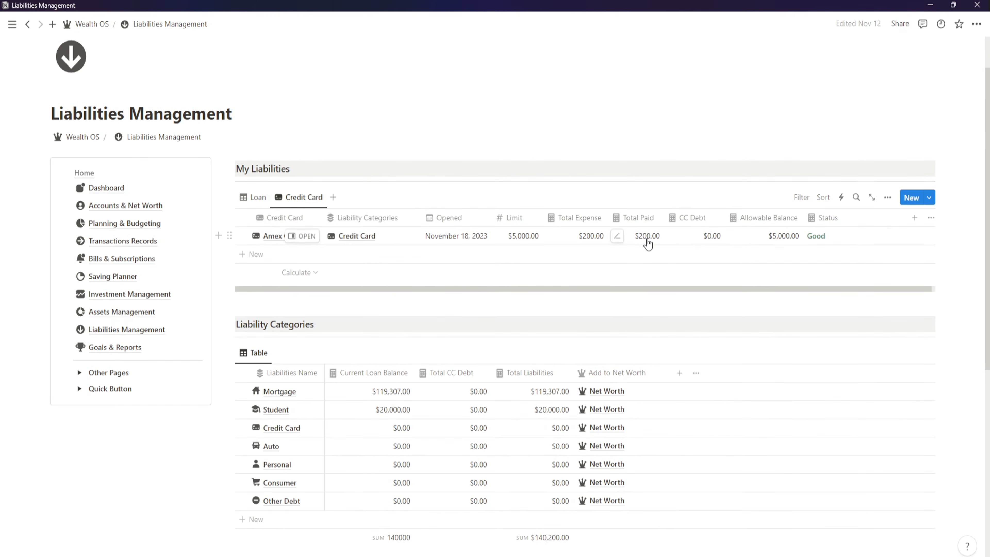
scroll(647, 243, down, 3)
scroll(600, 190, up, 2)
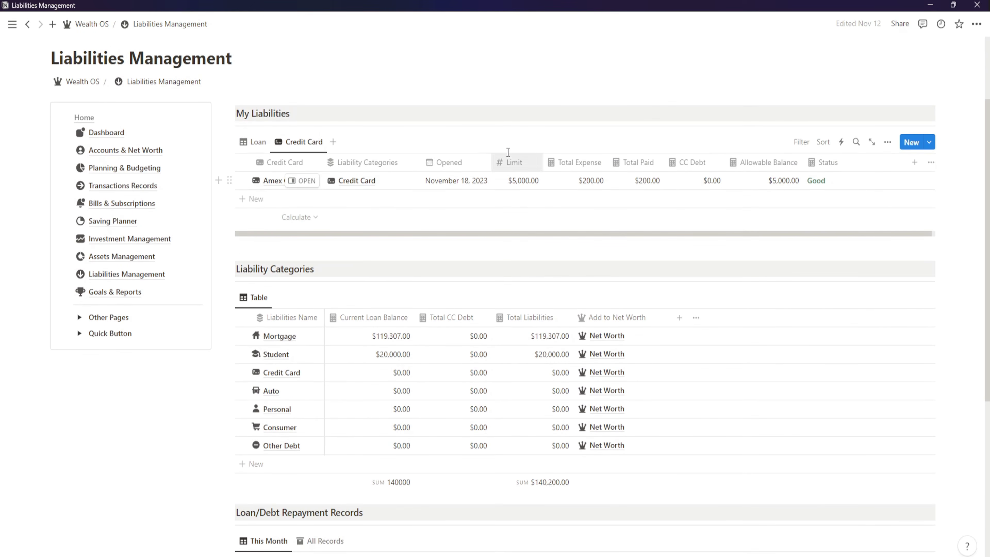
Step: Review the principal paid and balance owed in the Loan view of My Liabilities
click(257, 144)
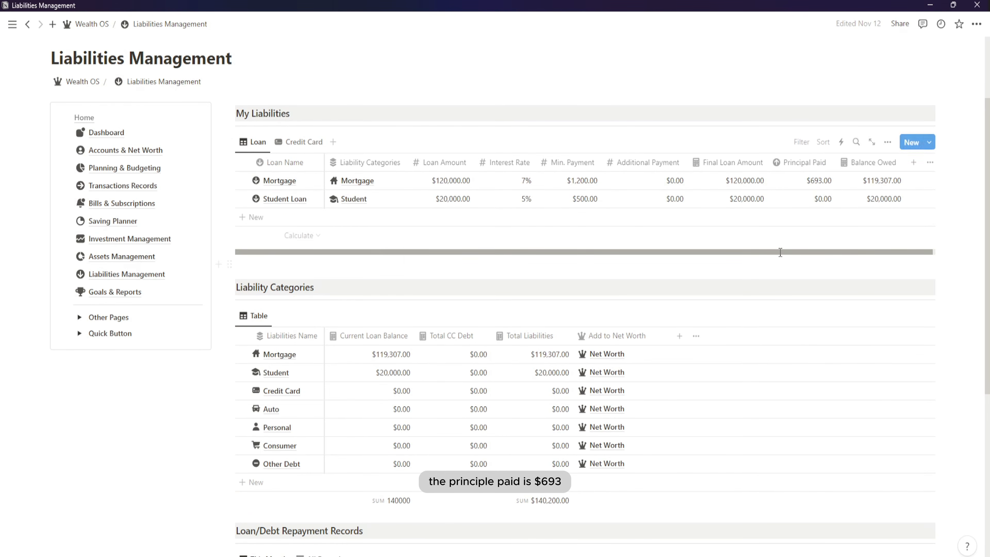
drag(778, 251, 833, 253)
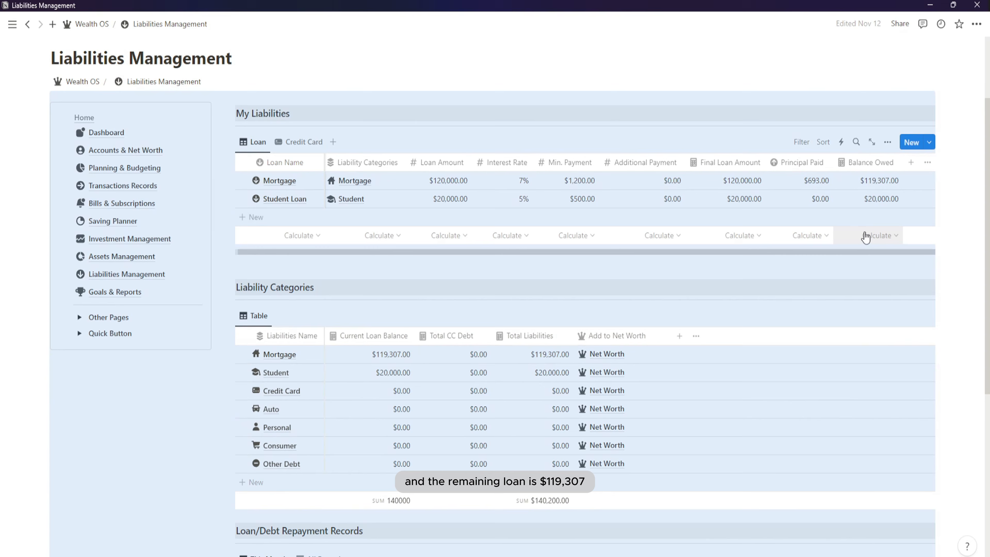
click(755, 273)
scroll(414, 381, down, 5)
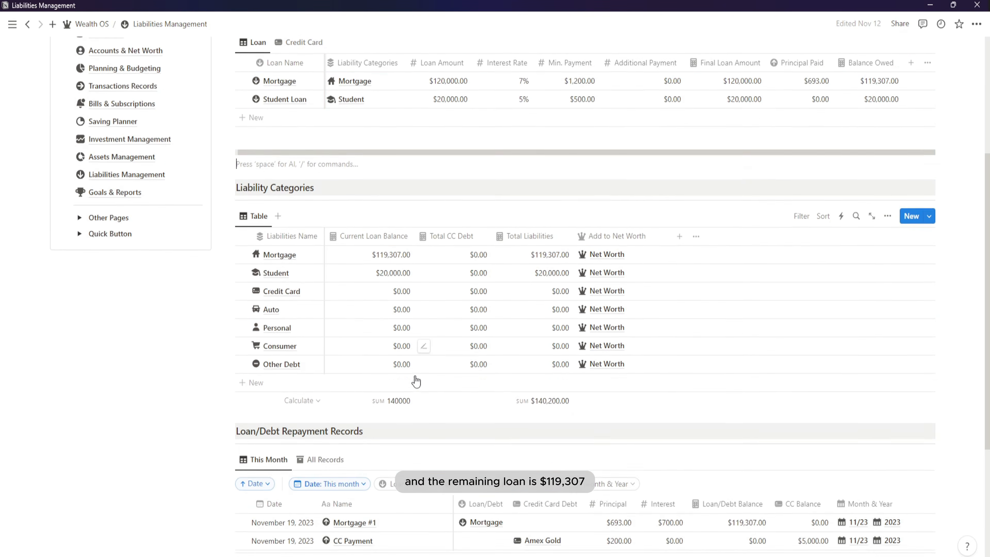
scroll(415, 382, up, 3)
scroll(416, 382, up, 3)
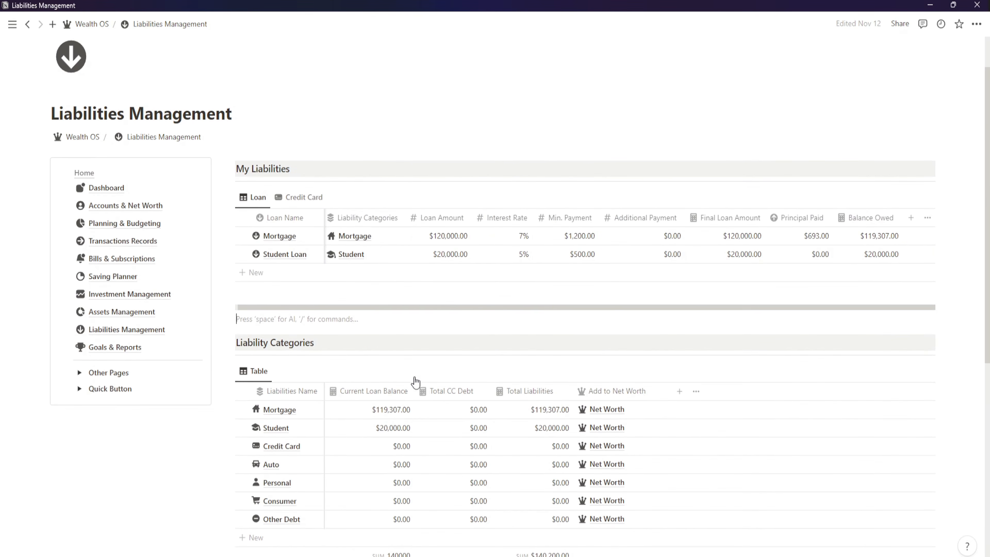
scroll(415, 376, up, 2)
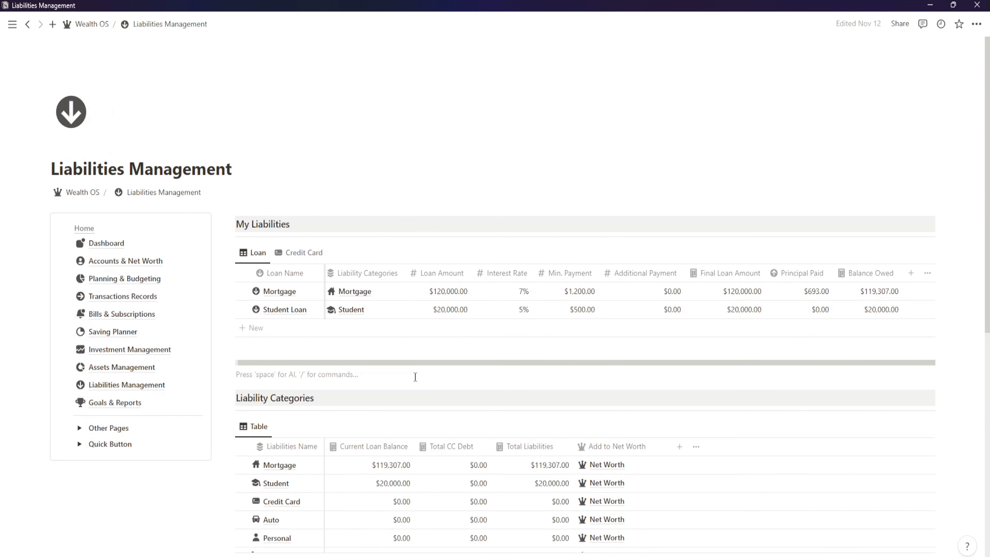
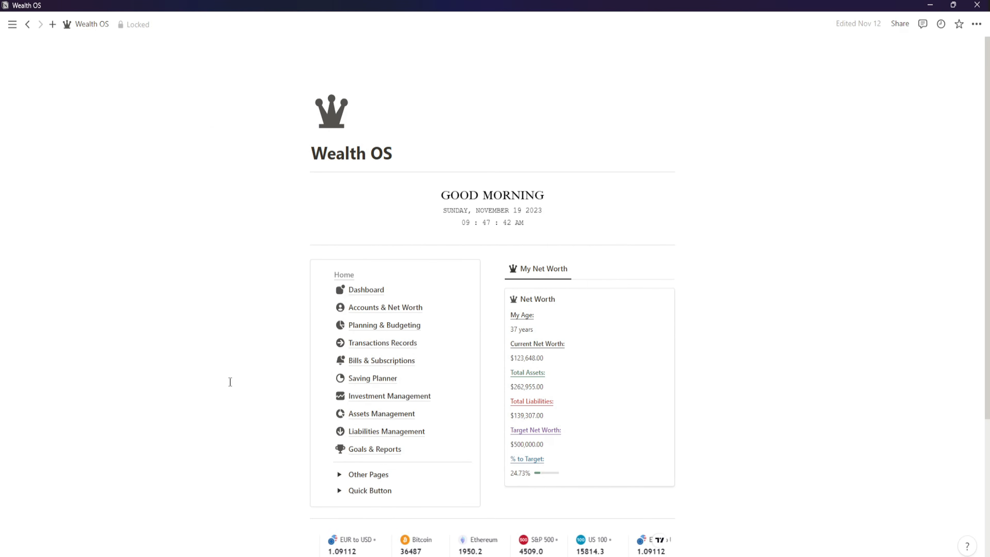
Step: Open the Goals & Reports page and hide the filter bar of the Funding Records table
scroll(234, 377, down, 2)
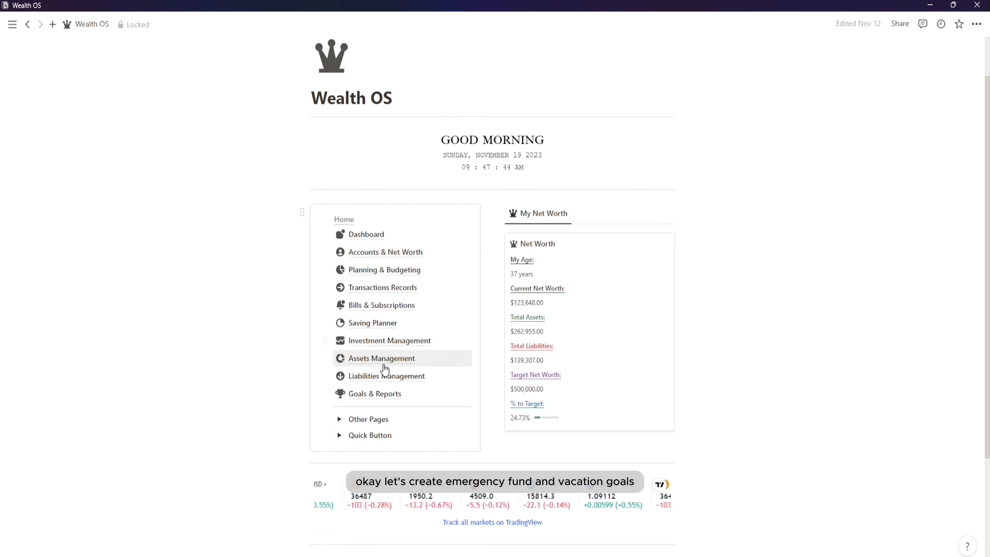
click(375, 396)
scroll(394, 378, down, 2)
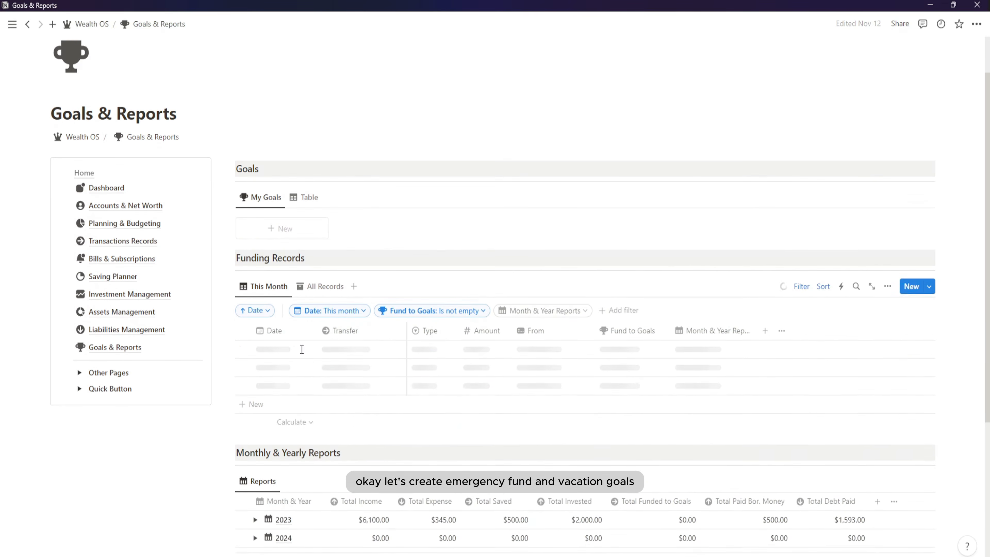
click(796, 296)
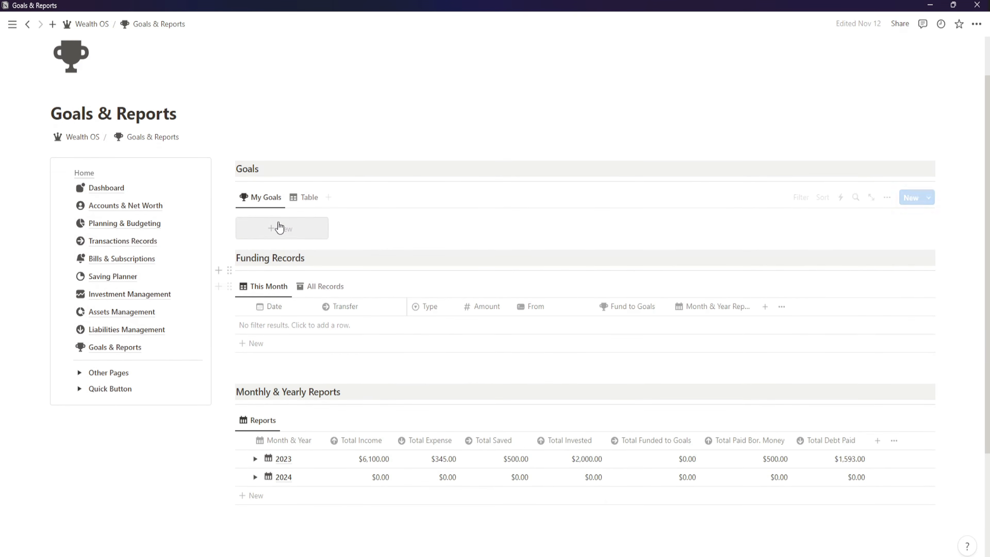
Step: Create a goal named Emergency Fund and give it a piggy bank cover image
click(287, 230)
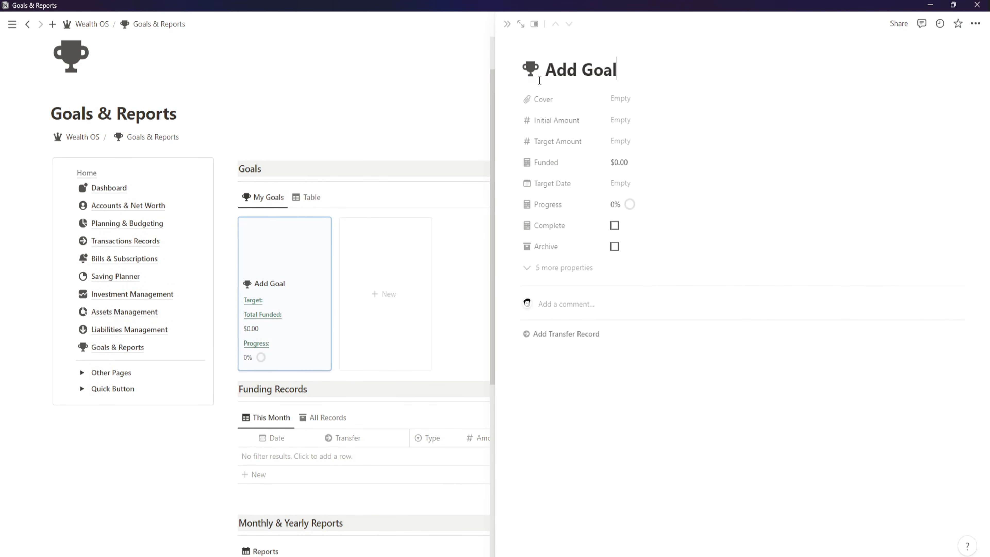
drag(547, 74, 625, 73)
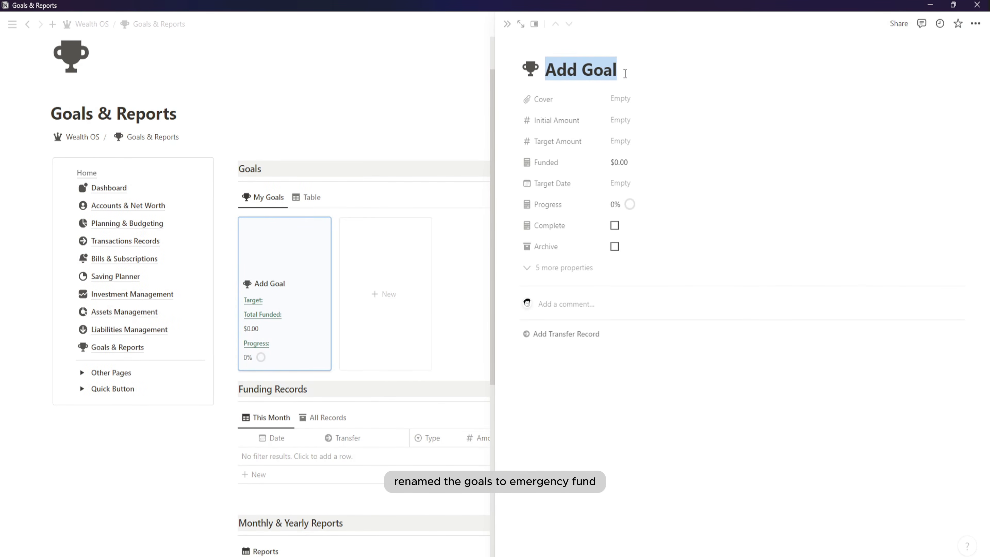
text(Emergency Fund)
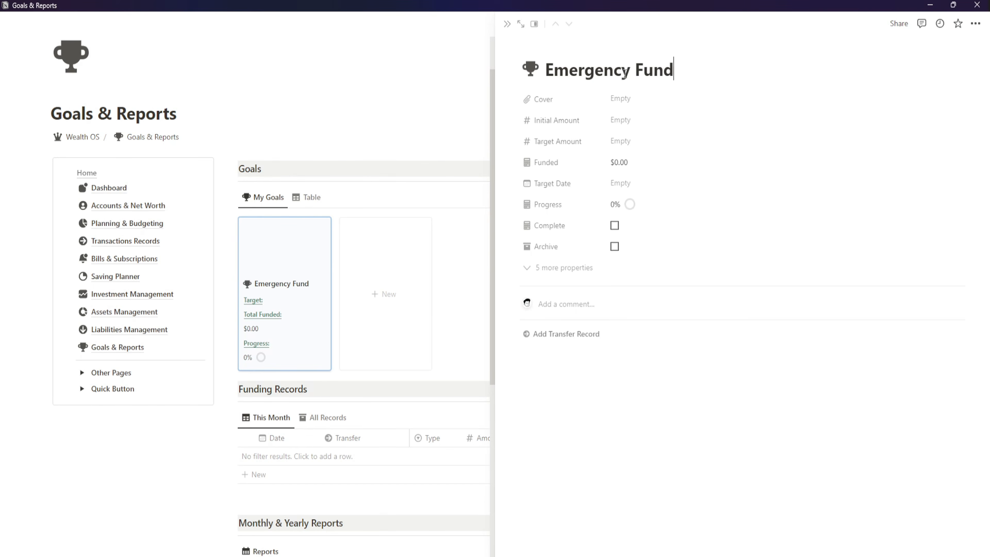
click(656, 98)
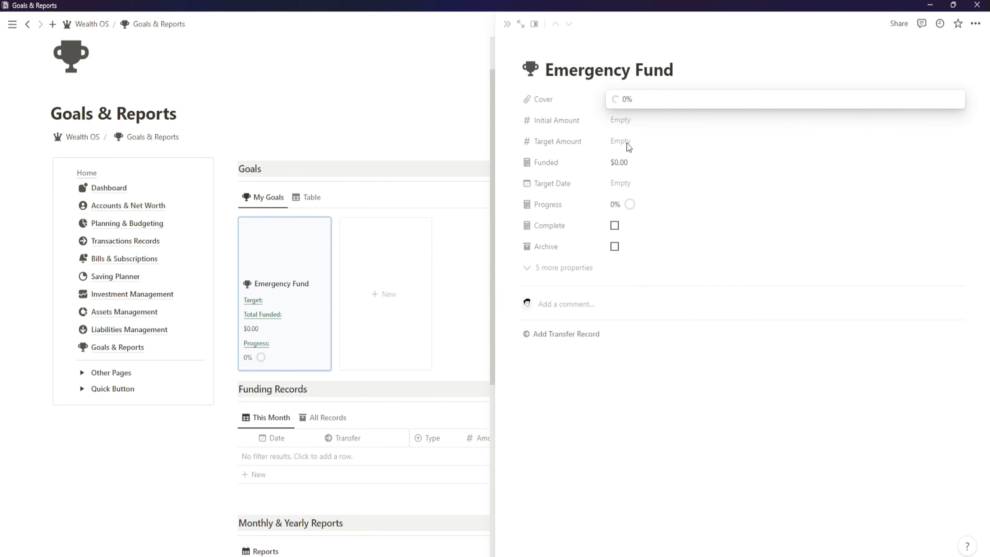
click(577, 130)
Step: Set the Emergency Fund goal's initial amount to $0 and its target amount to $30,000
click(611, 122)
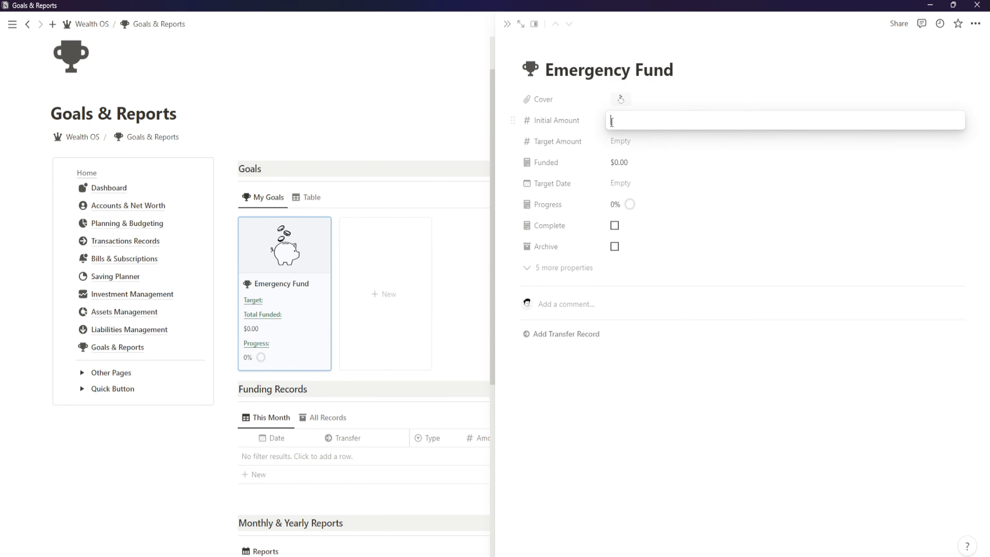
text(0)
click(636, 142)
click(636, 141)
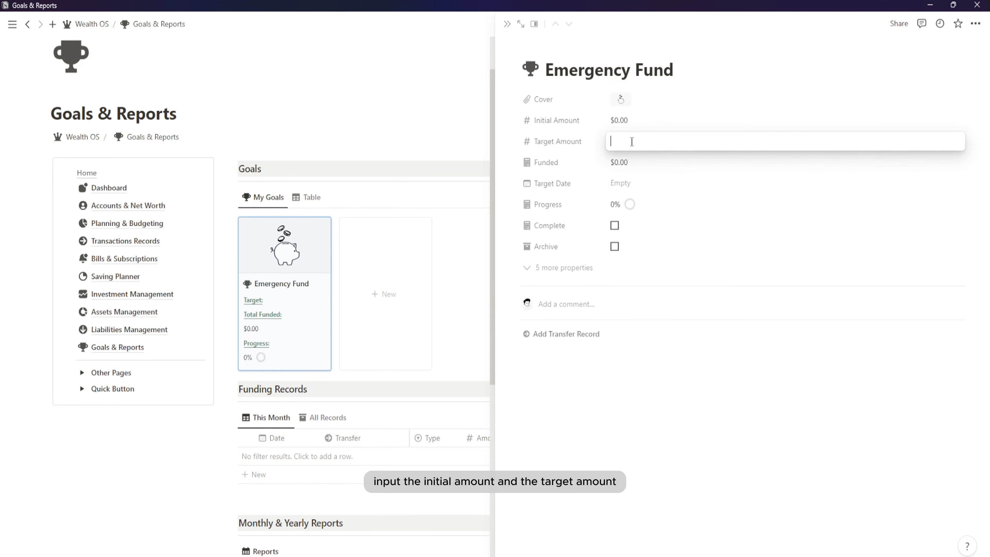
text(30,000)
key(Return)
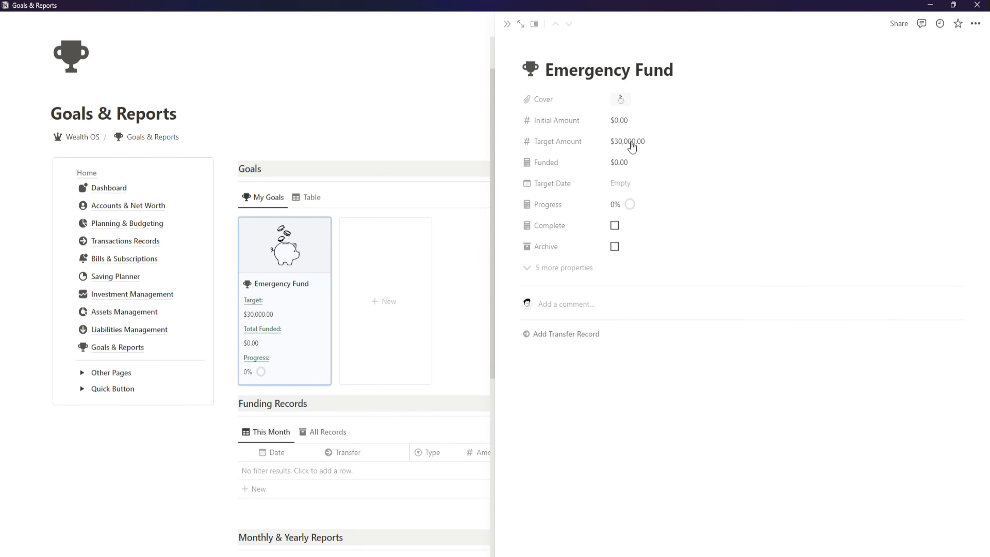
Step: Set the Emergency Fund's target date to December 1, 2024 and close the goal page
click(637, 187)
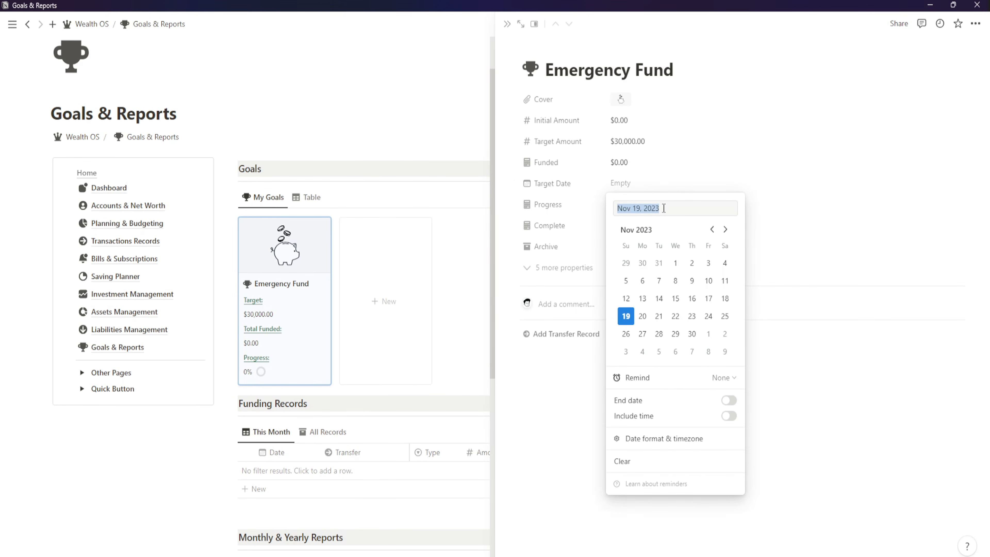
click(724, 229)
click(708, 263)
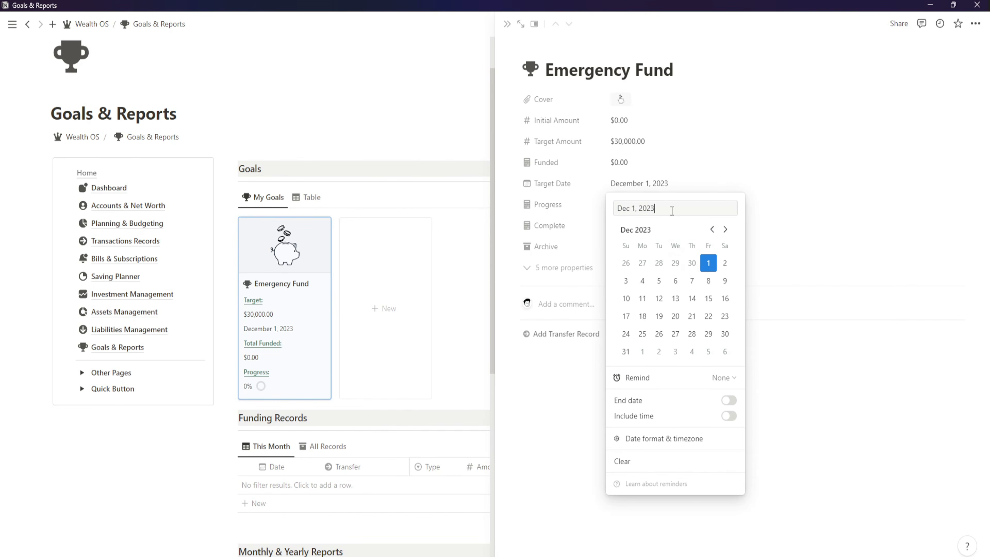
text(4)
click(613, 192)
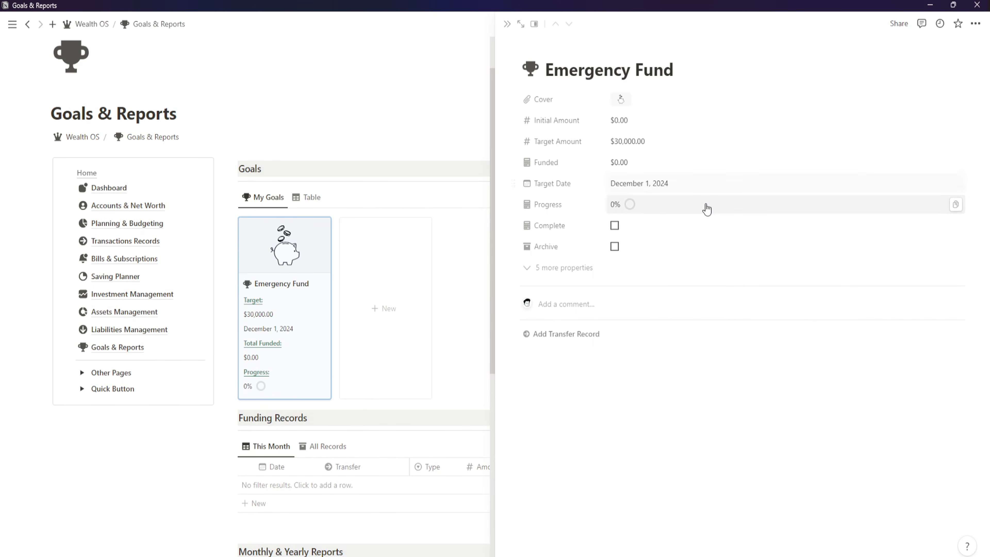
click(508, 25)
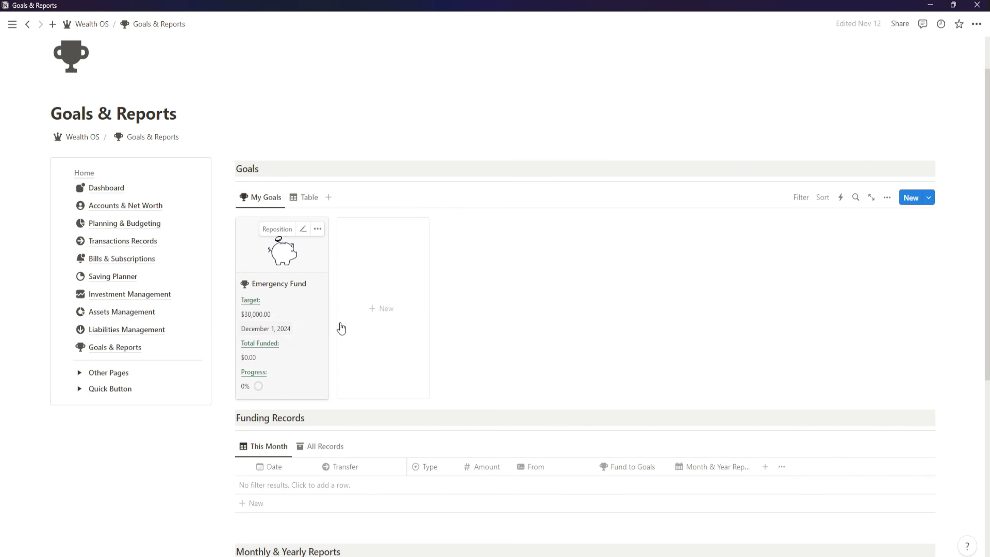
Step: Create a goal named Vacation to Europe and give it a map cover image
click(382, 308)
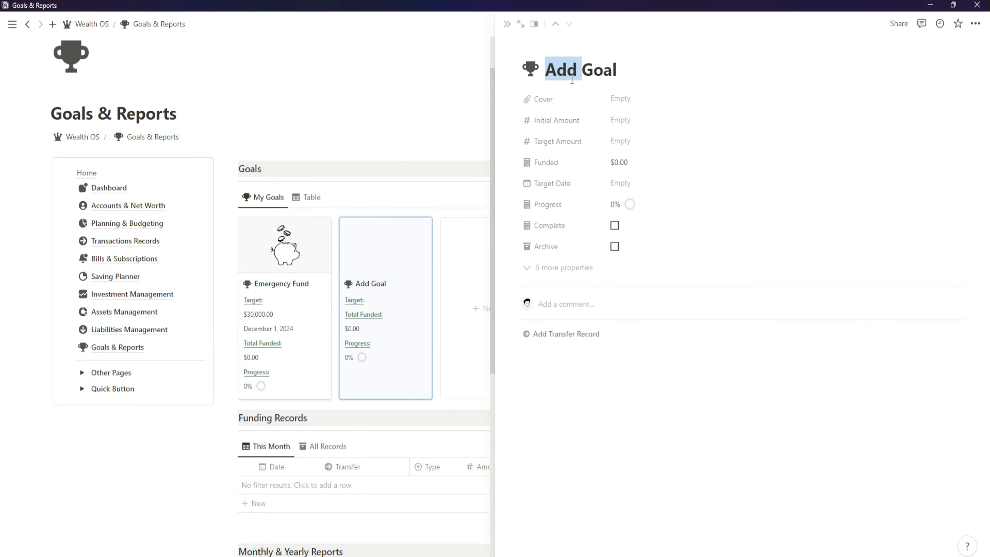
text(Vacation to Europe)
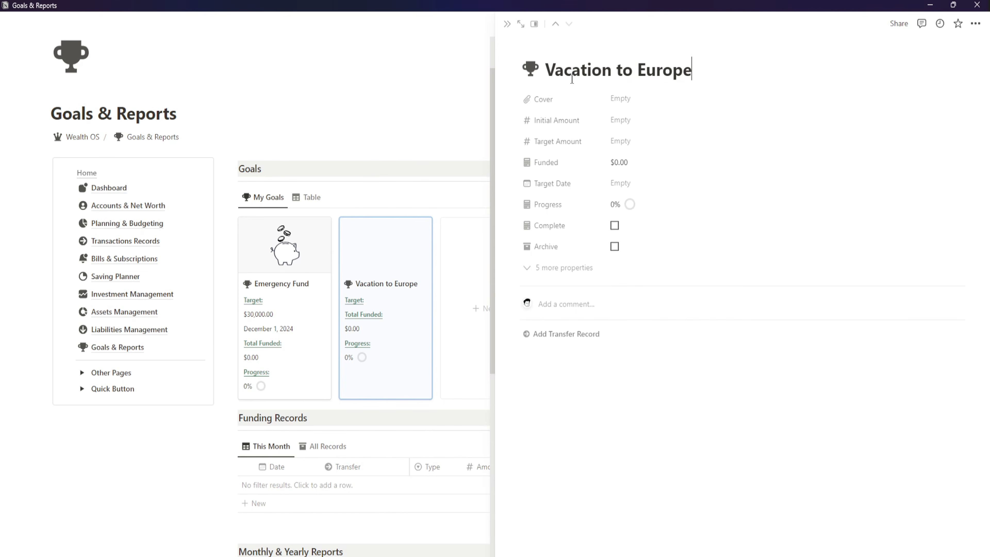
click(623, 99)
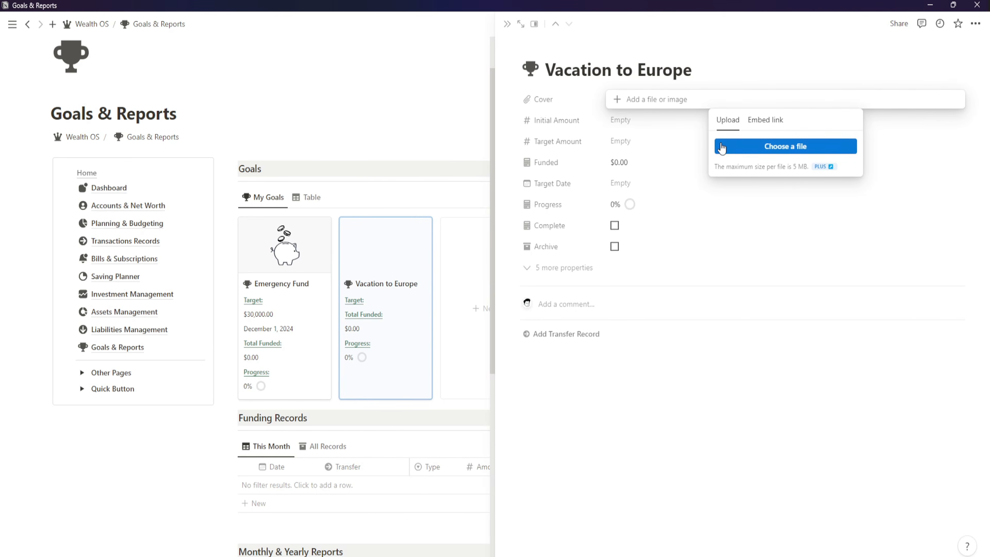
double_click(257, 204)
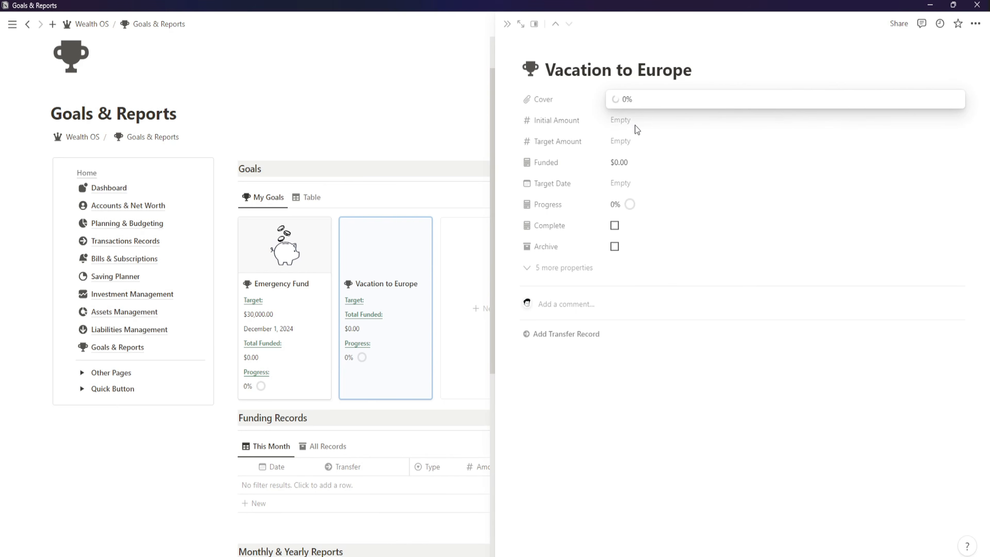
click(654, 160)
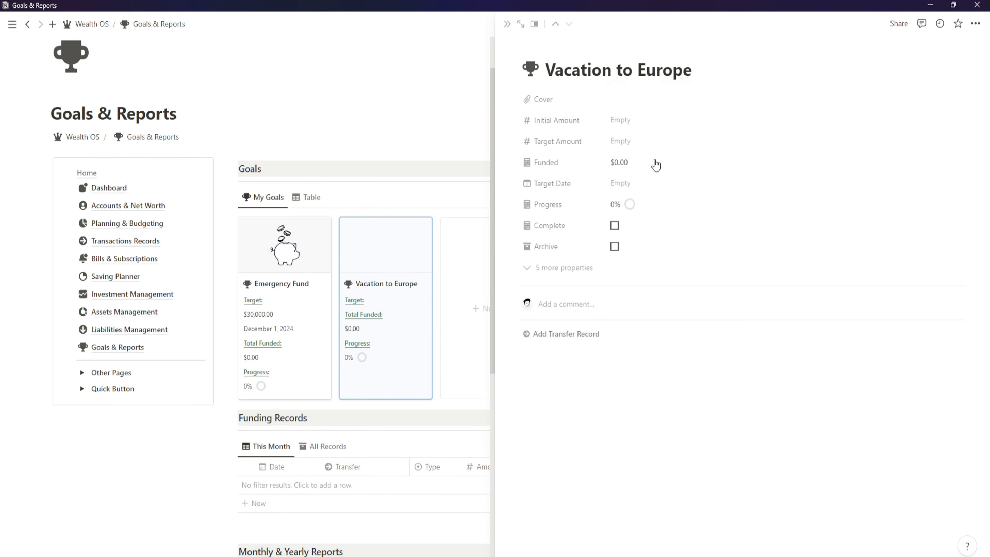
Step: Set the Vacation to Europe goal's initial amount to $0 and its target amount to $3,000
click(657, 124)
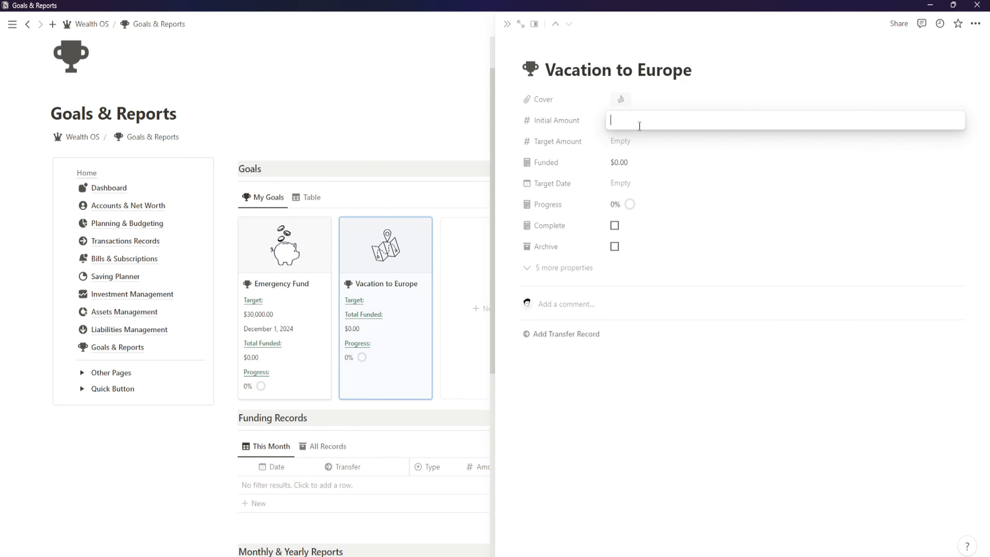
key(Return)
click(639, 142)
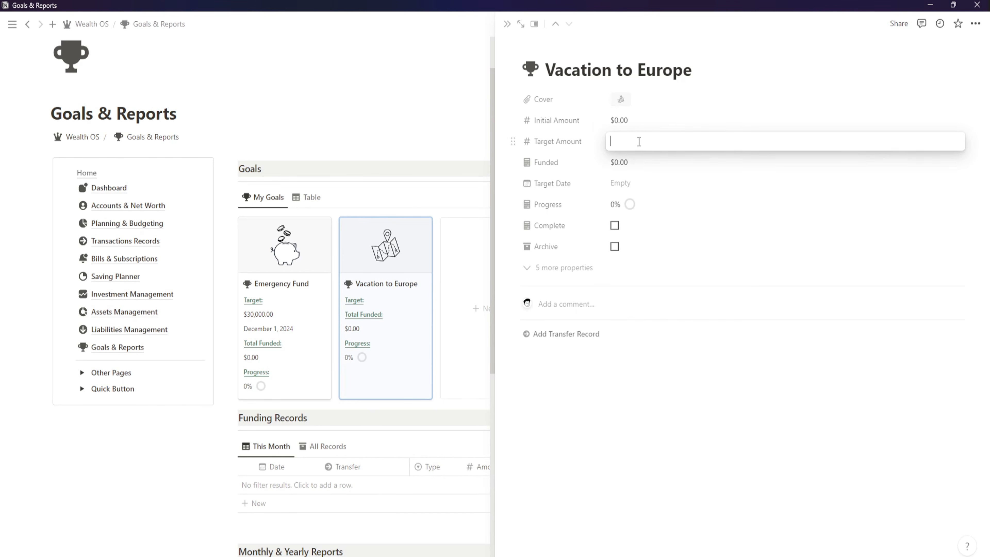
text(3000)
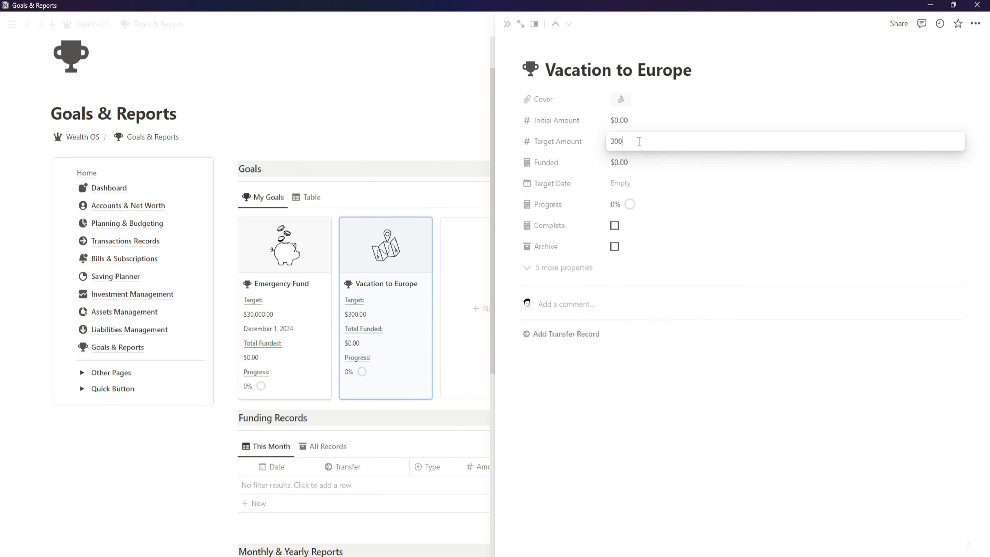
key(Return)
Step: Set the Vacation to Europe goal's target date to December 25, 2023 and close the goal page
click(634, 184)
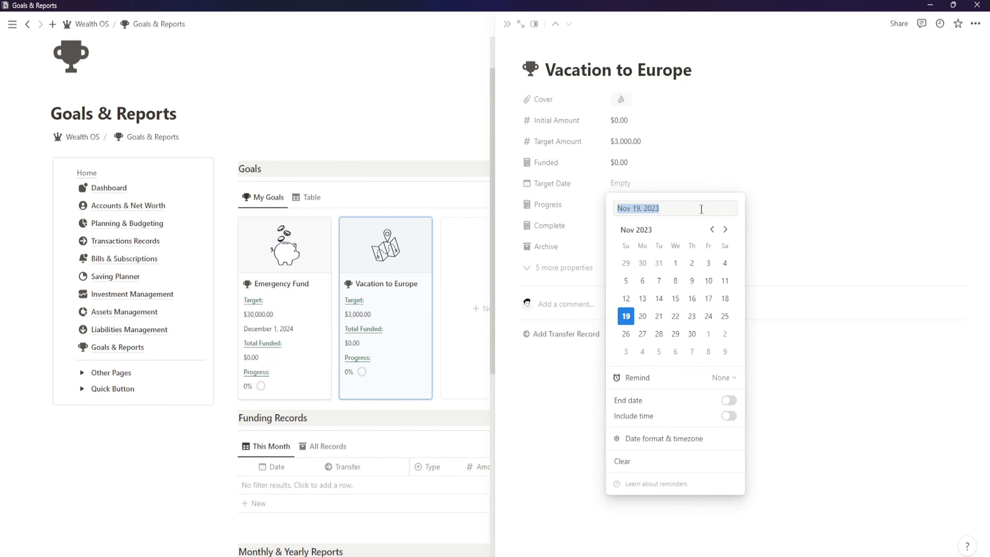
click(725, 229)
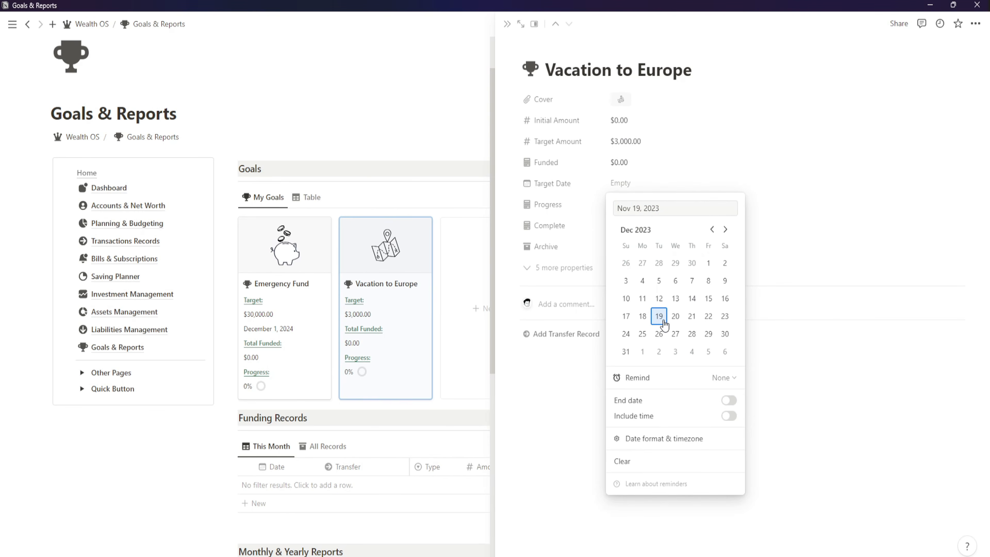
click(642, 334)
click(592, 195)
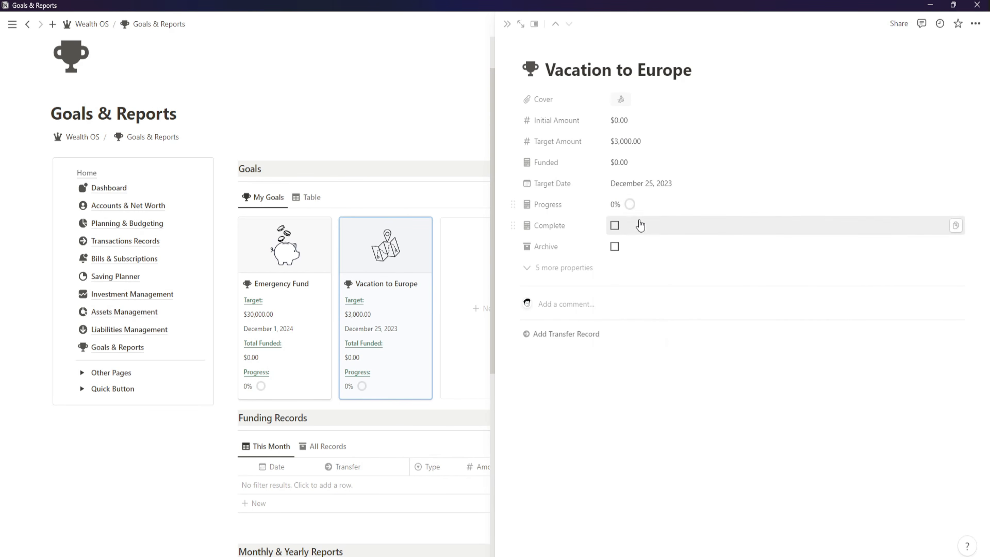
click(507, 24)
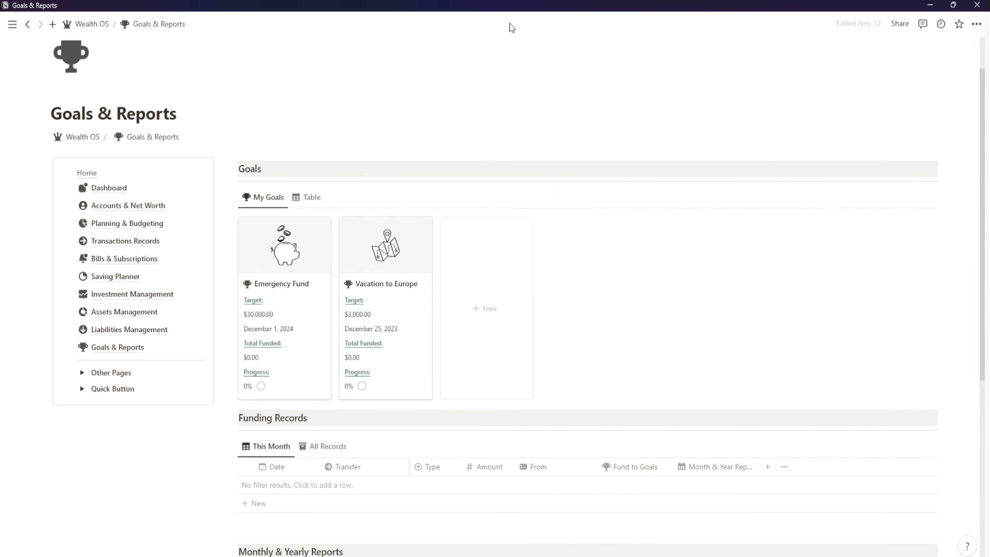
Step: Add a transfer named Funding to Emergency under Funding Records and set its type to Funding
scroll(341, 253, down, 3)
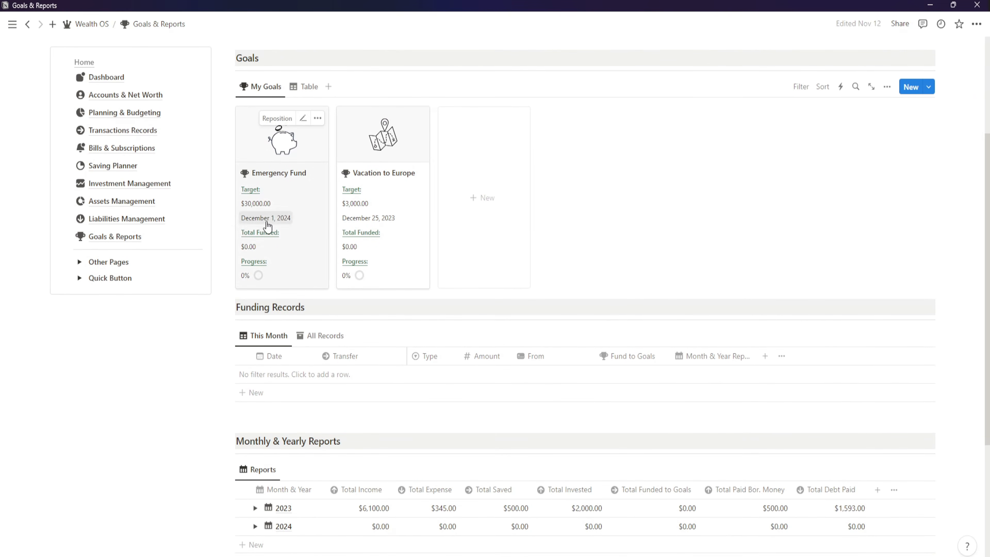
click(272, 392)
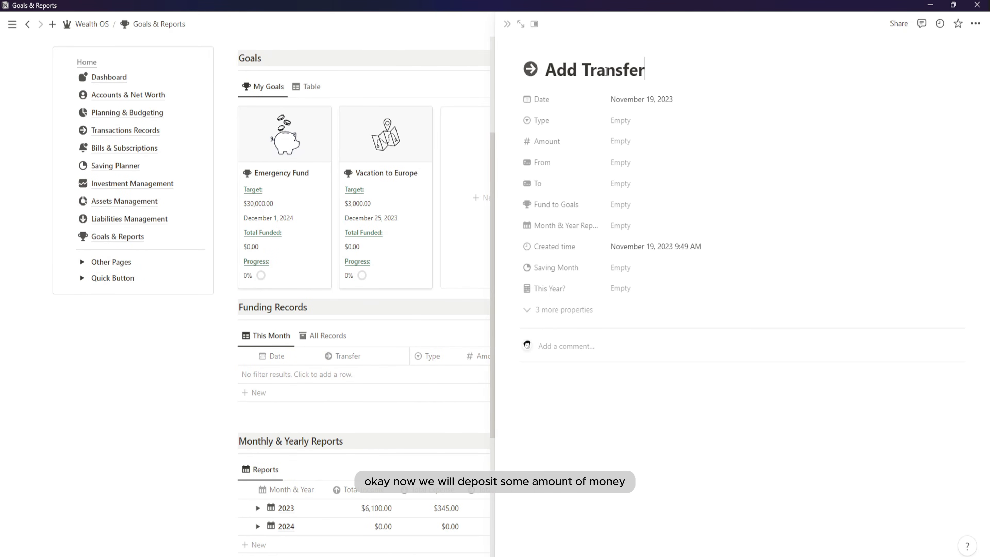
drag(545, 69, 650, 60)
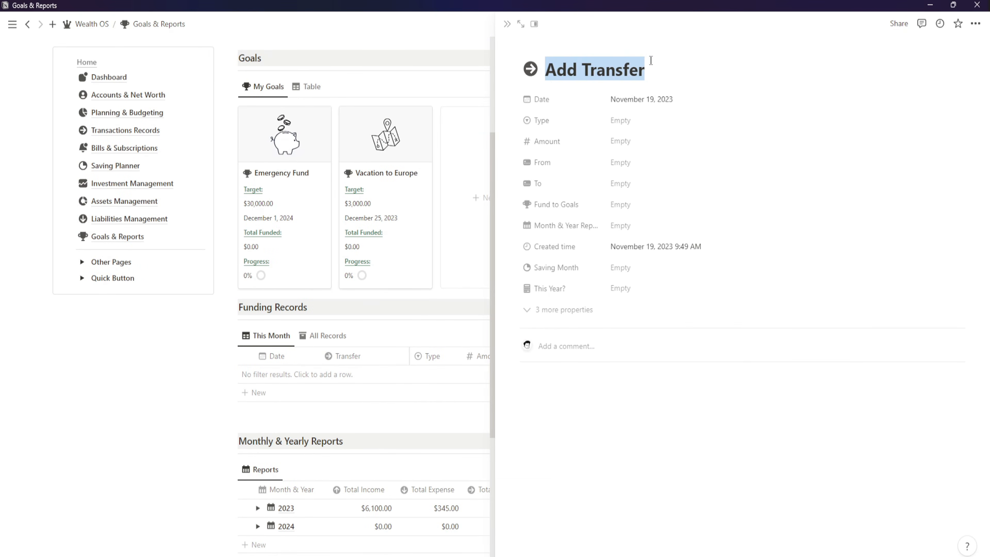
text(Funding to Emergency)
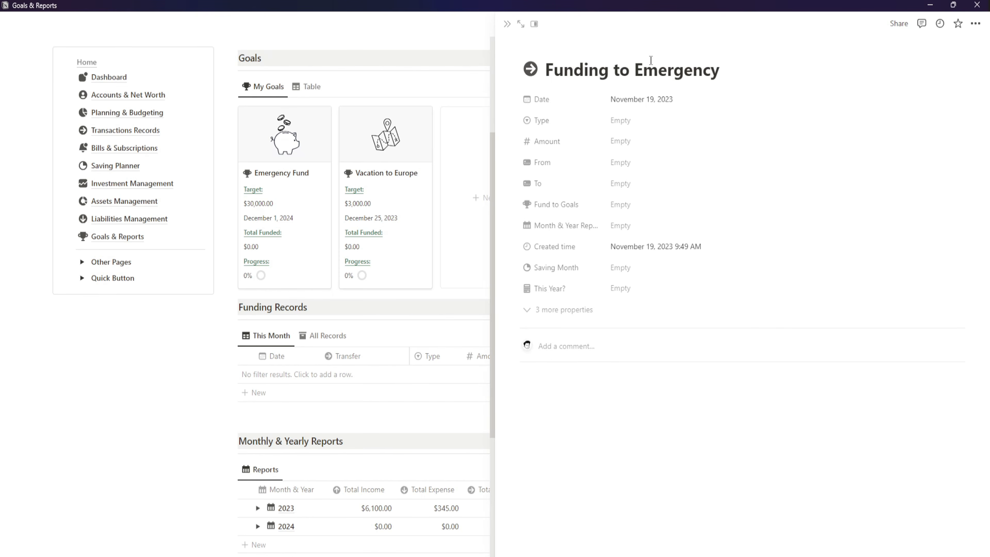
click(685, 119)
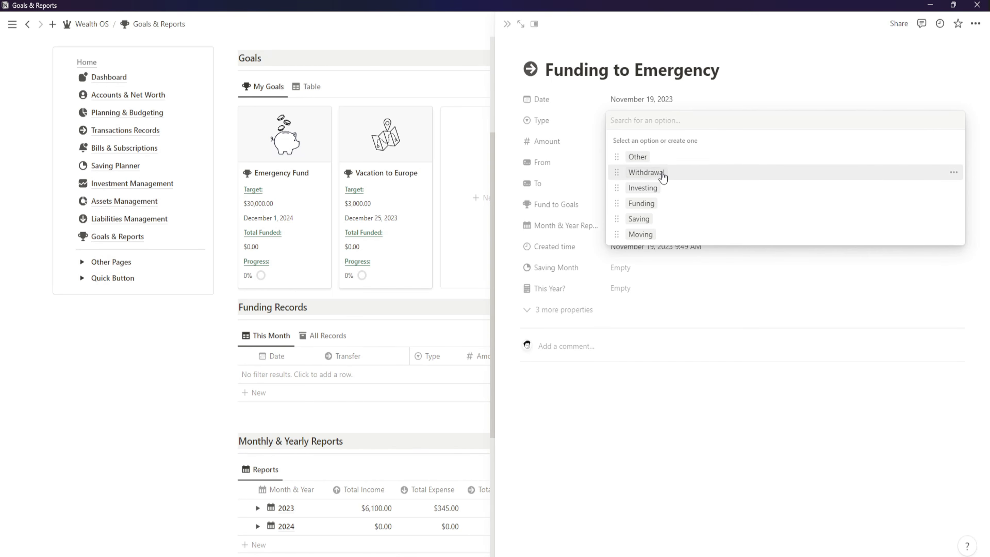
click(658, 204)
Step: Set the Funding to Emergency transfer's amount to $500 and its source account to Capital One
click(635, 142)
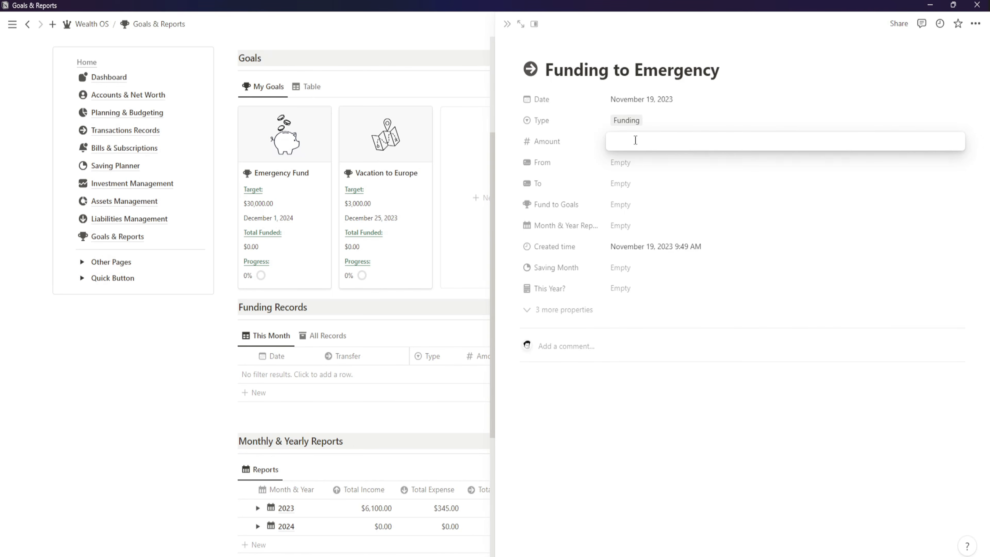
click(639, 163)
click(639, 164)
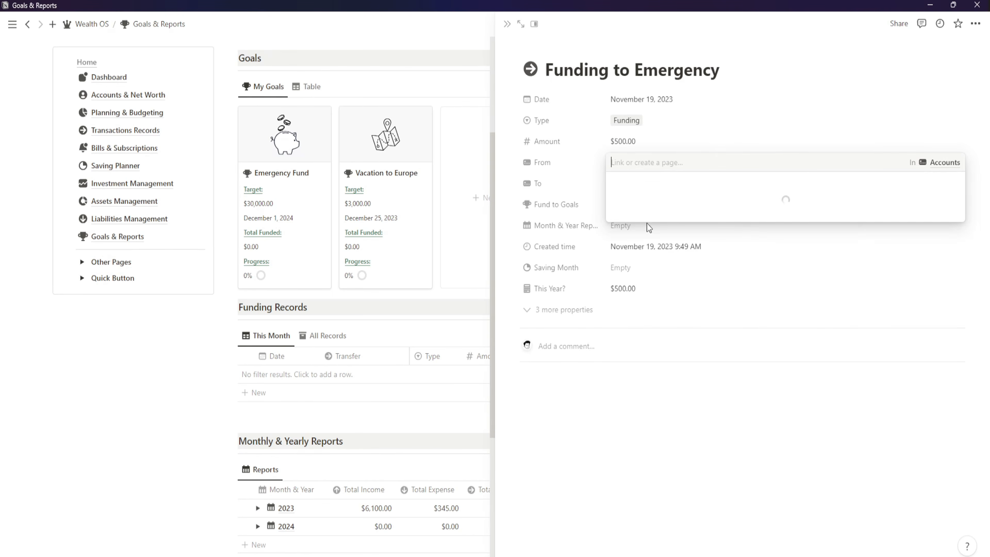
click(661, 287)
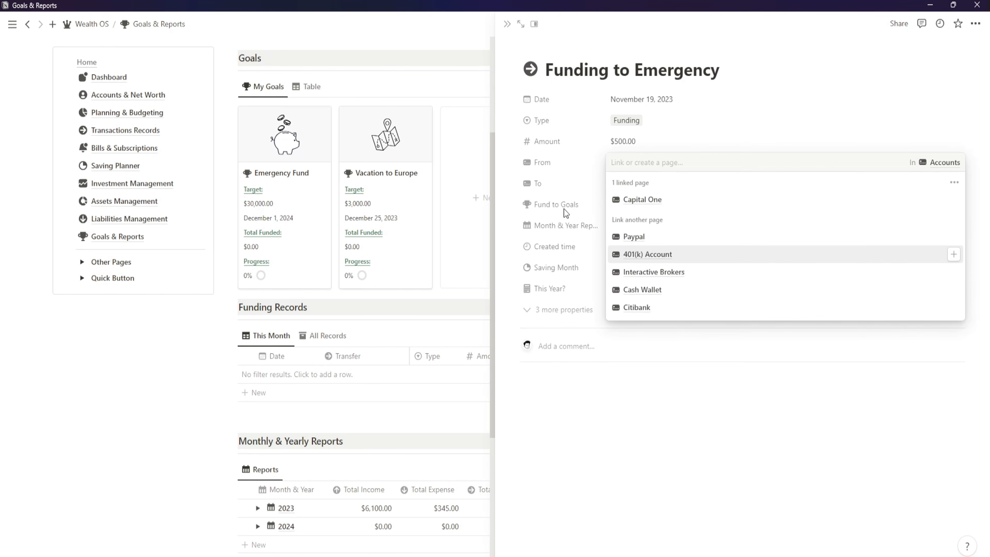
click(570, 156)
Step: Link the Funding to Emergency transfer to the Emergency Fund goal
click(628, 205)
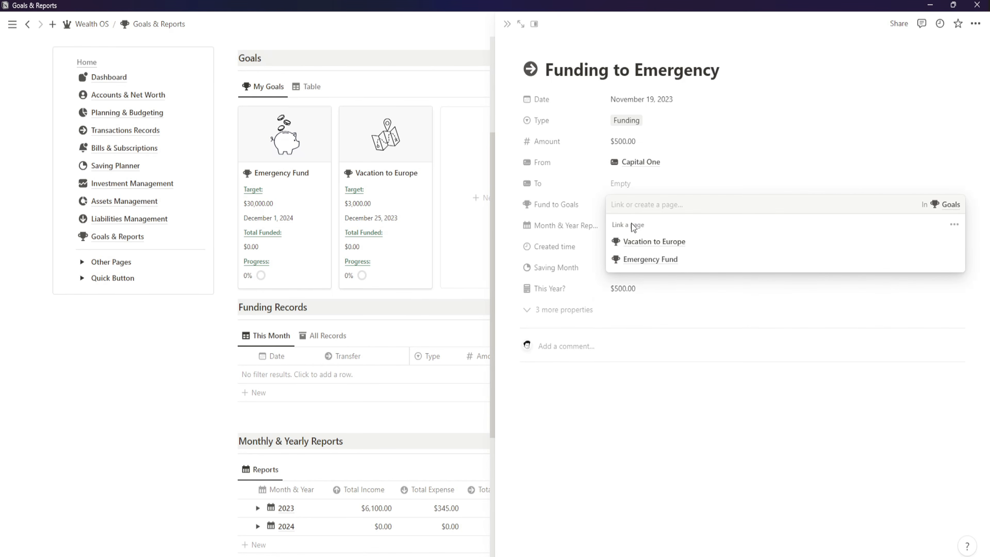
click(662, 259)
key(Escape)
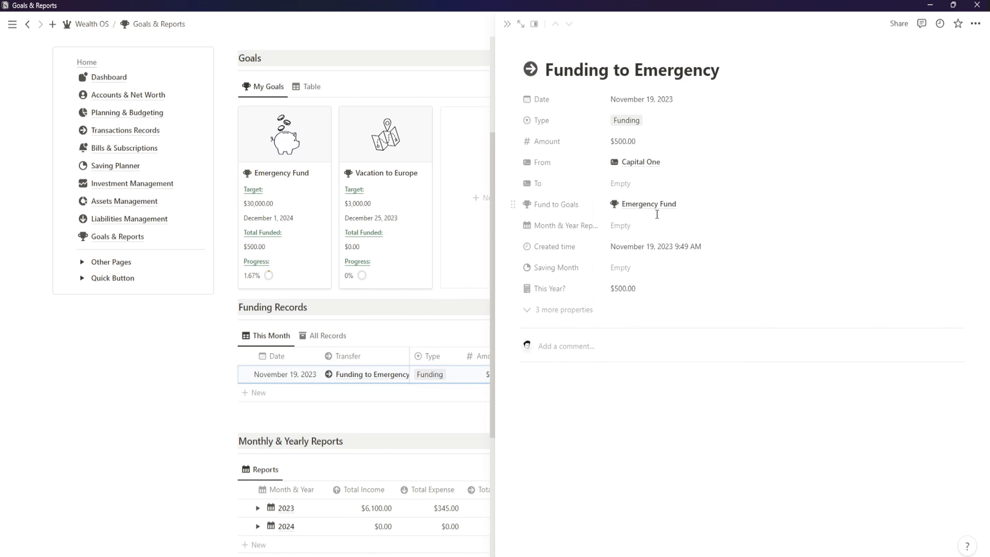
Step: Link the Funding to Emergency transfer to the 11/23 and 2023 reports and close its page
click(664, 226)
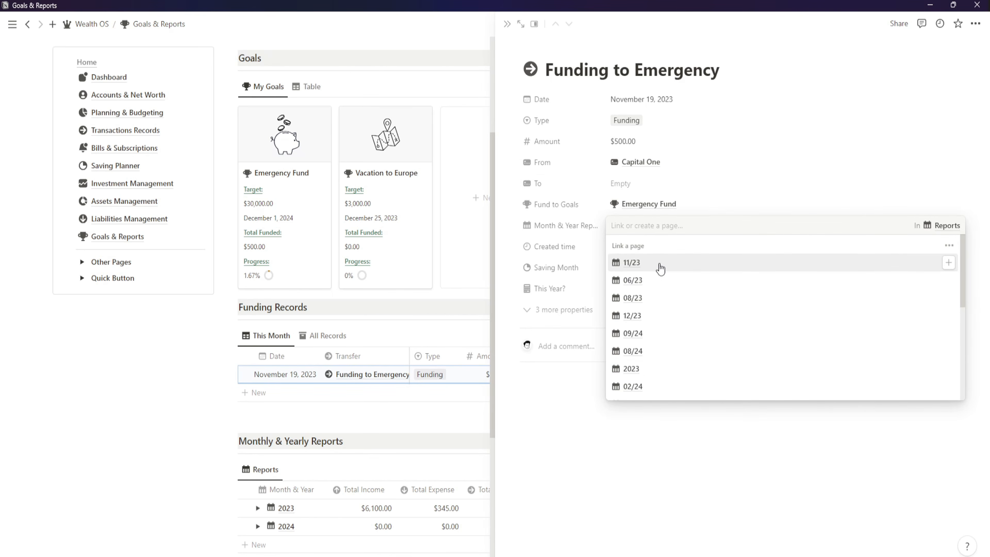
click(658, 265)
text(2023)
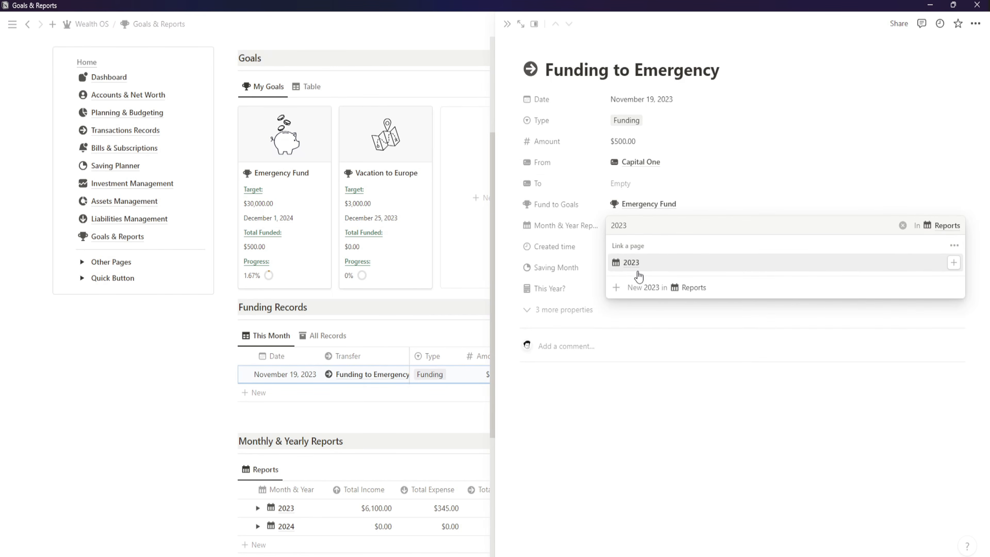
click(635, 263)
click(589, 232)
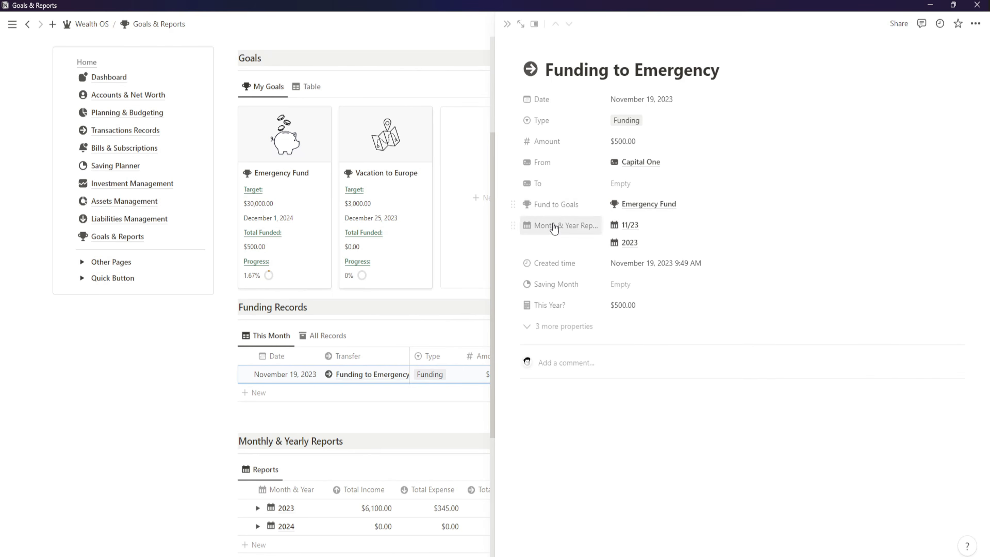
click(507, 24)
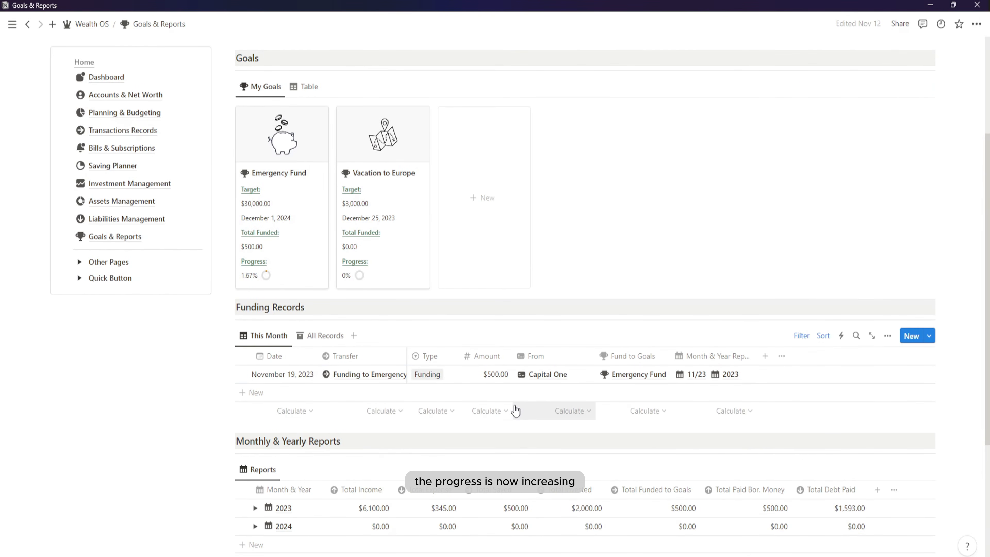
Step: Hide the filter bar in the All Records view of Funding Records, and return to This Month with its filters hidden
scroll(559, 409, down, 2)
scroll(566, 345, up, 2)
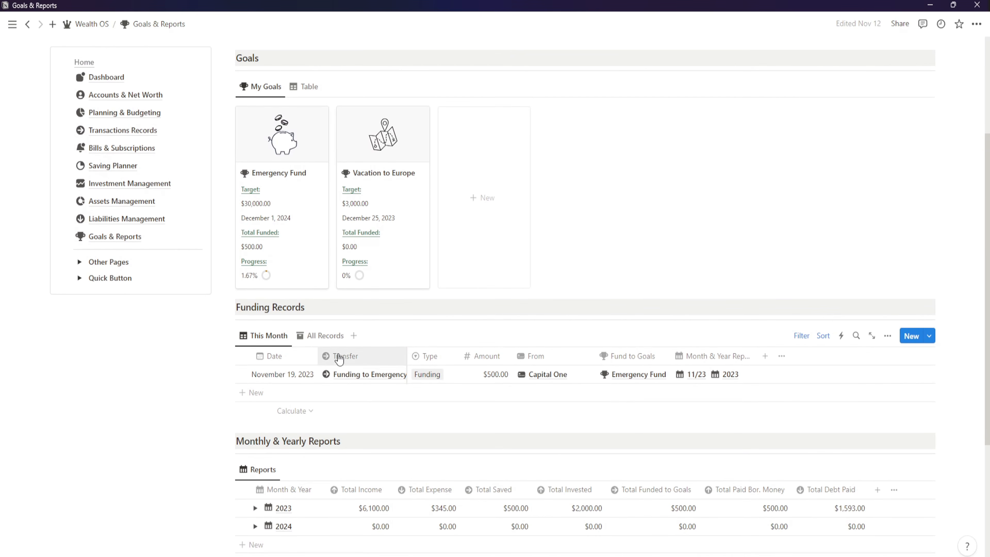
click(325, 335)
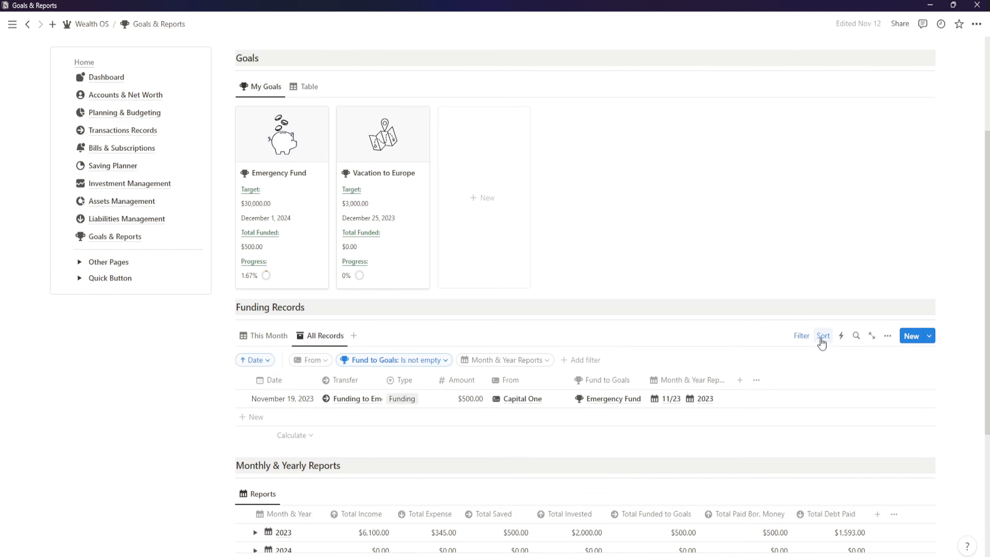
click(801, 336)
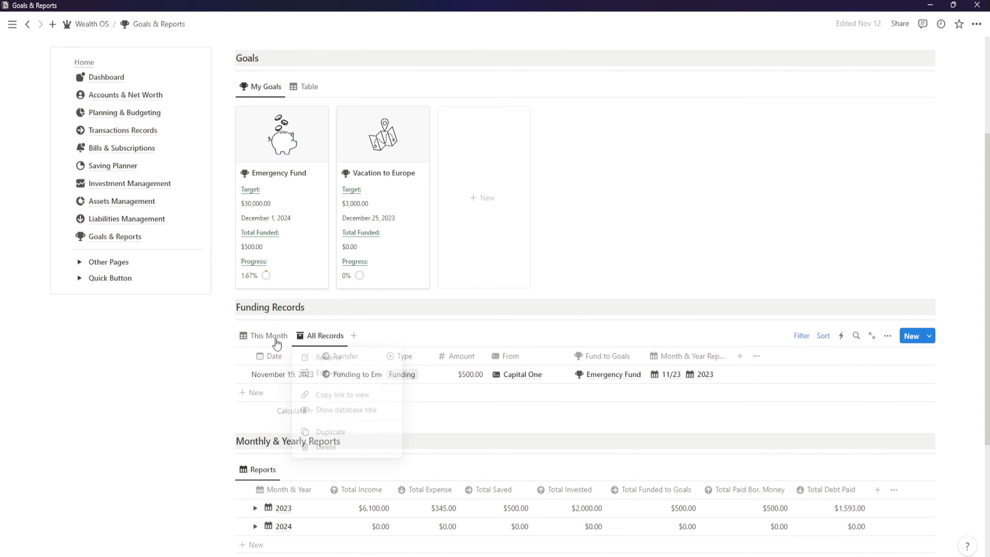
click(268, 335)
click(802, 335)
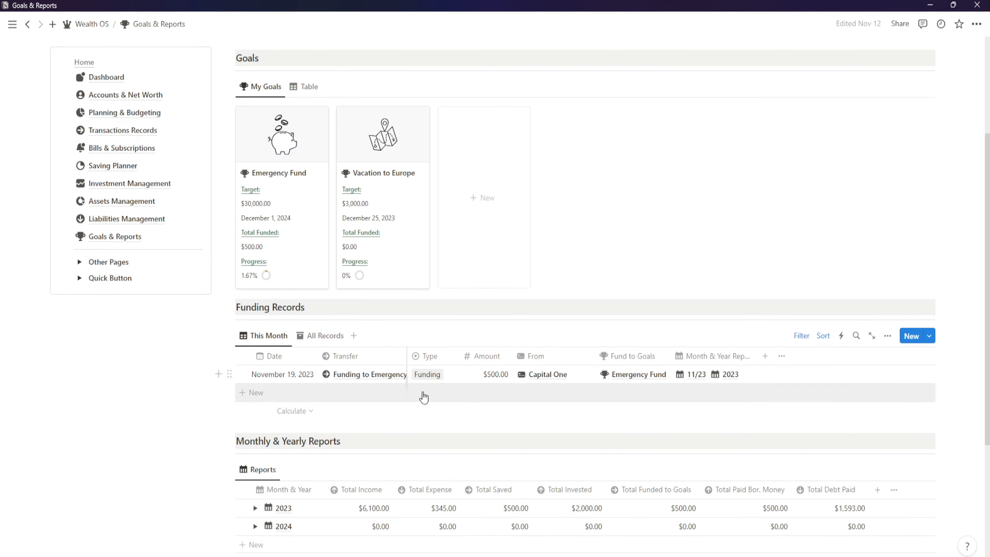
Step: Expand 2023 in the Monthly & Yearly Reports table and open the 2023 report to examine its transaction records
scroll(548, 407, up, 4)
scroll(549, 403, down, 3)
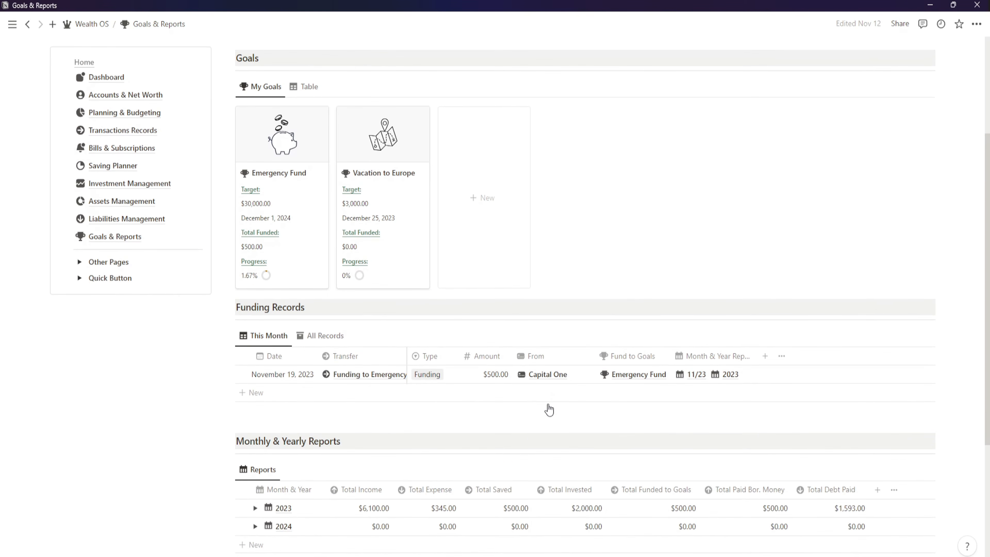
scroll(549, 408, down, 2)
scroll(214, 306, up, 6)
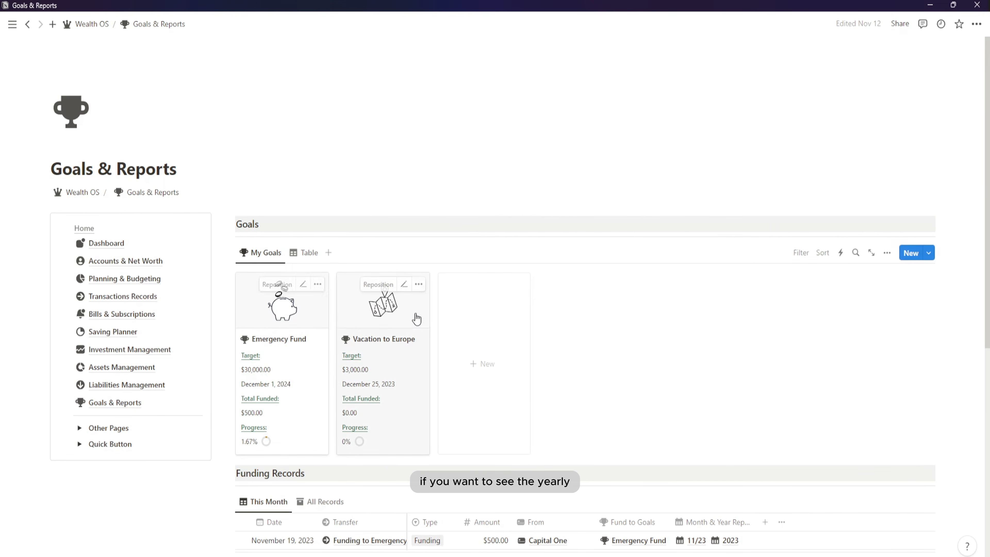
scroll(416, 324, down, 3)
scroll(393, 332, down, 6)
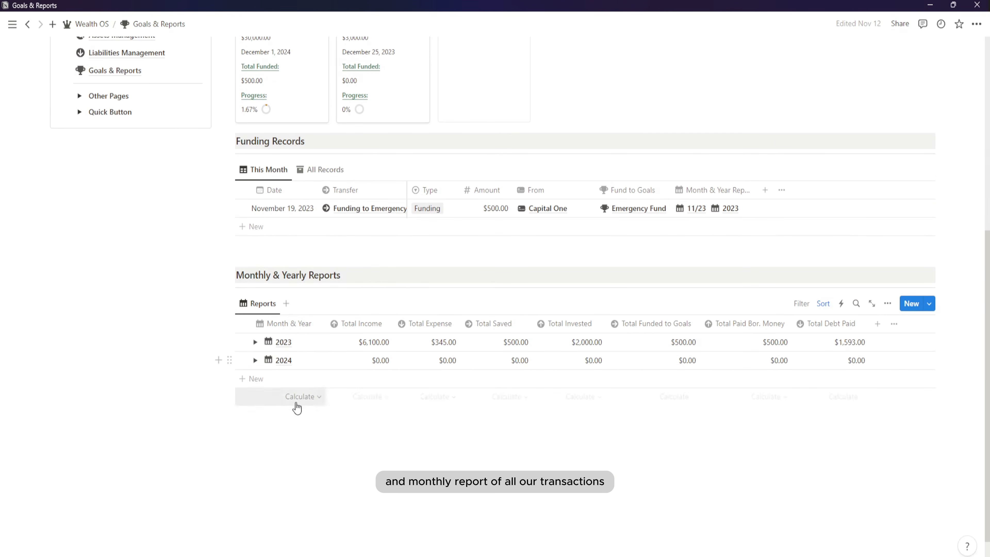
click(255, 341)
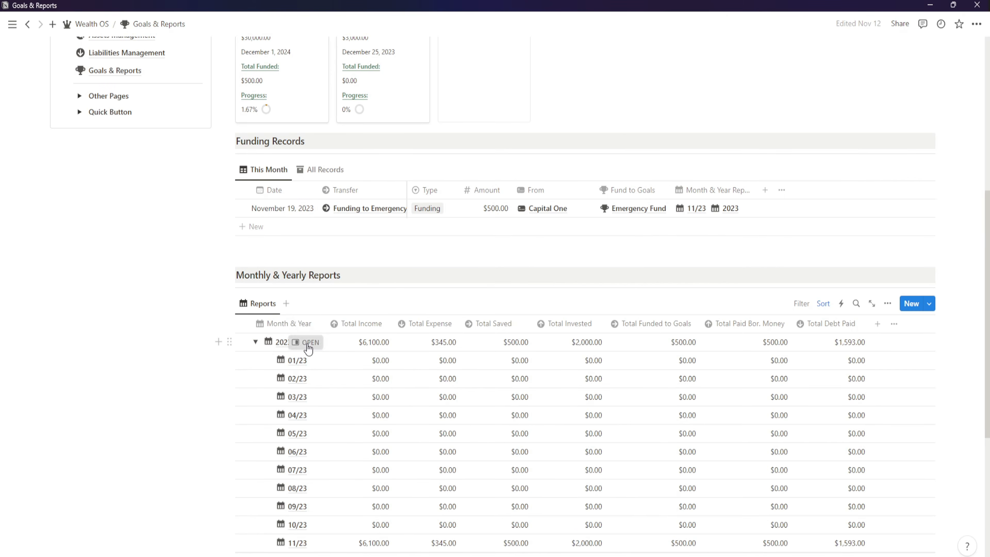
click(307, 342)
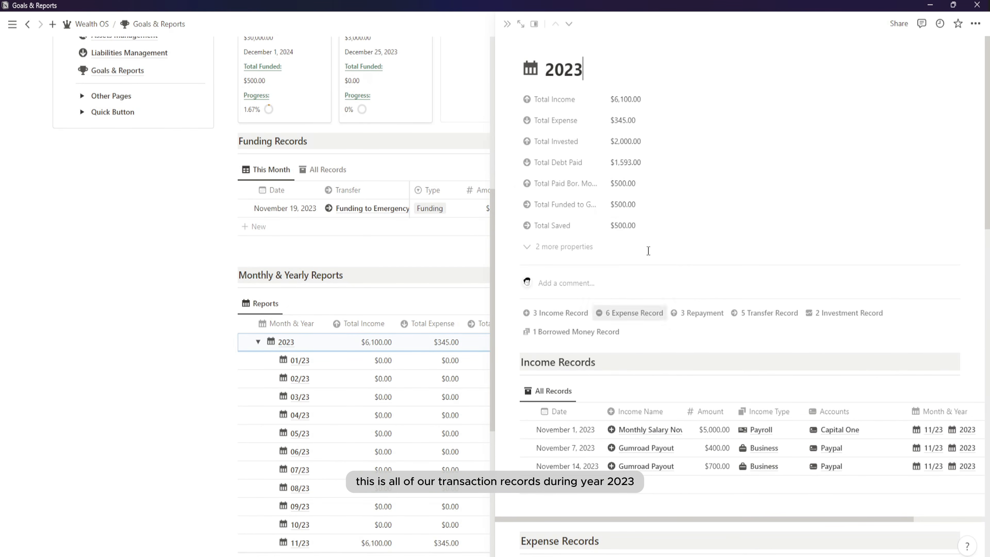
Step: Examine the 2023 report's totals and its income, expense, transfer, investment and repayment records, and close the report
scroll(635, 212, down, 1)
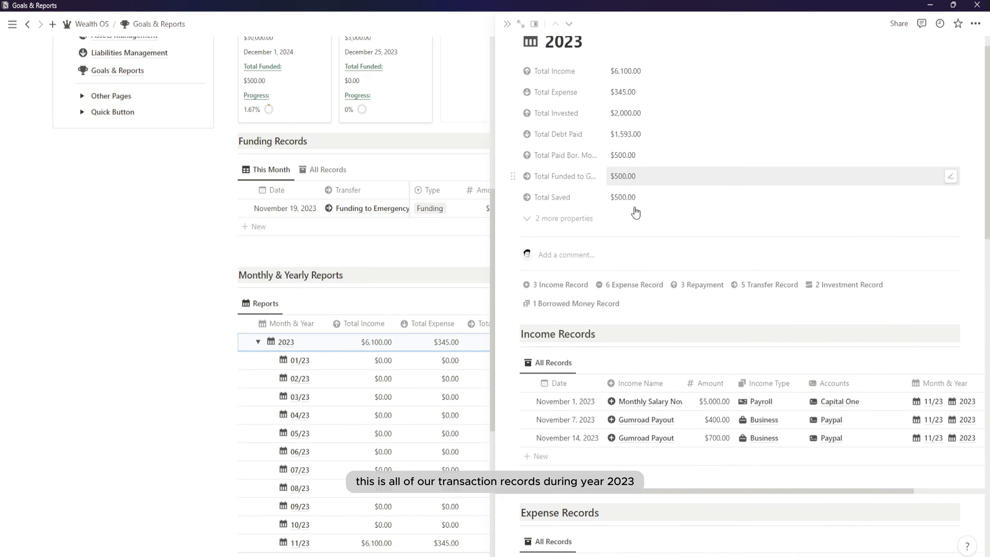
scroll(636, 212, down, 10)
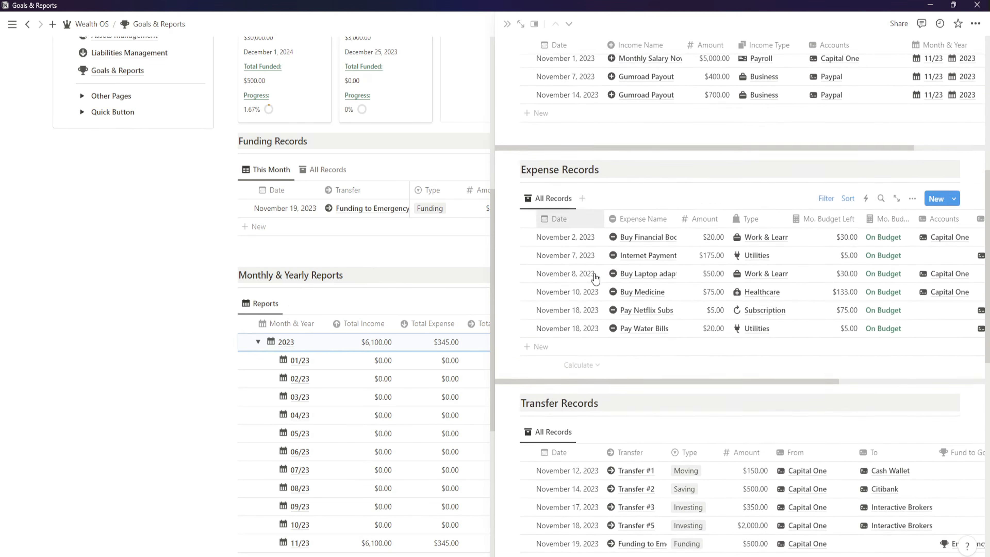
scroll(595, 279, down, 15)
drag(608, 292, 598, 386)
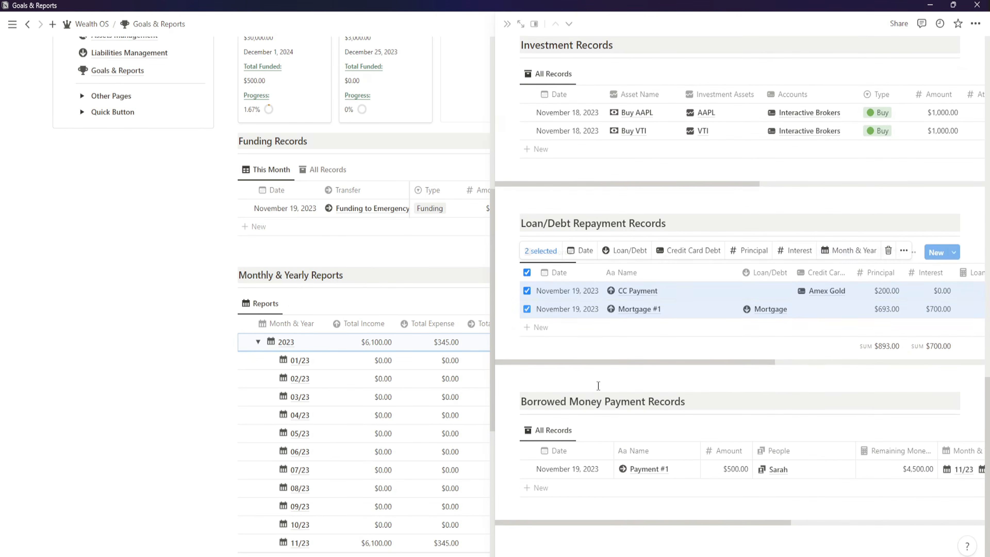
scroll(603, 371, up, 20)
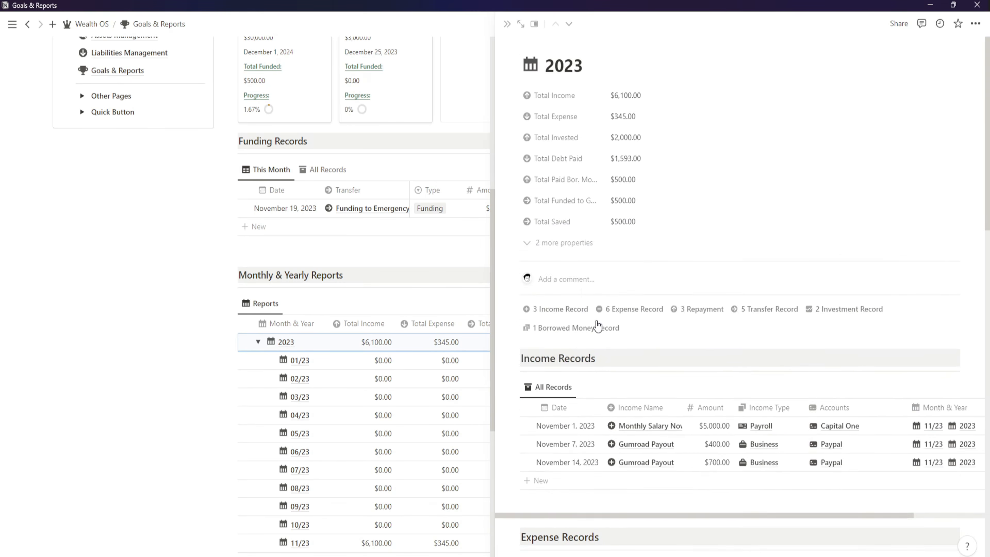
scroll(597, 326, down, 3)
scroll(581, 371, down, 6)
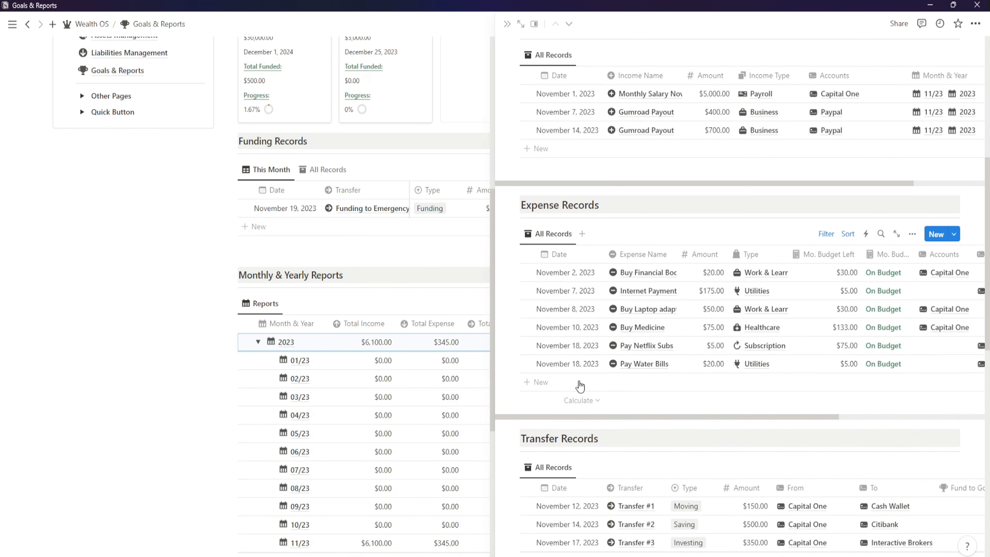
scroll(580, 386, down, 6)
scroll(539, 139, up, 13)
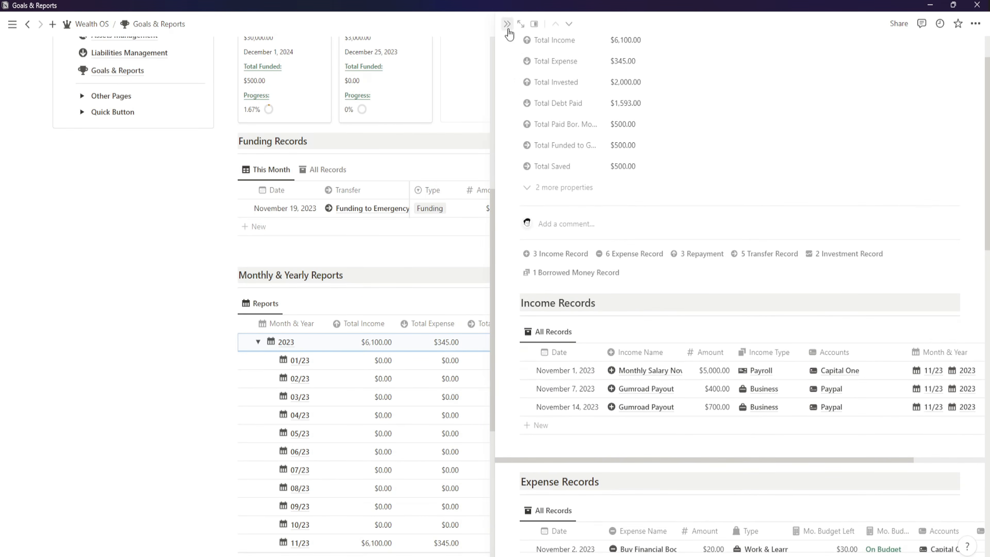
click(468, 161)
Step: Open the 11/23 monthly report to examine its totals and transaction records, and close it
scroll(296, 273, down, 4)
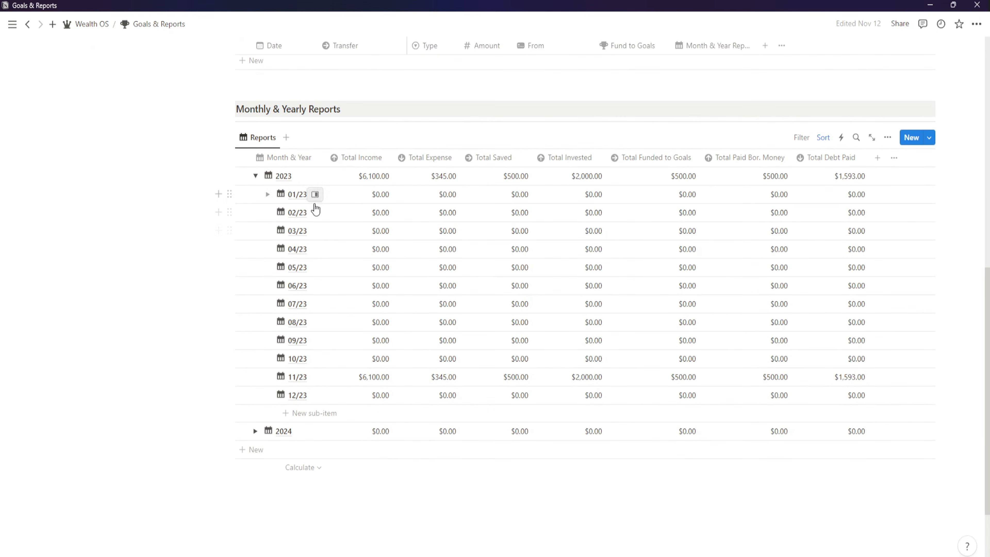
click(315, 378)
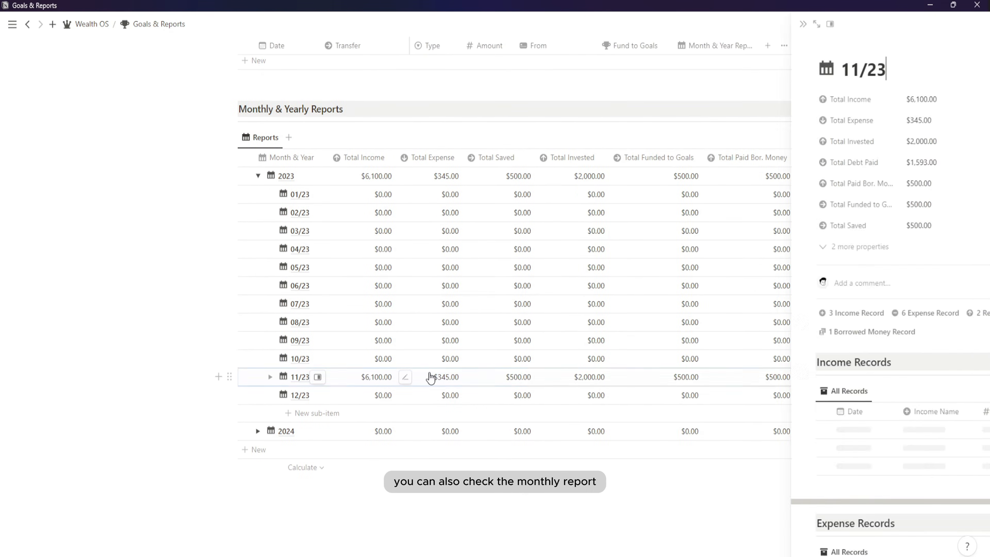
scroll(571, 242, down, 10)
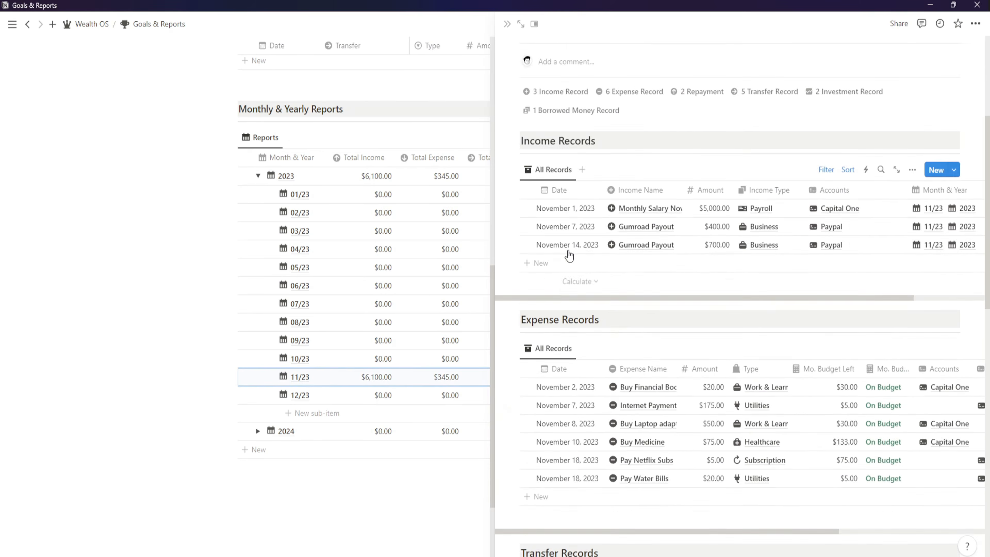
scroll(569, 264, down, 10)
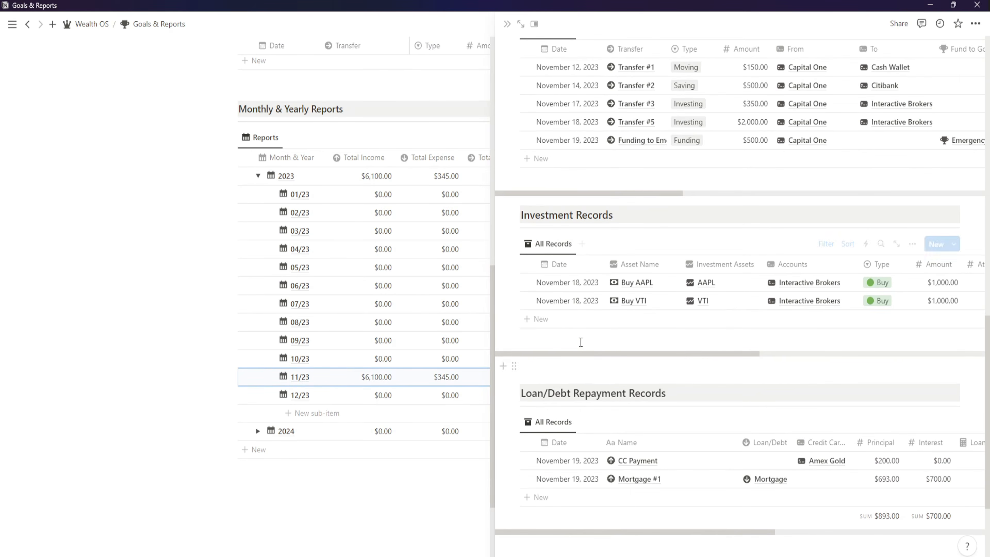
scroll(612, 445, up, 10)
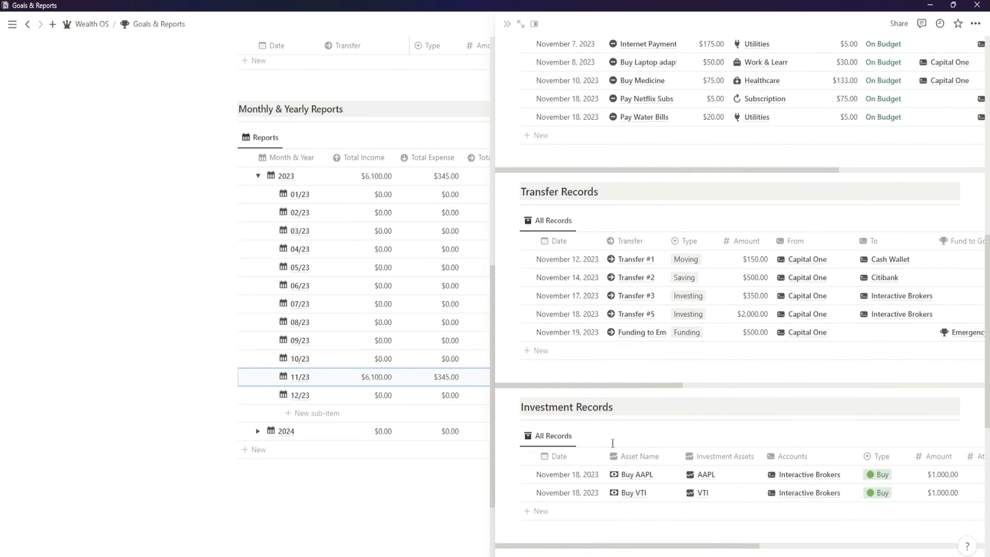
scroll(590, 251, up, 15)
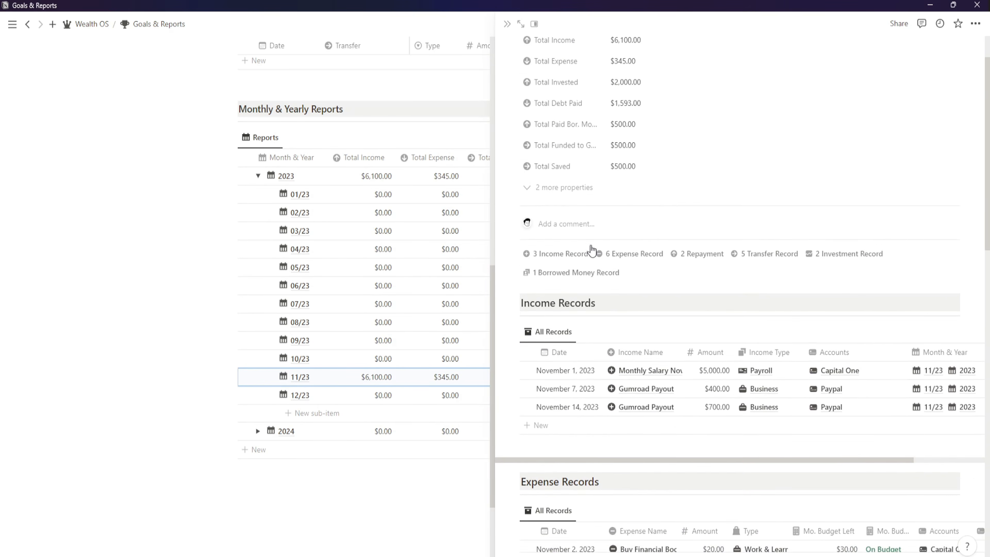
click(512, 29)
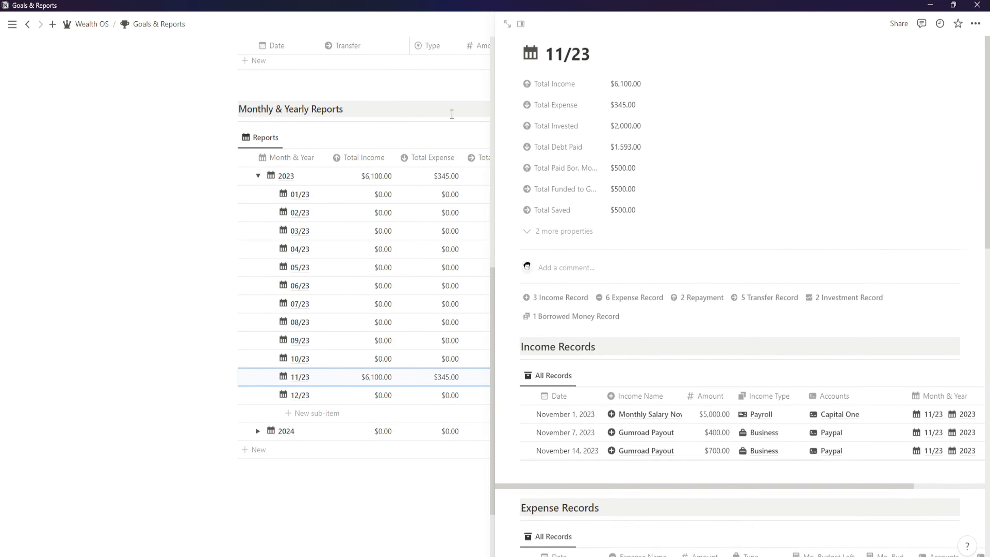
Step: Collapse 2023 in the Monthly & Yearly Reports table, and expand 2024 to view its monthly reports before collapsing it again
click(255, 172)
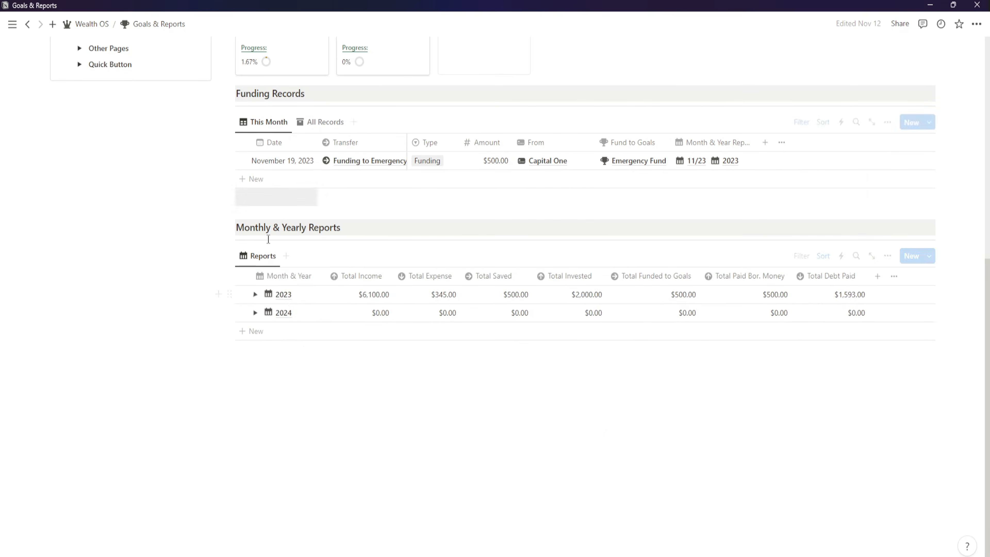
click(255, 312)
scroll(254, 313, down, 3)
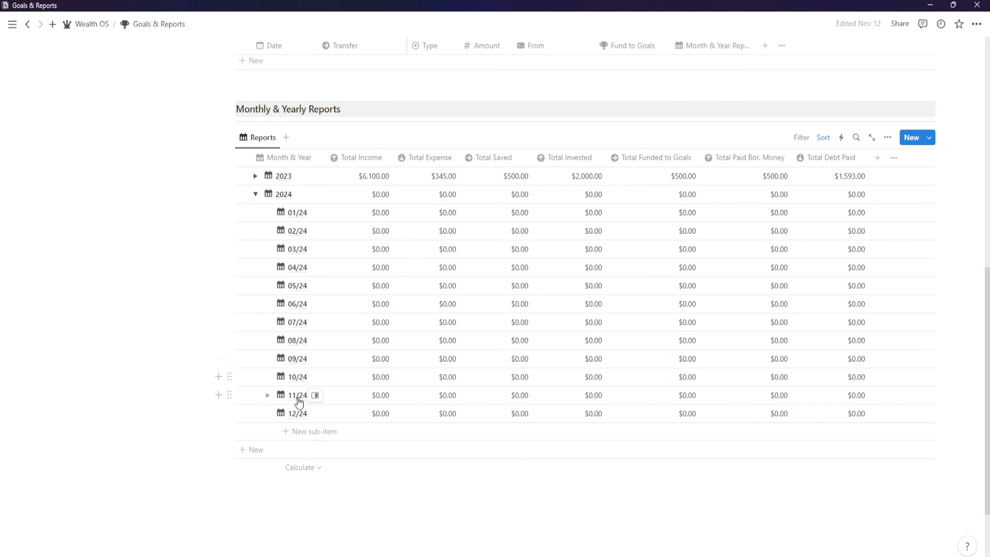
click(255, 193)
Step: Add a new yearly report named 2025 to the Monthly & Yearly Reports table
click(251, 332)
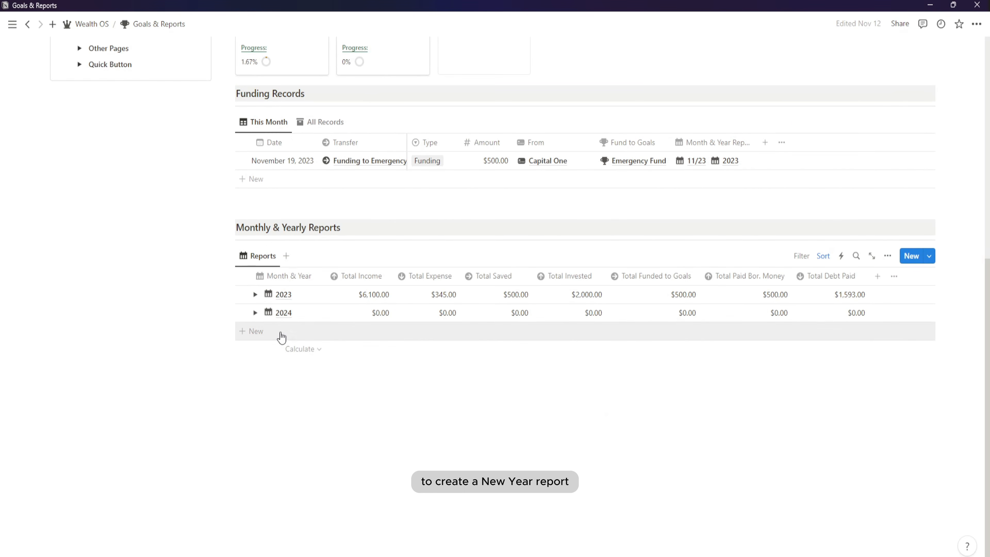
text(2025)
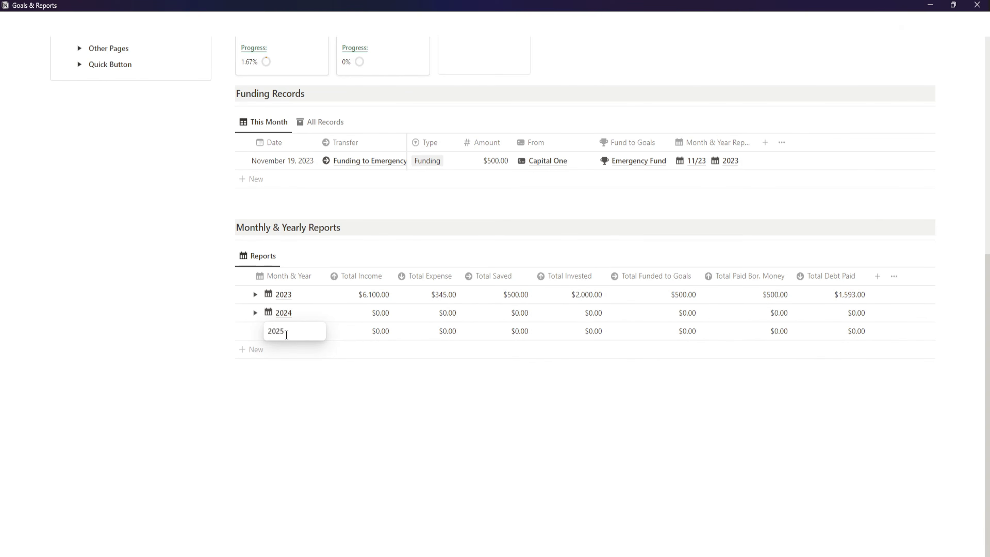
key(Return)
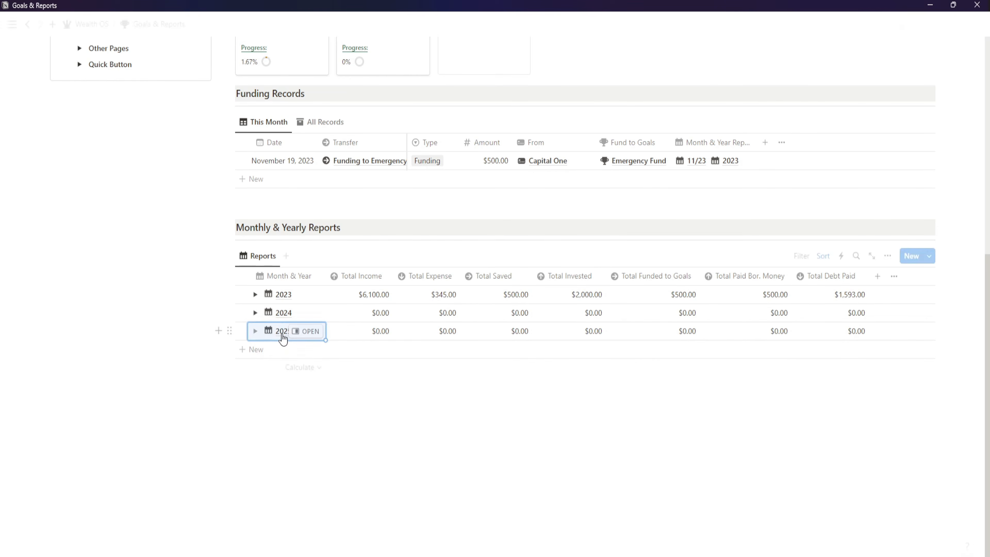
Step: Expand the 2025 report and add a monthly sub-item named 01/25
click(255, 332)
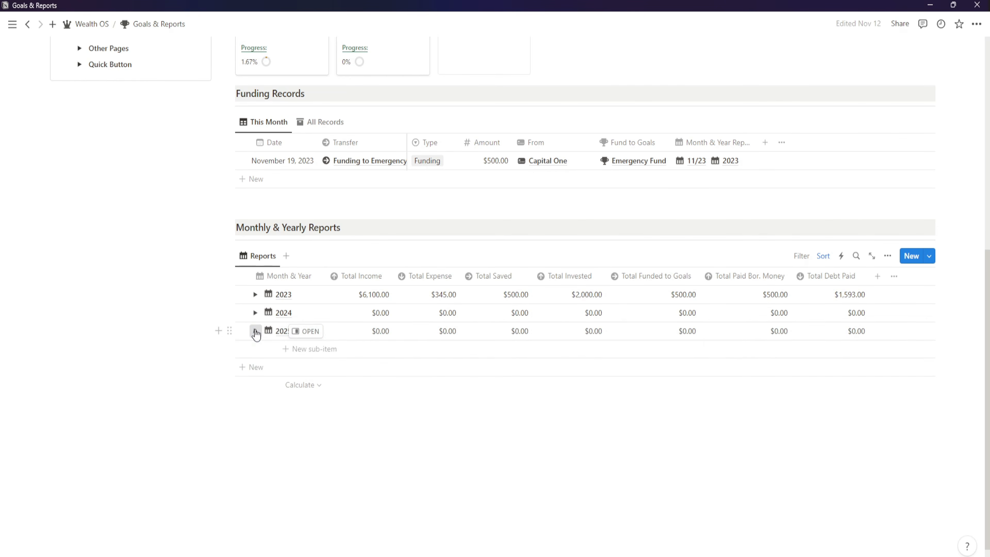
click(299, 349)
text(0)
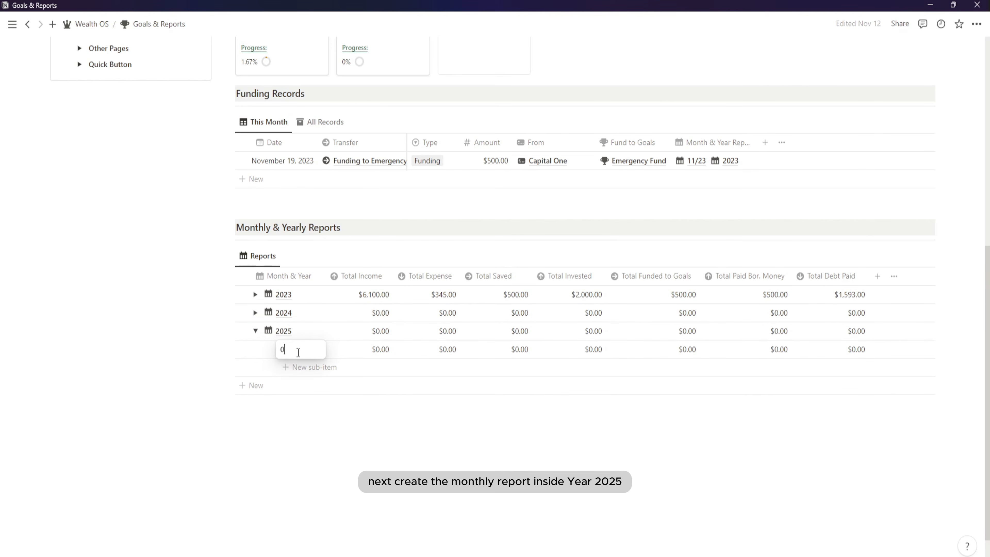
text(1/25)
key(Return)
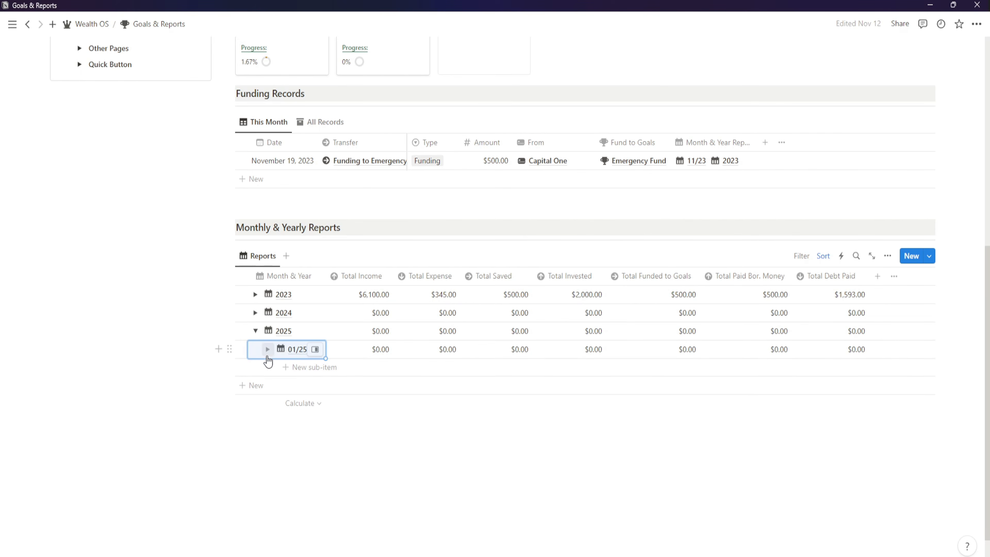
Step: Add a second monthly sub-item under 2025 and name it 02/25
click(270, 367)
key(Escape)
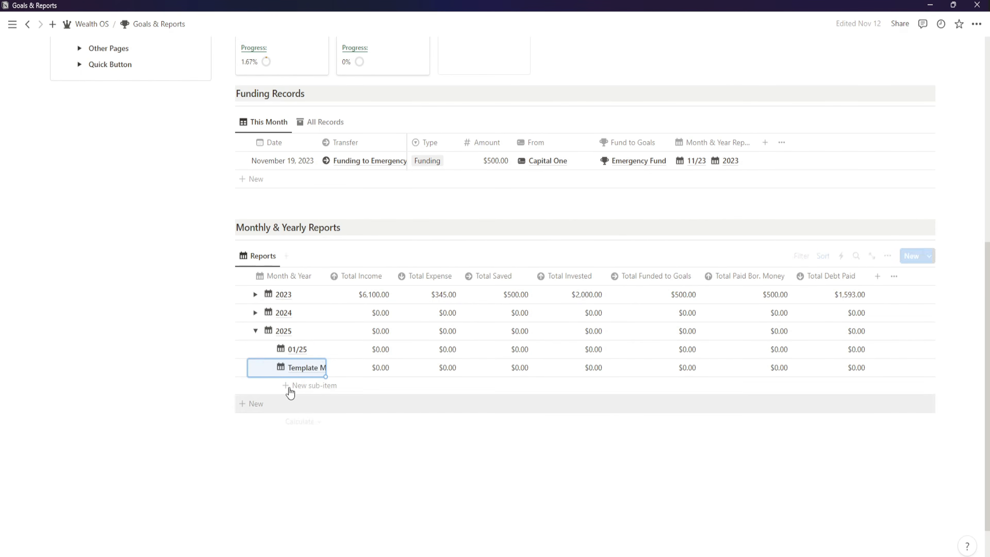
click(295, 370)
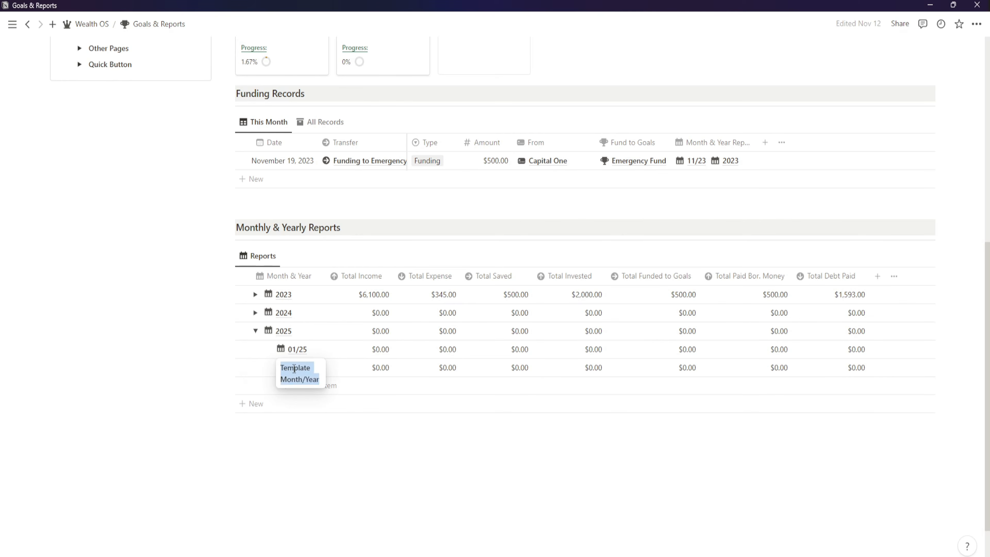
text(02/25)
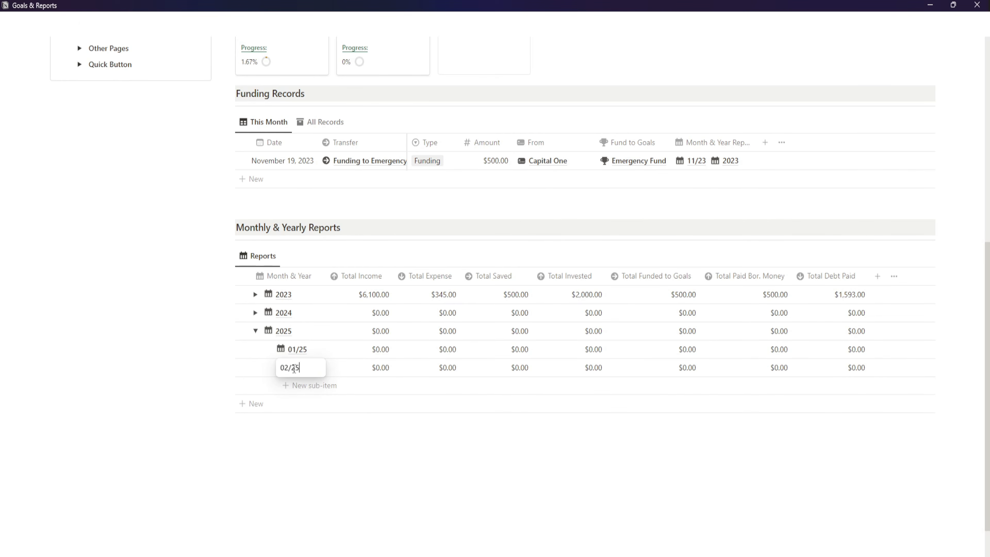
key(Escape)
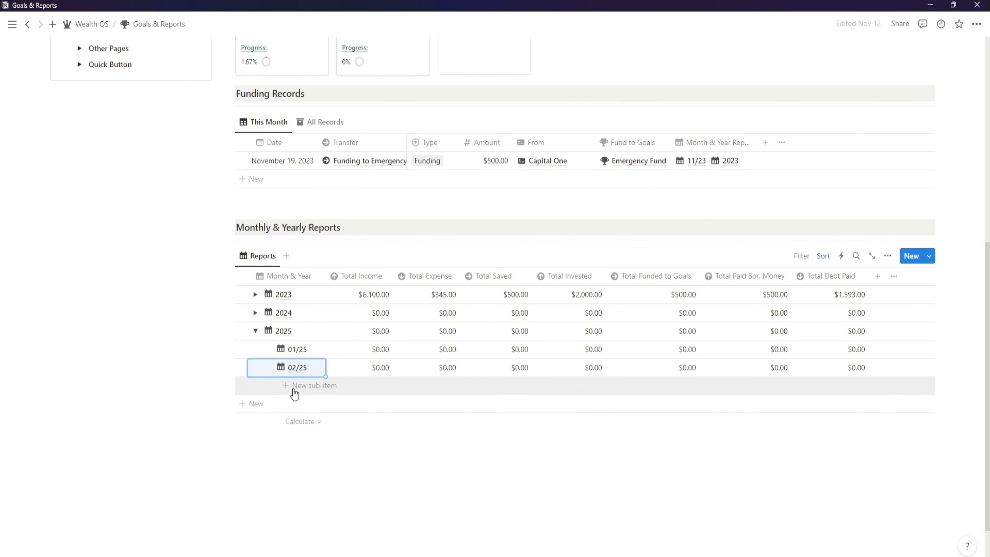
Step: Collapse 2025 and delete the 2025, 01/25 and 02/25 reports from the Monthly & Yearly Reports table
click(364, 483)
click(255, 330)
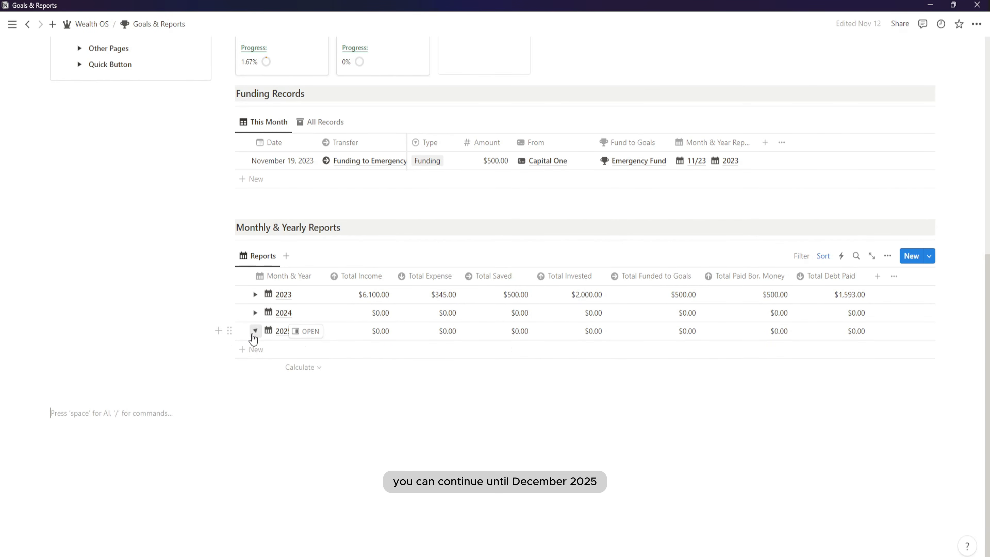
click(241, 330)
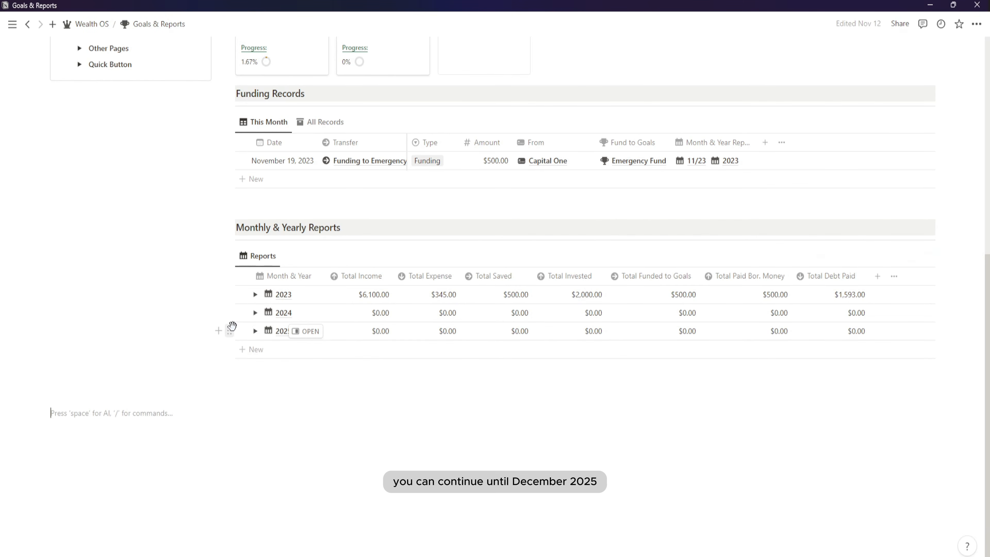
click(230, 331)
click(148, 242)
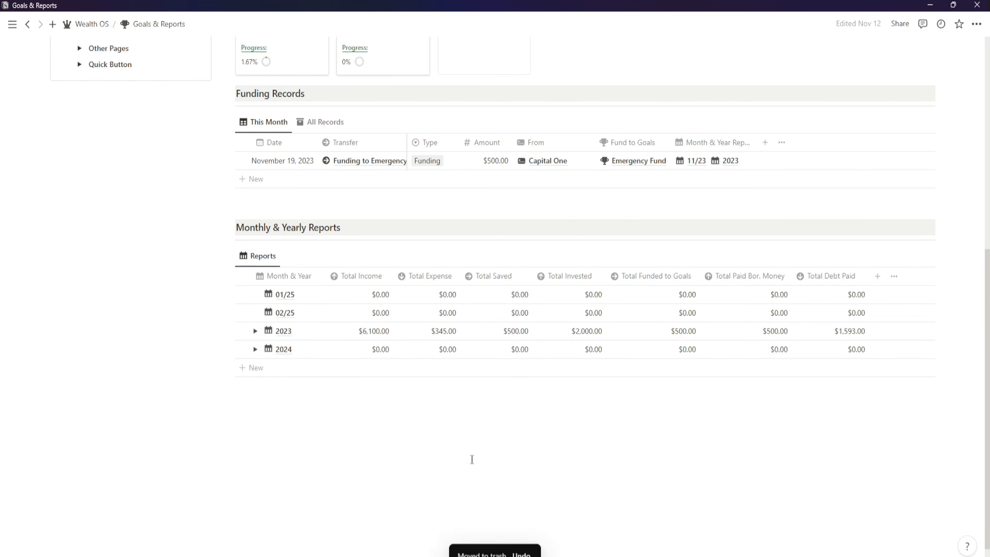
click(229, 294)
click(134, 211)
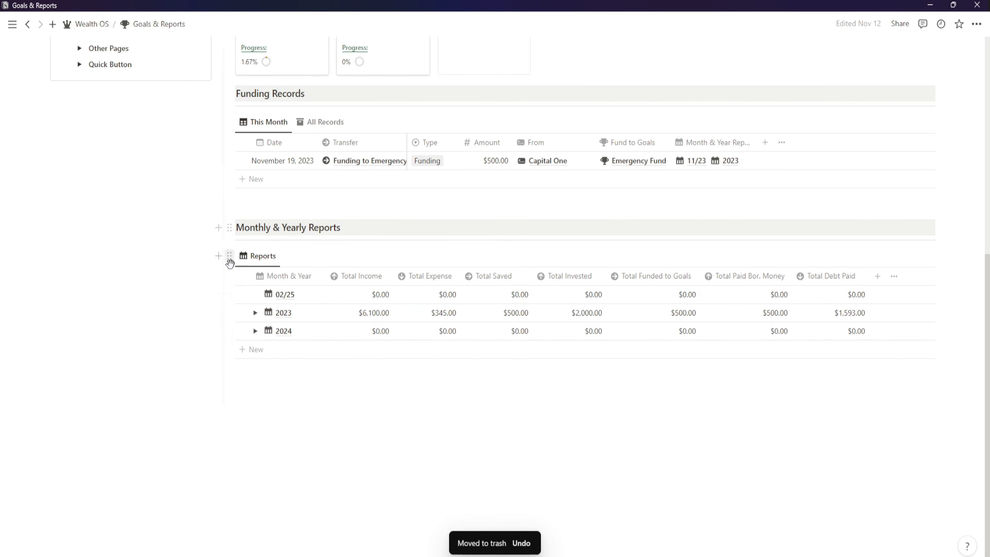
click(229, 294)
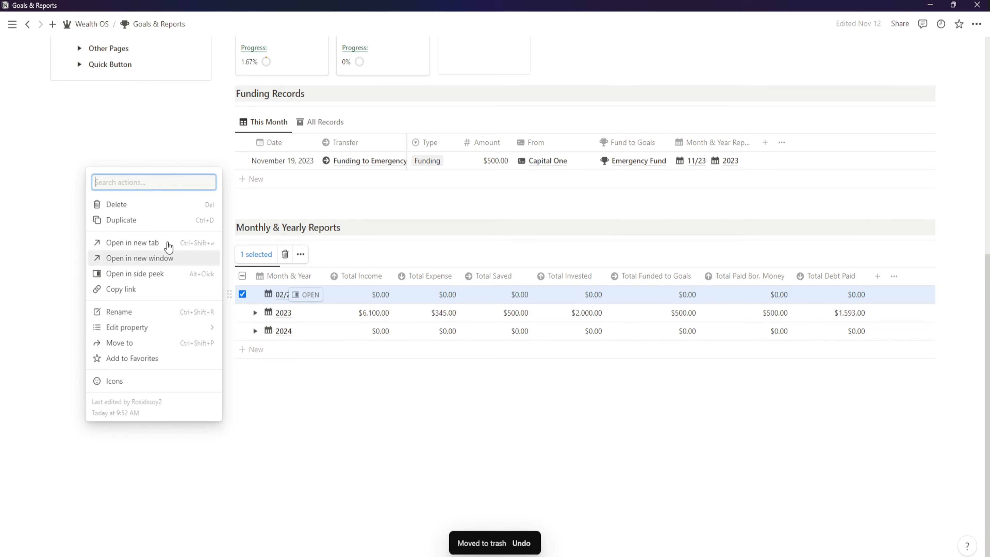
click(150, 205)
Step: Expand Other Pages on the Wealth OS home page and open Financial Event to view the Financial Calendar
scroll(420, 390, up, 2)
scroll(420, 404, up, 1)
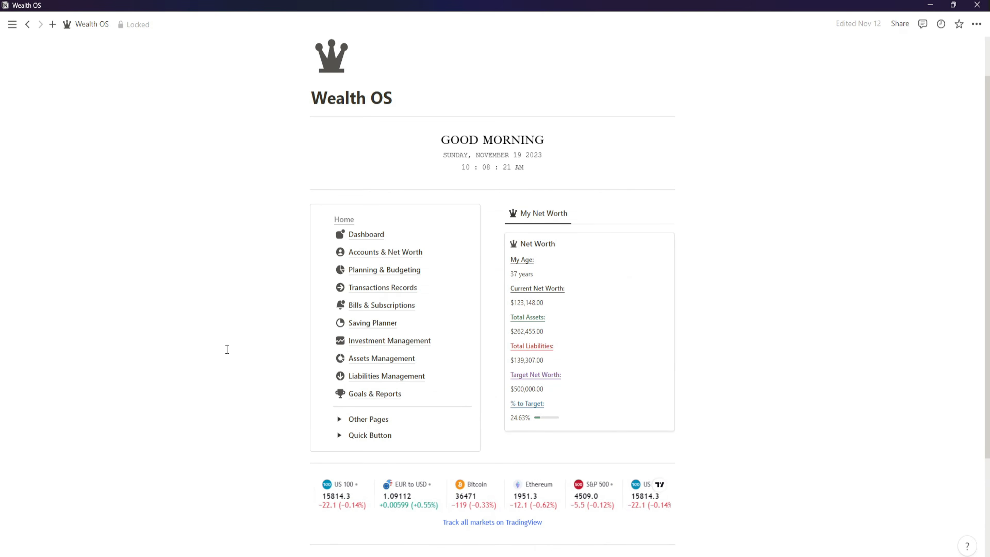
scroll(228, 353, down, 2)
scroll(231, 360, up, 2)
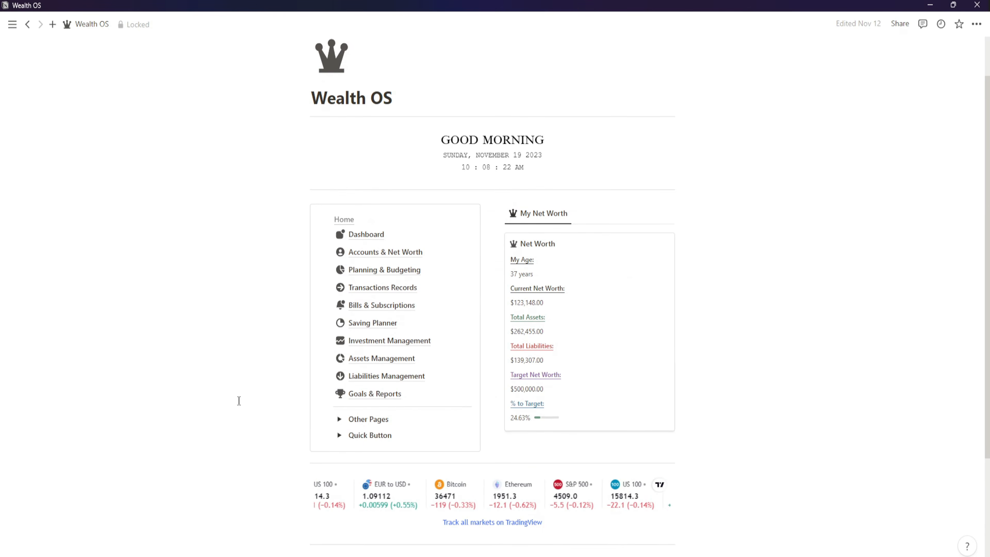
click(340, 418)
scroll(396, 422, down, 3)
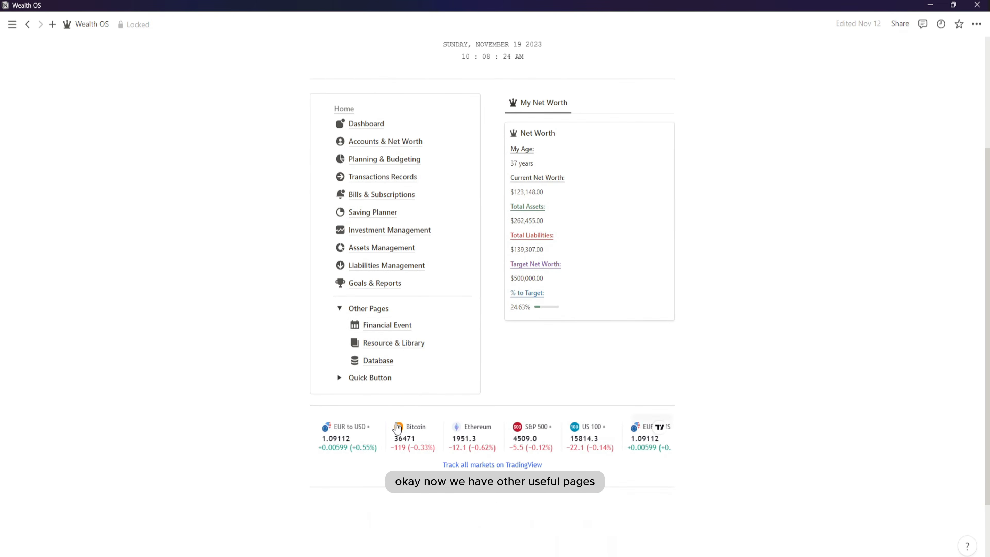
click(399, 328)
scroll(435, 338, down, 3)
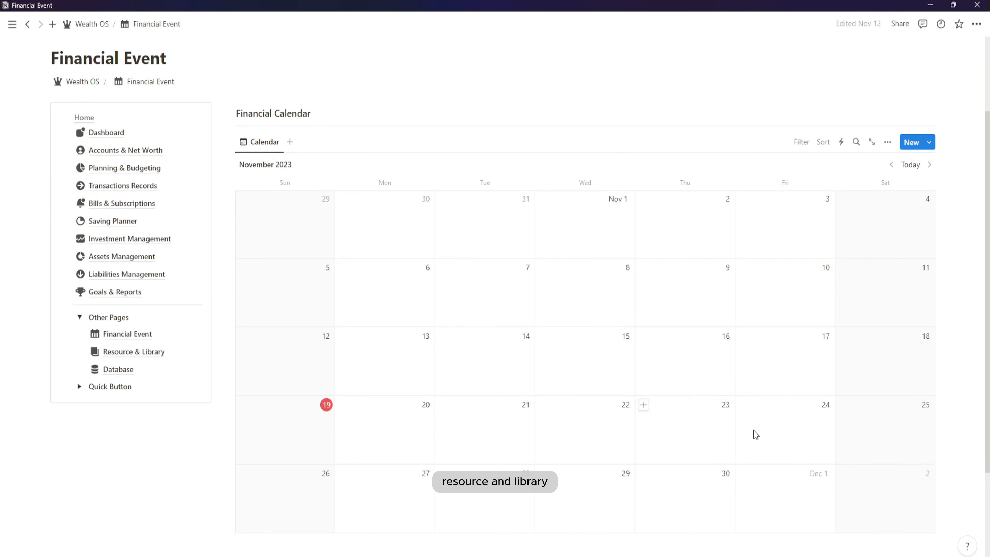
scroll(654, 380, down, 2)
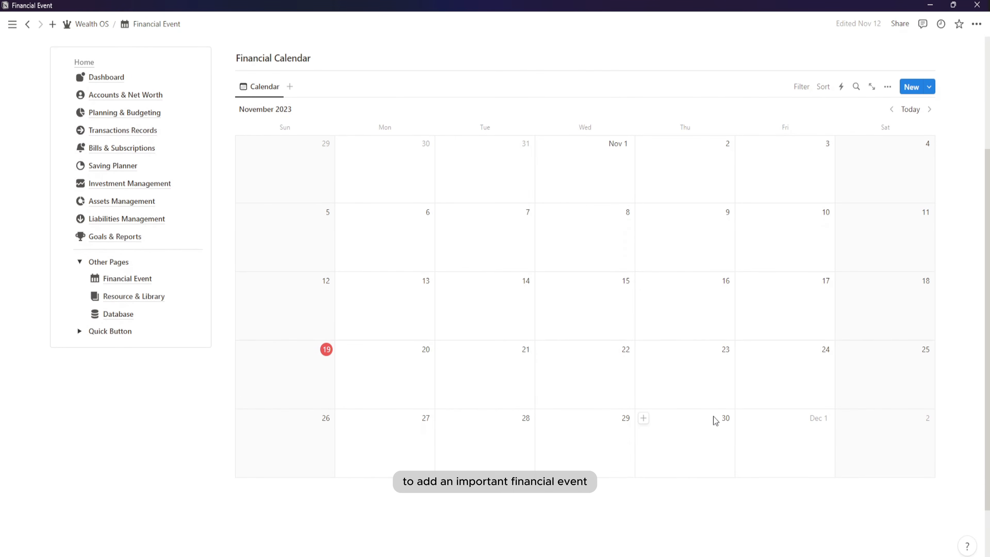
Step: Add a November 30, 2023 event named Educational Grant Application with the note "Submit applications for educational grants or scholarships"
click(643, 418)
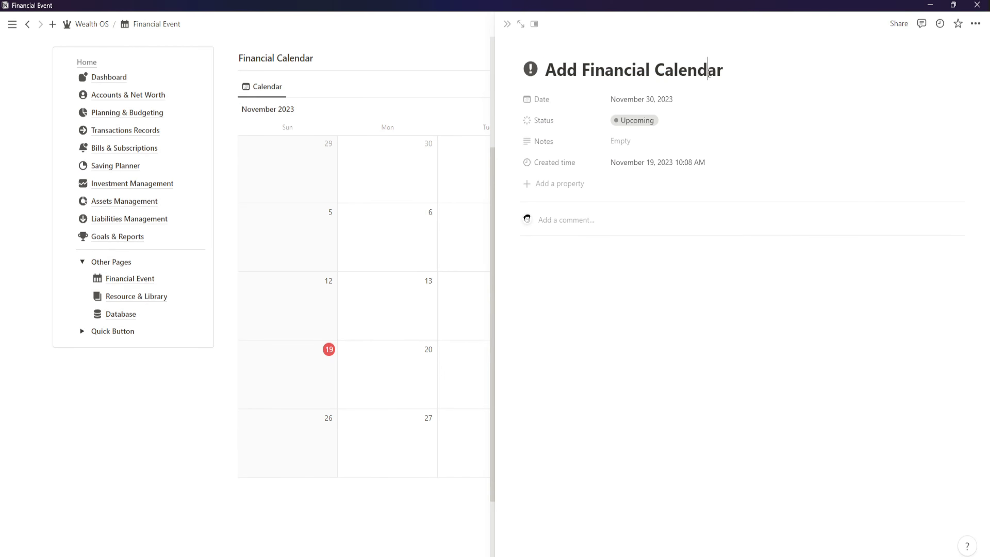
triple_click(708, 73)
text(Educational Grant Application)
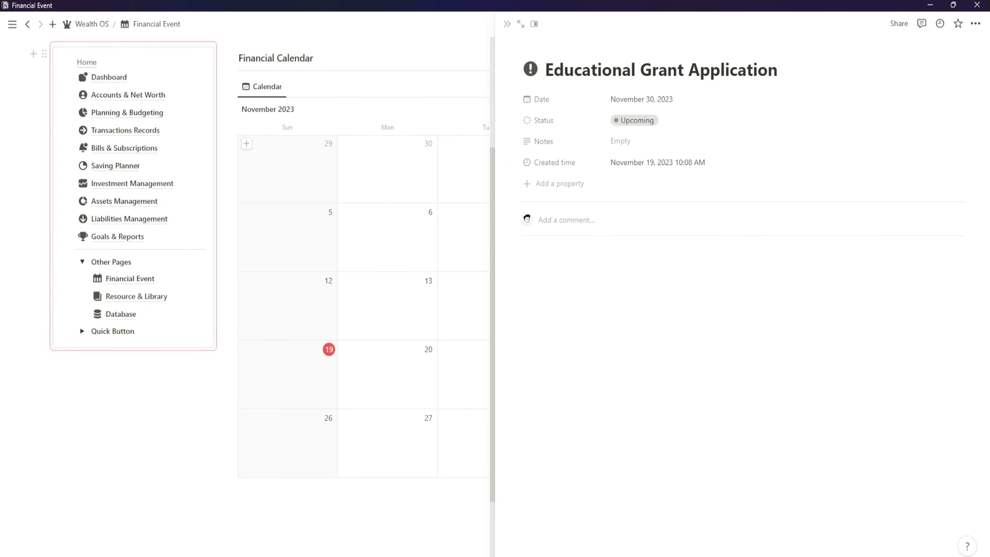
click(626, 143)
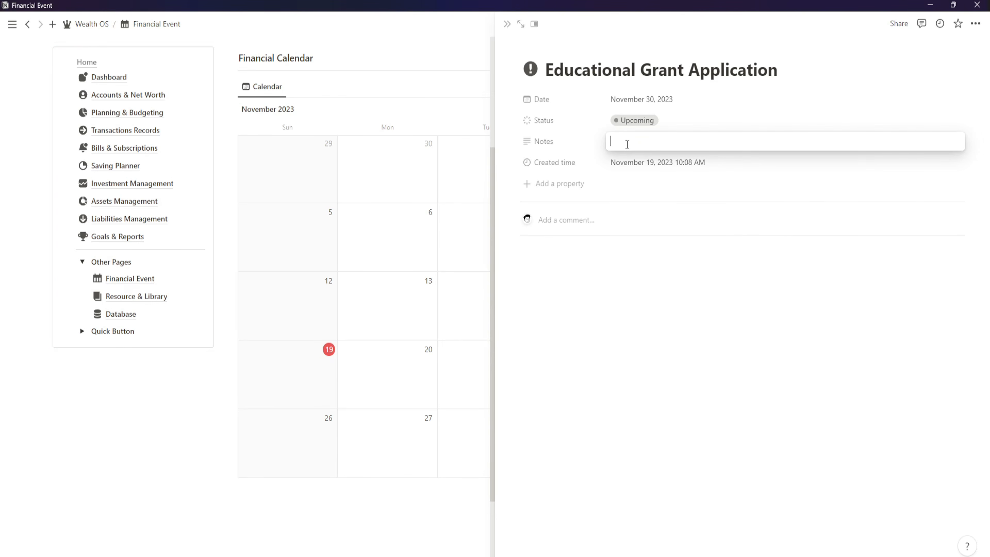
text(Submit applications for educational grants or scholarships)
click(688, 222)
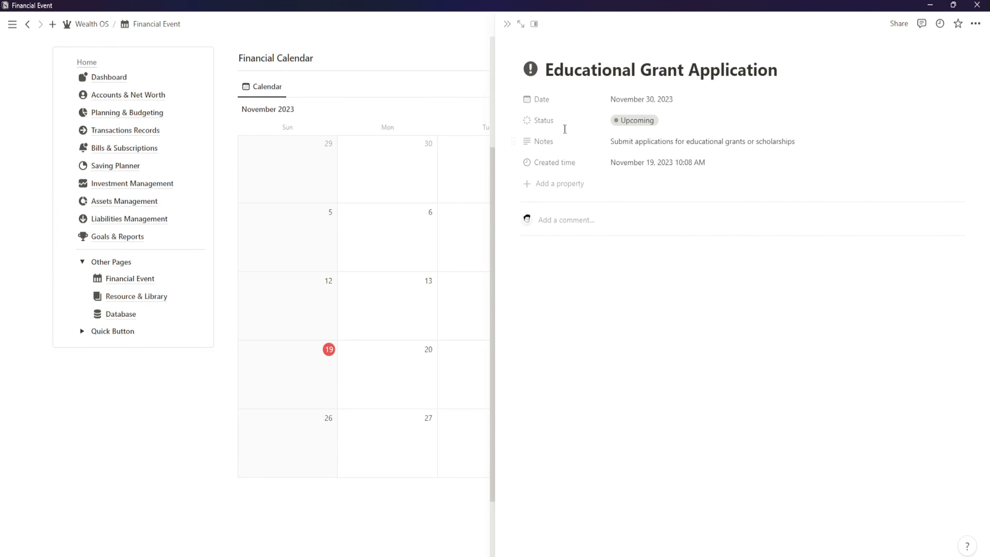
click(507, 24)
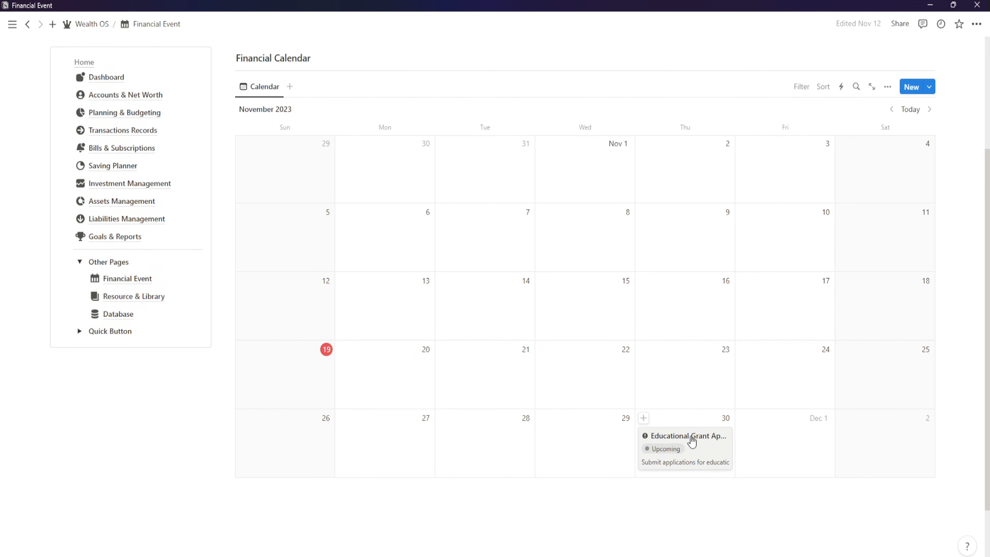
Step: Check the new event on the Financial Calendar and open the Resource & Library page
scroll(676, 430, up, 3)
scroll(651, 391, down, 5)
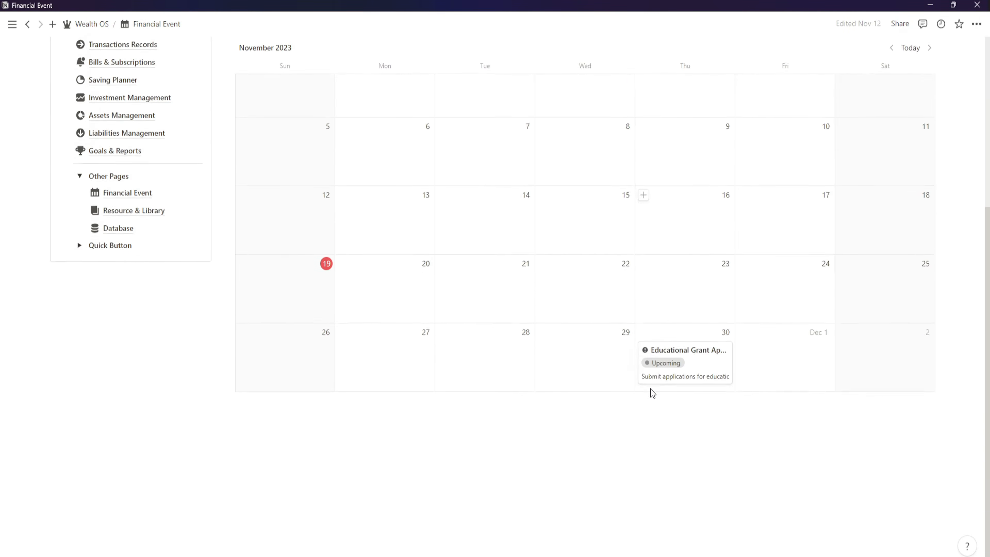
scroll(652, 391, up, 4)
scroll(650, 389, up, 2)
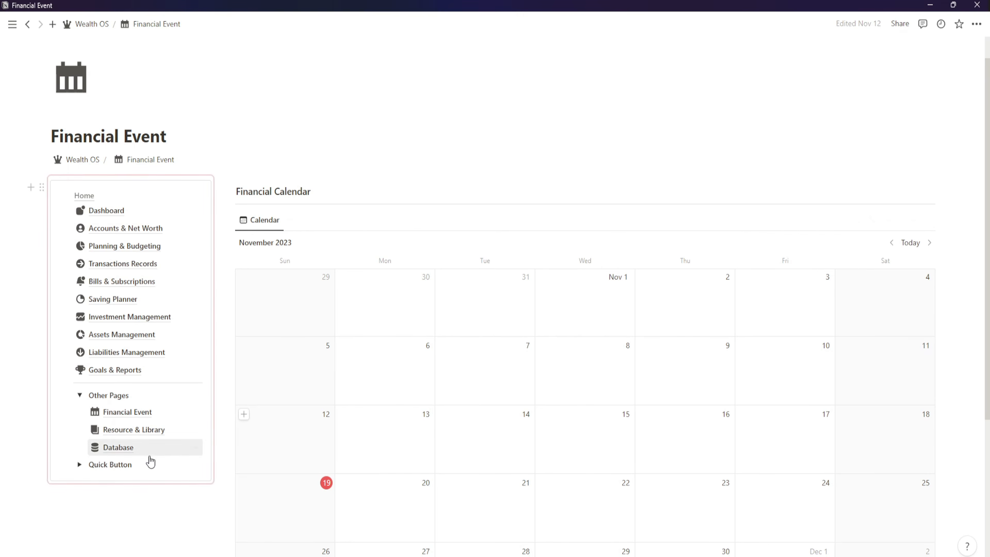
scroll(440, 433, down, 3)
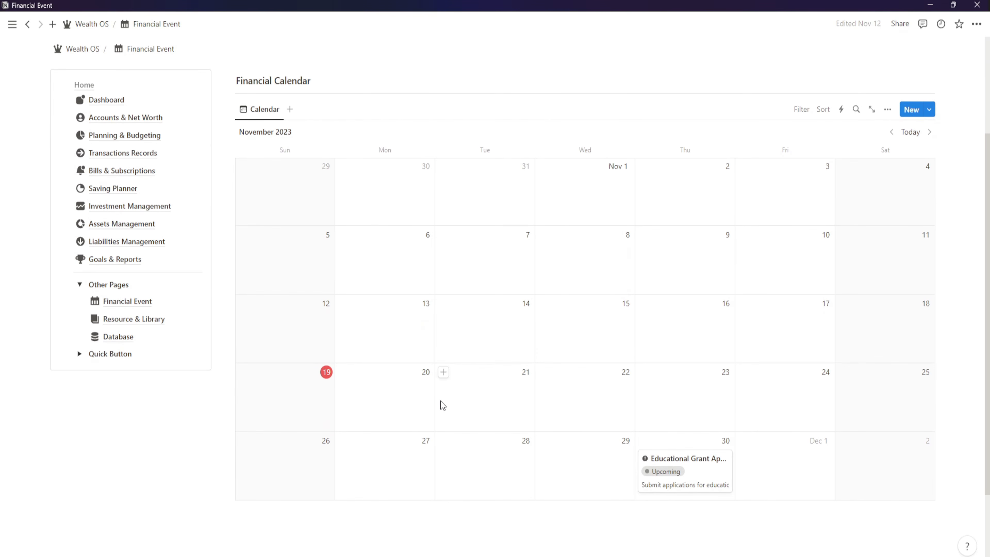
click(134, 319)
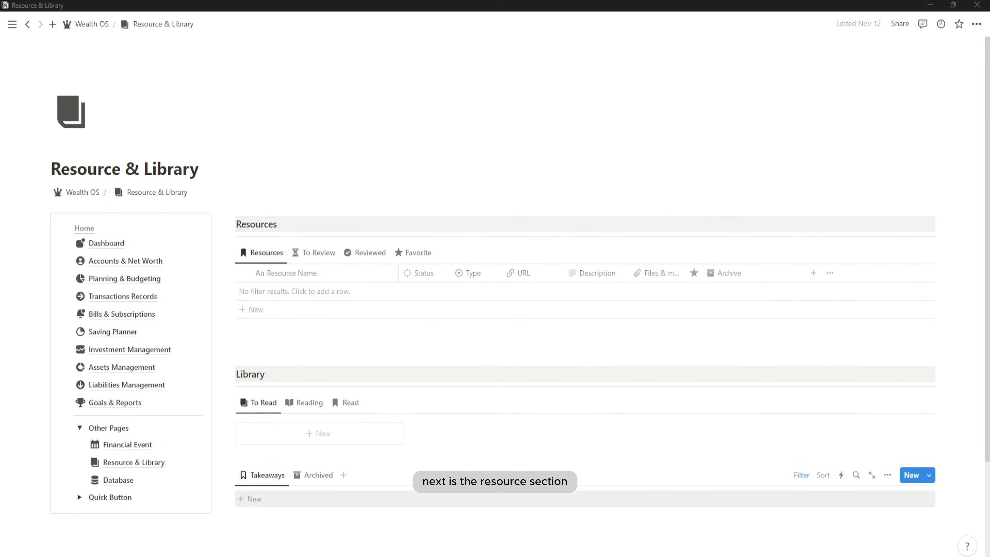
Step: Add a new entry to the Resources table and name it "How to budget as a family?"
click(288, 309)
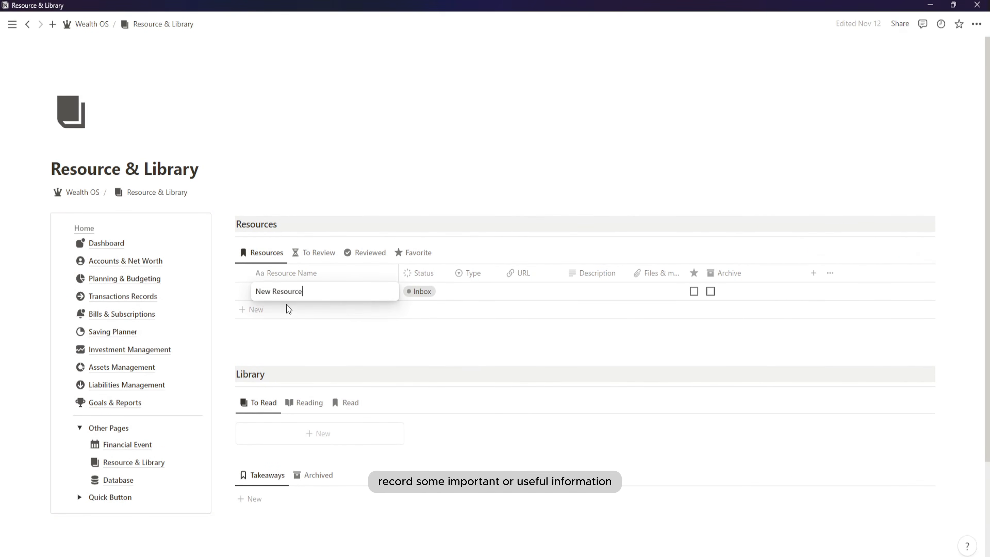
key(ctrl+a)
text(Submit applications for educational grants or scholarships)
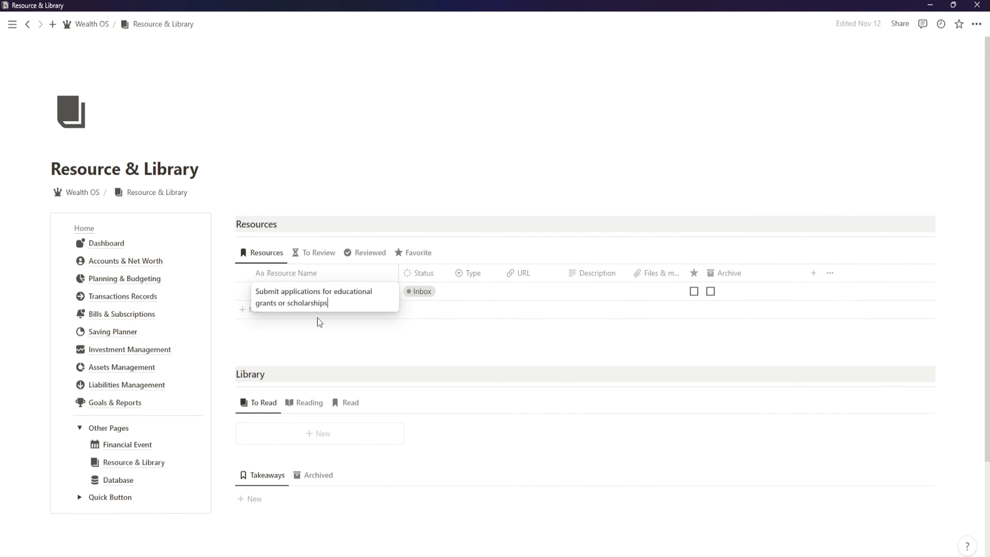
key(ctrl+a)
text(Ho)
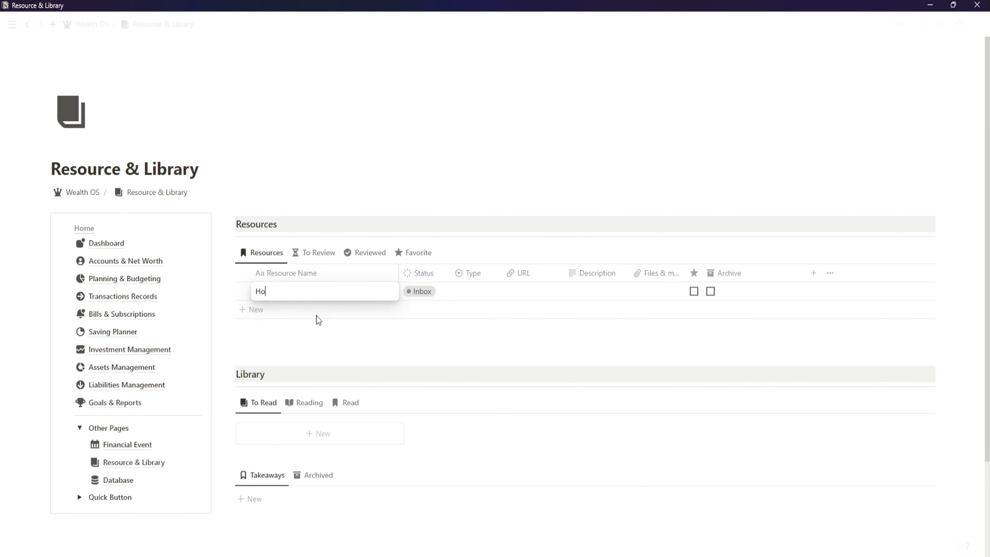
text(w to budget as a family?)
key(Return)
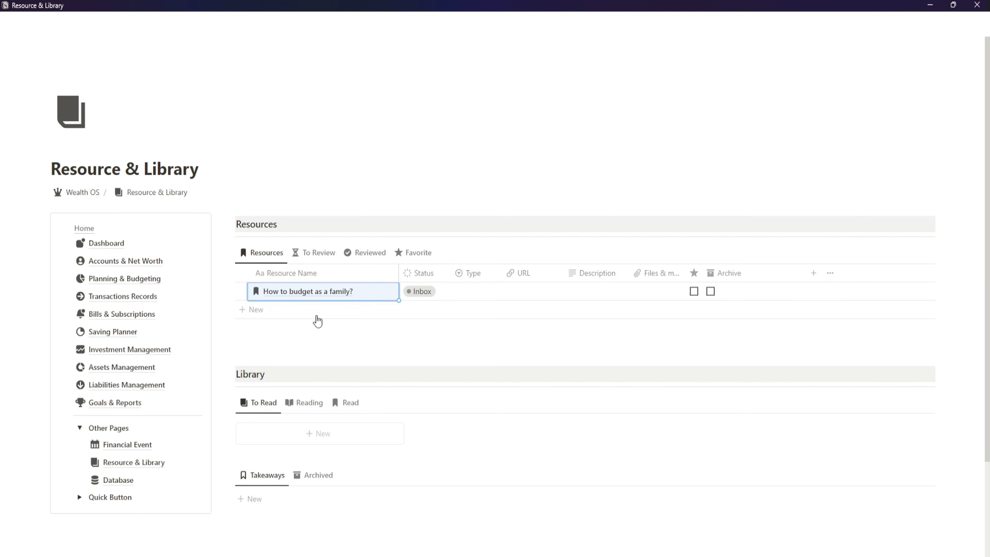
click(473, 294)
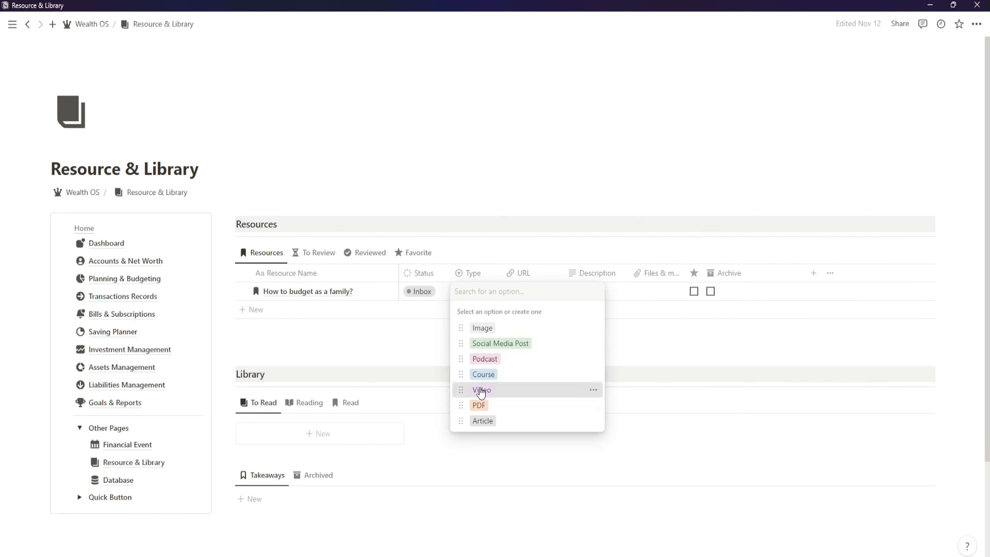
click(480, 388)
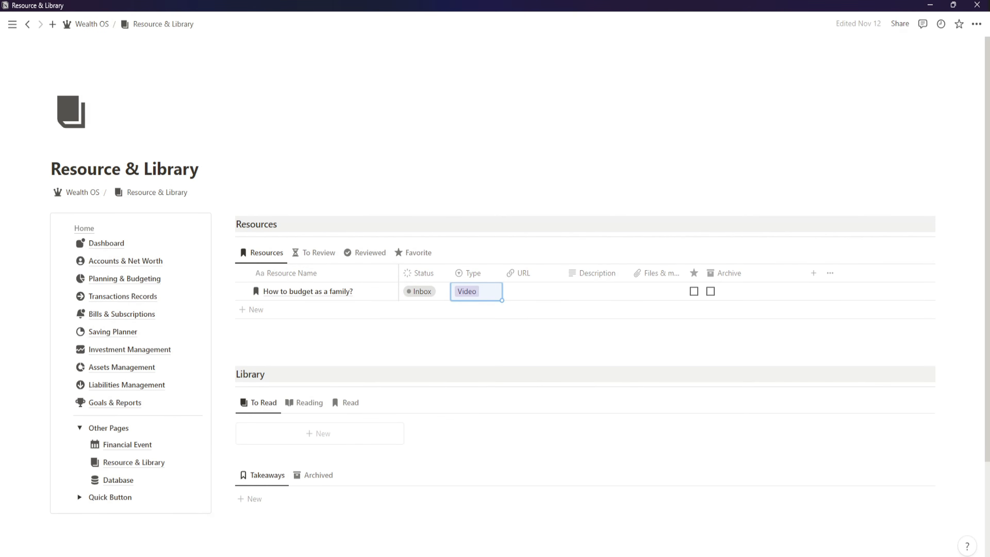
click(539, 291)
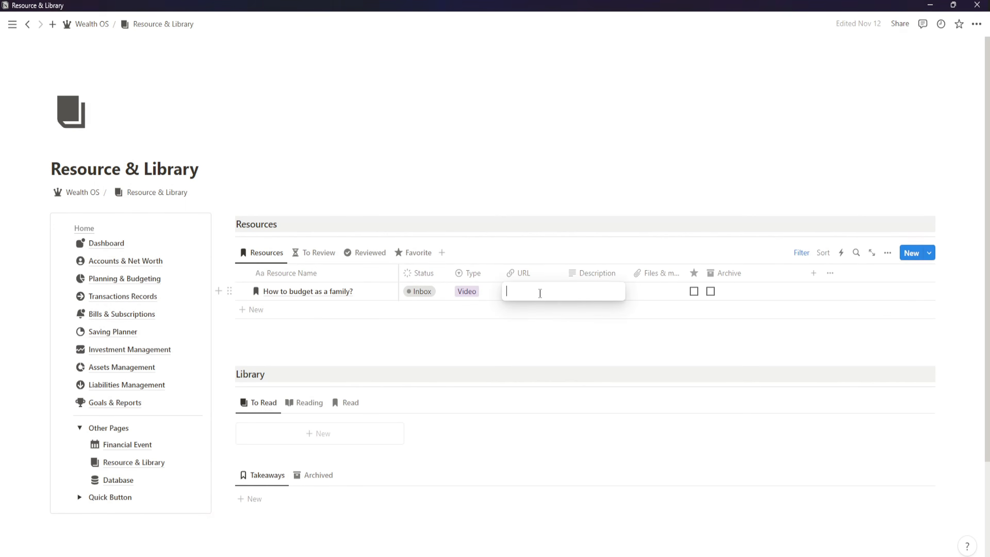
text(https://www.youtube.com/watch?v=0q-aCuBb8IA)
key(Return)
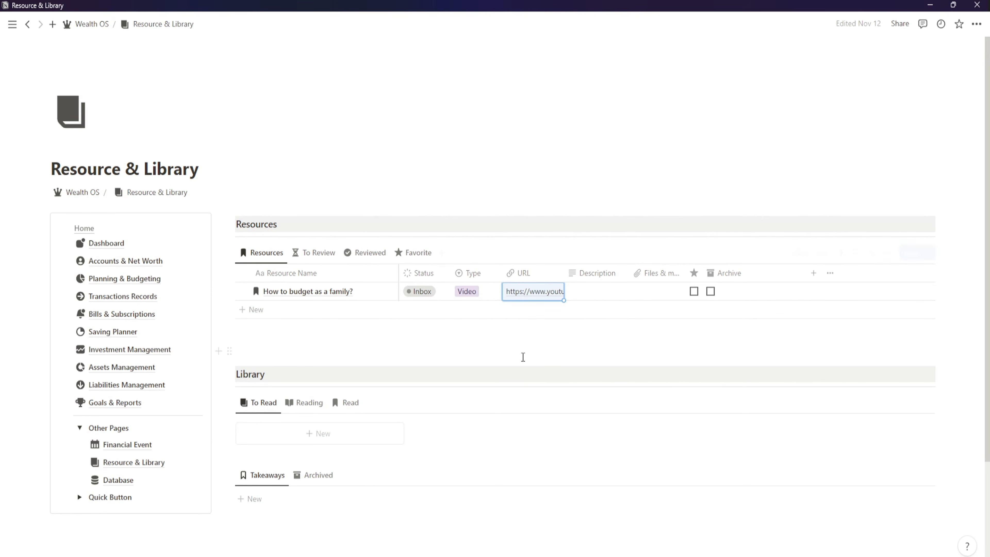
Step: Change the family budget resource's status to To Review and display it in the To Review view
click(308, 255)
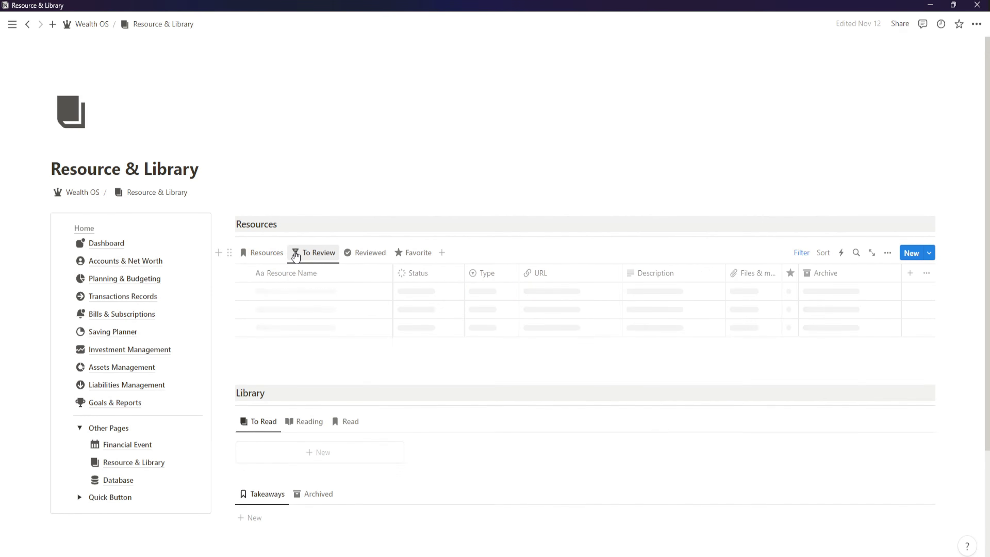
click(263, 253)
click(290, 257)
click(262, 254)
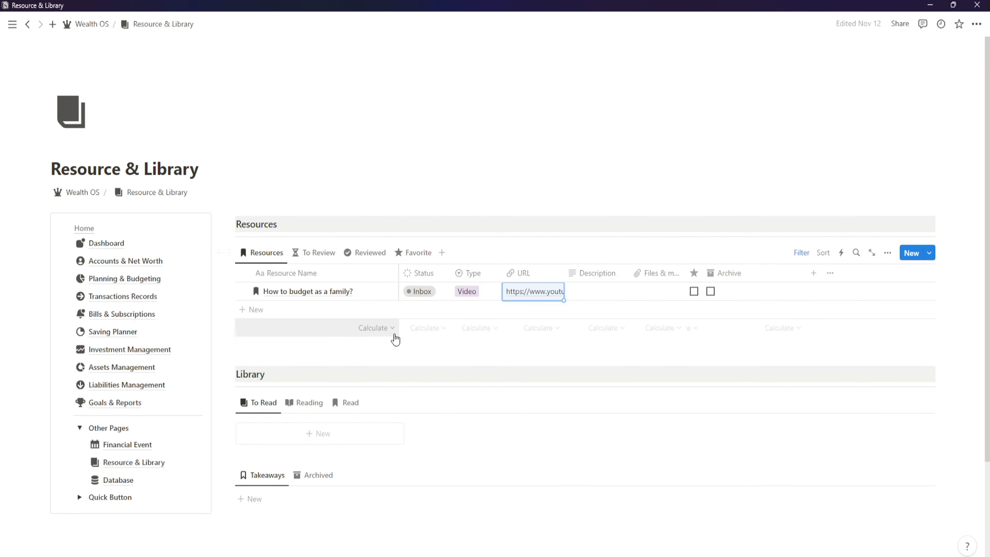
click(427, 298)
click(428, 369)
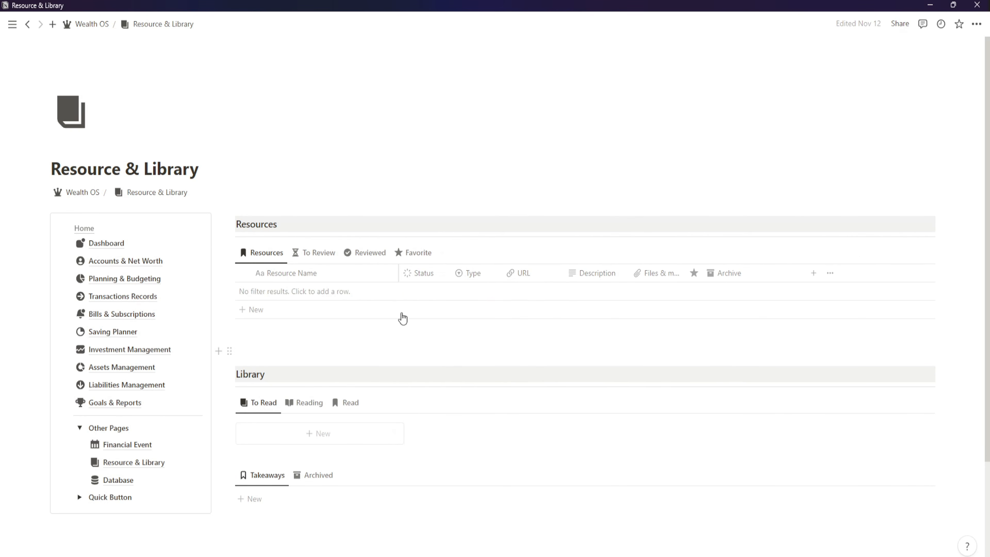
click(317, 255)
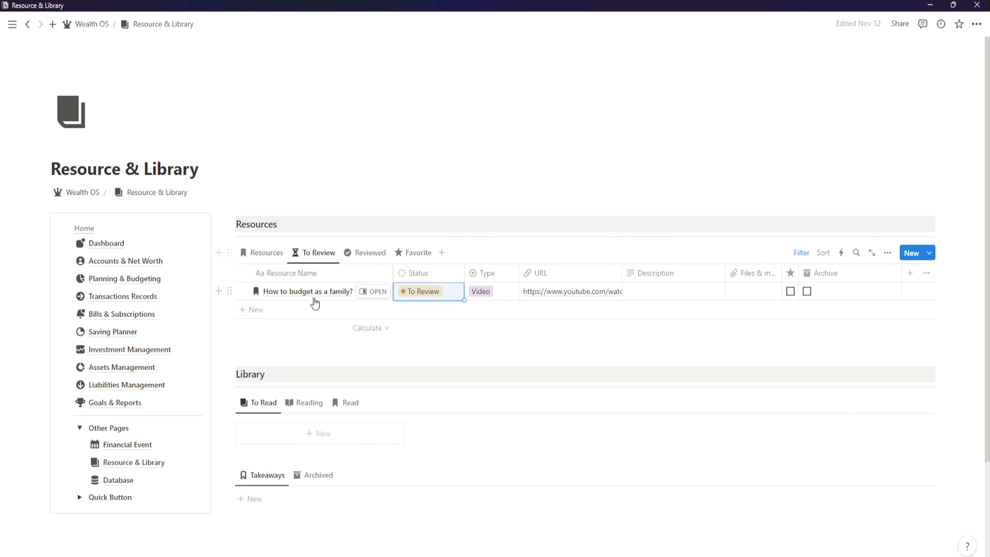
click(267, 254)
click(317, 253)
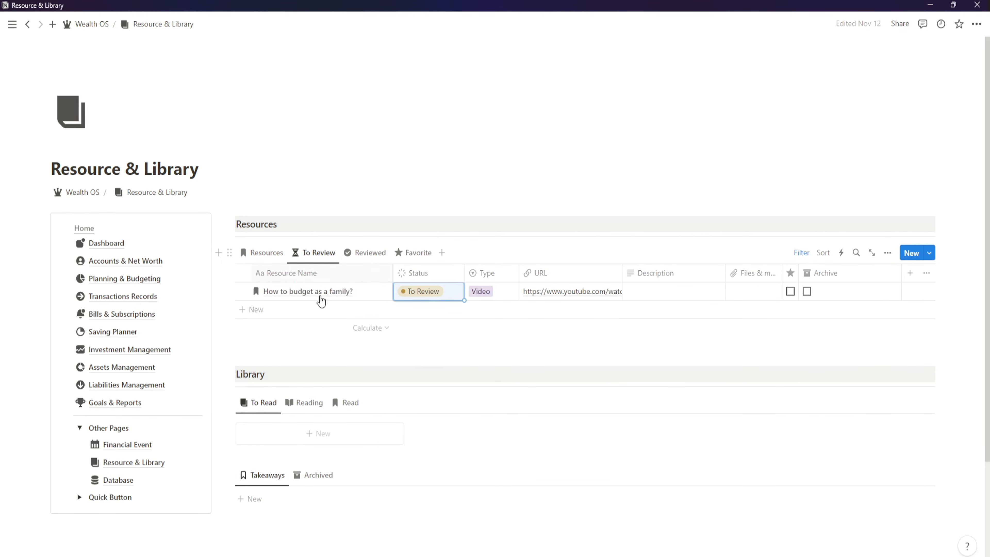
Step: Set the family budget resource's status back to Inbox and return to the Resources view
click(420, 293)
click(423, 327)
click(275, 253)
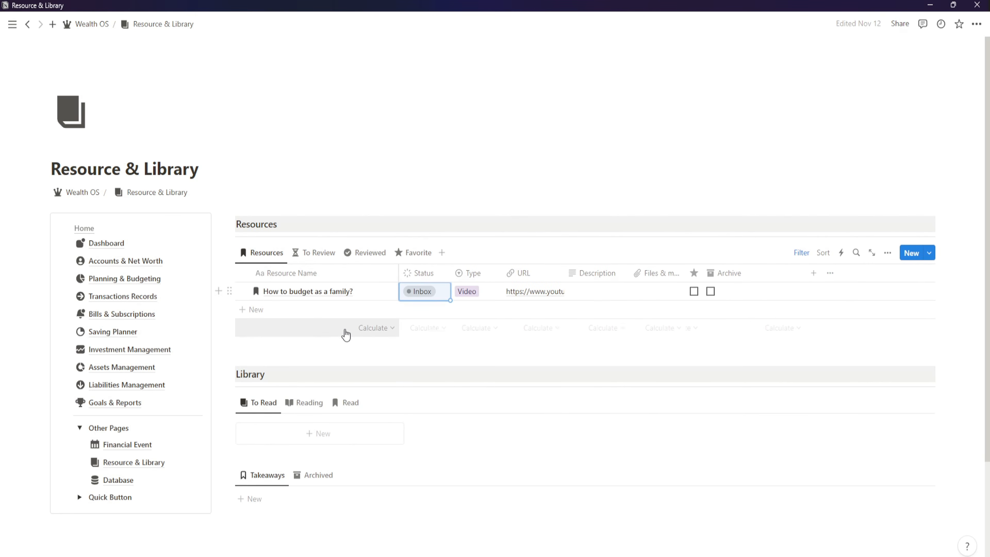
Step: Add a new book to the Library's To Read view and title it Simple Path to Wealth
scroll(377, 312, down, 1)
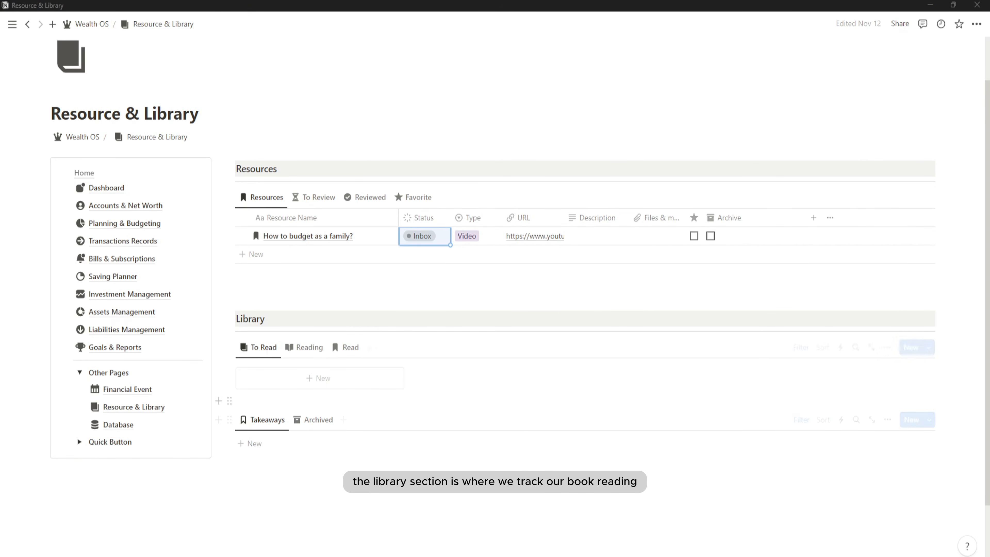
click(319, 378)
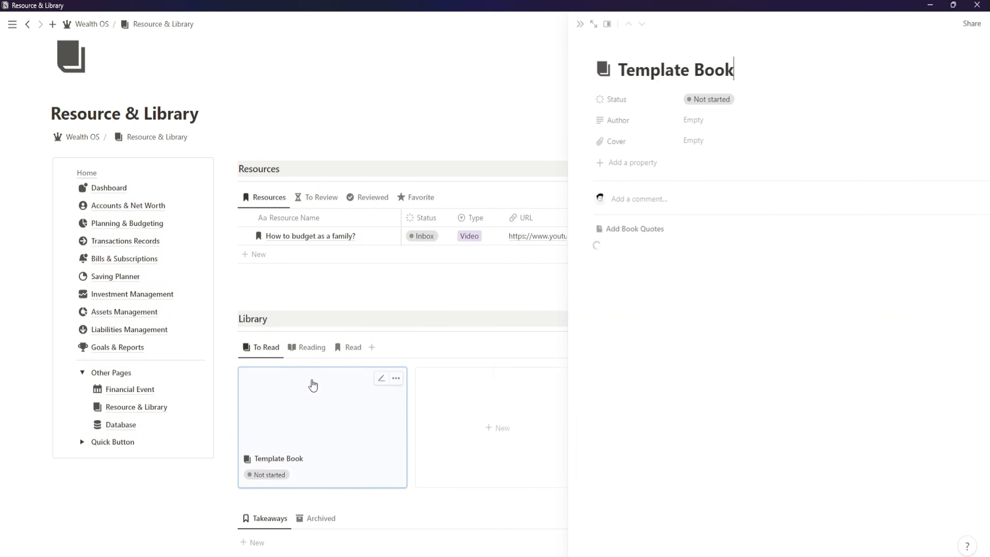
double_click(626, 73)
triple_click(626, 74)
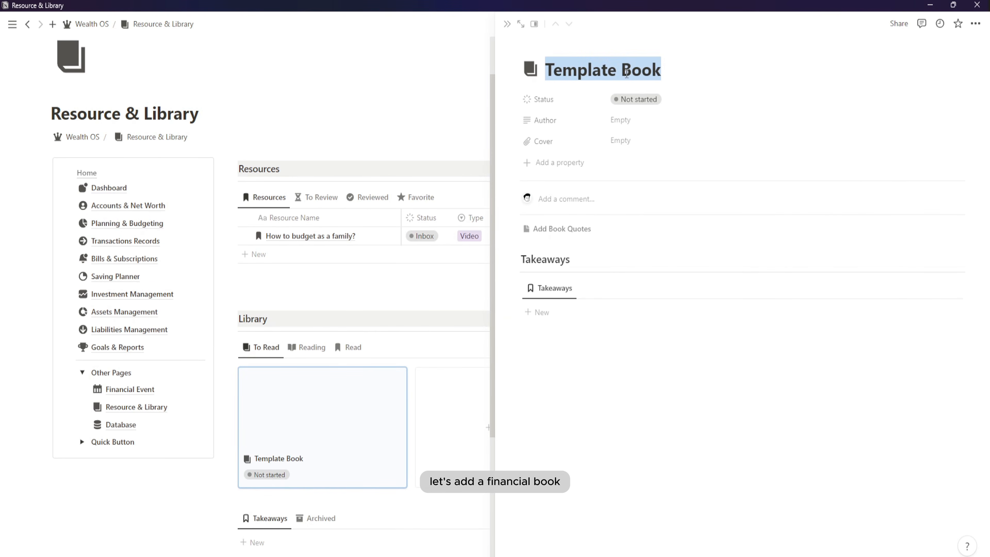
text(Simple Path to Wealth)
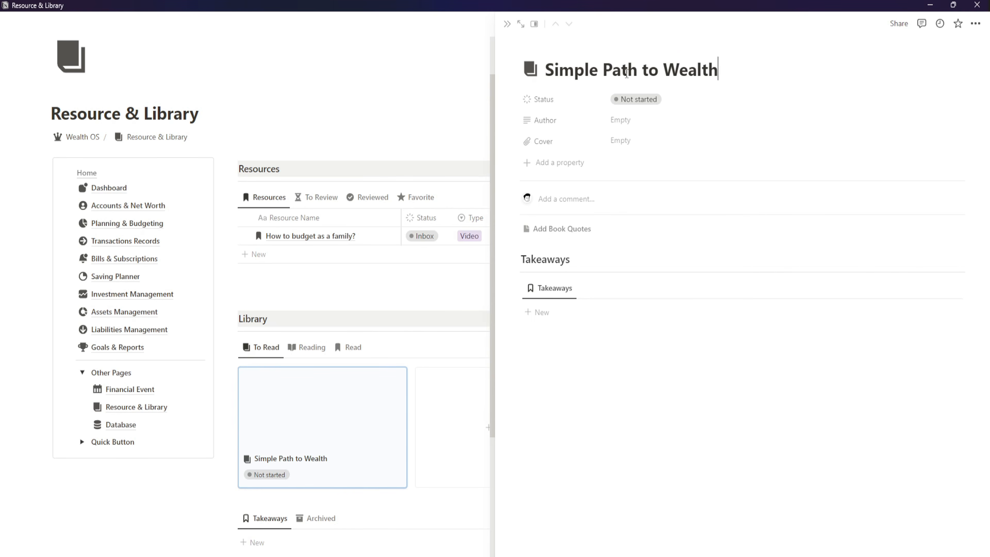
Step: Enter JL. Collins as the book's author, paste the copied cover image, and close the book page
click(634, 121)
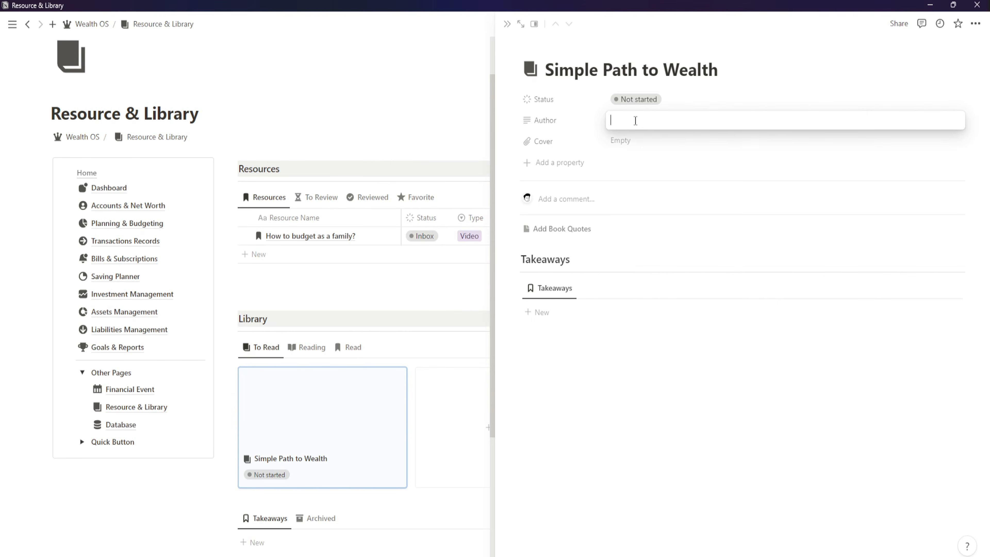
text(JL. C)
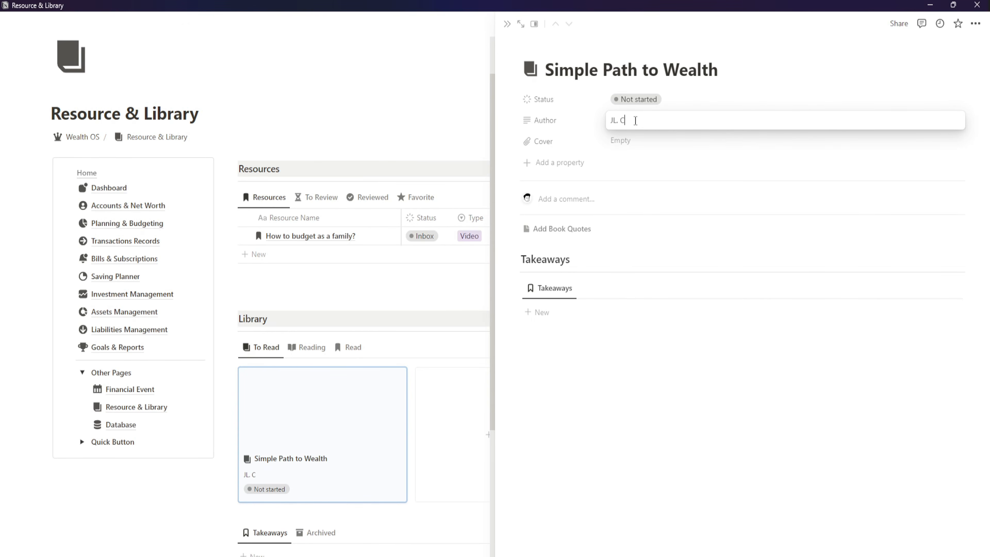
text(ollins)
click(629, 143)
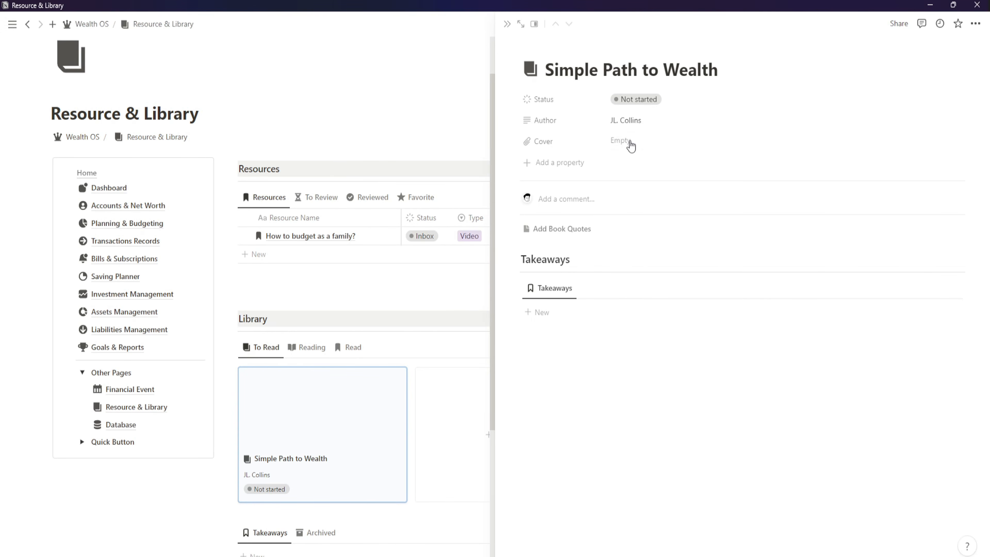
key(ctrl+v)
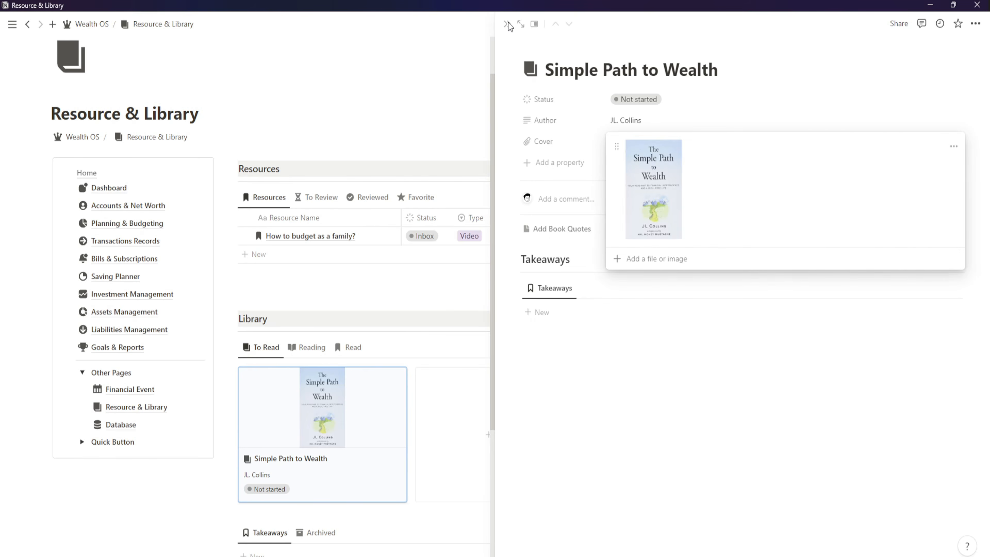
click(507, 25)
click(507, 25)
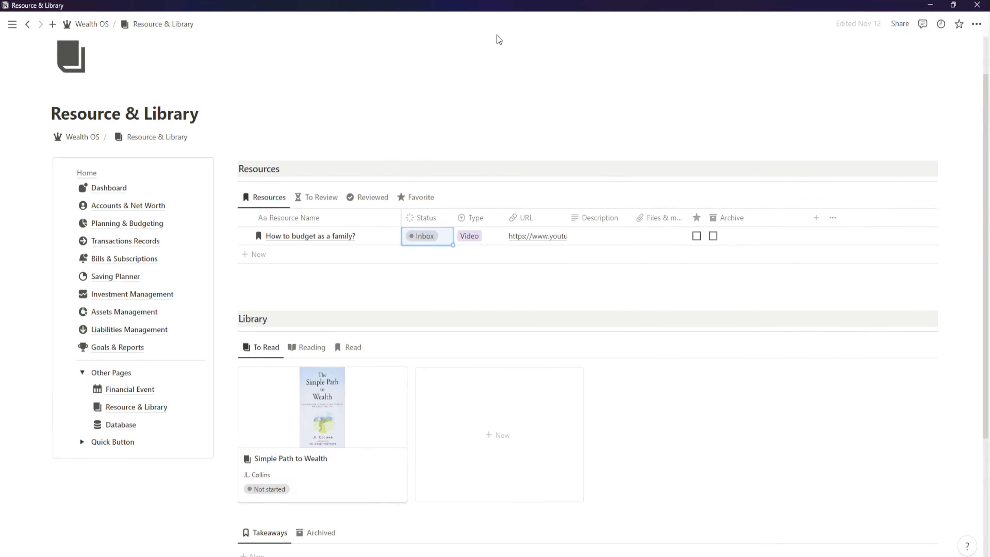
Step: Change the Simple Path to Wealth book's status to Reading and show the Library's Reading view
scroll(386, 308, down, 4)
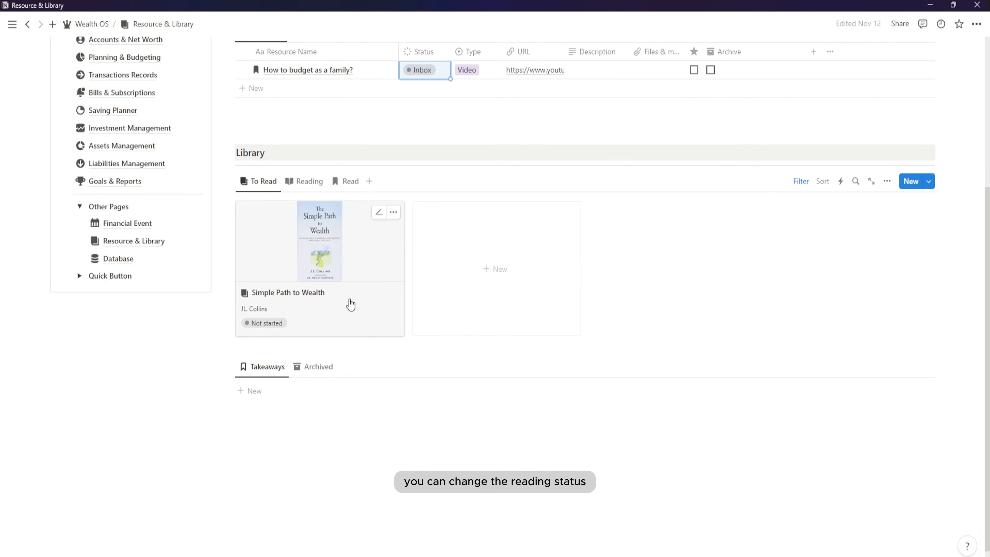
click(265, 323)
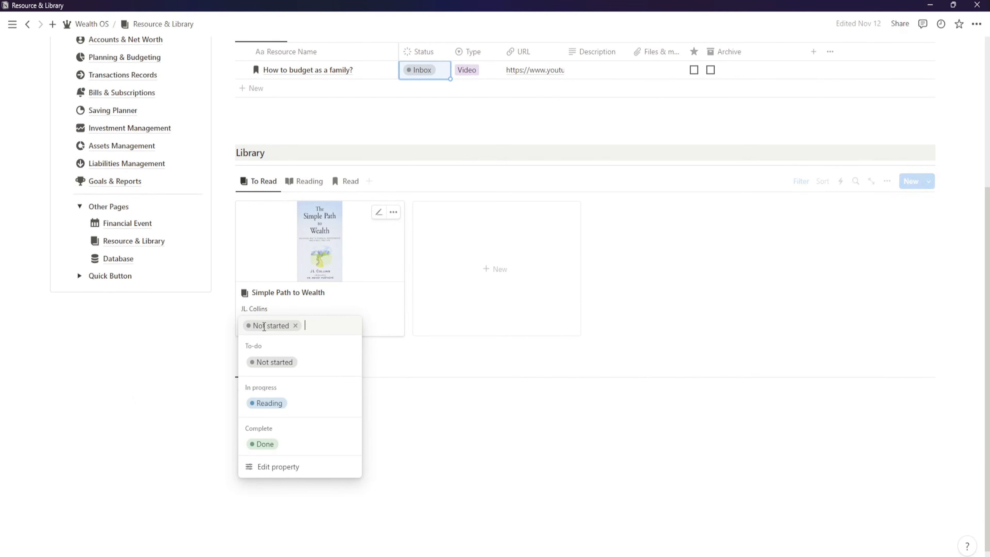
click(268, 403)
click(299, 265)
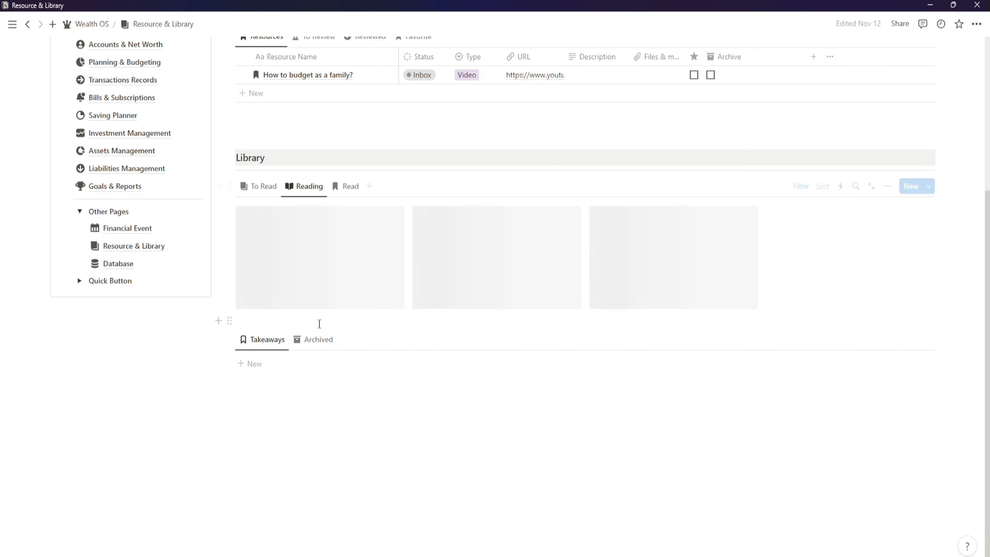
Step: Set the Simple Path to Wealth book's status to Done and show the Library's Read view
click(263, 324)
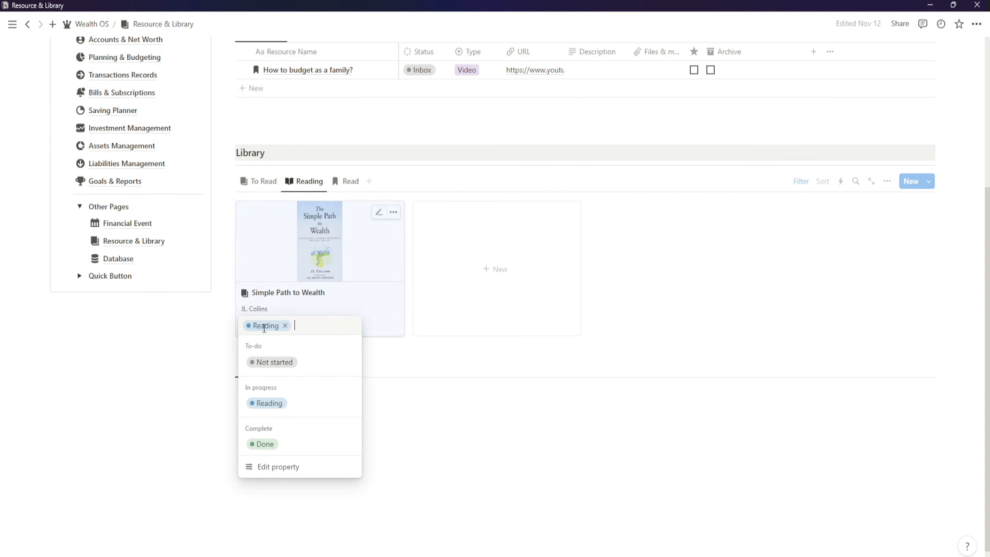
click(266, 444)
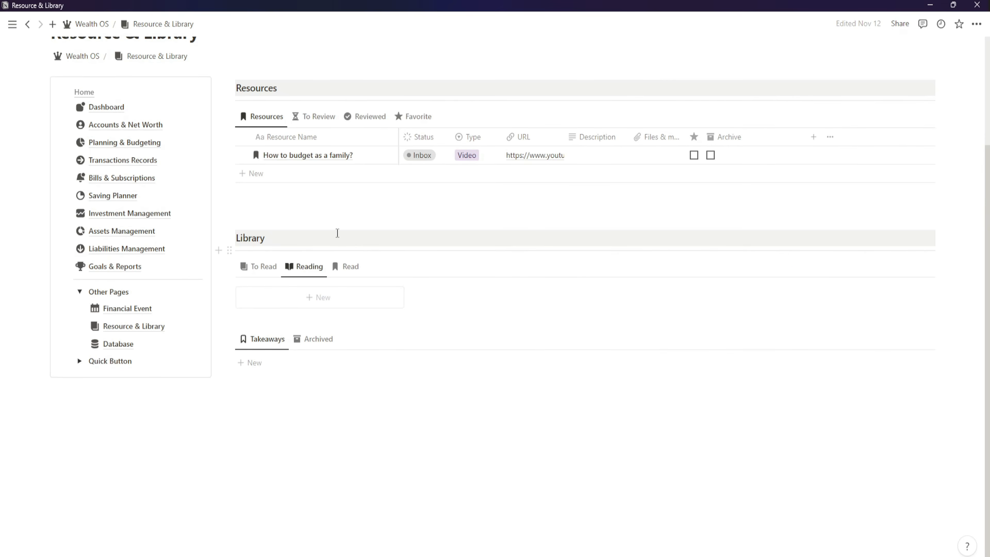
click(338, 269)
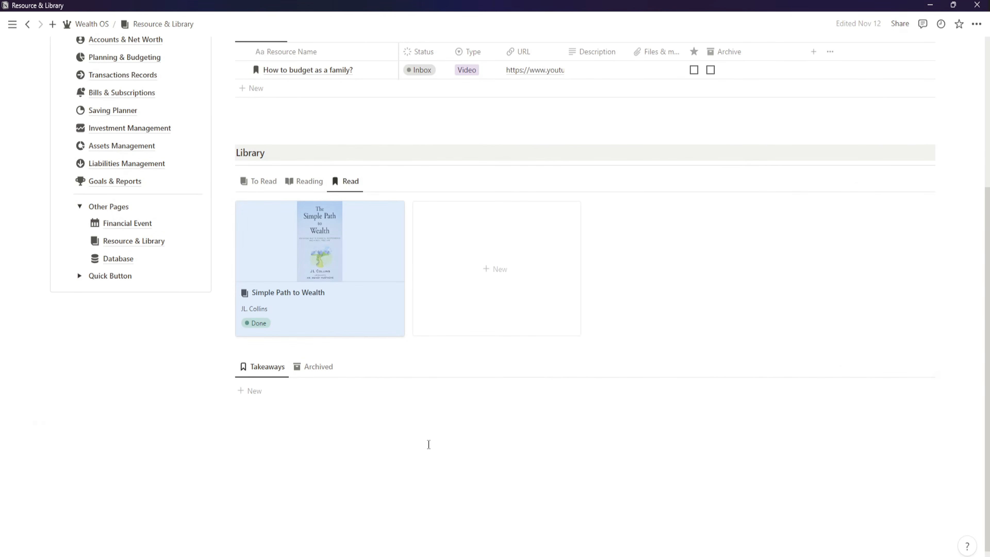
Step: Set the Simple Path to Wealth book's status back to Not started and return to the Library's To Read view
click(256, 323)
click(273, 367)
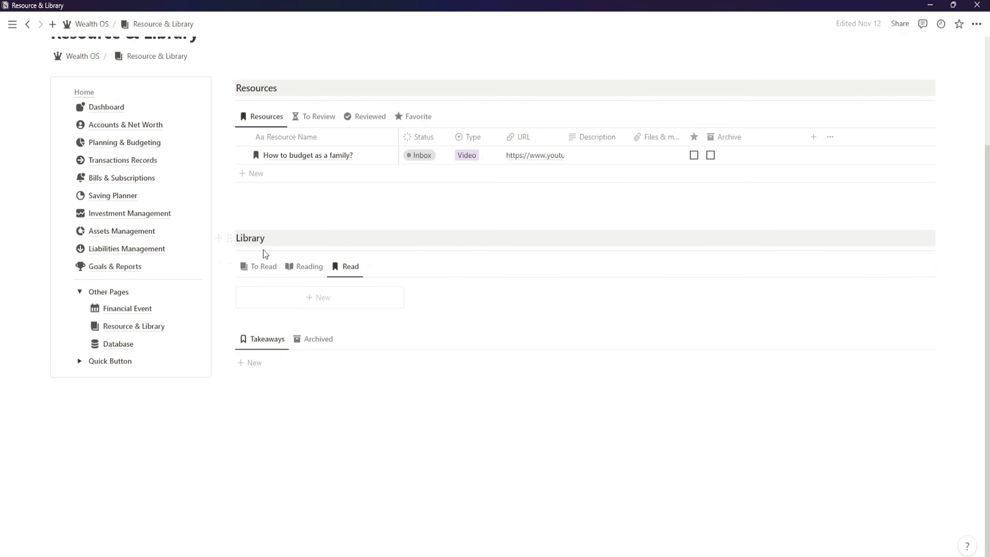
click(263, 181)
click(337, 428)
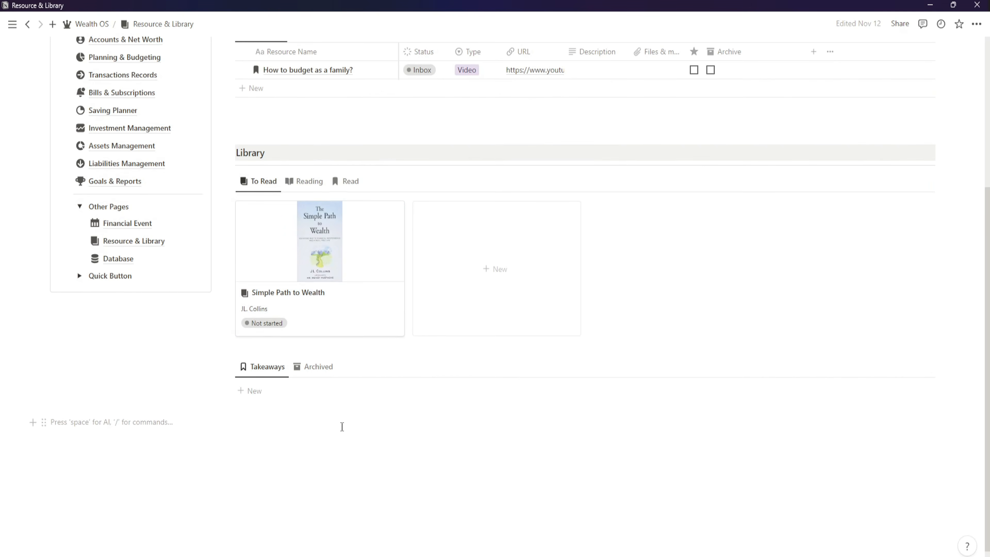
Step: Add the takeaway "You own the things you own and they in turn own you." and link it to the Simple Path to Wealth book
scroll(340, 431, up, 3)
scroll(401, 412, up, 1)
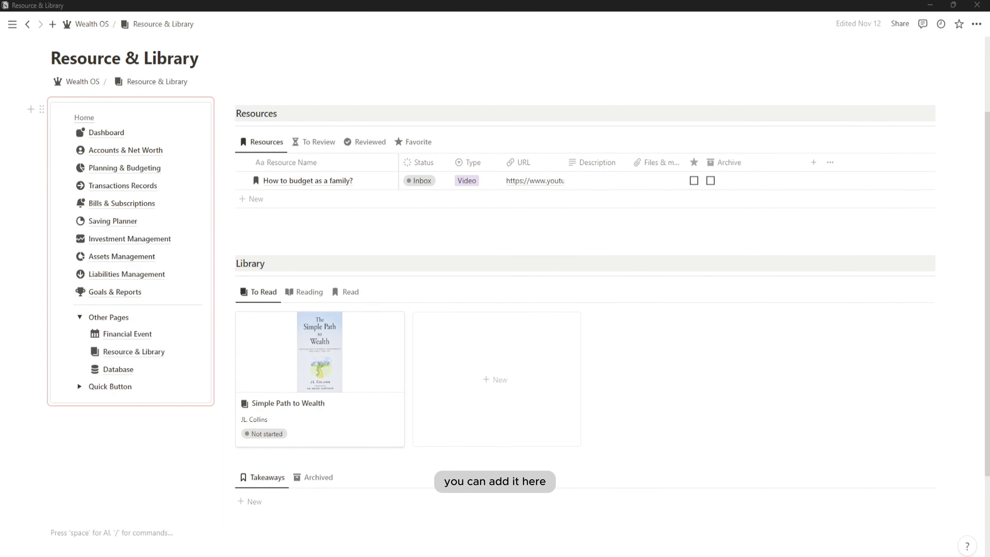
click(286, 501)
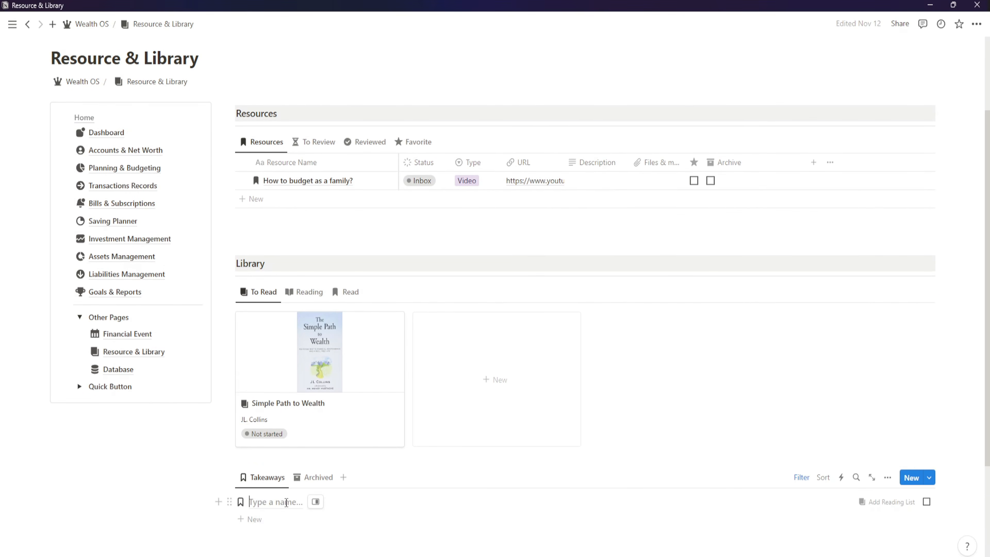
text(You own the things you own and they in turn own you.)
click(385, 539)
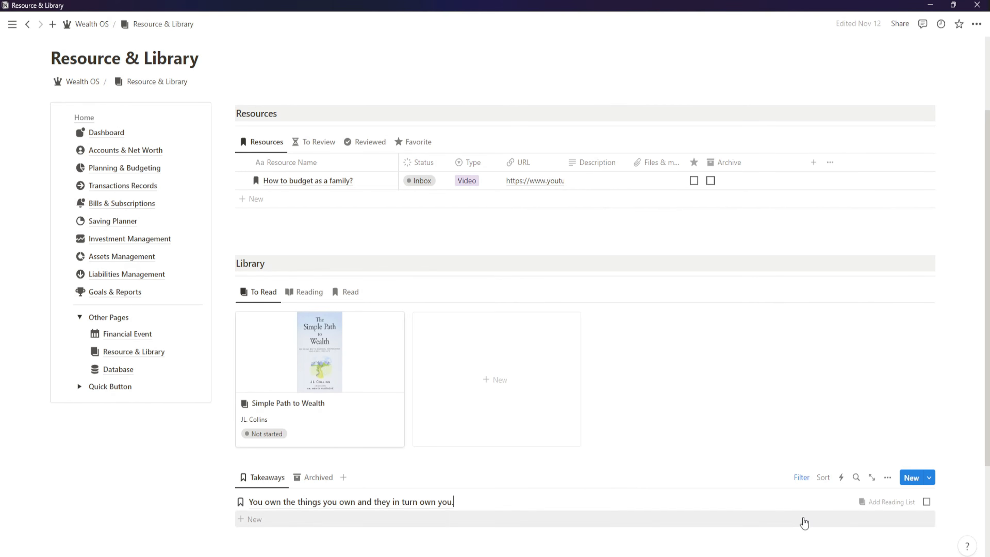
click(875, 502)
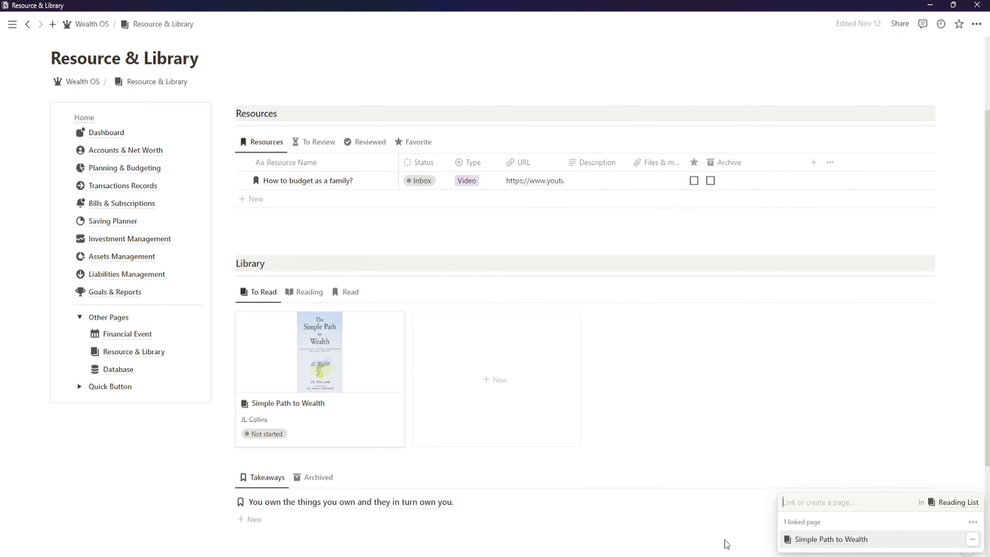
click(727, 544)
Step: Open the Simple Path to Wealth book page to check its linked takeaways, and close it again
scroll(470, 431, down, 3)
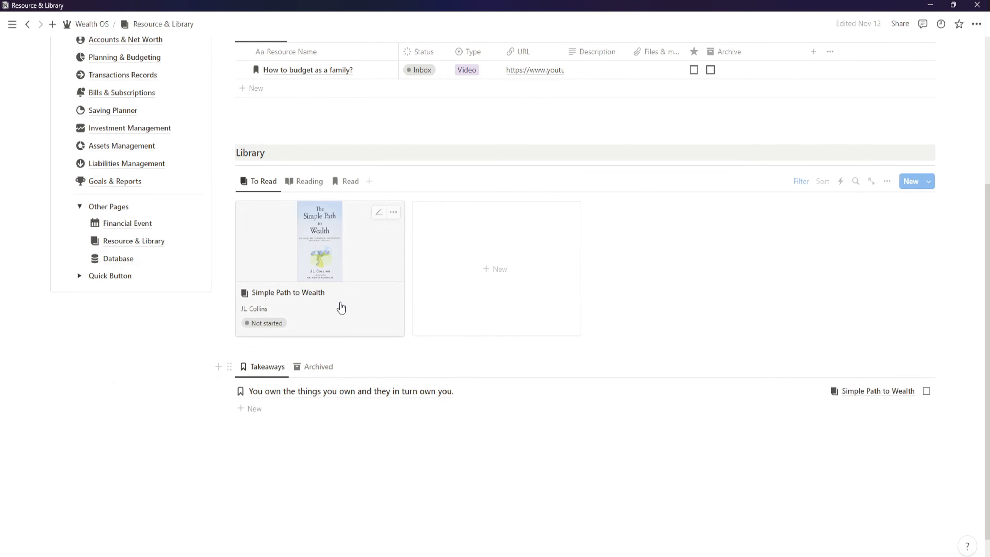
click(338, 260)
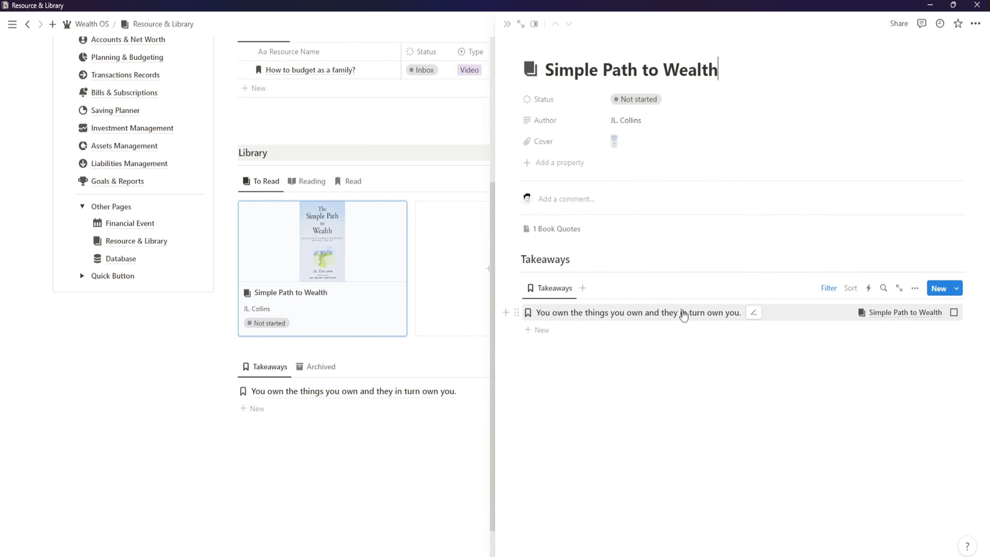
click(507, 25)
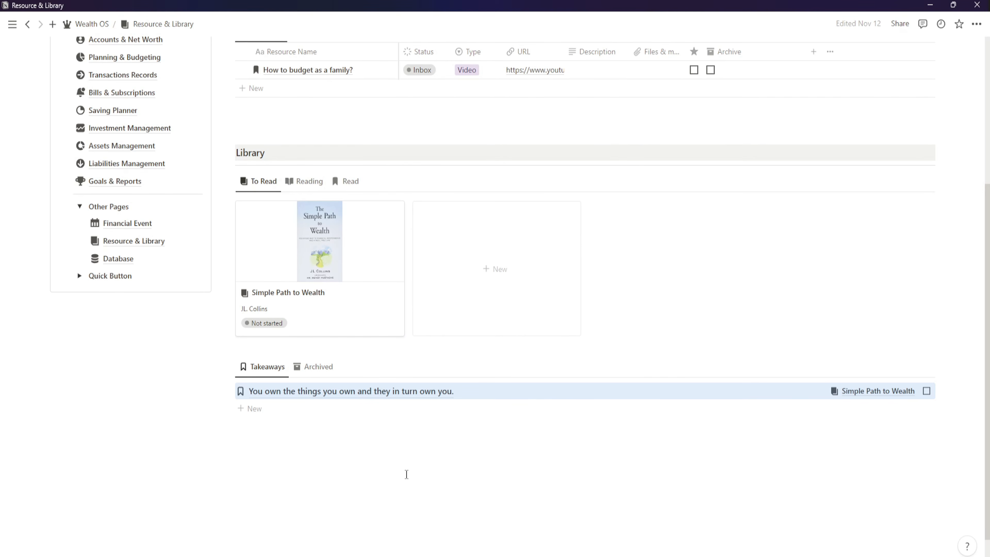
click(590, 482)
scroll(413, 460, up, 6)
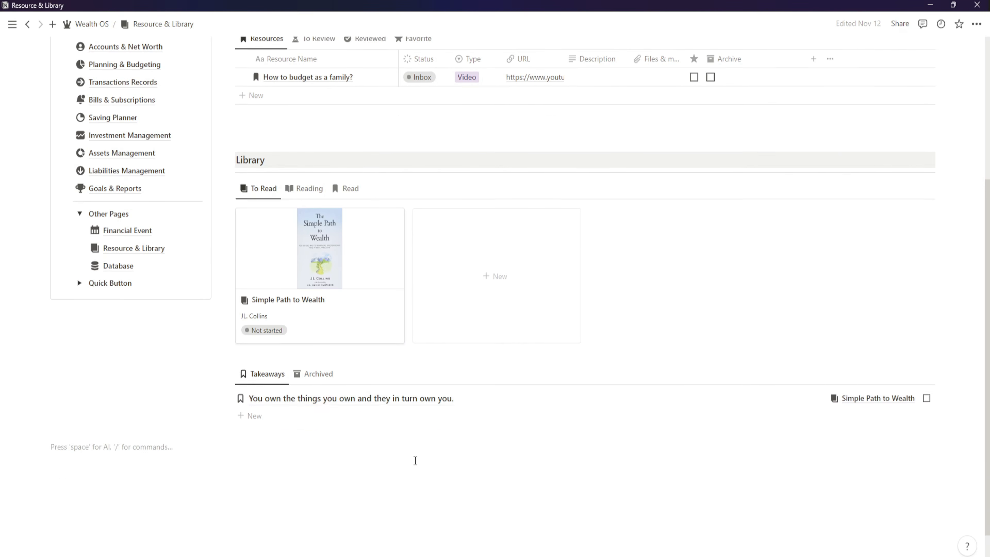